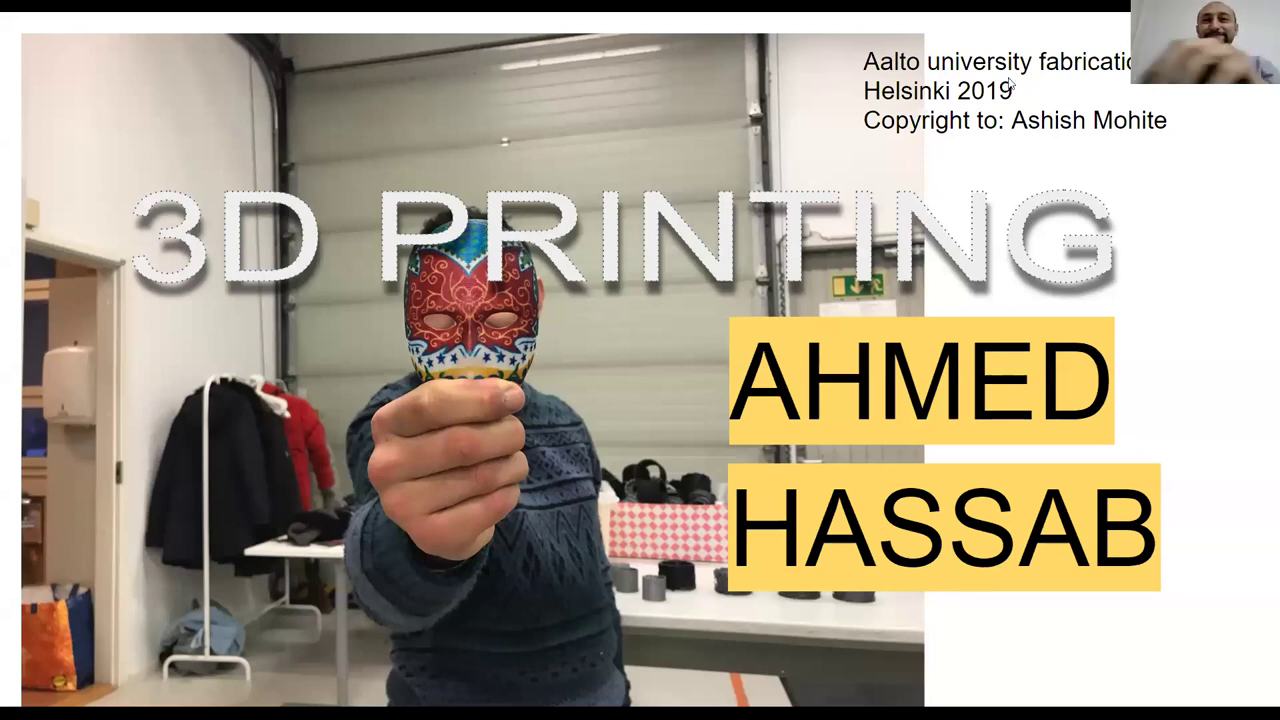
- Advance the slideshow to slide 2, the 'HASSAB, 2020' instructor bio slide
key("Right")
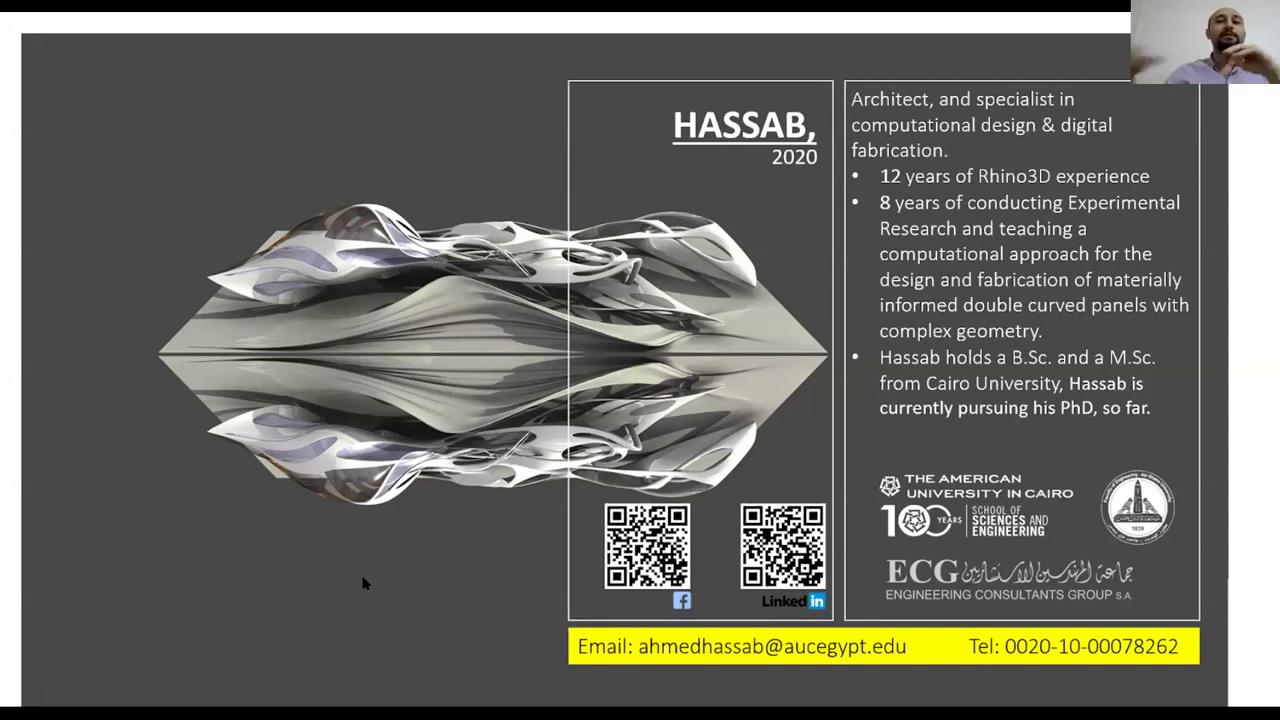
mouse_move(1120, 632)
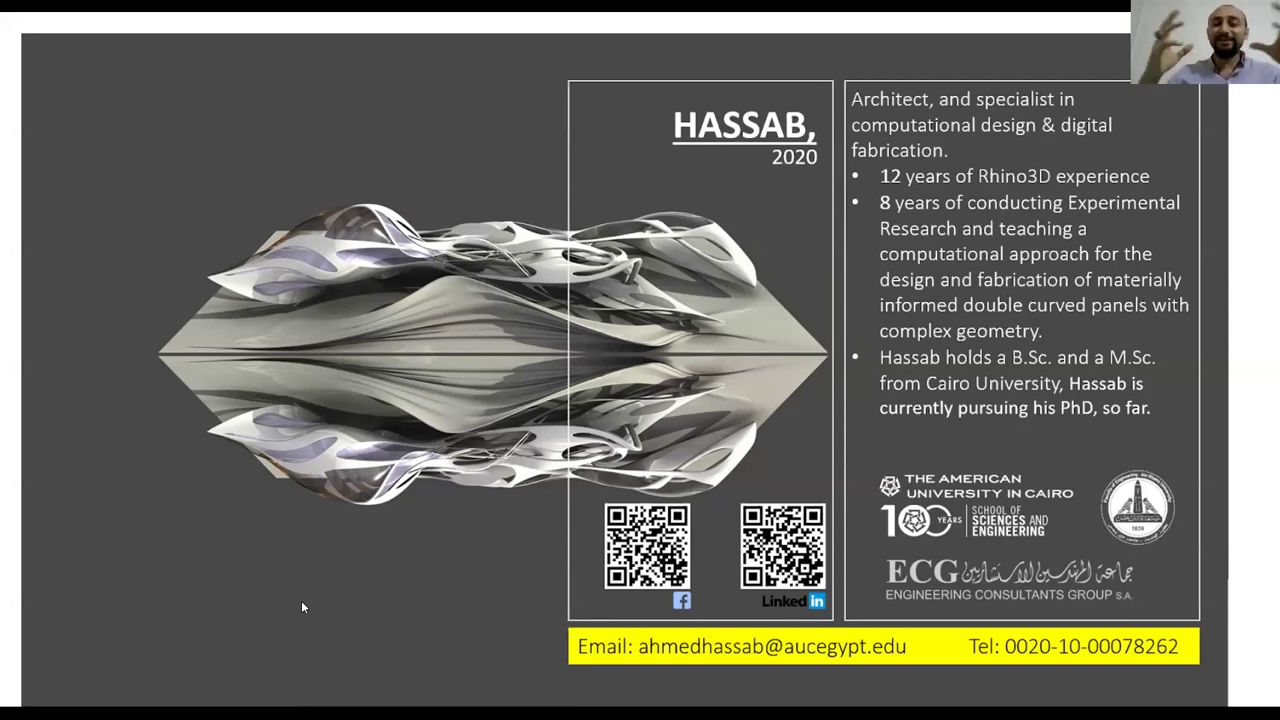
mouse_move(333, 455)
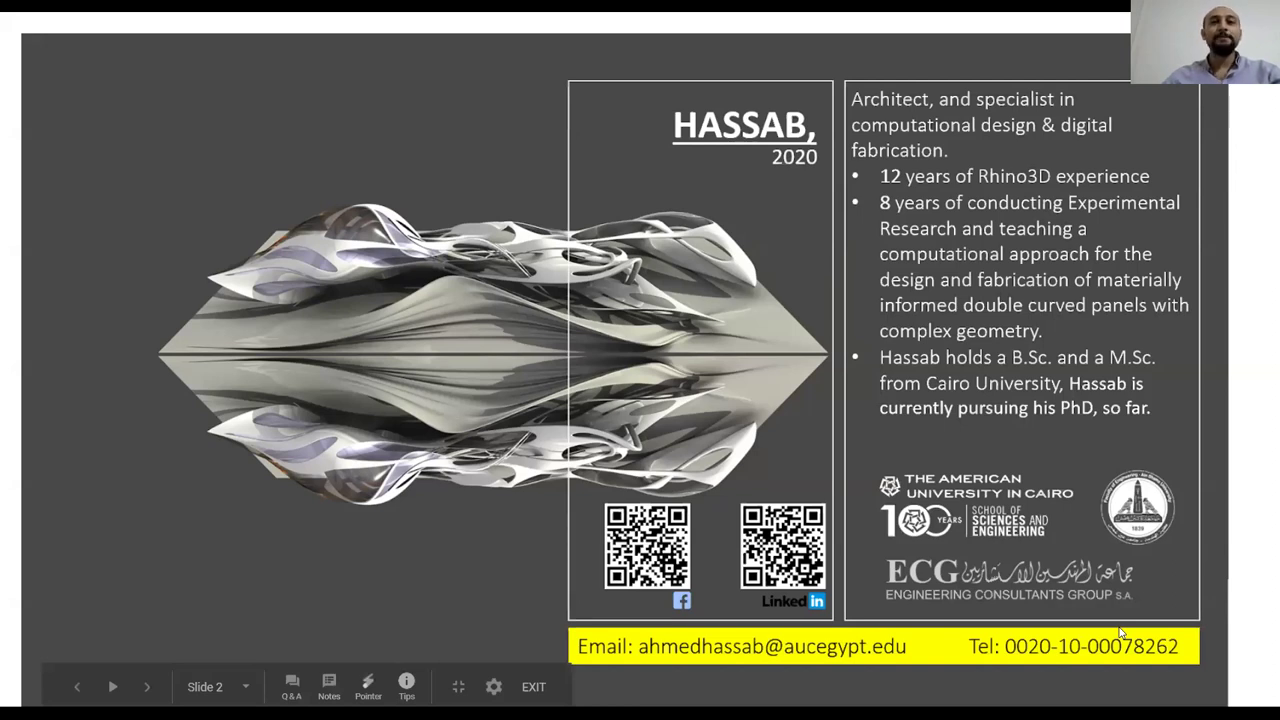
- Advance to the 'McNeel international users meeting, Helsinki 2019' group photo slide
left_click(338, 447)
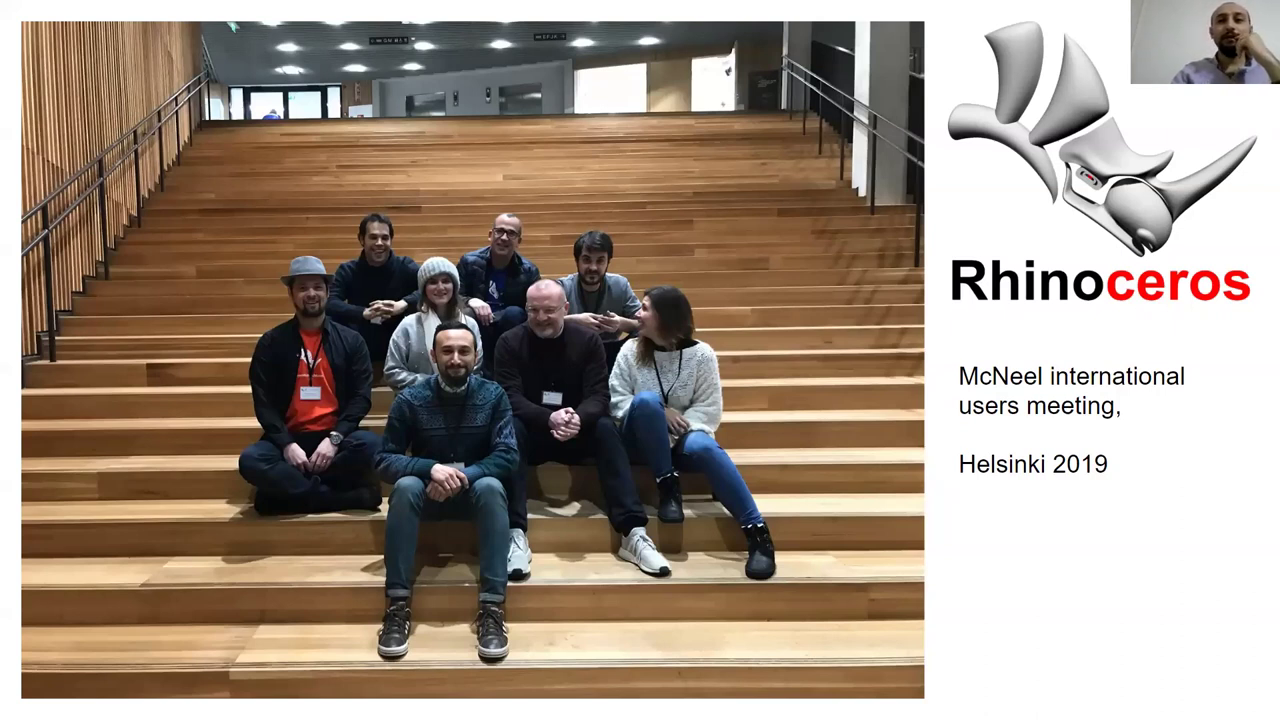
- Advance to slide 4, the 3D-printed ceramics photo from the Aalto fabrication lab
key("Right")
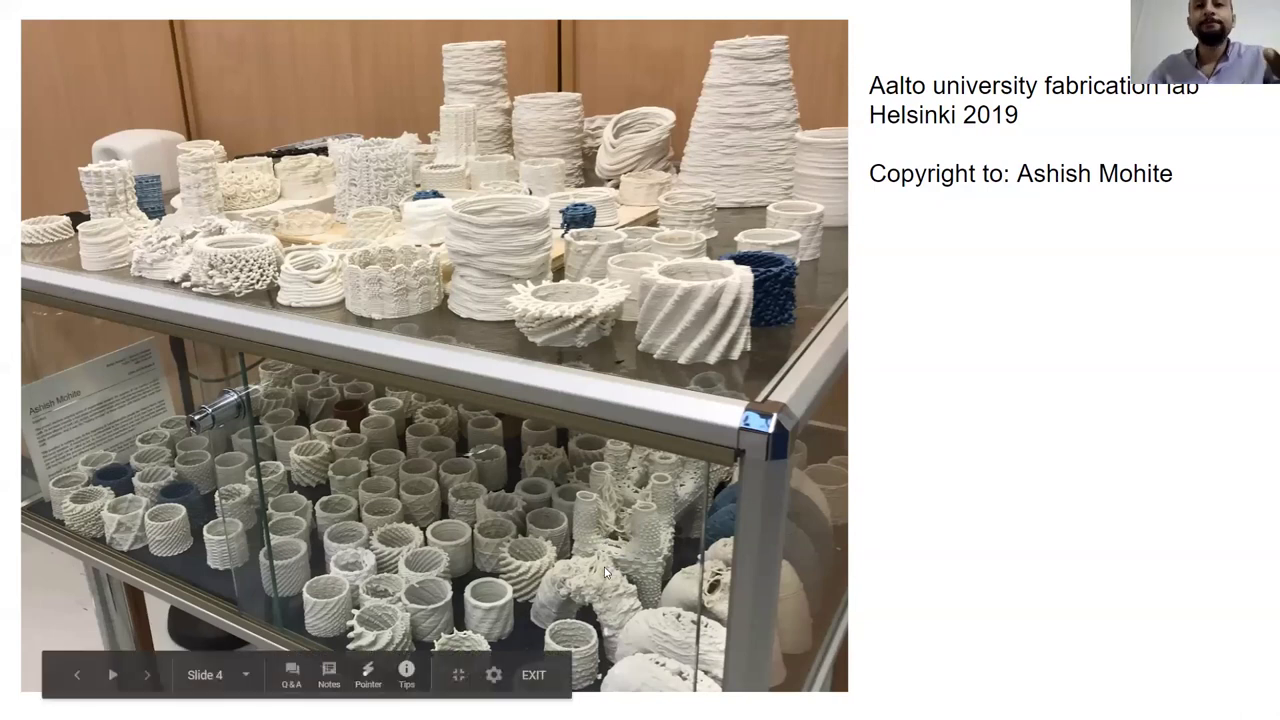
- Step past the ceramic close-up and yellow lattice prints to the blue lattice-tube video slide
left_click(300, 475)
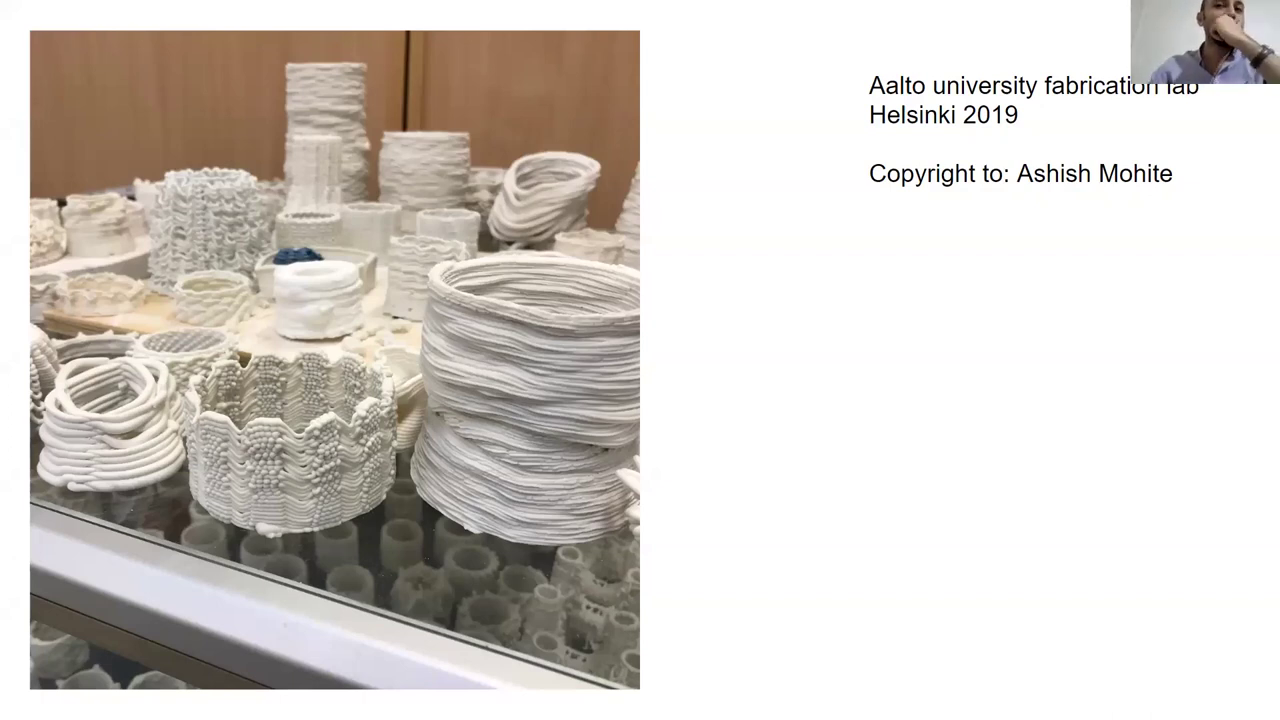
key("Right")
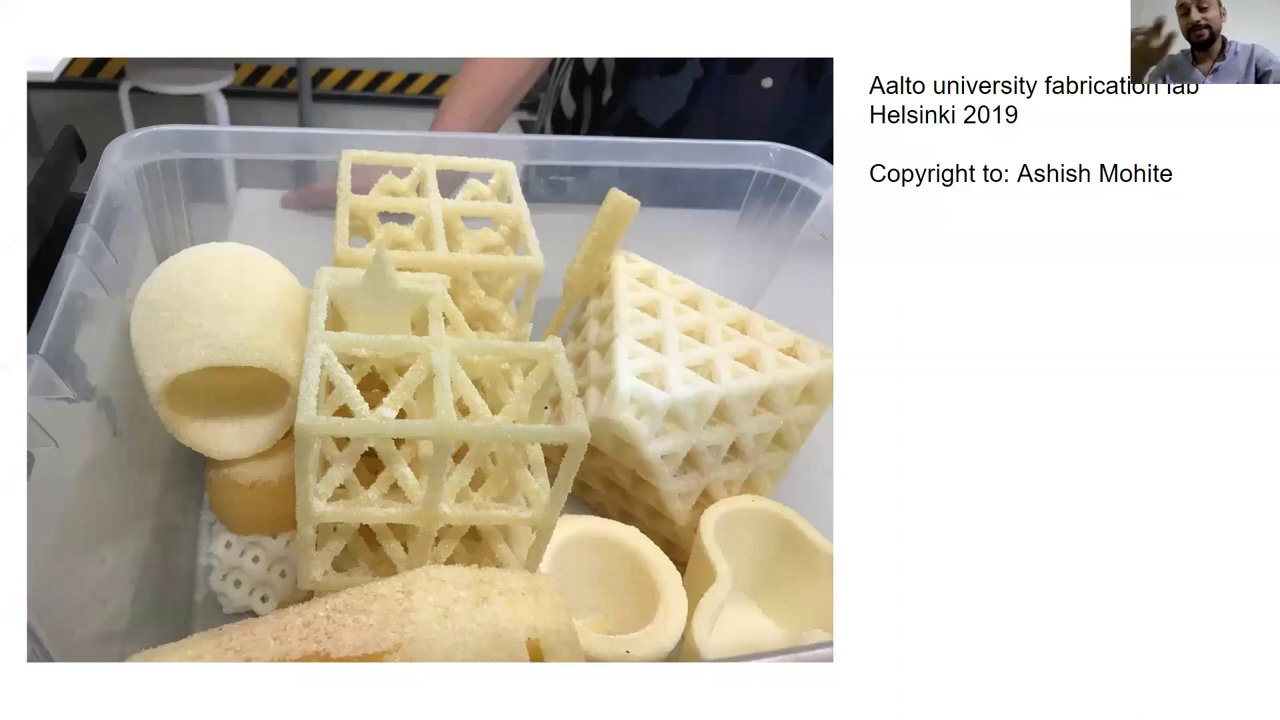
key("Right")
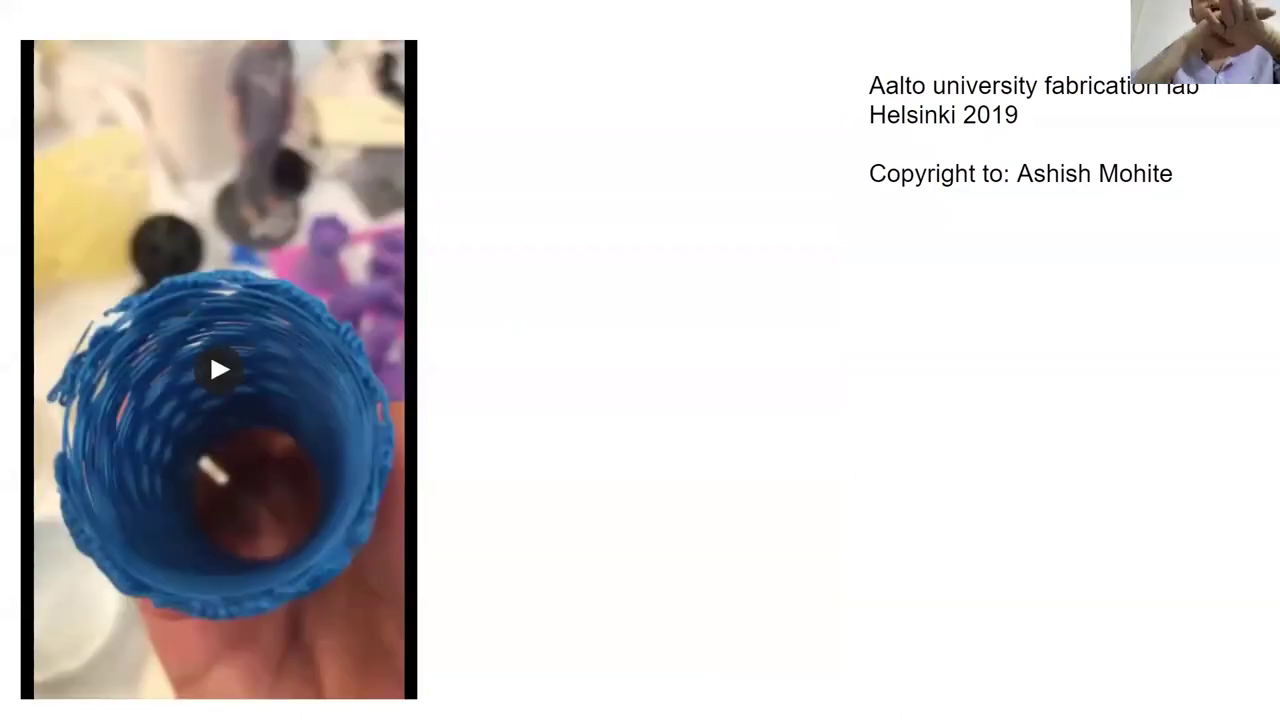
- Play the blue printed tube video, then advance to the gear toy video slide
left_click(219, 369)
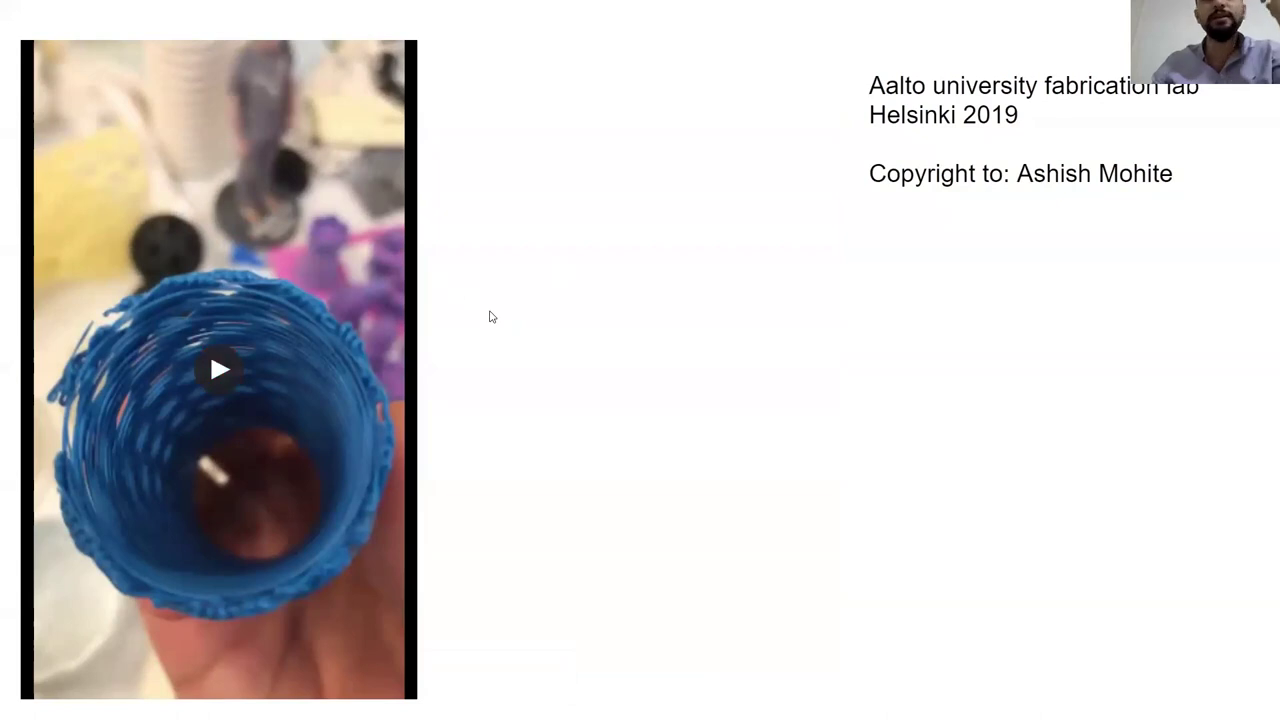
key("Right")
left_click(343, 362)
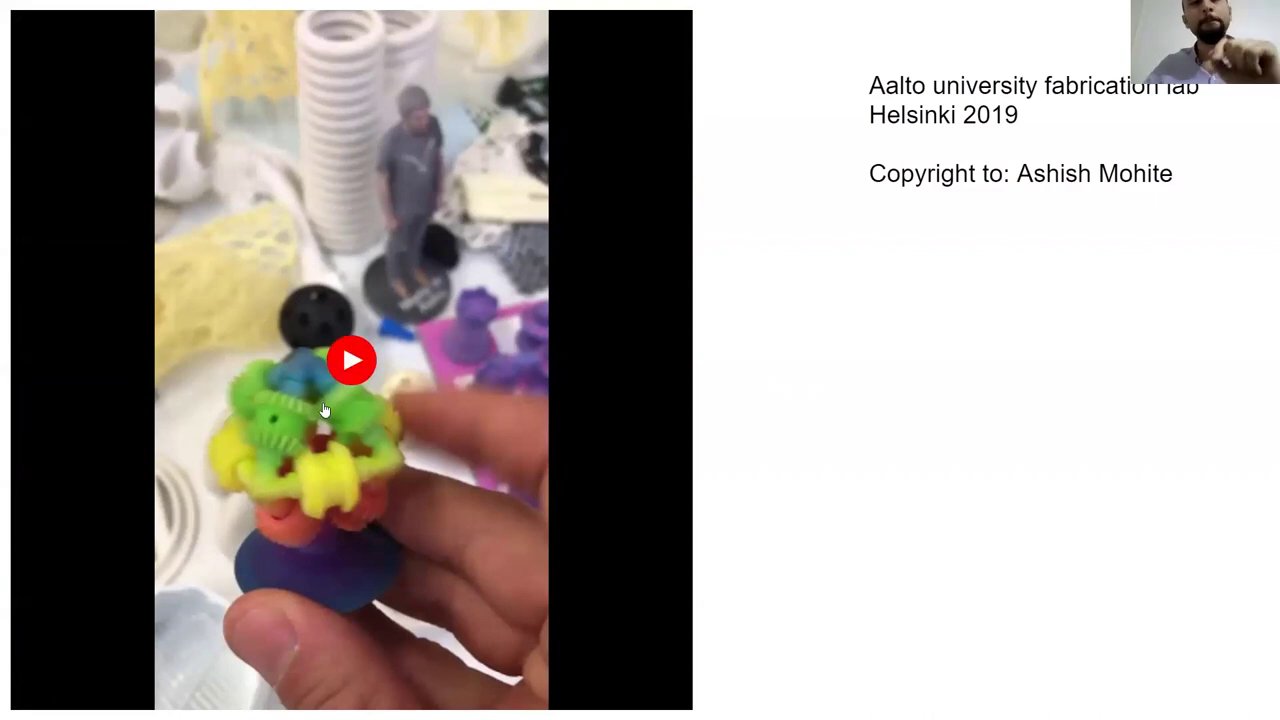
- Play, replay from the start, pause and resume the multicoloured gear toy video
left_click(335, 377)
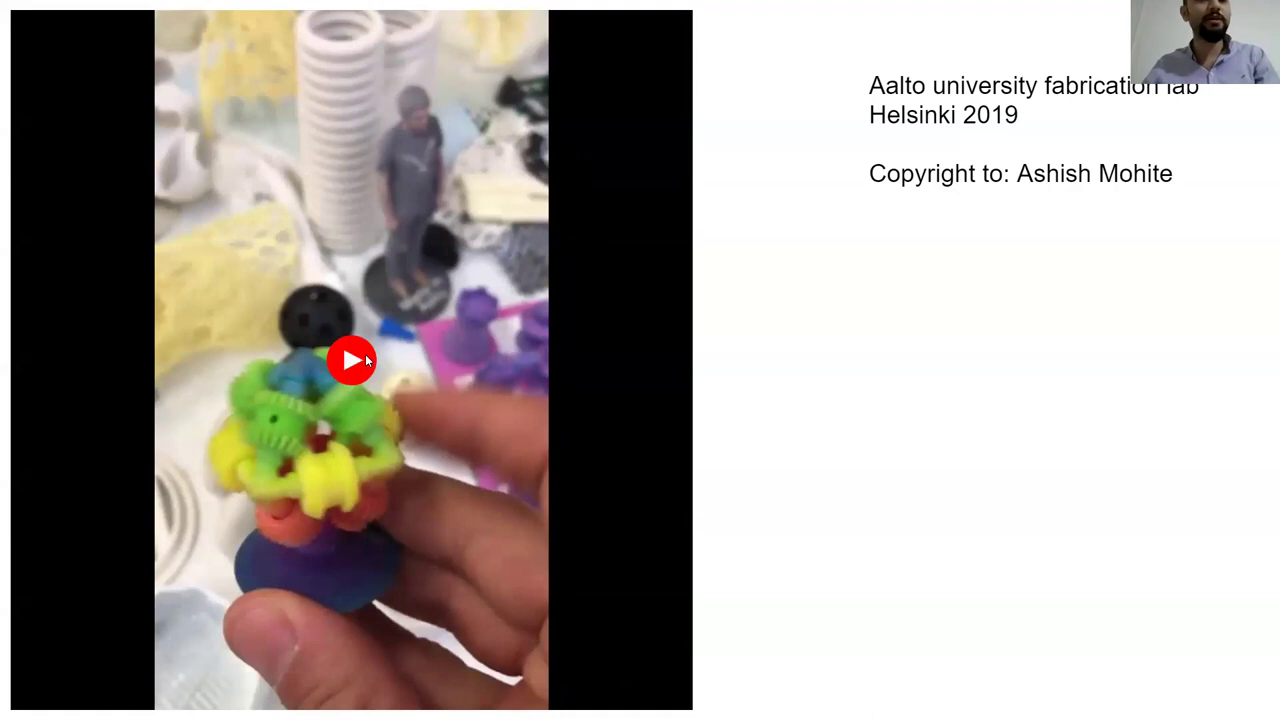
left_click(366, 358)
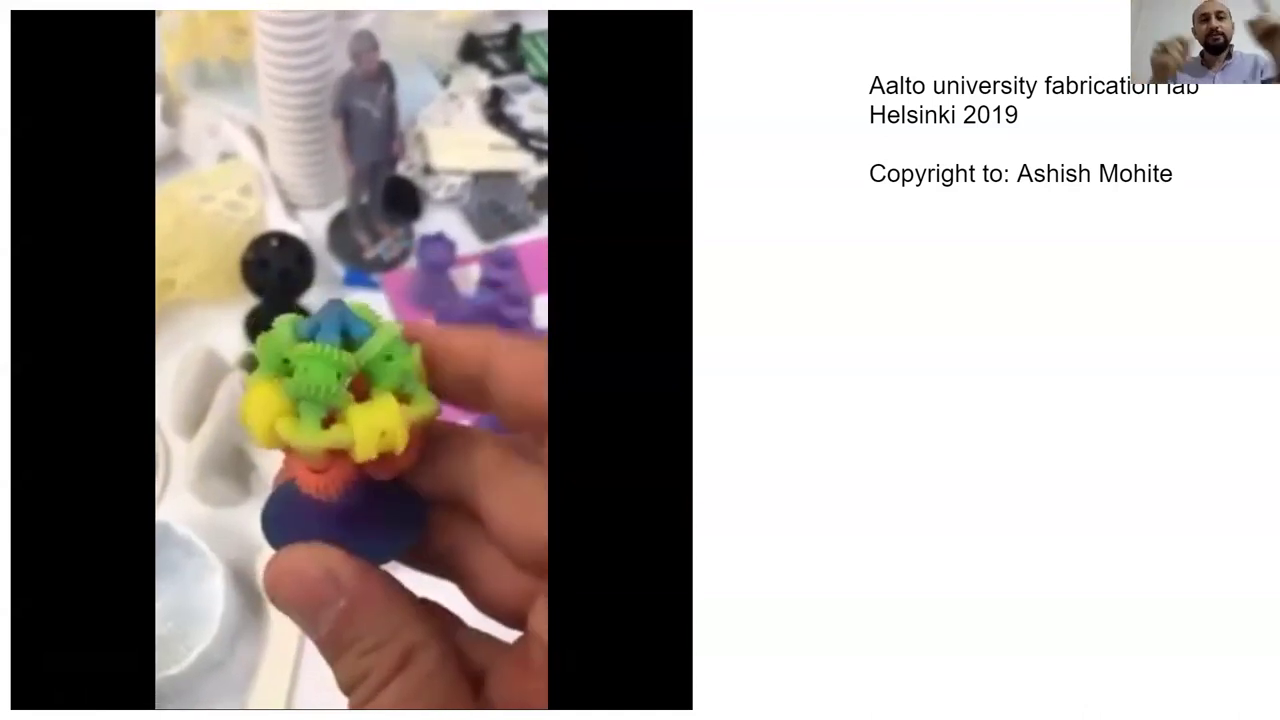
left_click(372, 392)
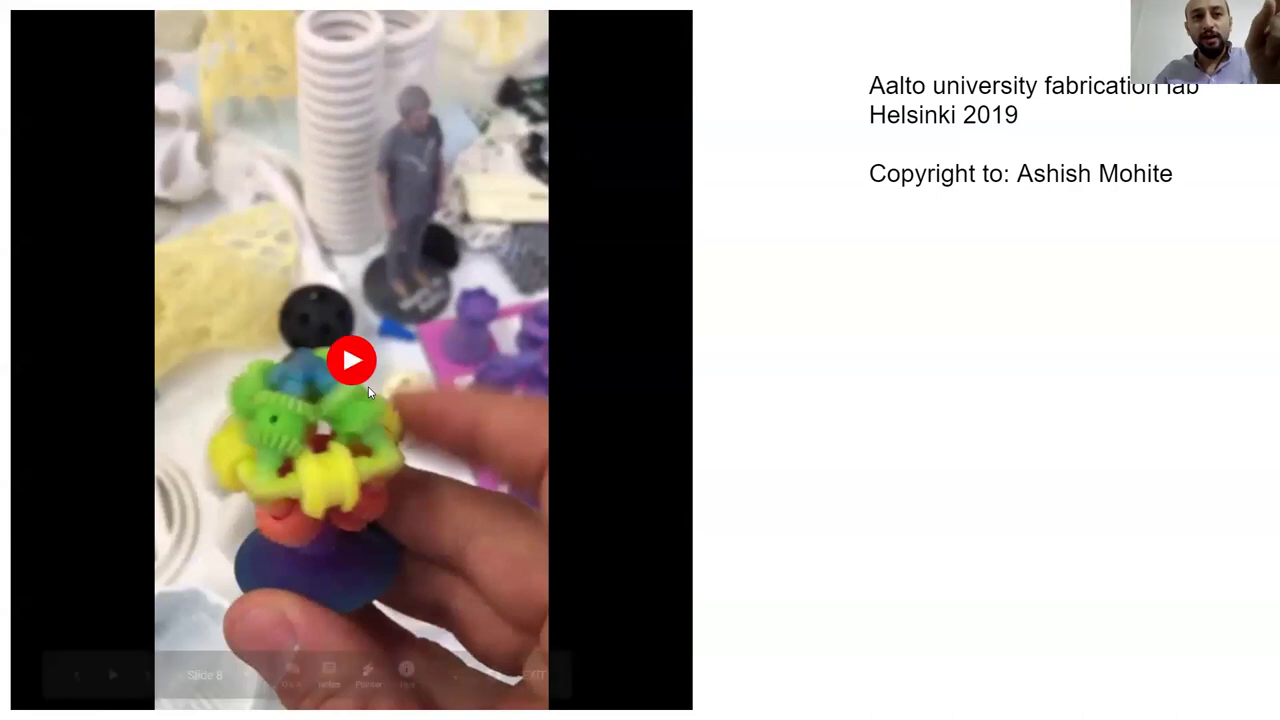
left_click(370, 392)
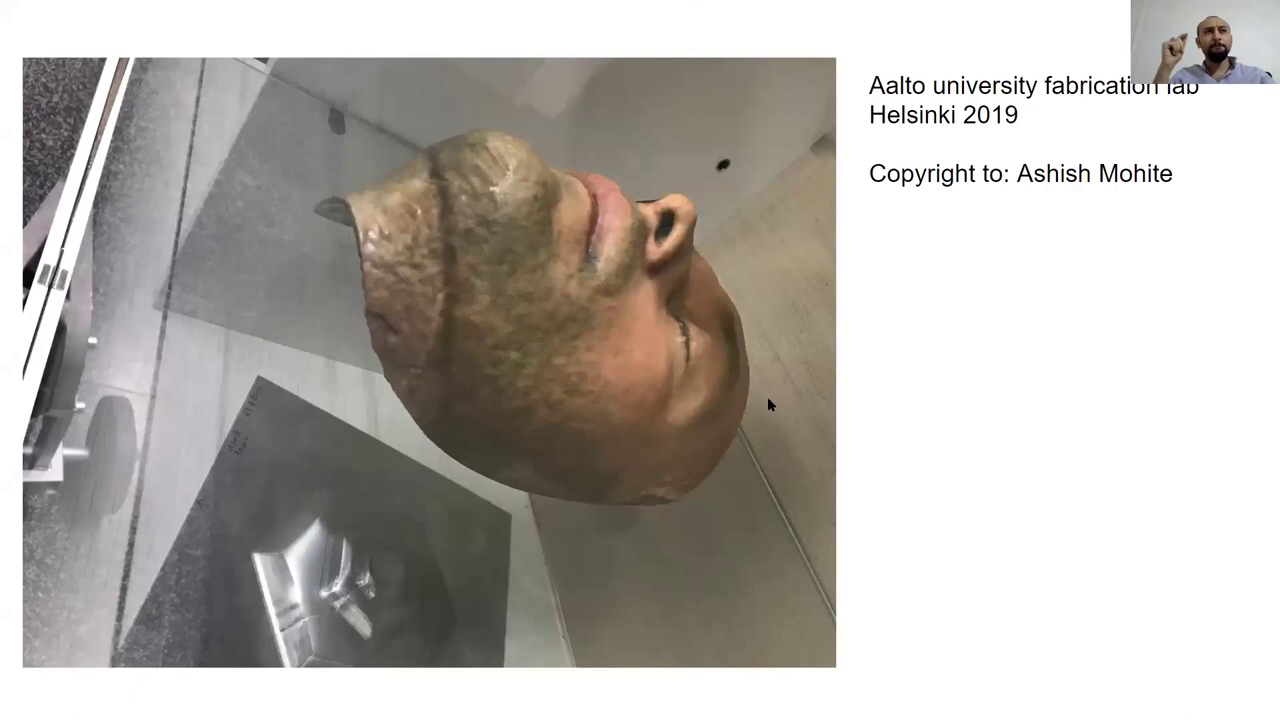
- Briefly revisit the gear video slide, then return to the 3D-printed face slide
left_click(291, 358)
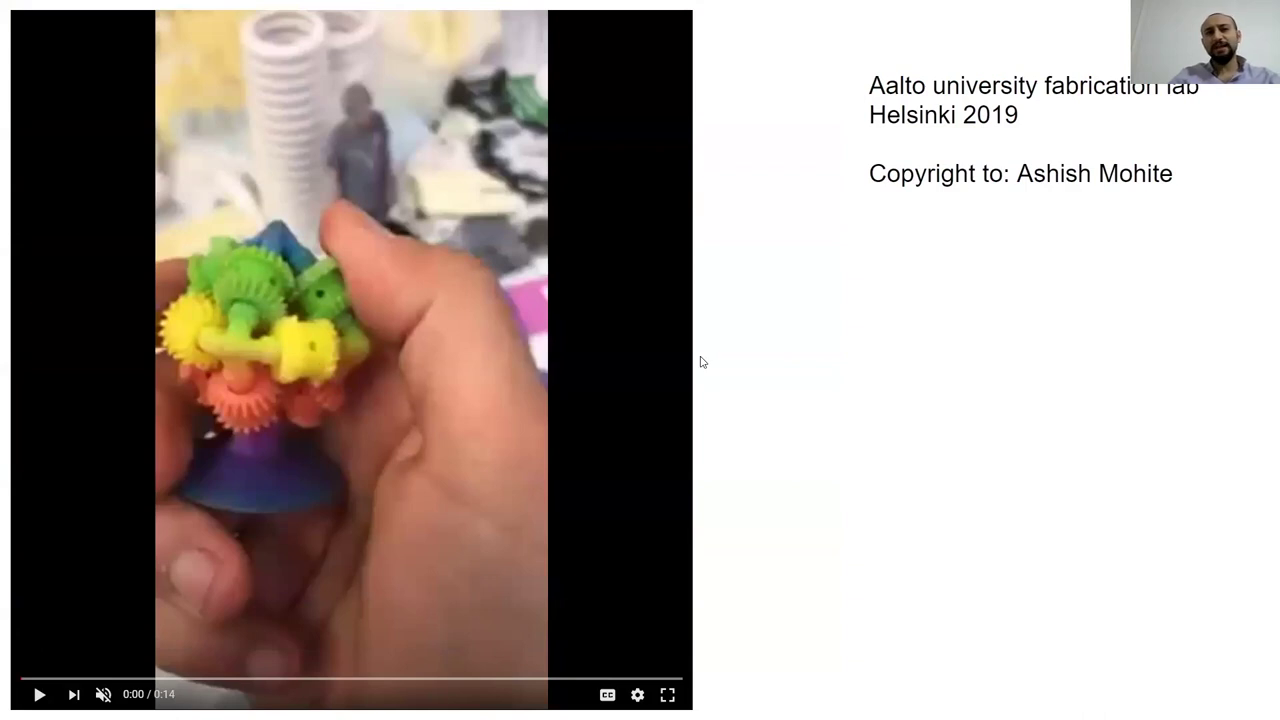
key("Left")
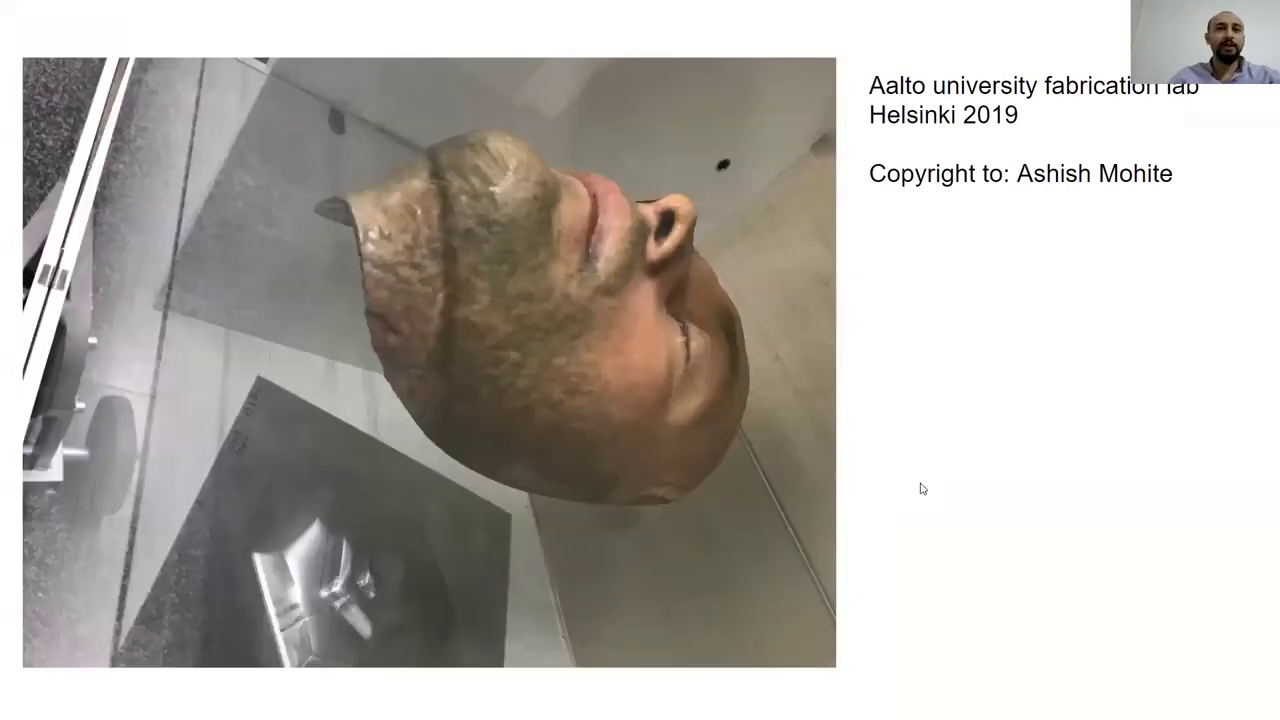
key("Right")
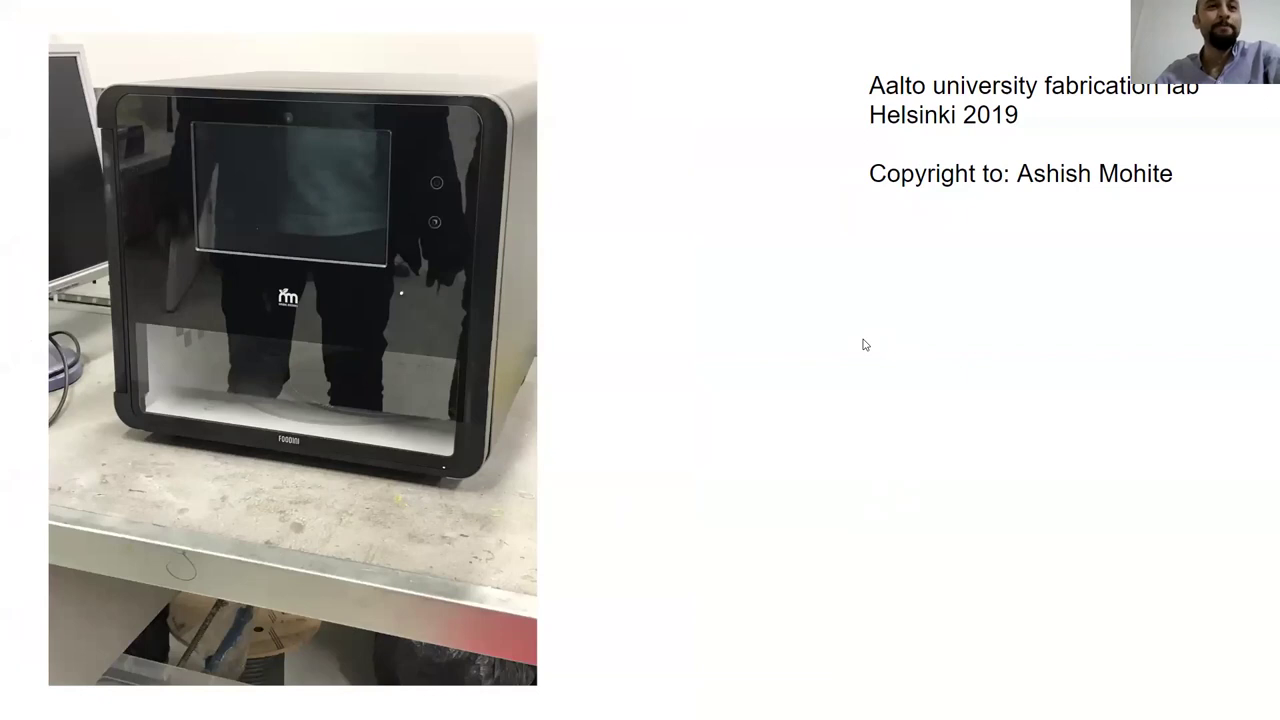
- Advance to the slide showing the Foodini food 3D printer on a workbench
key("Right")
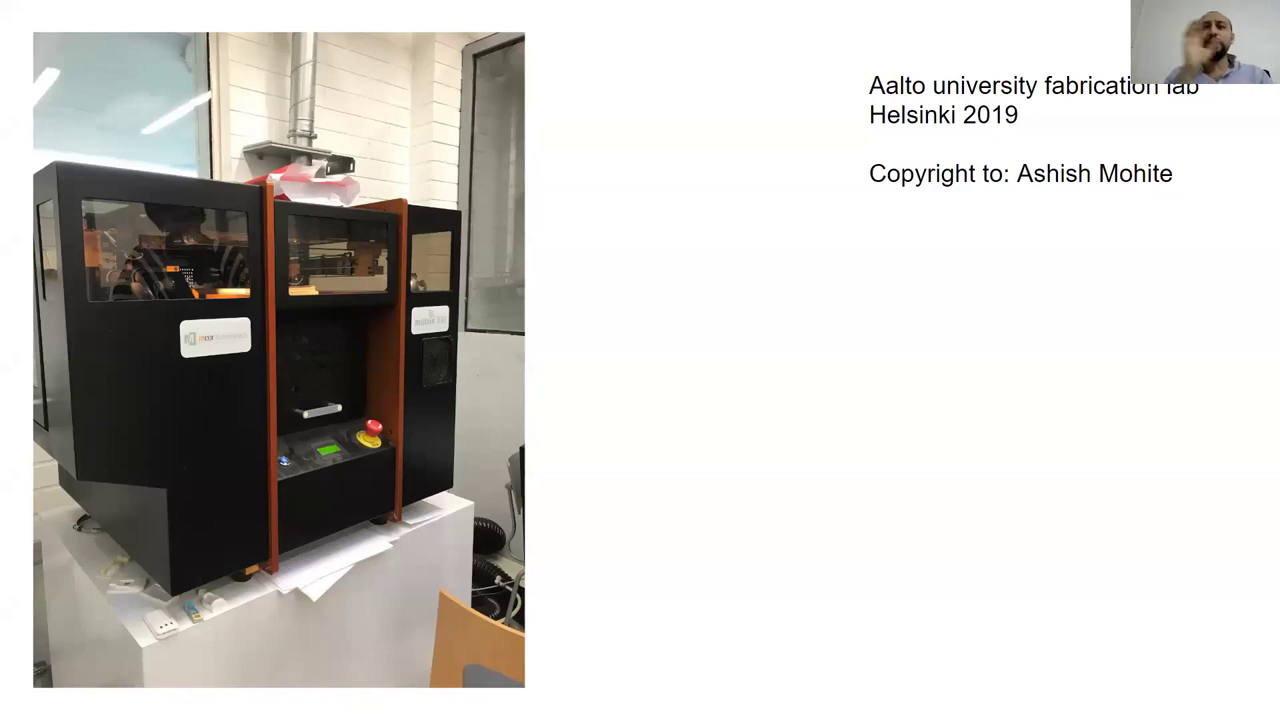
- Advance to the slide with the Formlabs Form 3 and five Lulzbot Mini printers
key("Right")
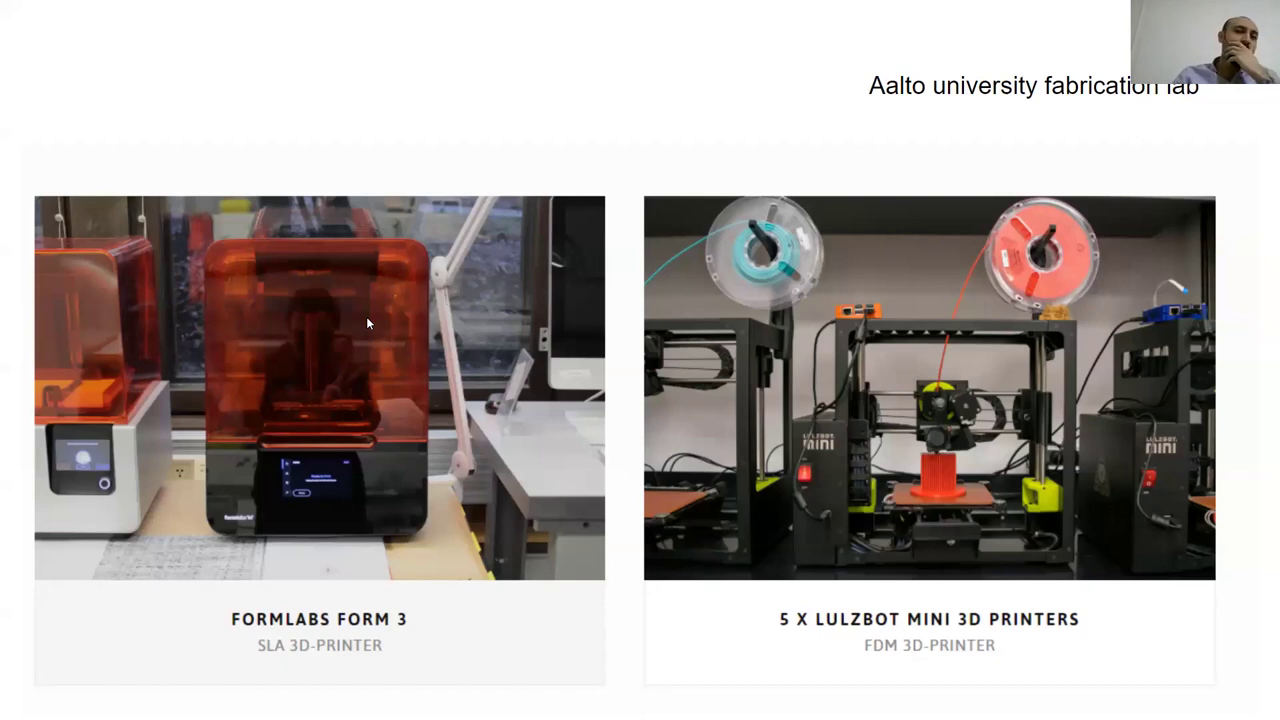
- Play the wall-printing video, then advance to the Rhinoceros–Meshmixer–Simplify3D workflow slide
key("Right")
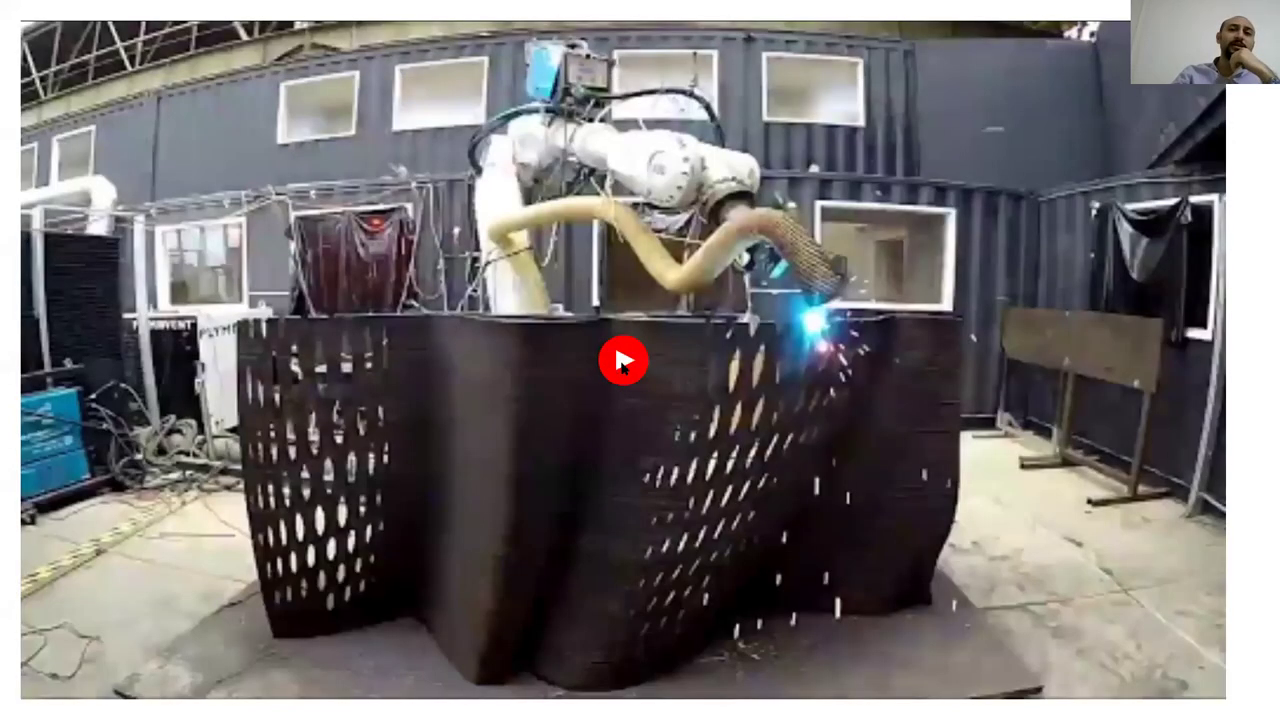
left_click(622, 366)
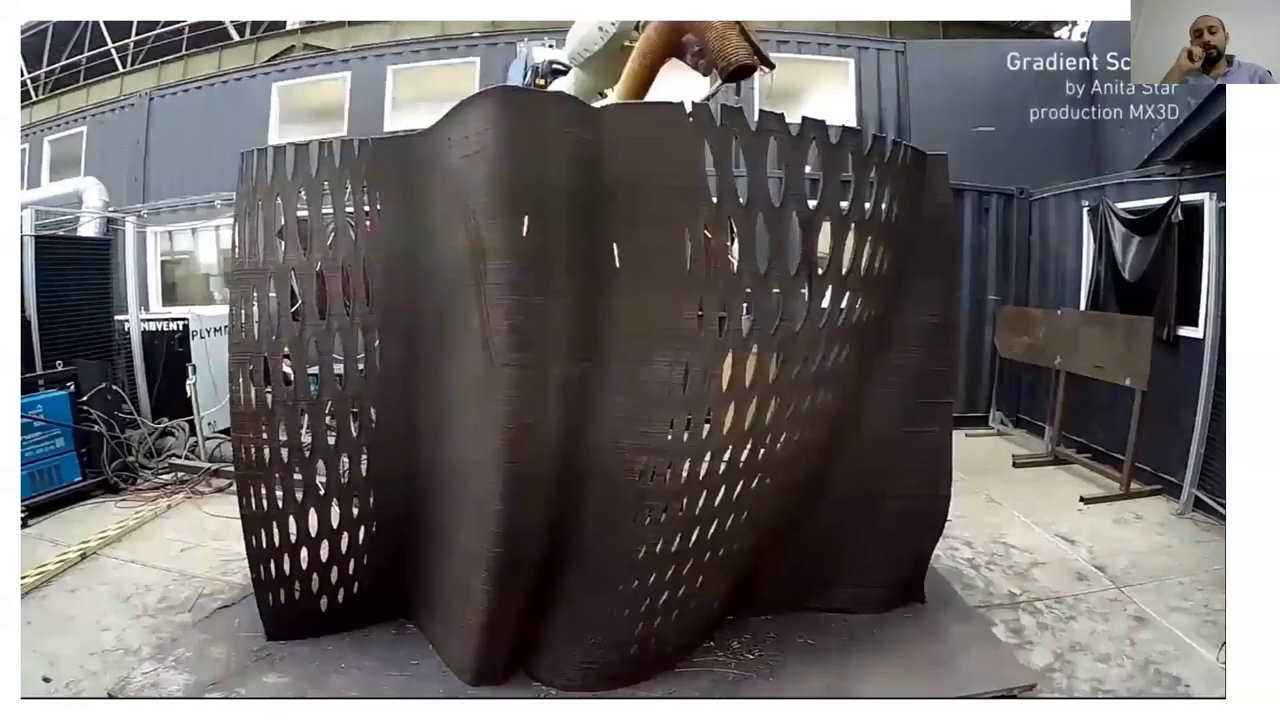
key("Right")
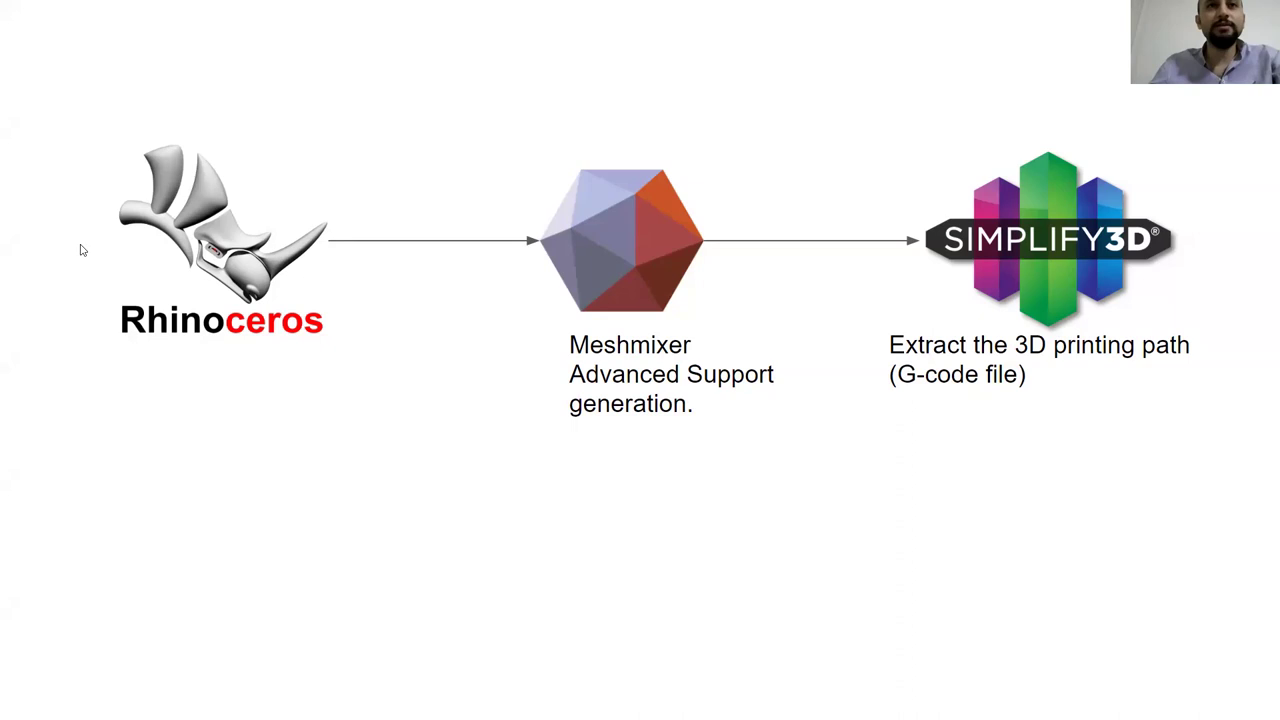
- Exit the fullscreen presentation and switch to the Rhino 6 wavy surface model
key("Escape")
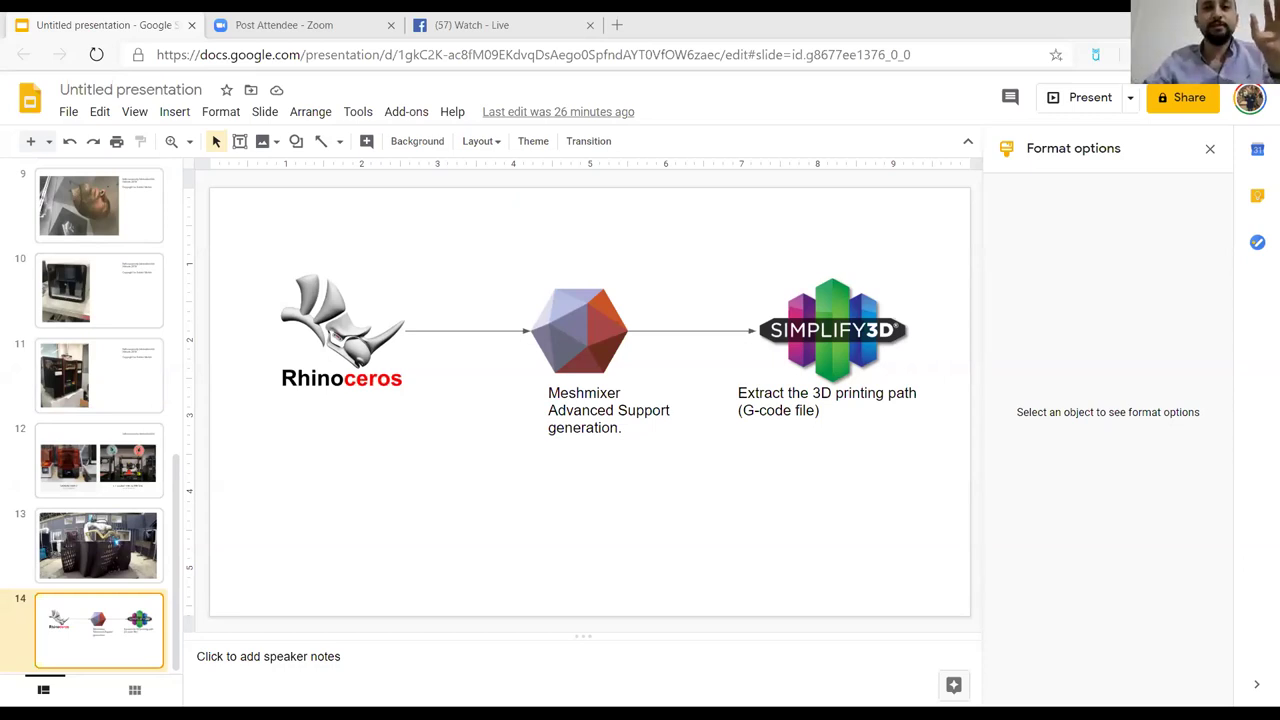
key("alt+Tab")
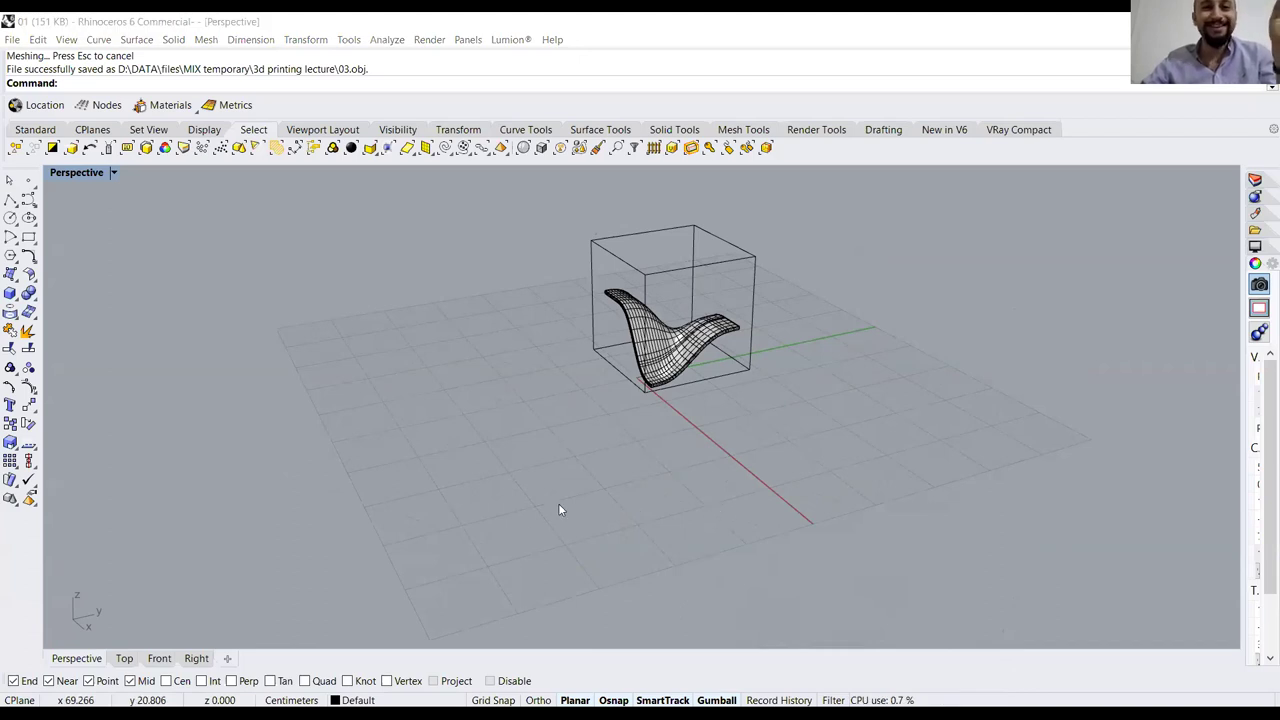
- Switch back to Google Slides, showing slide 14's Rhinoceros–Meshmixer–Simplify3D workflow diagram
key("alt+Tab")
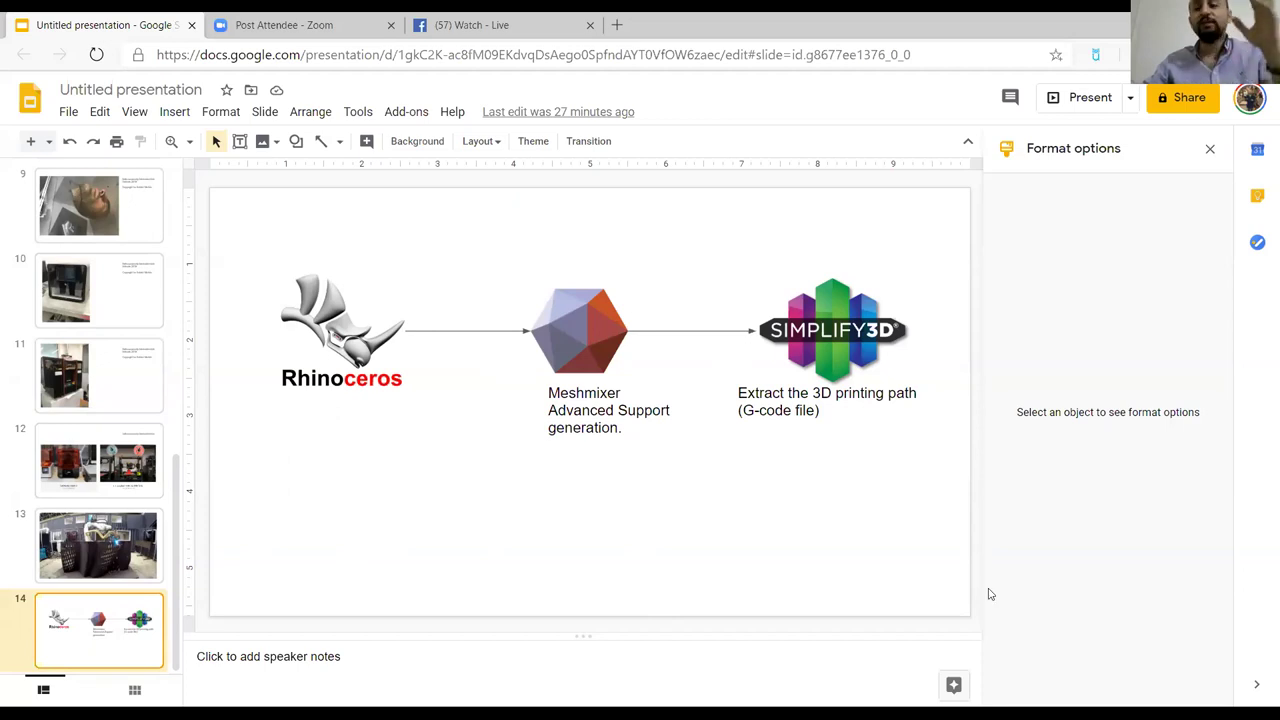
- Orbit the Perspective view around the thick wavy polysurface, briefly selecting then deselecting it
key("alt+Tab")
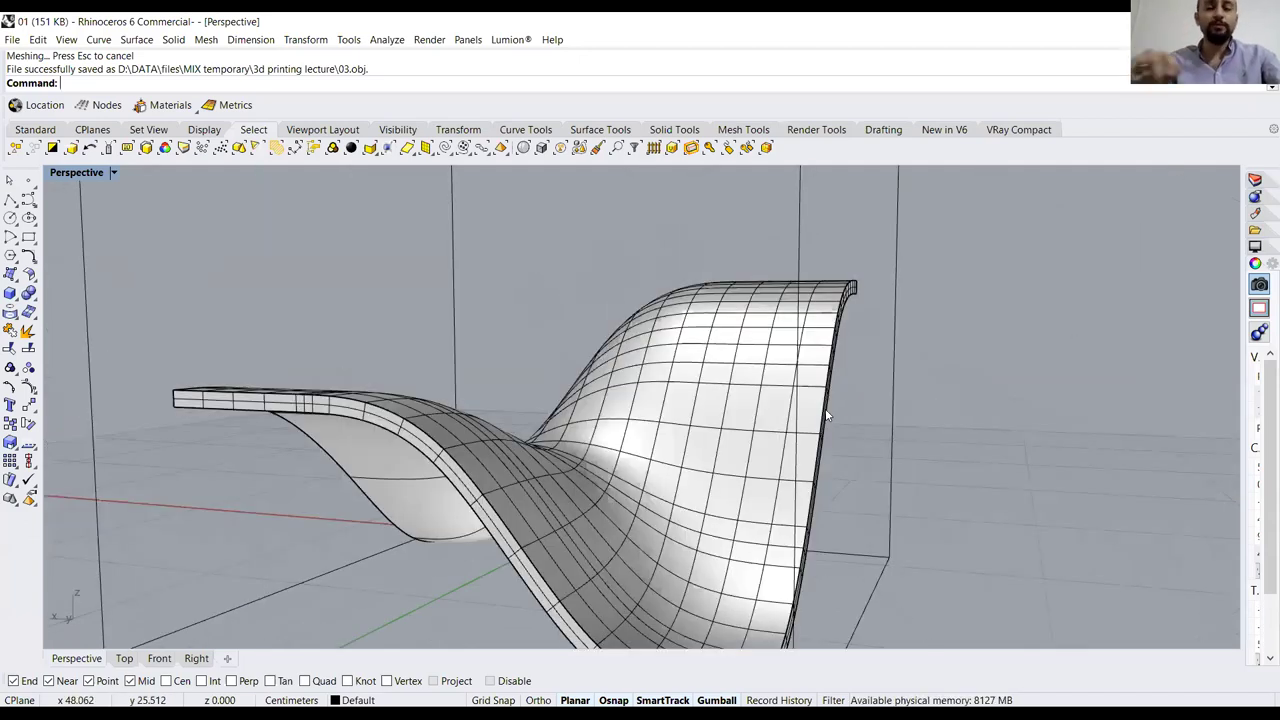
right_click_drag(825, 408, 851, 434)
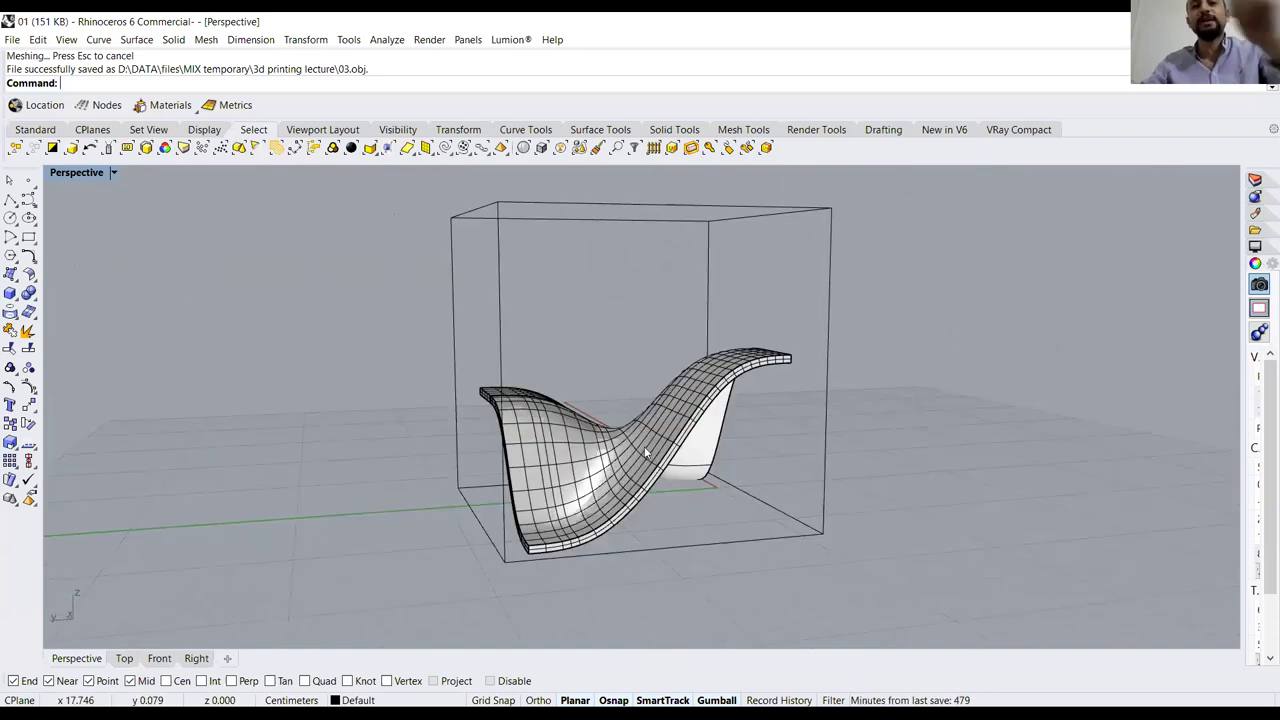
right_click_drag(617, 451, 581, 449)
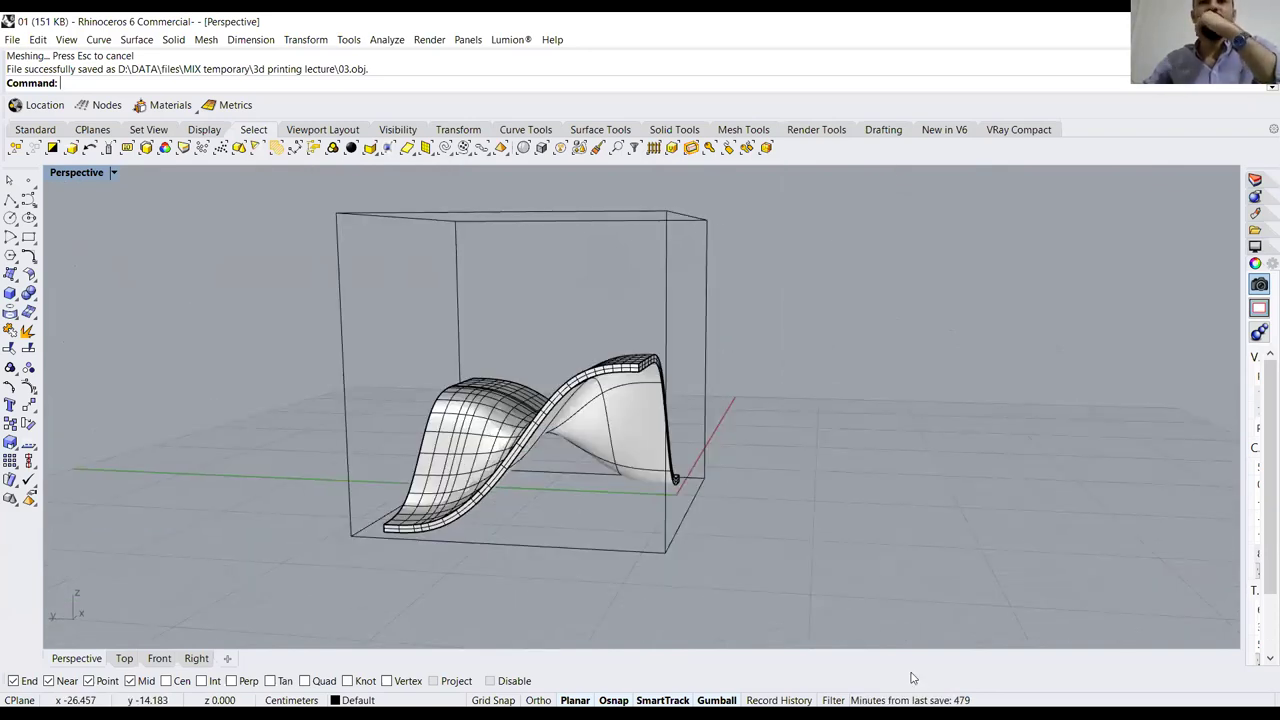
right_click_drag(760, 443, 605, 456)
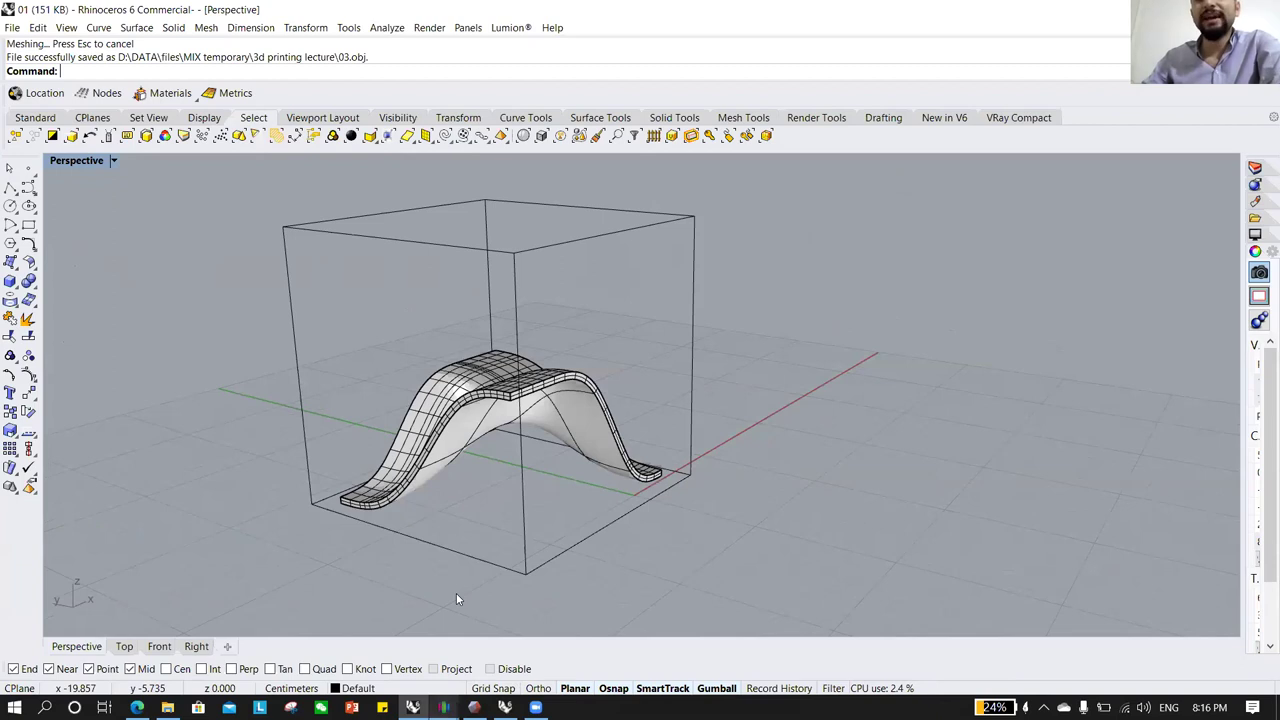
right_click_drag(463, 451, 597, 402)
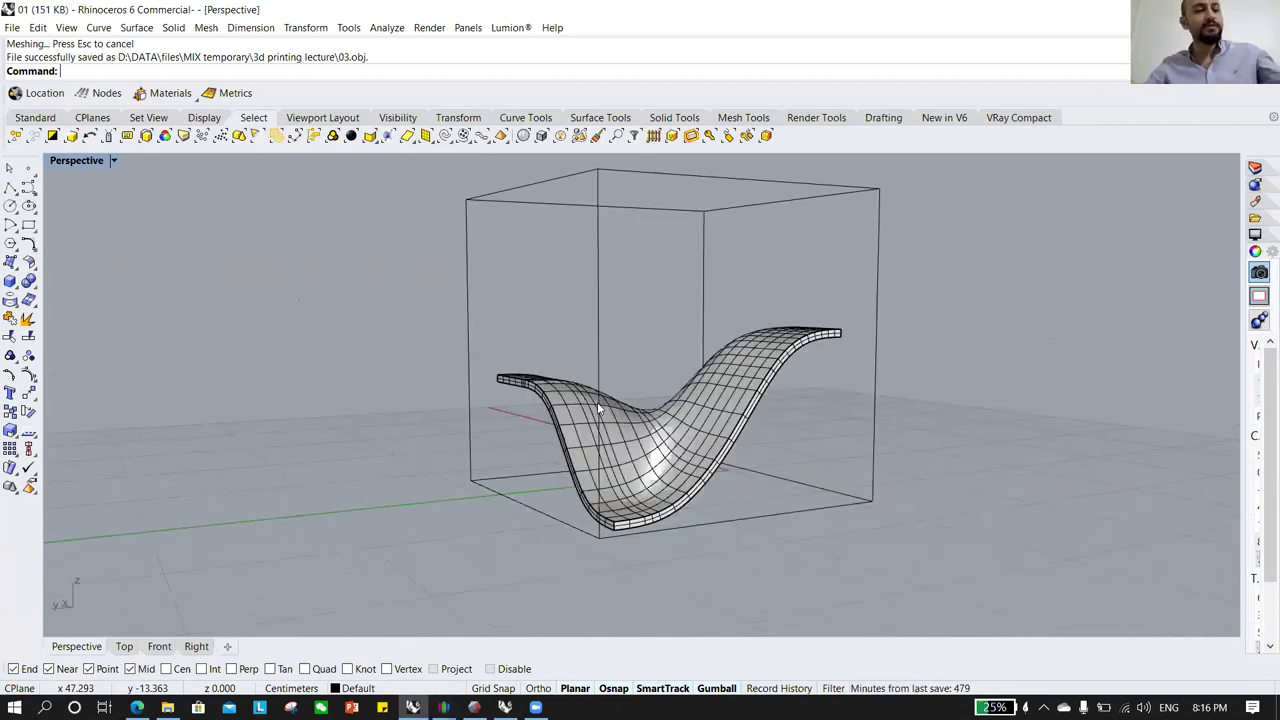
left_click(709, 443)
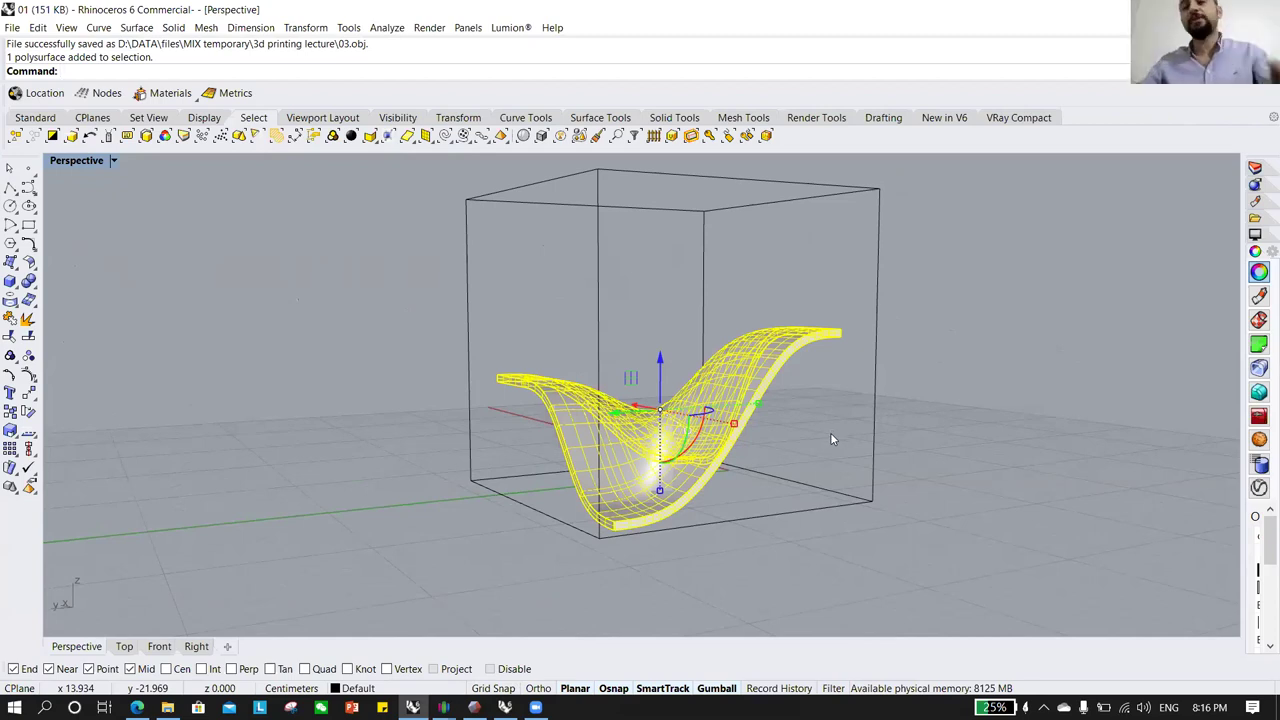
key("Escape")
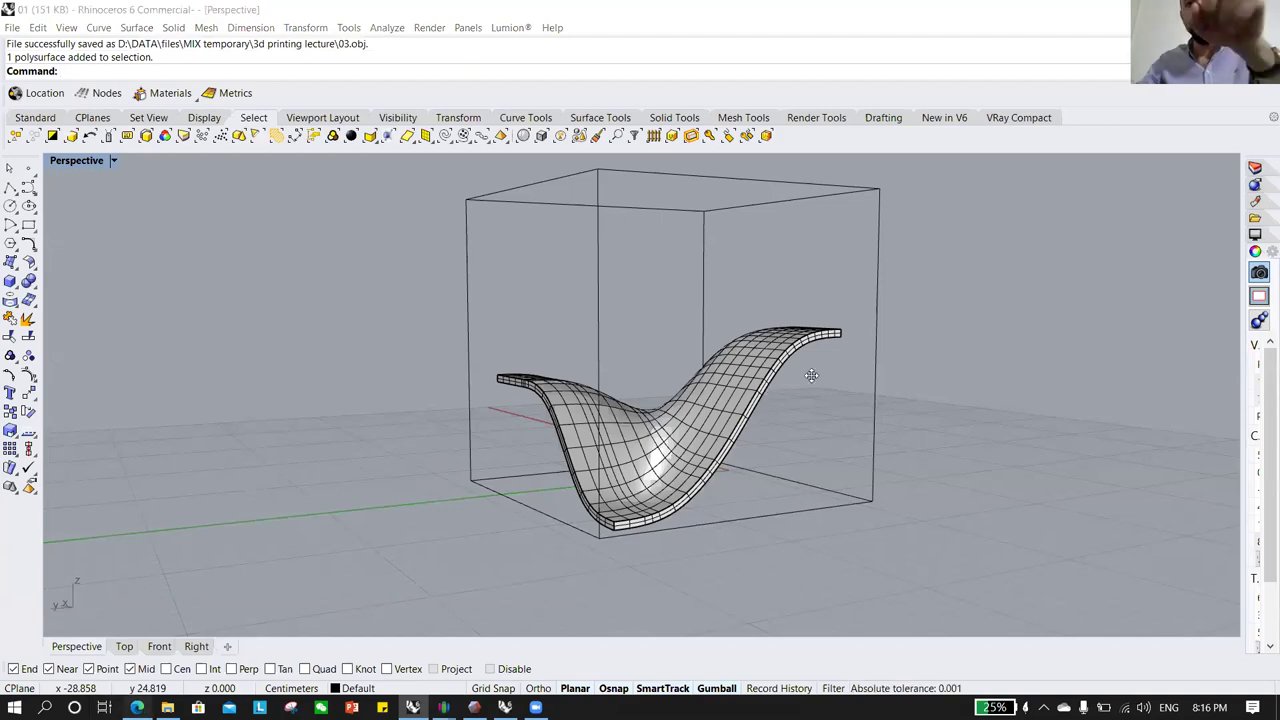
- On the workflow slide, delete the Meshmixer image and then undo the deletion
key("alt+Tab")
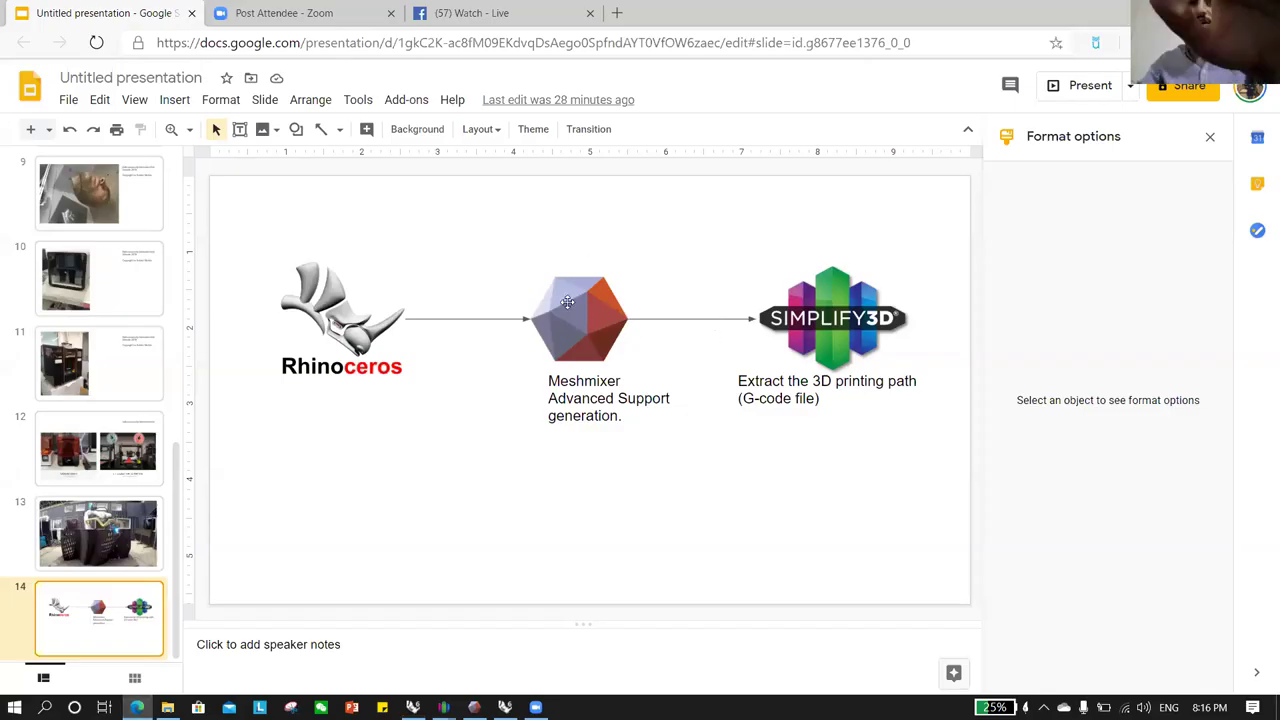
left_click(567, 302)
key("Delete")
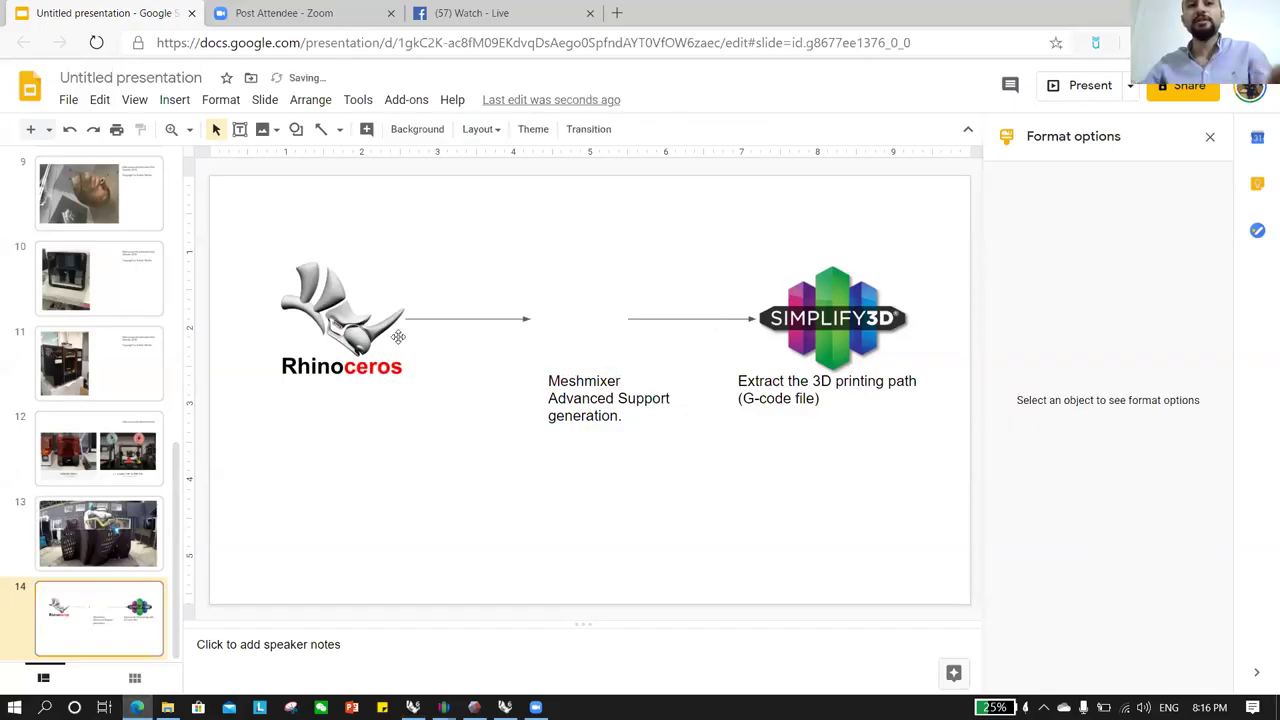
key("ctrl+z")
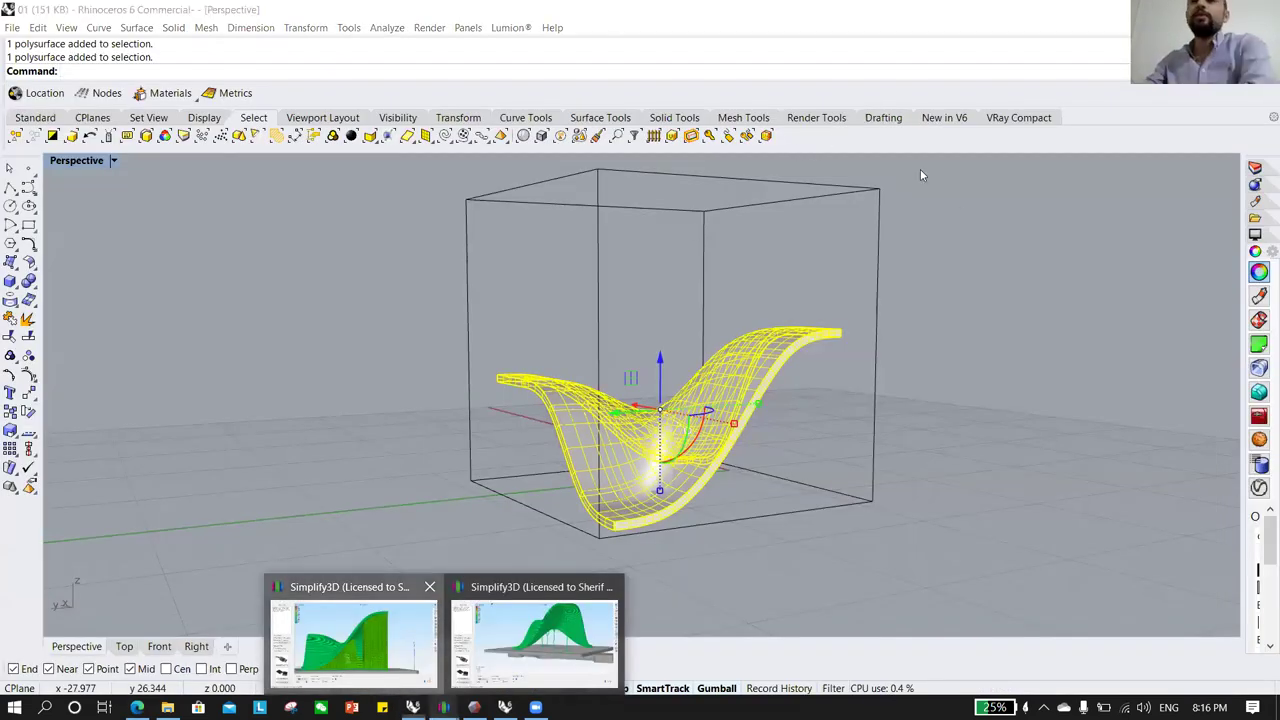
- Orbit the Simplify3D sliced preview and highlight its 33 h 48 min build time and 151824.7 mm filament
key("alt+Tab")
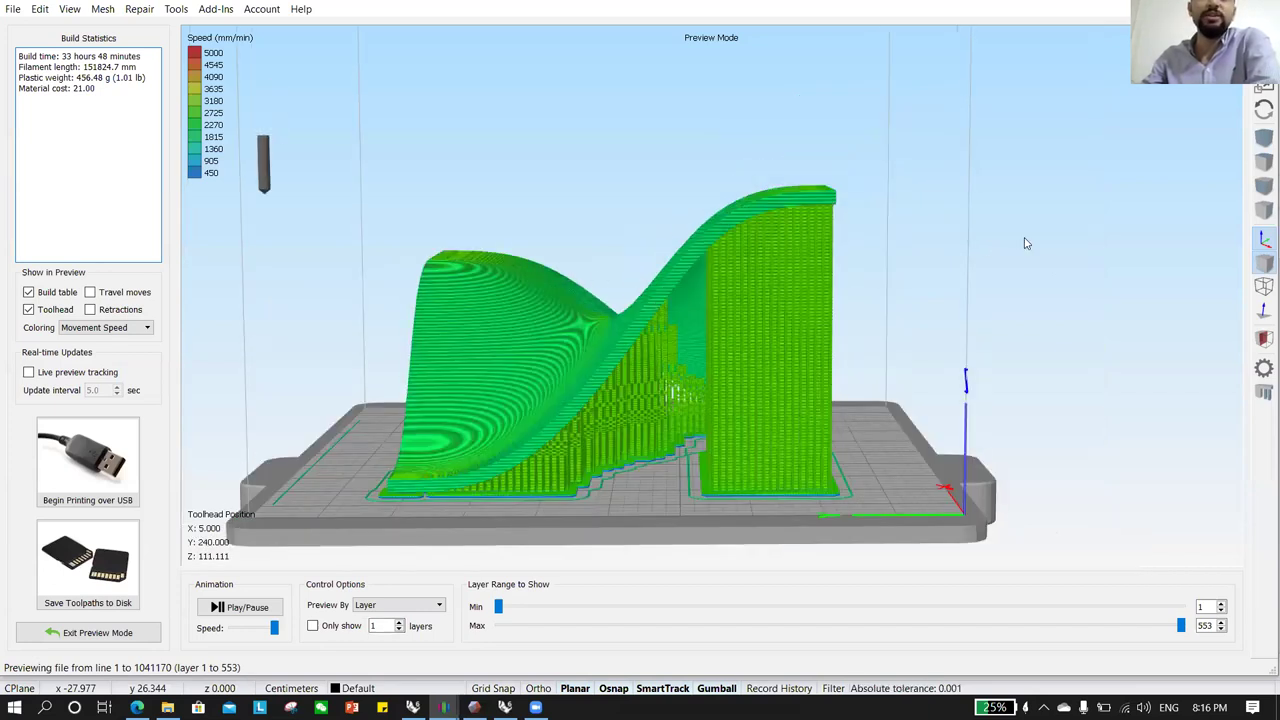
left_click_drag(1110, 240, 552, 369)
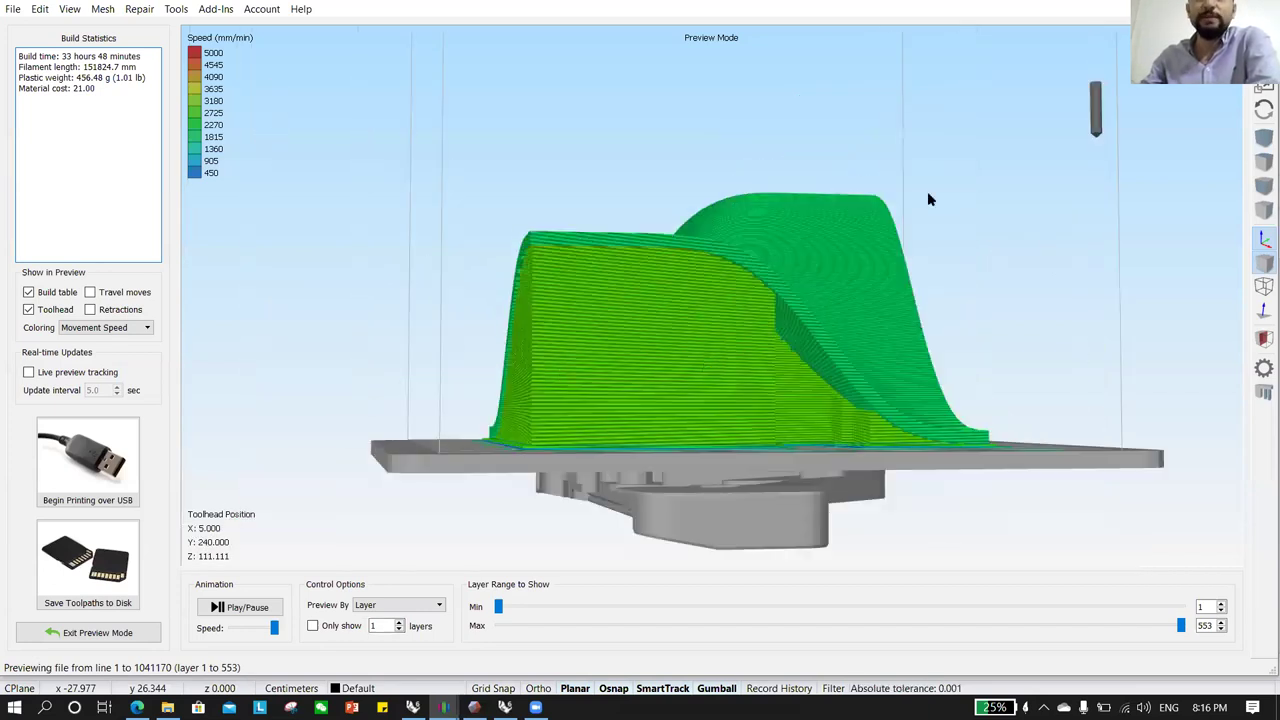
scroll(927, 191, "up", 5)
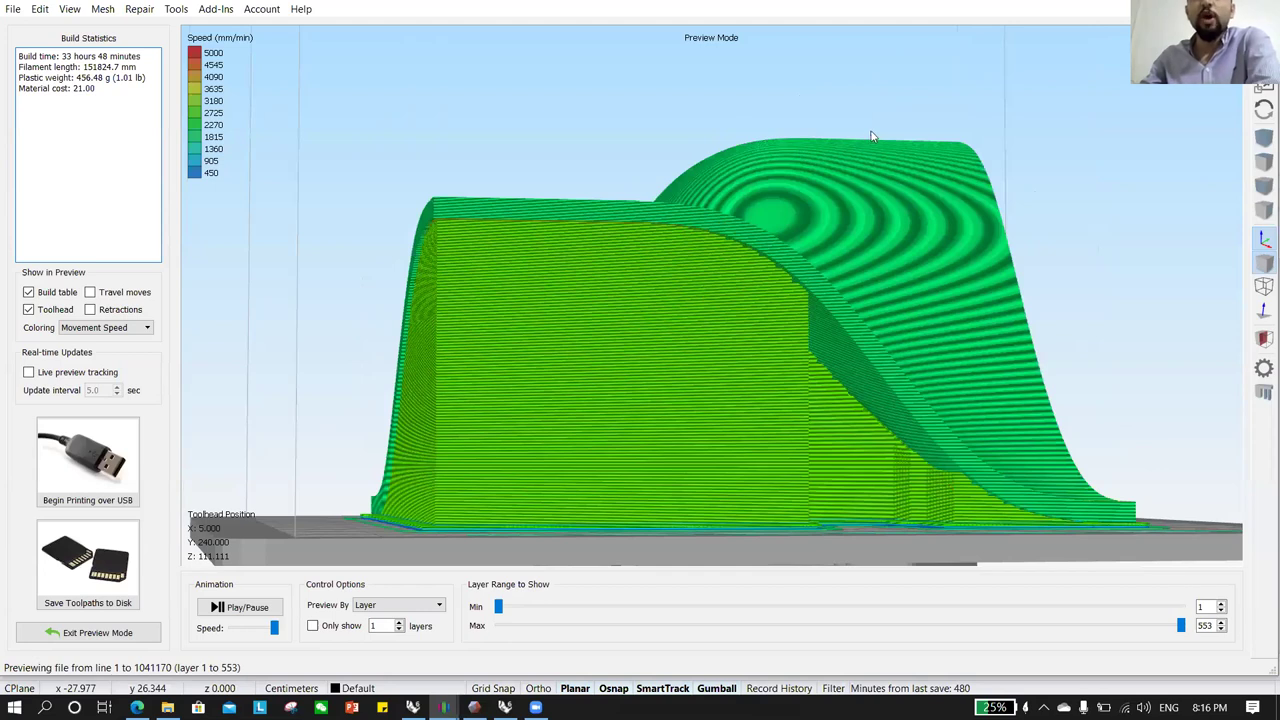
left_click_drag(1001, 418, 571, 430)
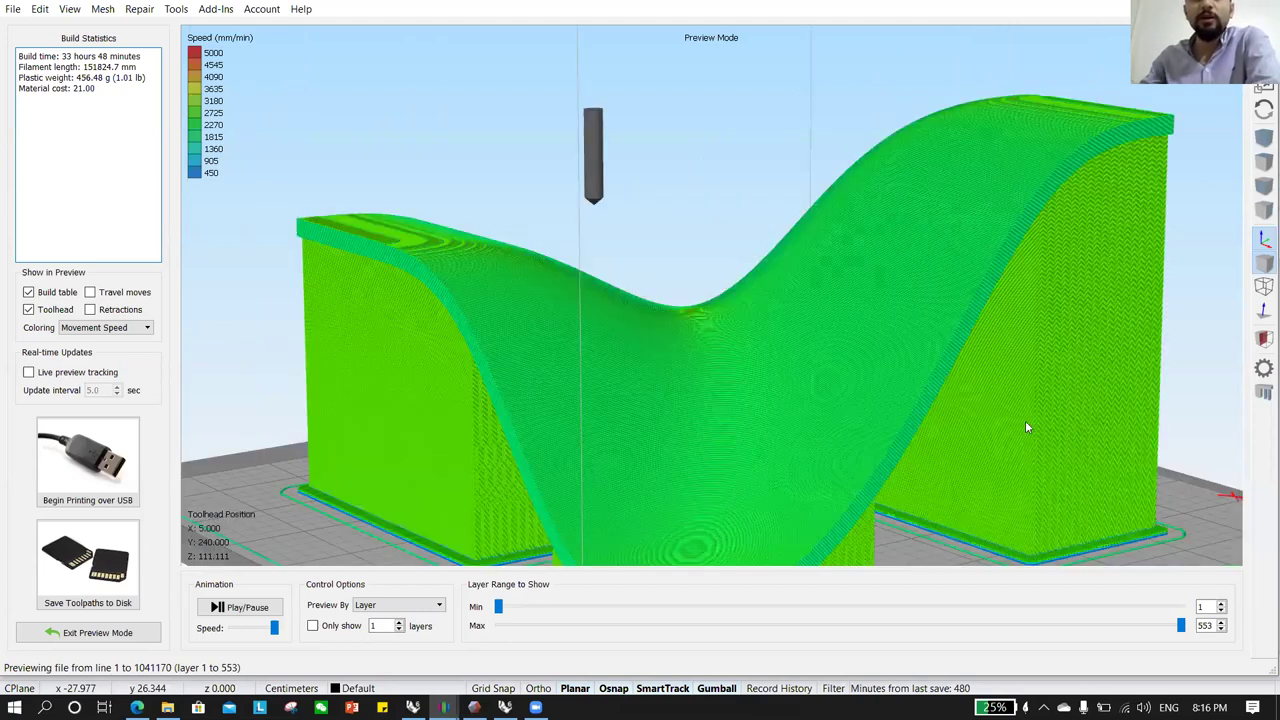
left_click_drag(806, 431, 673, 427)
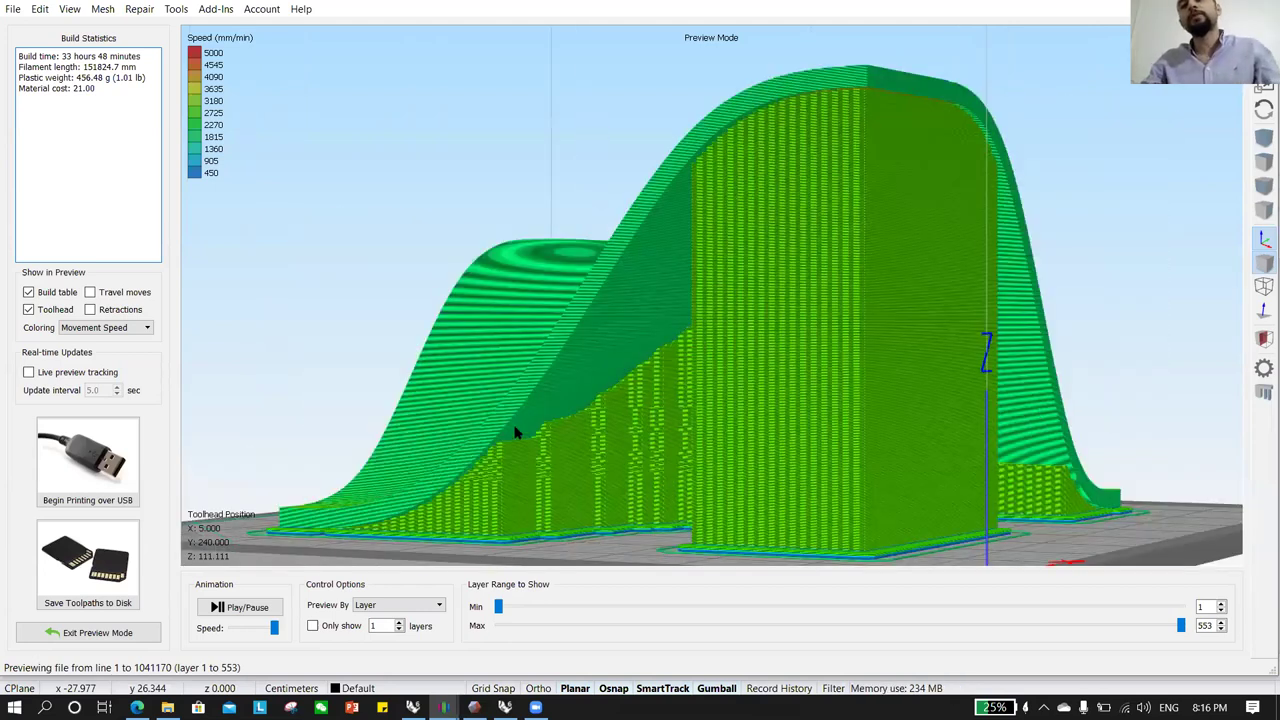
left_click_drag(449, 389, 4, 79)
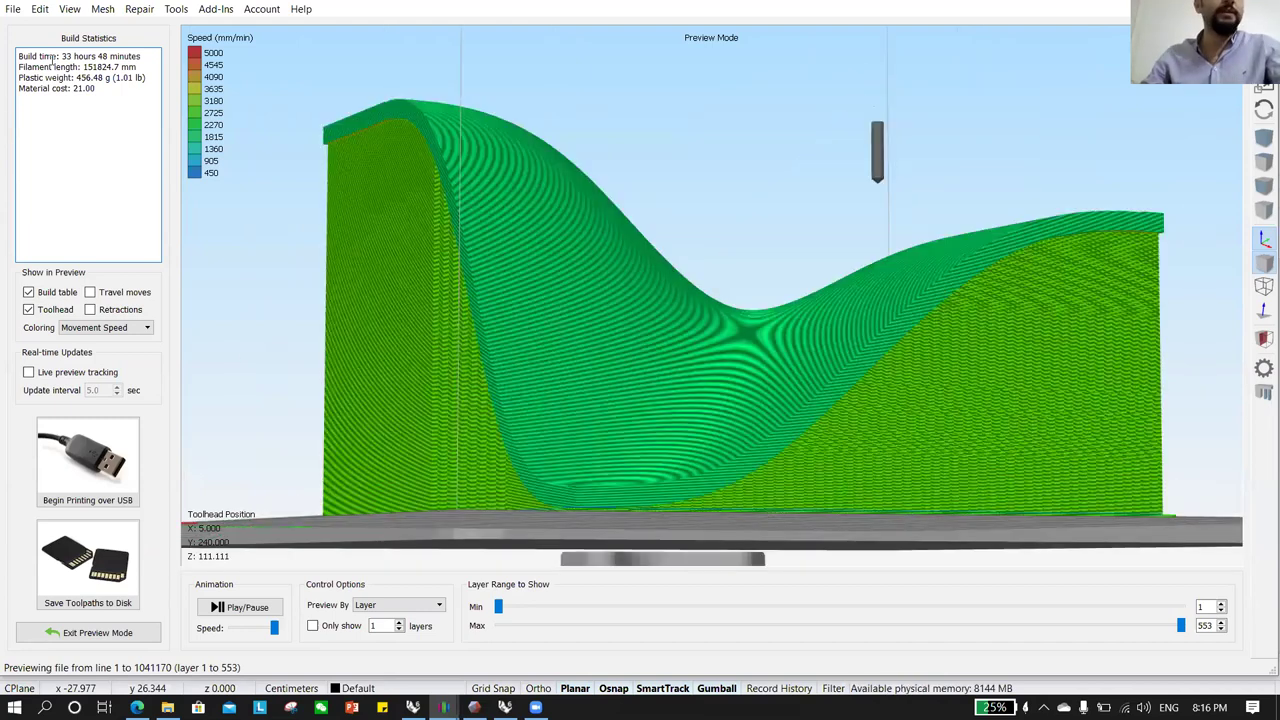
triple_click(50, 57)
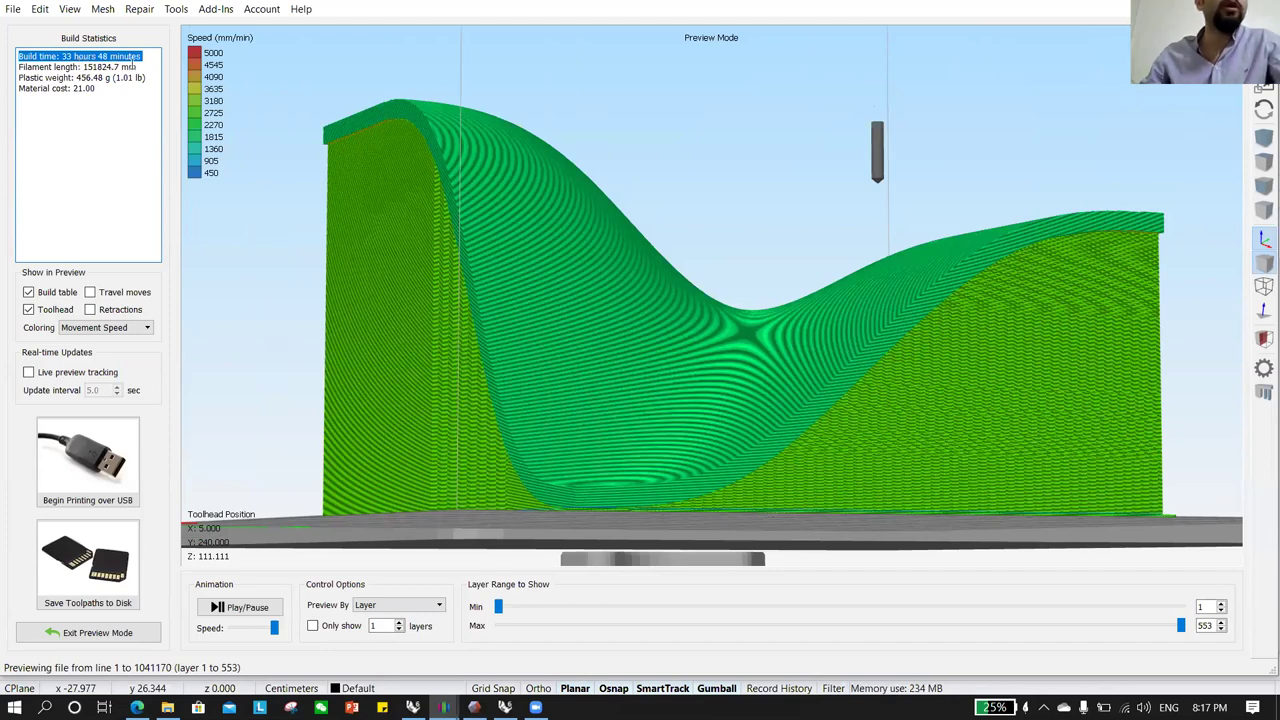
left_click_drag(82, 66, 139, 66)
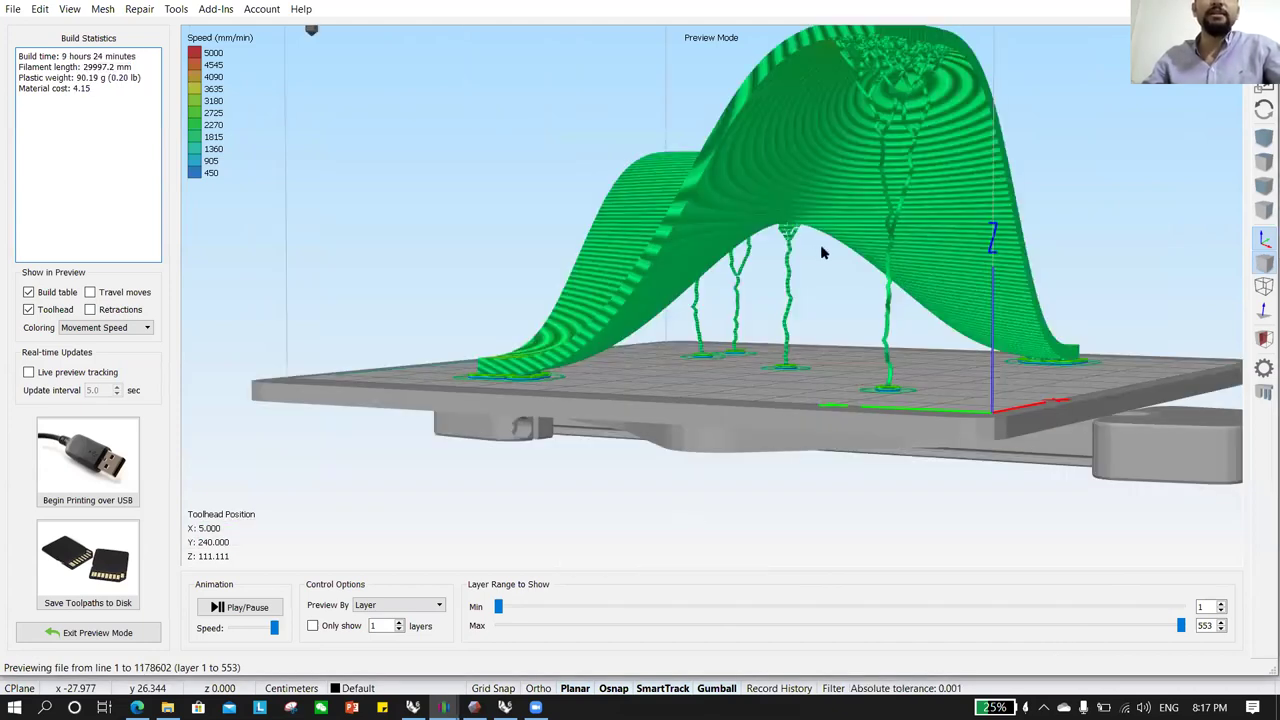
- Switch to the tree-supported thin shell's preview (9 h 24 min, 29997.2 mm) and zoom and orbit to frame it
left_click_drag(820, 252, 828, 266)
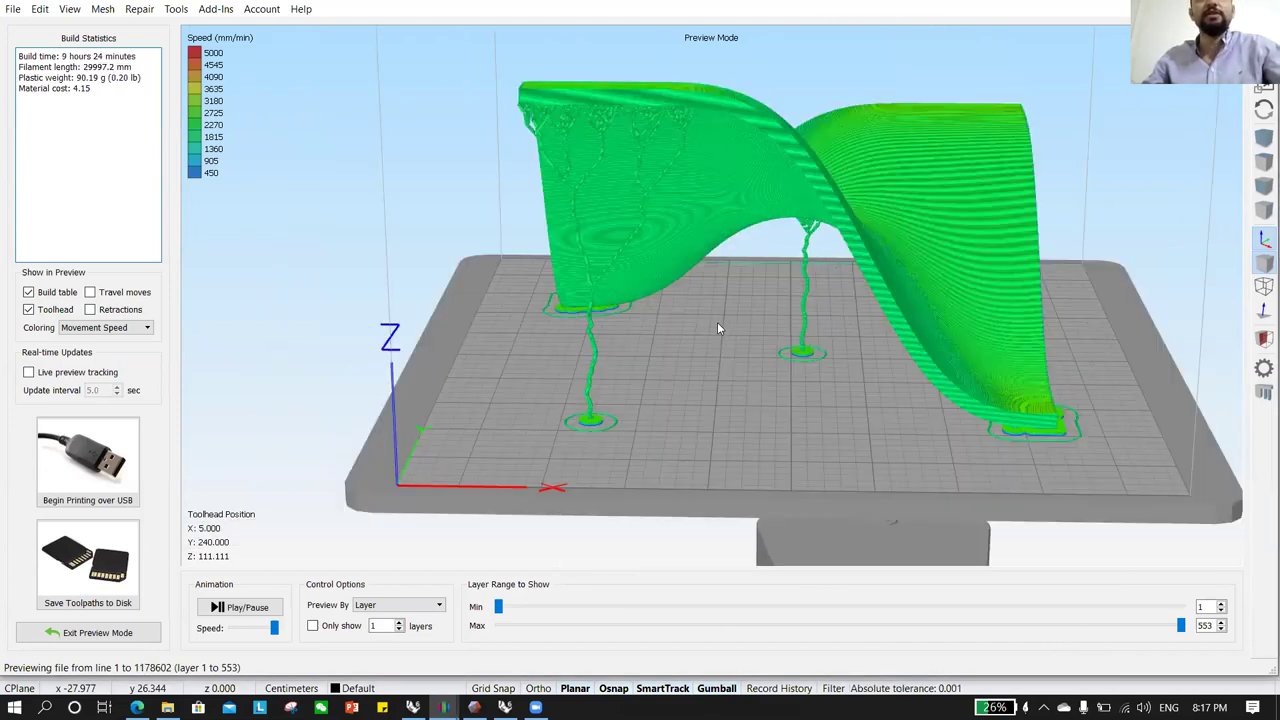
left_click_drag(716, 322, 633, 139)
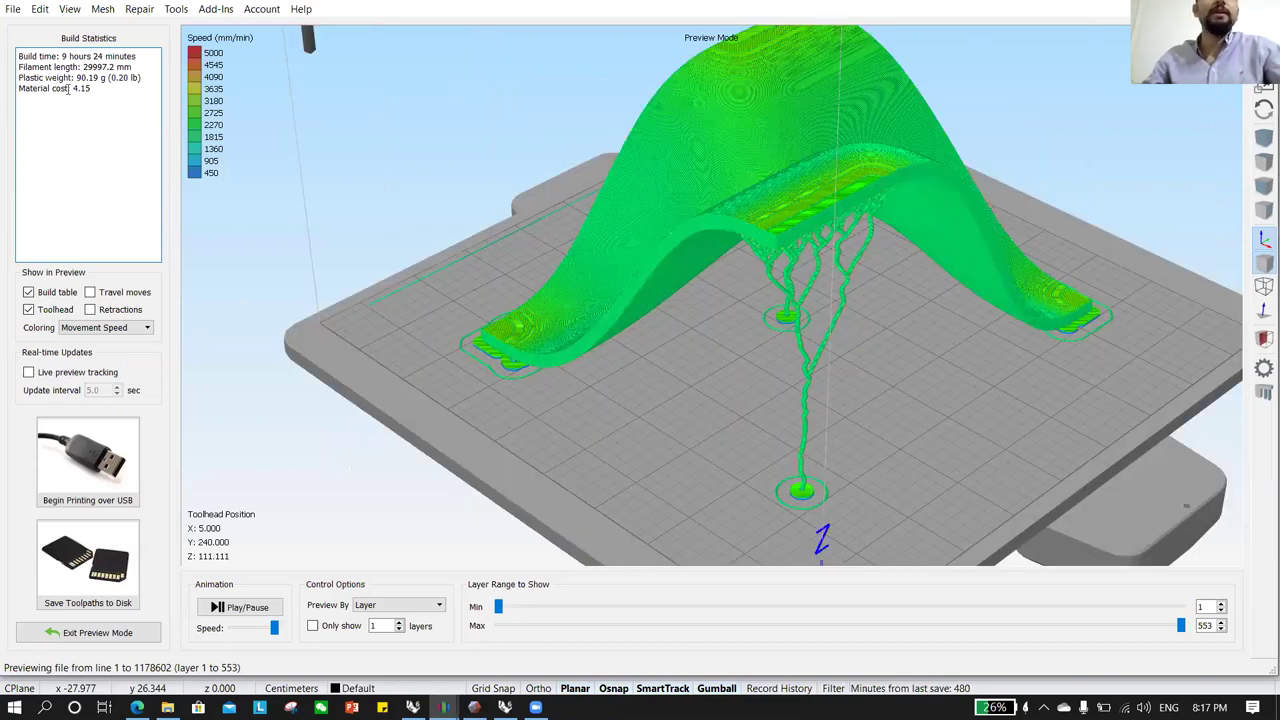
right_click_drag(334, 186, 220, 8)
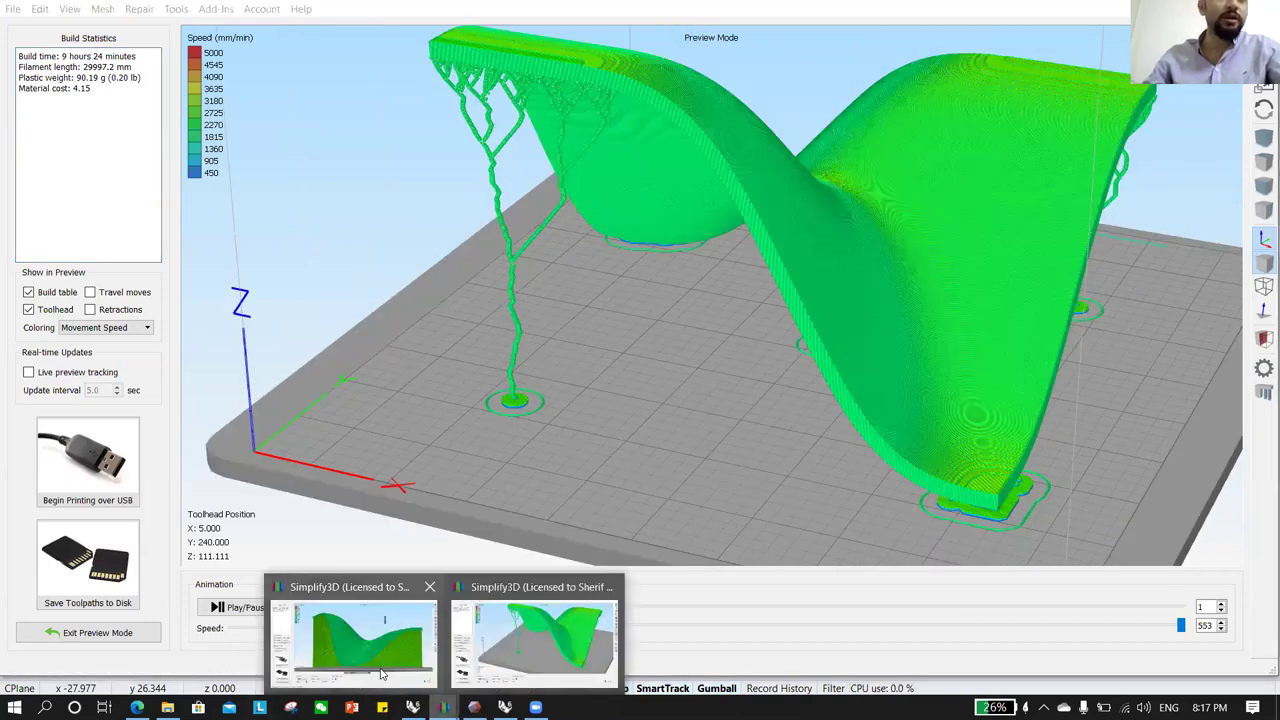
mouse_move(532, 640)
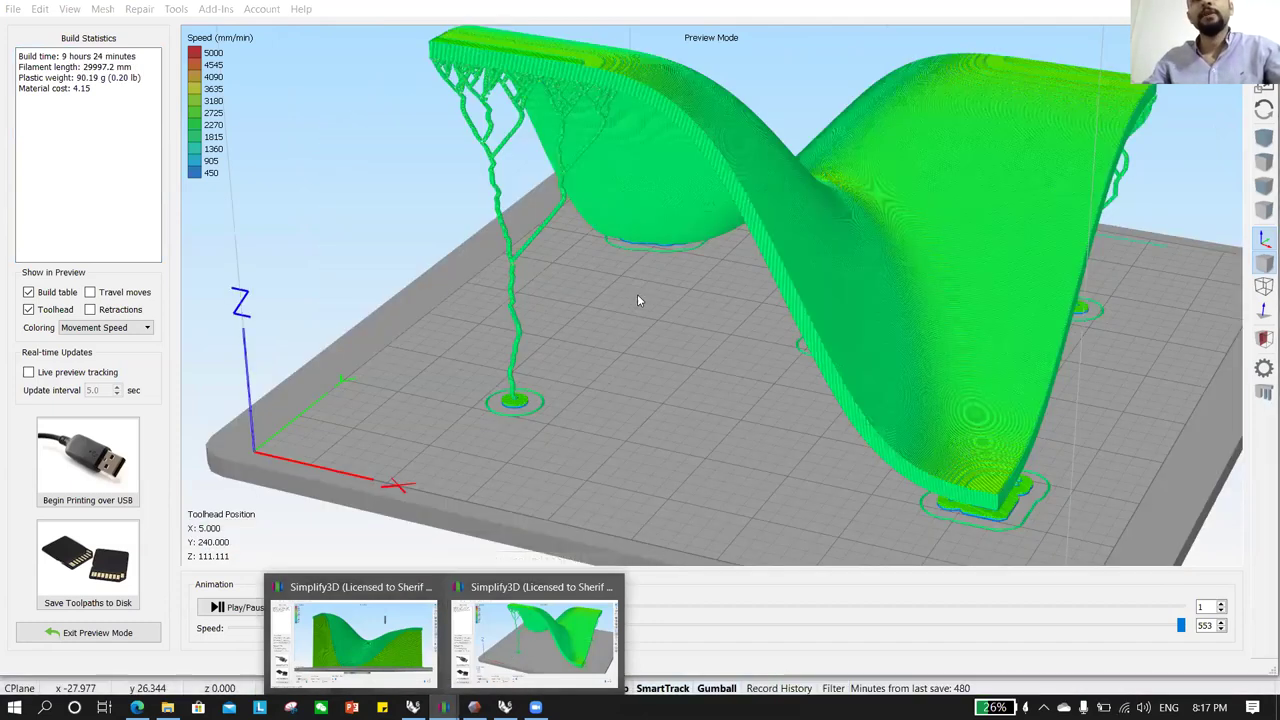
left_click(534, 645)
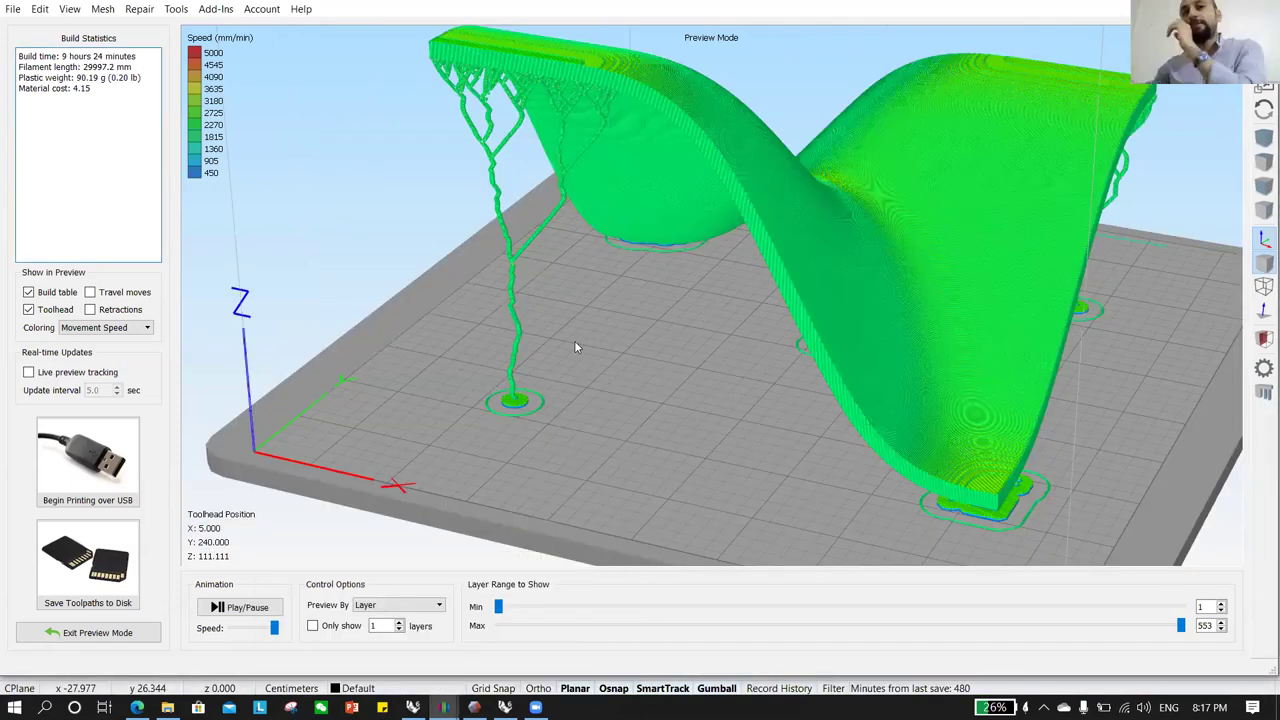
left_click_drag(505, 353, 520, 355)
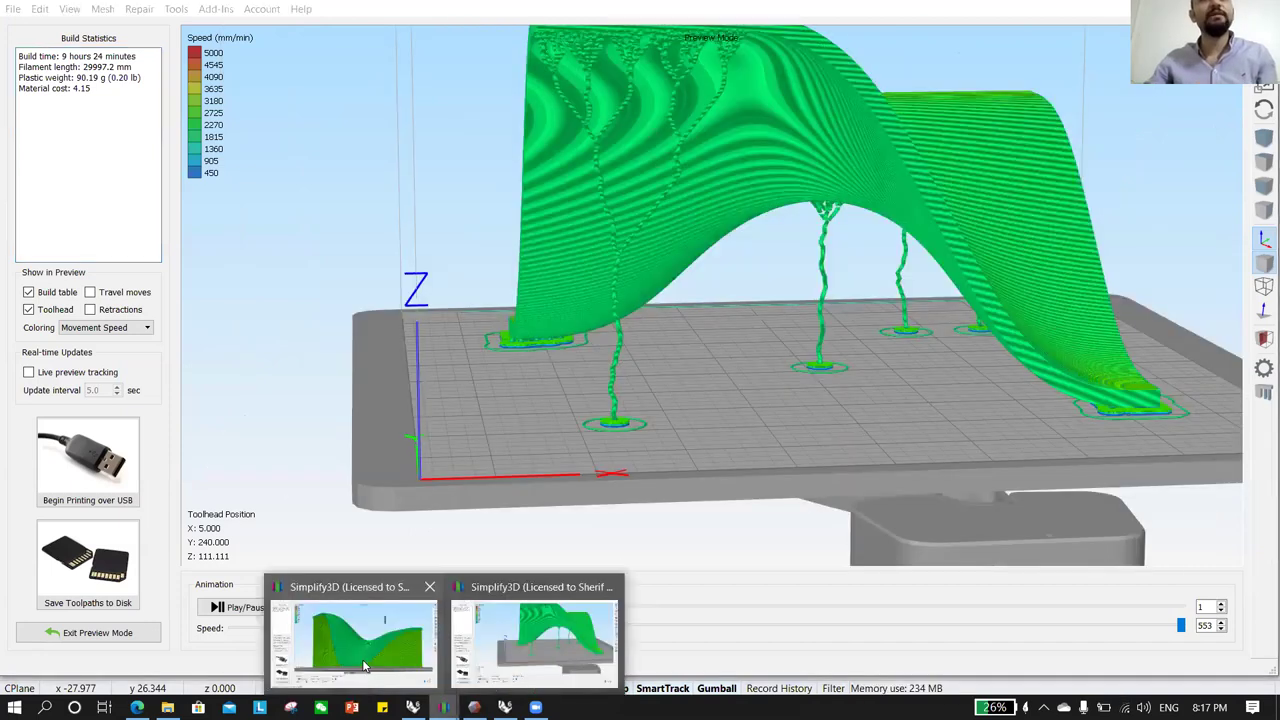
left_click(363, 667)
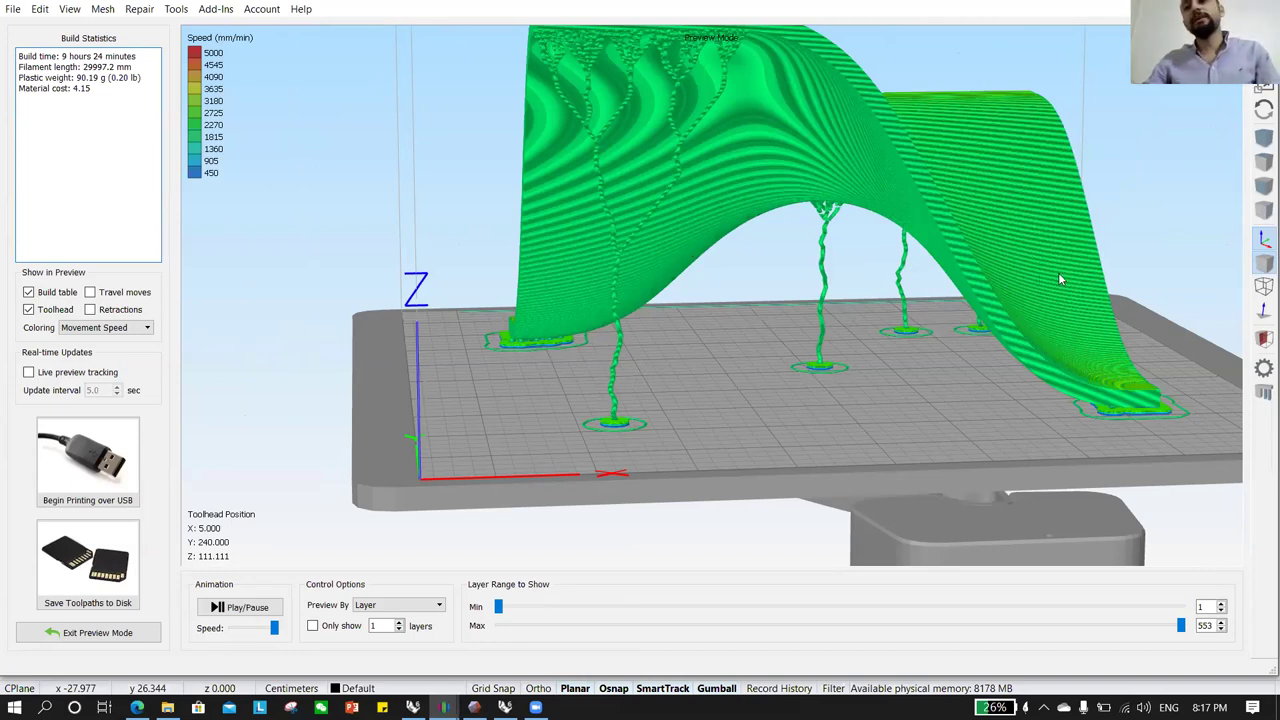
key("ctrl+0")
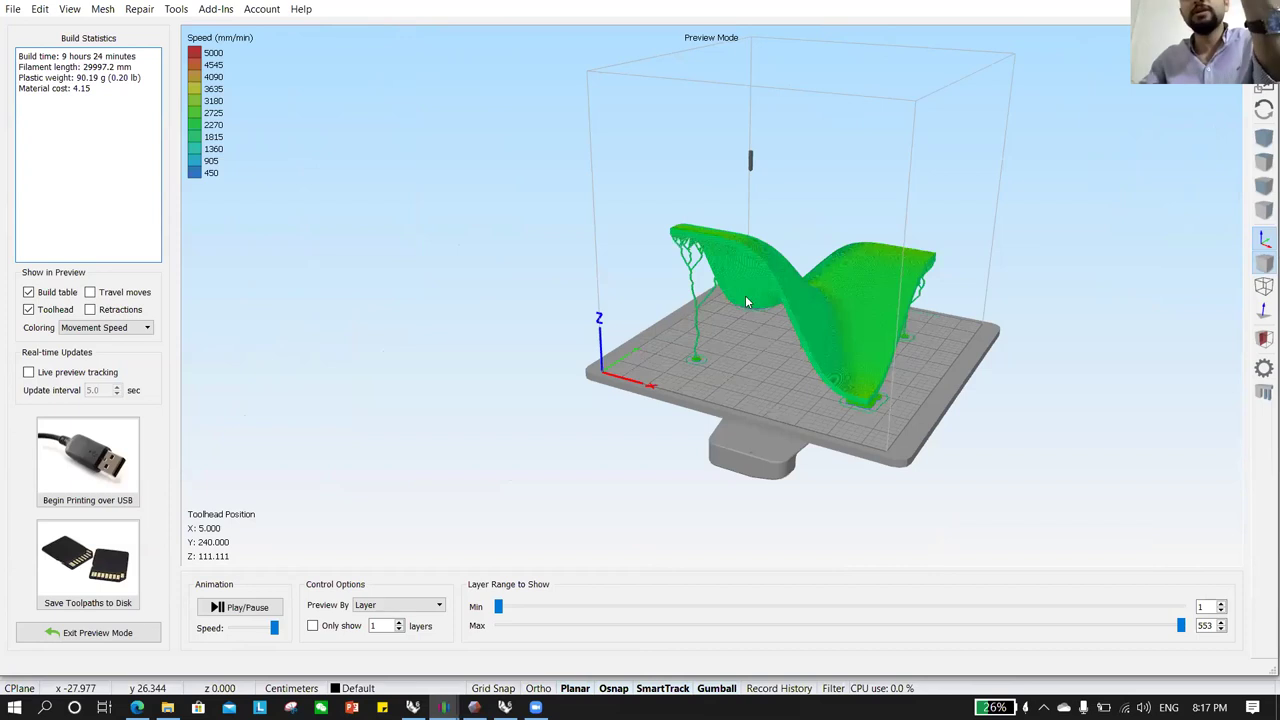
scroll(704, 210, "up", 3)
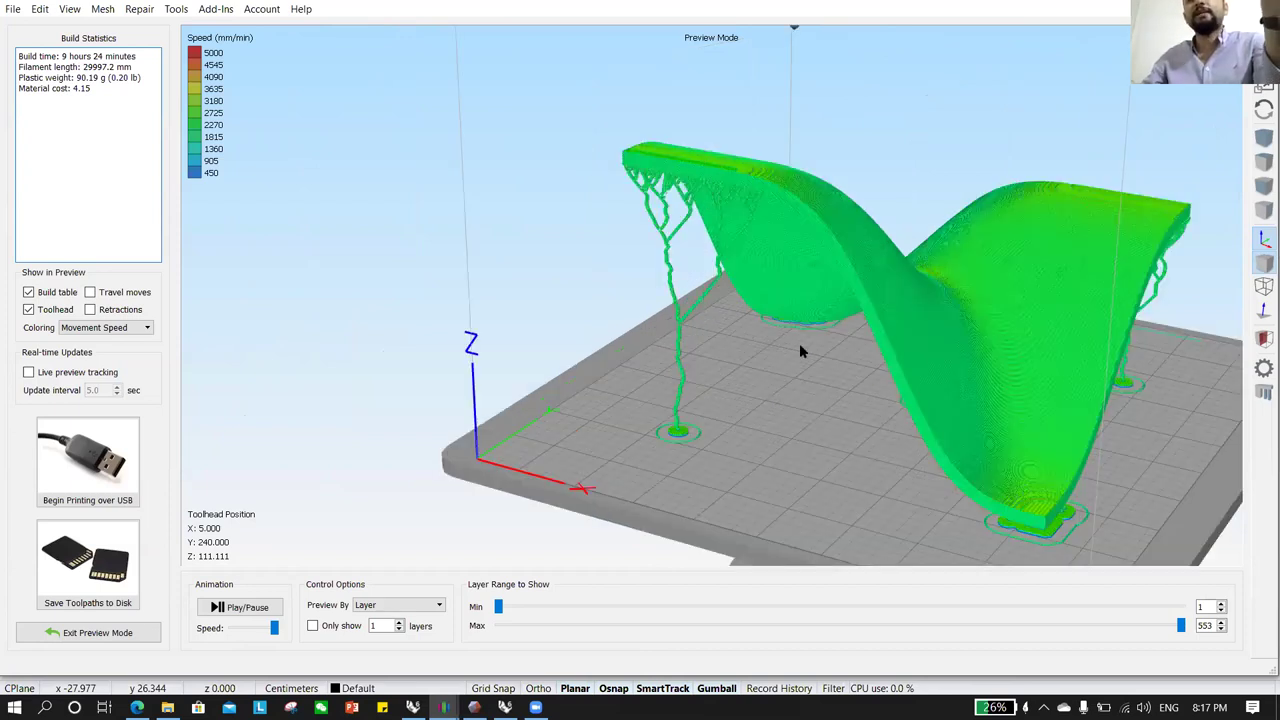
left_click_drag(798, 343, 916, 206)
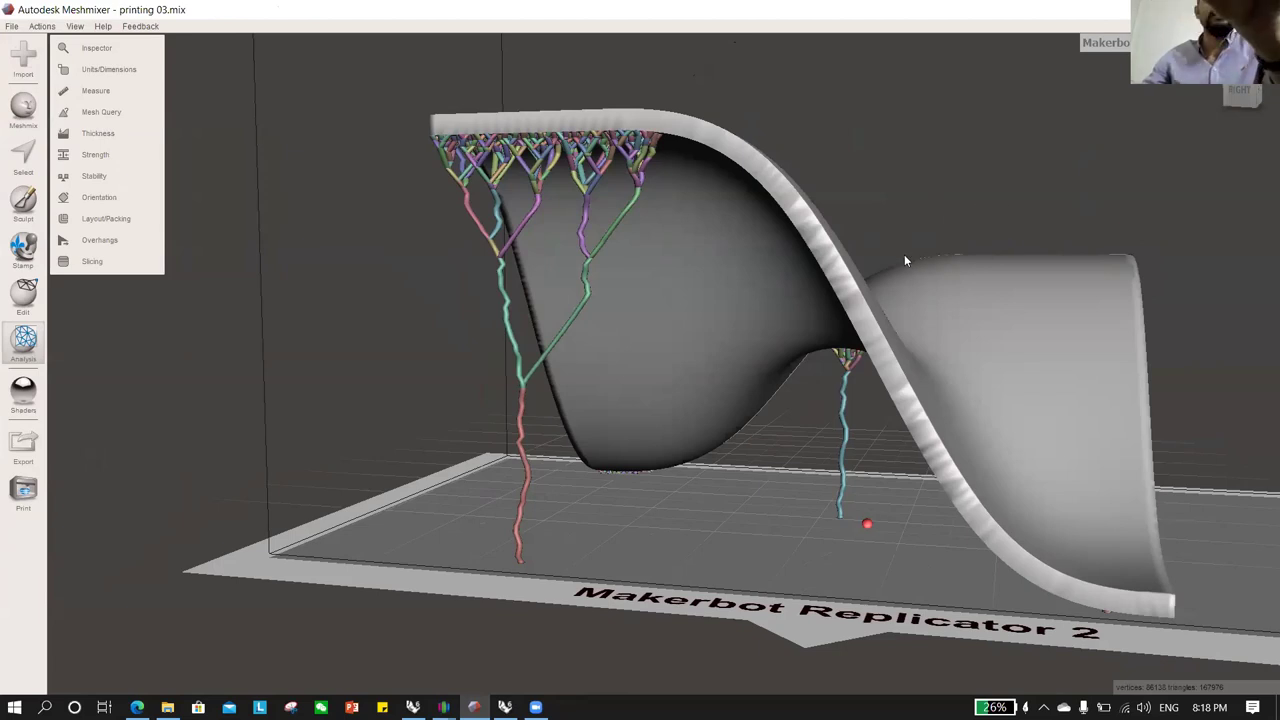
- Orbit around the supported wavy shell on Meshmixer's build plate from several angles, then go to Rhinoceros 6
mouse_move(765, 244)
right_mouse_down()
mouse_move(880, 211)
mouse_move(670, 132)
right_mouse_up()
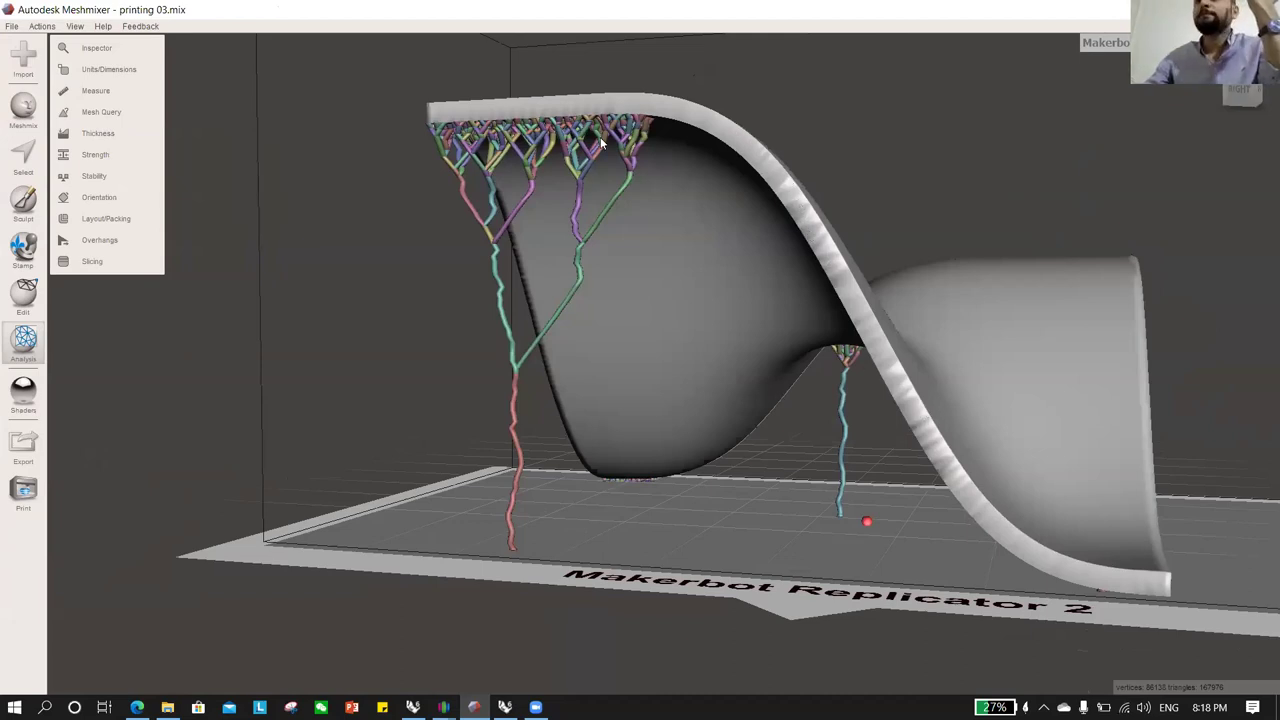
mouse_move(852, 227)
right_mouse_down()
mouse_move(742, 316)
mouse_move(619, 304)
right_mouse_up()
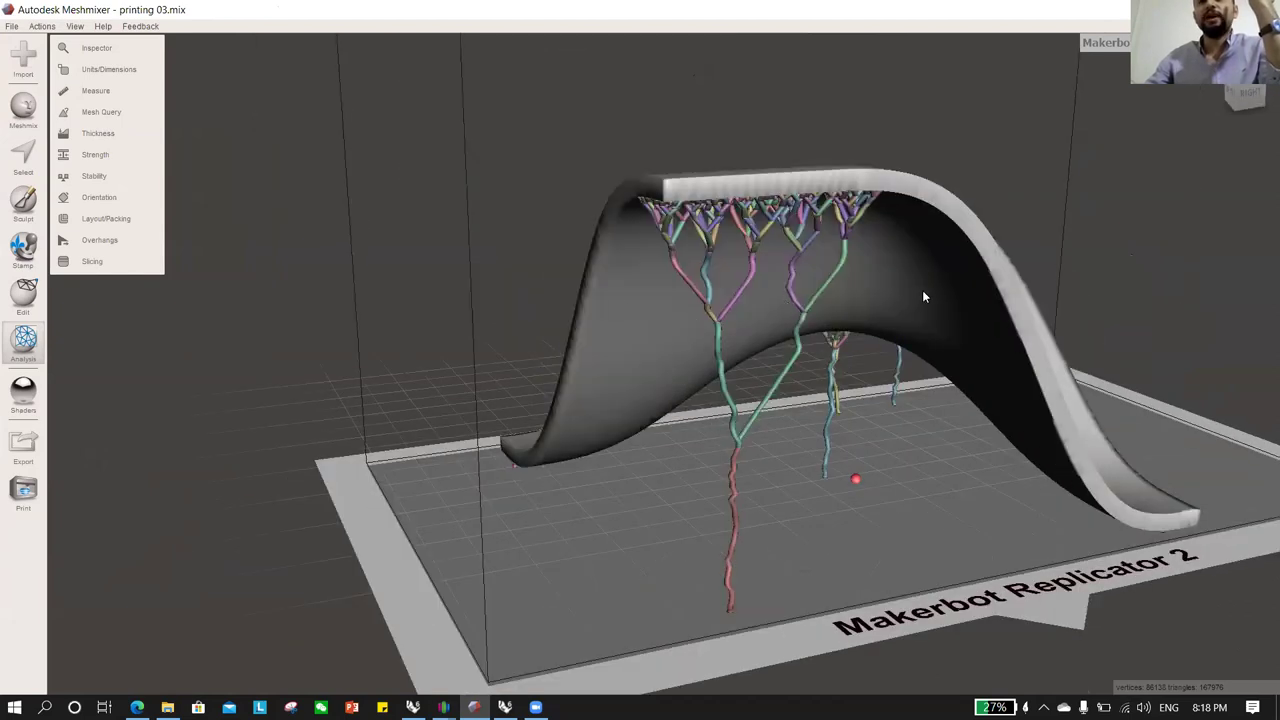
right_click_drag(929, 277, 896, 266)
right_click_drag(760, 229, 802, 273)
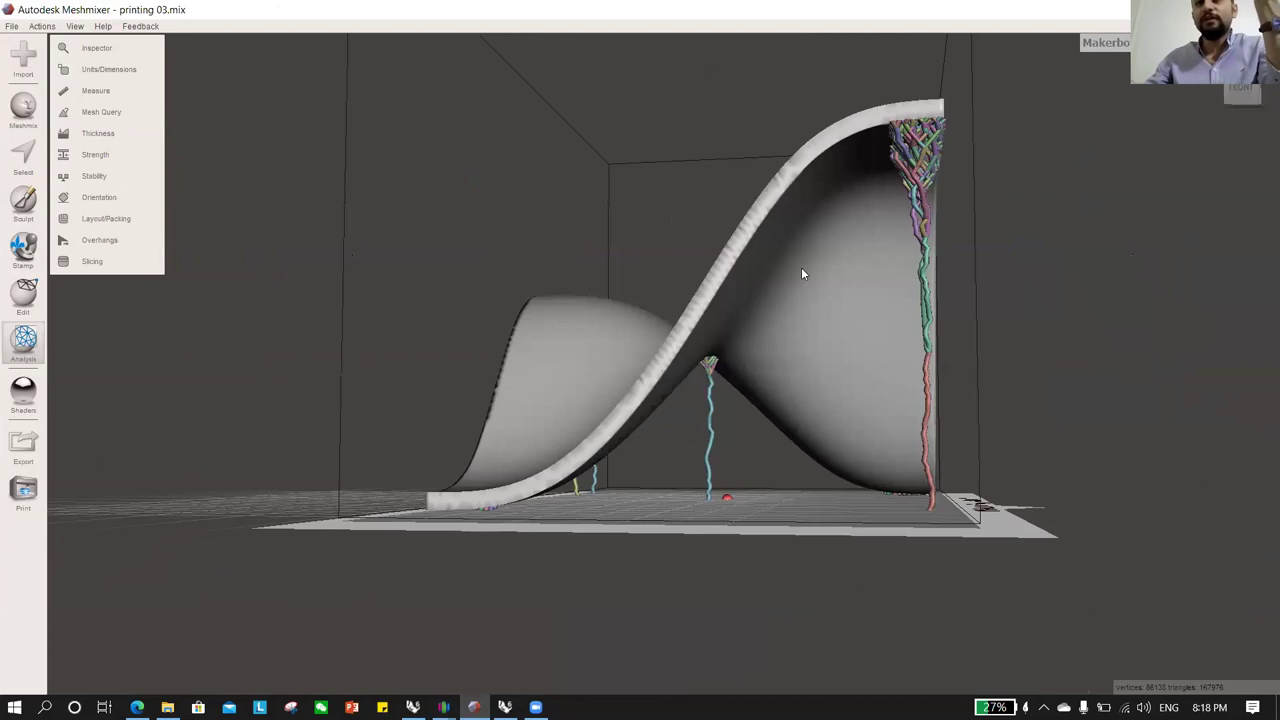
right_click_drag(843, 391, 766, 306)
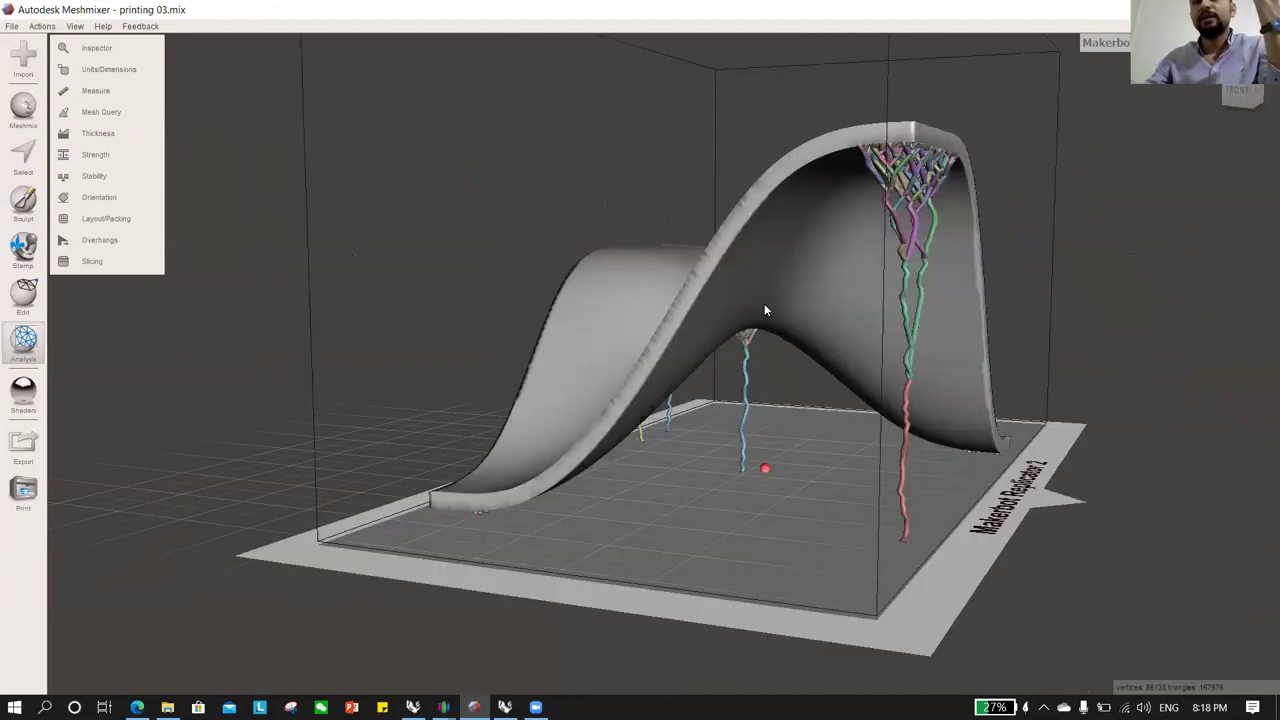
mouse_move(860, 440)
right_mouse_down()
mouse_move(778, 458)
mouse_move(731, 437)
mouse_move(665, 438)
right_mouse_up()
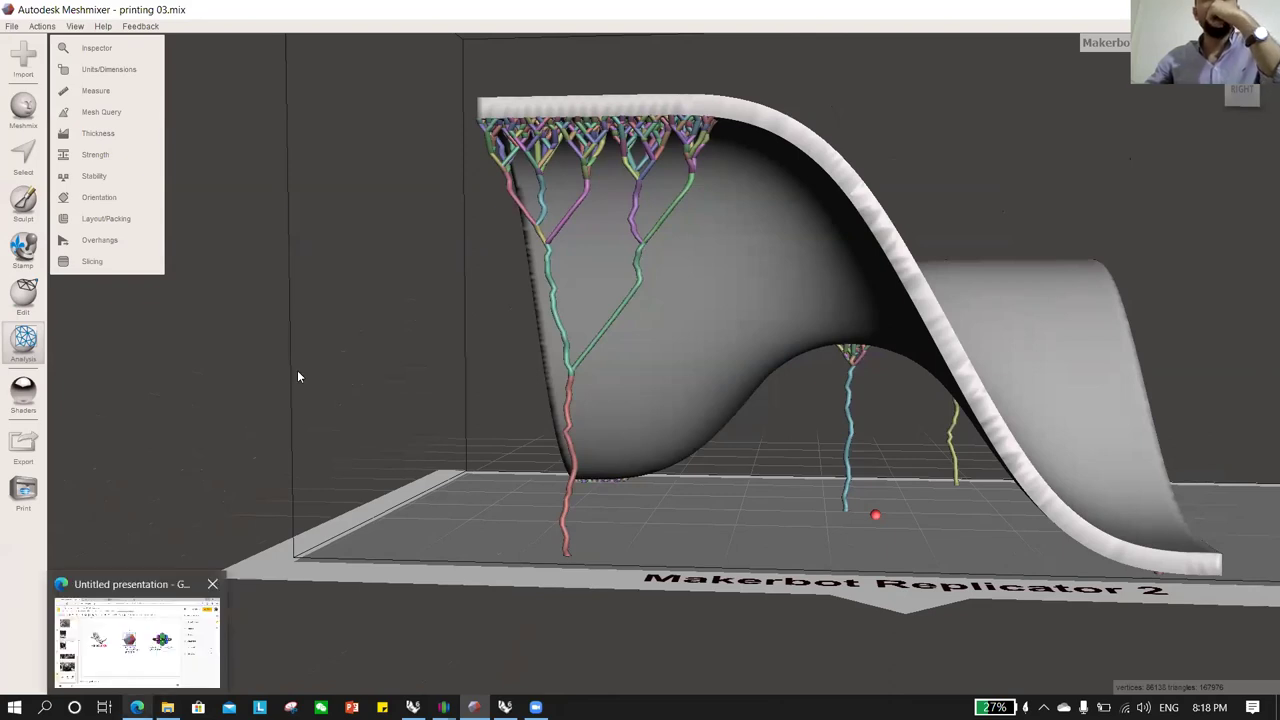
left_click(137, 707)
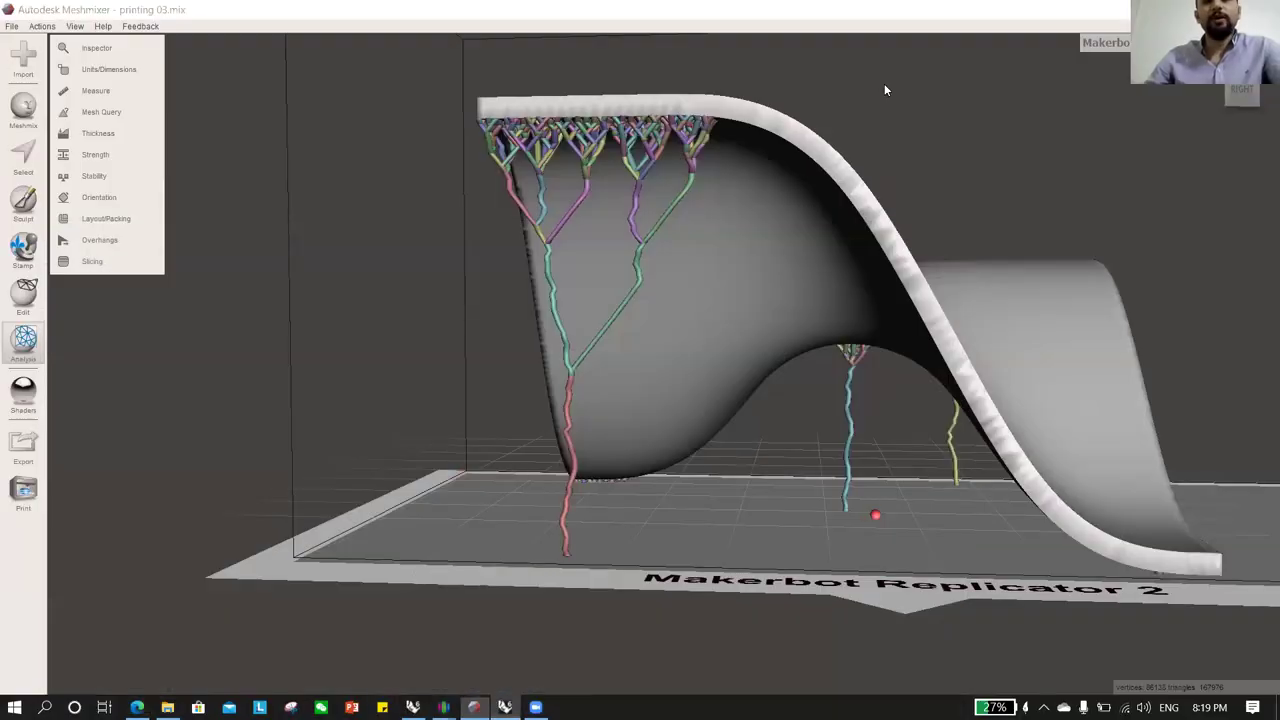
key("alt+Tab")
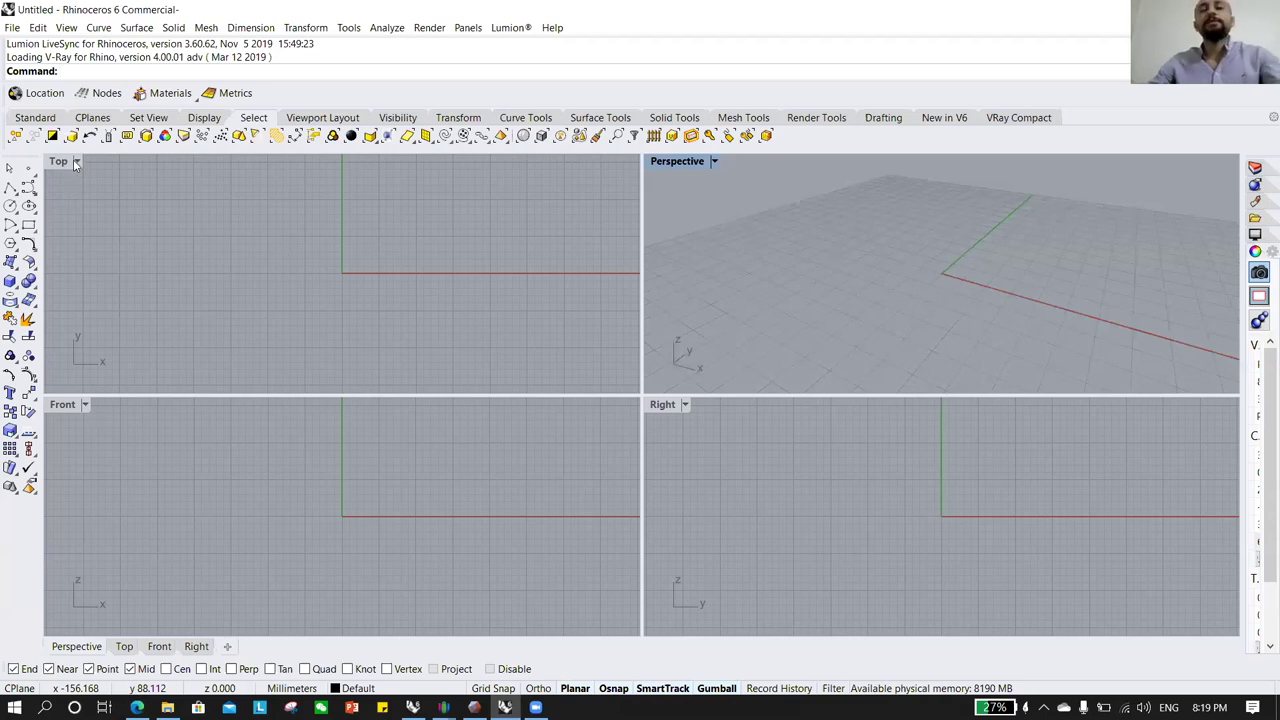
- Maximize and restore the Perspective viewport, then show the Standard toolbar tab
double_click(677, 161)
key("ctrl+m")
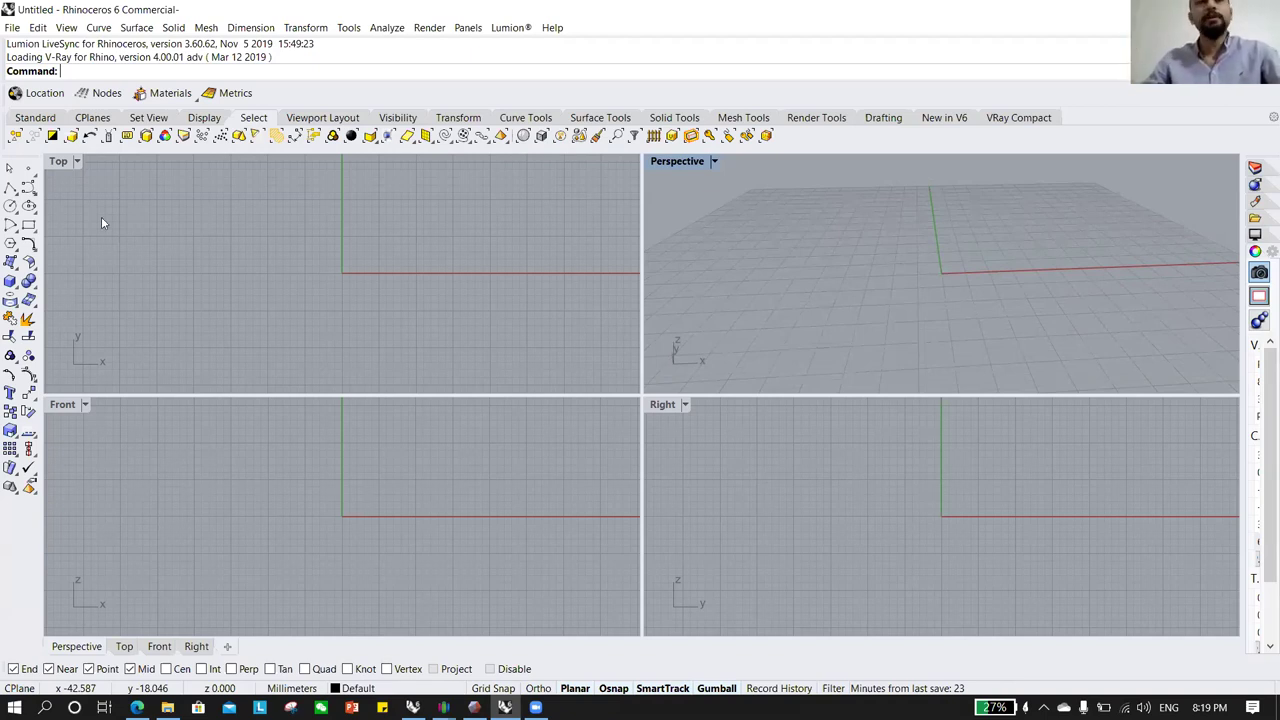
left_click(45, 117)
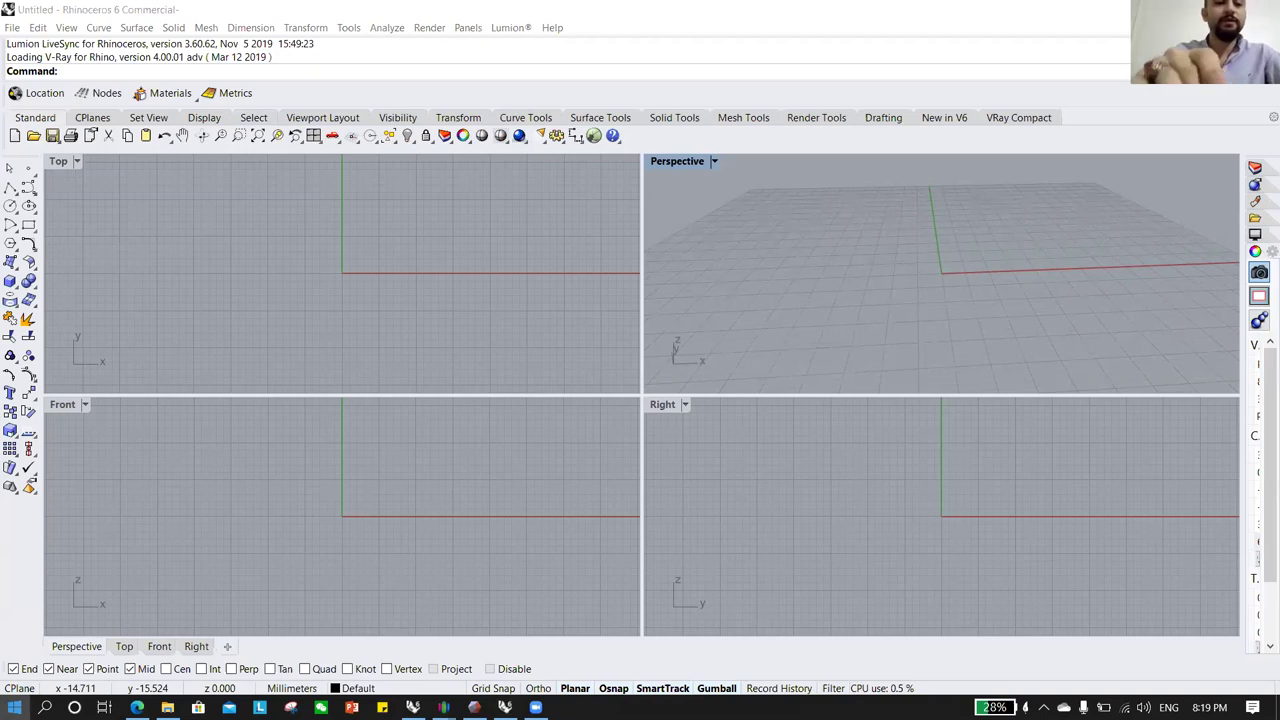
key("super")
- Start Windows Magnifier at 300% and open Rhino's Unit Settings from the Millimeters status pane
type("magn")
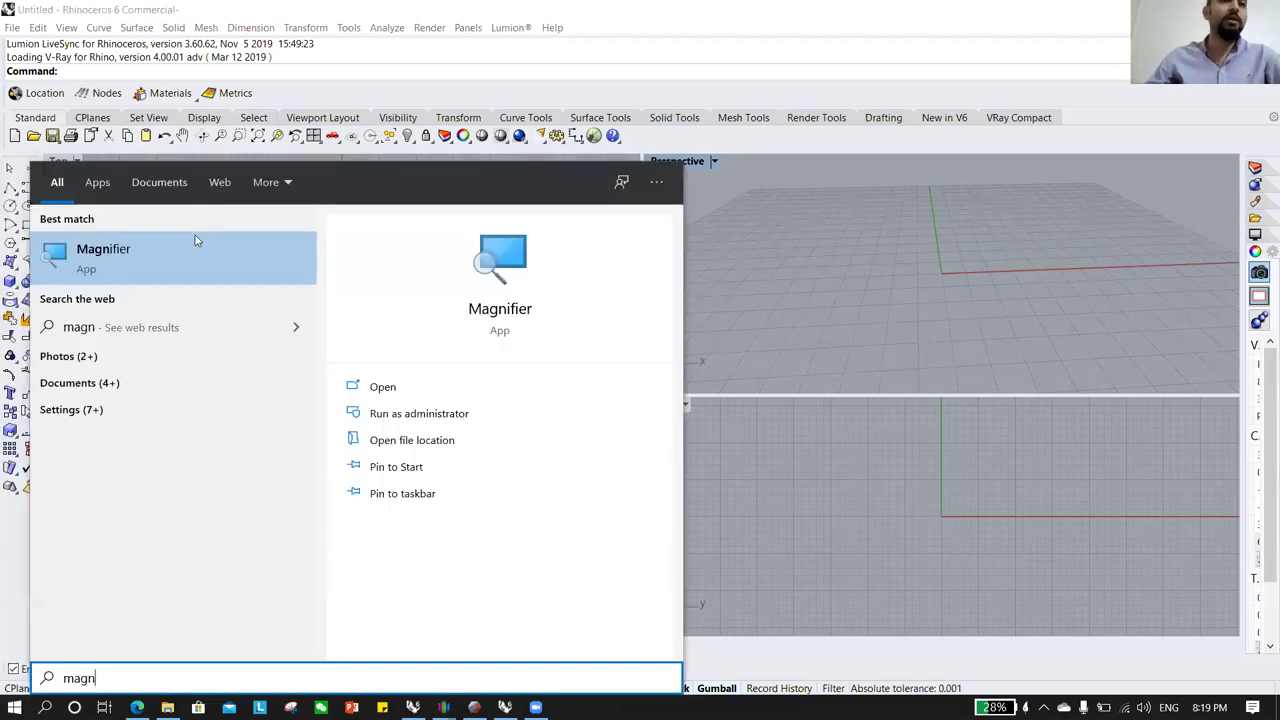
key("Return")
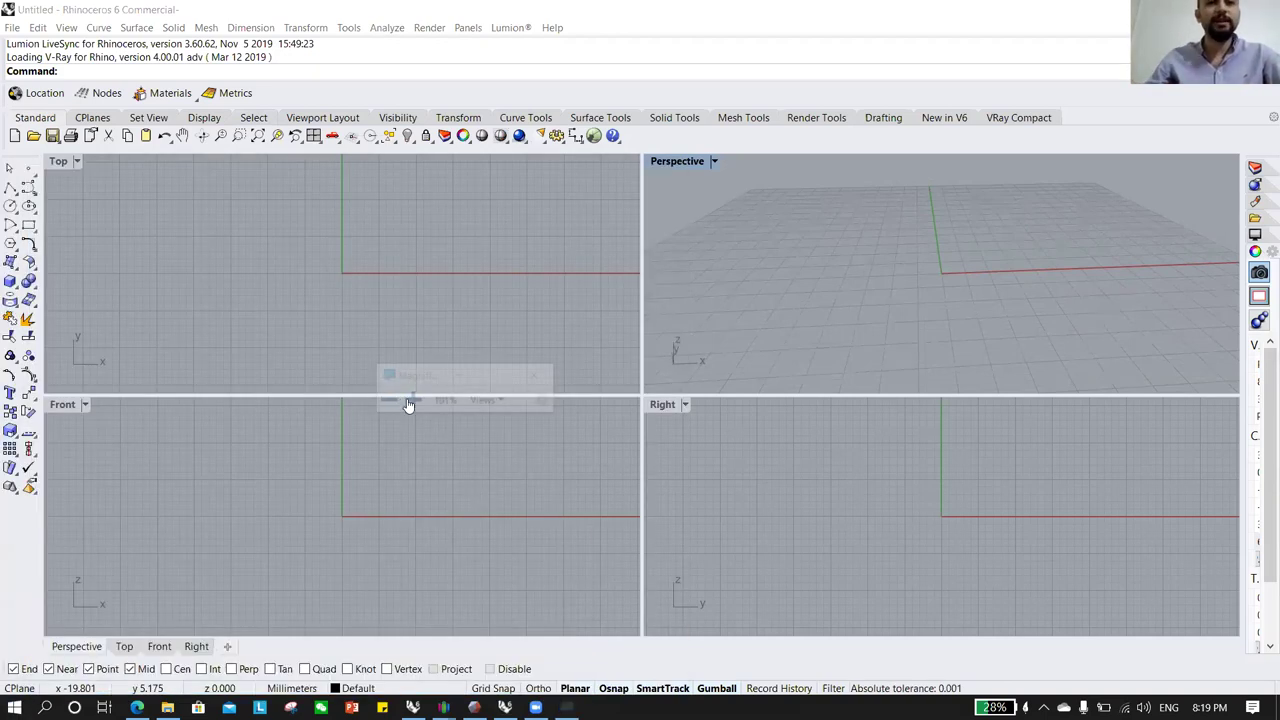
left_click(412, 401)
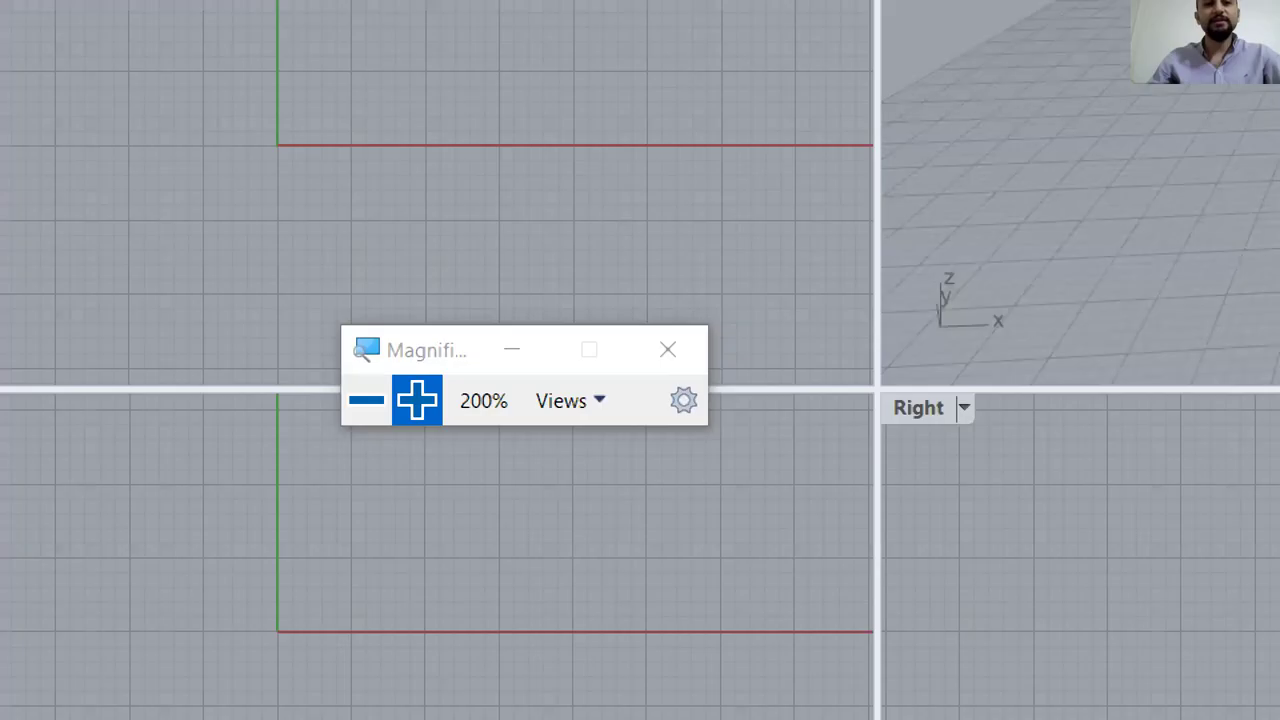
key("super+plus")
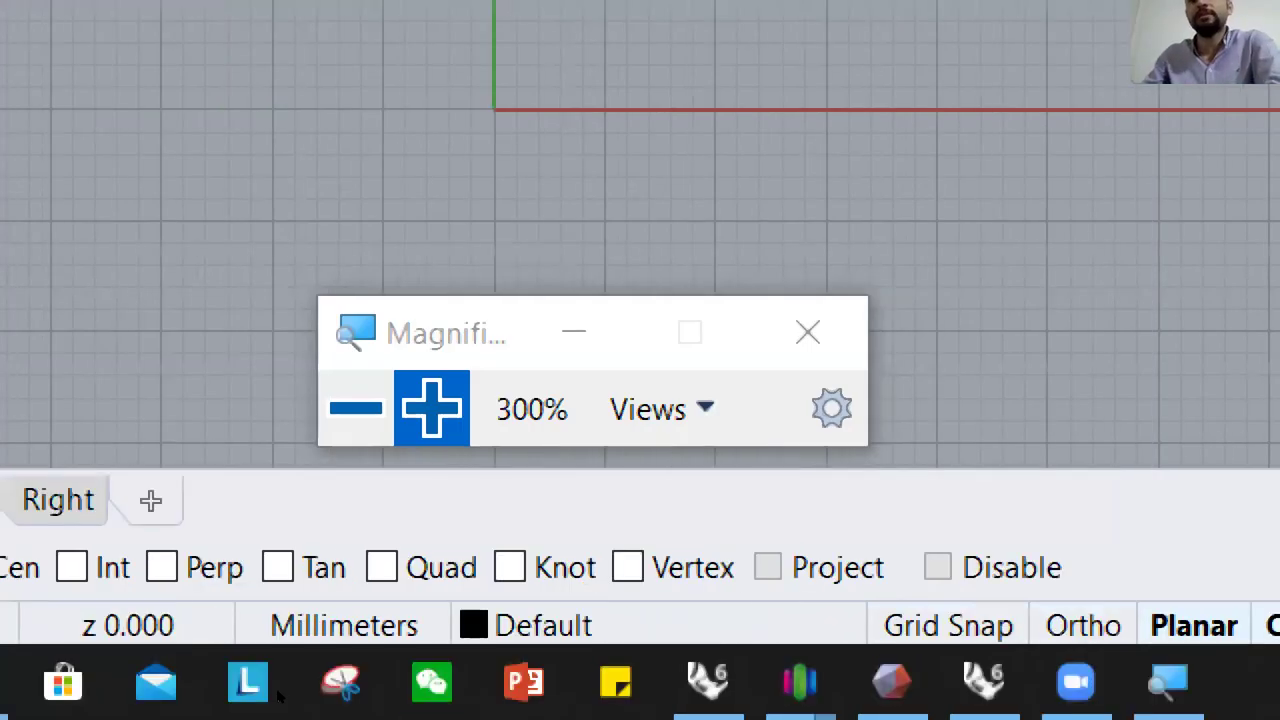
left_click(305, 625)
left_click(375, 610)
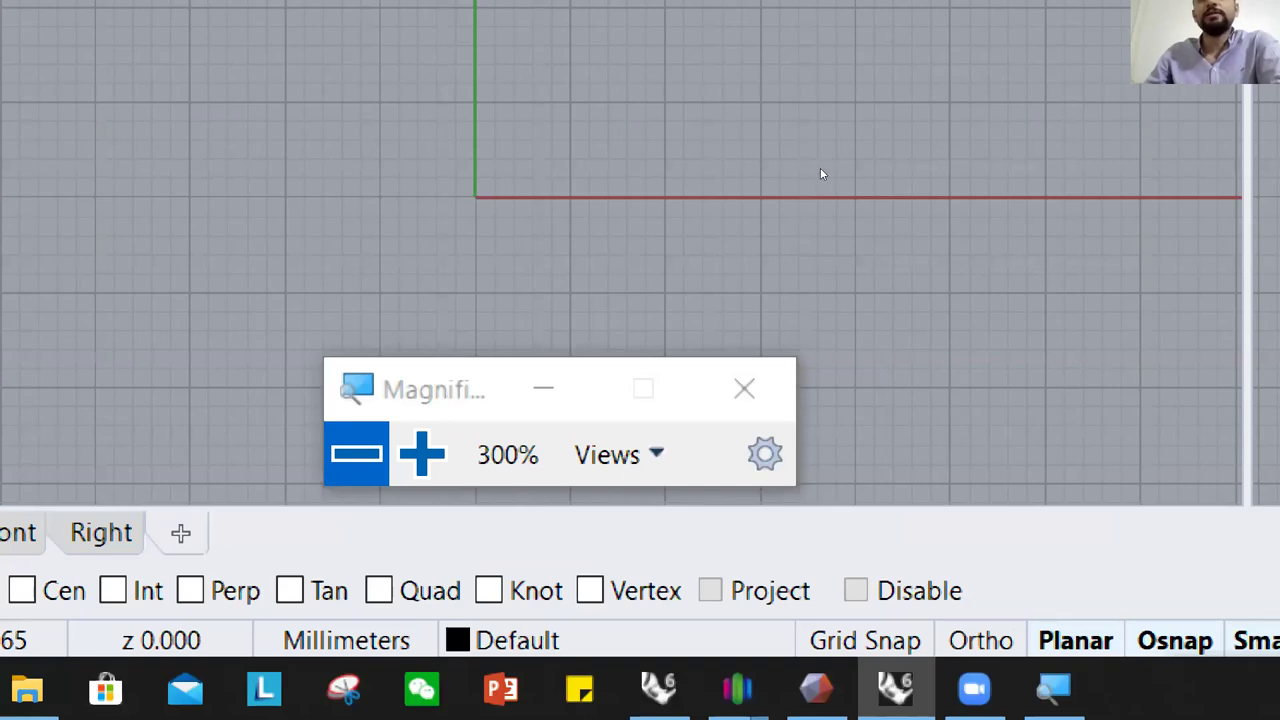
- Reset magnification to 100% and set the document's model units to Centimeters
key("super+minus")
key("super+minus")
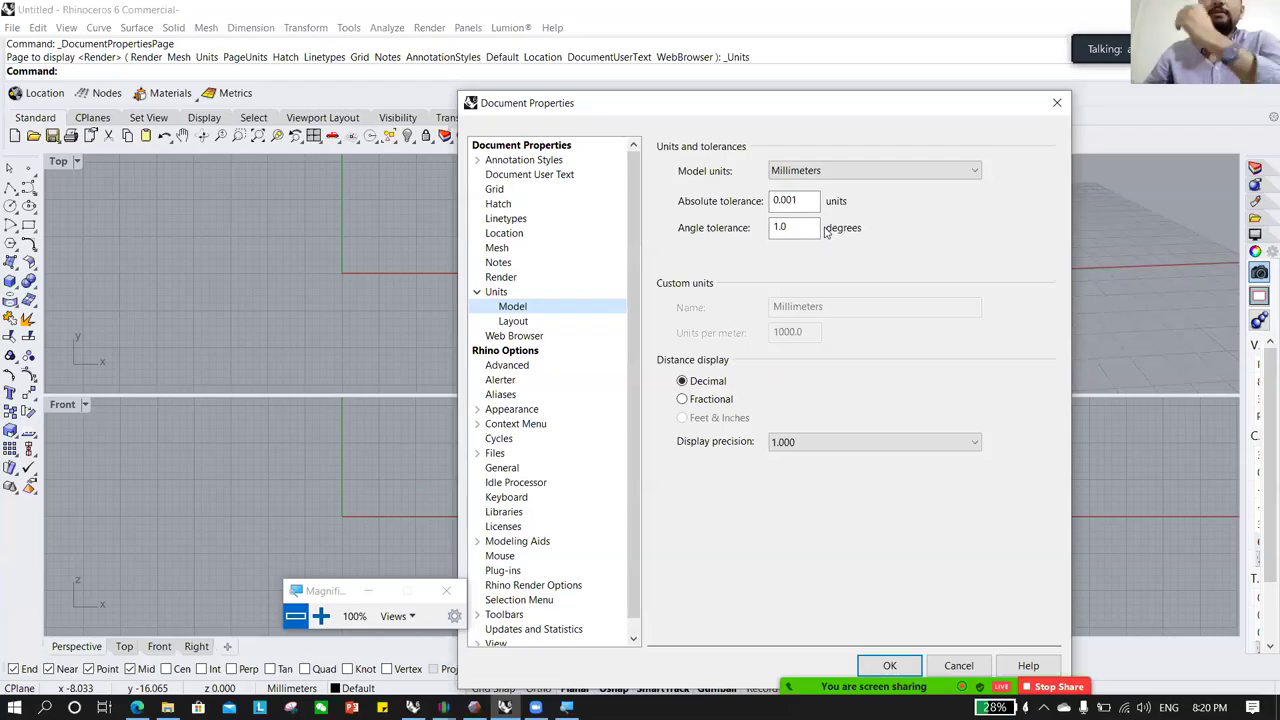
left_click(850, 170)
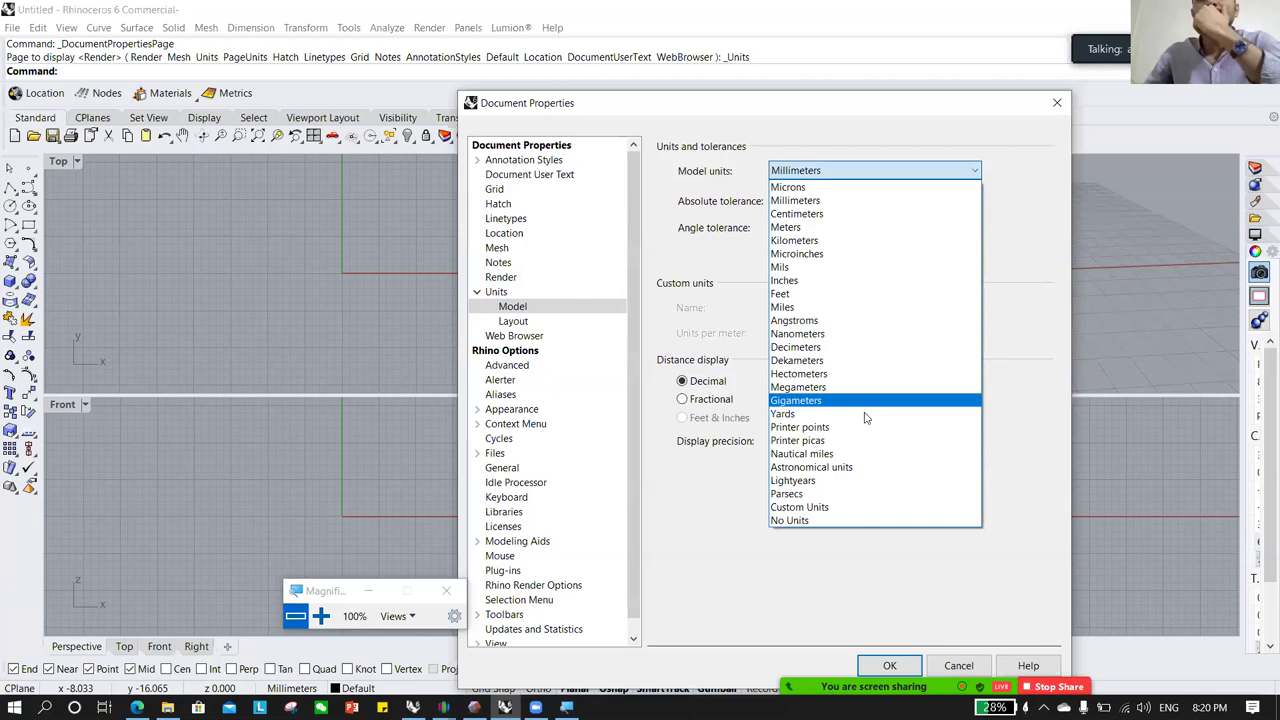
left_click(819, 216)
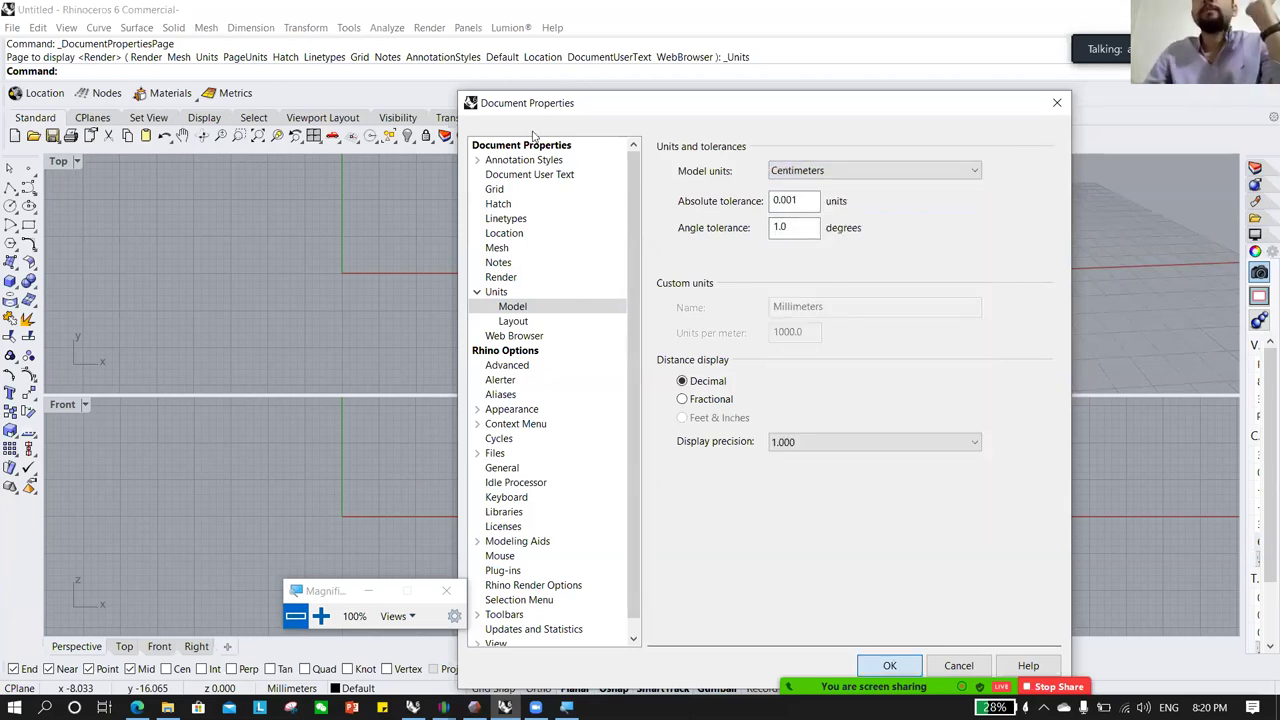
key("Return")
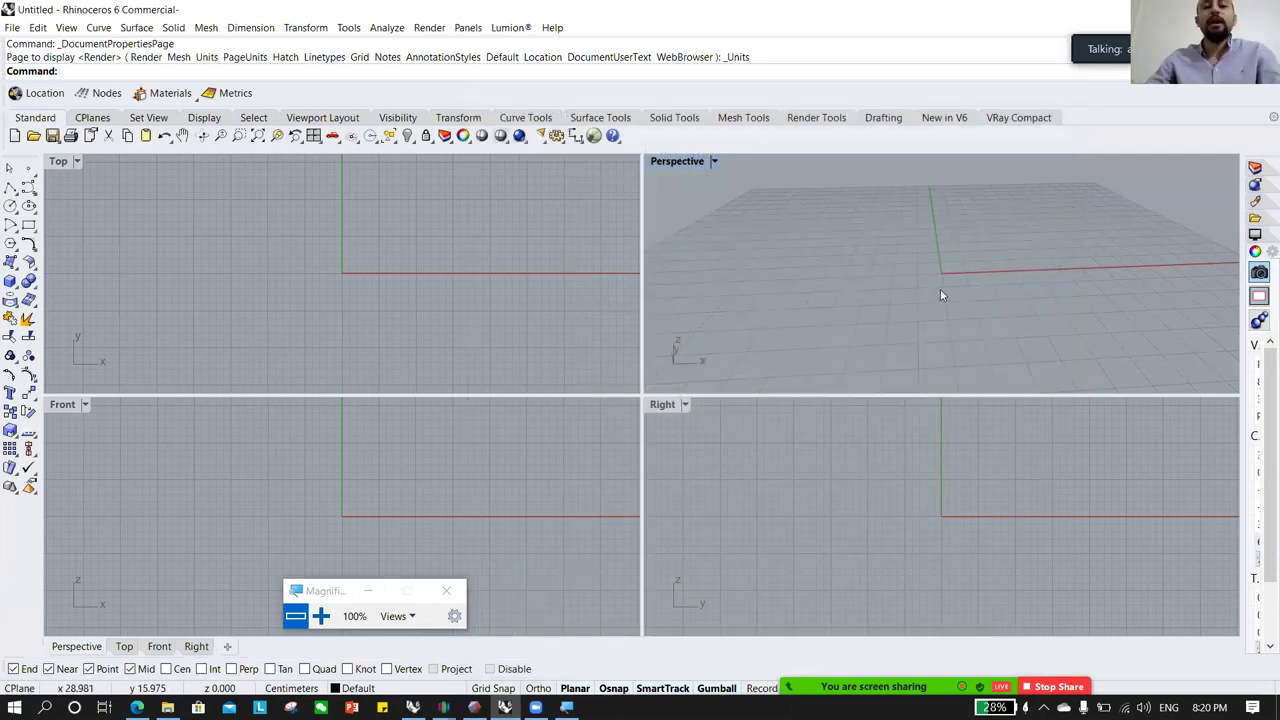
- Start a new document from a template file without saving the Untitled one
right_click_drag(939, 294, 939, 294)
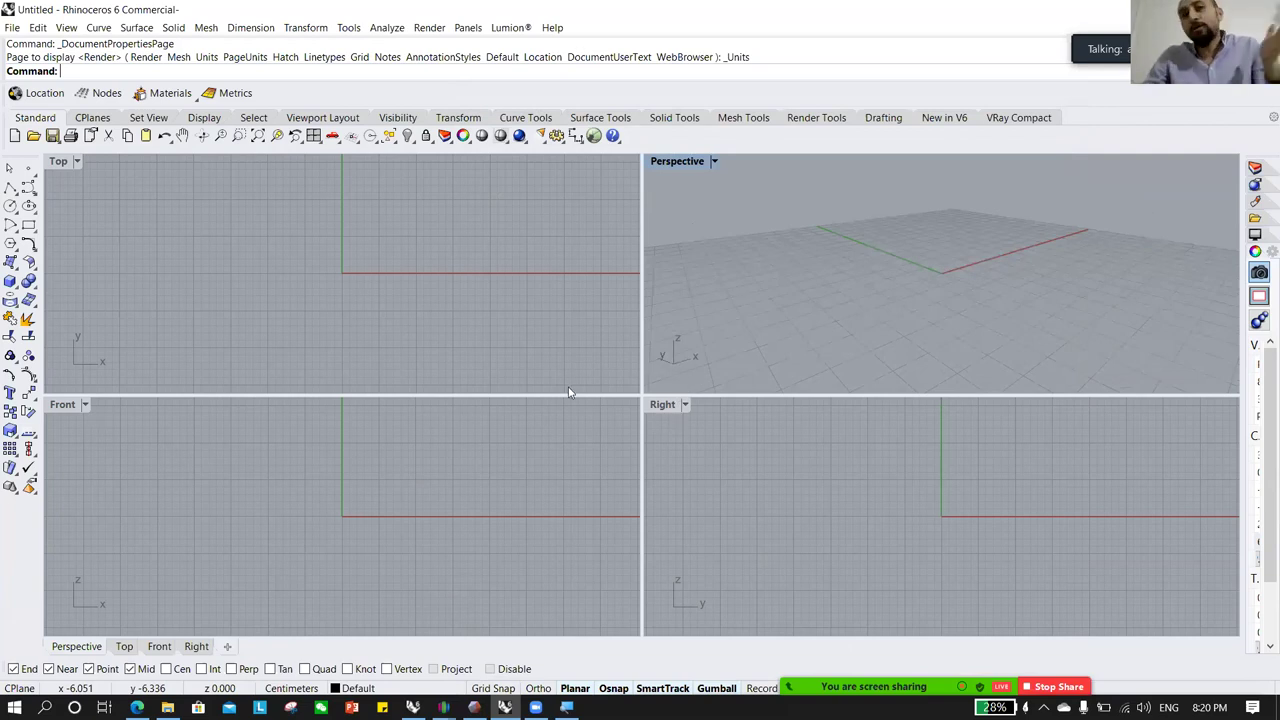
key("ctrl+n")
key("n")
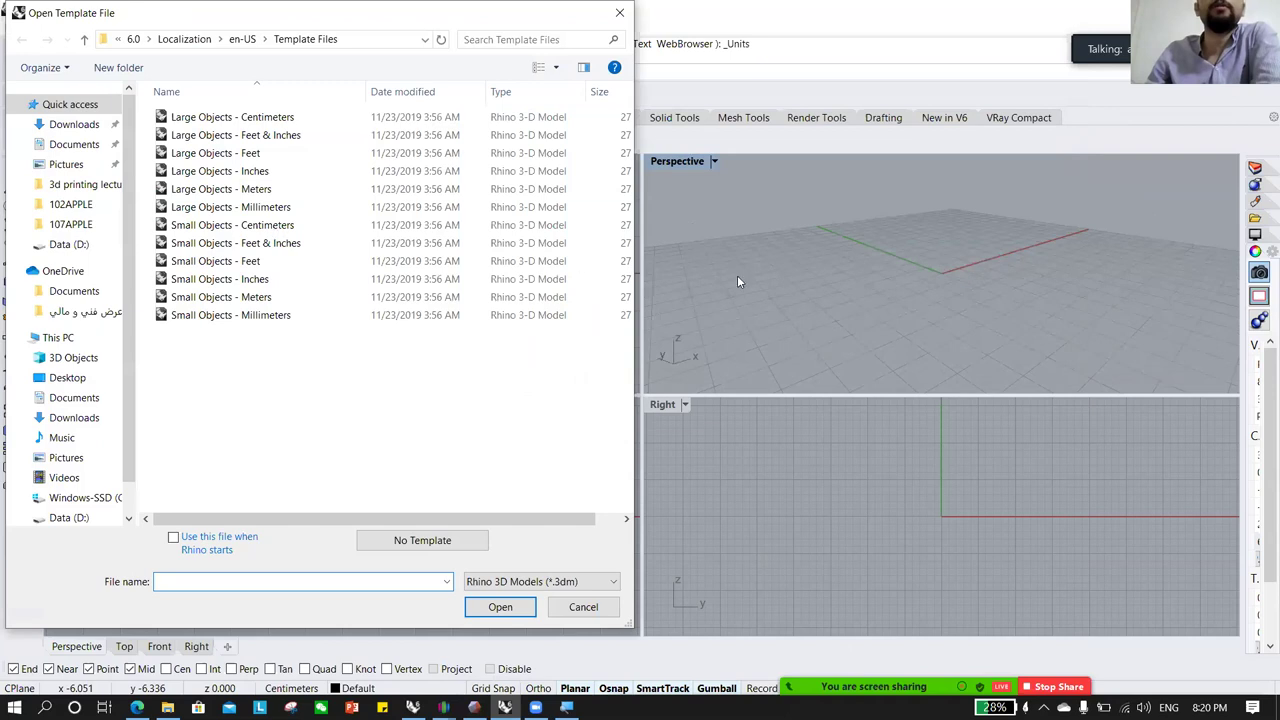
key("Return")
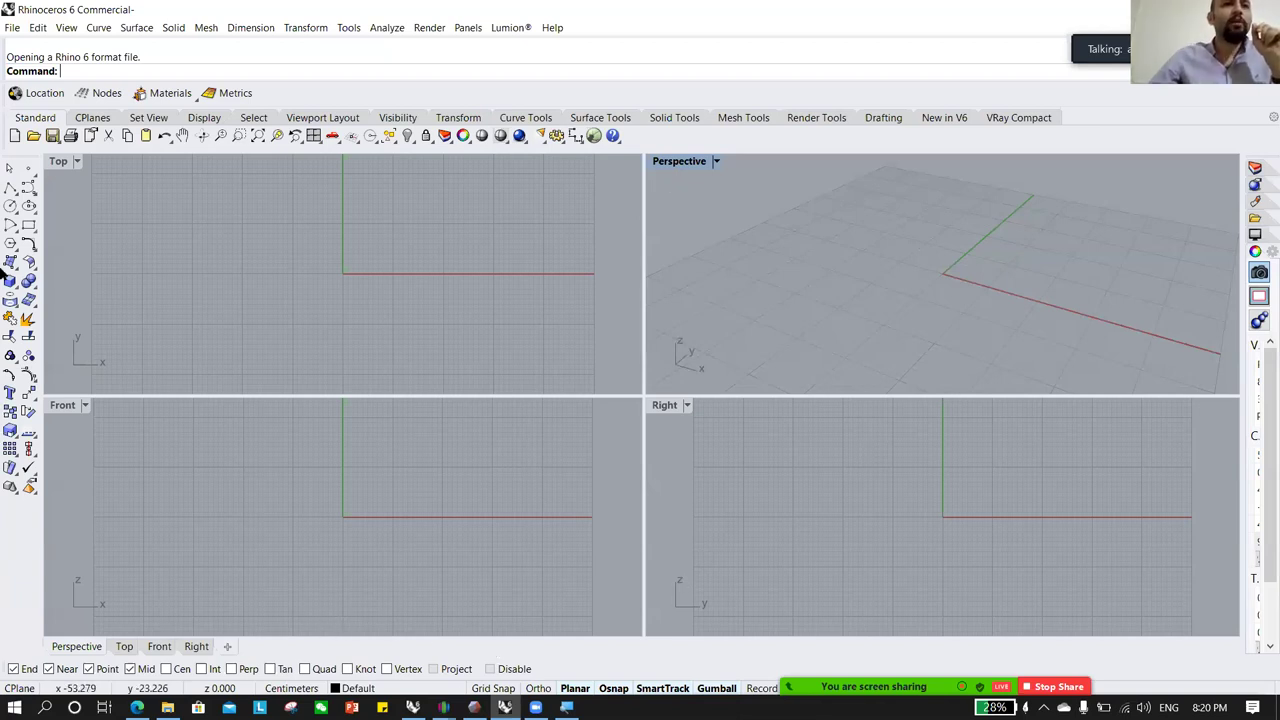
key("super+plus")
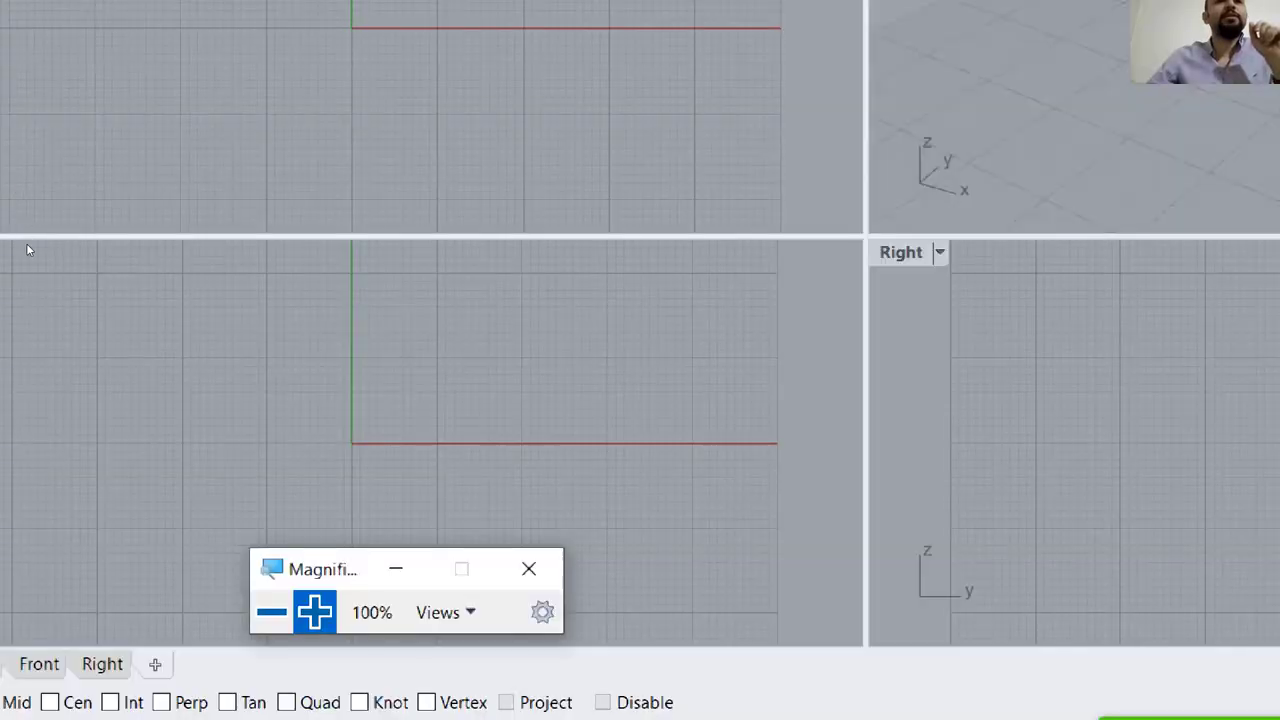
key("super+plus")
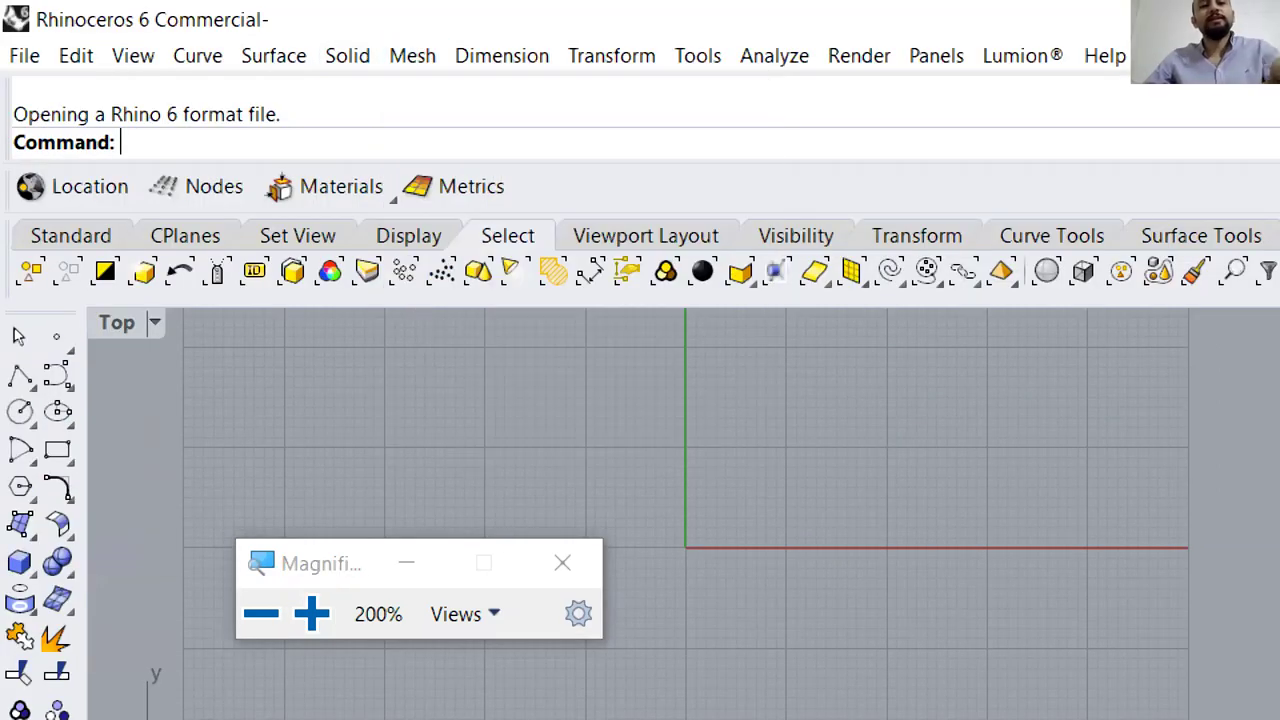
type("fgfg")
key("Escape")
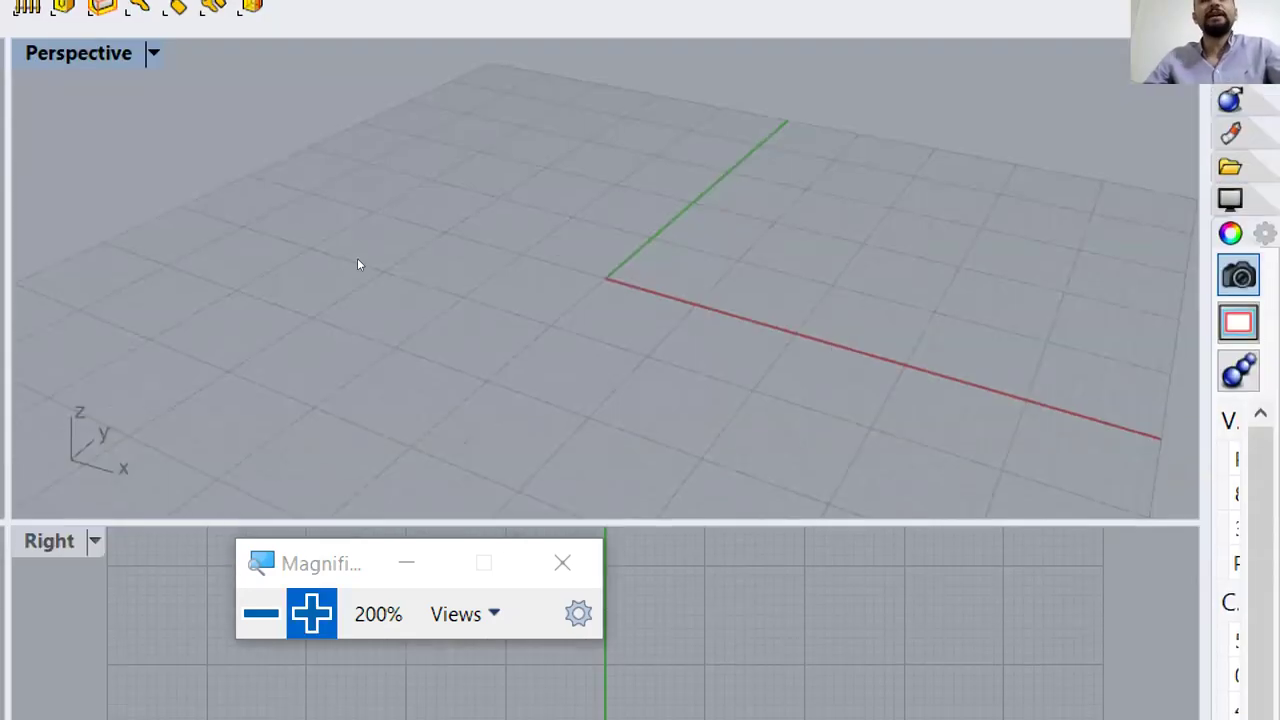
key("super+minus")
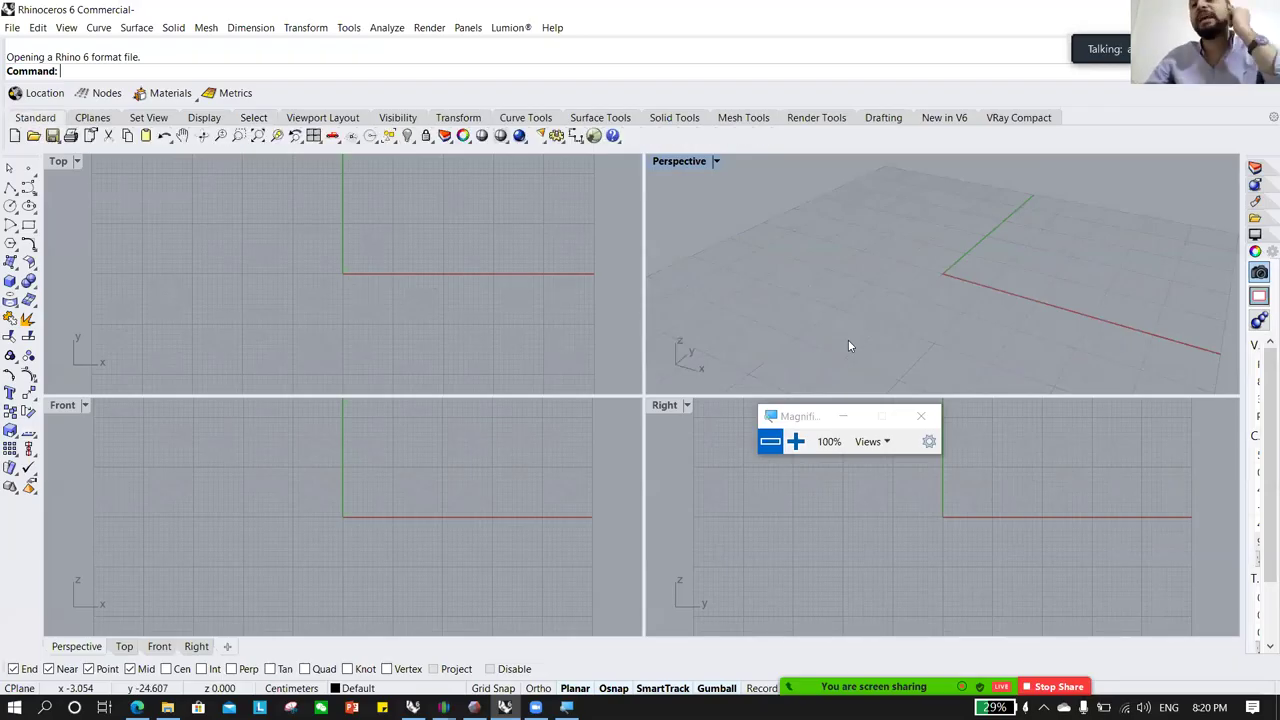
left_click_drag(798, 427, 780, 477)
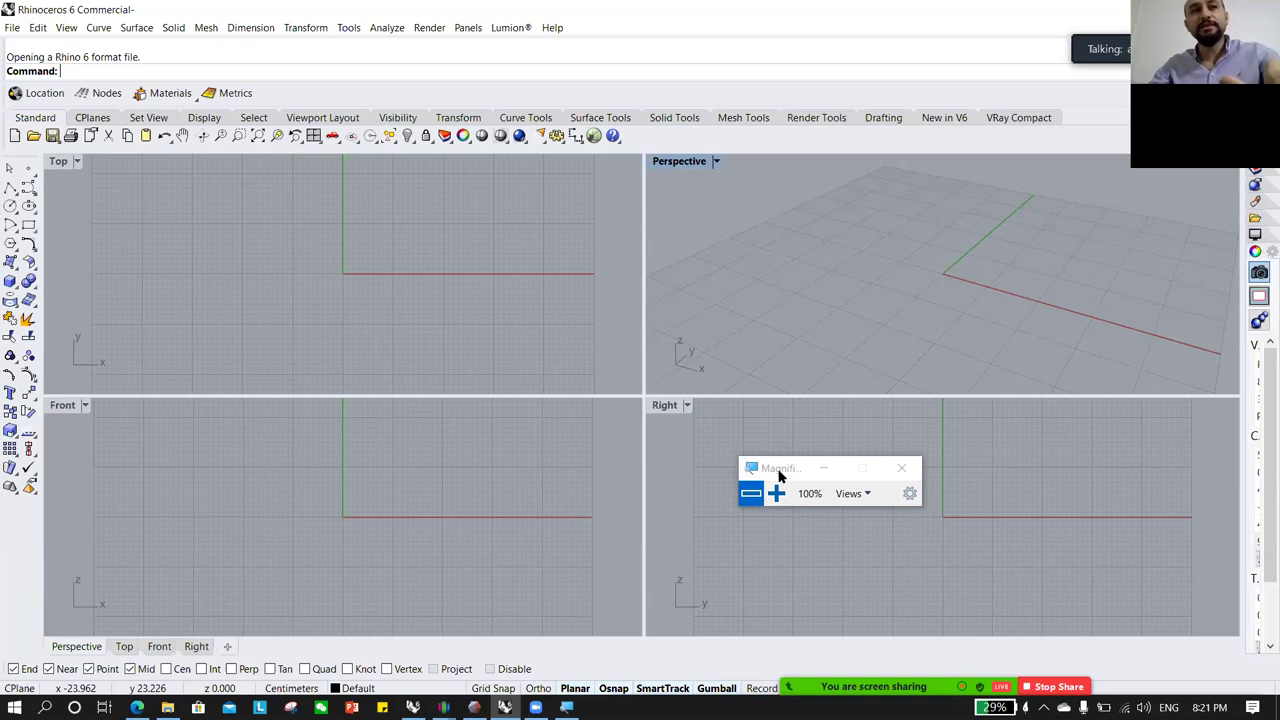
type("Extra")
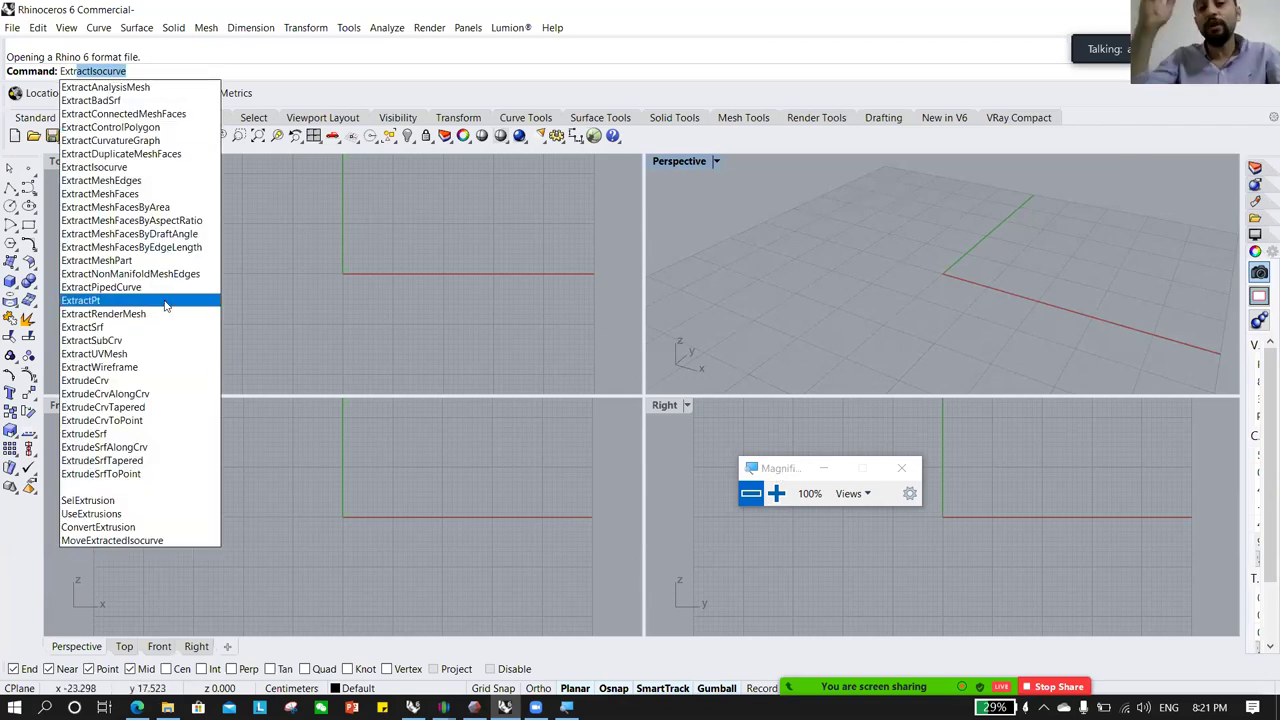
key("Escape")
type("Hhjgf")
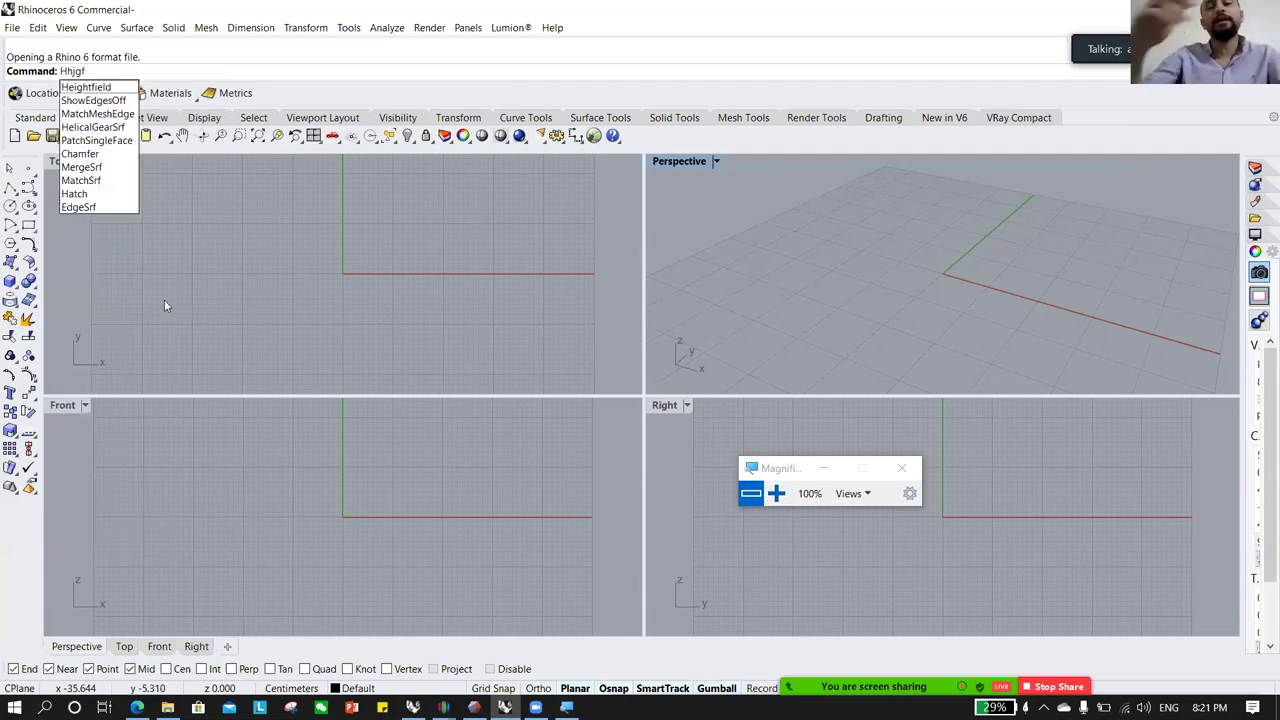
key("Escape")
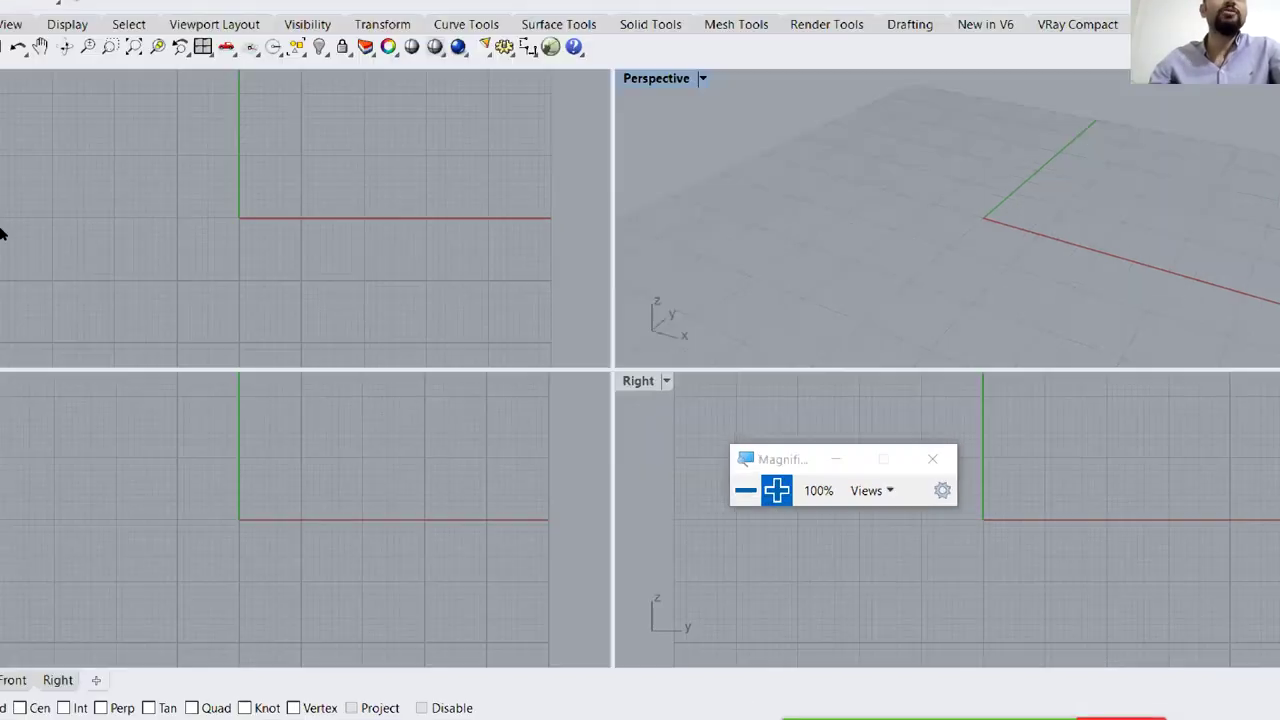
key("super+plus")
key("super+plus")
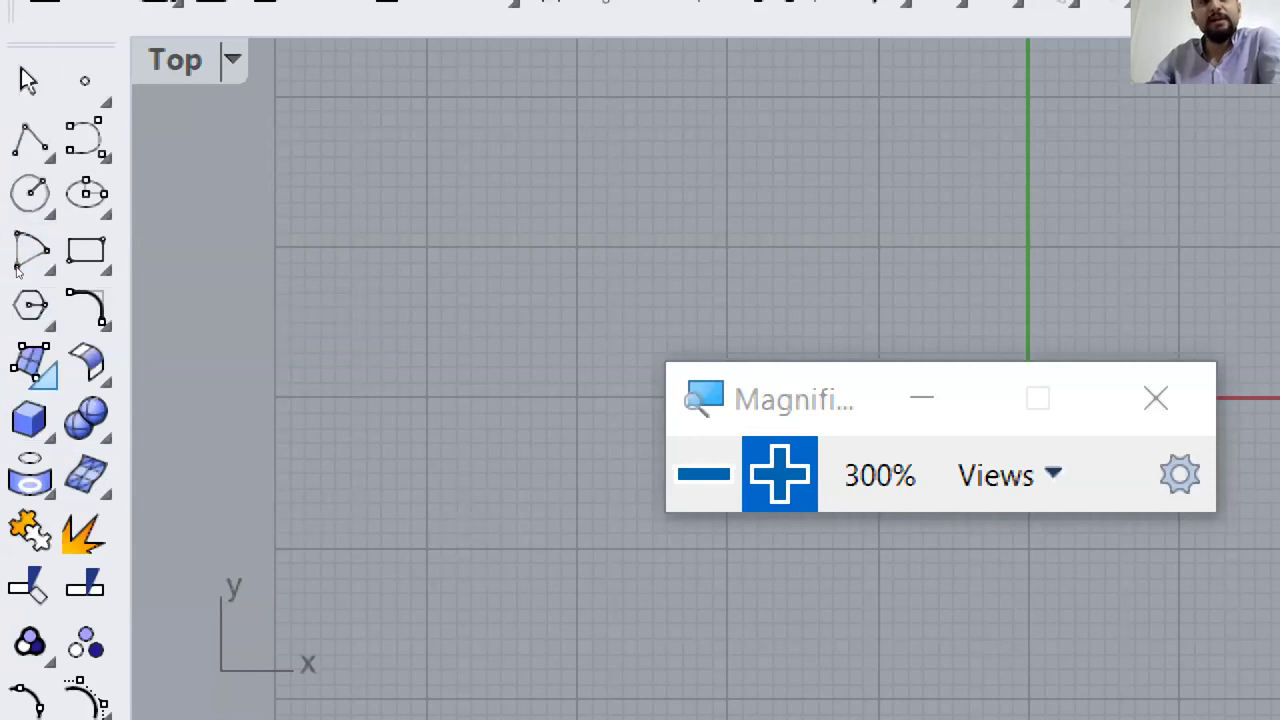
- Detach the Surface Creation flyout from the left toolbar as a floating panel
left_click(30, 362)
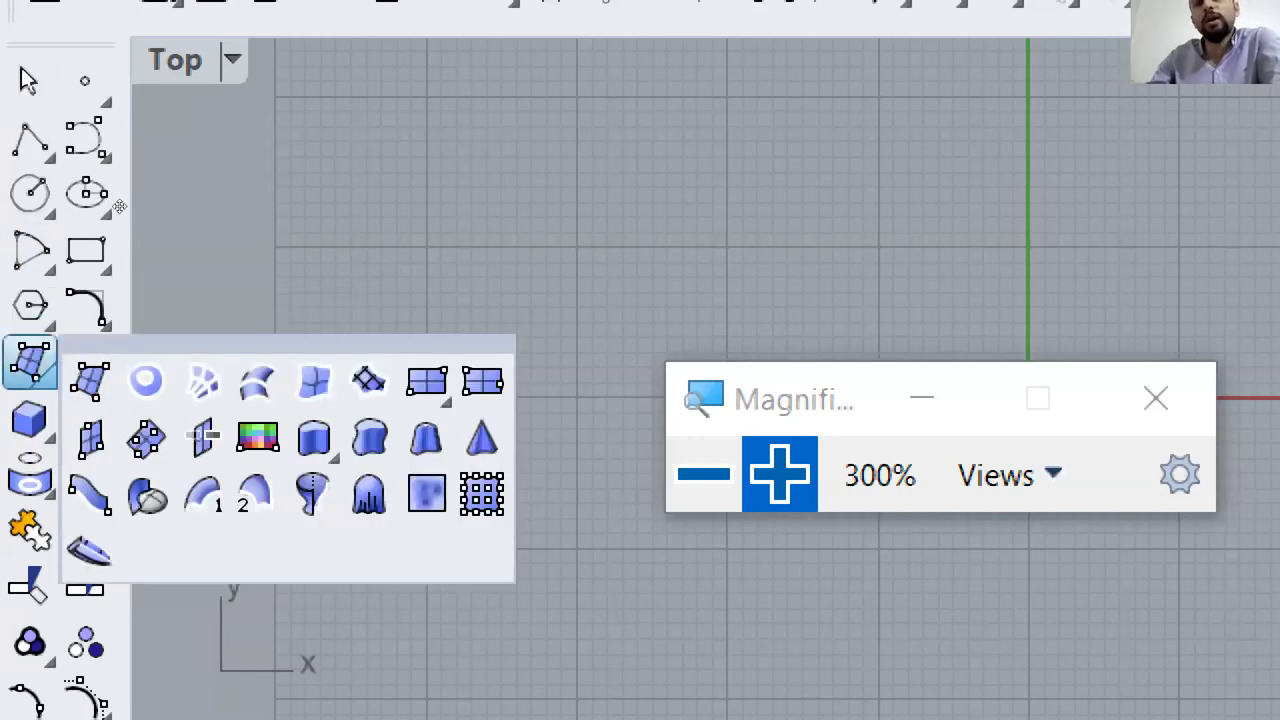
left_click_drag(290, 342, 430, 172)
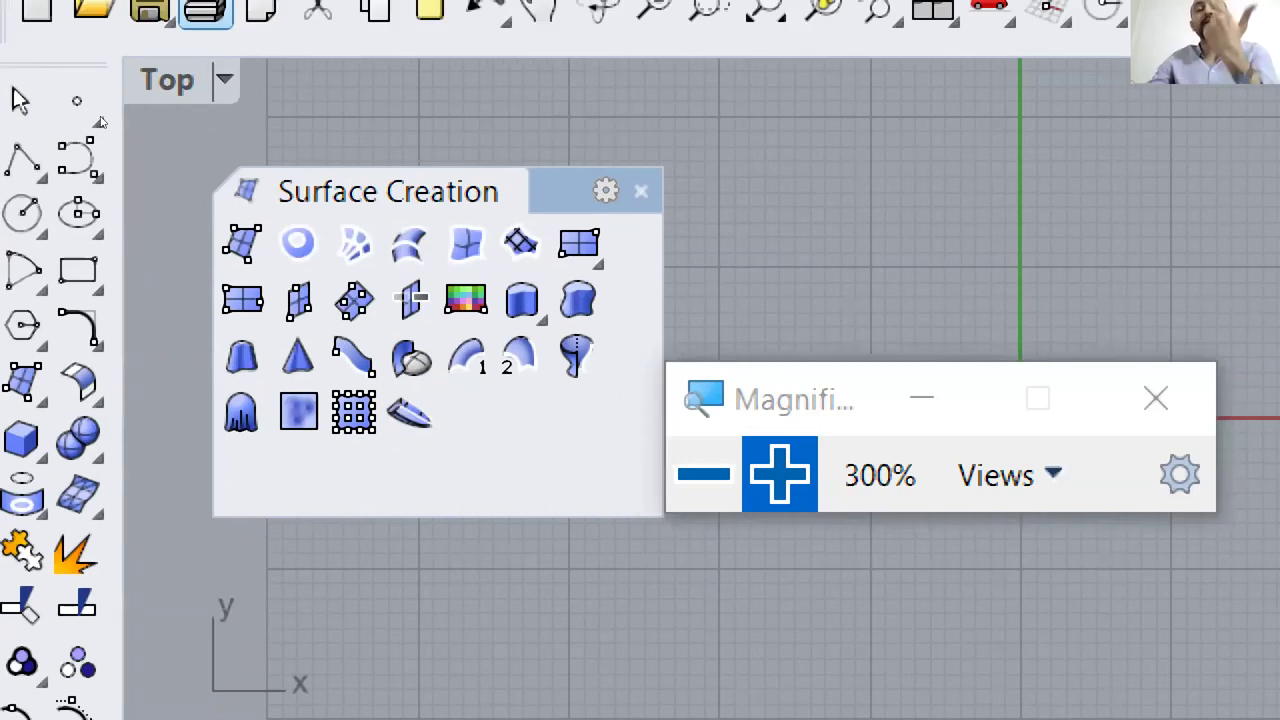
scroll(86, 138, "down", 2)
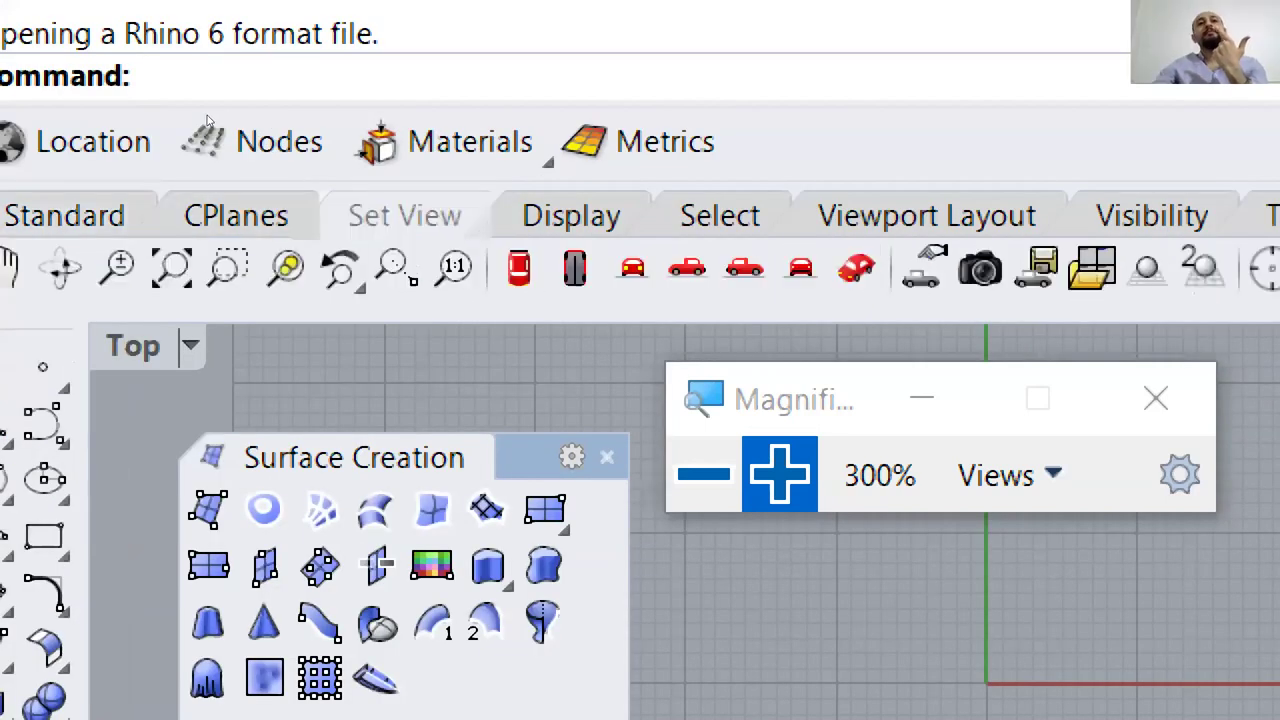
scroll(86, 138, "down", 1)
scroll(86, 138, "down", 1)
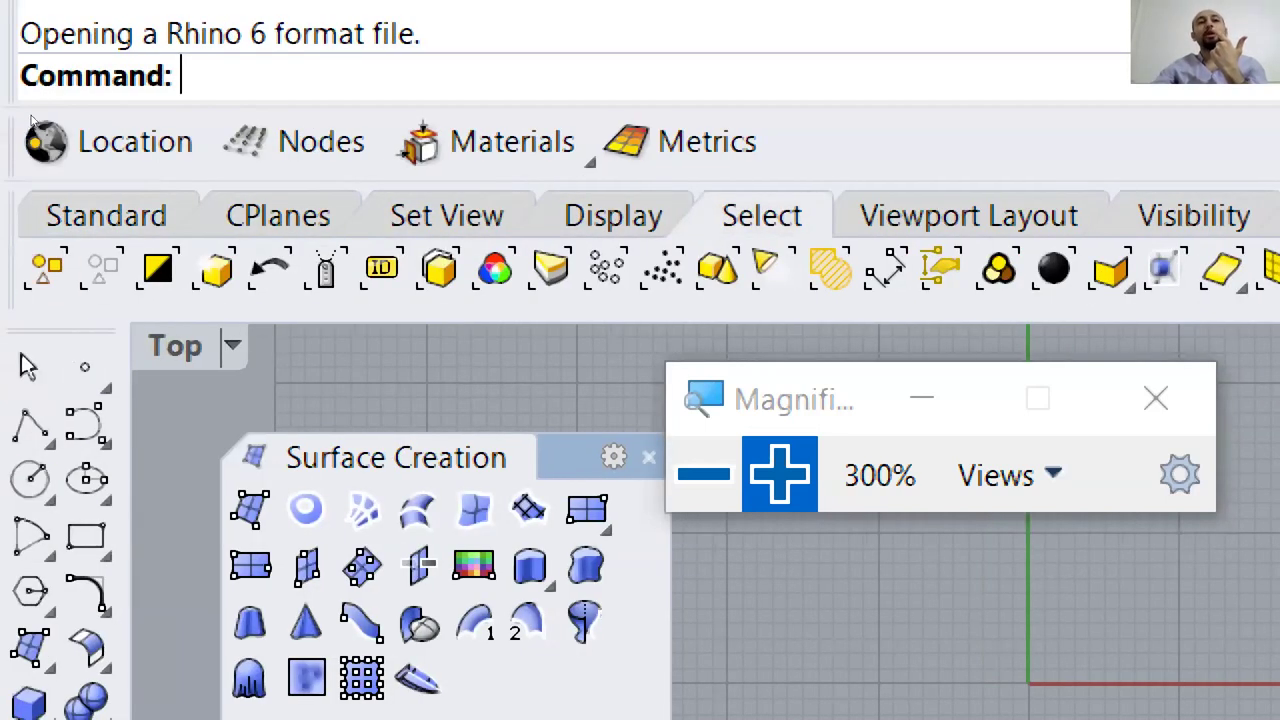
scroll(118, 33, "up", 4)
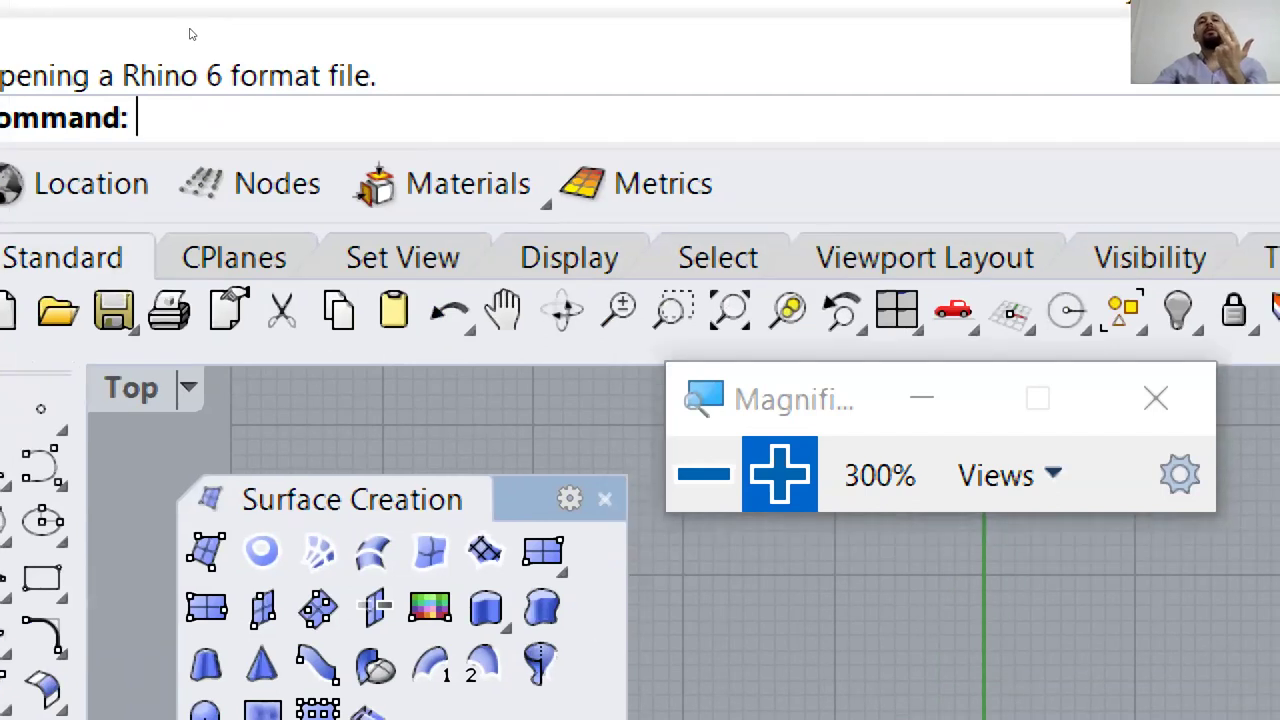
- Display the Alt+S surface commands list, then dismiss it and clear stray command-line text
key("alt+s")
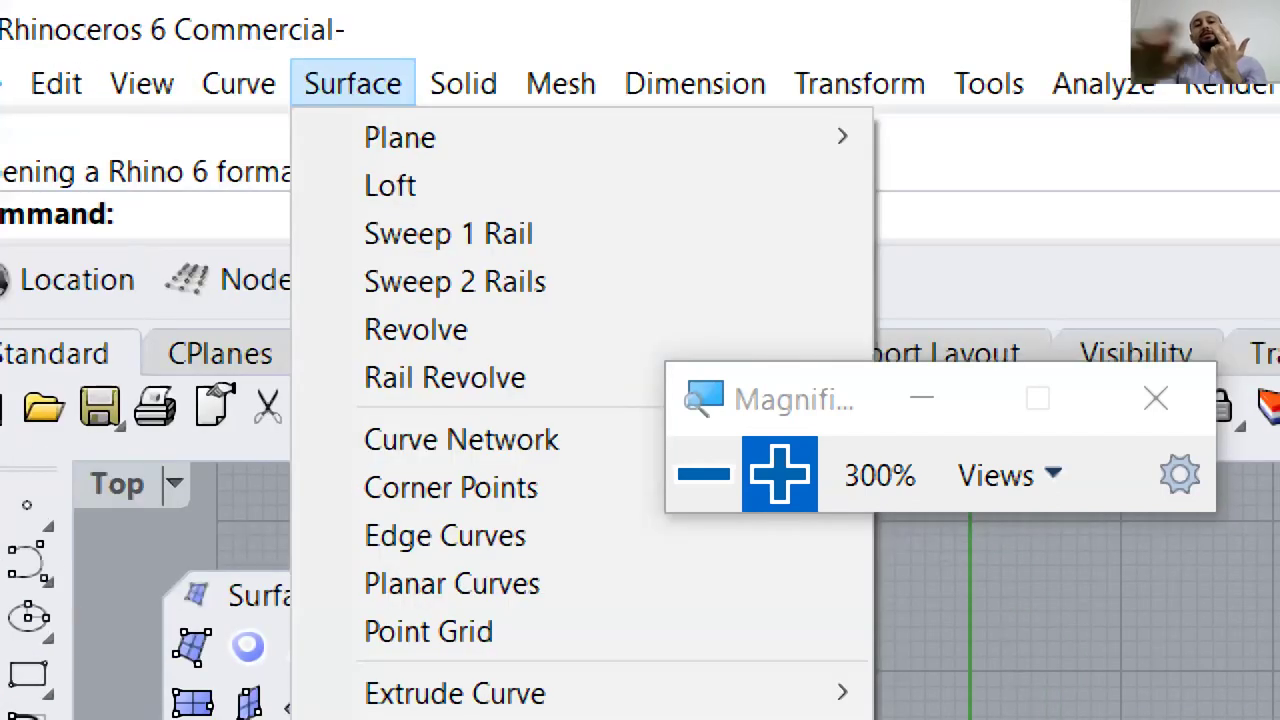
key("Escape")
type("jkj")
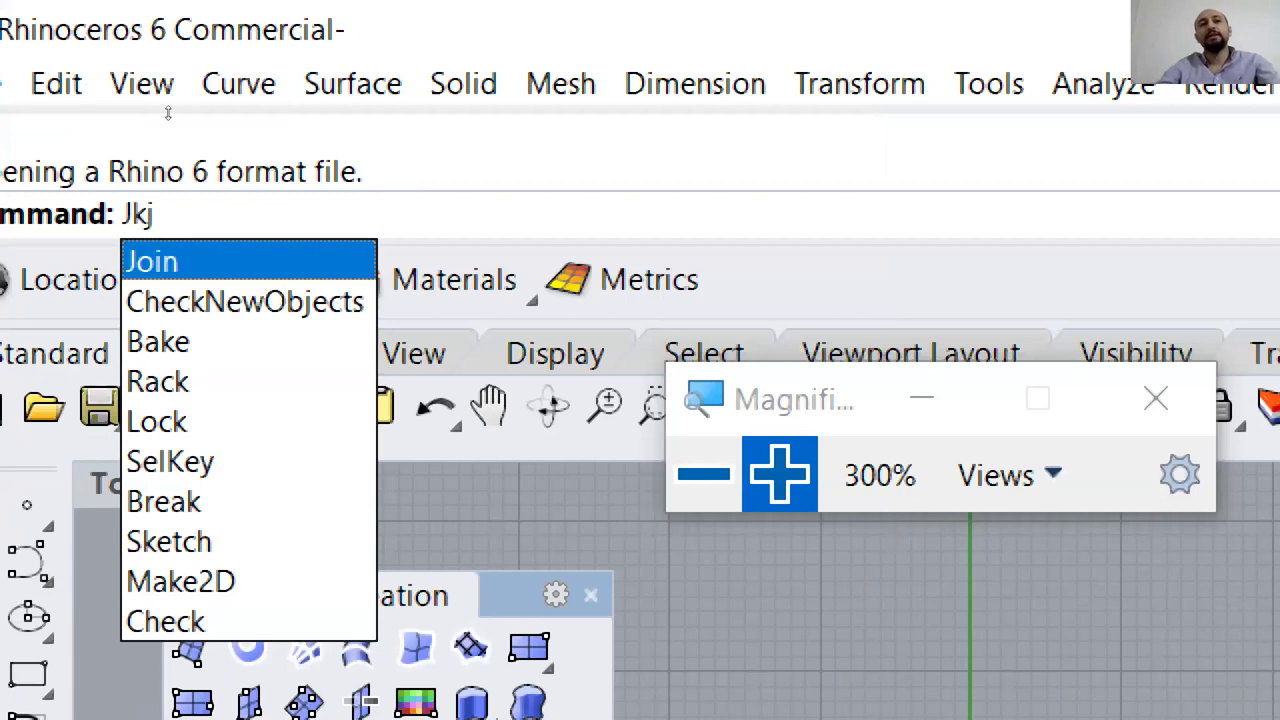
key("Escape")
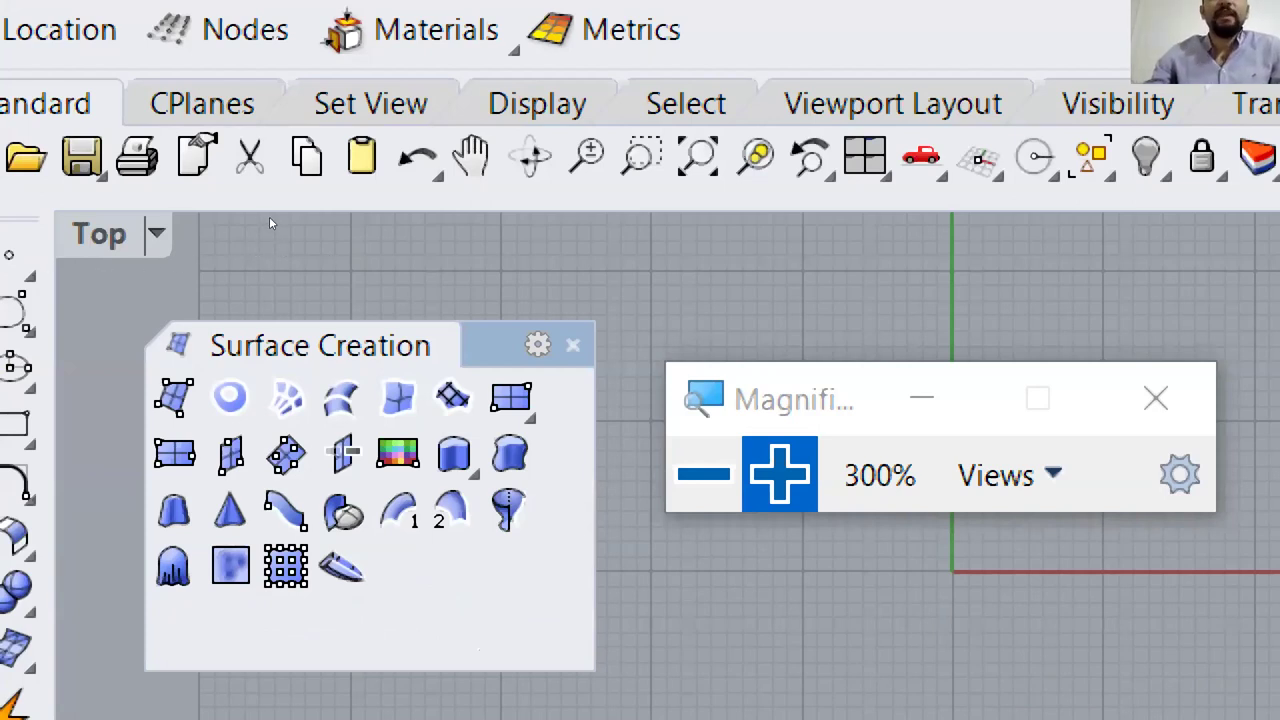
key("super+plus")
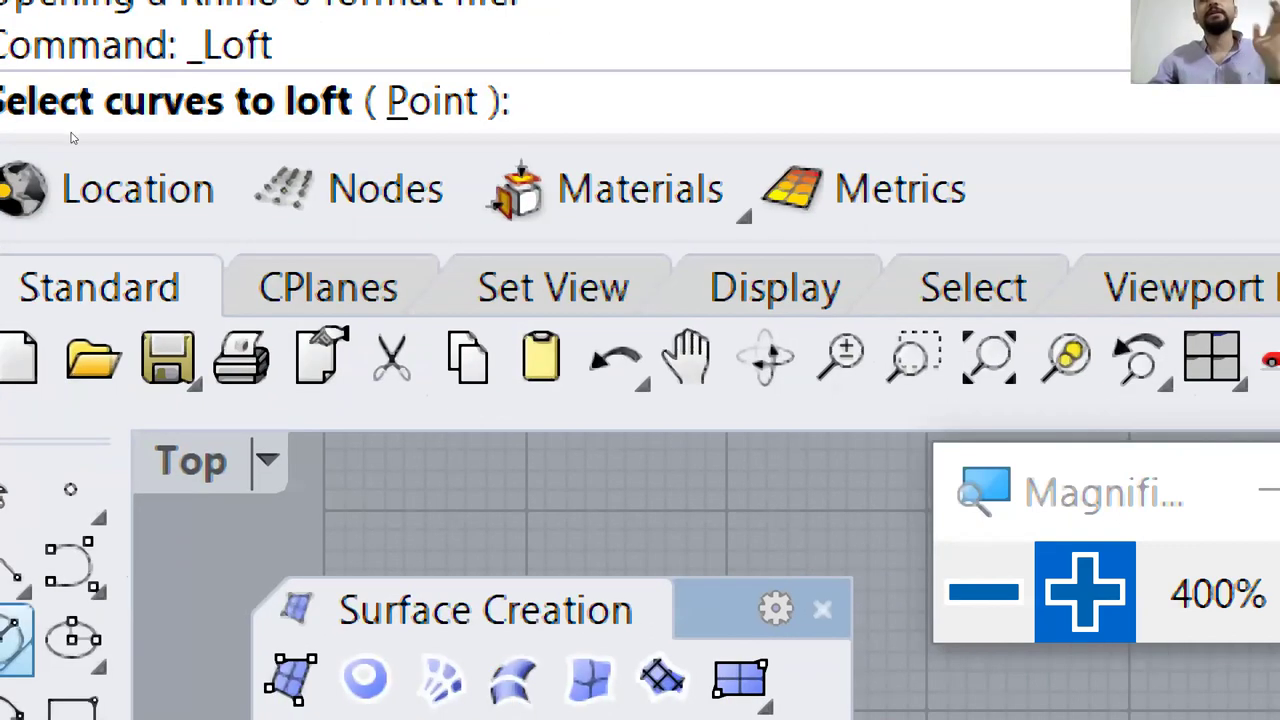
key("Escape")
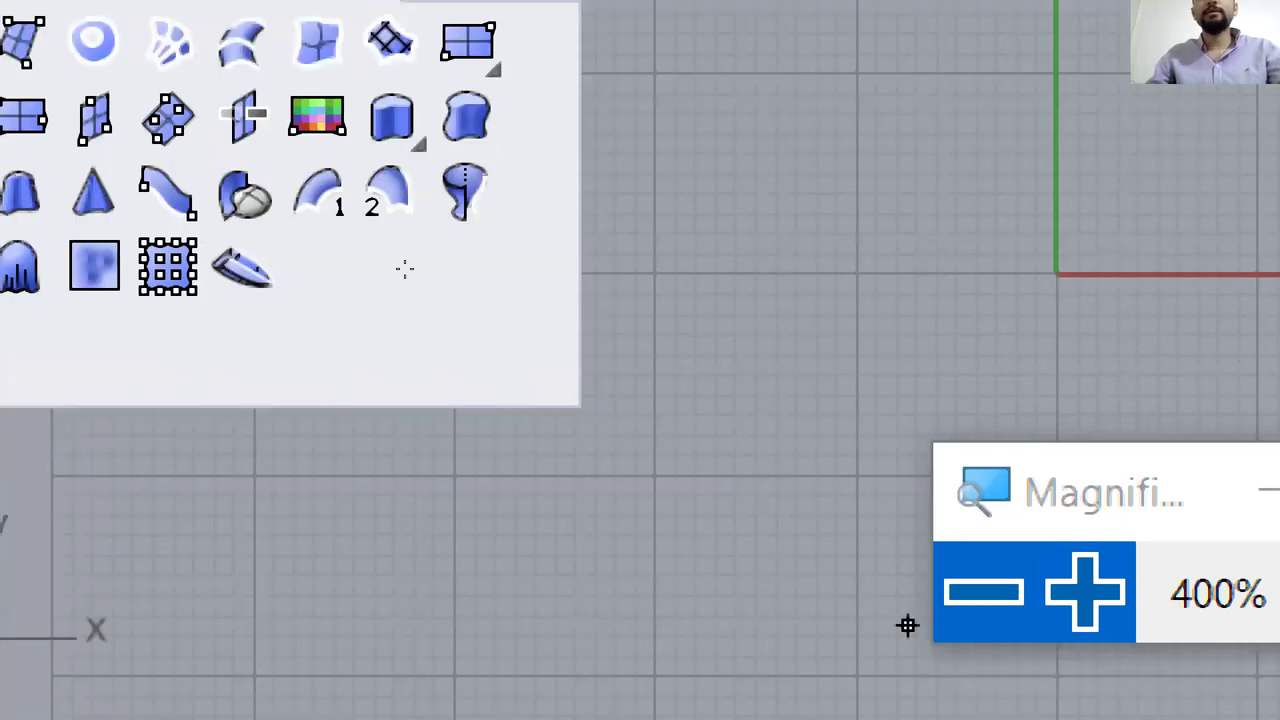
key("super+minus")
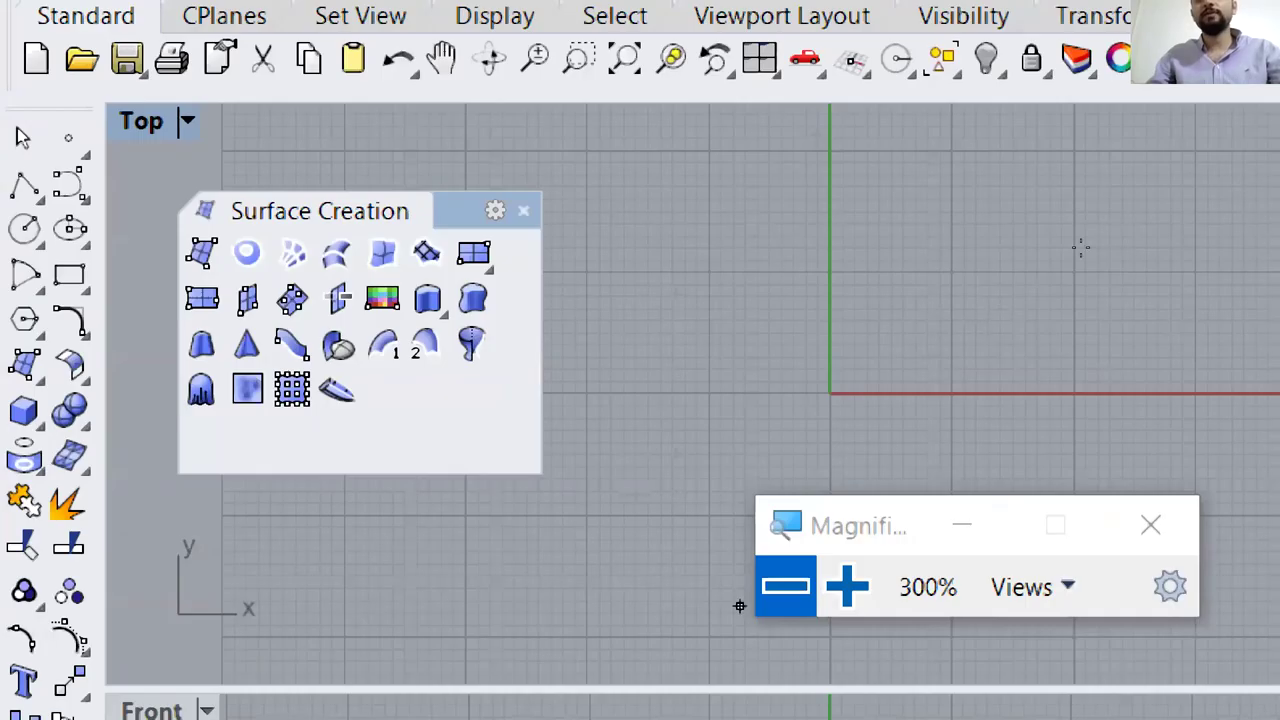
key("super+minus")
key("super+minus")
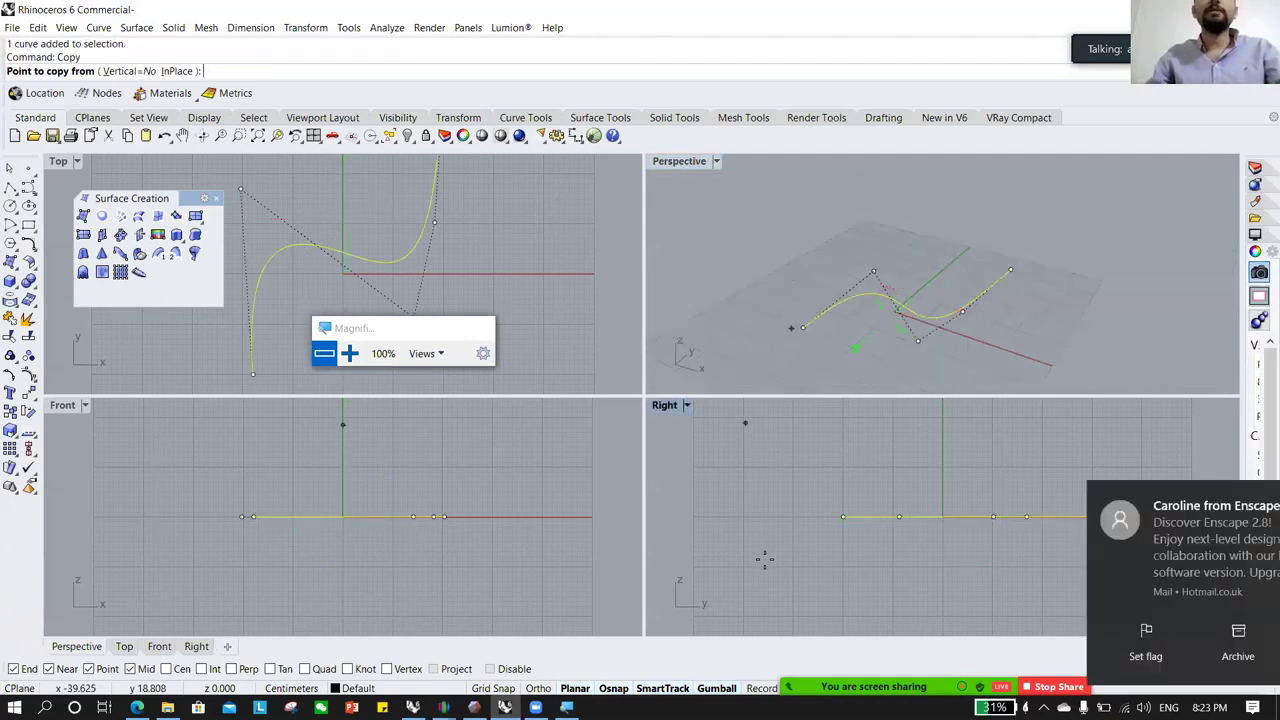
- Copy a wavy curve and place the copy above the original
left_click(765, 559)
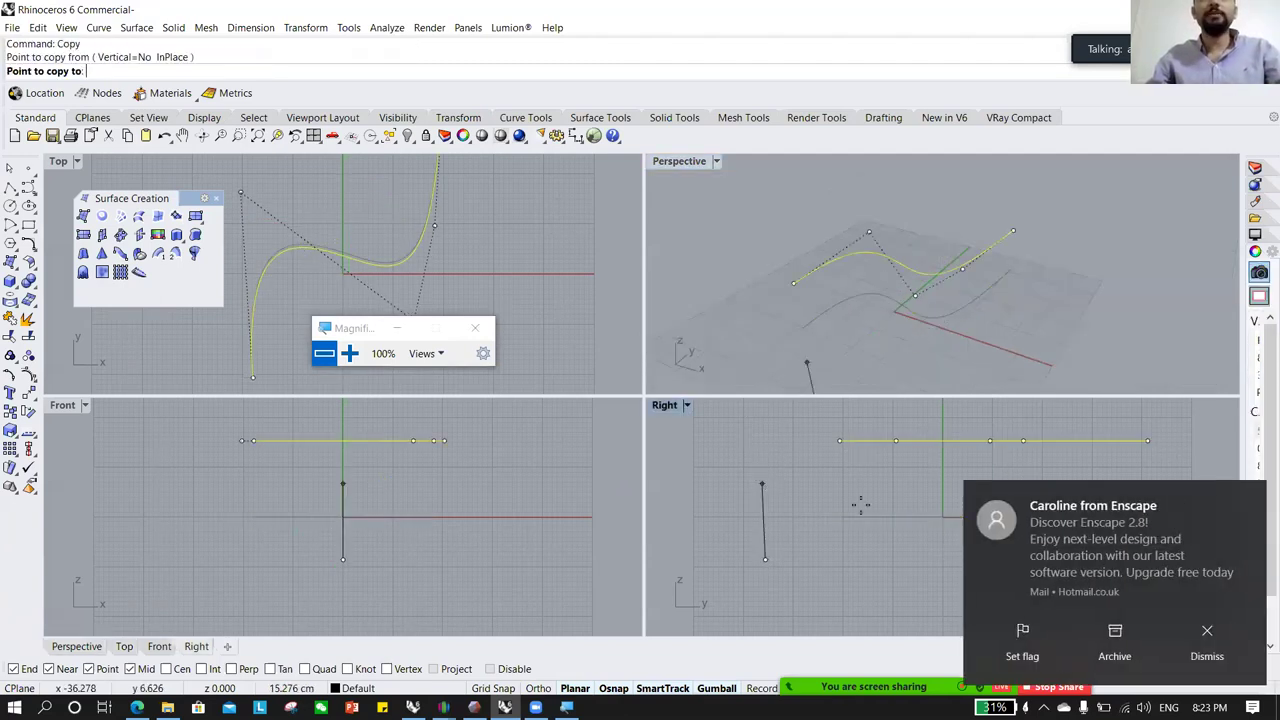
left_click(975, 338)
key("Return")
mouse_move(925, 341)
right_mouse_down()
mouse_move(1029, 369)
mouse_move(953, 267)
right_mouse_up()
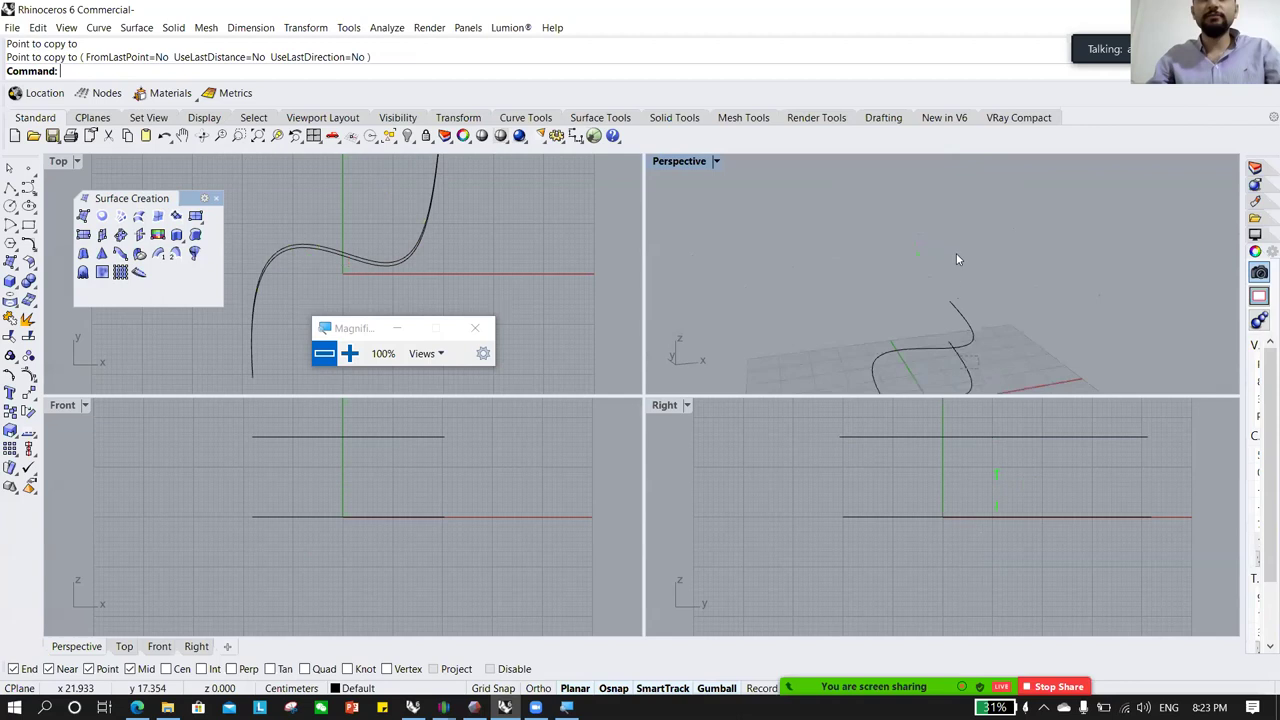
- Lift the upper wavy curve higher and shift it sideways
left_click_drag(952, 297, 1080, 380)
left_click(910, 255, "shift")
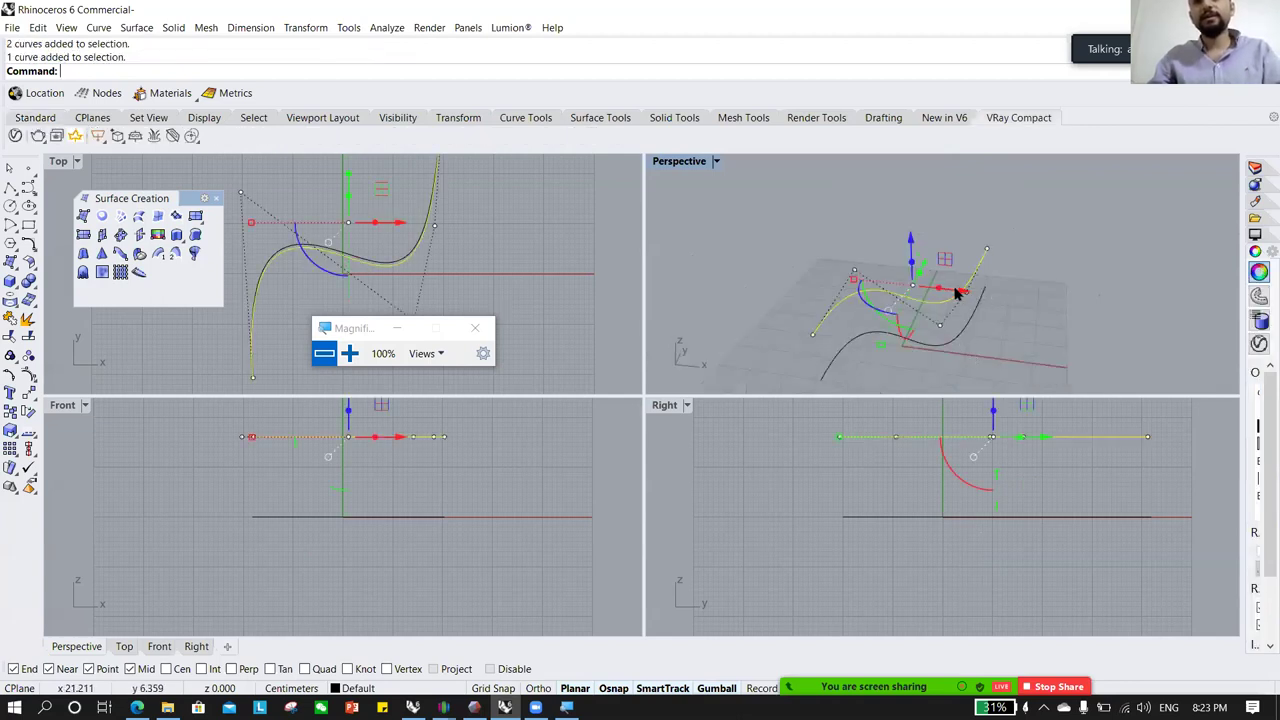
left_click_drag(910, 255, 918, 340)
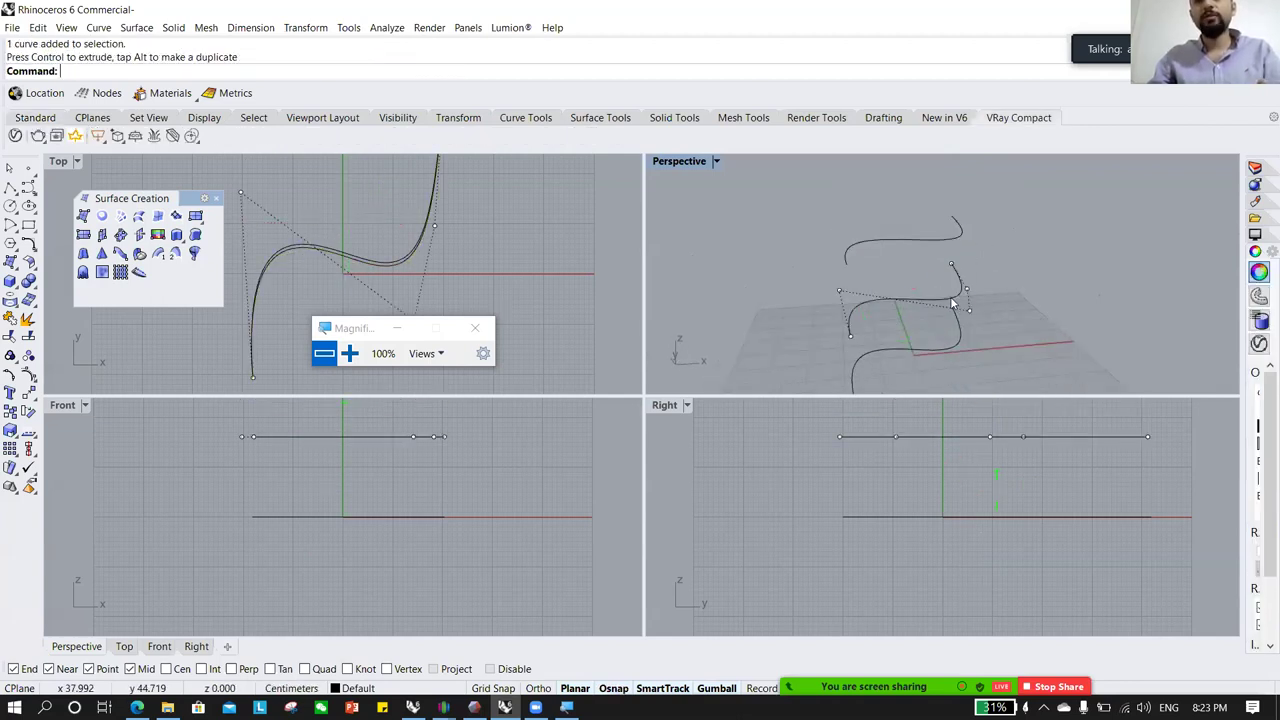
mouse_move(917, 339)
right_mouse_down()
mouse_move(964, 314)
mouse_move(938, 252)
right_mouse_up()
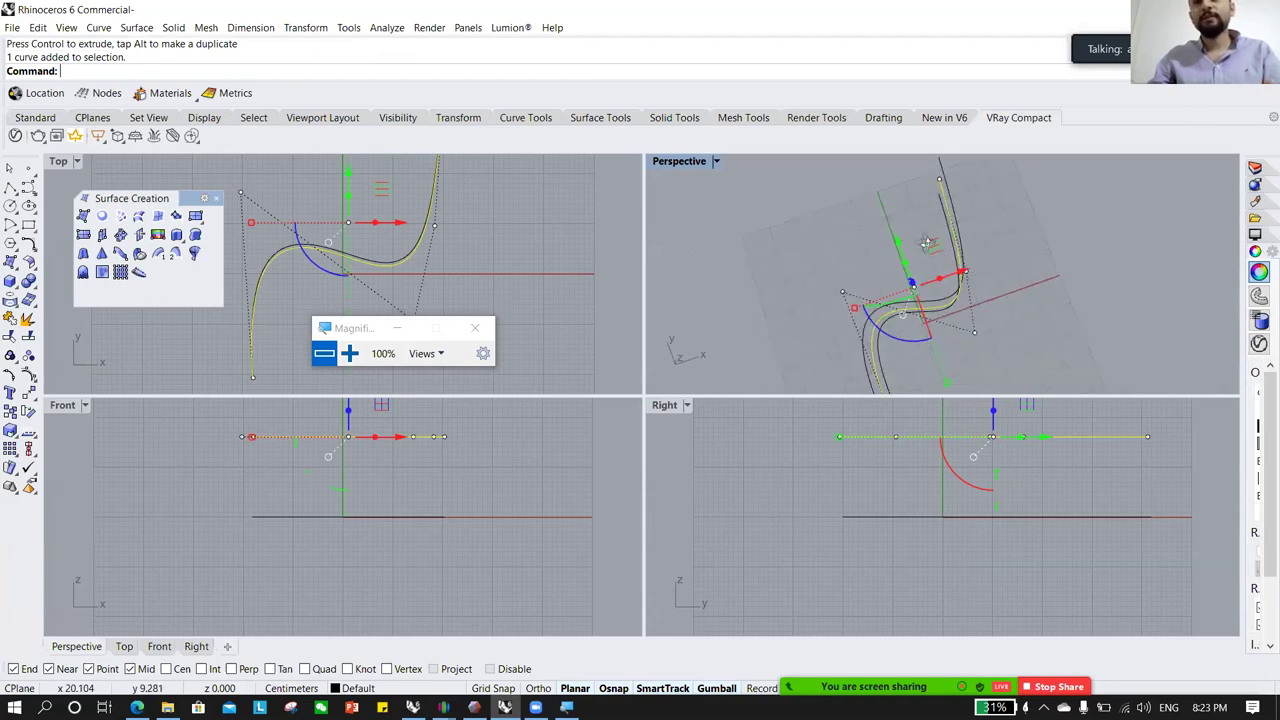
left_click_drag(849, 253, 917, 226)
key("Escape")
- Maximize the Perspective view and magnify the screen to 300% to see the curves
mouse_move(917, 226)
right_mouse_down()
mouse_move(860, 251)
mouse_move(782, 259)
right_mouse_up()
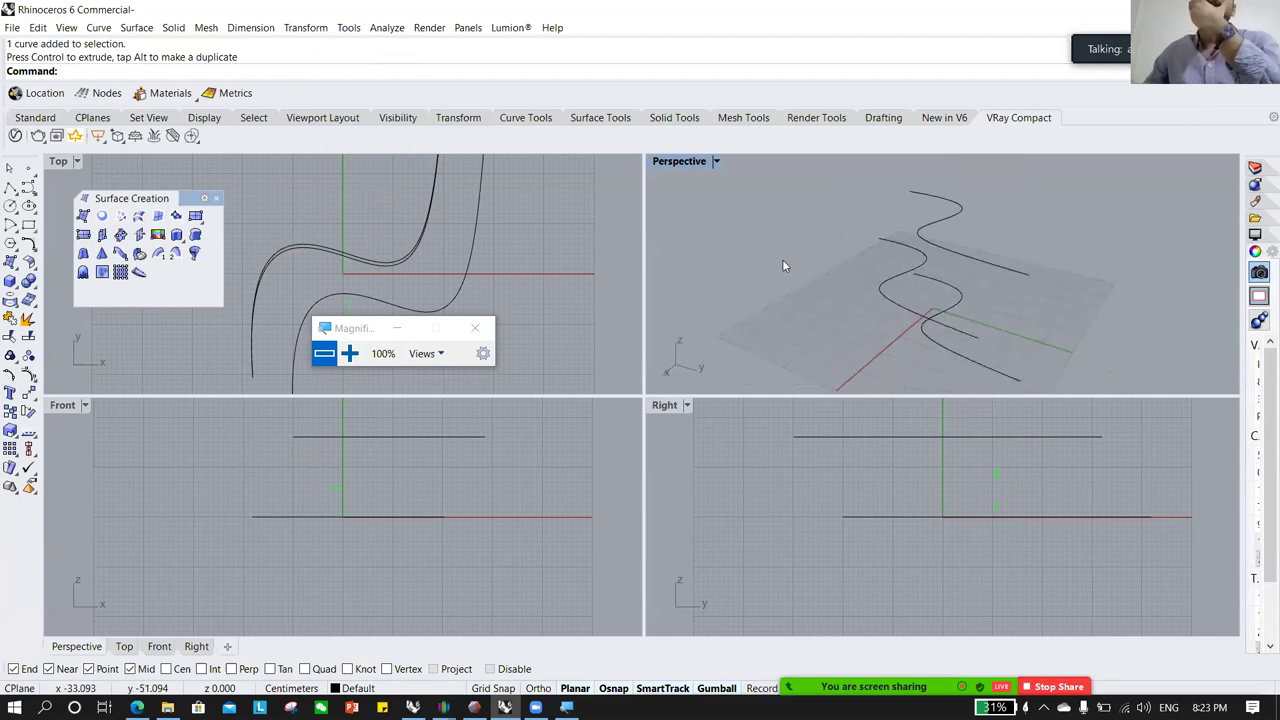
double_click(676, 161)
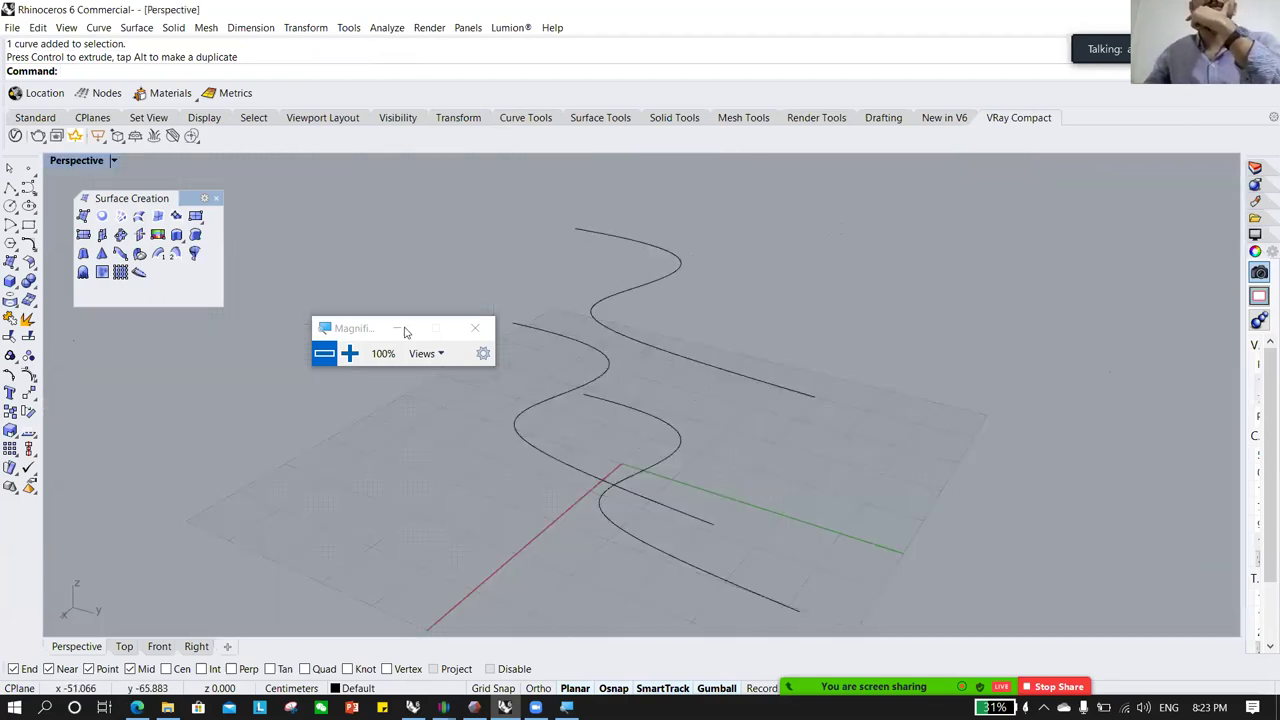
right_click_drag(662, 421, 590, 440)
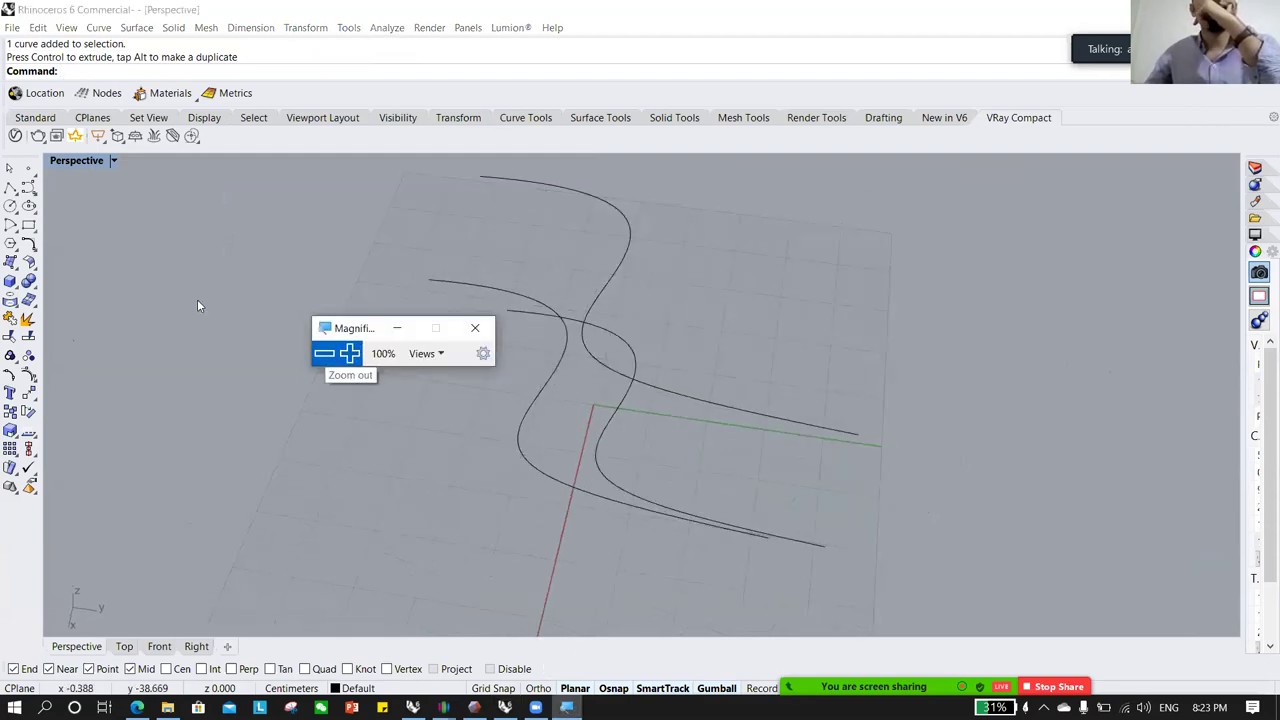
key("super+plus")
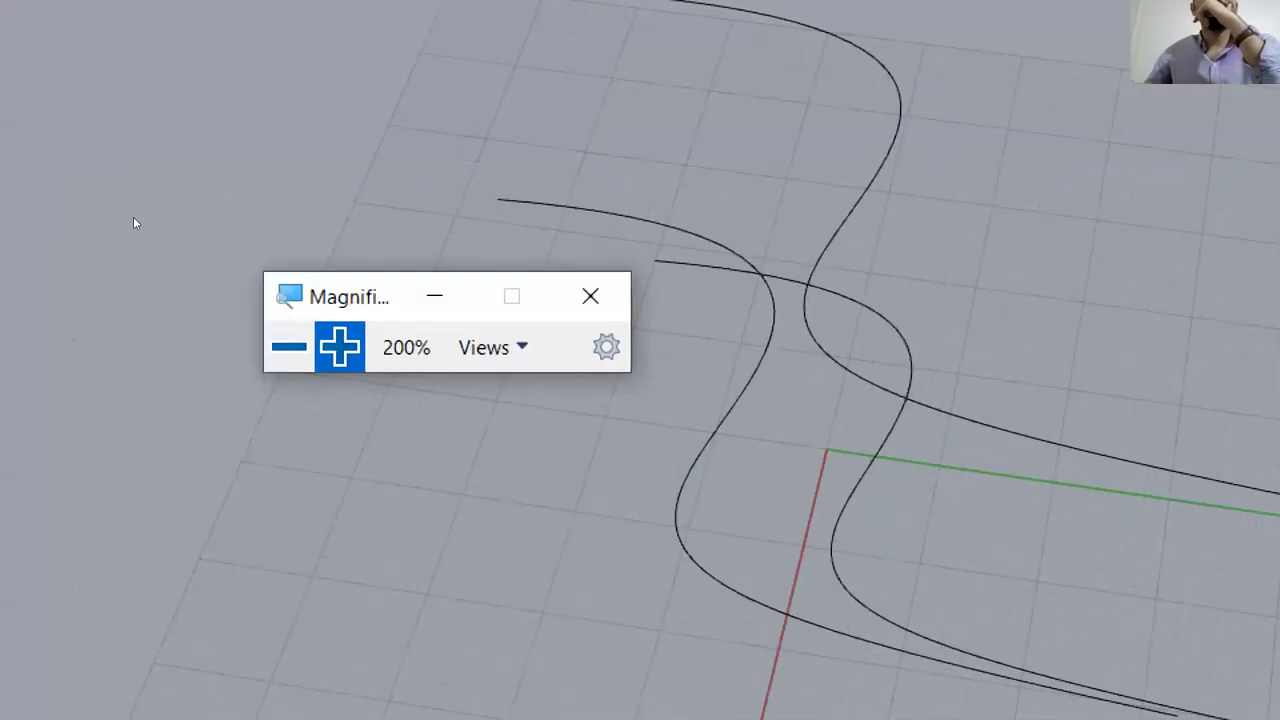
key("super+plus")
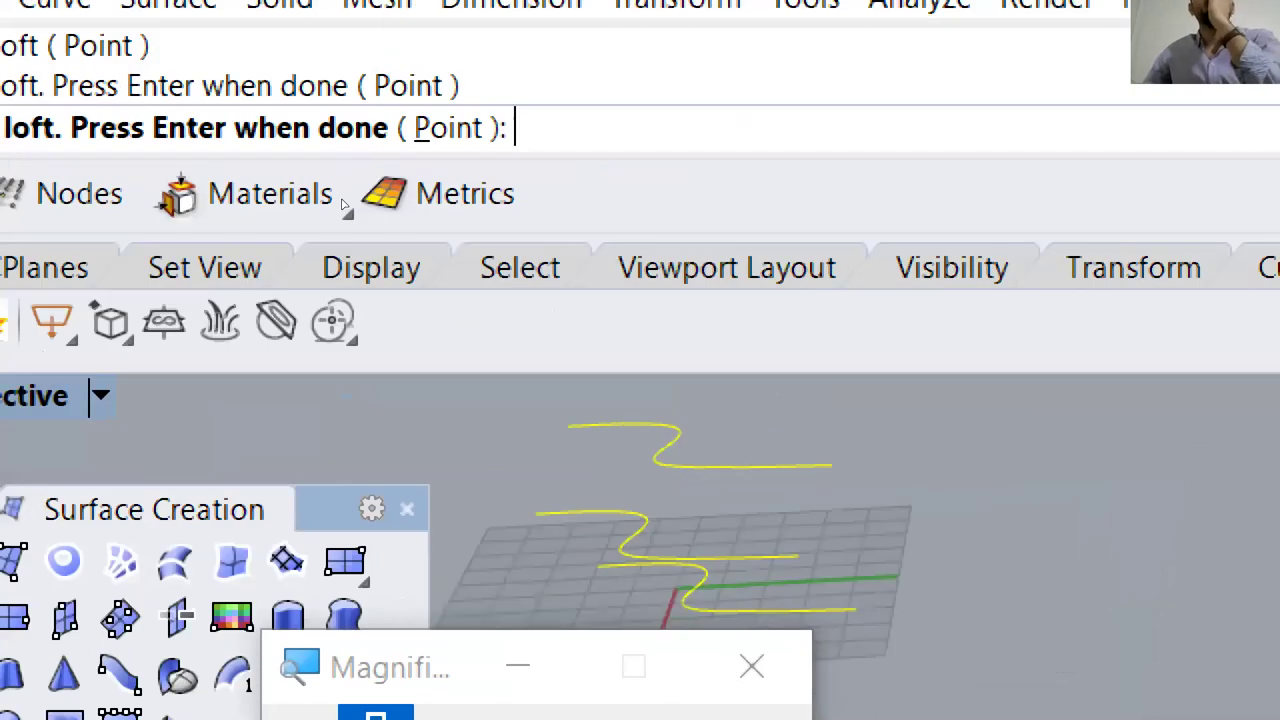
- Loft the three selected curves with default Loft Options, restoring 100% screen magnification
key("Return")
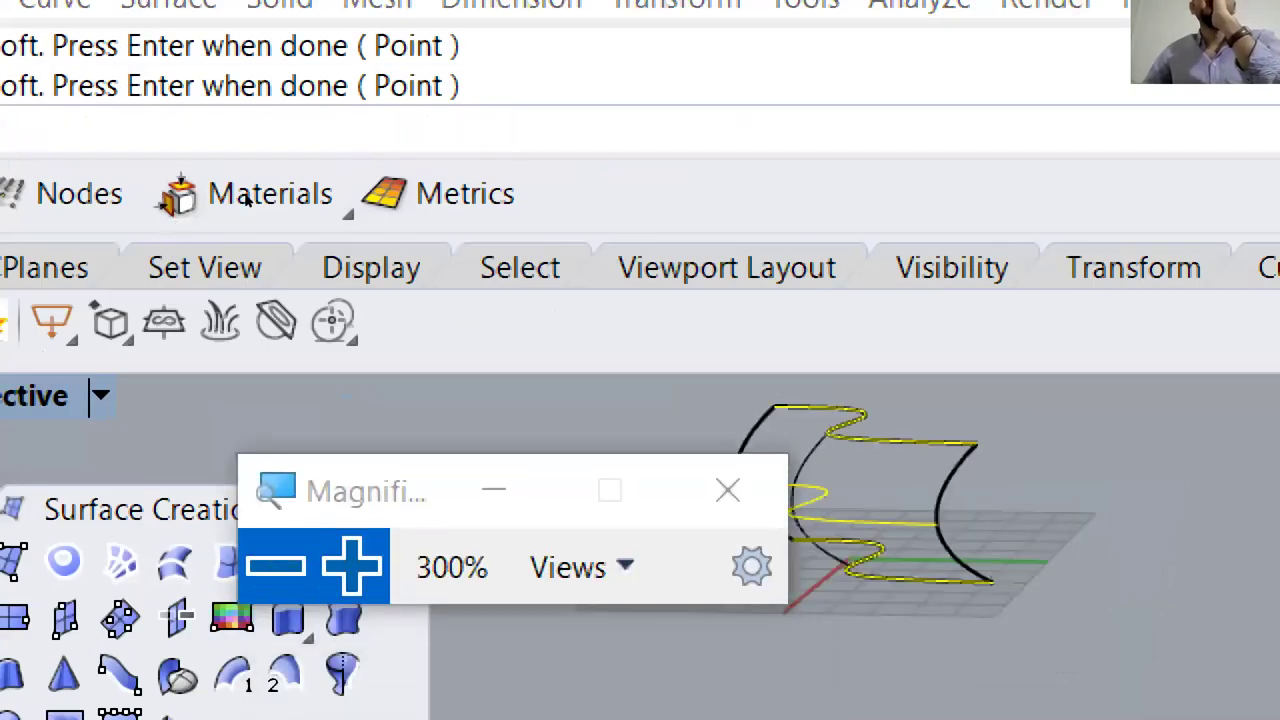
key("super+minus")
key("super+minus")
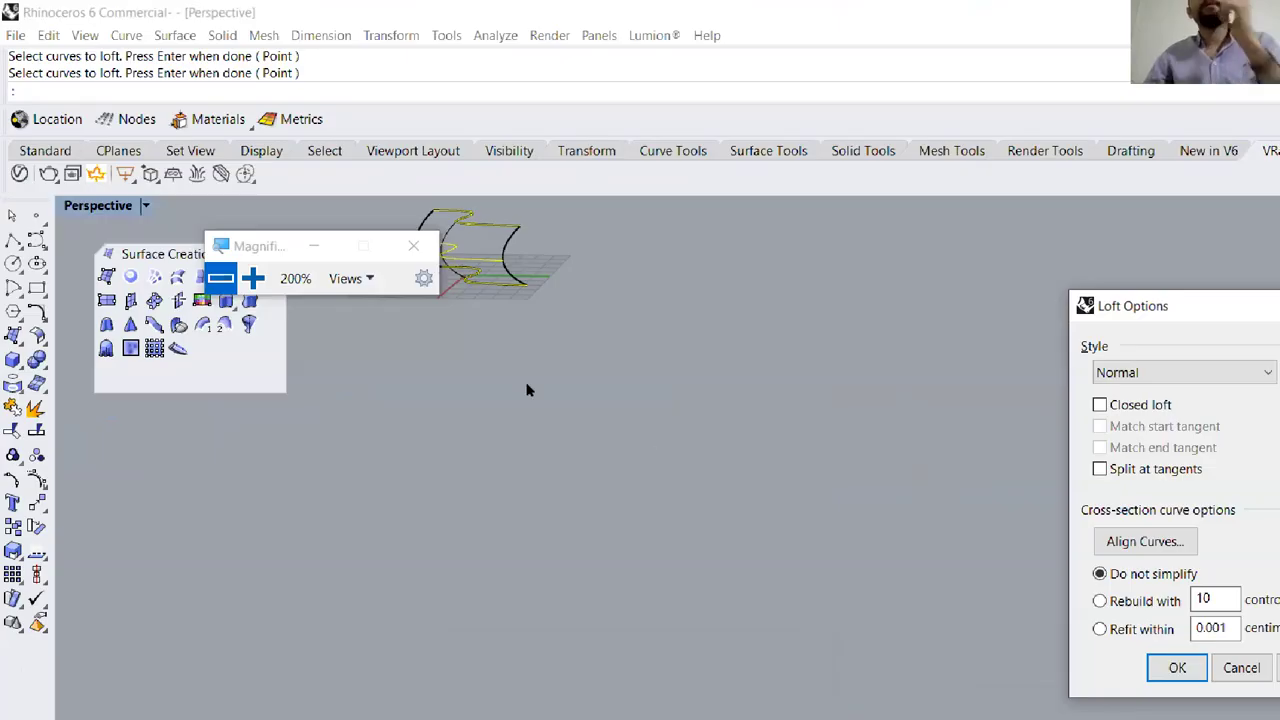
key("Escape")
scroll(480, 335, "up", 3)
scroll(214, 286, "down", 3)
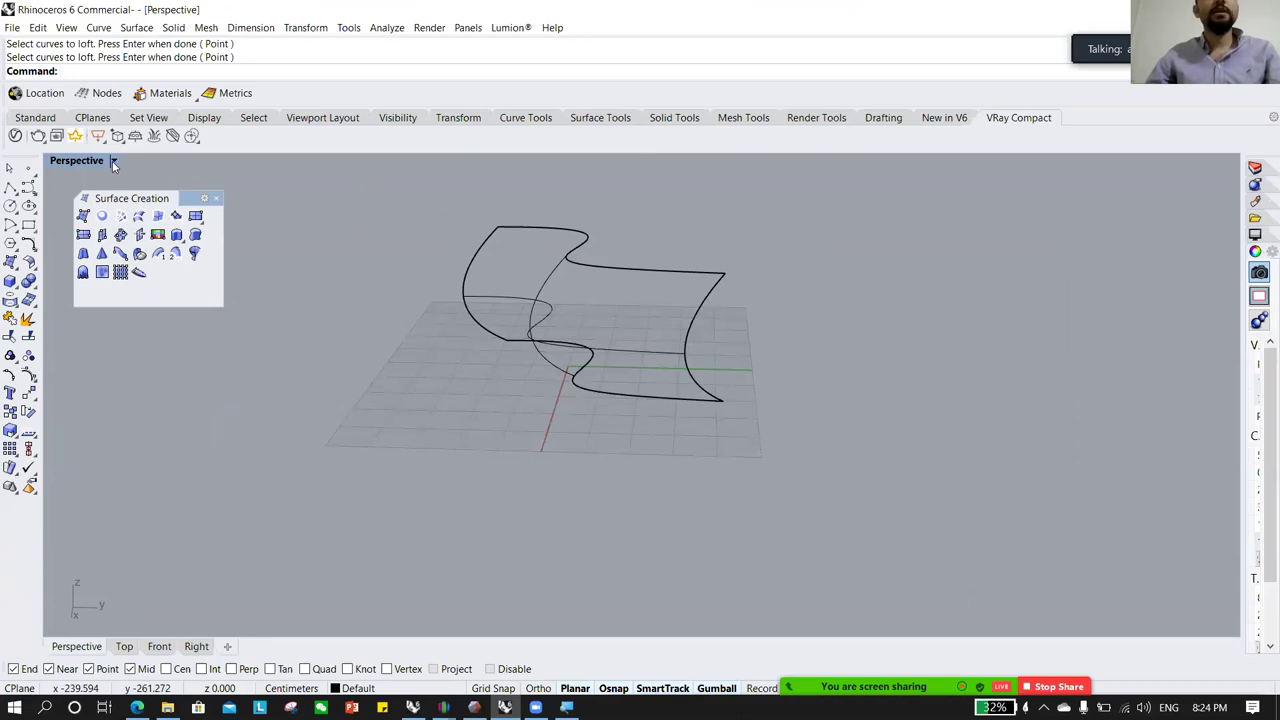
- Set the Perspective viewport to Shaded and zoom to fit the lofted surface
left_click(78, 160)
left_click(109, 218)
mouse_move(731, 280)
right_mouse_down()
mouse_move(909, 494)
mouse_move(1024, 558)
mouse_move(1010, 500)
right_mouse_up()
key("ctrl+a")
left_click(50, 118)
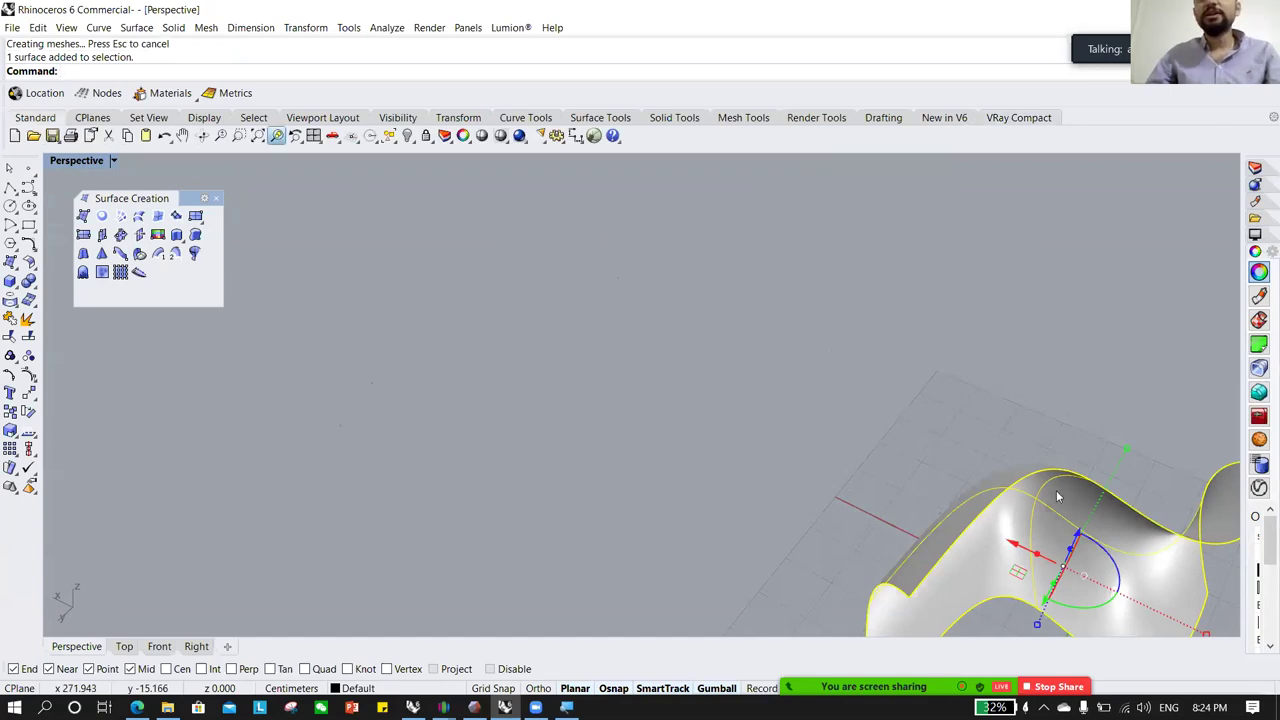
mouse_move(1005, 398)
right_mouse_down()
mouse_move(765, 428)
mouse_move(1049, 380)
right_mouse_up()
key("Escape")
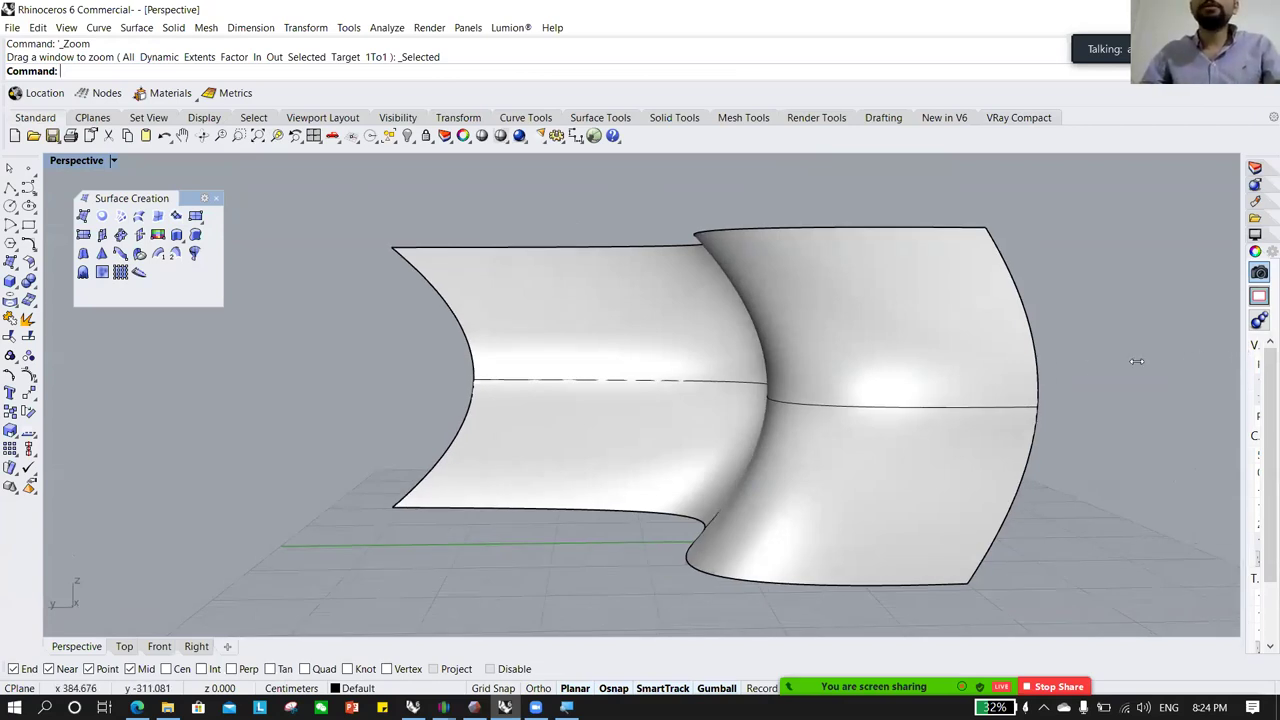
left_click_drag(1040, 362, 1039, 360)
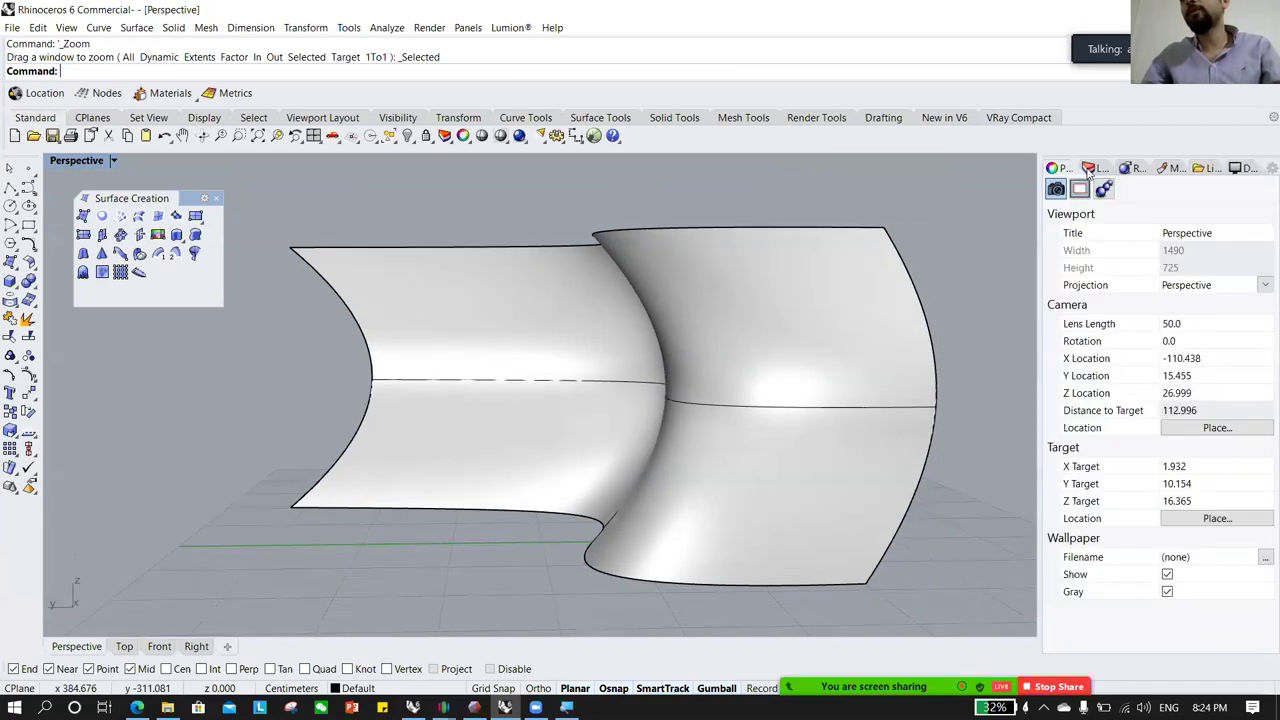
- Add a new layer in the Layers panel and give it a name
left_click(1090, 170)
left_click(1053, 186)
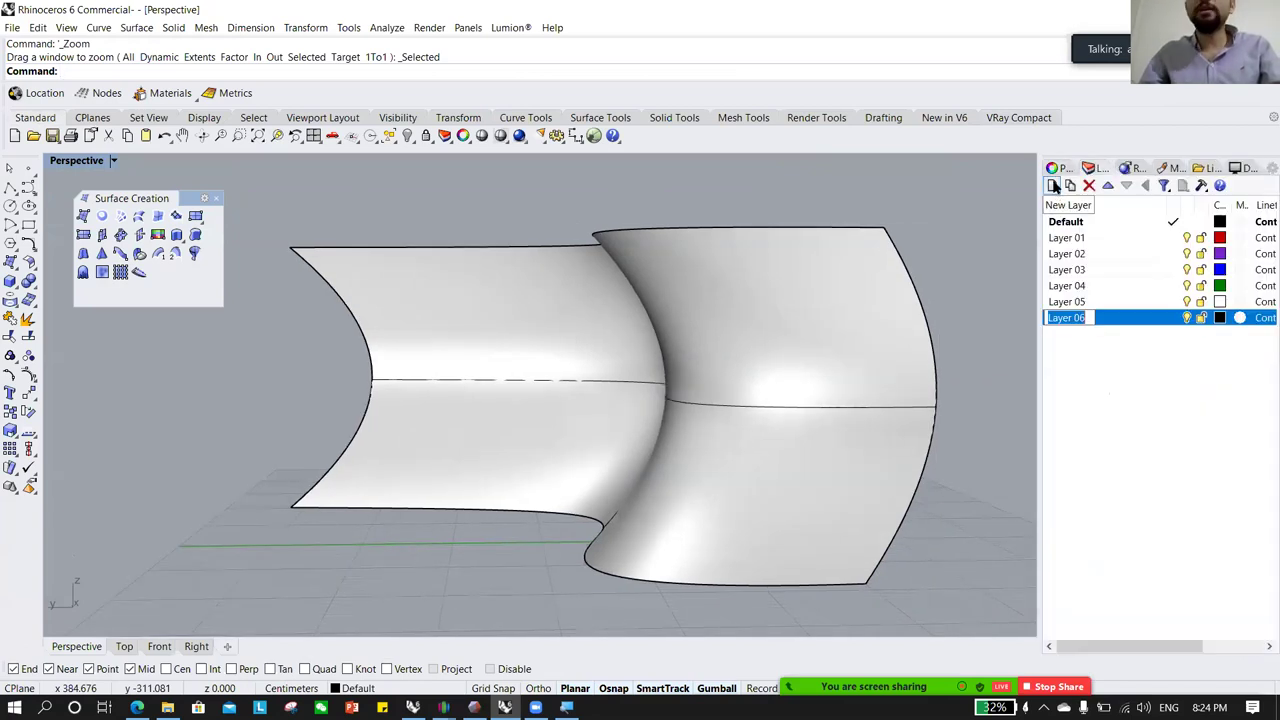
type("hassobly")
key("BackSpace")
key("BackSpace")
key("BackSpace")
key("BackSpace")
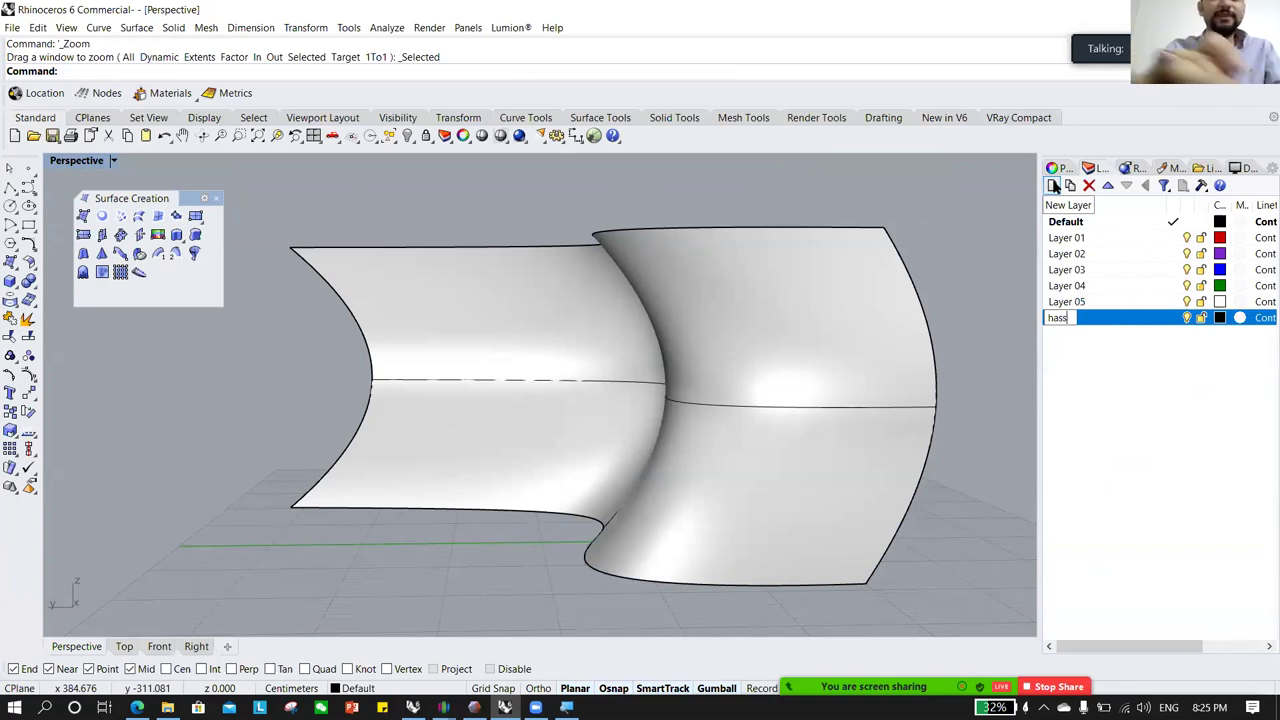
type("aboly")
key("Return")
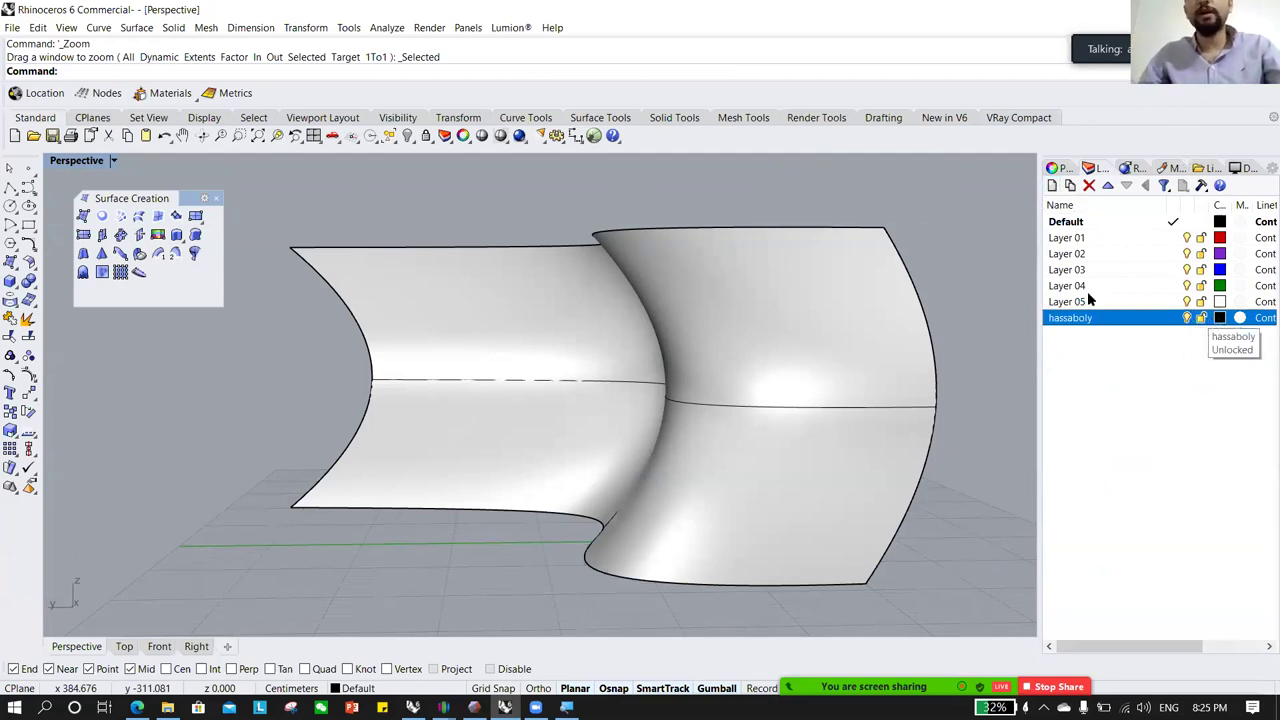
- Move the lofted surface onto the new layer and toggle its visibility off and on
left_click(1129, 319)
right_click(1112, 318)
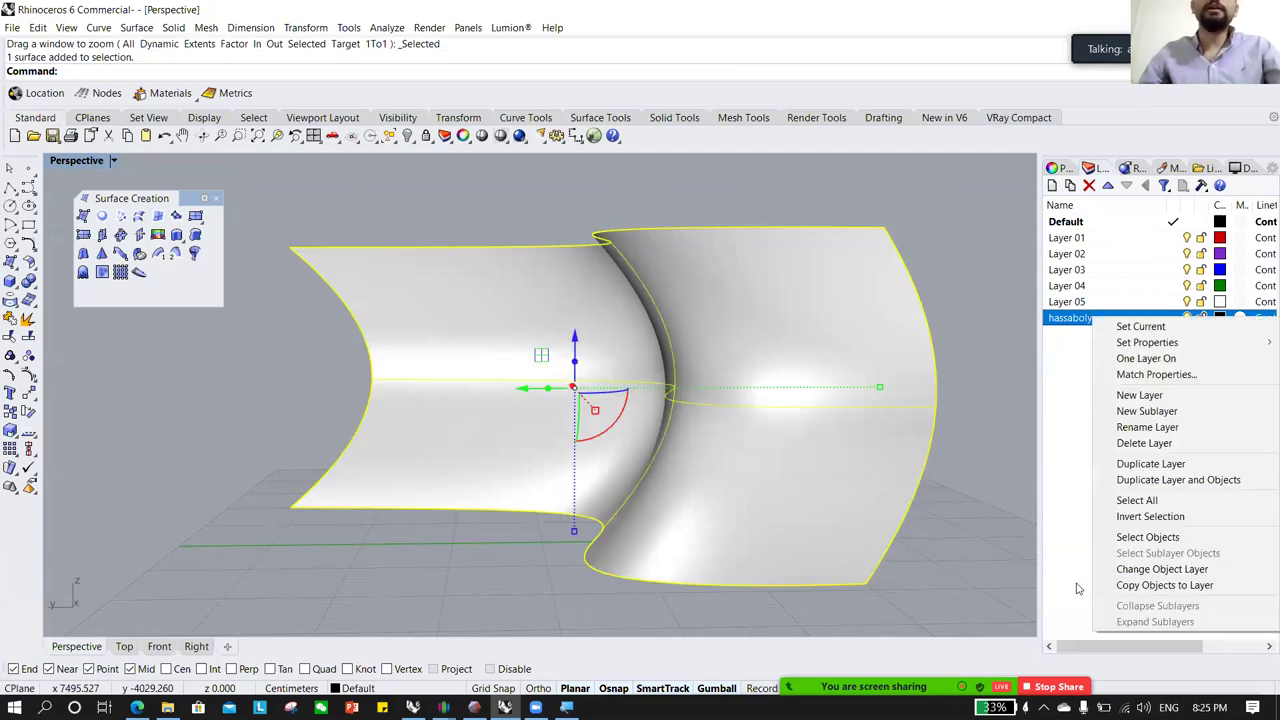
left_click(1124, 571)
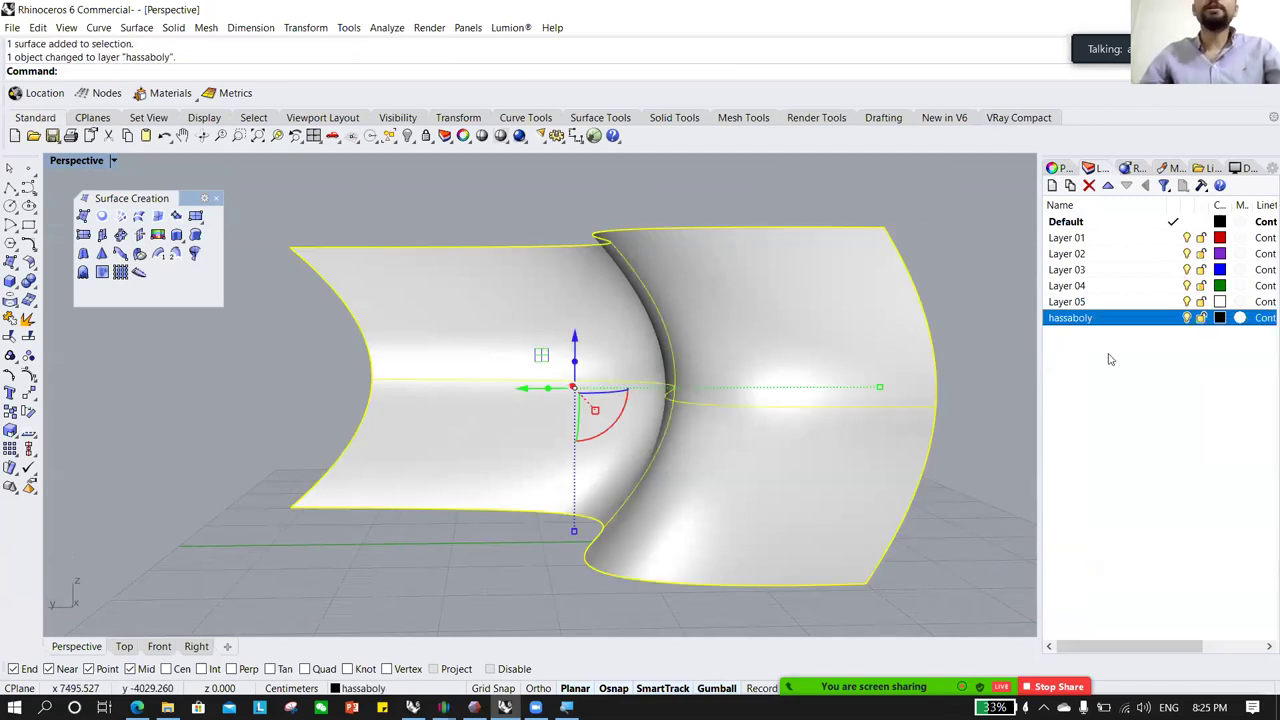
left_click(1186, 318)
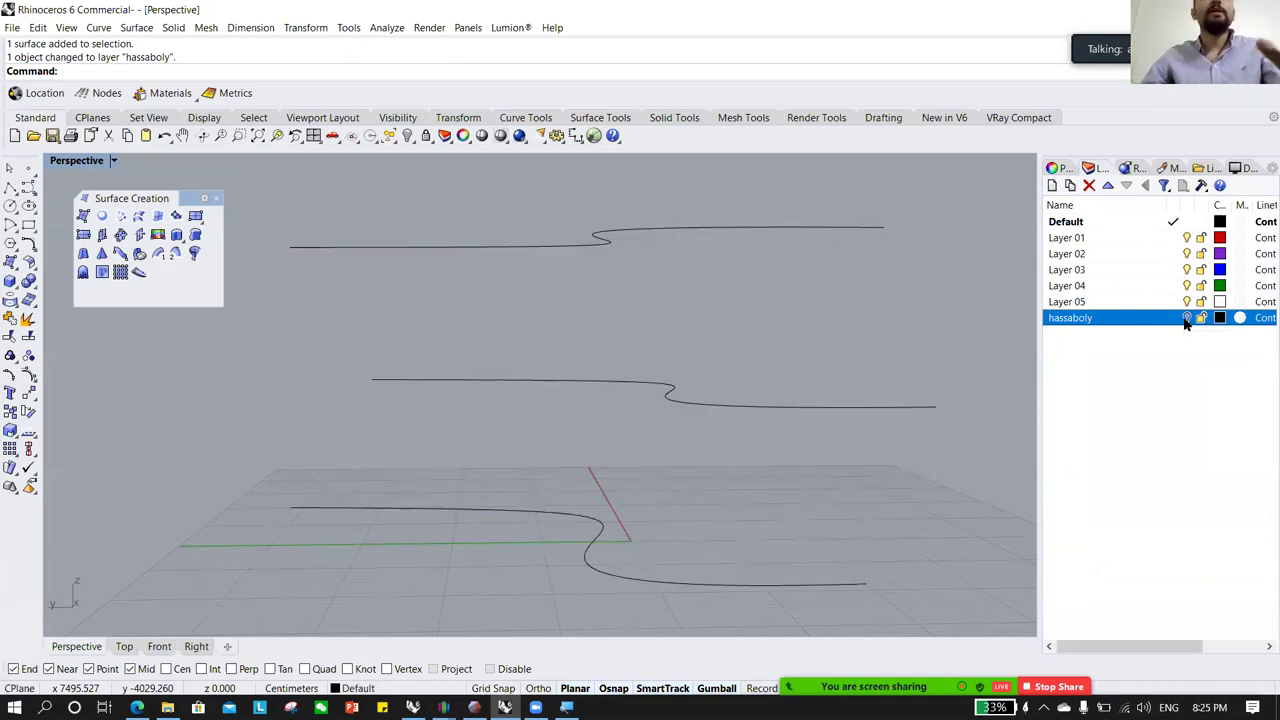
left_click(1186, 318)
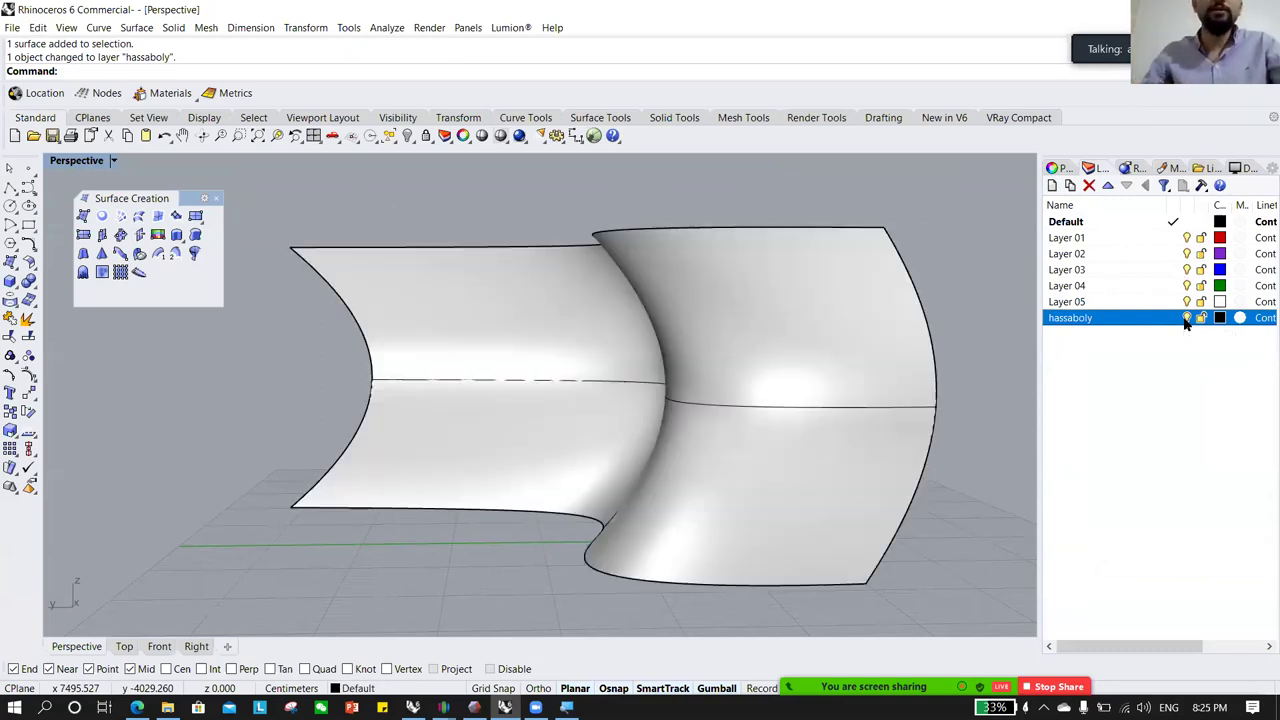
- Select all the curves and the surface and delete them
scroll(503, 333, "down", 3)
right_click_drag(477, 337, 728, 408)
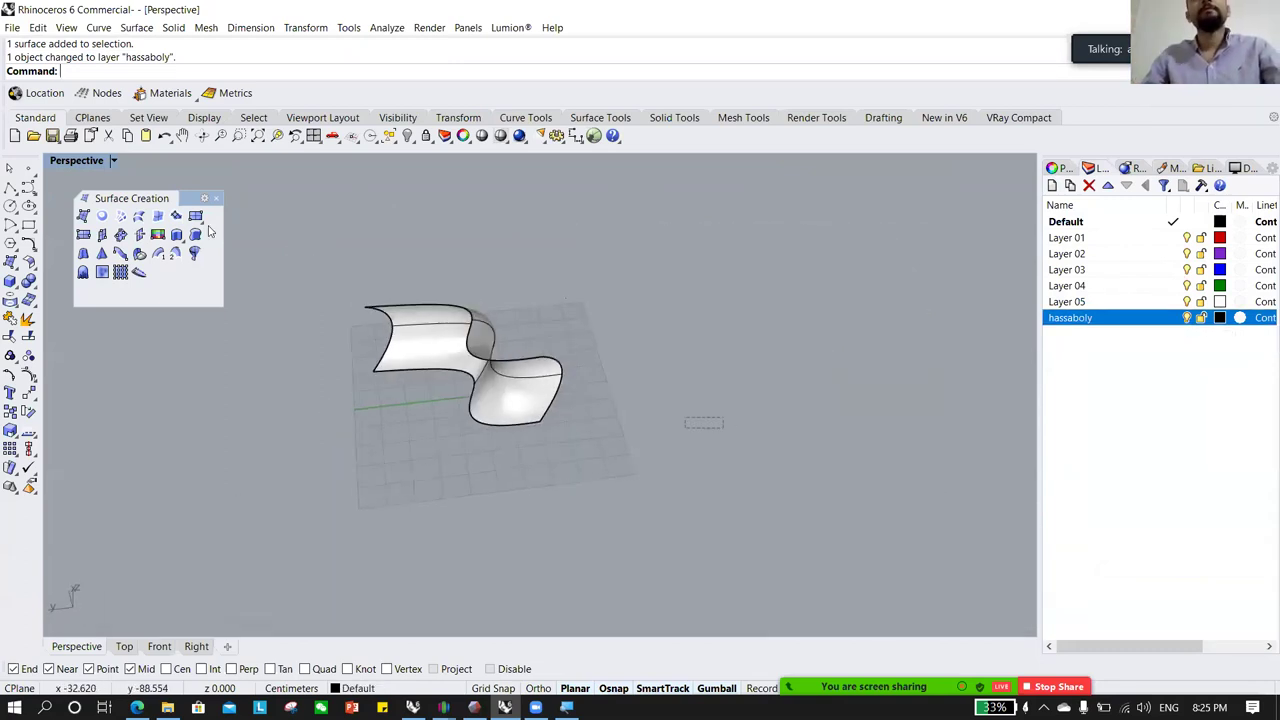
key("ctrl+a")
key("Delete")
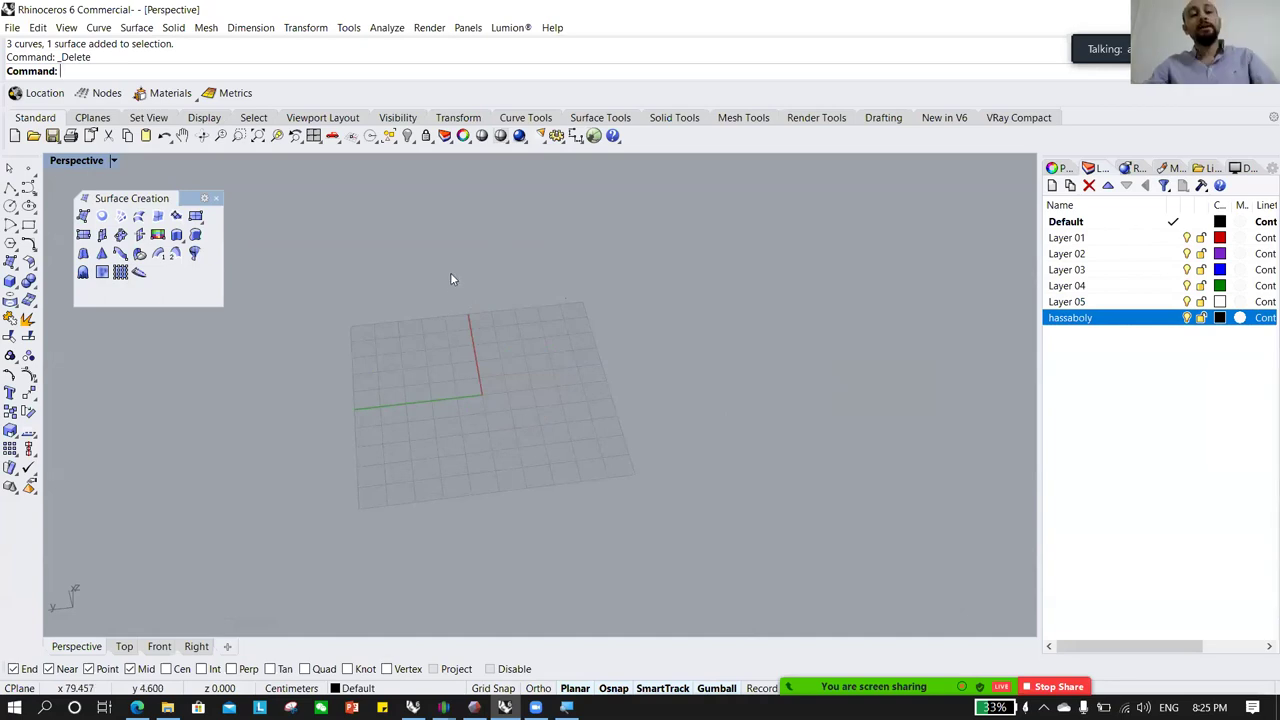
- Narrow the layer panel so the viewport is larger
scroll(502, 420, "up", 2)
scroll(449, 372, "up", 3)
scroll(450, 372, "up", 3)
left_click_drag(1041, 207, 1239, 155)
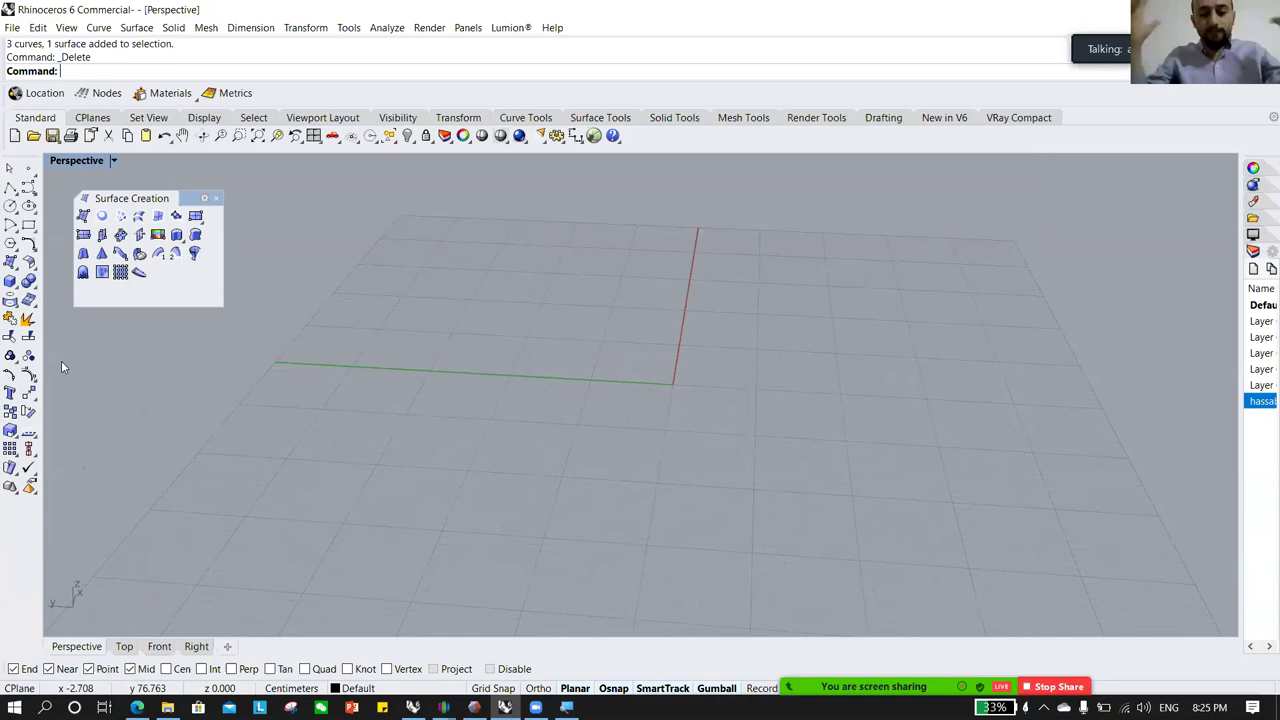
- Draw a 20-unit box near the origin and move it forward and right with the gumball
left_click(10, 281)
left_click(535, 356)
type("20")
key("Return")
key("Return")
key("Return")
left_click_drag(470, 314, 690, 461)
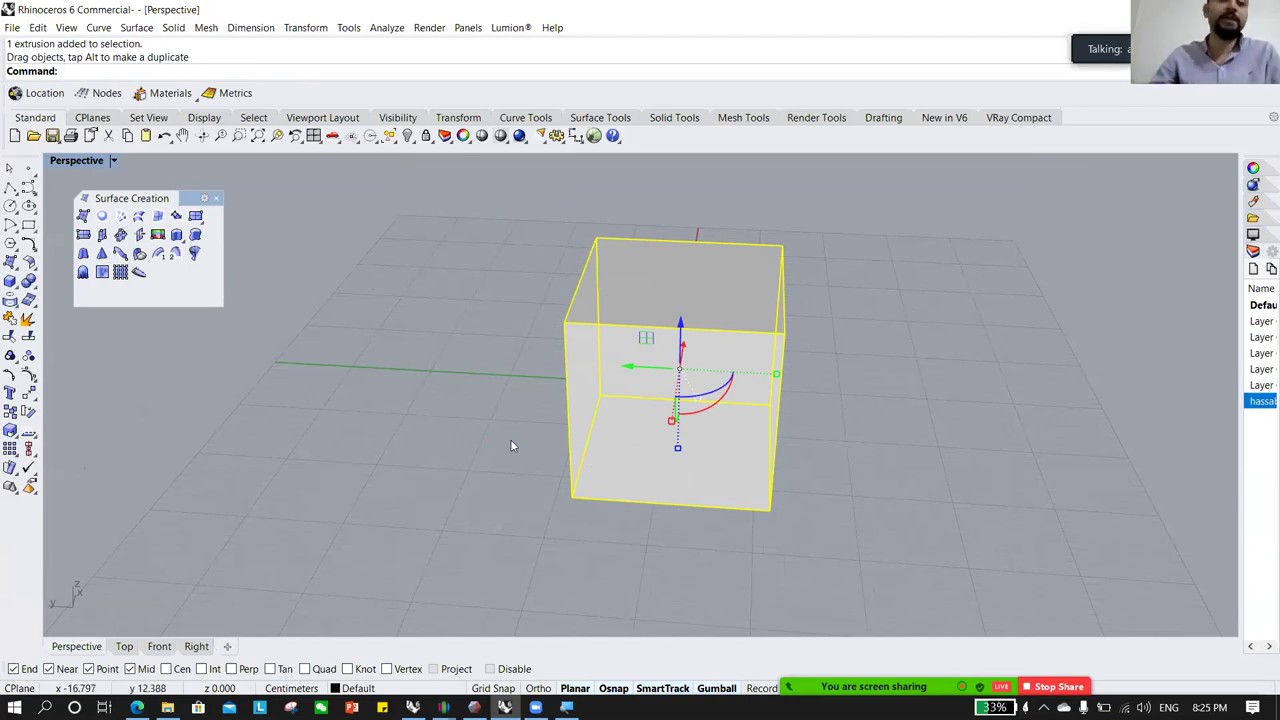
left_click(98, 27)
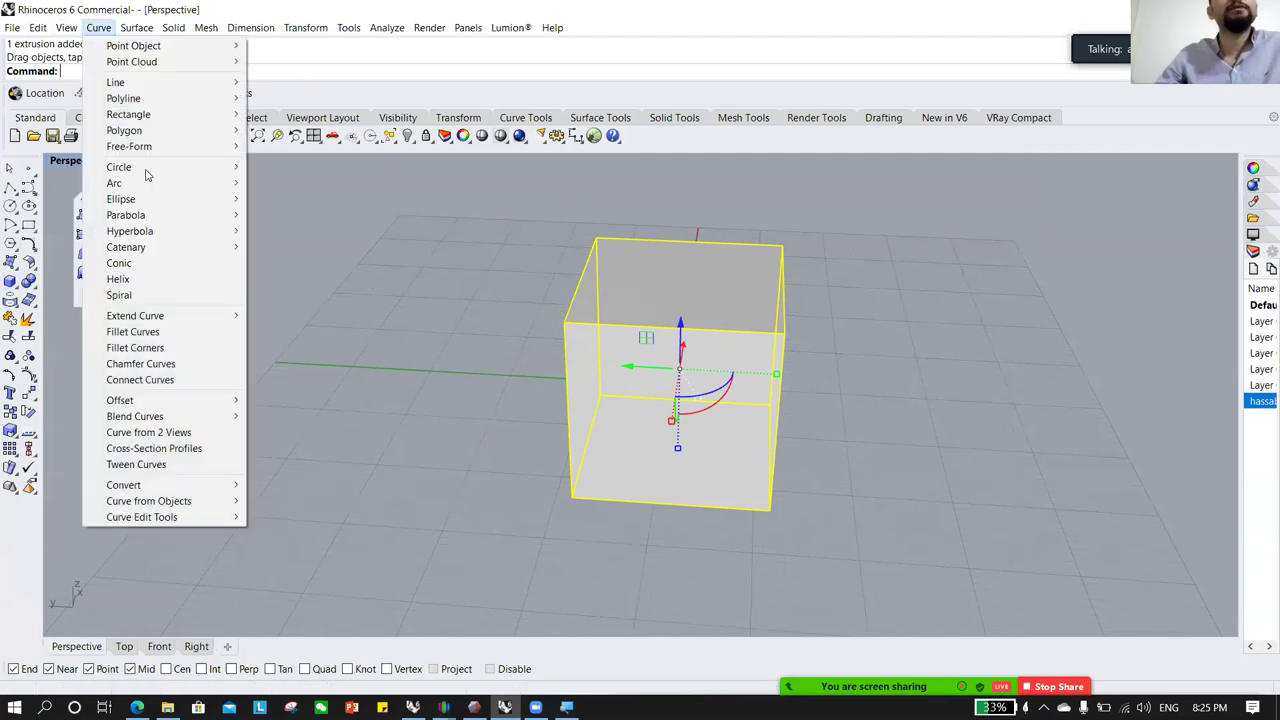
- Duplicate the box's edges as curves, then delete the solid box
mouse_move(149, 501)
key("Return")
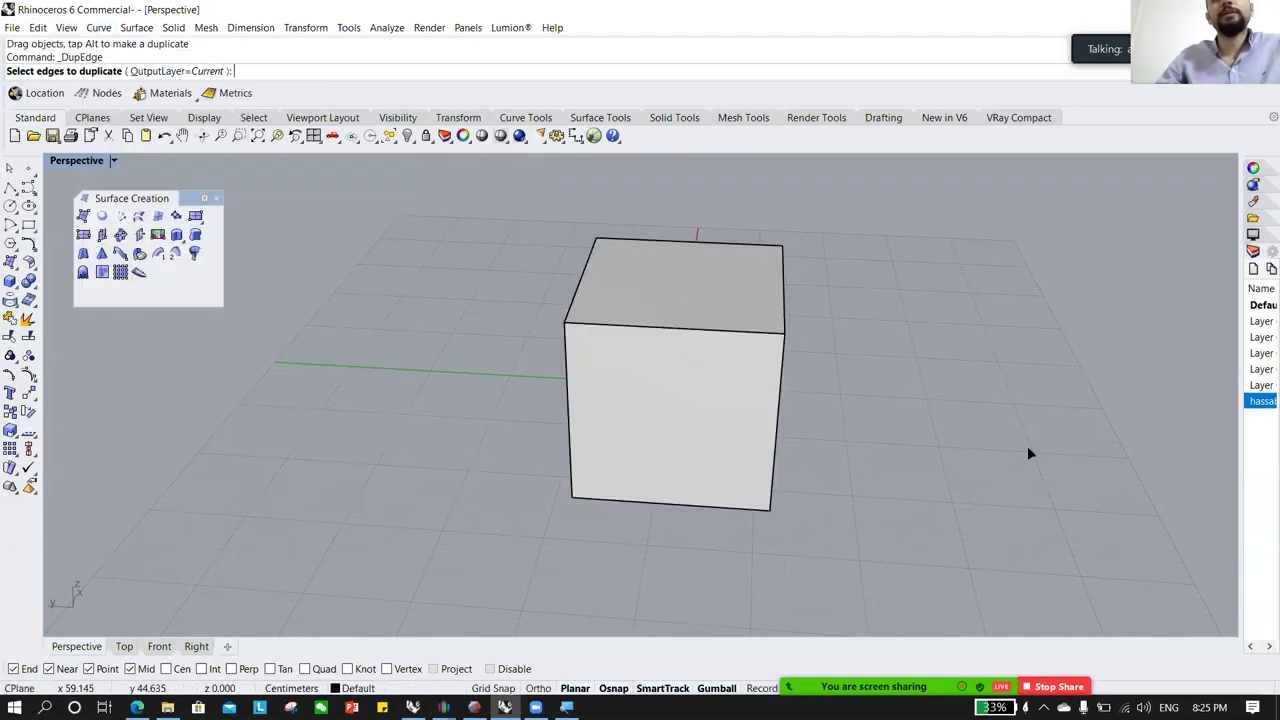
key("Return")
left_click(688, 455)
key("Delete")
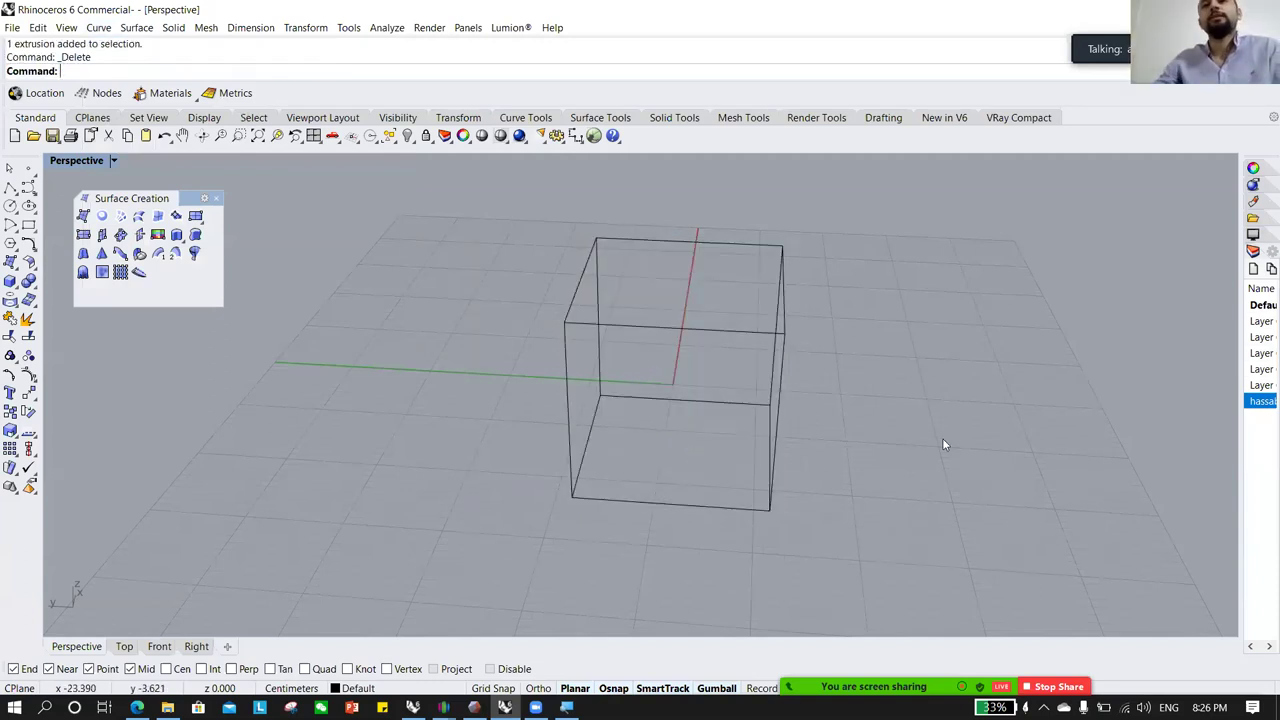
- Group the twelve edge curves, clear the selection, and zoom in on the wireframe box
right_click_drag(838, 447, 558, 422)
mouse_move(575, 367)
right_mouse_down()
mouse_move(984, 523)
mouse_move(316, 226)
right_mouse_up()
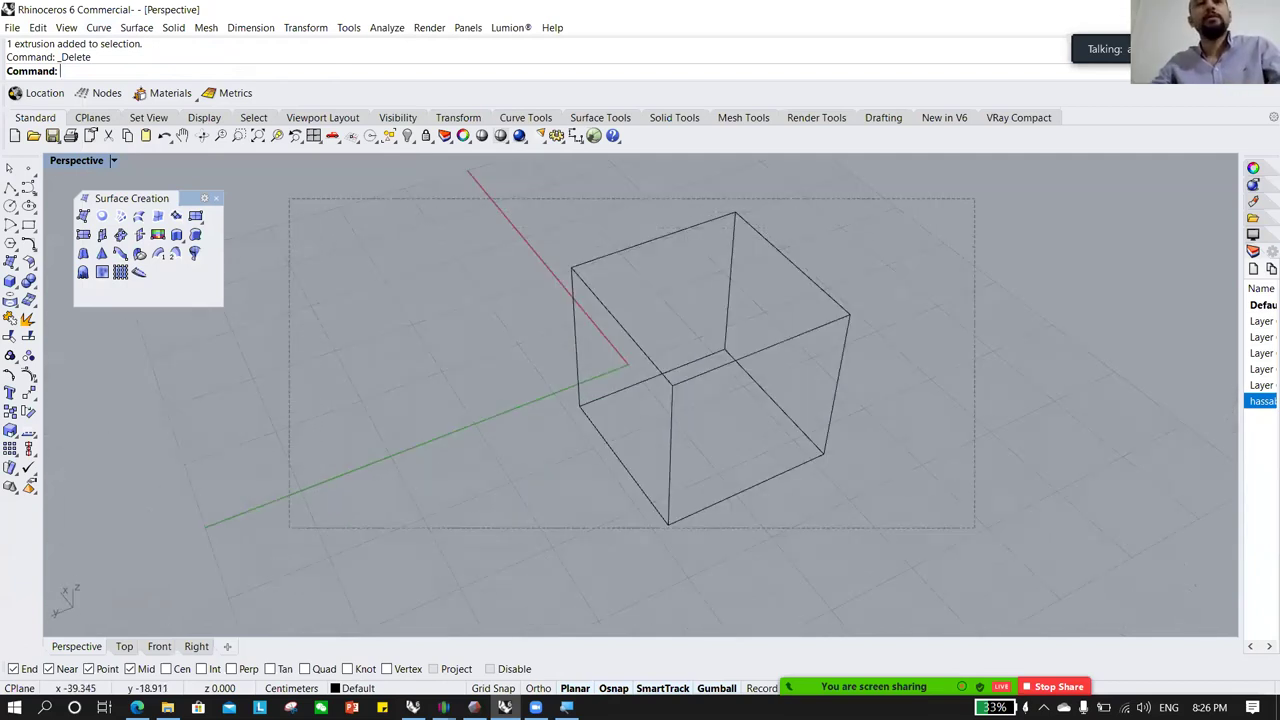
left_click_drag(975, 527, 289, 199)
type("oup")
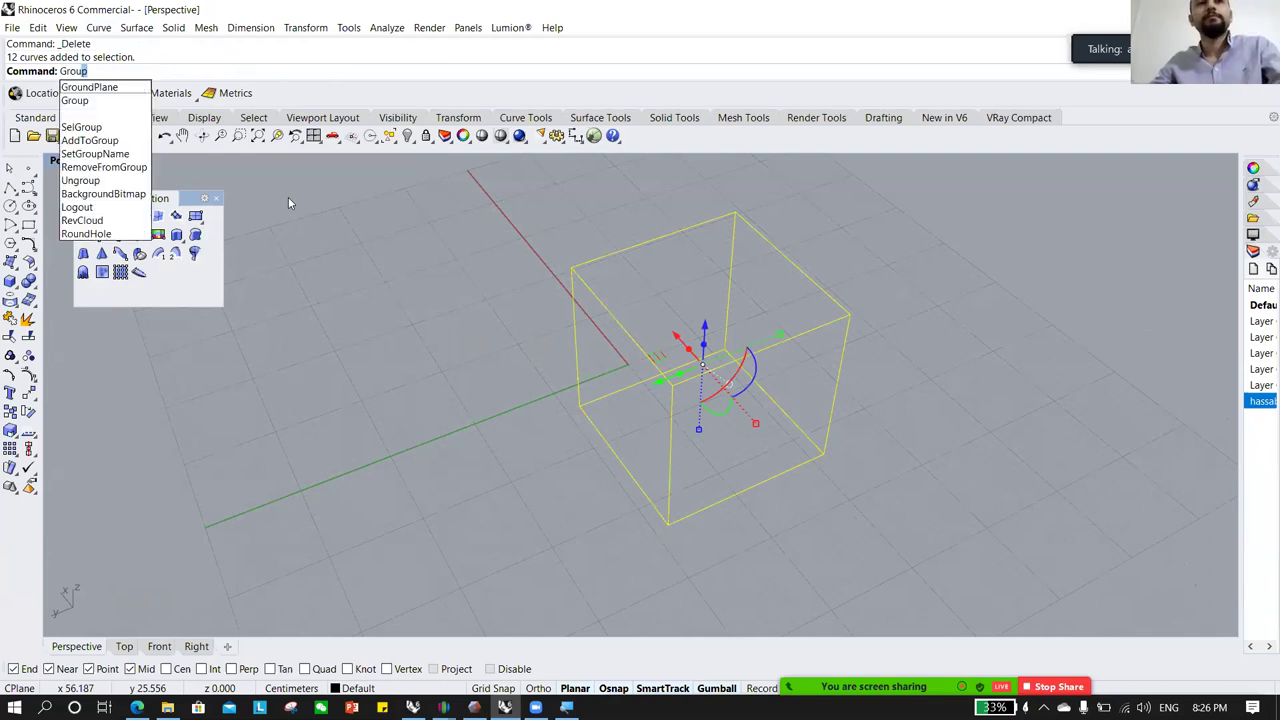
key("Return")
left_click(697, 327)
mouse_move(666, 320)
right_mouse_down()
mouse_move(1049, 309)
mouse_move(993, 403)
mouse_move(1031, 413)
right_mouse_up()
left_click(1041, 416)
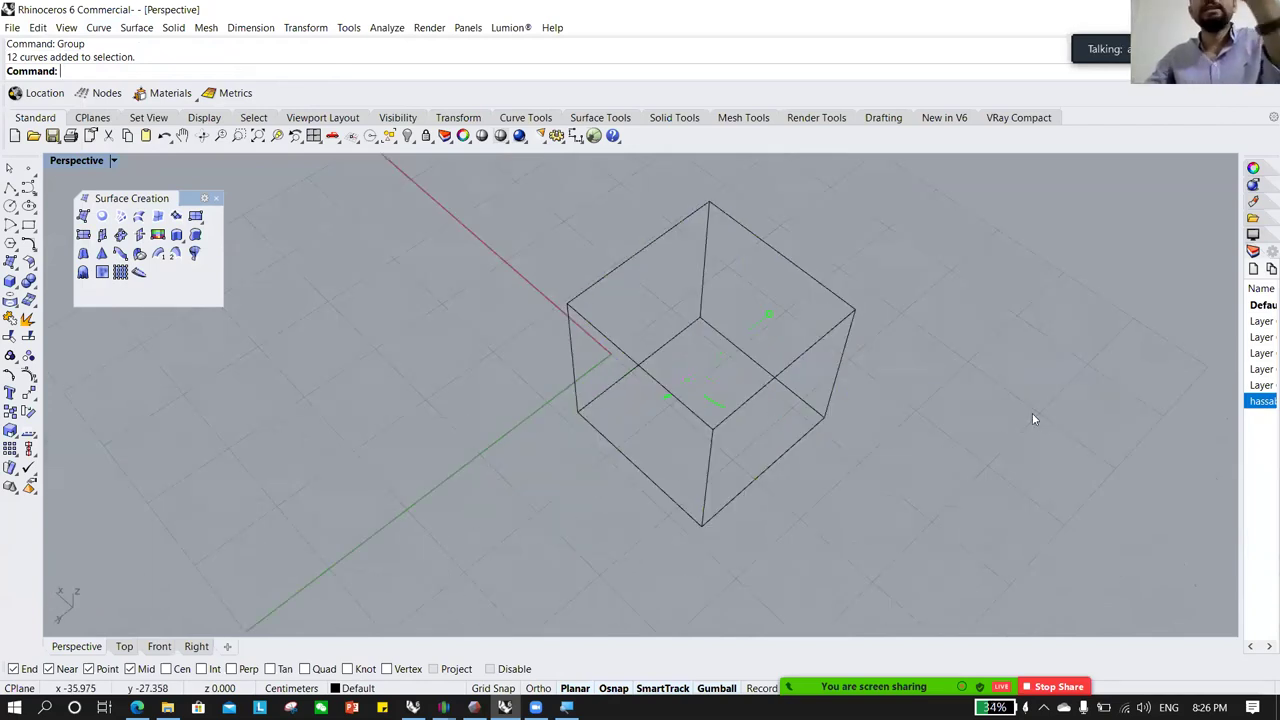
right_click_drag(646, 517, 728, 492)
scroll(197, 438, "up", 5)
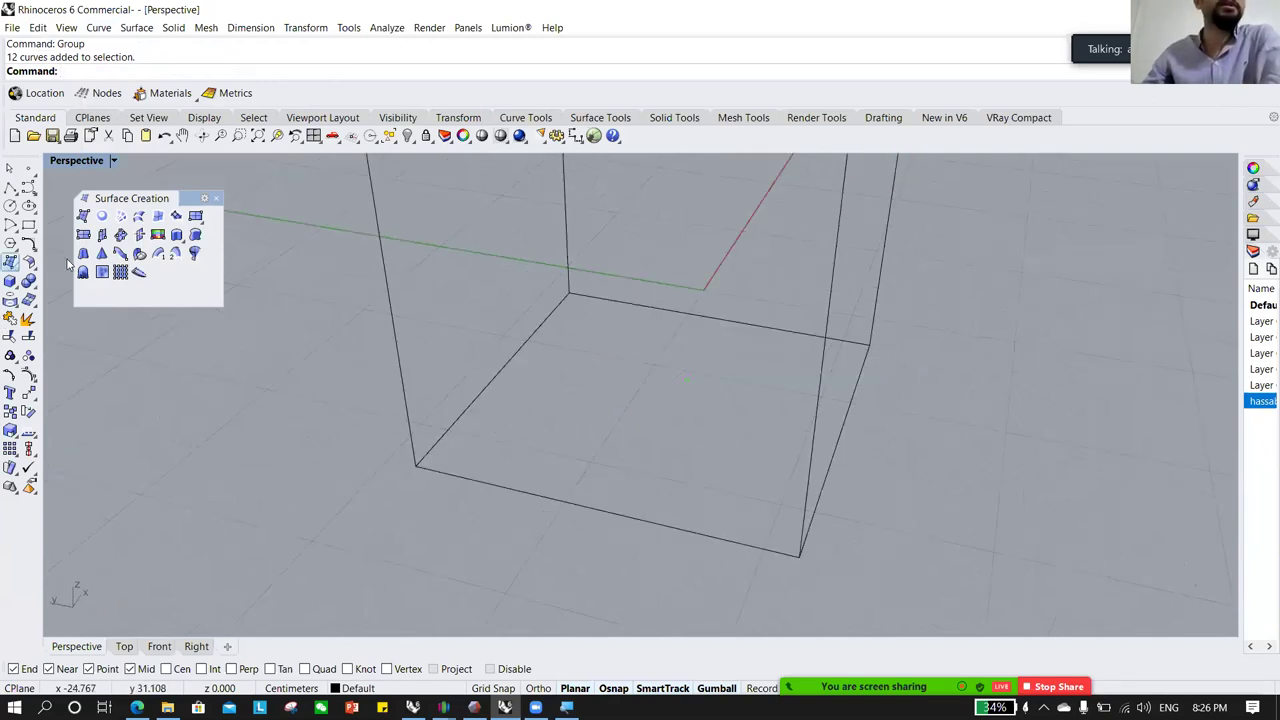
- Draw a corner-to-corner plane, undo it, and restart with the first corner at the floor's back-left
left_click(195, 216)
right_click_drag(646, 420, 621, 435)
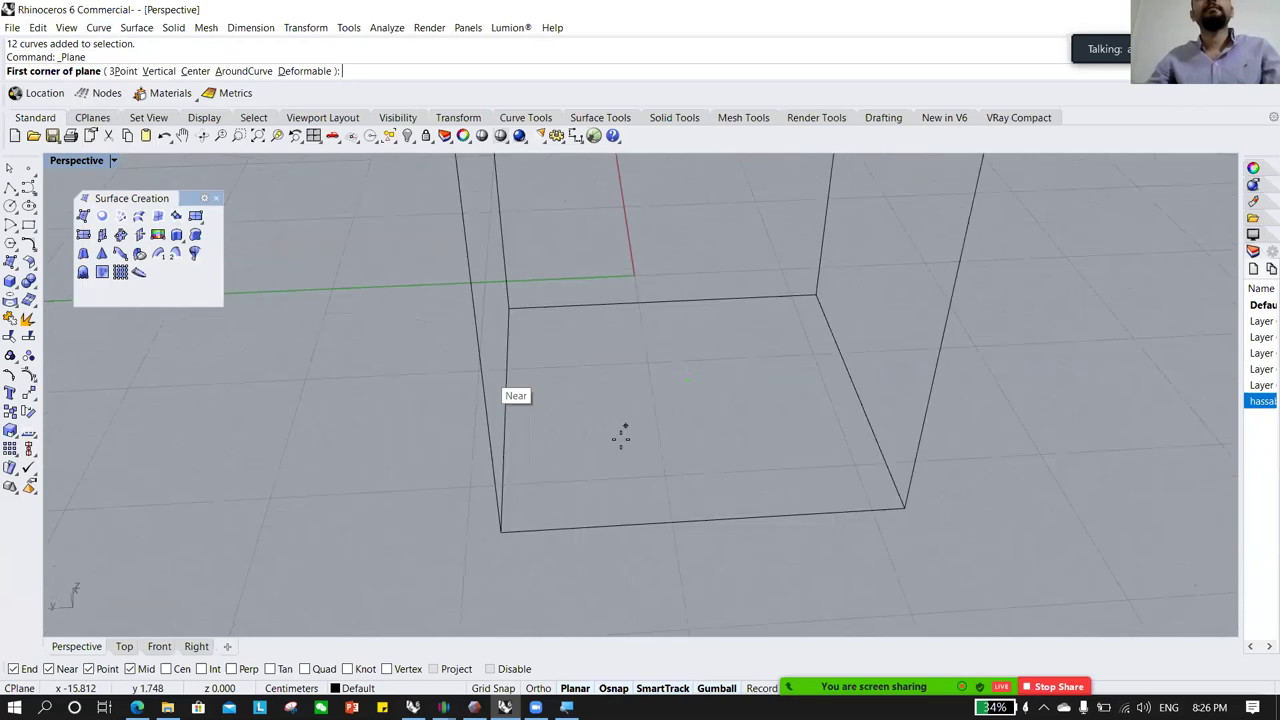
right_click_drag(574, 293, 551, 294)
left_click(552, 306)
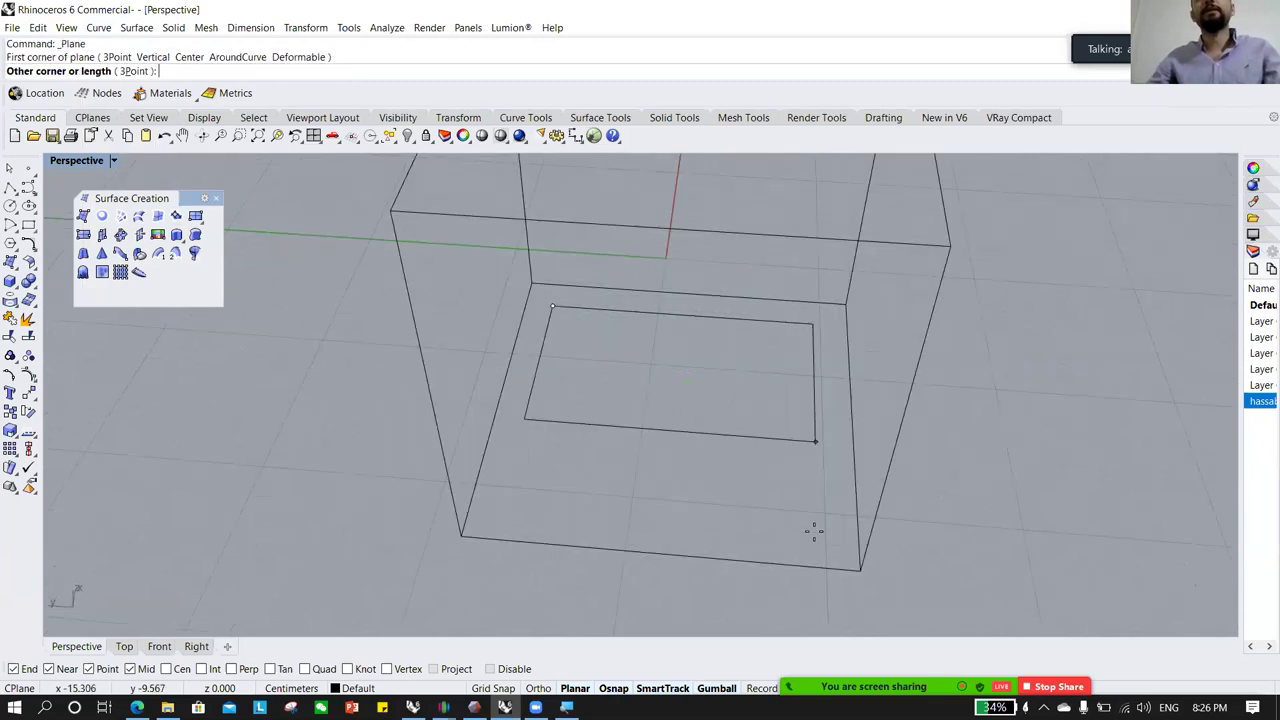
left_click(821, 535)
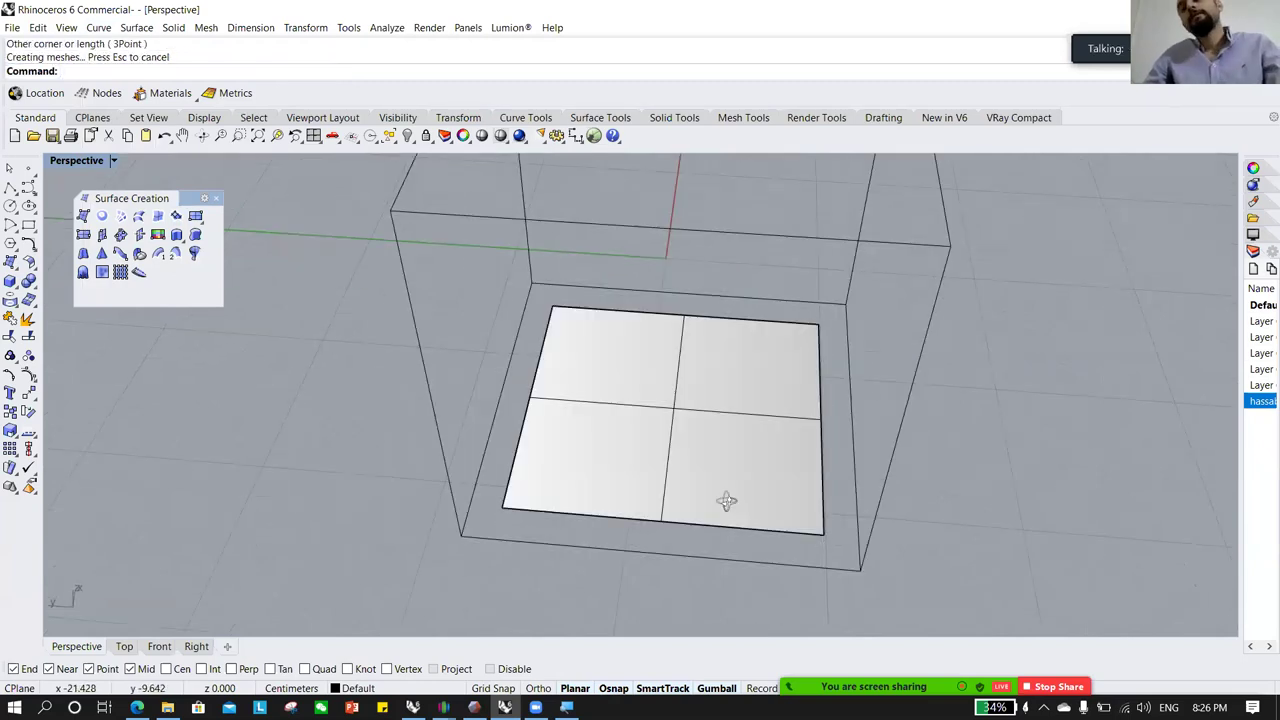
right_click_drag(722, 487, 450, 480)
key("ctrl+z")
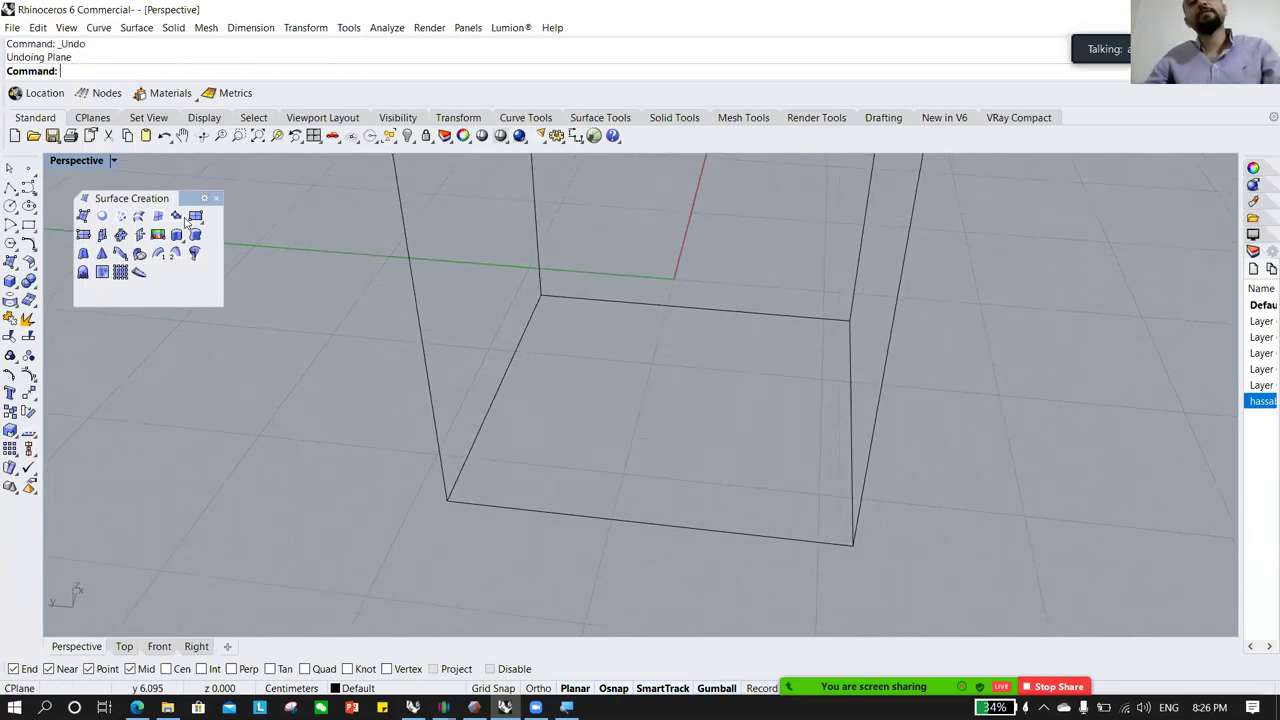
left_click(143, 208)
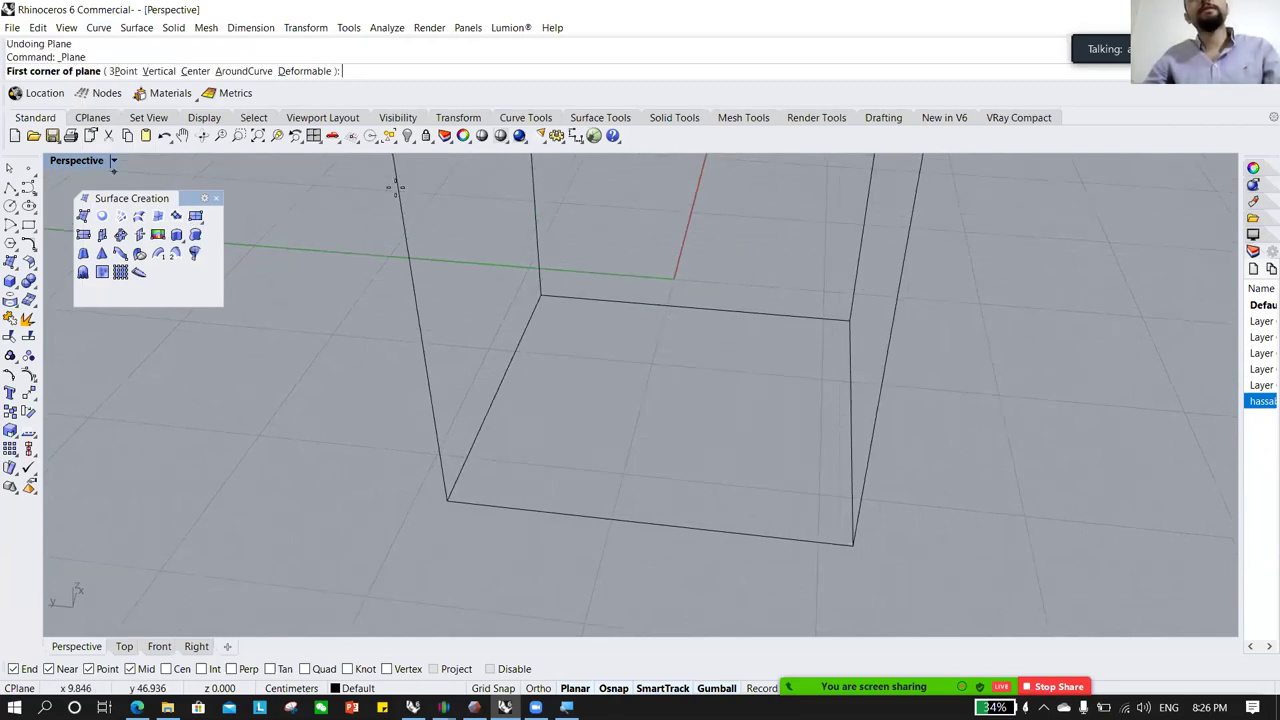
left_click(551, 308)
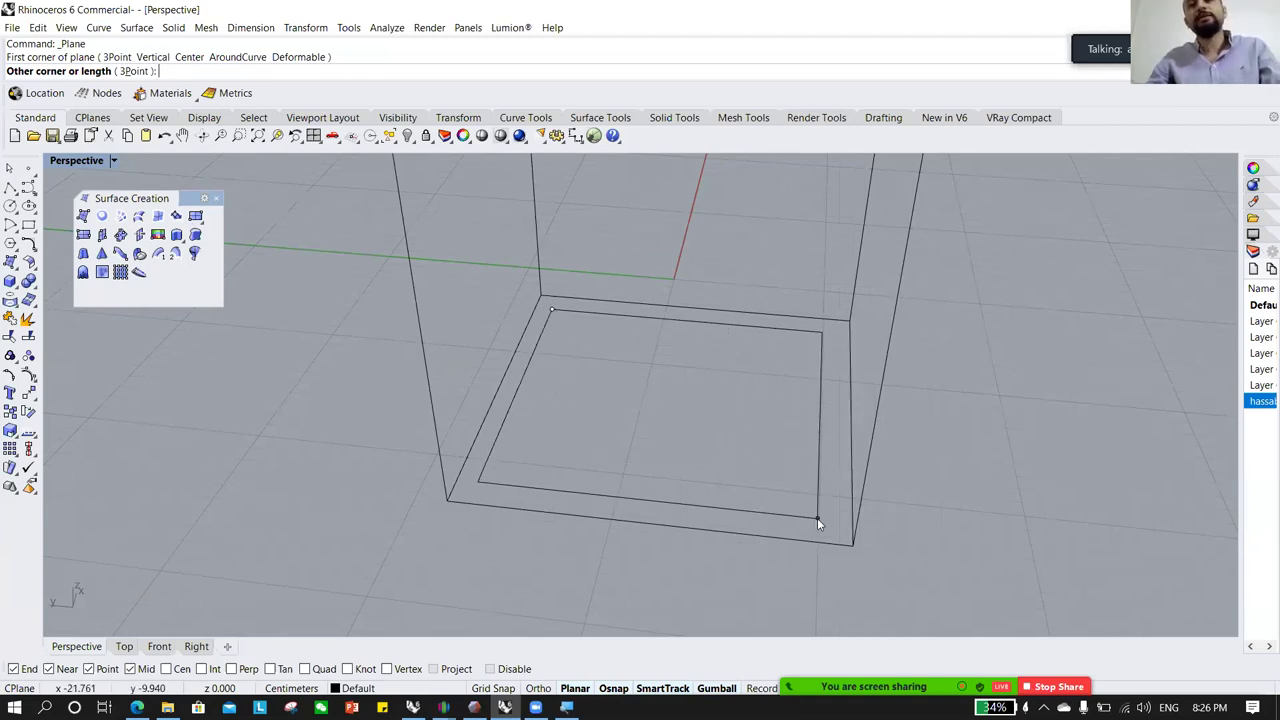
- Place the plane's opposite corner near the floor's front-right and select the new surface
left_click(818, 518)
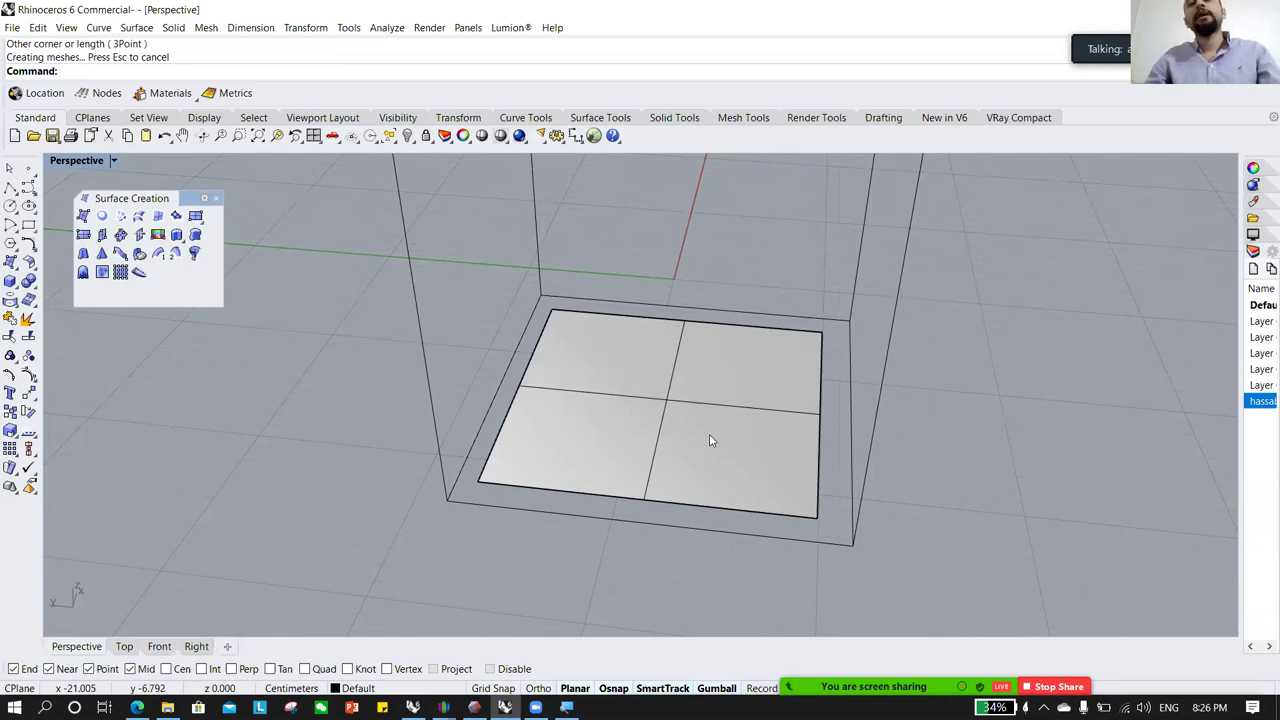
left_click(611, 480)
mouse_move(430, 472)
right_mouse_down()
mouse_move(683, 440)
mouse_move(658, 445)
right_mouse_up()
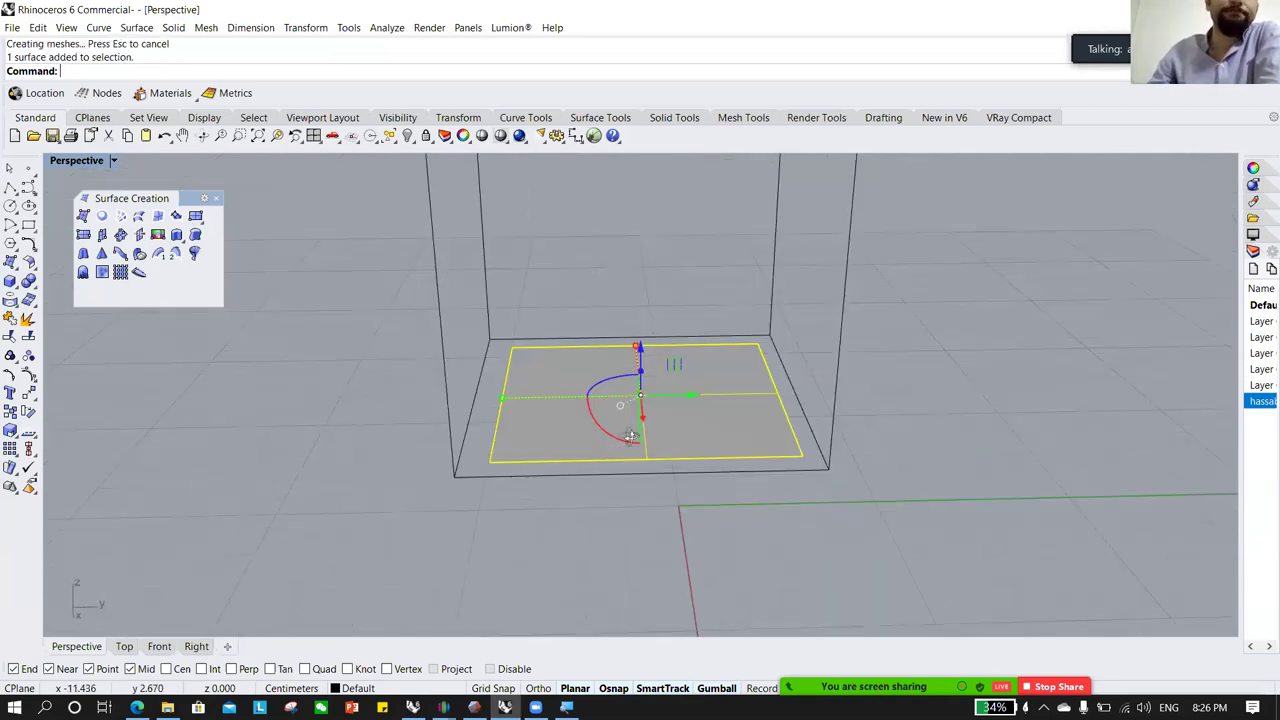
key("Right")
key("Right")
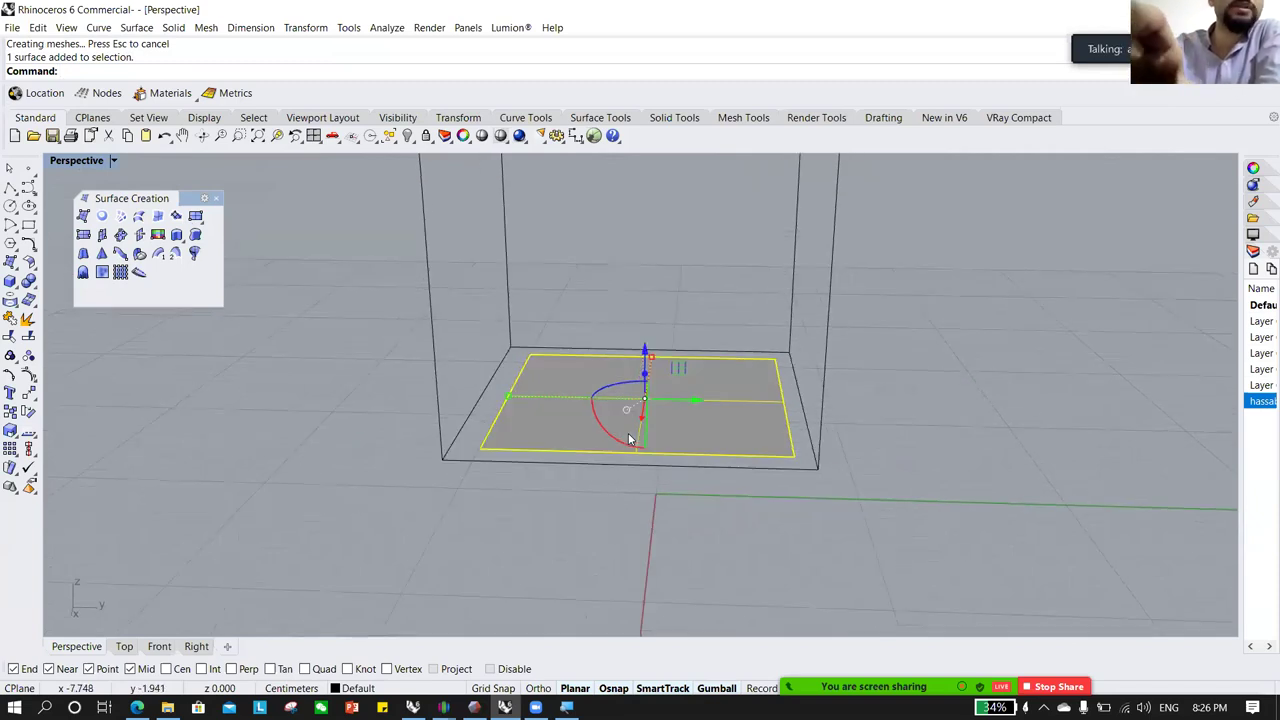
- Show the plane's control points with F10 and raise two opposite corners
key("F10")
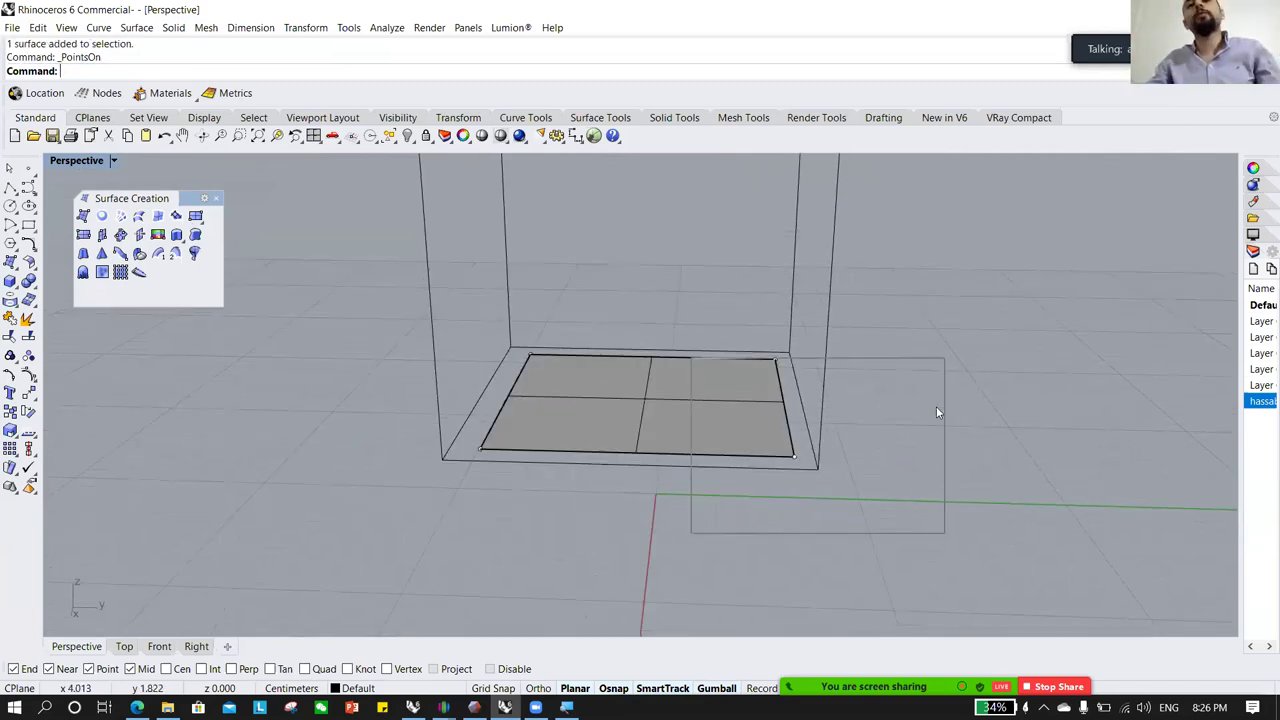
left_click(632, 381)
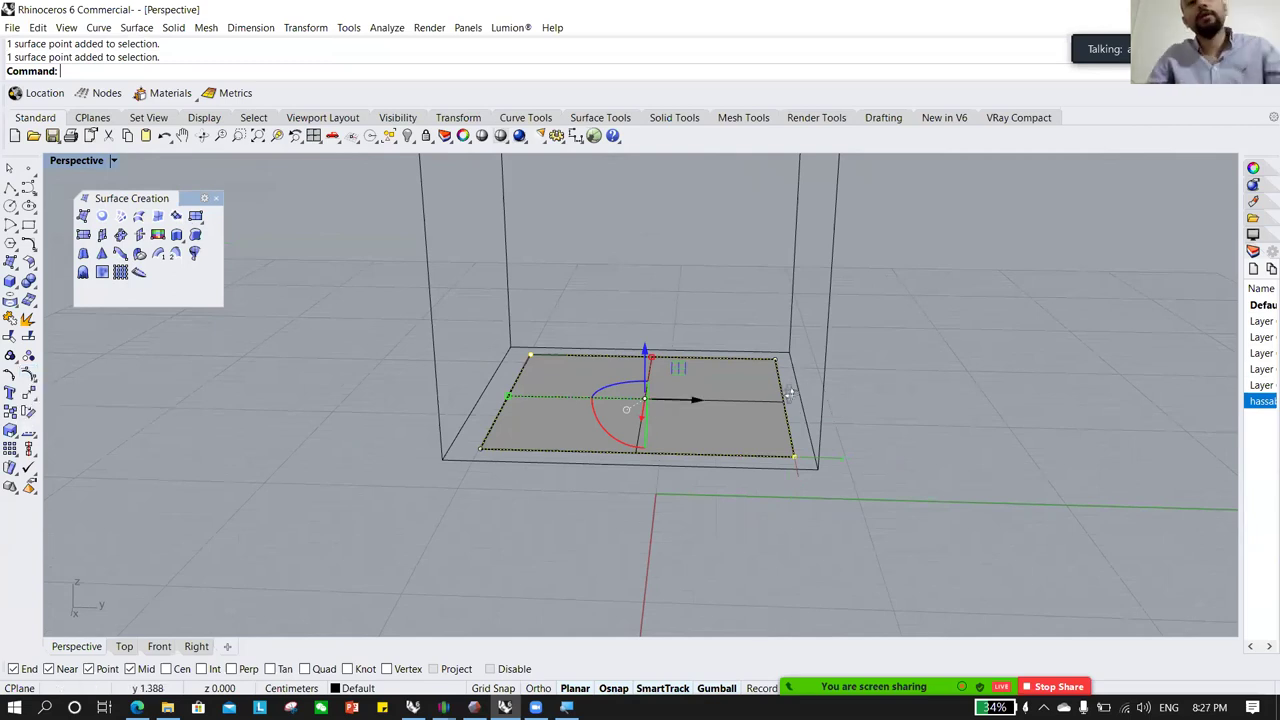
right_click_drag(755, 401, 713, 425)
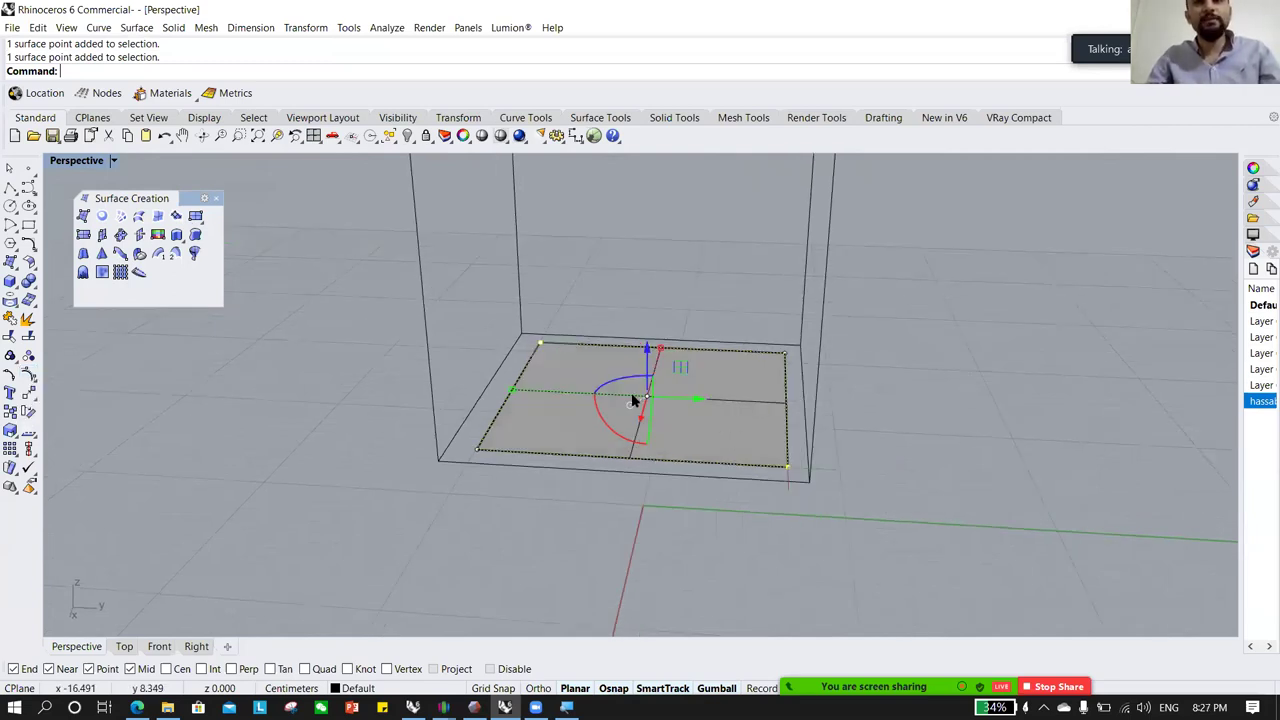
left_click_drag(648, 352, 650, 290)
mouse_move(925, 333)
right_mouse_down()
mouse_move(719, 339)
mouse_move(766, 351)
mouse_move(737, 522)
mouse_move(815, 425)
mouse_move(694, 465)
right_mouse_up()
- Undo the corner lift, select the flat surface and enter Rebuild
key("ctrl+z")
key("ctrl+z")
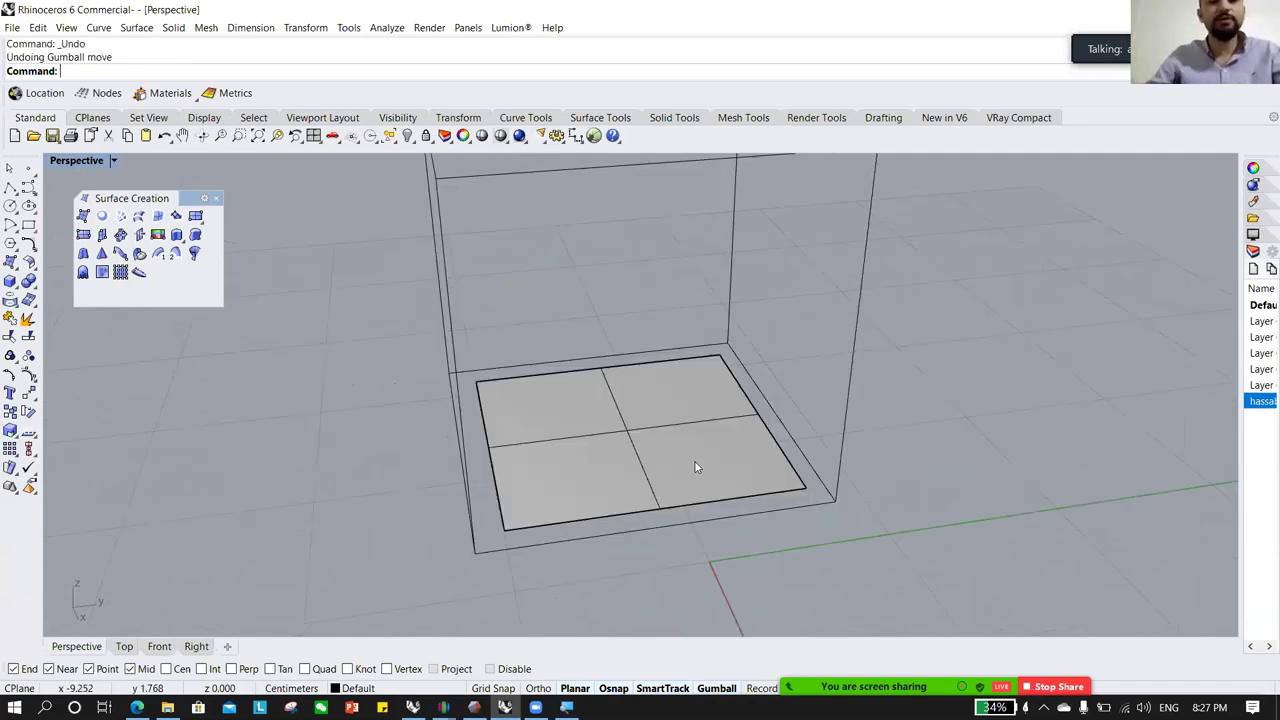
left_click(697, 467)
type("Rebuild")
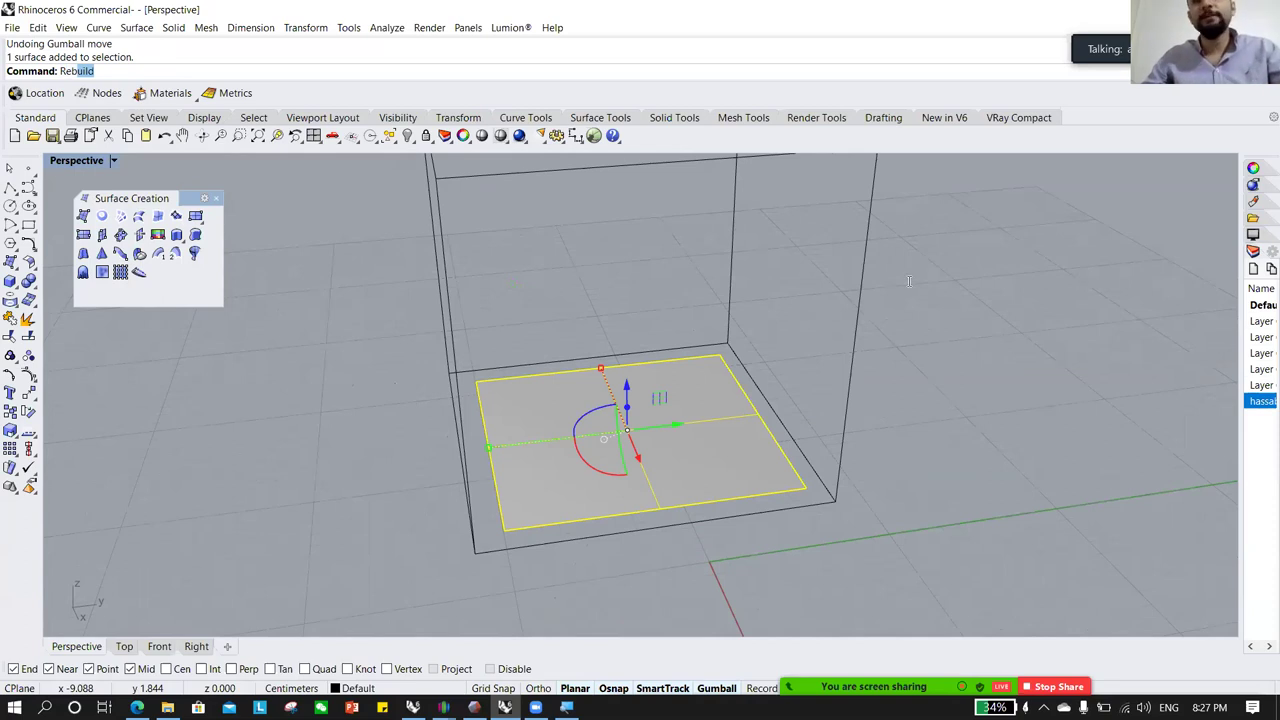
- Rebuild the plane with U and V point counts of 7 at degree 3
key("Return")
left_click(943, 272)
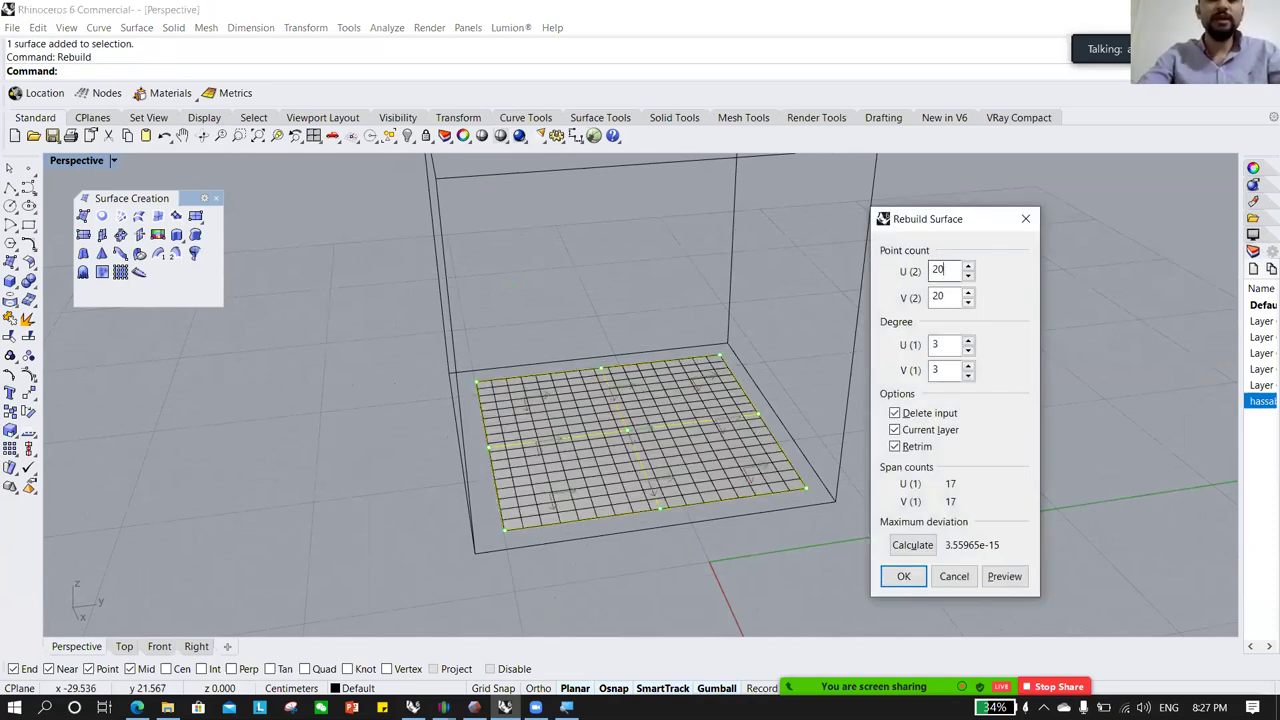
type("7")
key("Tab")
type("7")
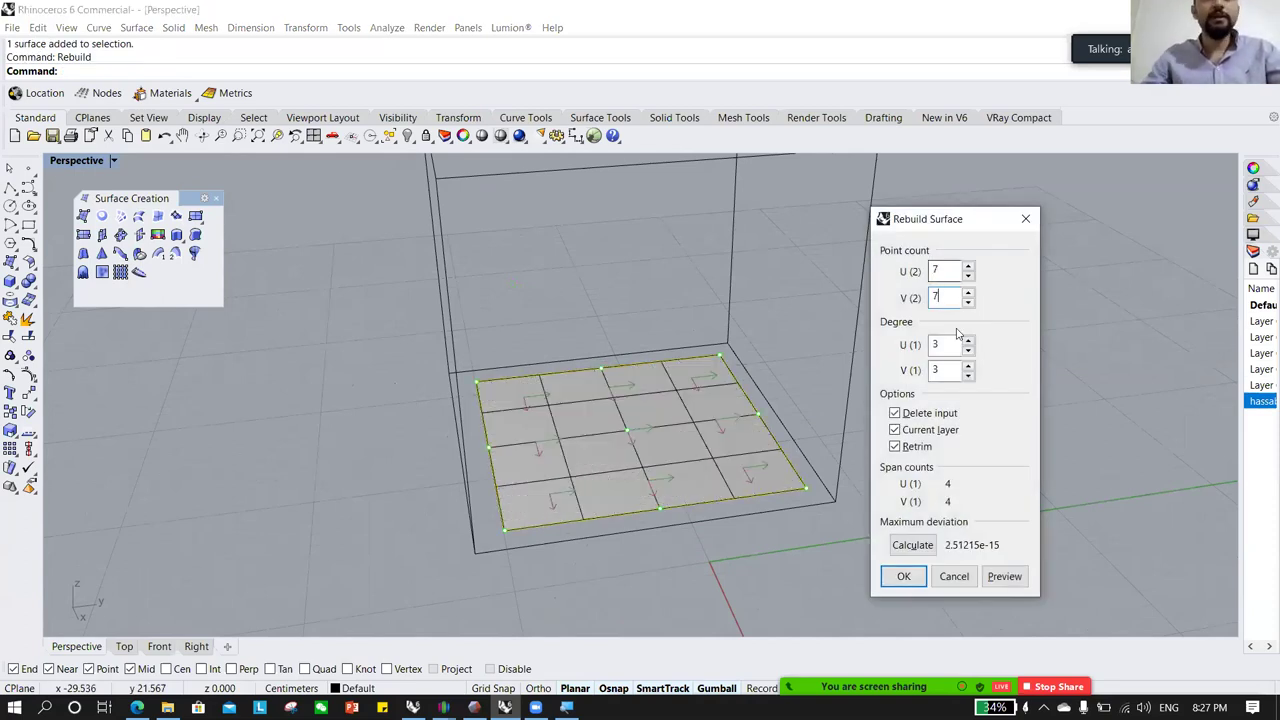
left_click(909, 579)
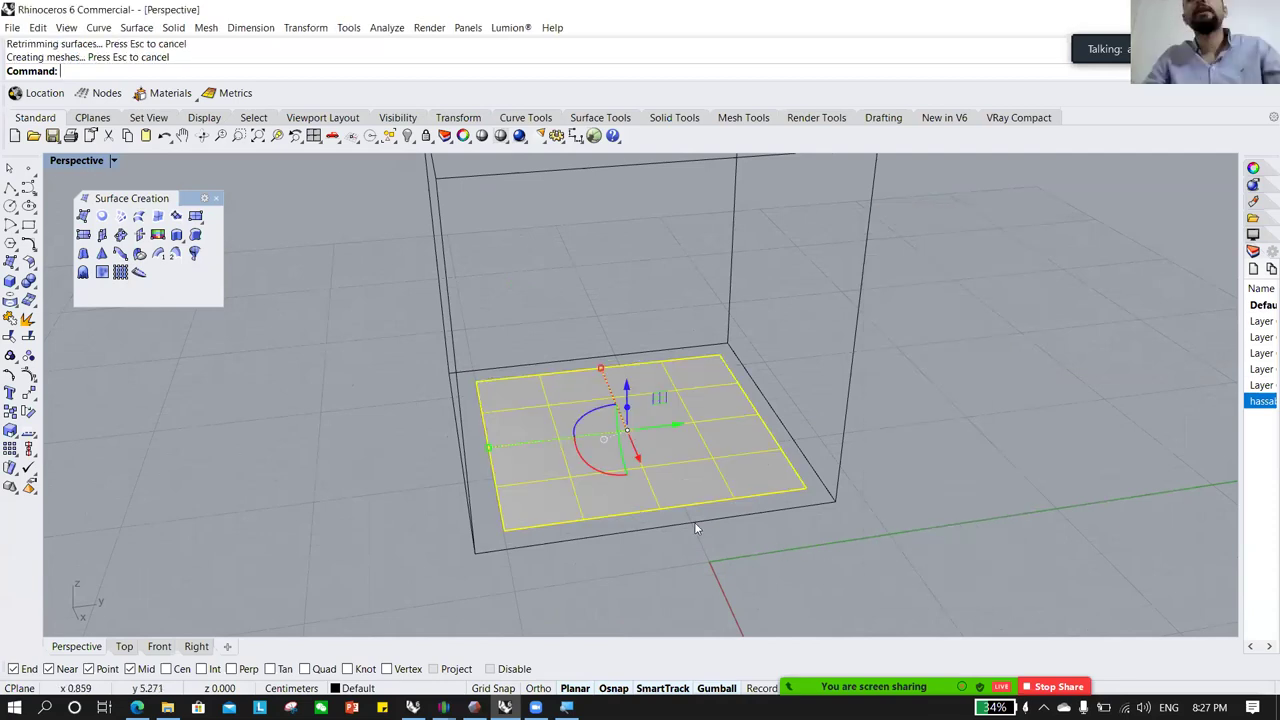
- Show control points and lift the lower-right and upper-left point groups into tall waves
key("F10")
left_click_drag(813, 438, 504, 368)
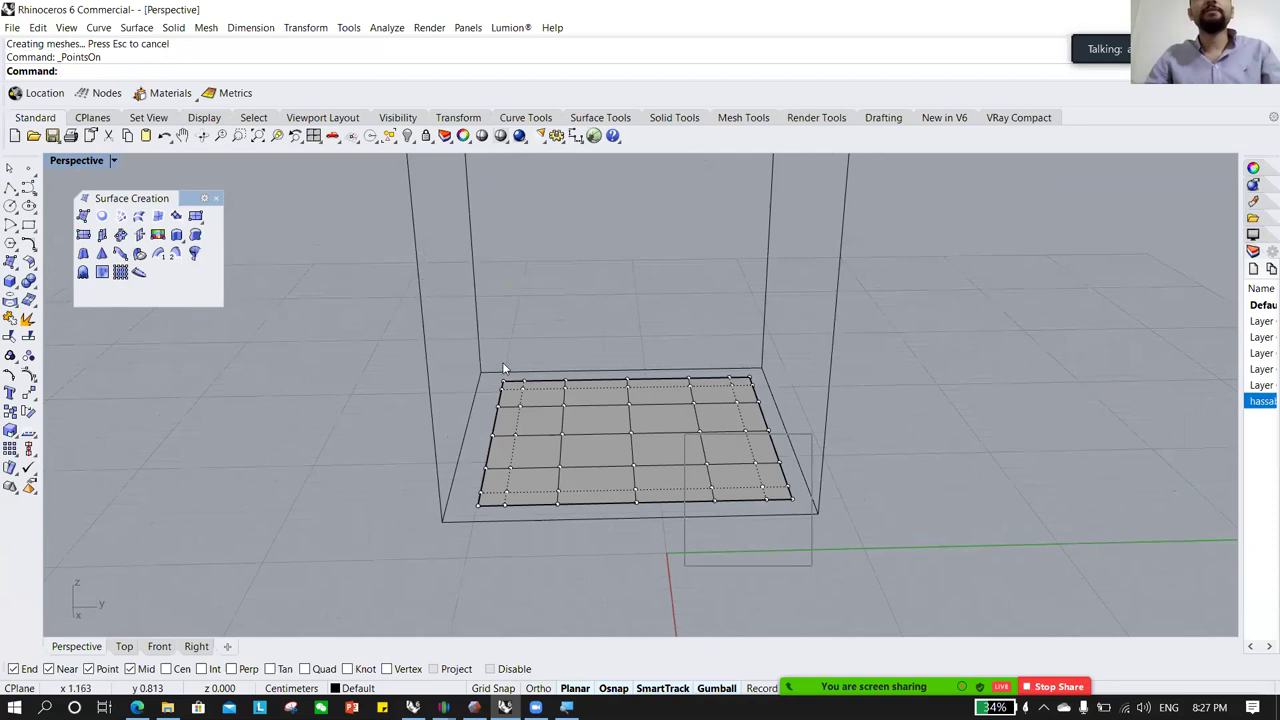
left_click_drag(402, 316, 573, 407, "shift")
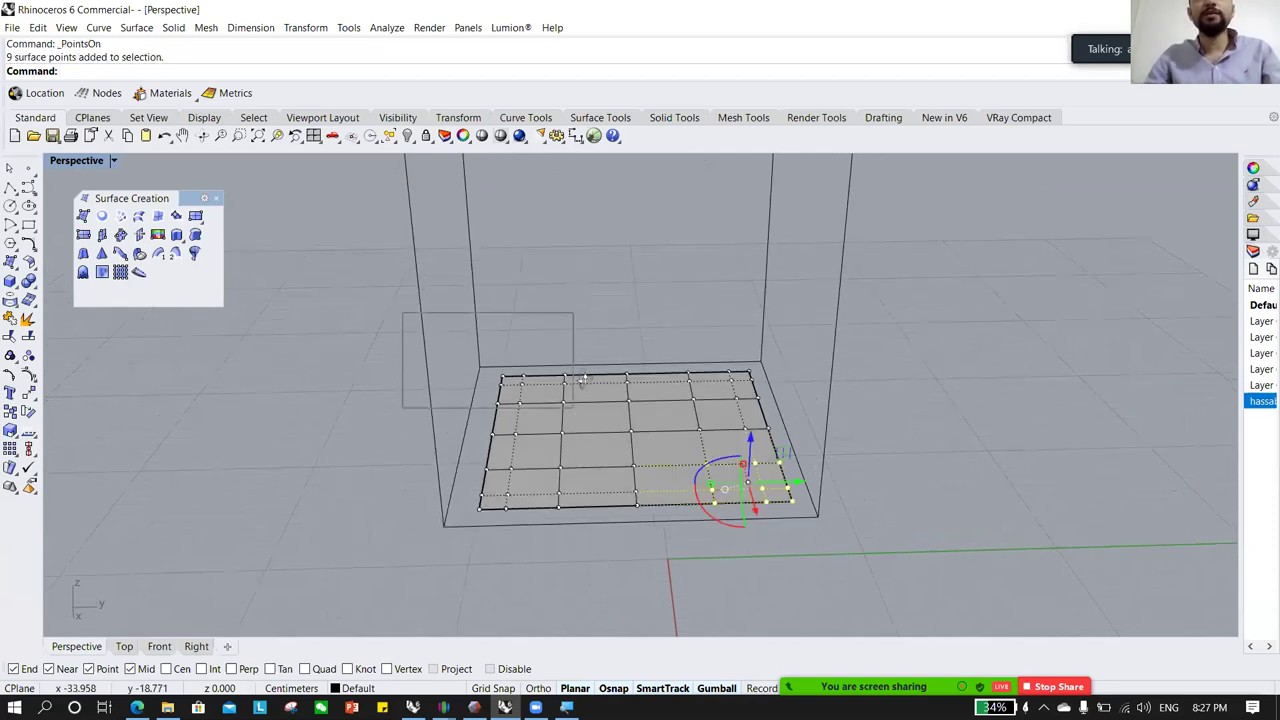
right_click_drag(644, 403, 650, 340)
left_click_drag(709, 447, 710, 338)
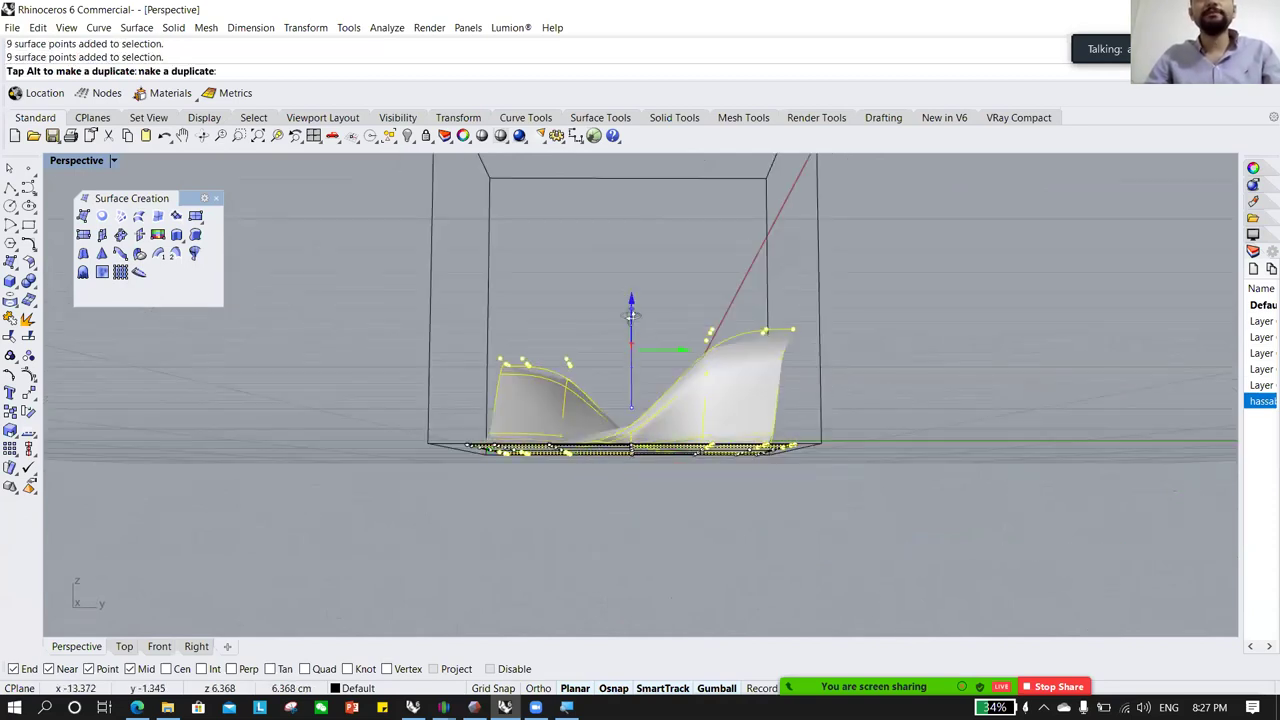
right_click_drag(680, 620, 488, 595)
- Select the bottom-edge and corner control points and raise them into two peaks
left_click_drag(526, 579, 662, 492)
mouse_move(712, 517)
right_mouse_down()
mouse_move(740, 412)
mouse_move(755, 444)
right_mouse_up()
mouse_move(642, 452)
right_mouse_down()
mouse_move(572, 537)
mouse_move(556, 587)
right_mouse_up()
left_click_drag(555, 455, 615, 510)
mouse_move(586, 346)
right_mouse_down()
mouse_move(378, 308)
mouse_move(420, 329)
right_mouse_up()
scroll(574, 418, "up", 3)
scroll(574, 418, "down", 5)
mouse_move(573, 418)
right_mouse_down()
mouse_move(640, 430)
mouse_move(661, 338)
right_mouse_up()
scroll(661, 338, "up", 4)
scroll(657, 317, "up", 1)
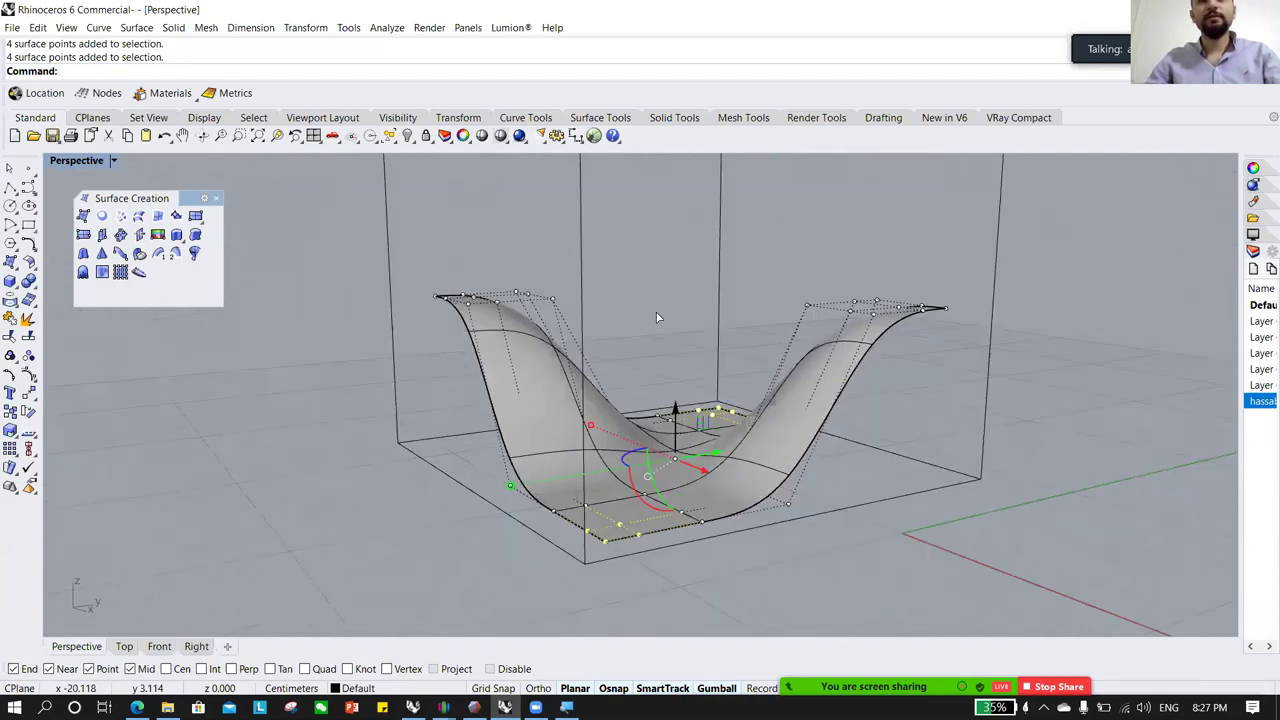
left_click_drag(674, 420, 675, 315)
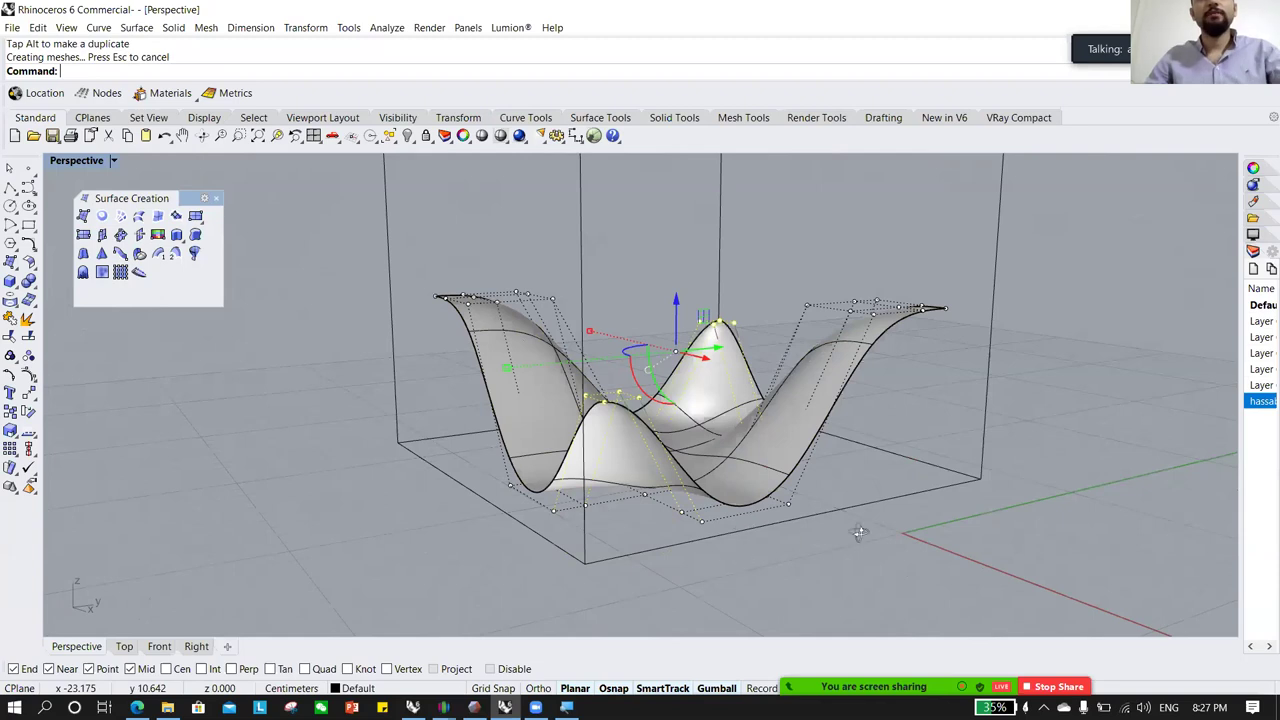
- View the wavy surface from the opposite side and select it
right_click_drag(668, 525, 956, 470)
mouse_move(819, 512)
right_mouse_down()
mouse_move(790, 477)
mouse_move(868, 481)
mouse_move(780, 484)
mouse_move(786, 443)
right_mouse_up()
left_click(1008, 418)
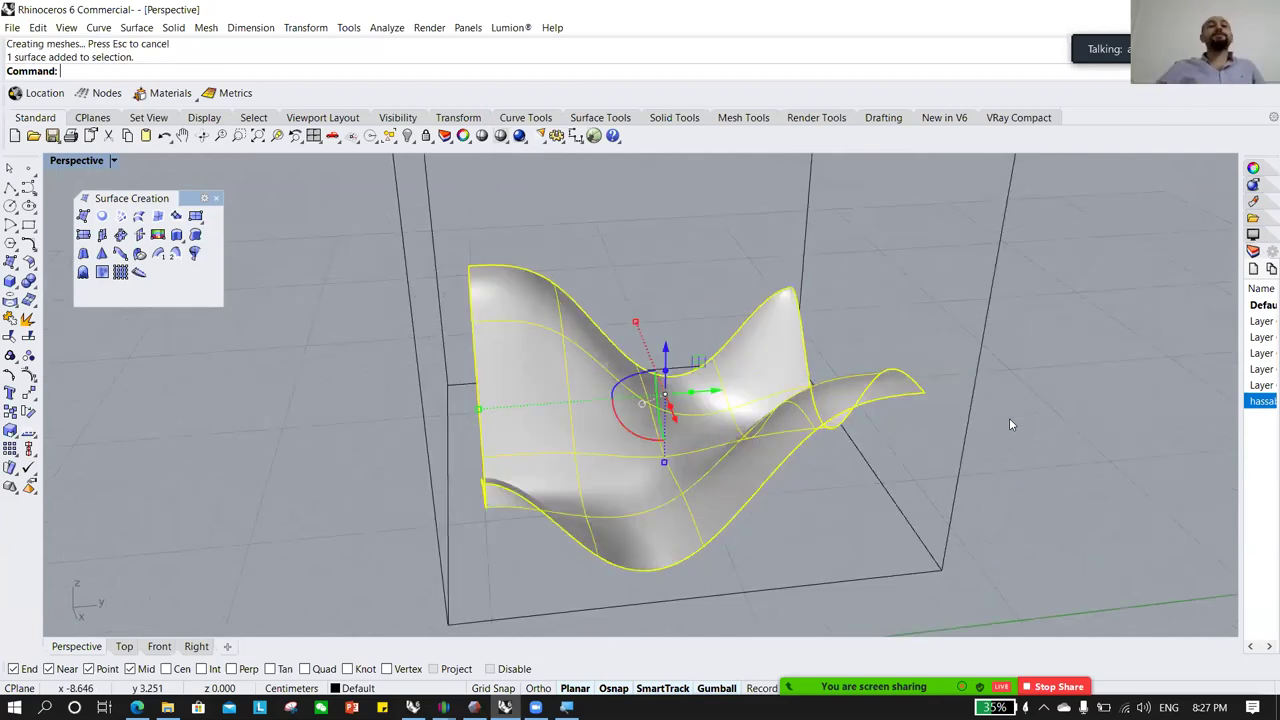
- Orbit and zoom in so the wavy surface fills Perspective from a low, front-on angle
key("Home")
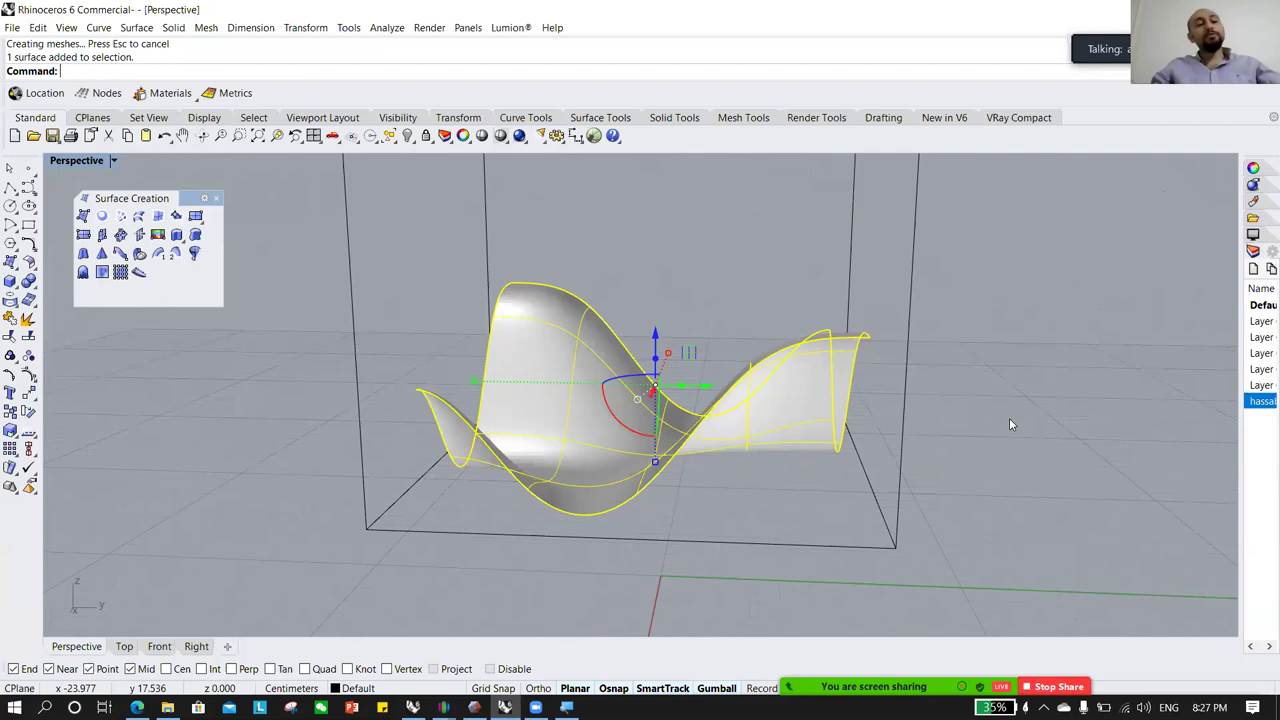
mouse_move(975, 477)
right_mouse_down()
mouse_move(660, 525)
mouse_move(836, 431)
mouse_move(677, 503)
mouse_move(870, 288)
mouse_move(901, 328)
mouse_move(781, 384)
right_mouse_up()
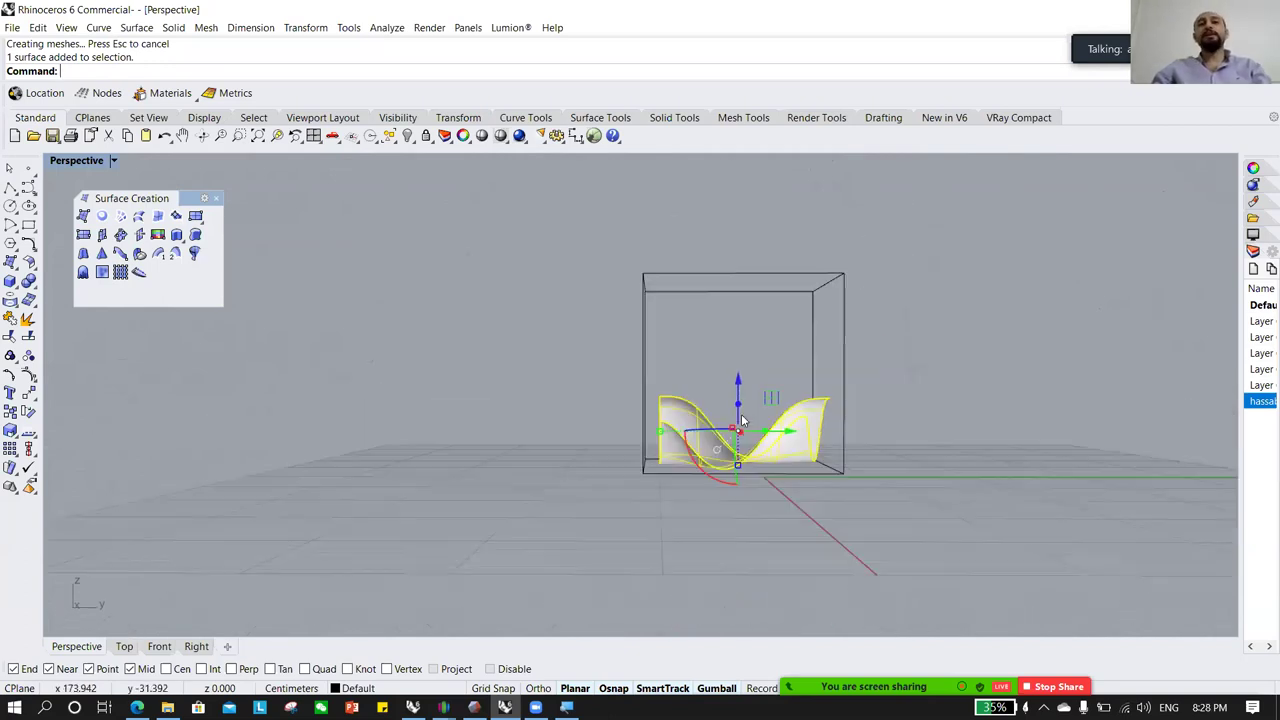
scroll(781, 384, "up", 3)
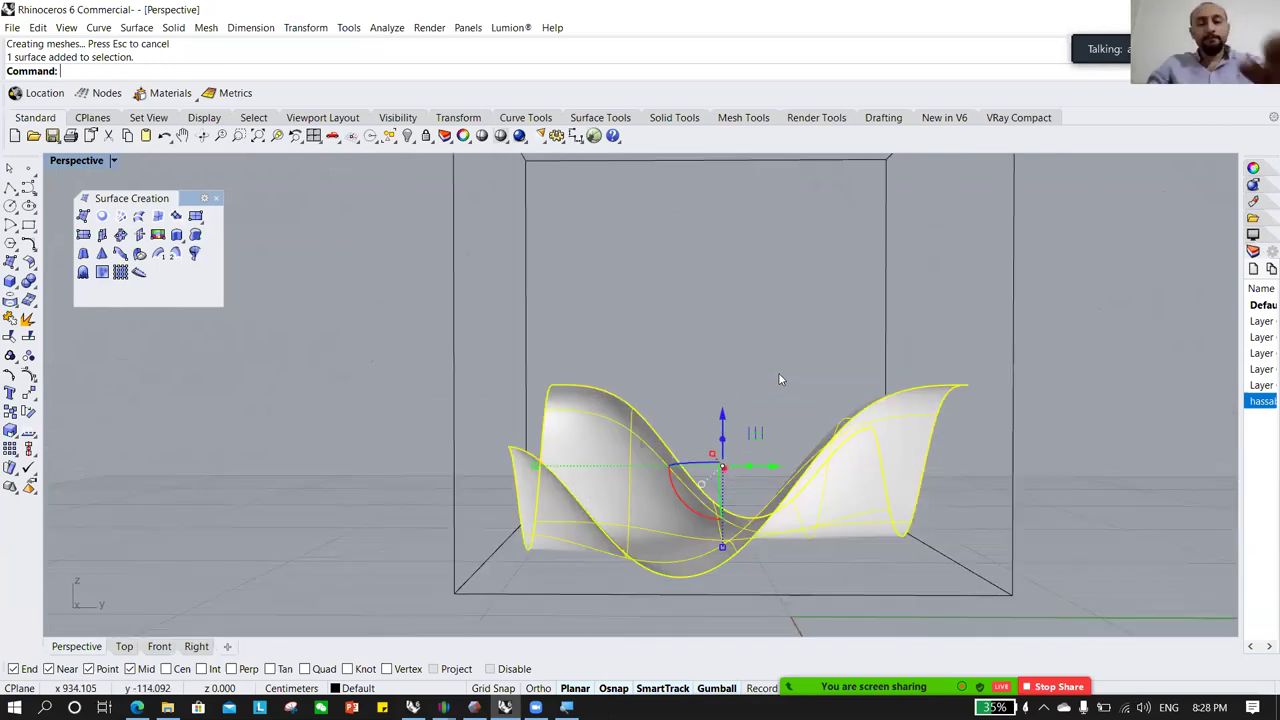
scroll(738, 367, "up", 2)
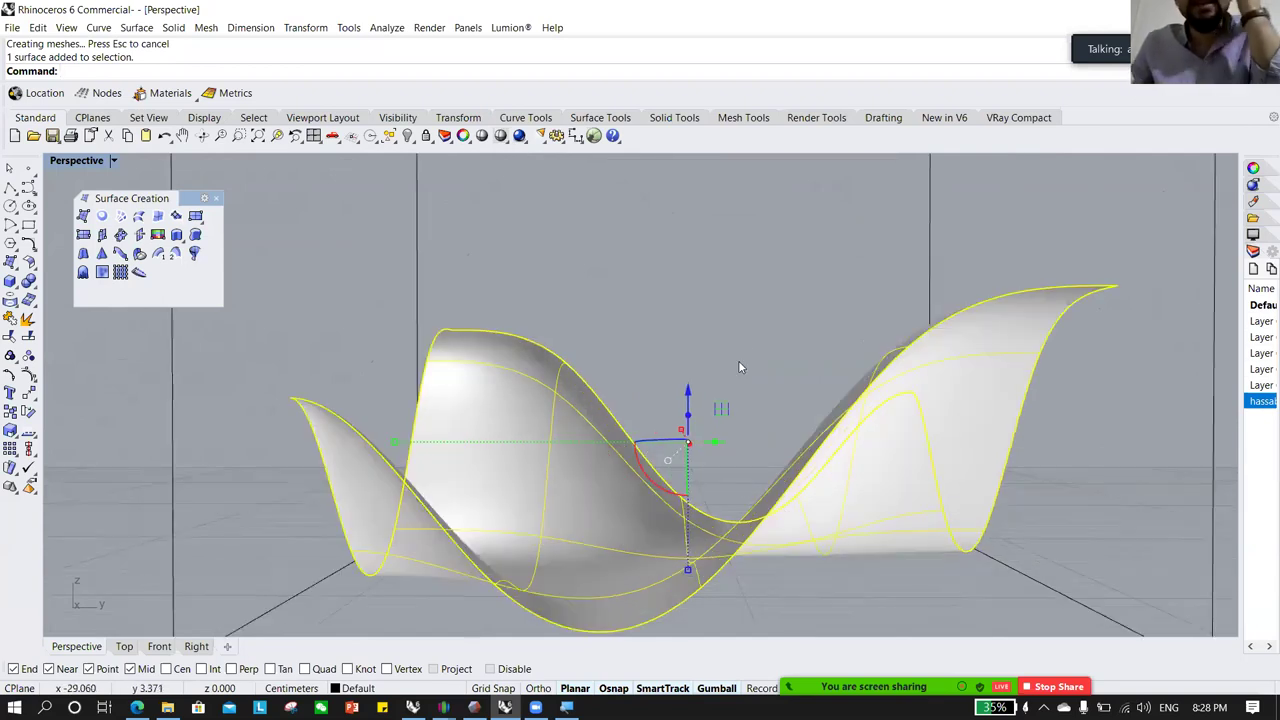
scroll(776, 460, "up", 1)
- Reselect the wavy surface and turn on Windows Magnifier
key("Escape")
left_click(392, 578)
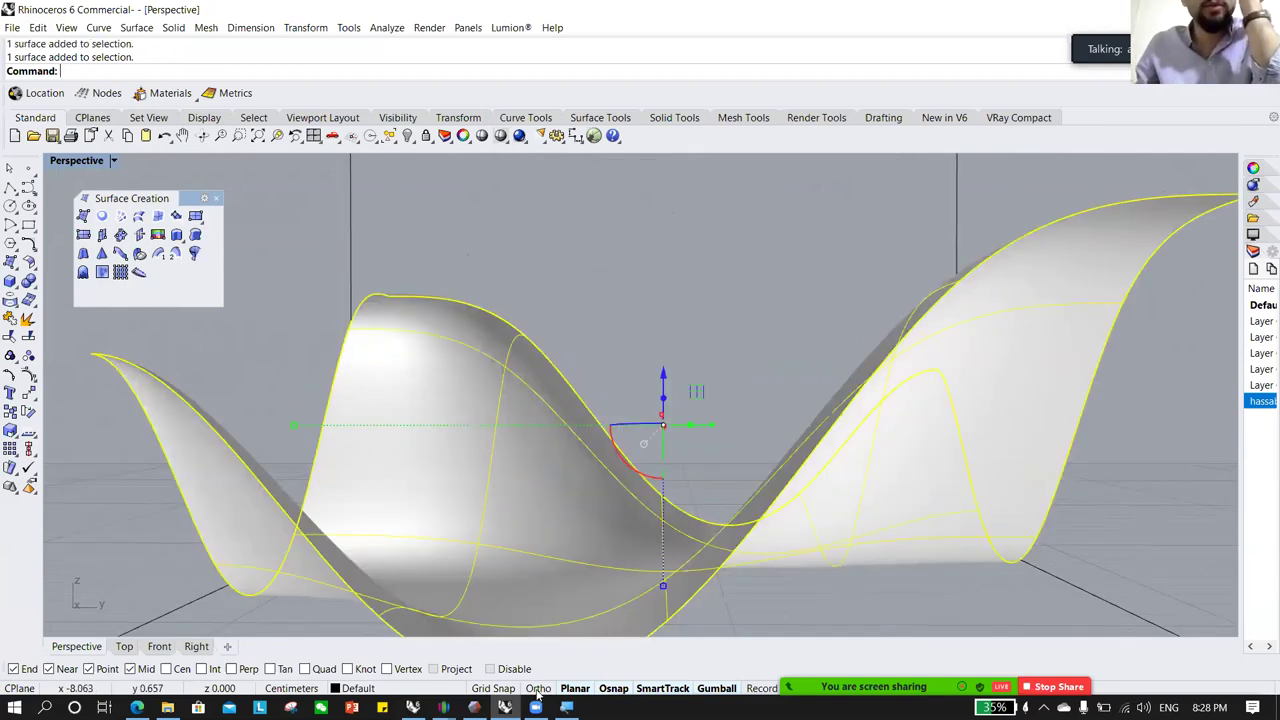
key("super+plus")
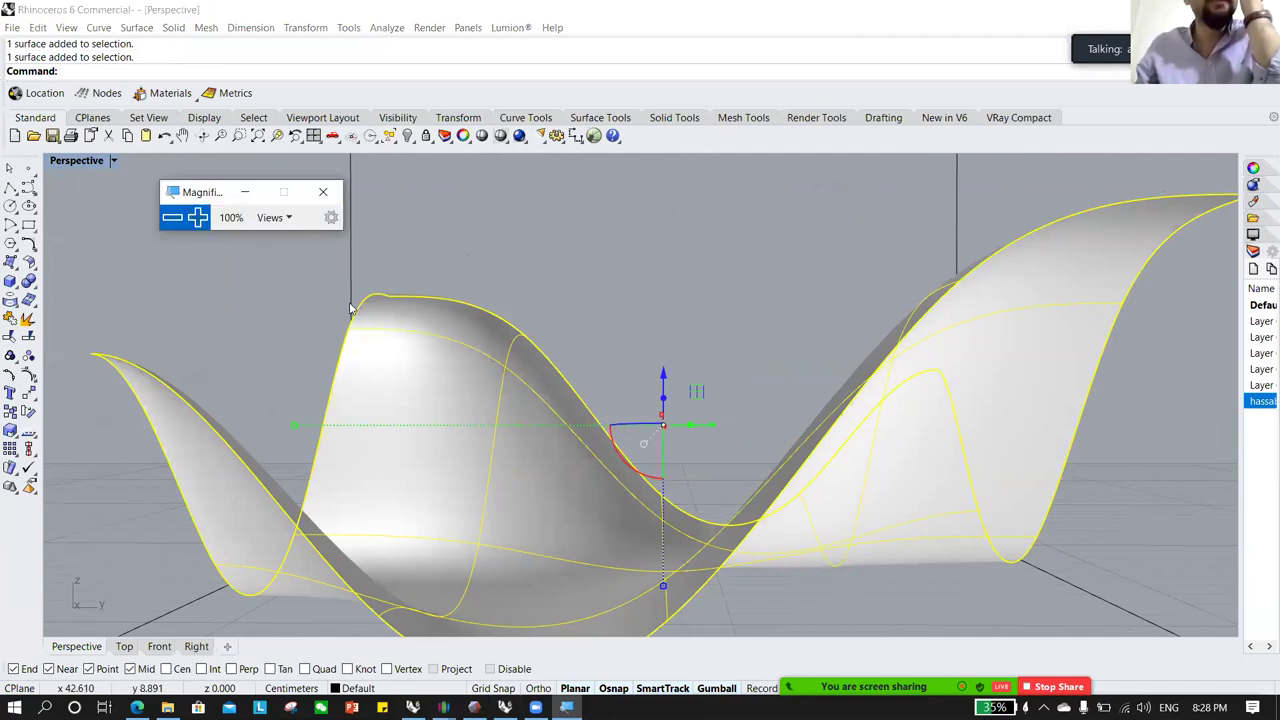
key("super+plus")
left_click(58, 63)
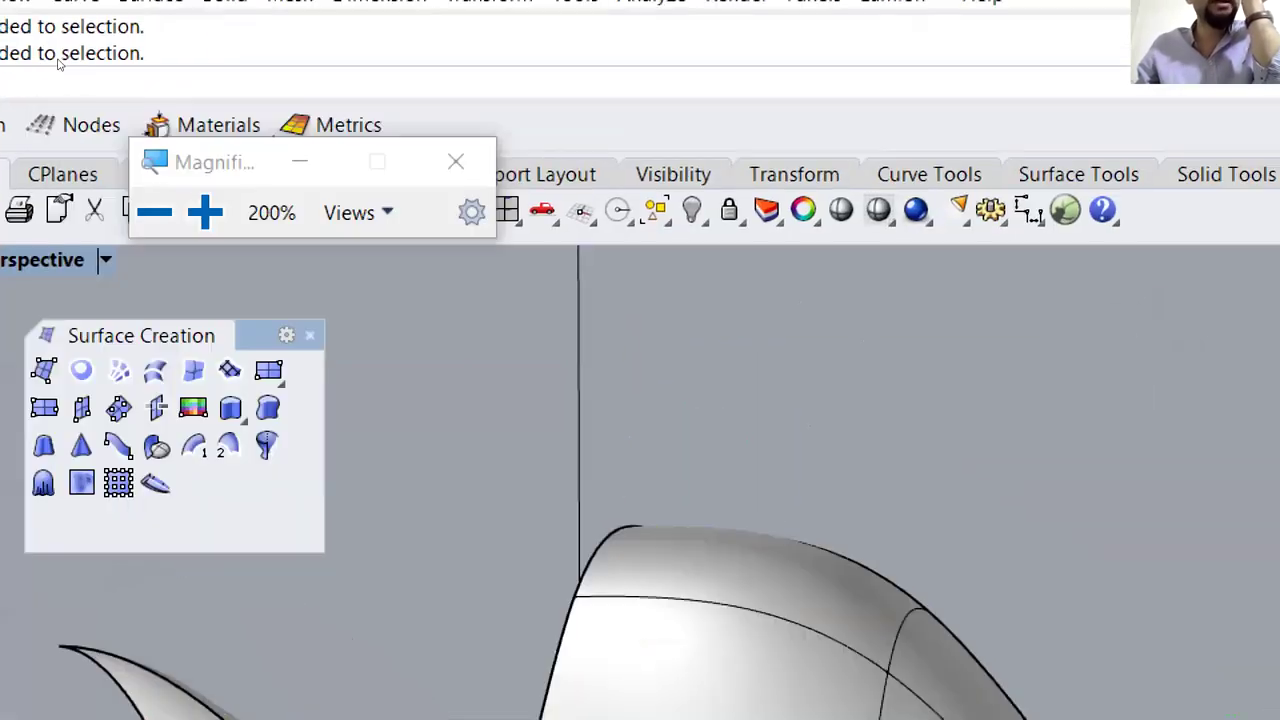
triple_click(128, 94)
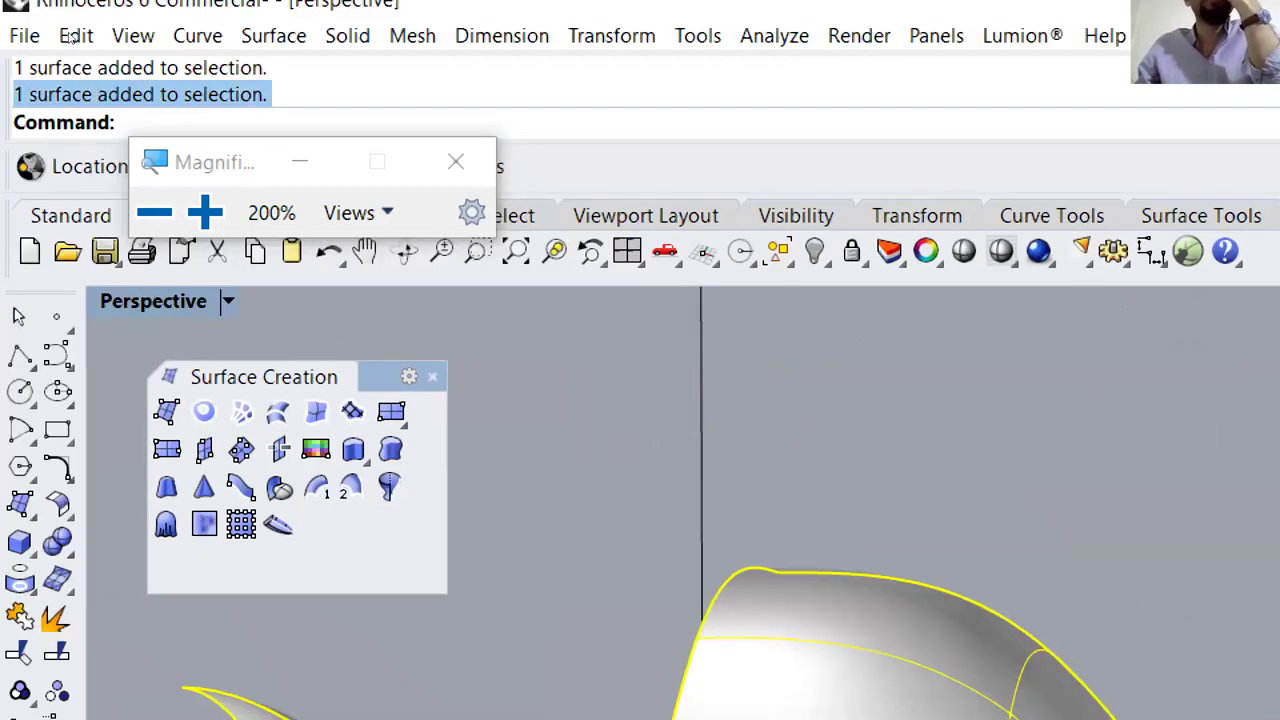
left_click_drag(946, 657, 694, 200)
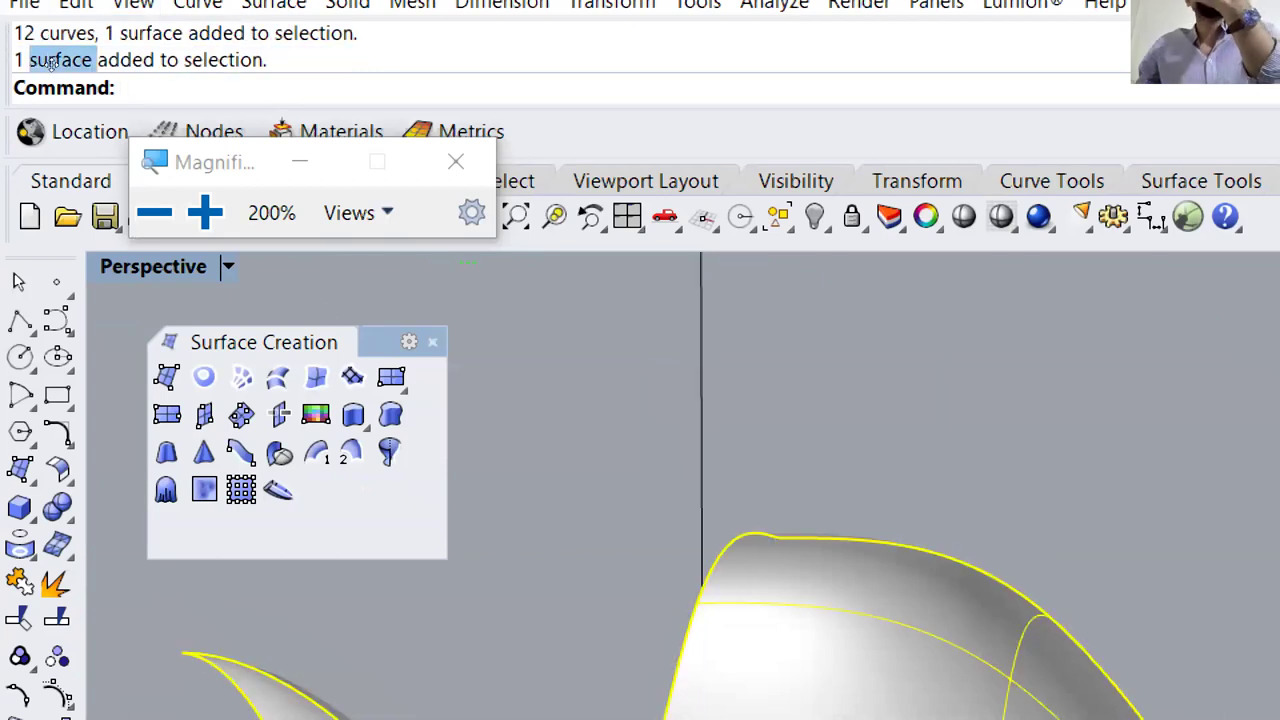
triple_click(46, 58)
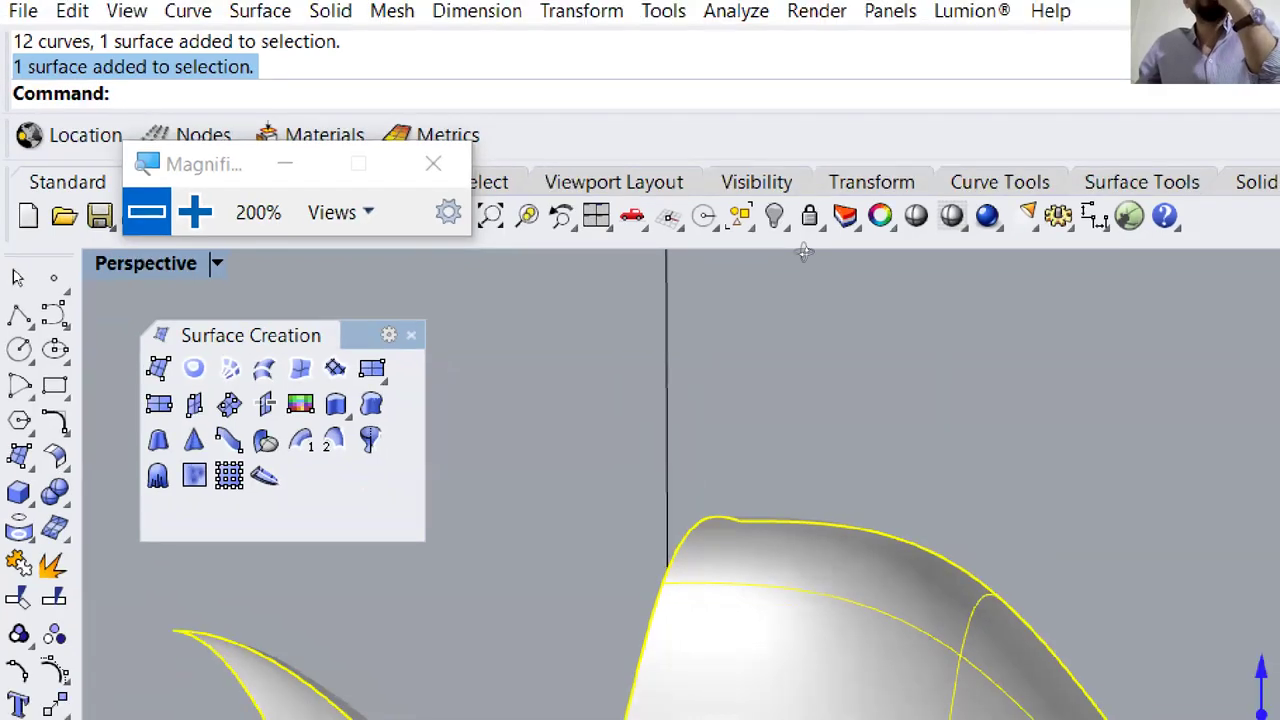
key("super+minus")
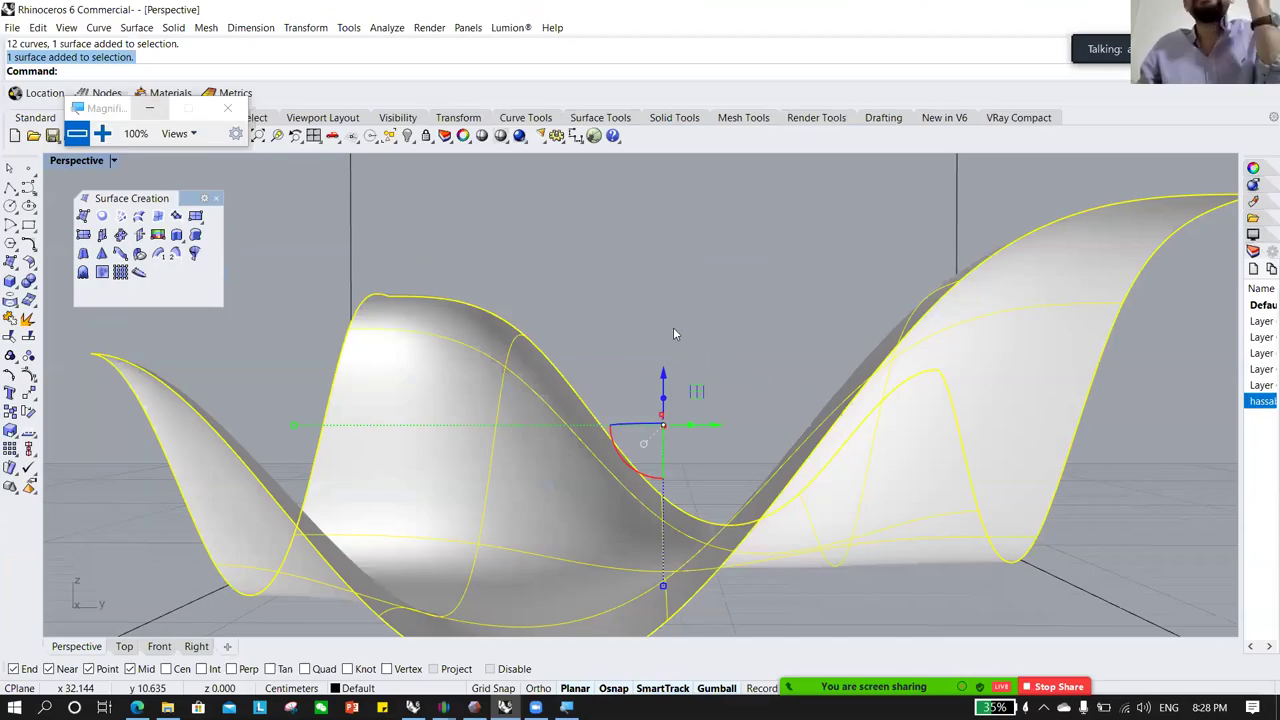
- Deselect the wavy surface, then orbit and zoom to inspect it from several sides
right_click_drag(1062, 391, 1009, 370)
scroll(1008, 370, "up", 2)
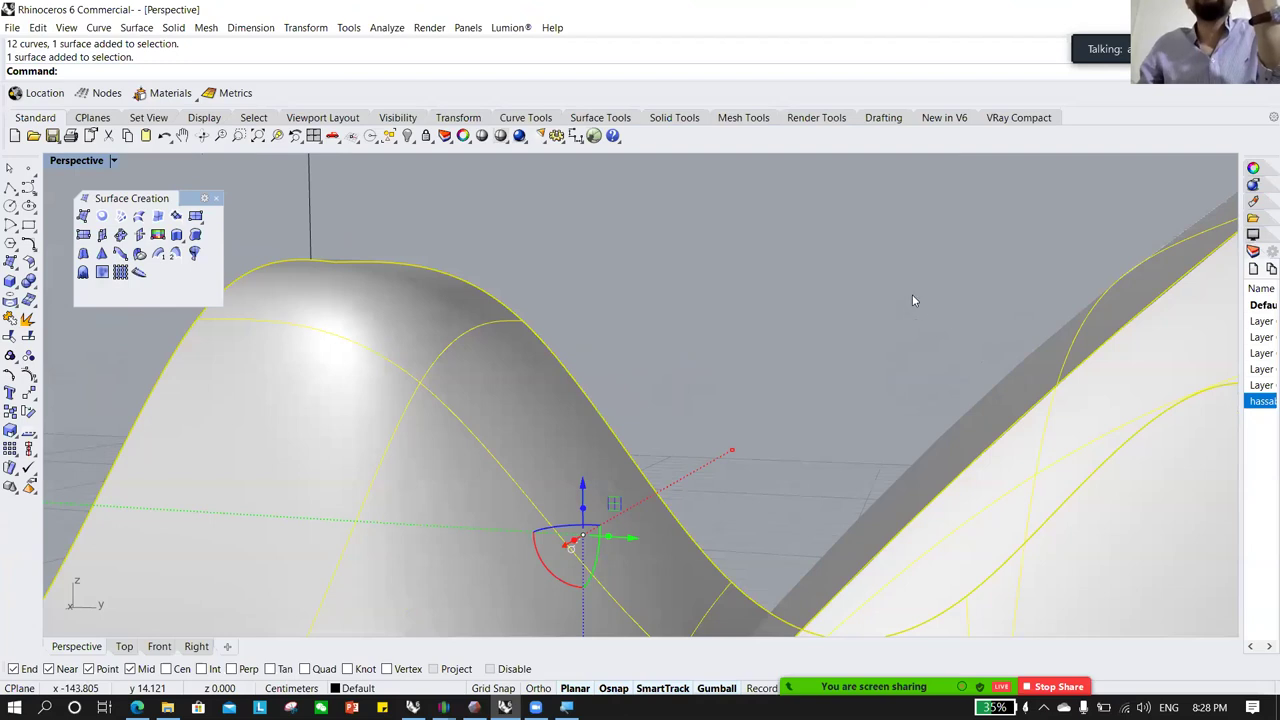
scroll(912, 294, "down", 3)
left_click(899, 313)
mouse_move(899, 313)
right_mouse_down()
mouse_move(893, 371)
mouse_move(788, 385)
mouse_move(711, 415)
mouse_move(617, 380)
right_mouse_up()
right_click_drag(838, 423, 726, 418)
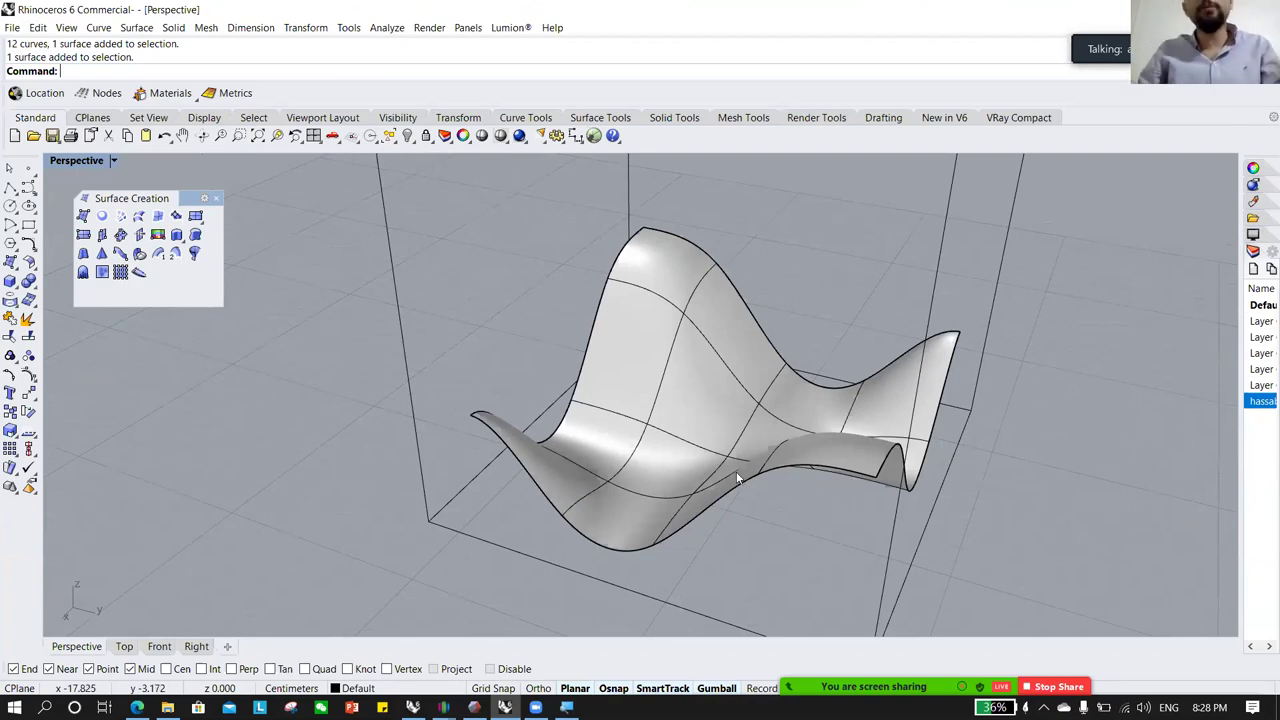
- Move to a frontal view looking along the folds and select the wavy surface
key("Home")
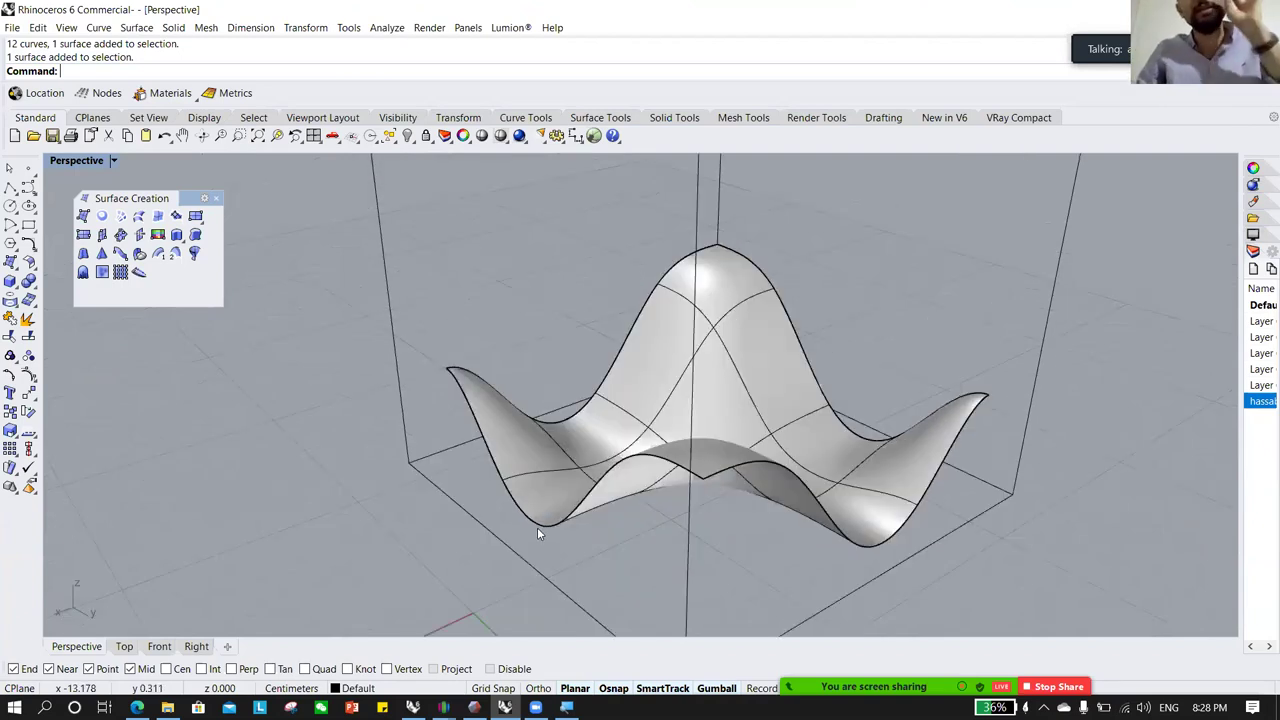
scroll(538, 534, "up", 5)
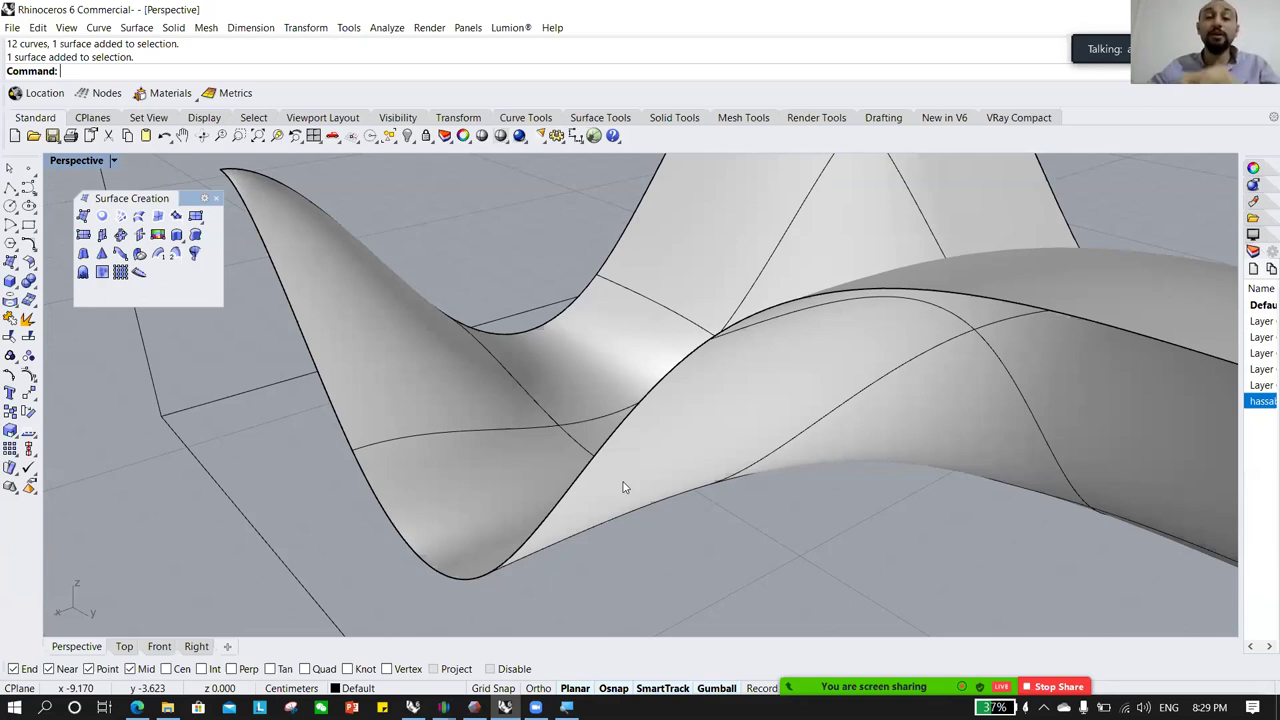
right_click_drag(611, 469, 683, 489)
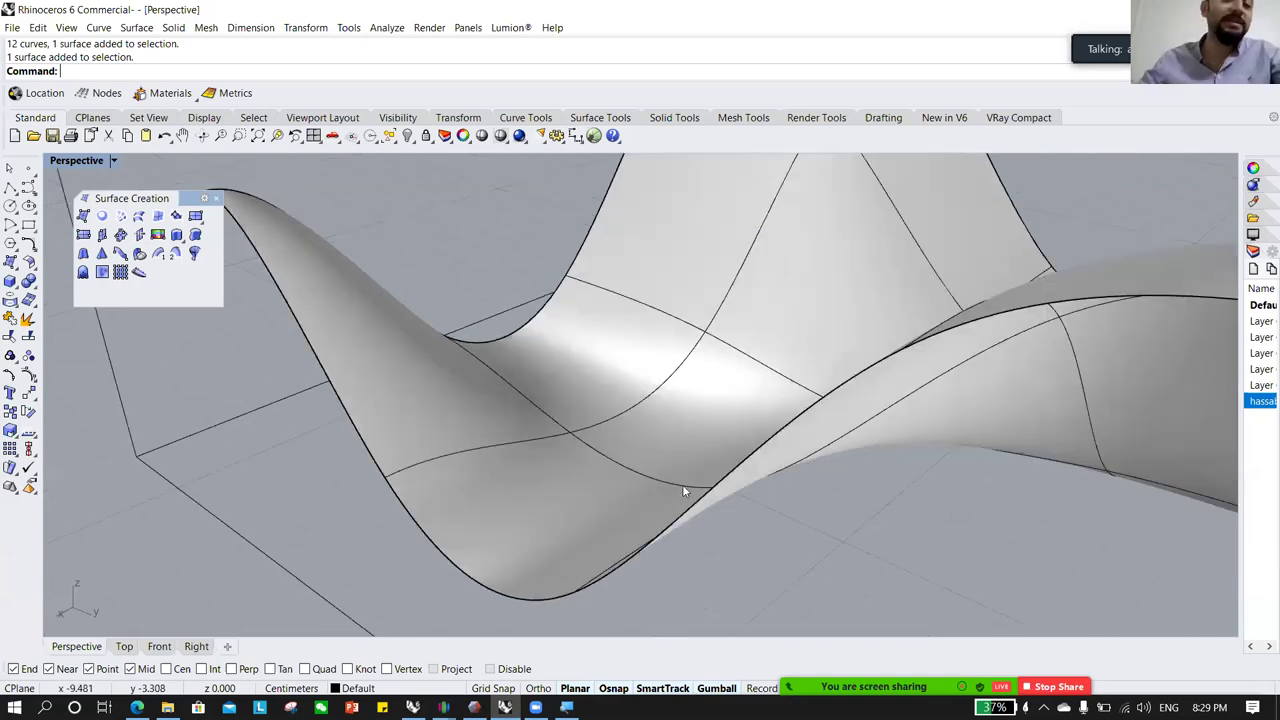
scroll(683, 489, "up", 1)
left_click(683, 490)
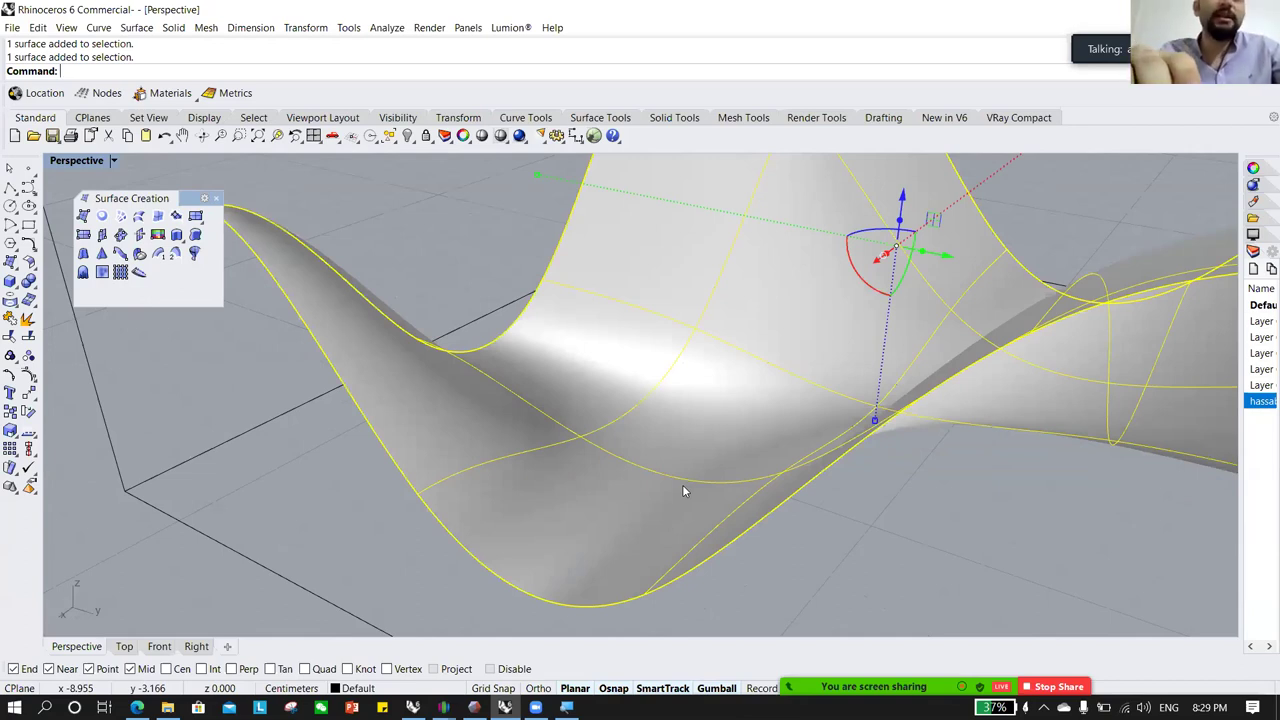
- Start OffsetSrf on the wavy surface with an offset distance of 1
type("Offset")
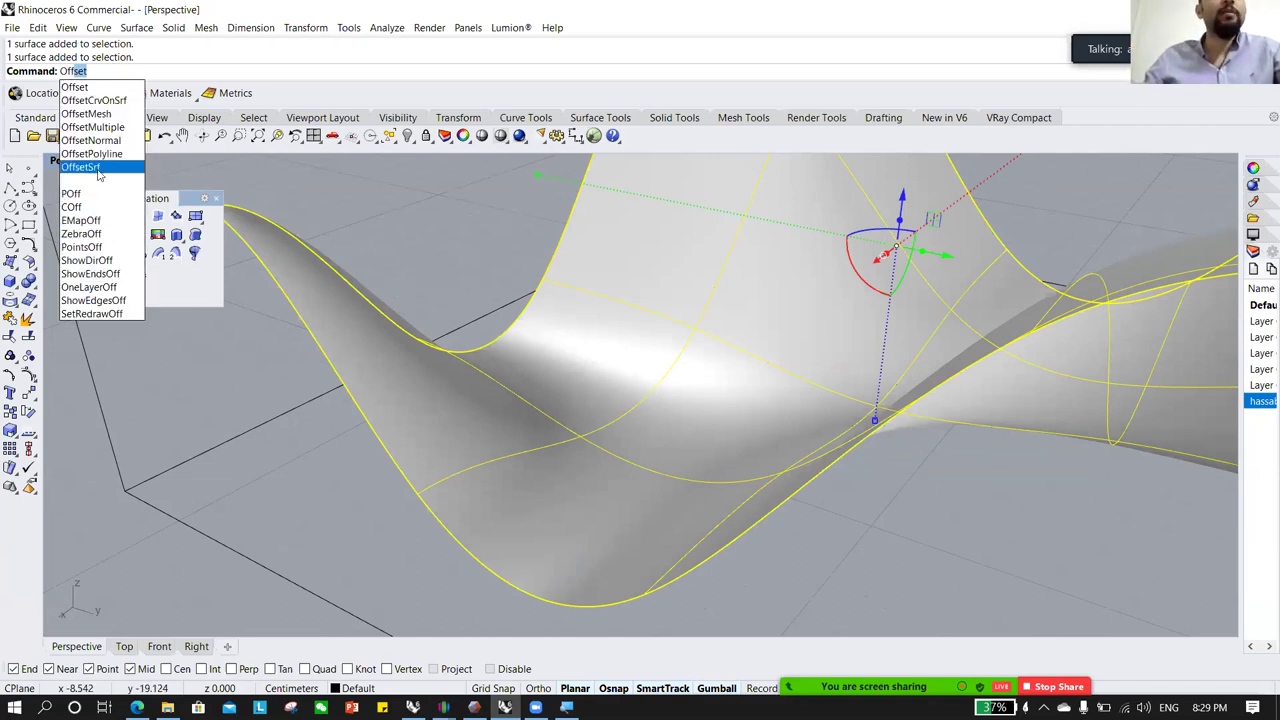
key("Return")
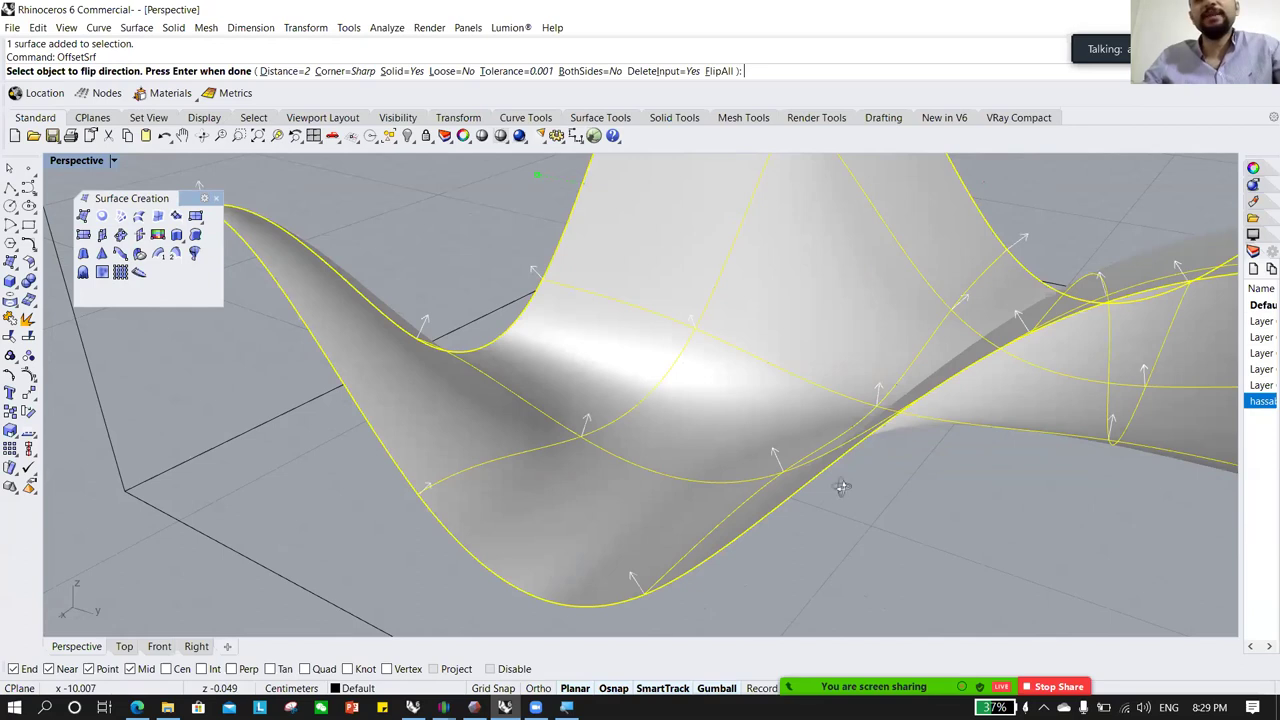
scroll(843, 490, "down", 3)
right_click_drag(837, 513, 838, 520)
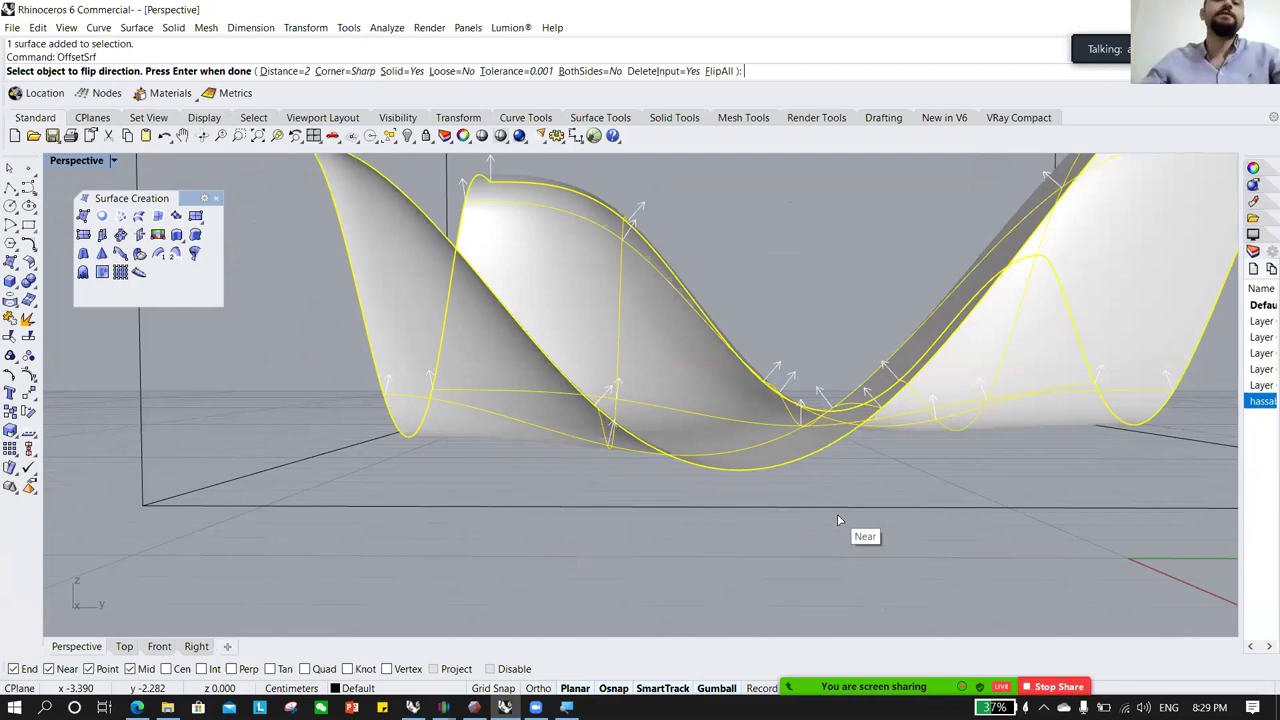
left_click(285, 71)
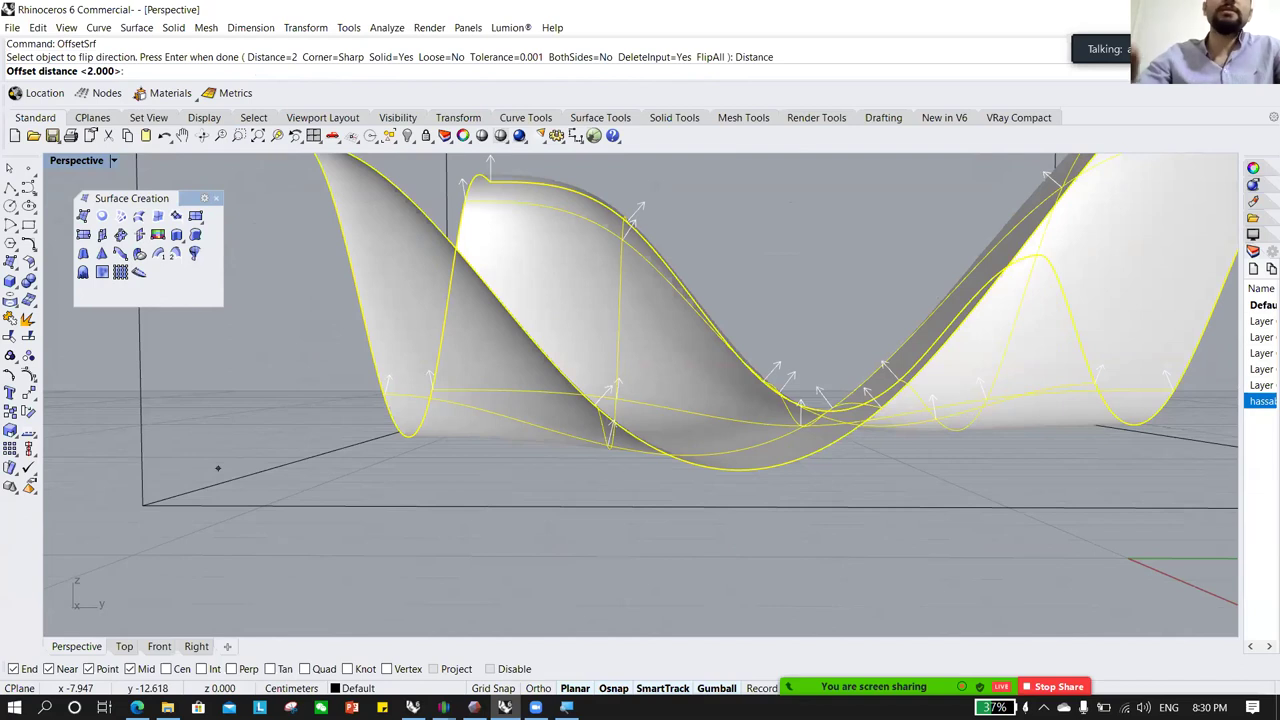
type("1")
key("Return")
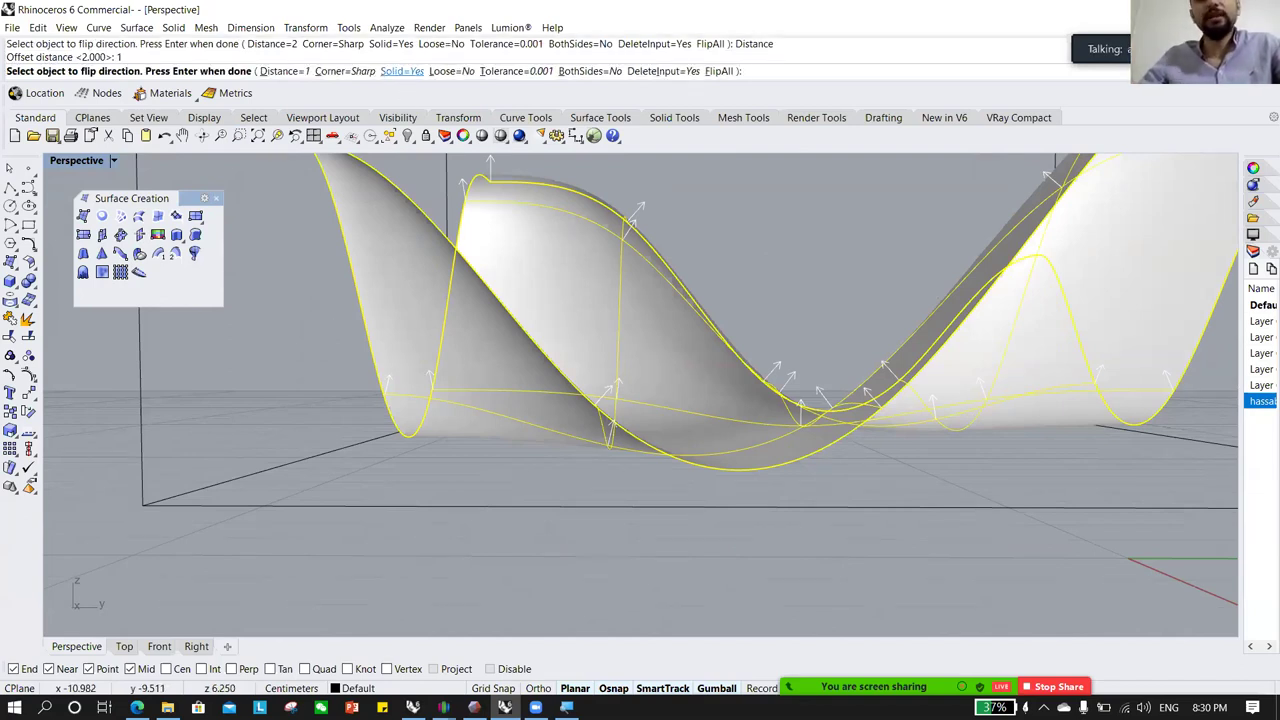
- Check at 200% magnification, return to 100%, and accept the solid offset
key("super+plus")
left_click(102, 134)
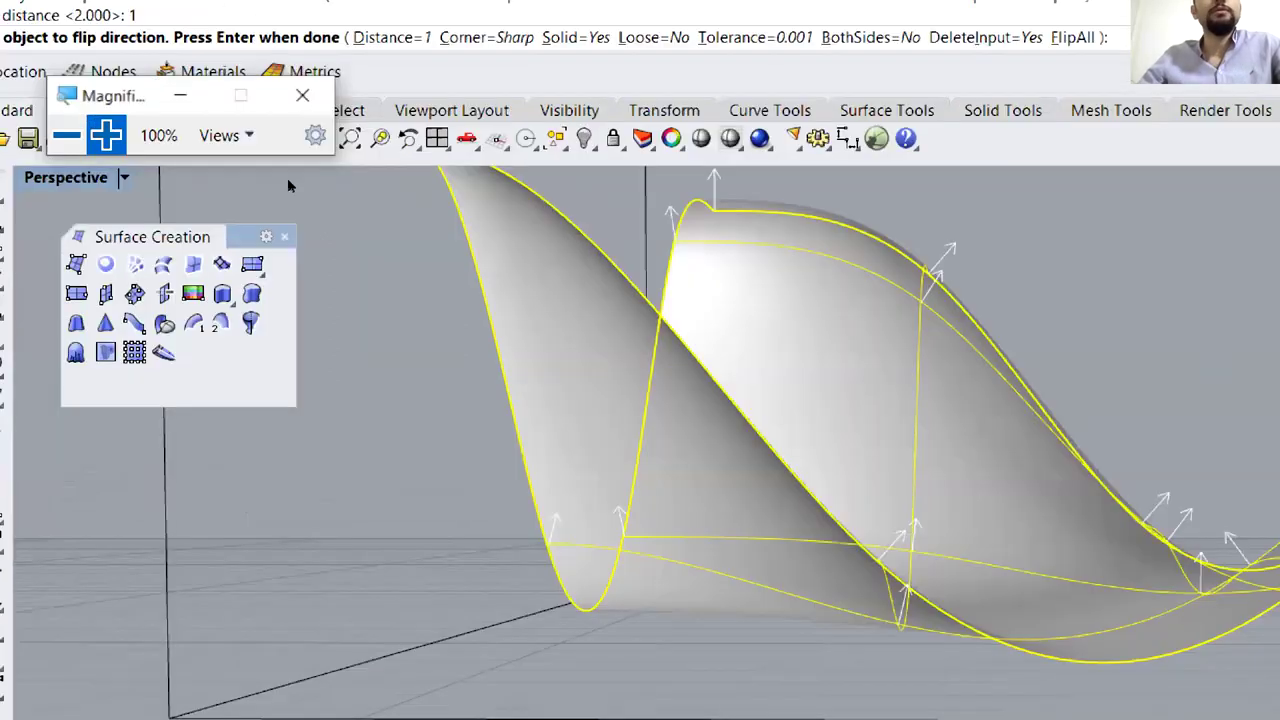
key("super+plus")
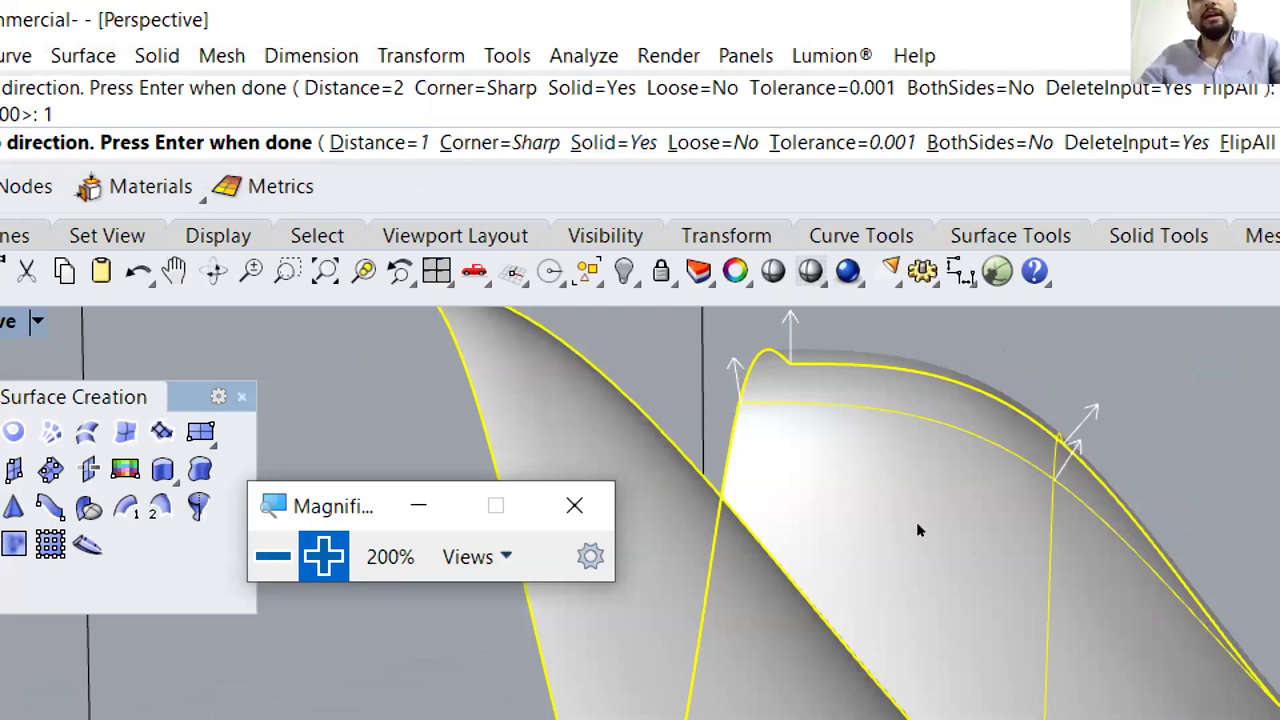
key("super+minus")
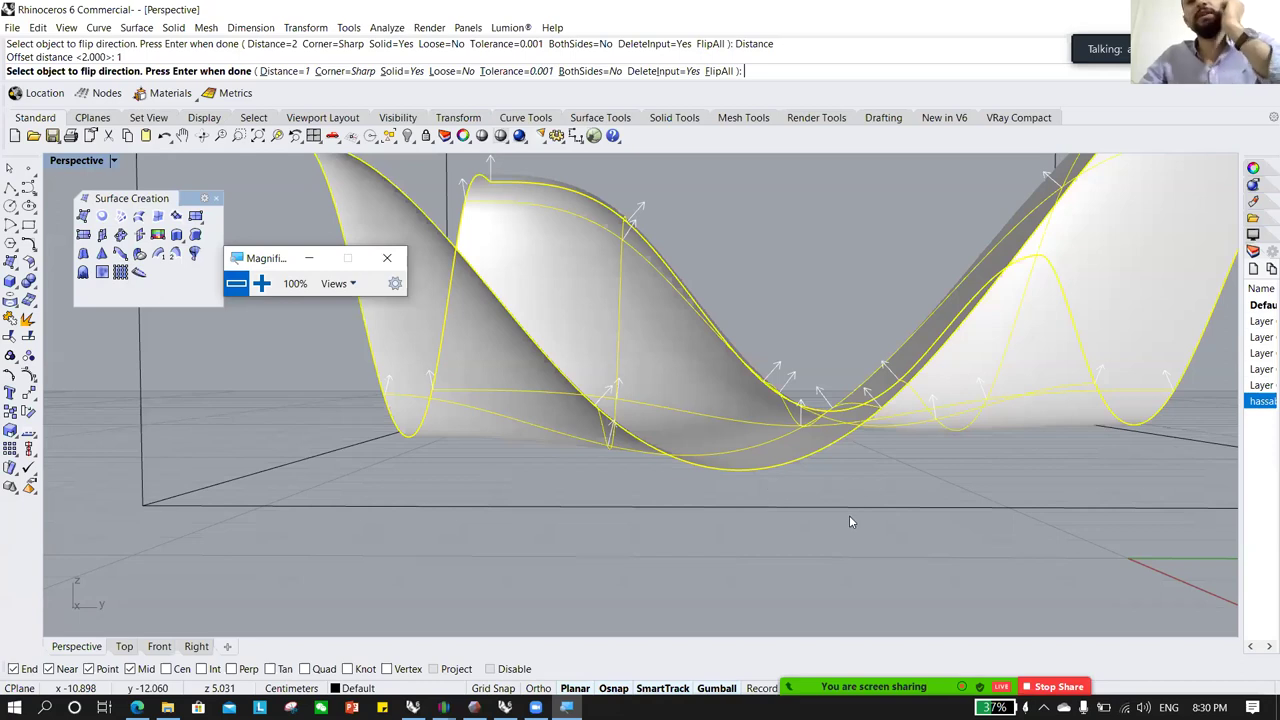
right_click(849, 515)
- Undo the accidental Gumball nudge so the thick wavy solid returns to place
scroll(757, 436, "down", 3)
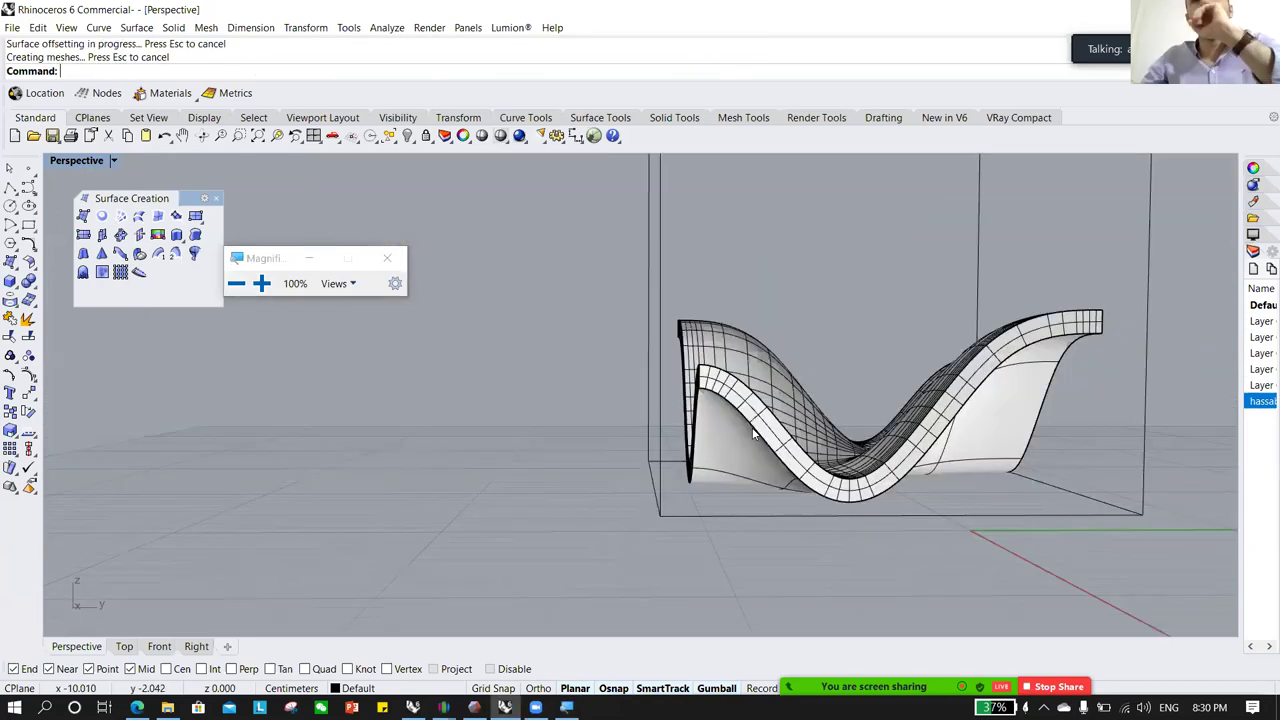
mouse_move(702, 385)
right_mouse_down()
mouse_move(688, 306)
mouse_move(1085, 363)
right_mouse_up()
left_click(726, 317)
left_click_drag(923, 349, 975, 371)
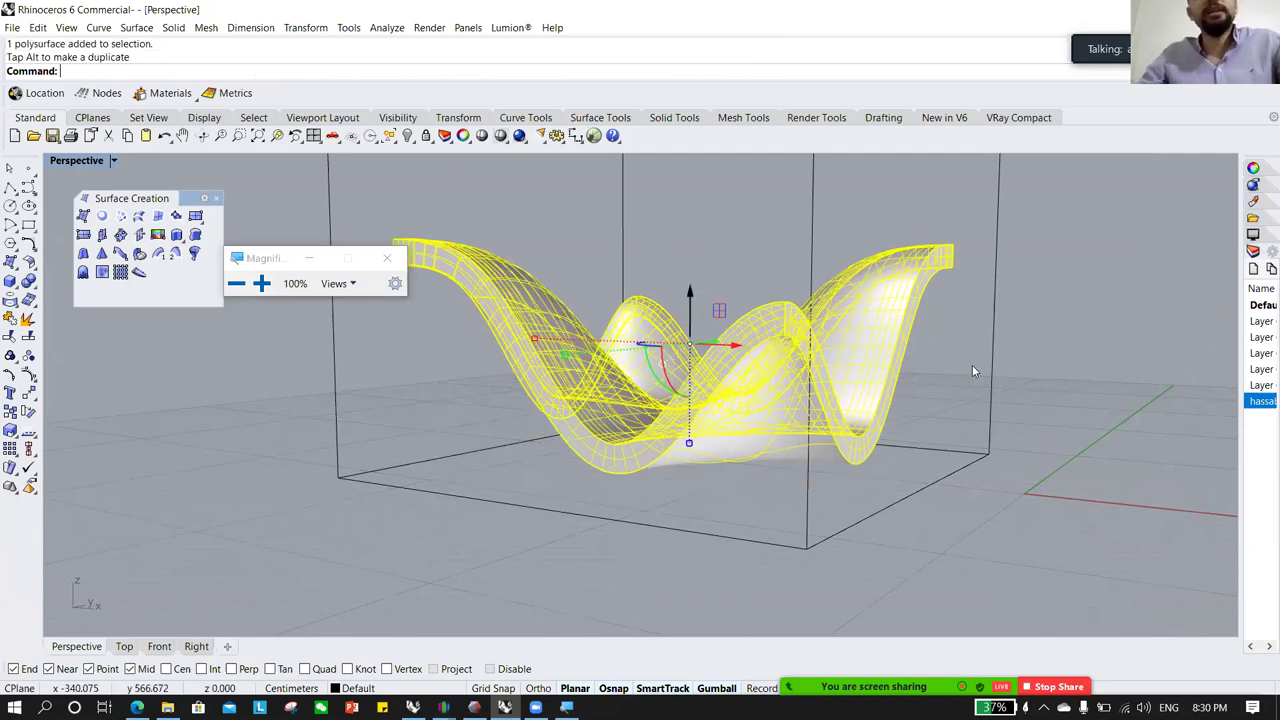
left_click(857, 487)
right_click_drag(856, 487, 750, 531)
scroll(750, 531, "down", 1)
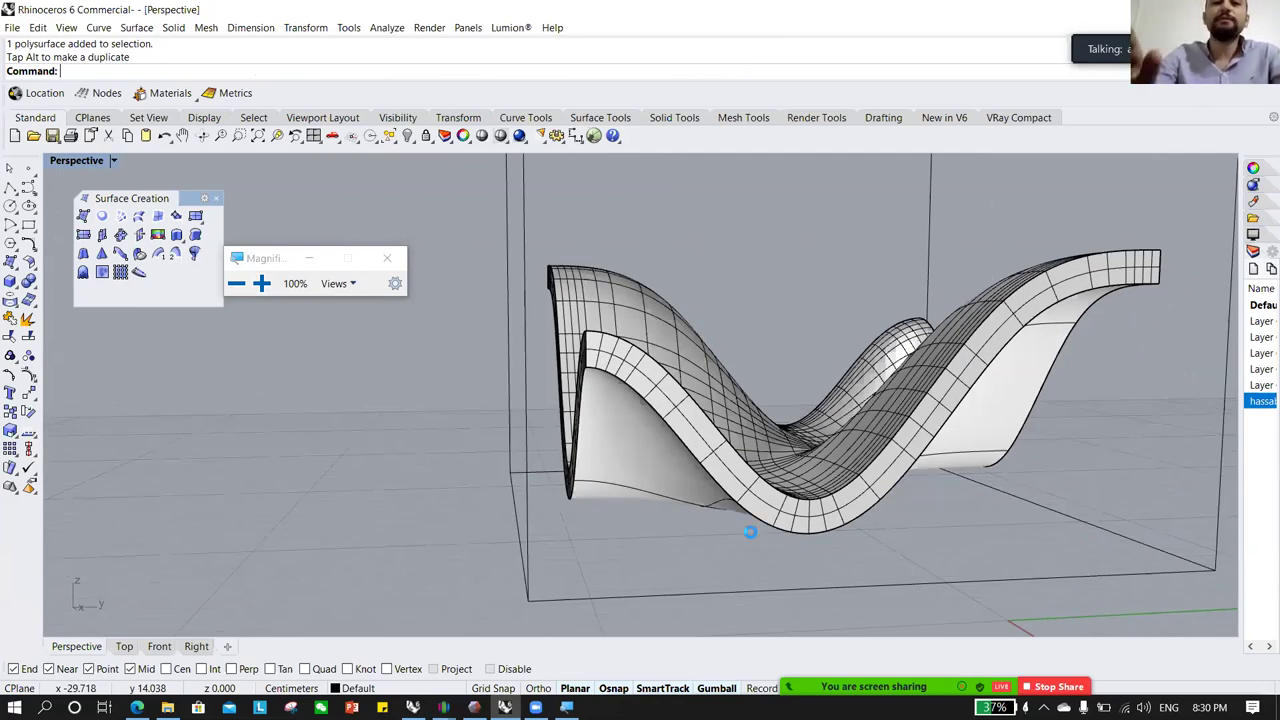
key("ctrl+z")
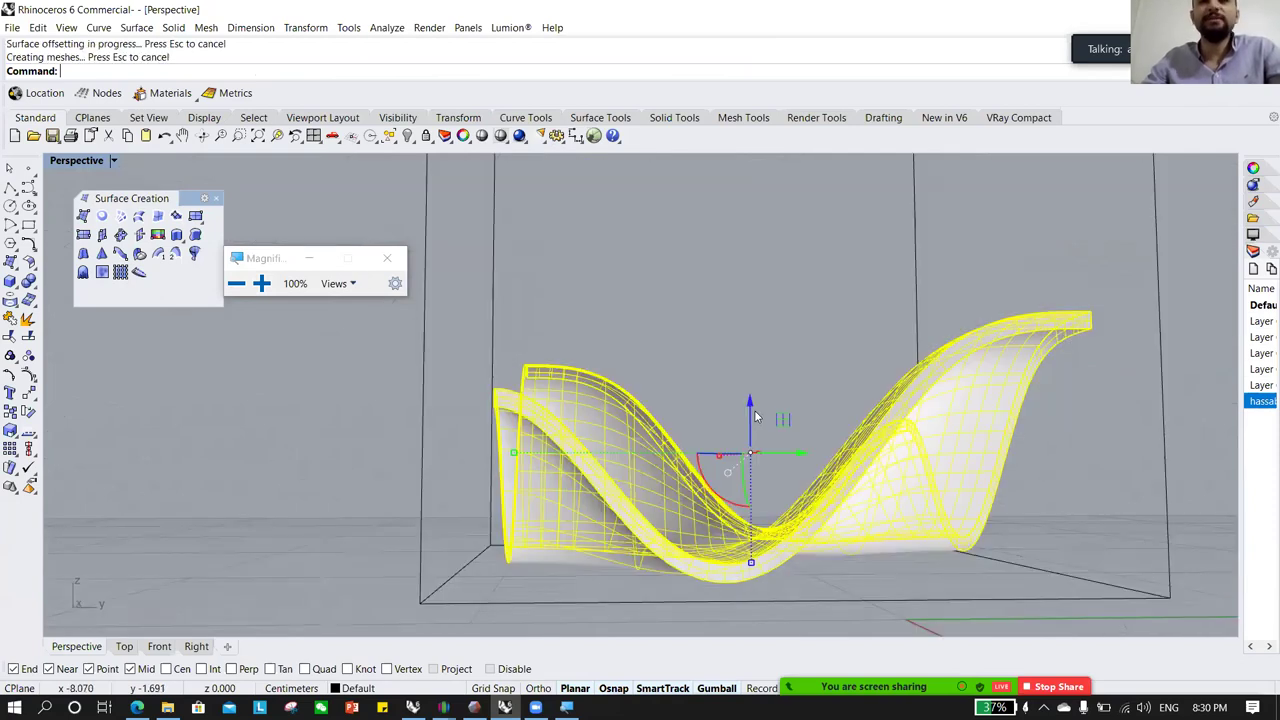
- Select the wavy polysurface from a front view
left_click(612, 366)
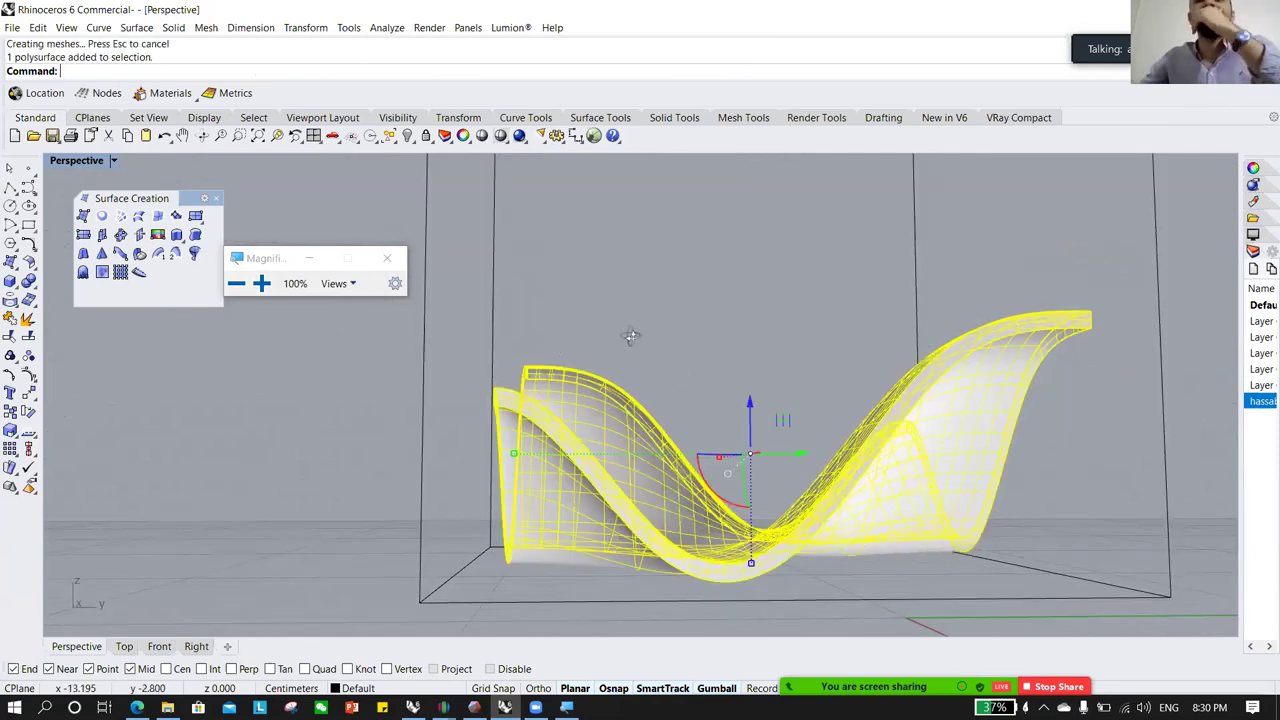
mouse_move(753, 482)
right_mouse_down()
mouse_move(947, 407)
mouse_move(771, 349)
mouse_move(508, 371)
mouse_move(674, 423)
mouse_move(950, 375)
mouse_move(926, 391)
right_mouse_up()
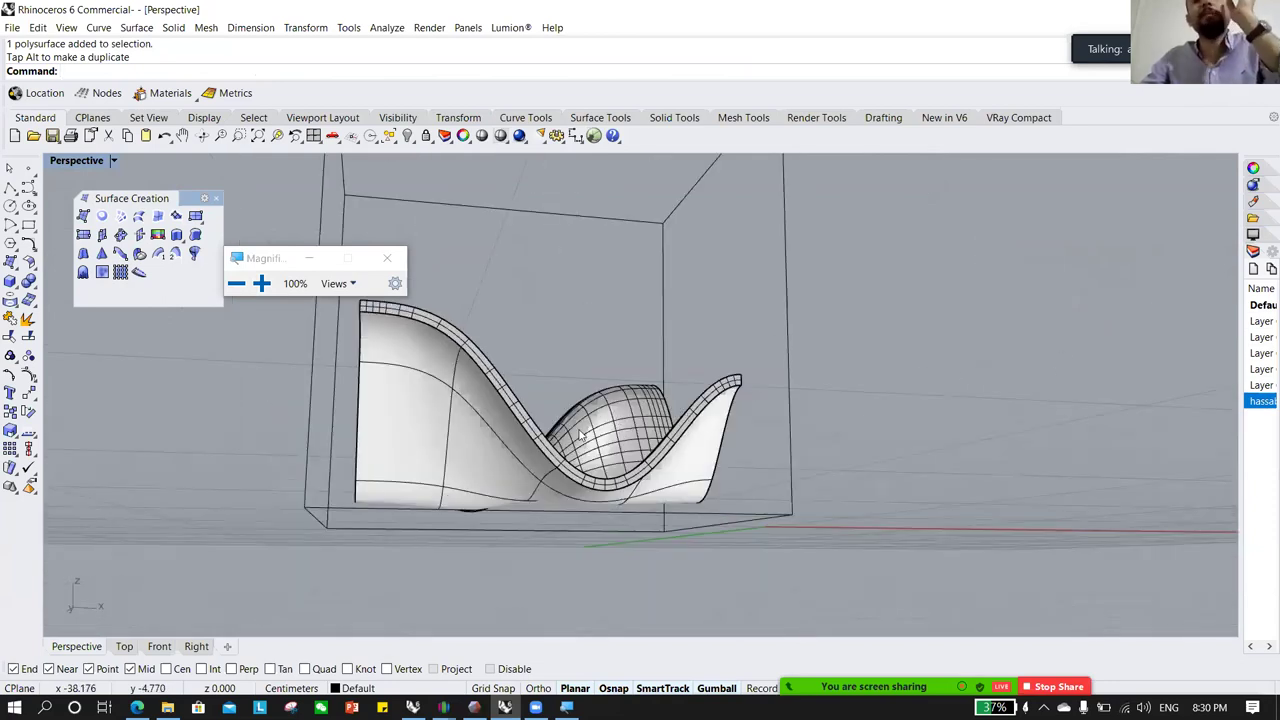
mouse_move(584, 436)
right_mouse_down()
mouse_move(552, 390)
mouse_move(543, 335)
right_mouse_up()
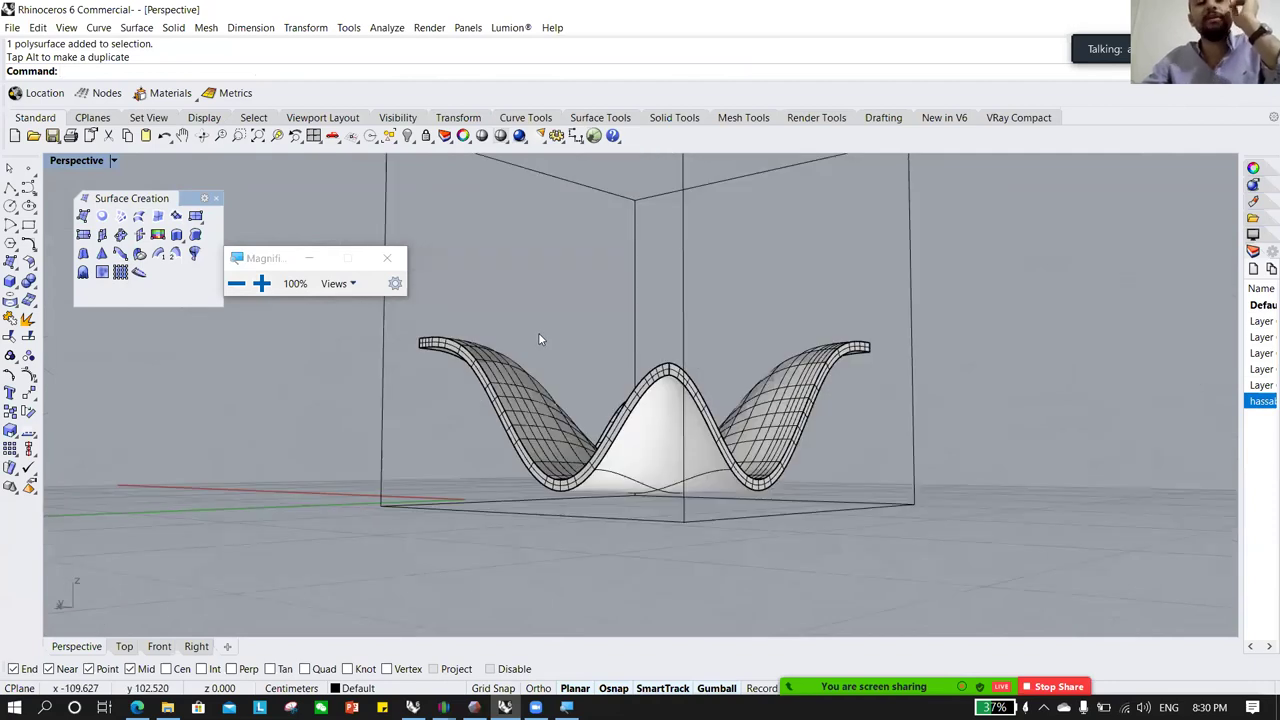
key("ctrl+a")
- Create a vertical clipping plane across the thick wavy solid from two edge points
type("ClippingPlane")
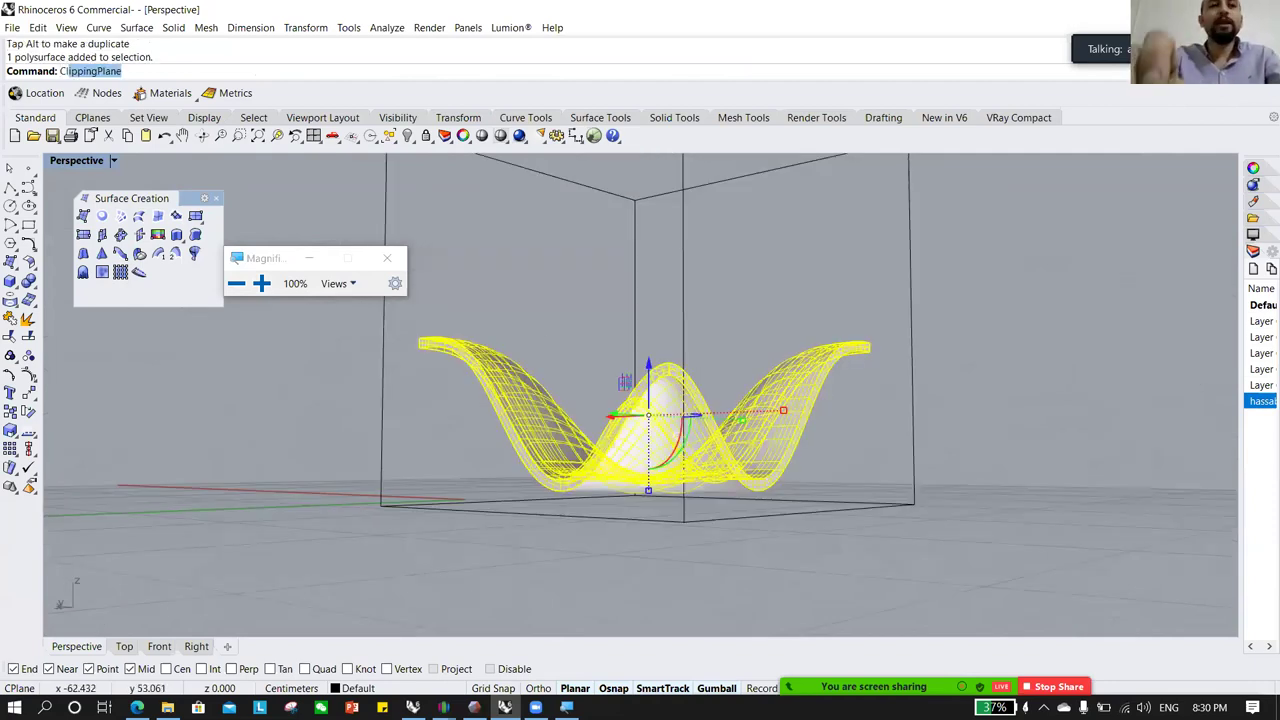
key("Return")
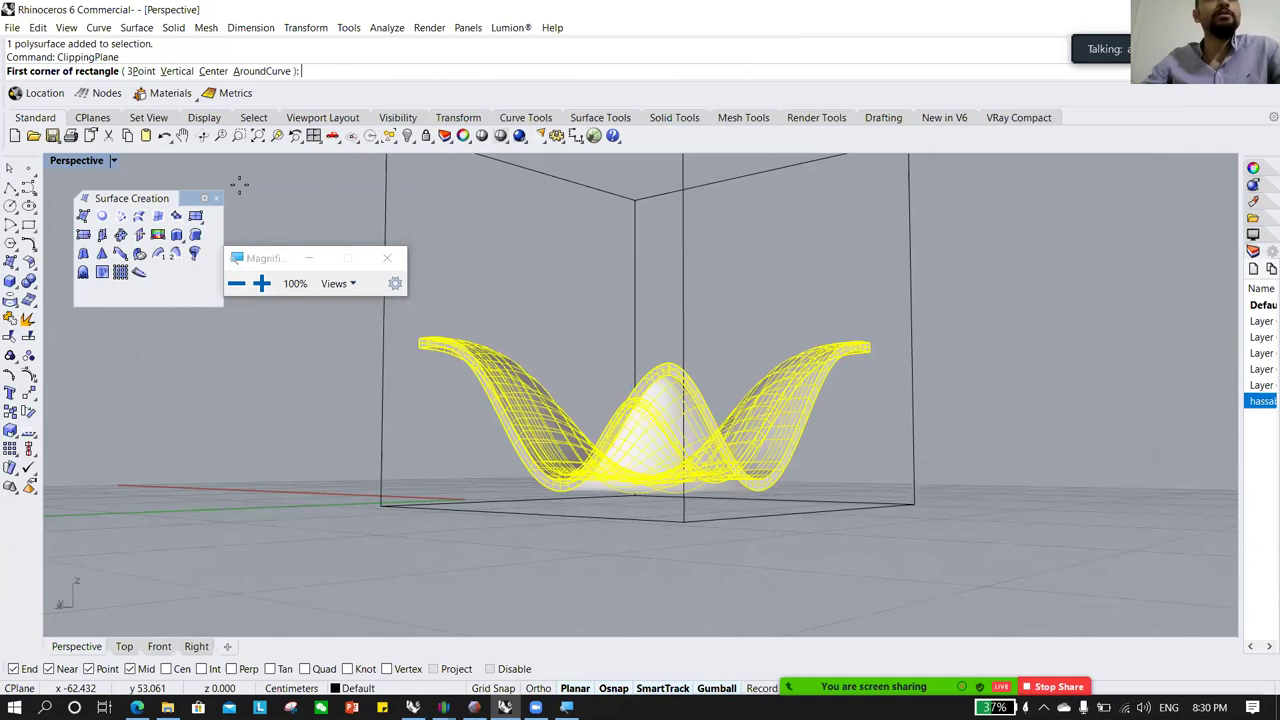
right_click_drag(513, 152, 930, 434)
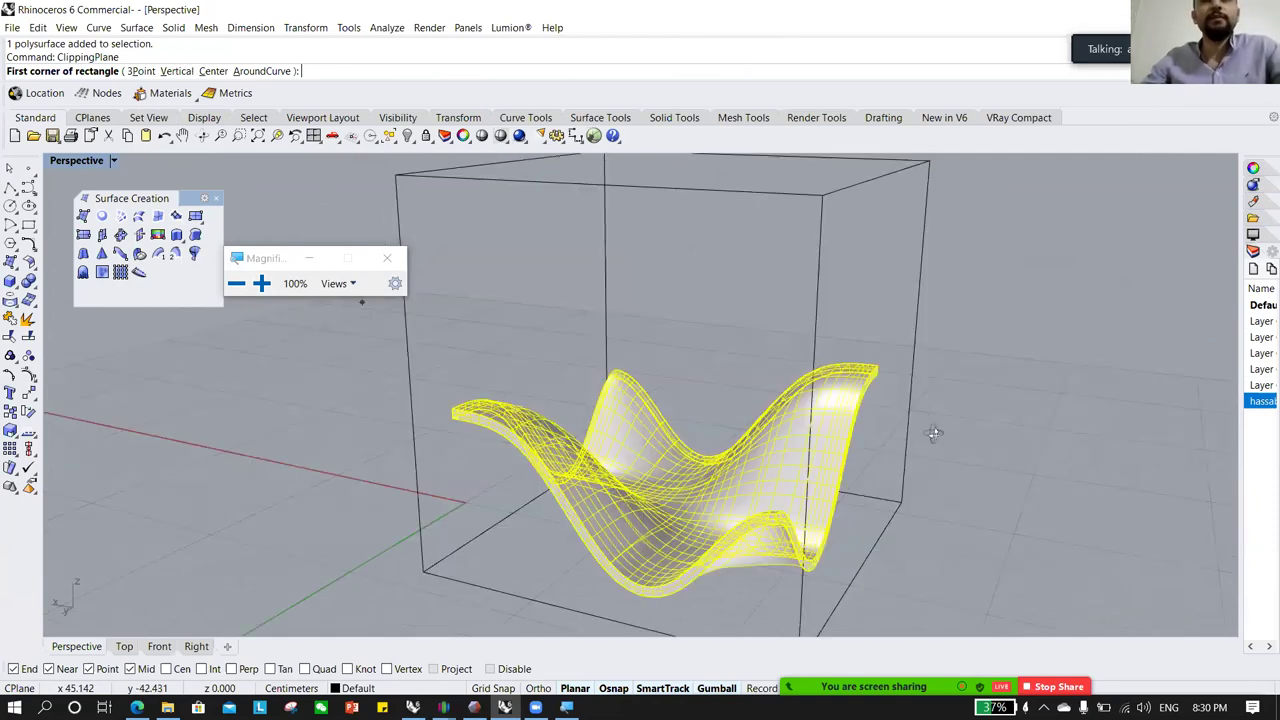
type("v")
key("Return")
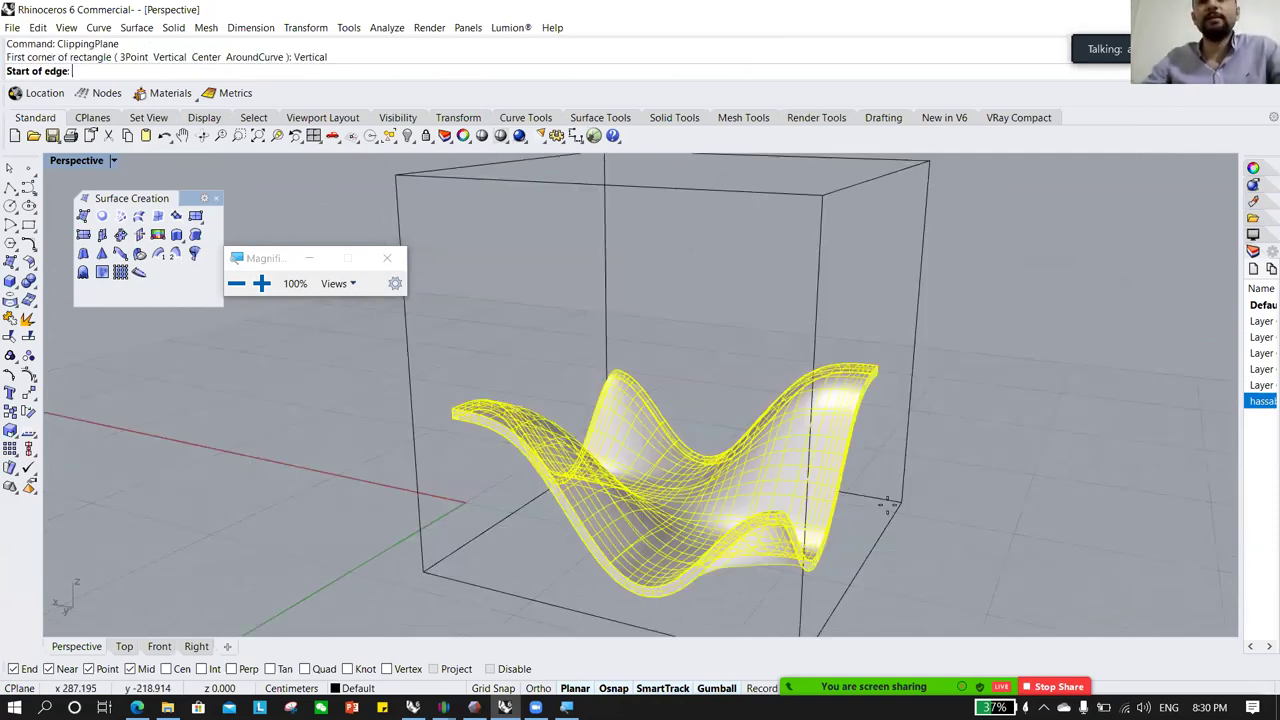
left_click(860, 274)
left_click(984, 342)
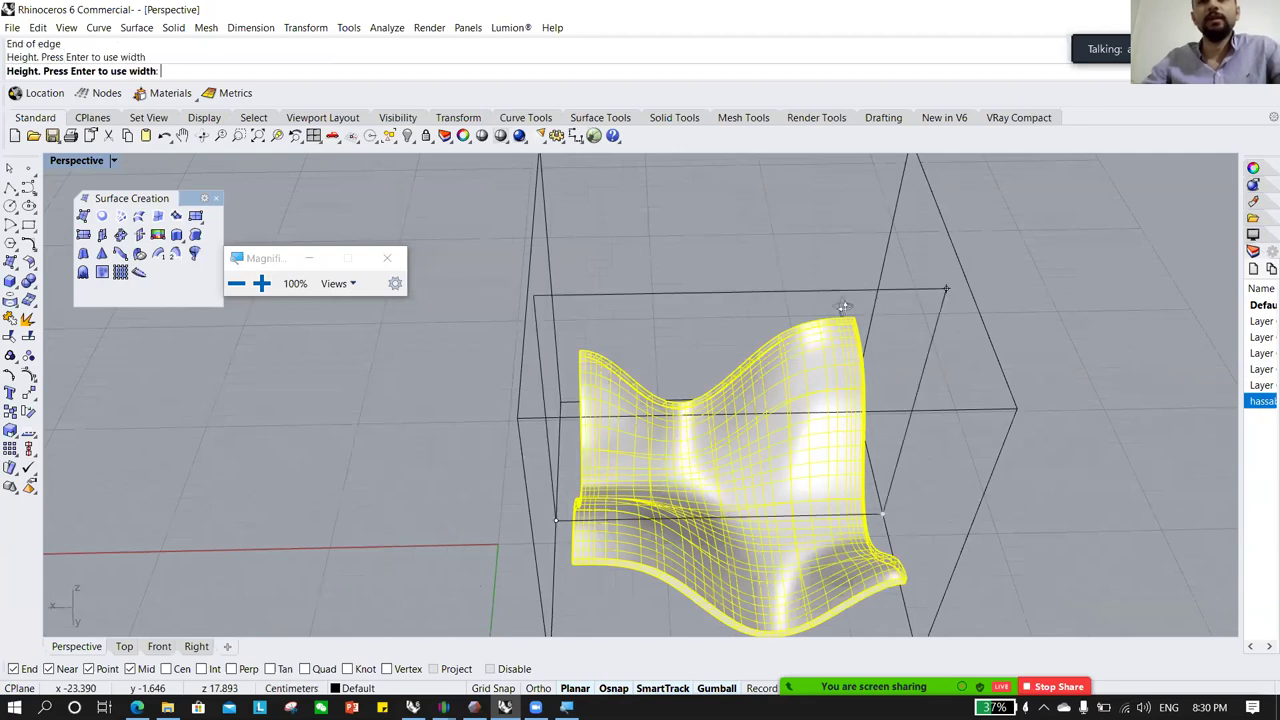
key("Return")
- Orbit and zoom from a low side angle to examine the cut section
right_click_drag(885, 543, 904, 540)
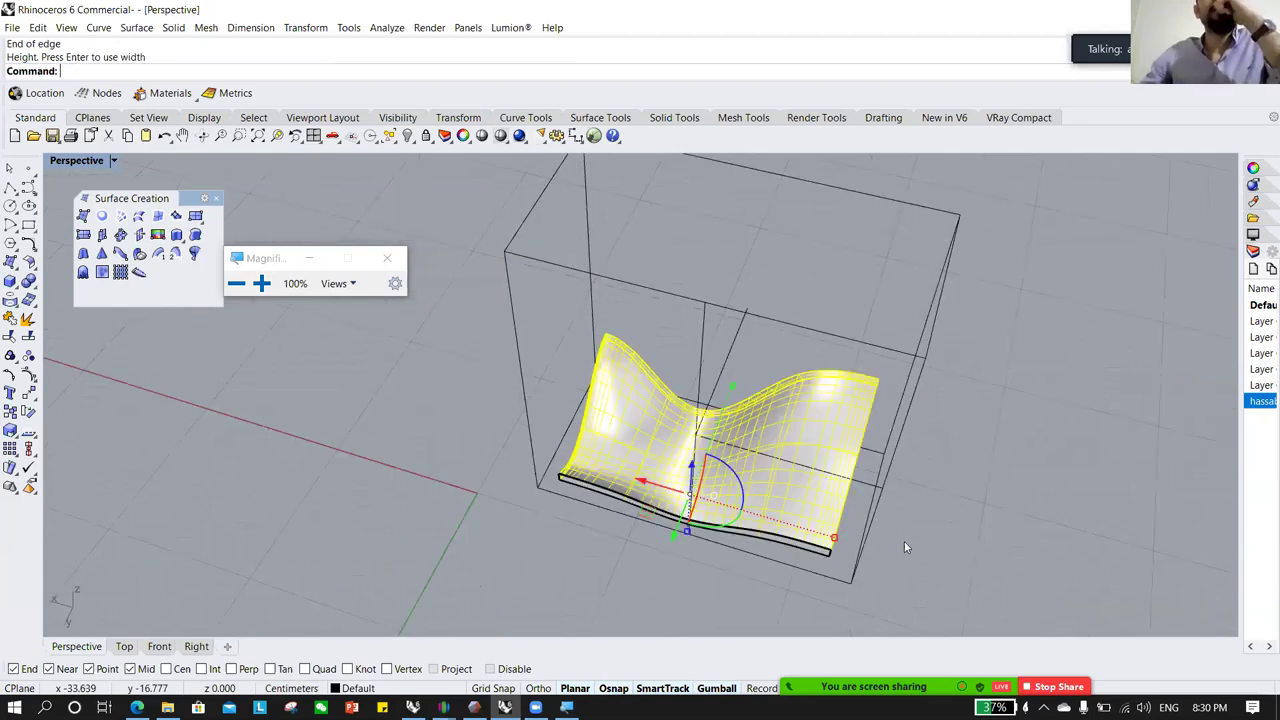
right_click_drag(712, 508, 711, 451)
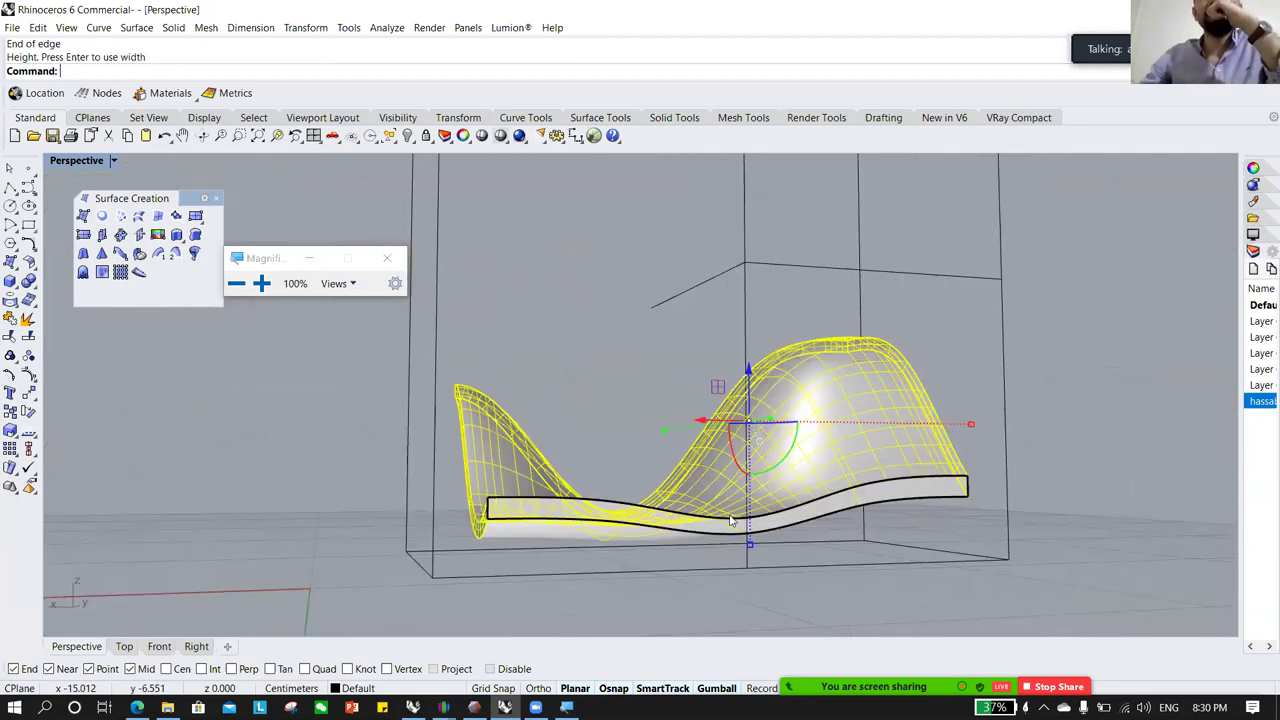
key("Escape")
right_click_drag(734, 520, 697, 519)
scroll(696, 519, "up", 3)
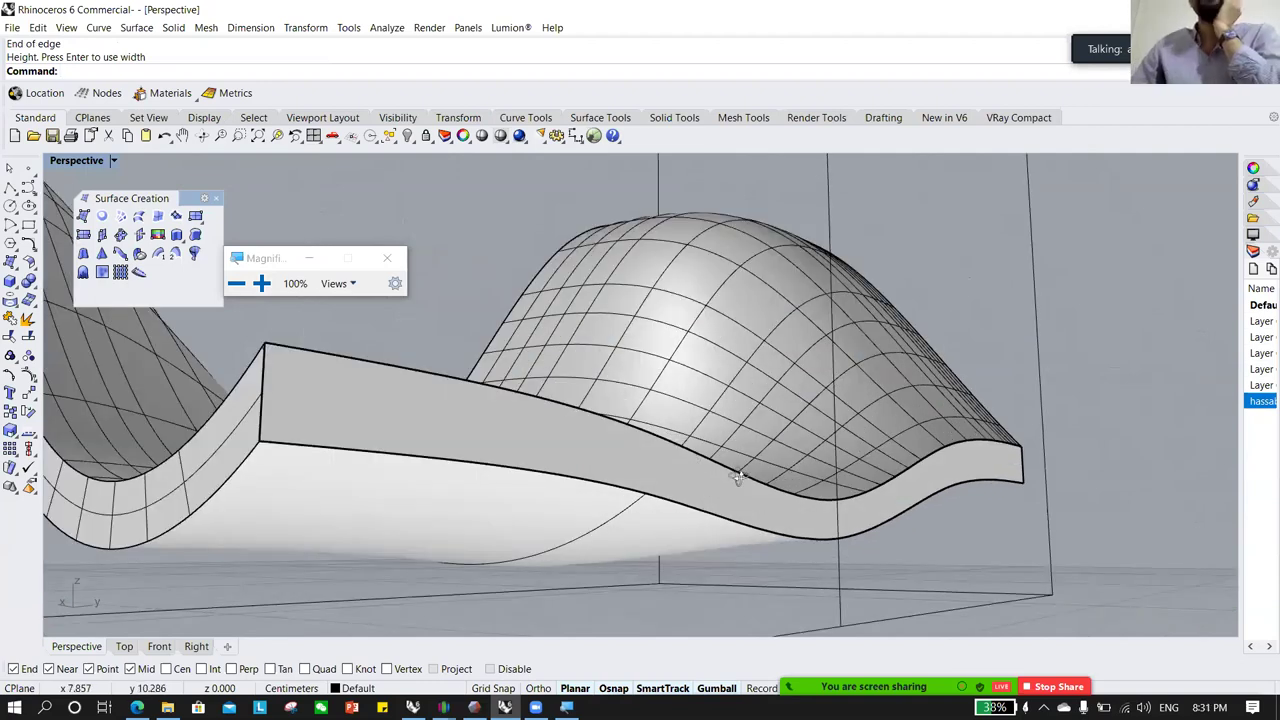
scroll(737, 298, "down", 2)
right_click_drag(749, 274, 771, 269)
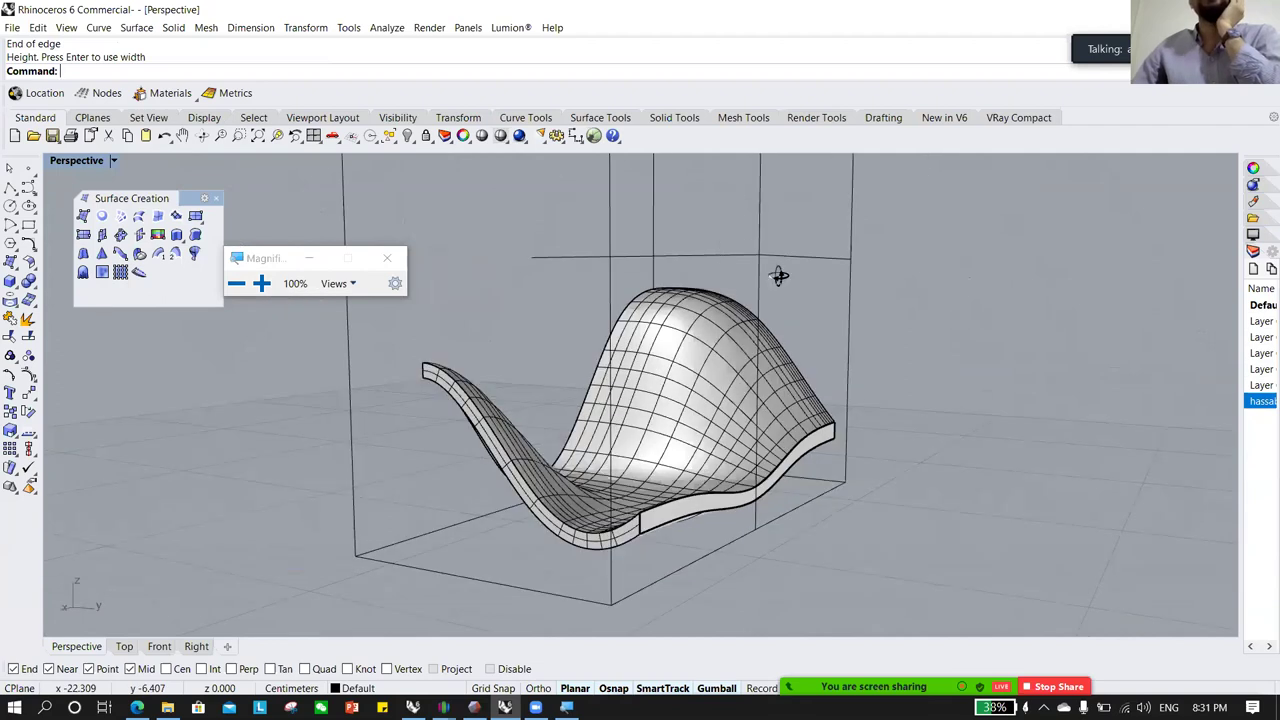
- Rotate the clipping plane to horizontal with the Gumball and raise it
left_click(771, 295)
mouse_move(771, 295)
left_mouse_down()
mouse_move(1049, 373)
mouse_move(953, 385)
mouse_move(865, 375)
mouse_move(923, 357)
left_mouse_up()
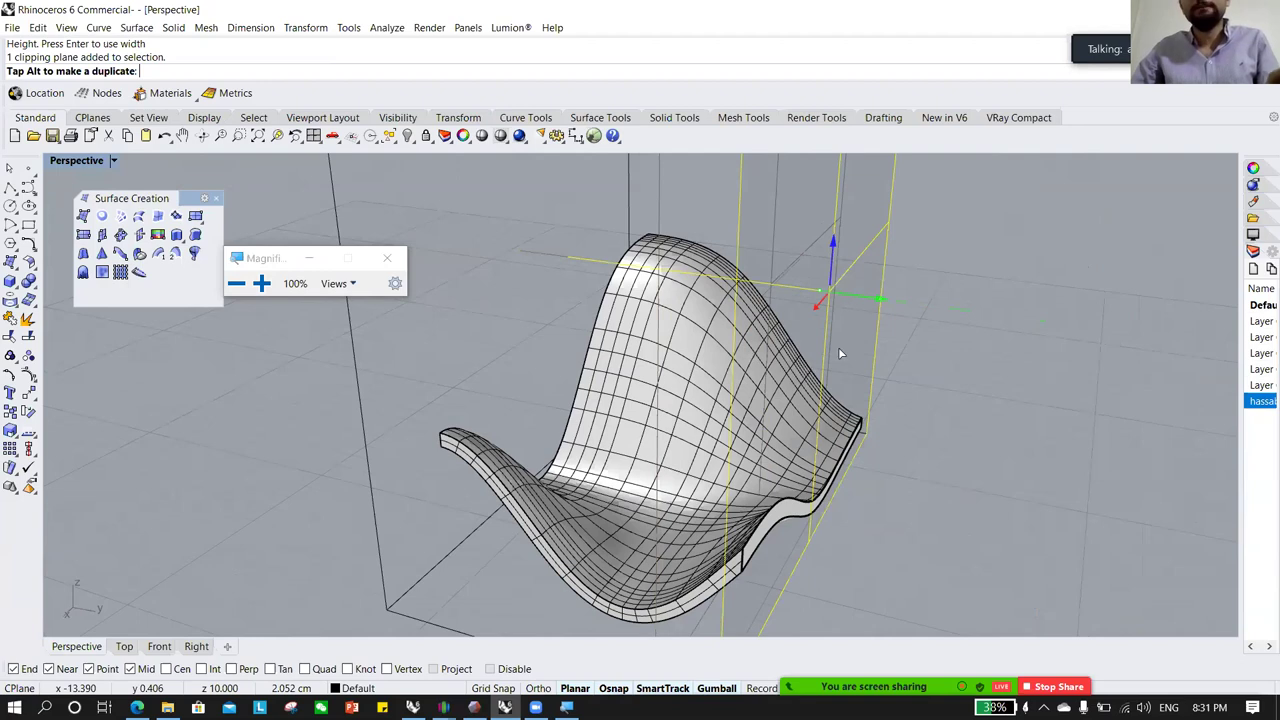
right_click_drag(838, 347, 857, 478)
left_click_drag(857, 478, 845, 398)
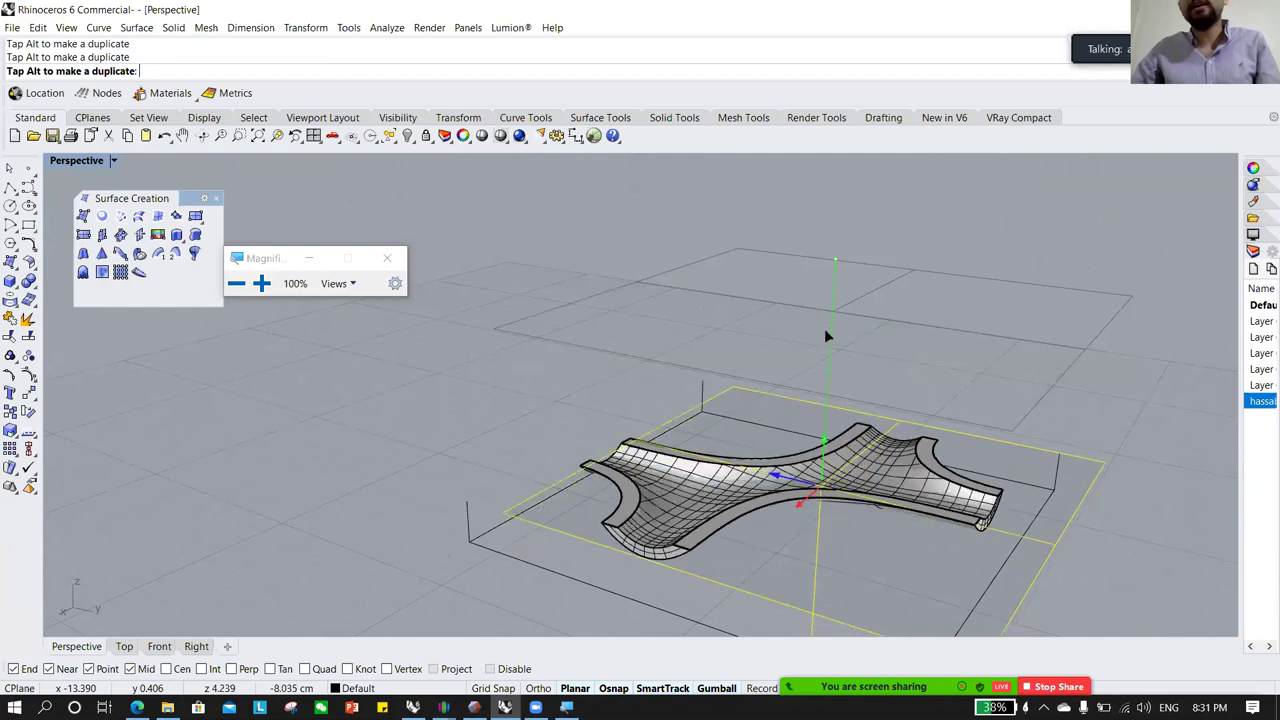
mouse_move(813, 311)
left_mouse_down()
mouse_move(715, 336)
mouse_move(728, 330)
left_mouse_up()
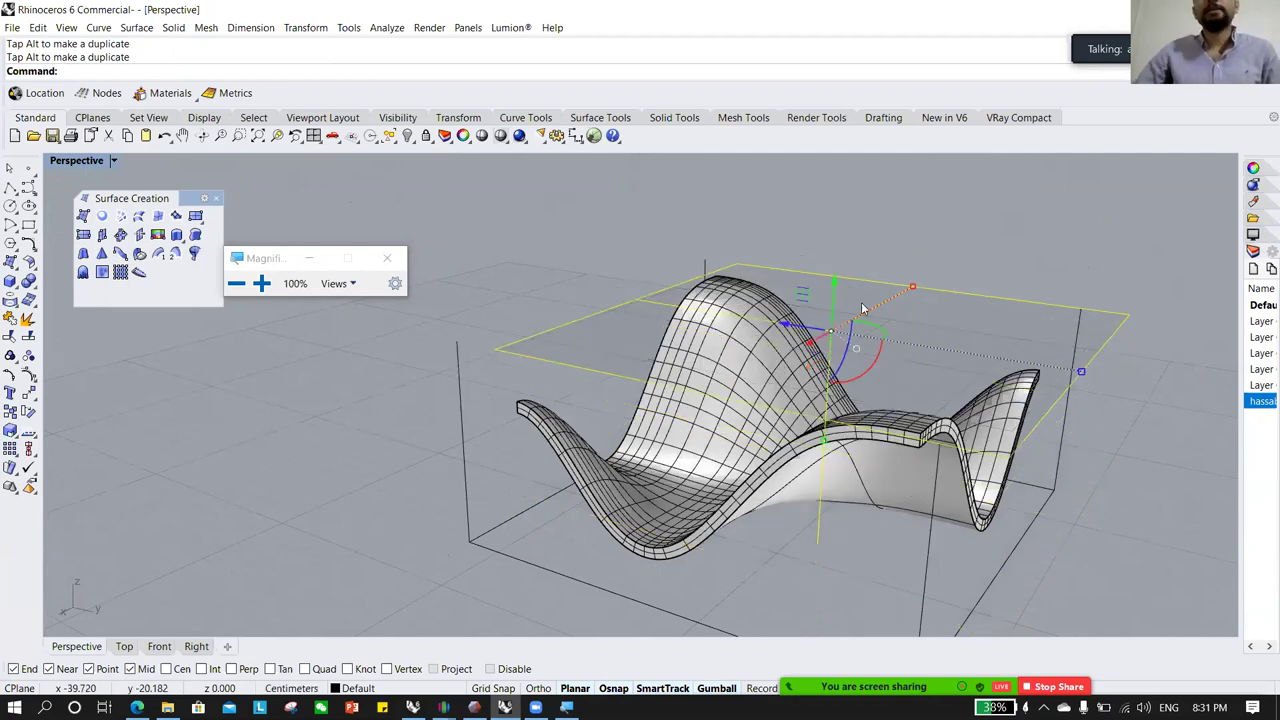
- Orbit and zoom in on the horizontal section showing the 1 cm thickness
right_click_drag(870, 388, 878, 430)
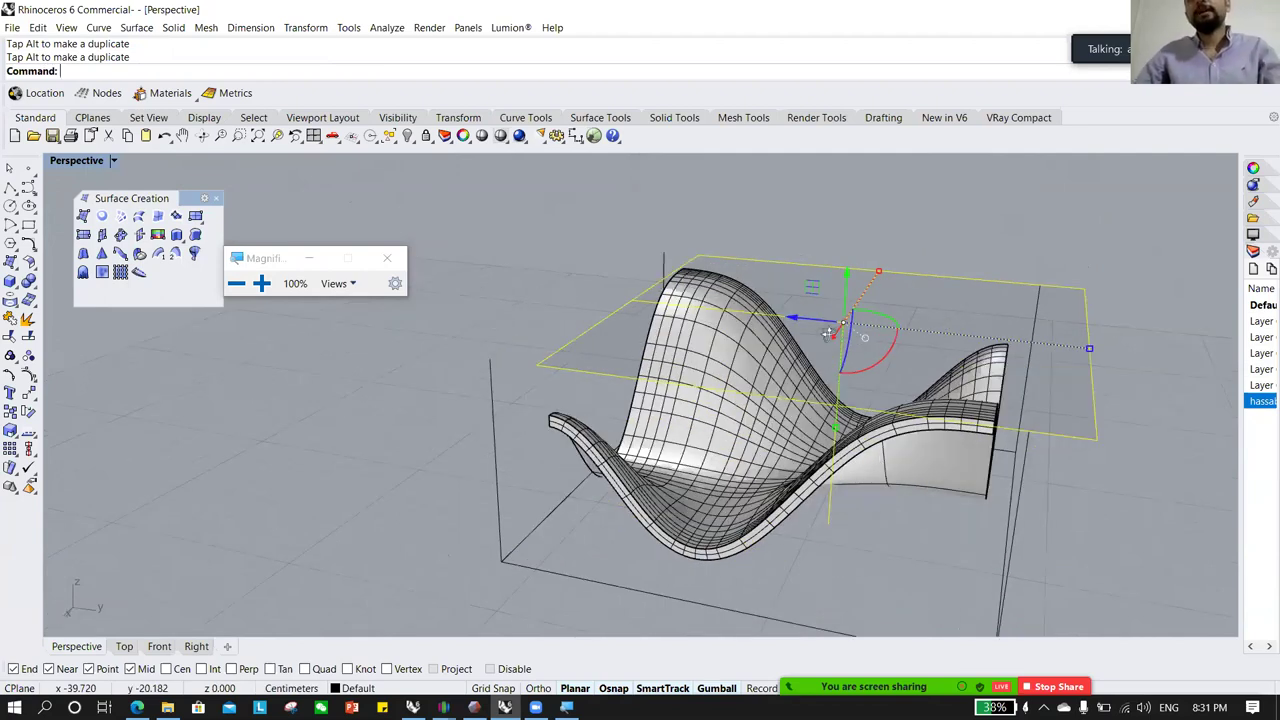
right_click_drag(728, 310, 726, 306)
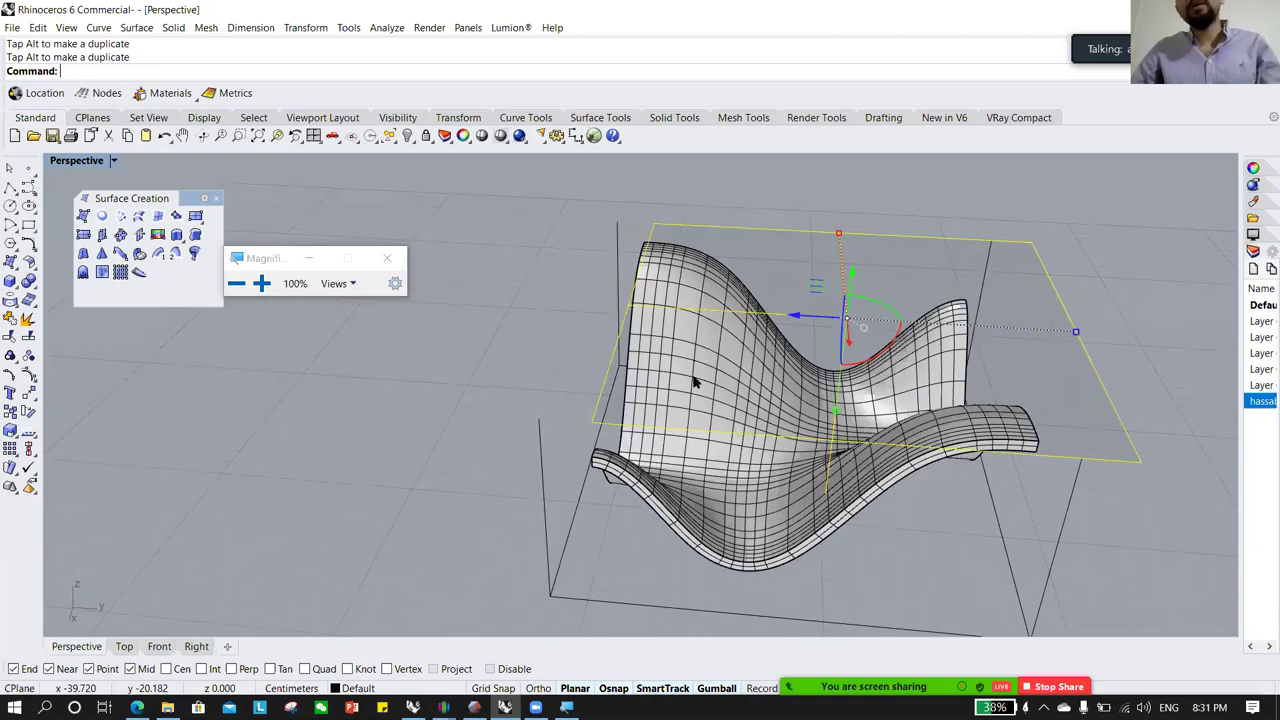
scroll(561, 400, "up", 3)
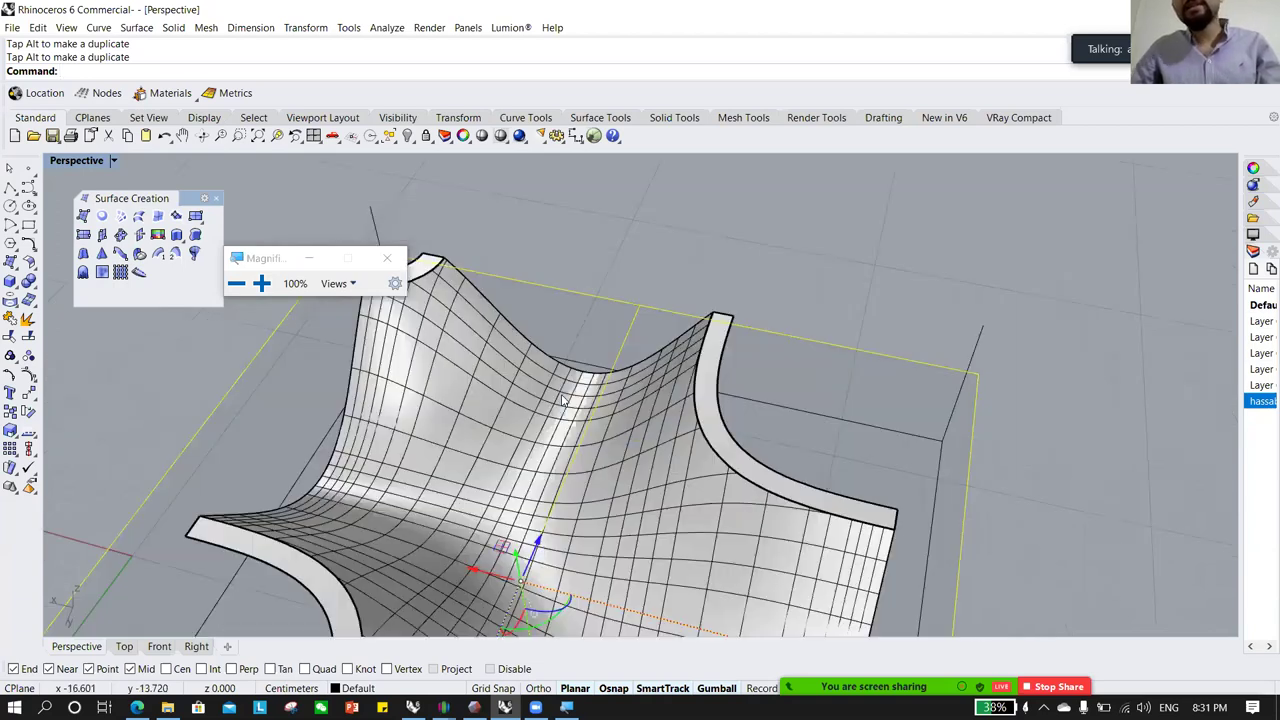
scroll(699, 378, "up", 4)
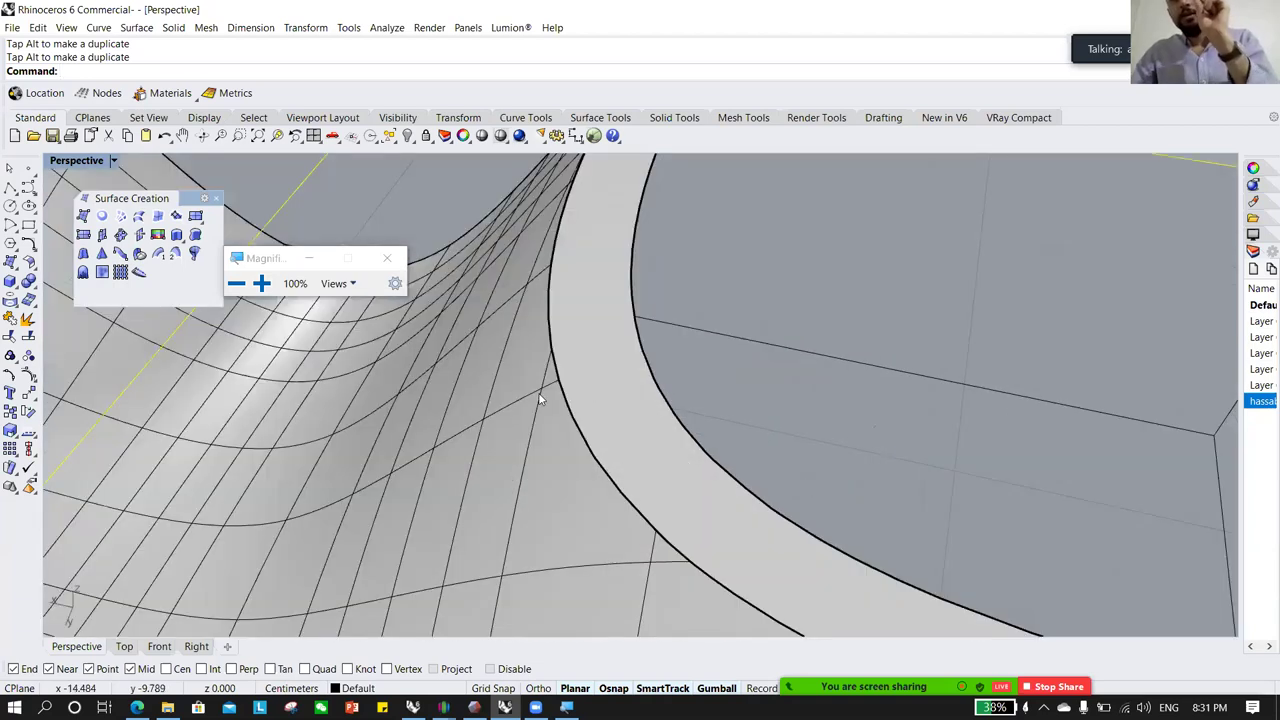
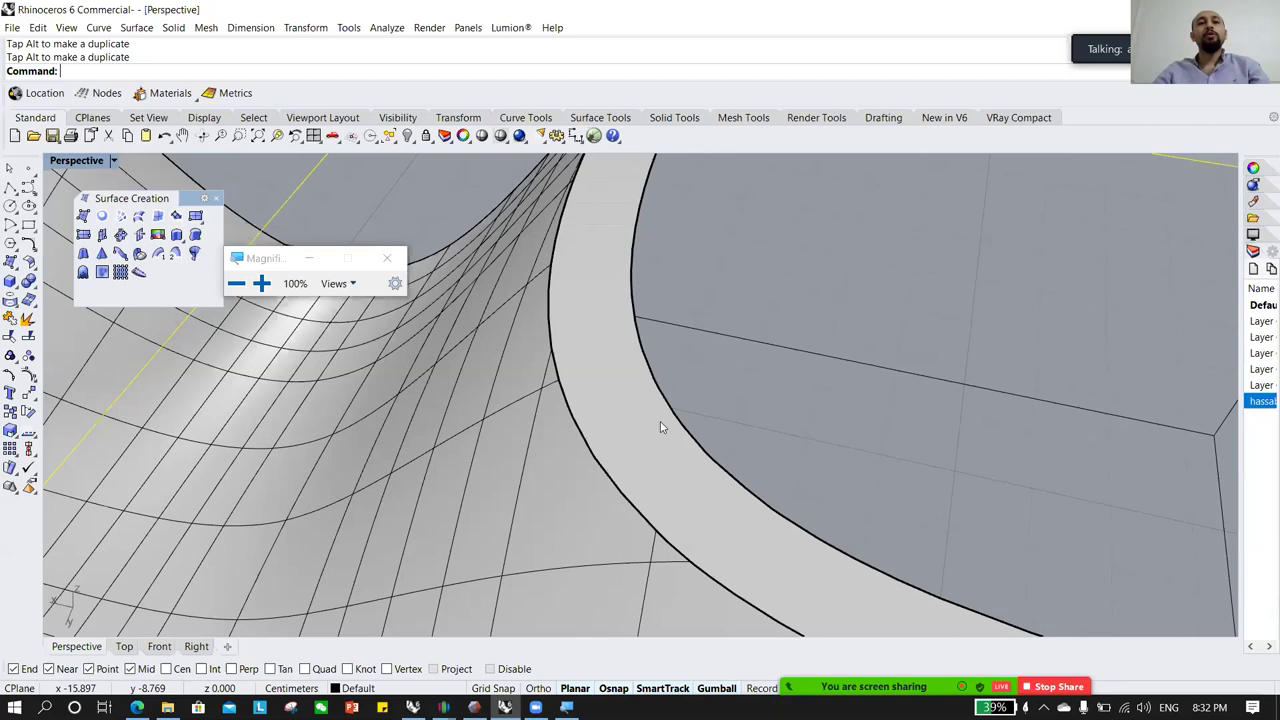
- Zoom out and tilt the Perspective view of the wave solid, then switch to Google Slides
scroll(659, 467, "down", 5)
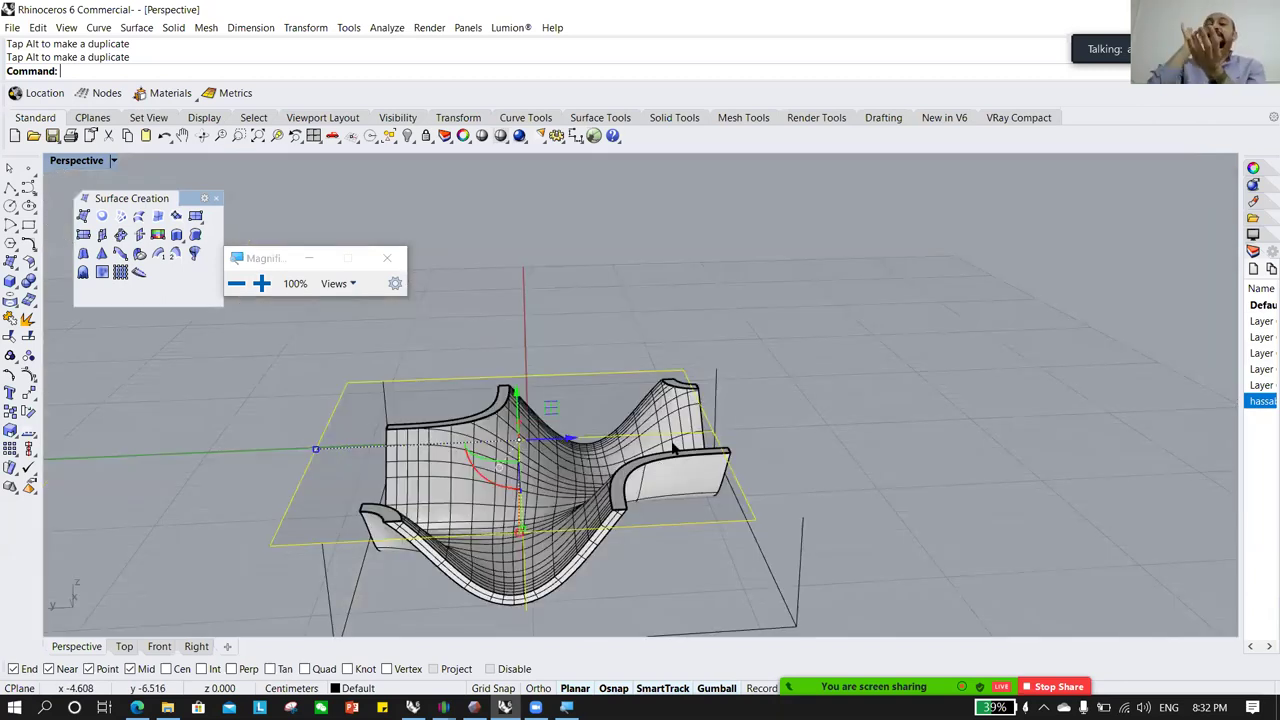
key("Up")
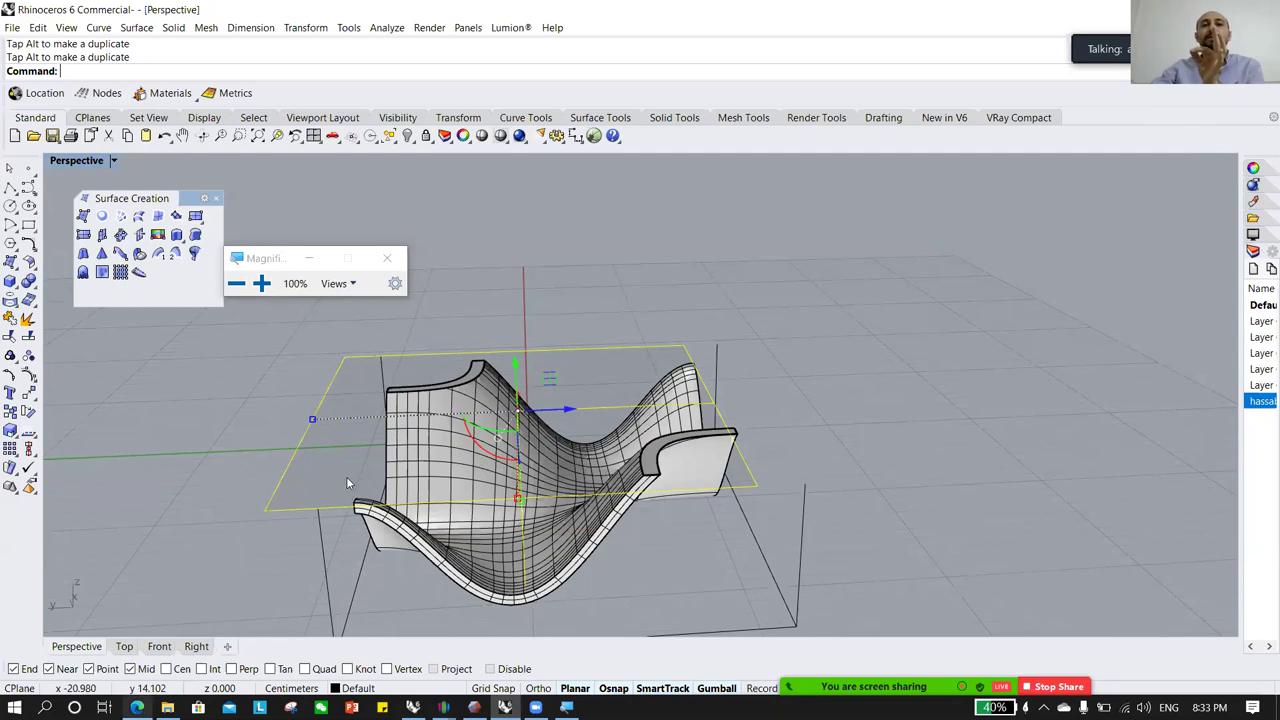
left_click(216, 198)
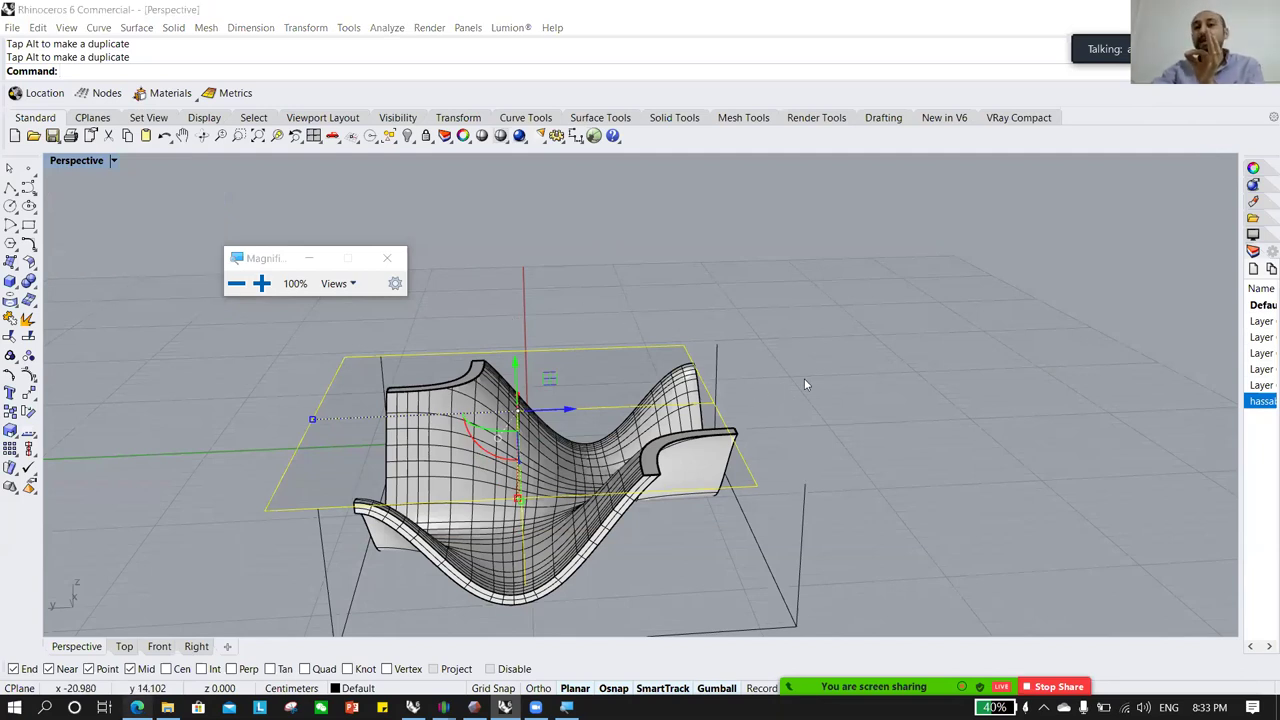
key("alt+Tab")
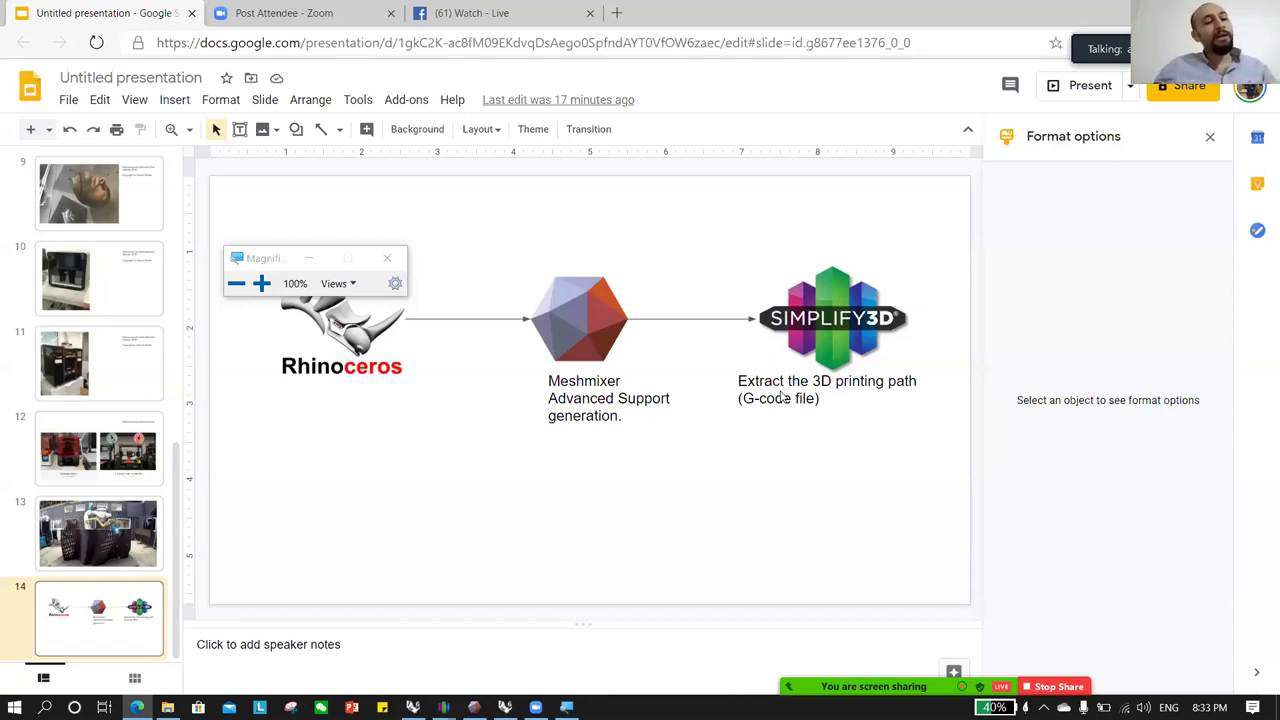
- Close the Facebook Watch tab in Chrome and return to the Rhino wave model
left_click(587, 14)
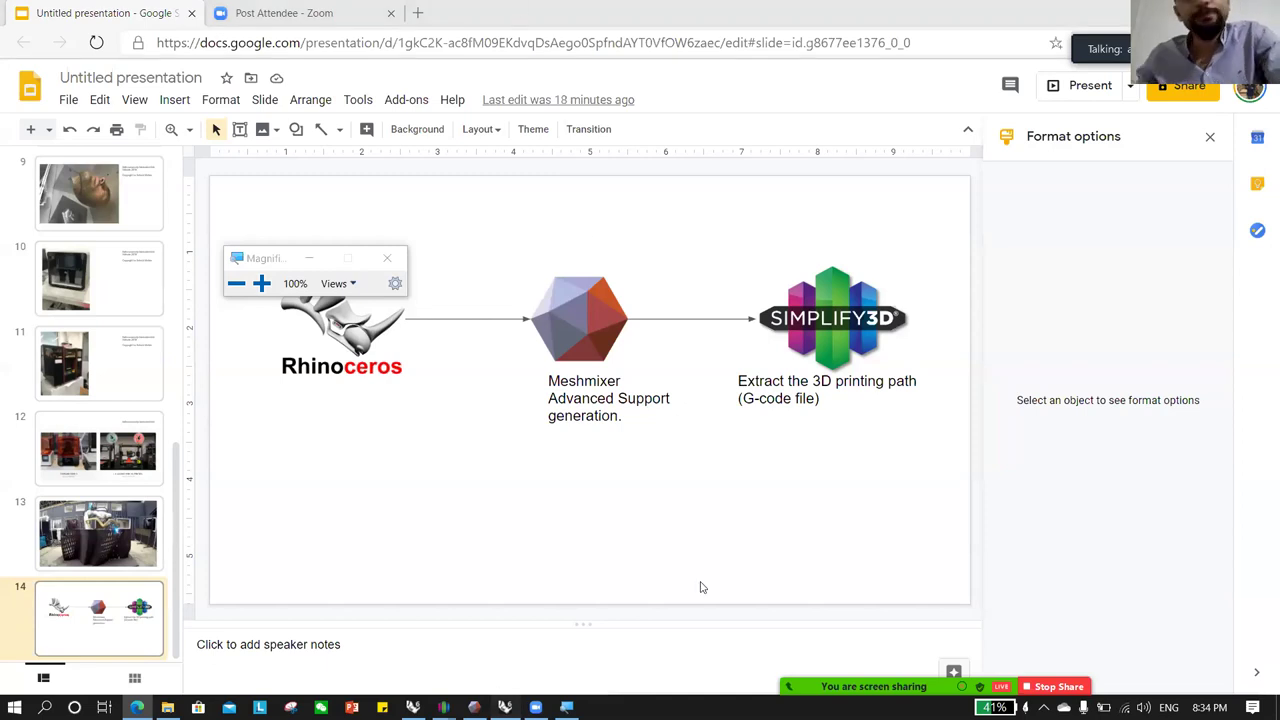
key("alt+Tab")
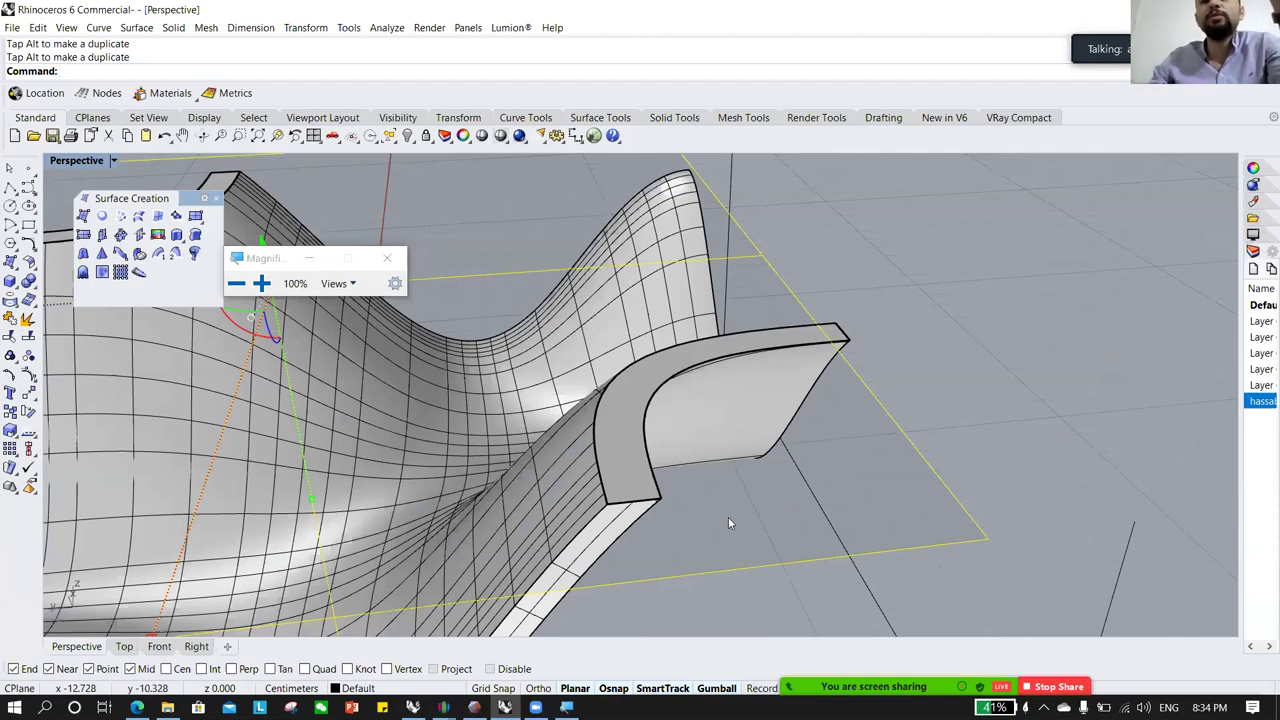
- Delete the flat rectangular plane, view the wave solid from above, and select it
key("Delete")
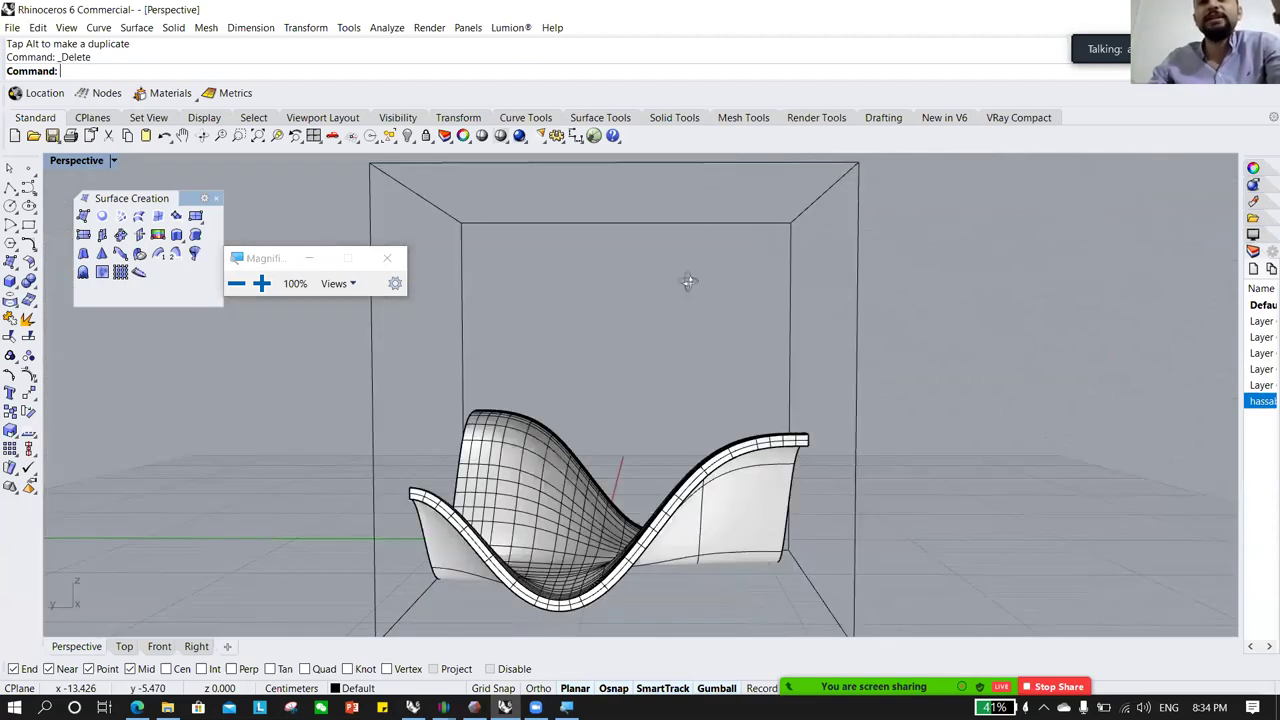
right_click_drag(668, 563, 836, 468)
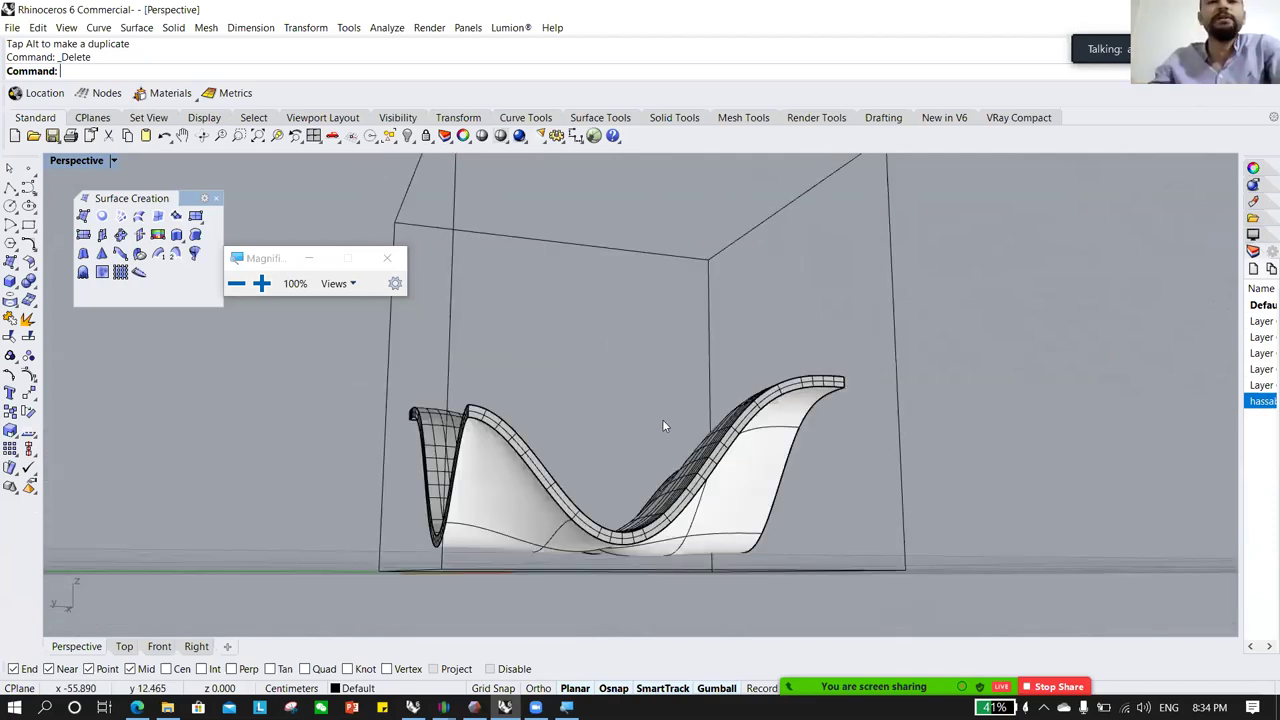
right_click_drag(802, 514, 858, 516)
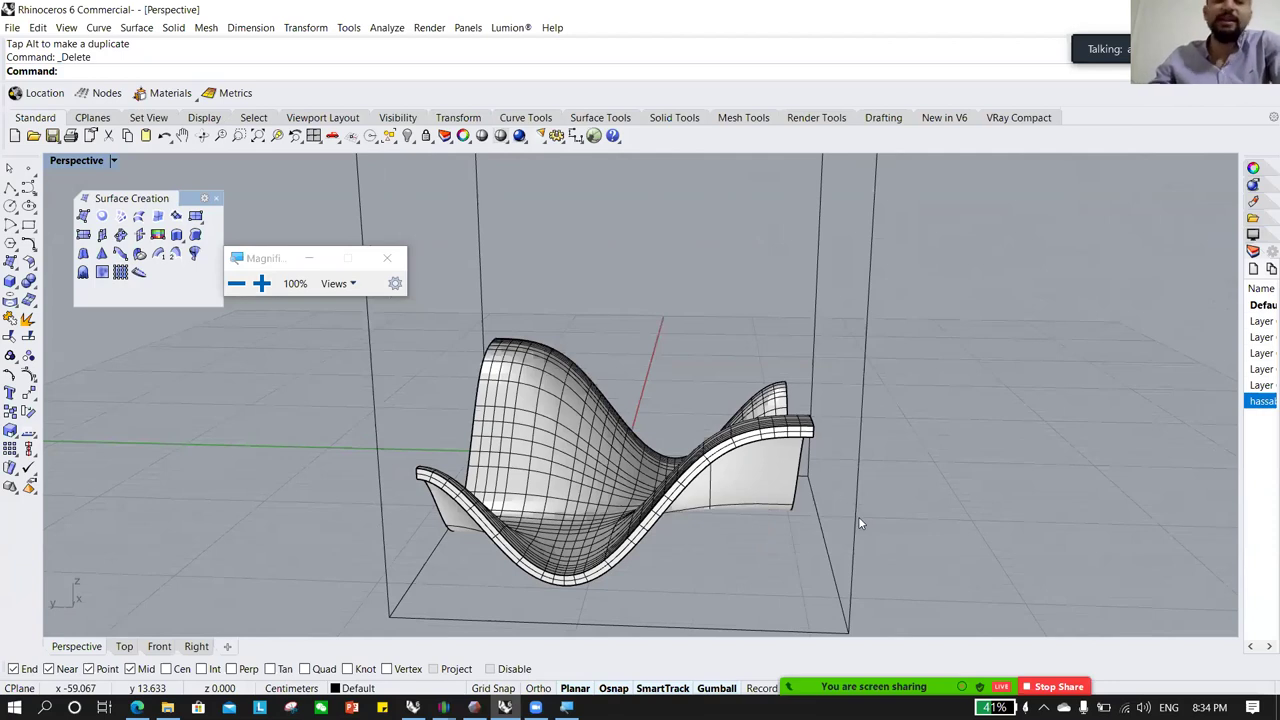
scroll(858, 516, "up", 5)
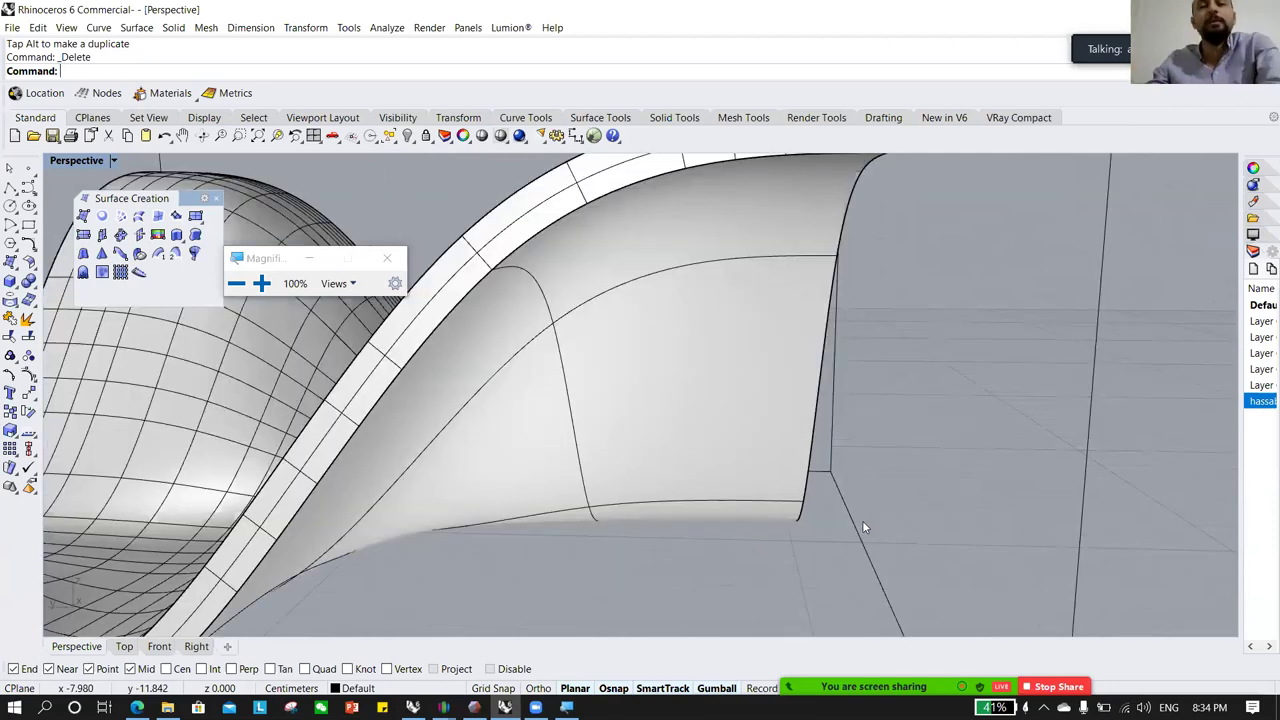
scroll(671, 487, "down", 3)
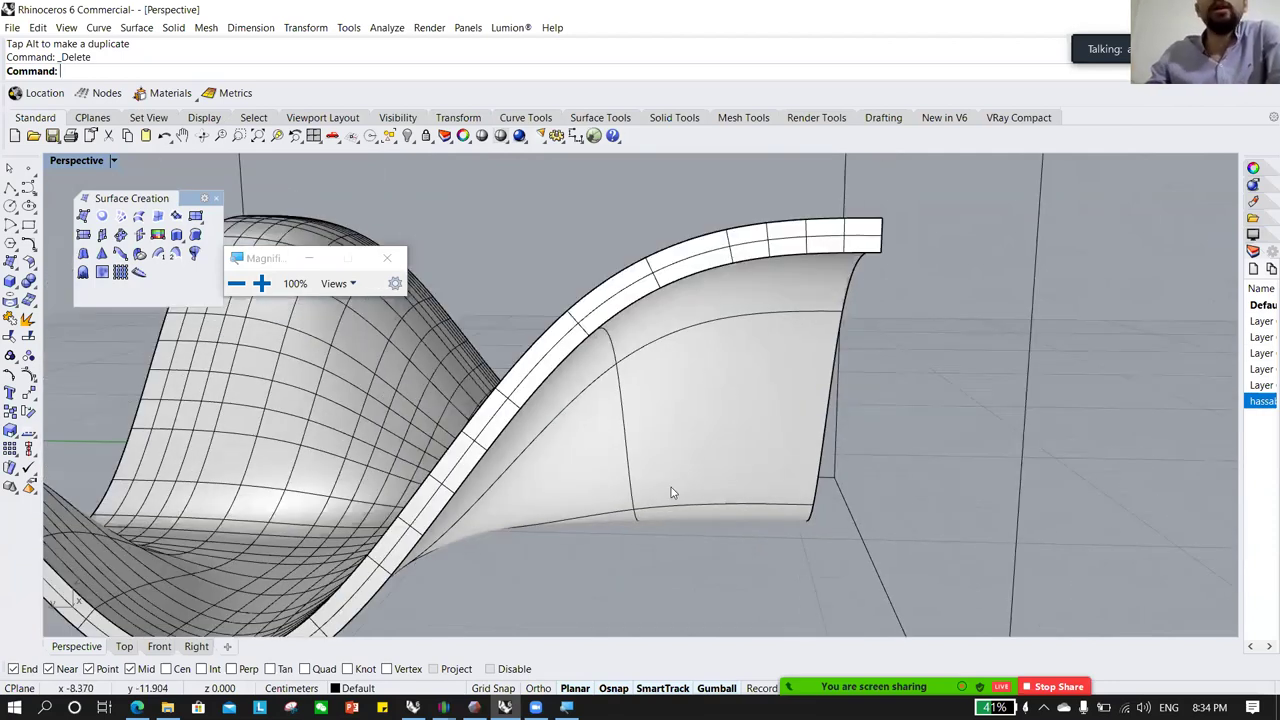
scroll(671, 487, "down", 5)
scroll(655, 431, "down", 3)
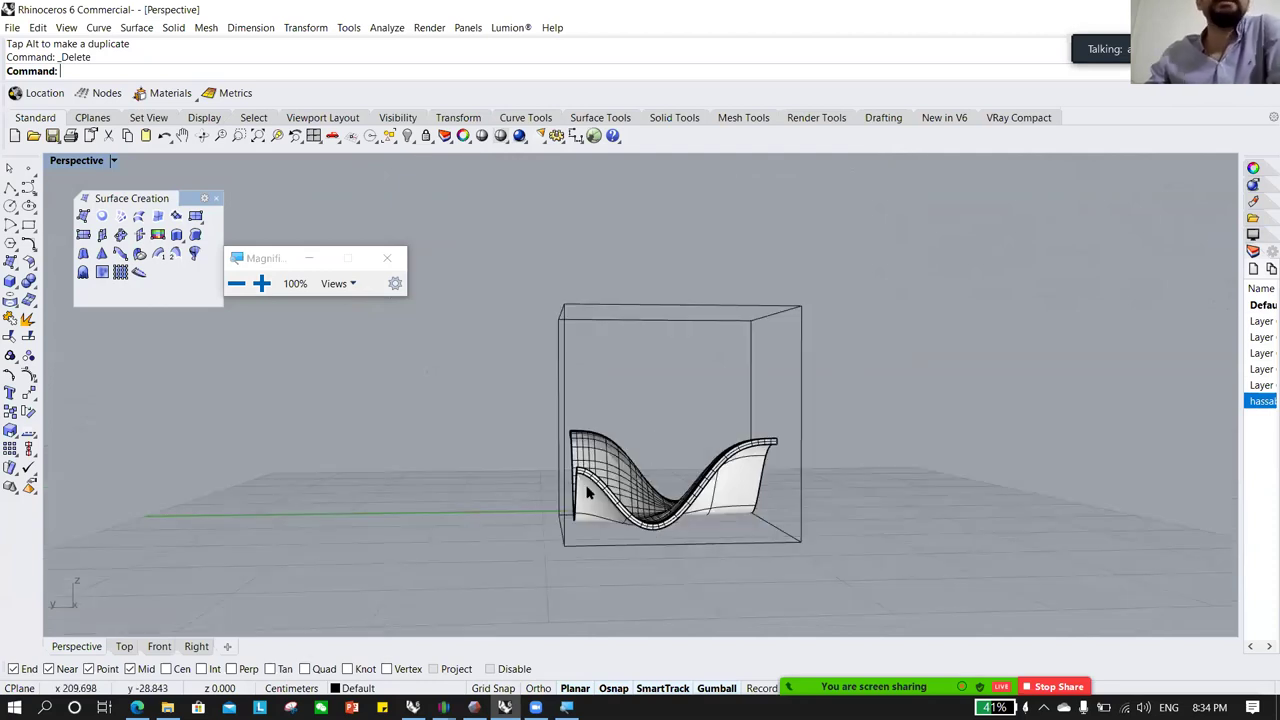
scroll(588, 440, "up", 4)
scroll(590, 428, "up", 3)
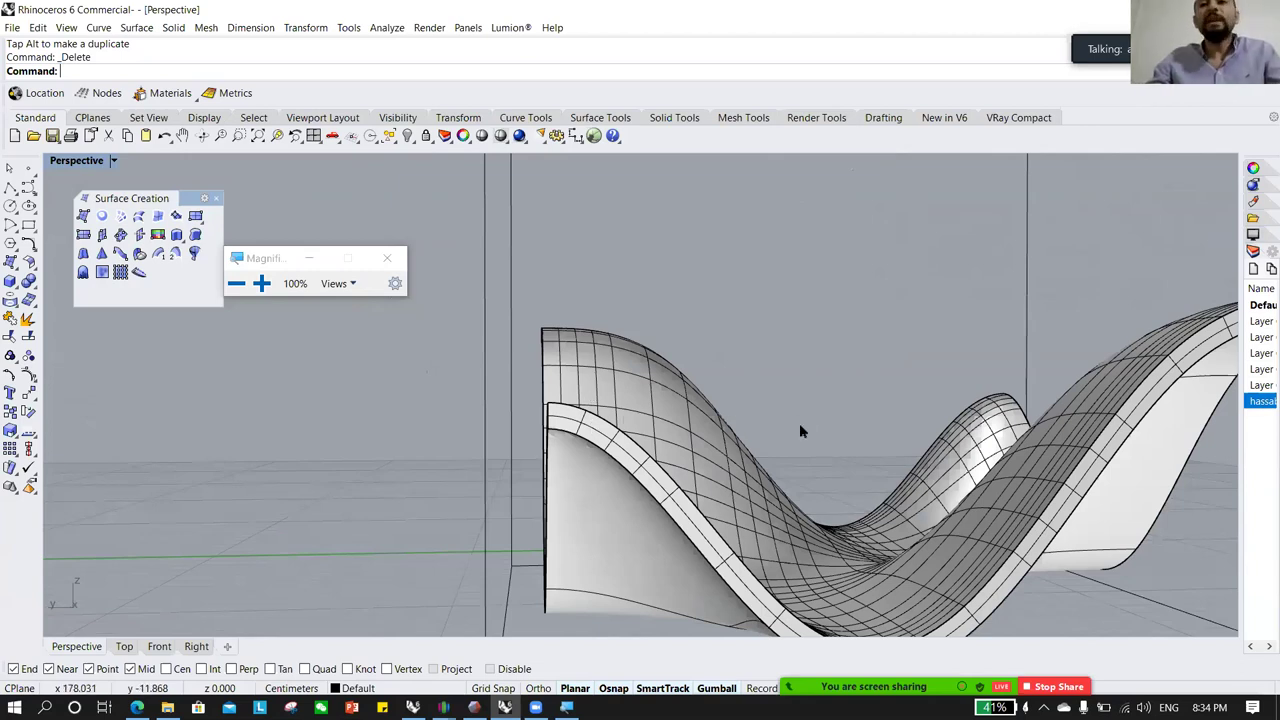
left_click(818, 480)
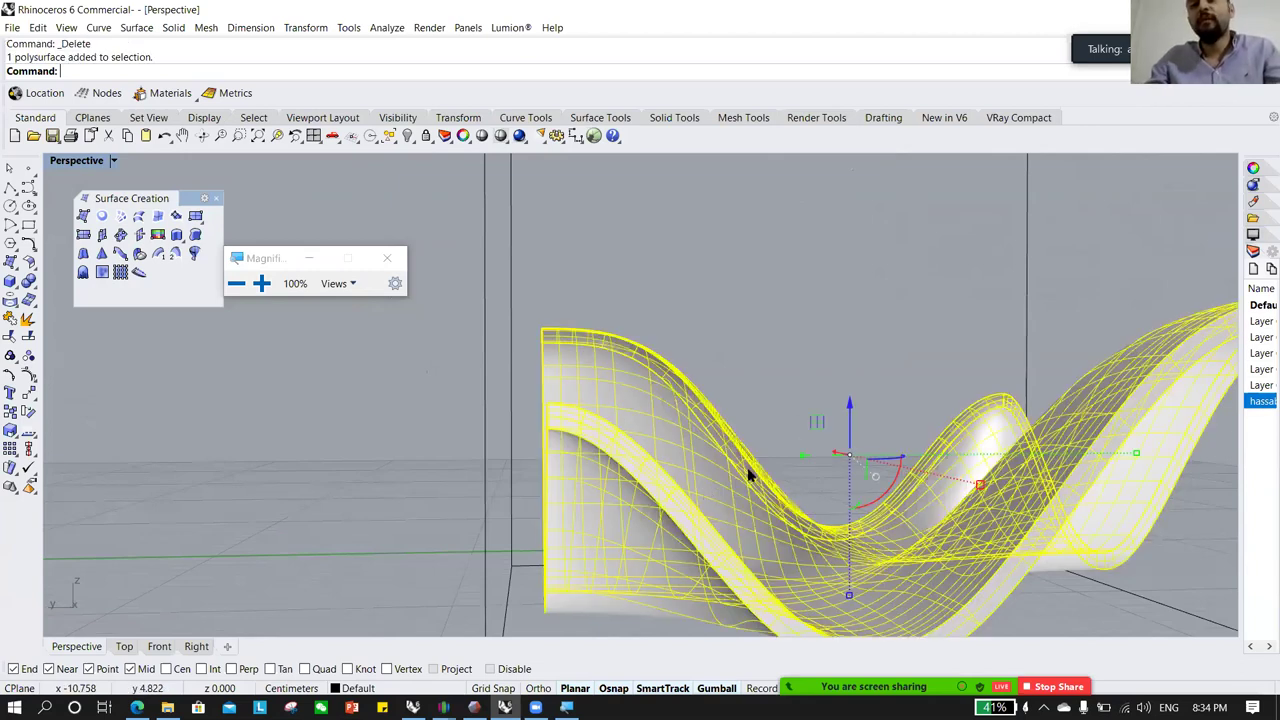
- Rotate the wave solid 90° upright with the gumball and orbit around the twisted ribbon
scroll(776, 406, "down", 2)
left_click_drag(812, 470, 782, 404)
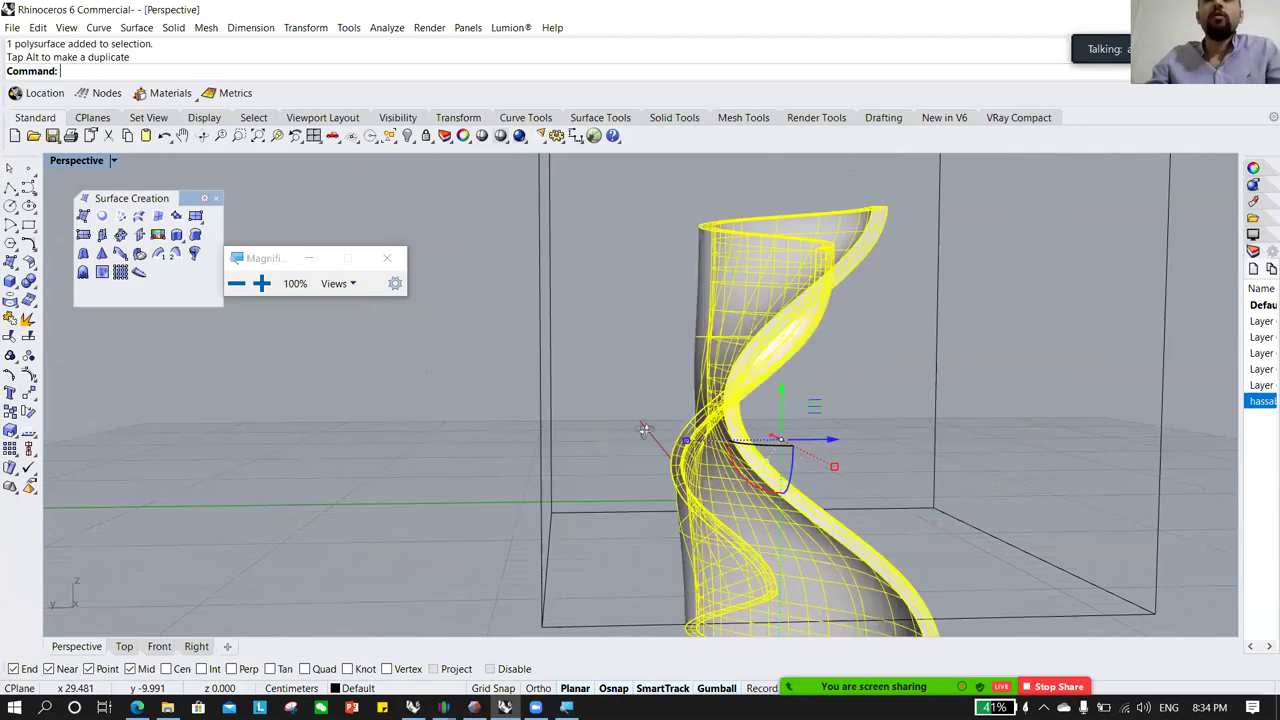
key("Escape")
mouse_move(781, 404)
right_mouse_down()
mouse_move(693, 408)
mouse_move(731, 452)
mouse_move(744, 407)
mouse_move(635, 417)
mouse_move(589, 450)
mouse_move(559, 430)
right_mouse_up()
scroll(635, 420, "up", 2)
left_click(443, 707)
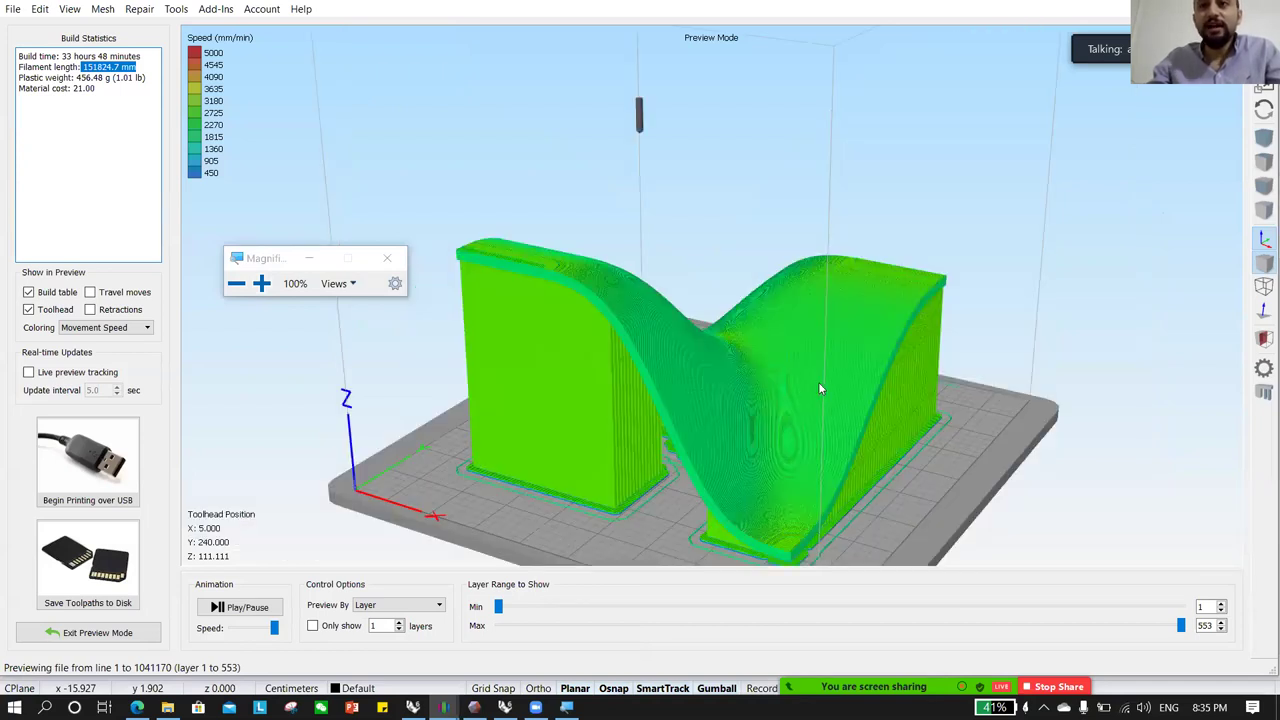
- Turn the Simplify3D toolpath preview to the part's front, then go back to Rhino
left_click_drag(818, 387, 720, 422)
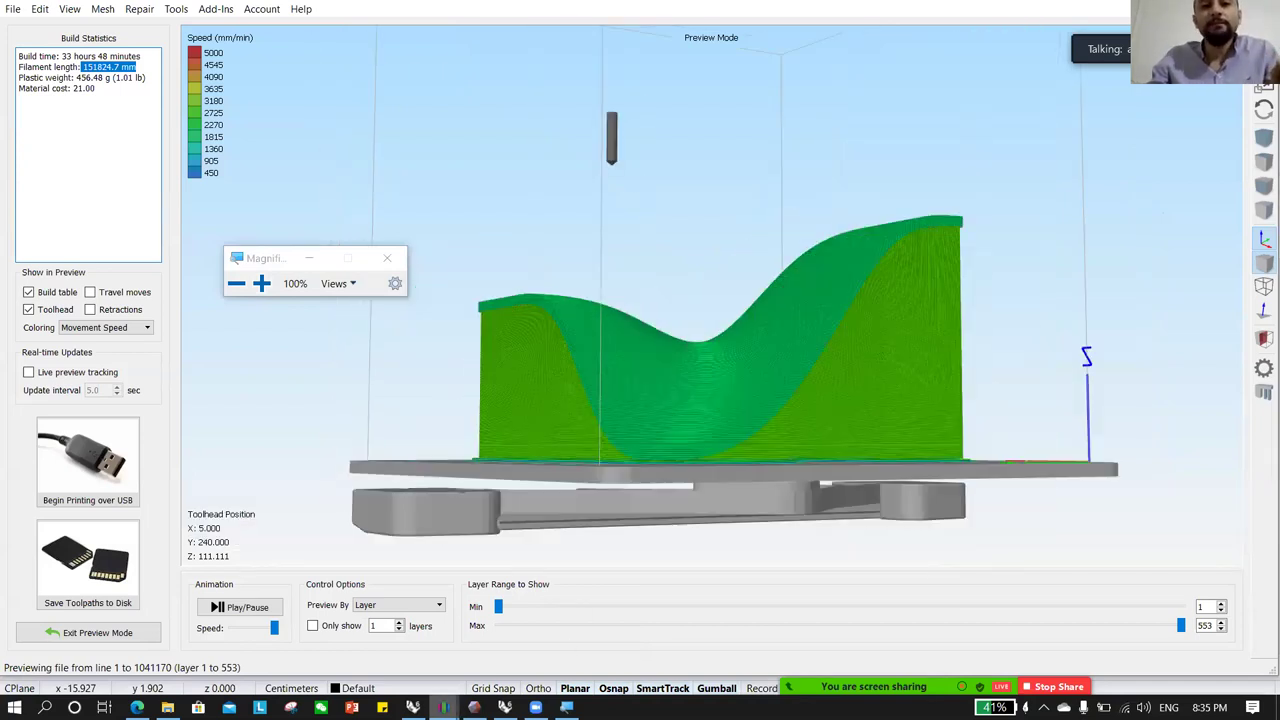
left_click(536, 630)
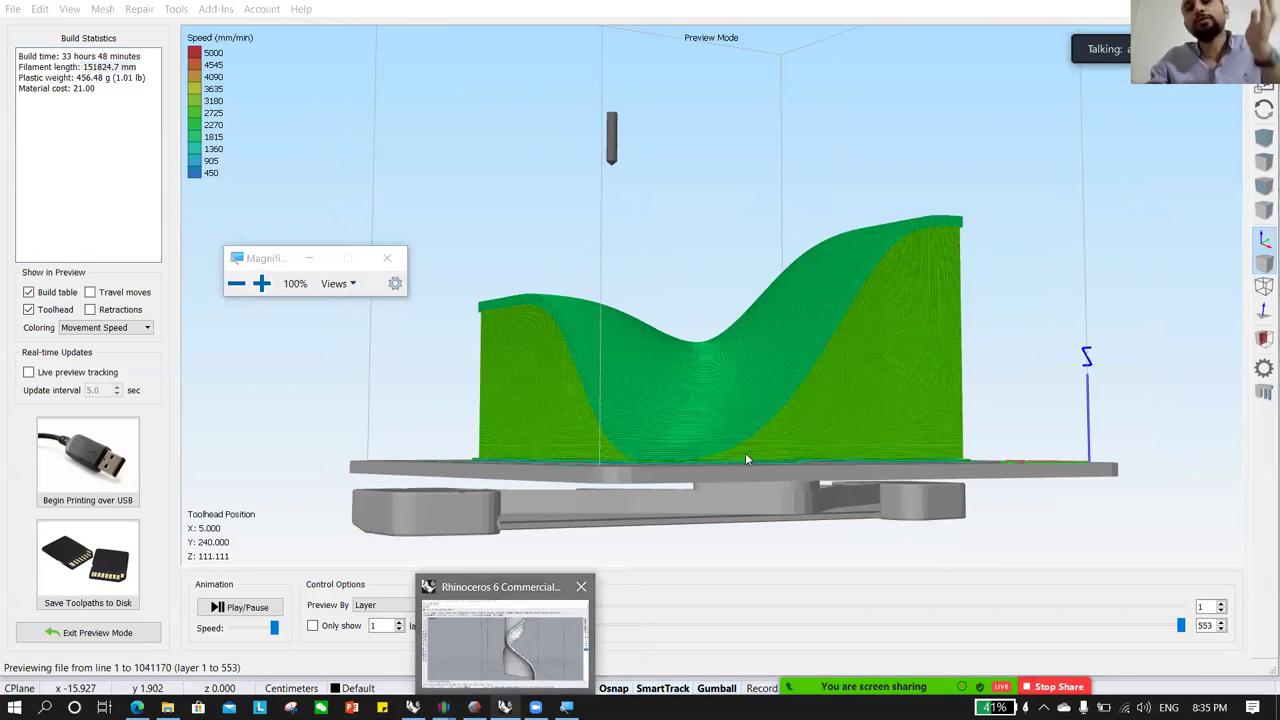
- Select the upright twisted solid and run File > Export Selected
scroll(615, 417, "down", 3)
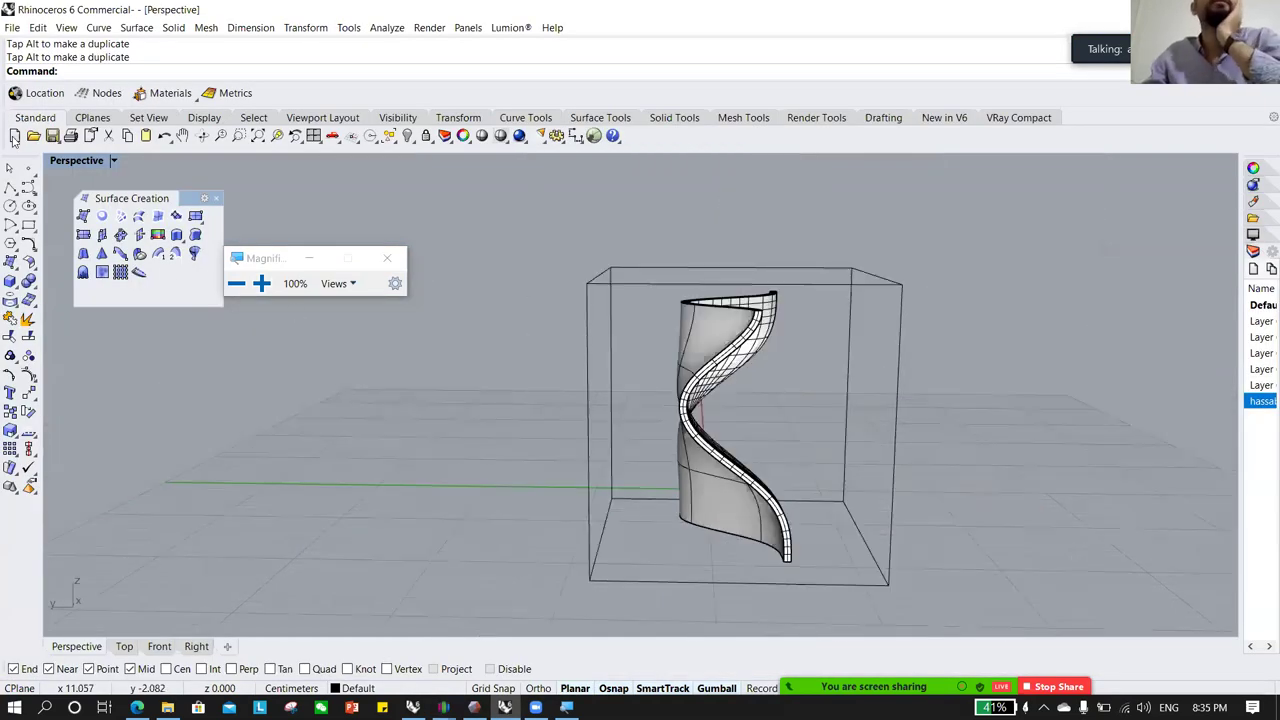
key("ctrl+a")
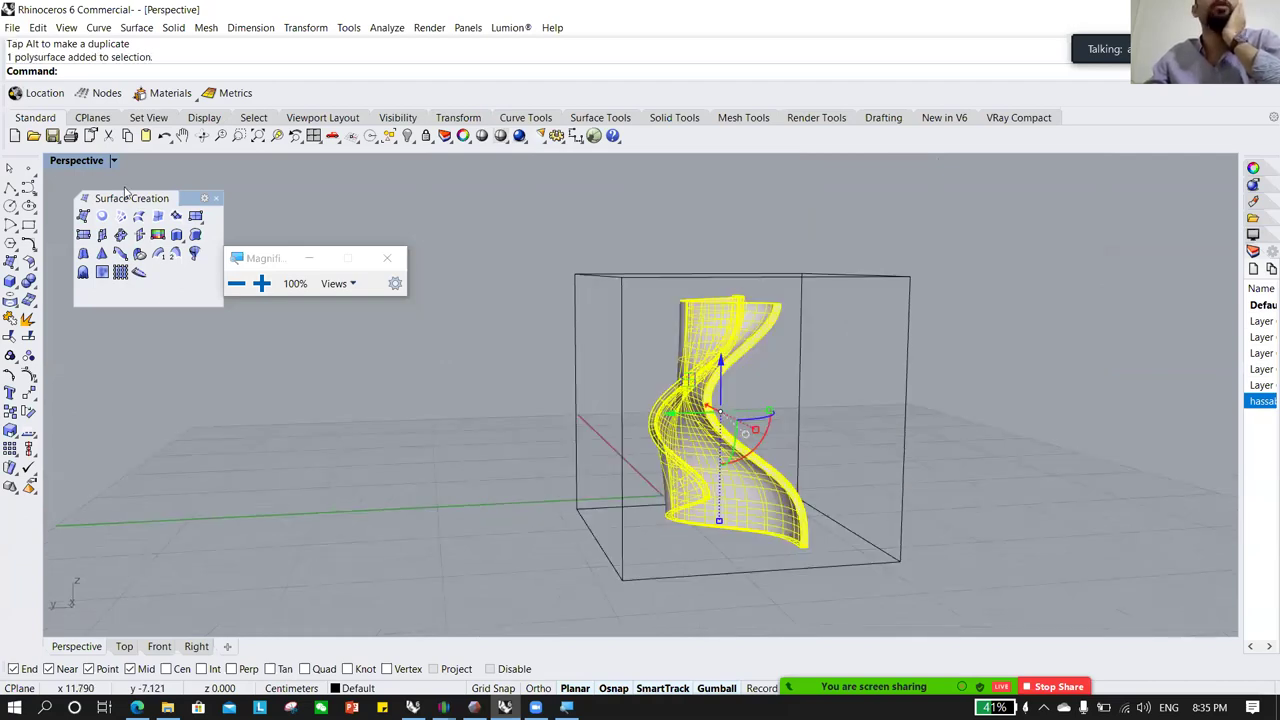
key("alt+f")
left_click(350, 234)
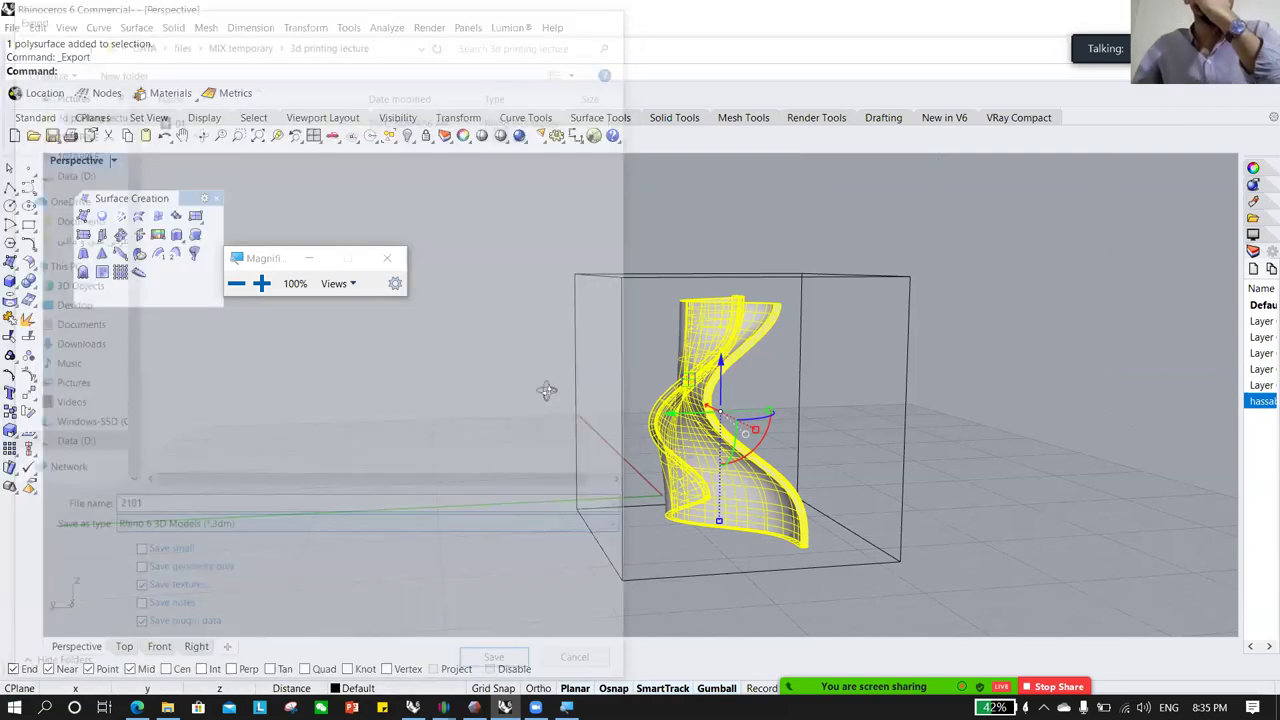
- Save the export as 2101.3dm in the 3d printing lecture folder
key("Return")
key("Up")
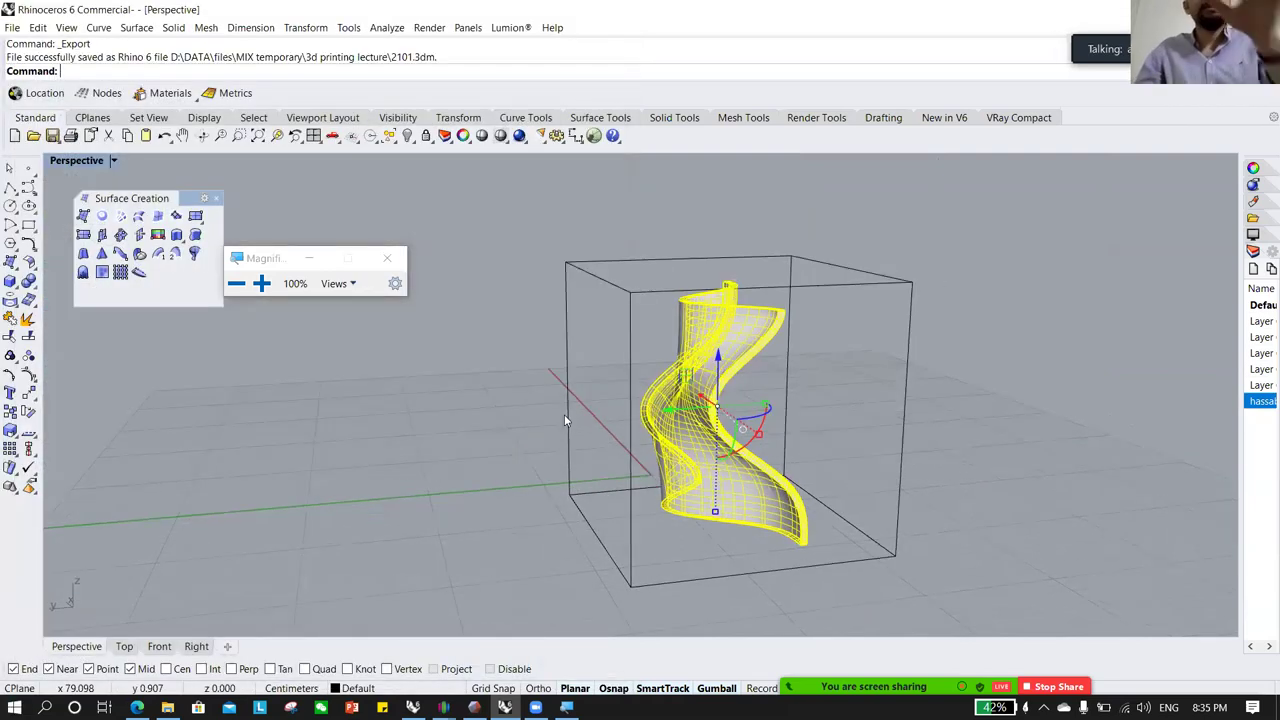
key("Left")
key("Return")
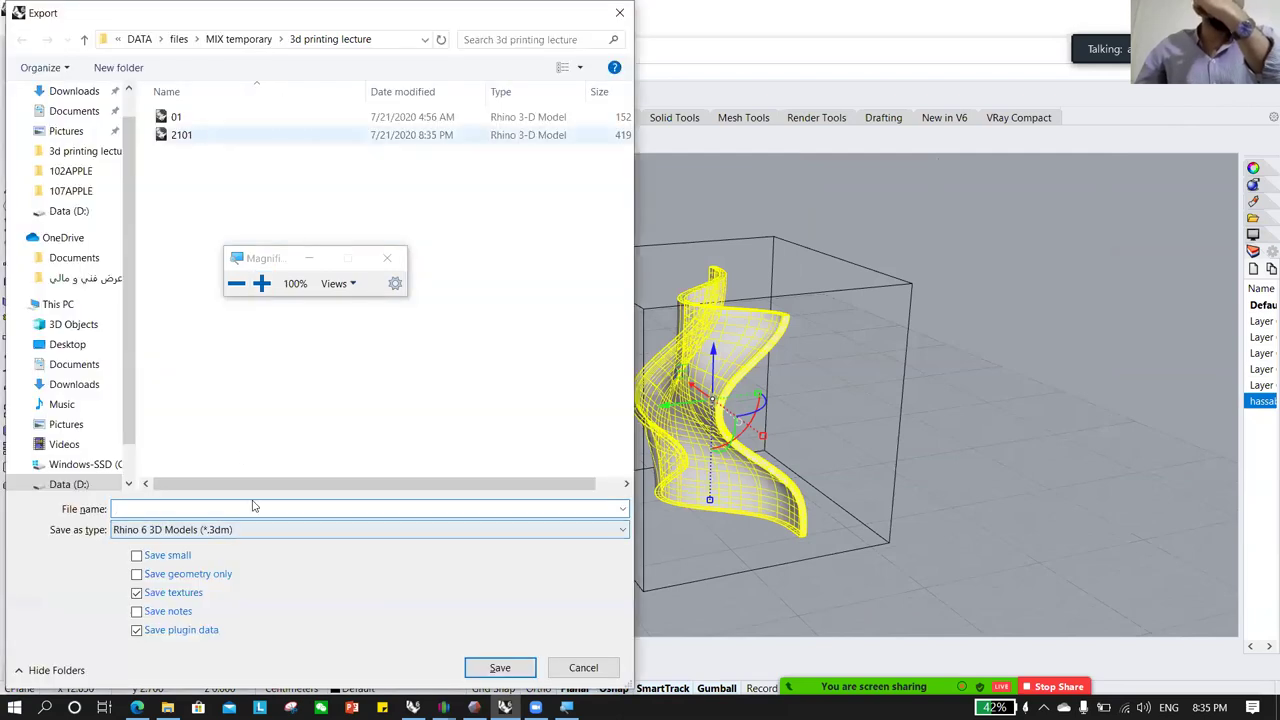
- Export the solid again as 2101.stl with a 0.001 cm mesh tolerance
left_click(249, 529)
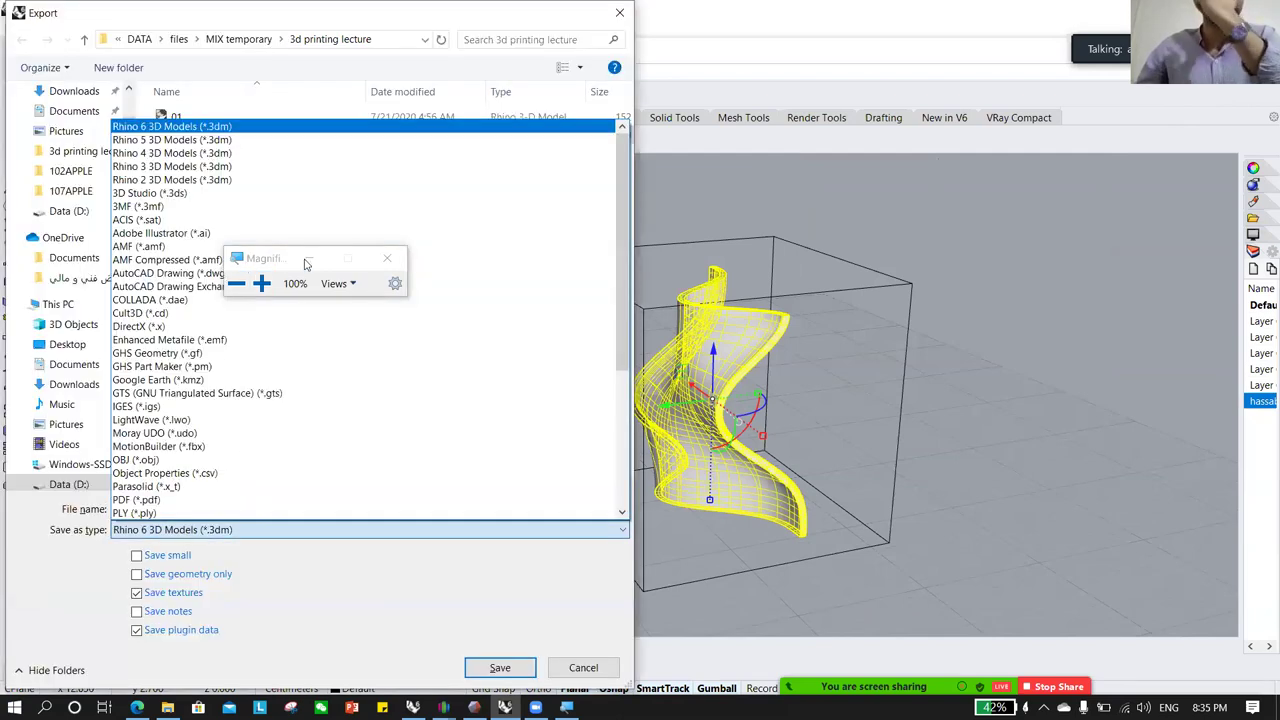
left_click(190, 279)
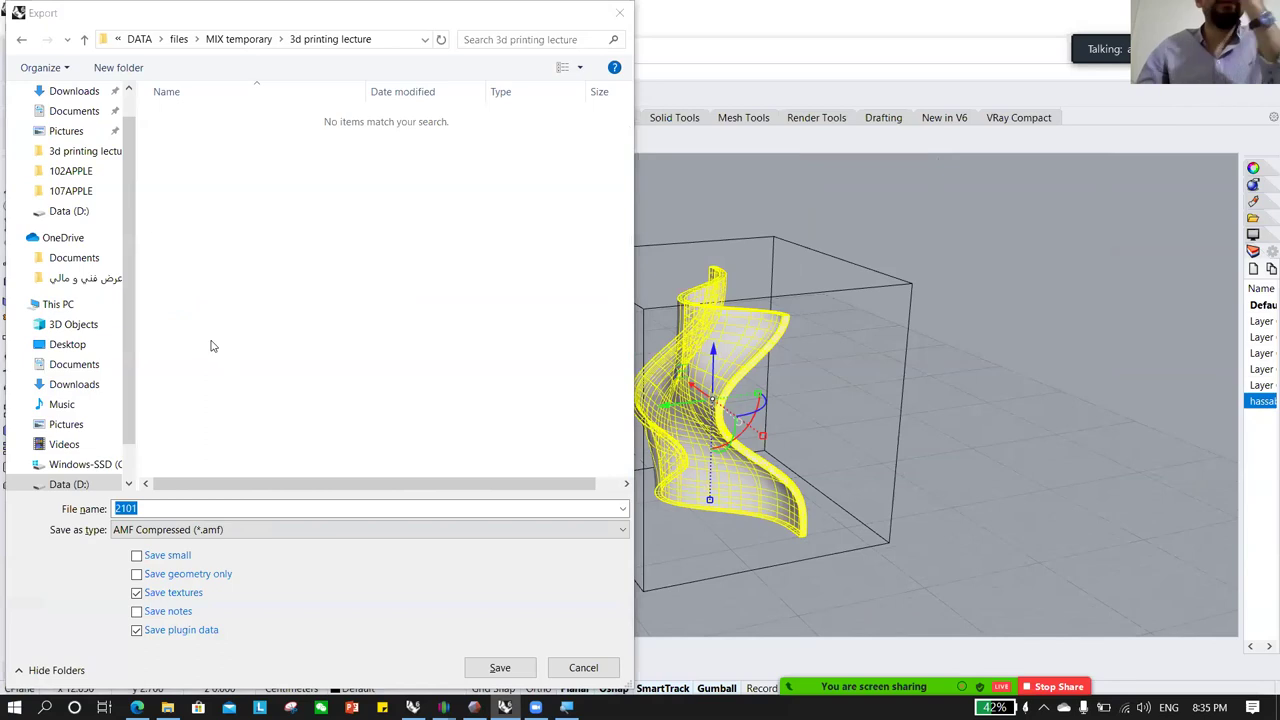
key("alt+t")
key("alt+Down")
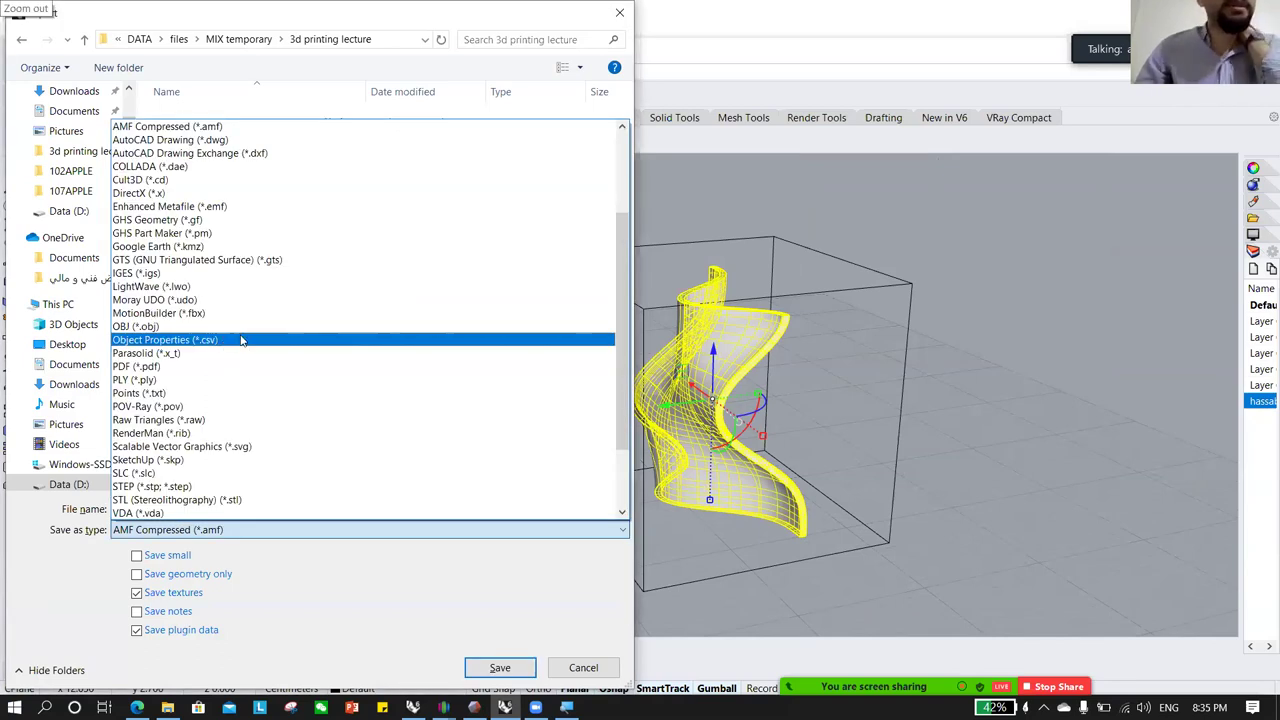
scroll(254, 399, "down", 1)
scroll(256, 420, "down", 1)
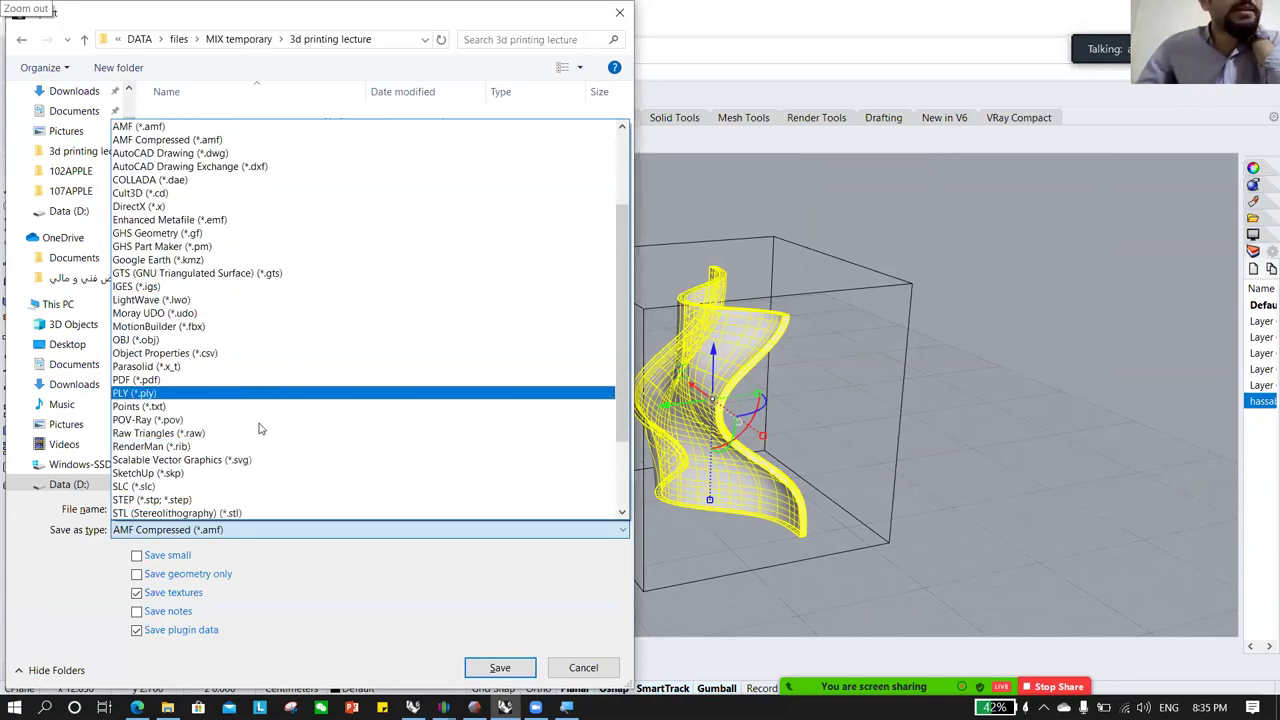
scroll(258, 436, "down", 1)
scroll(259, 438, "down", 1)
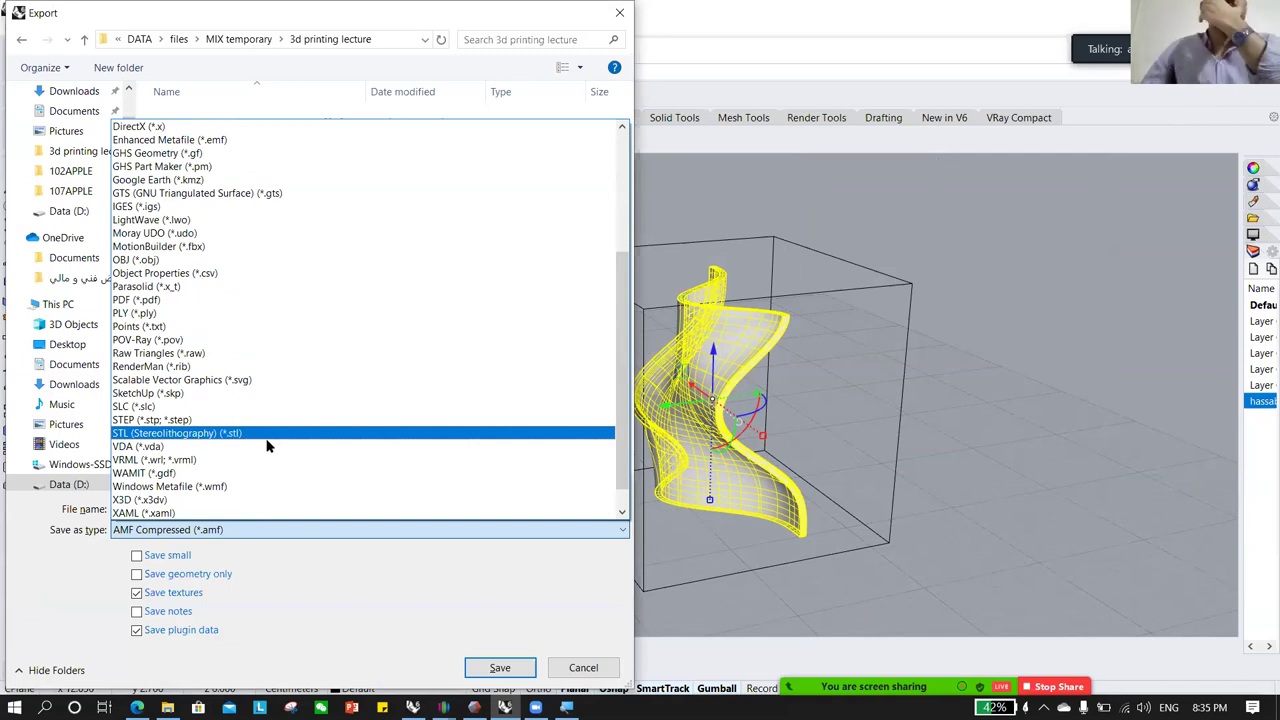
left_click(520, 664)
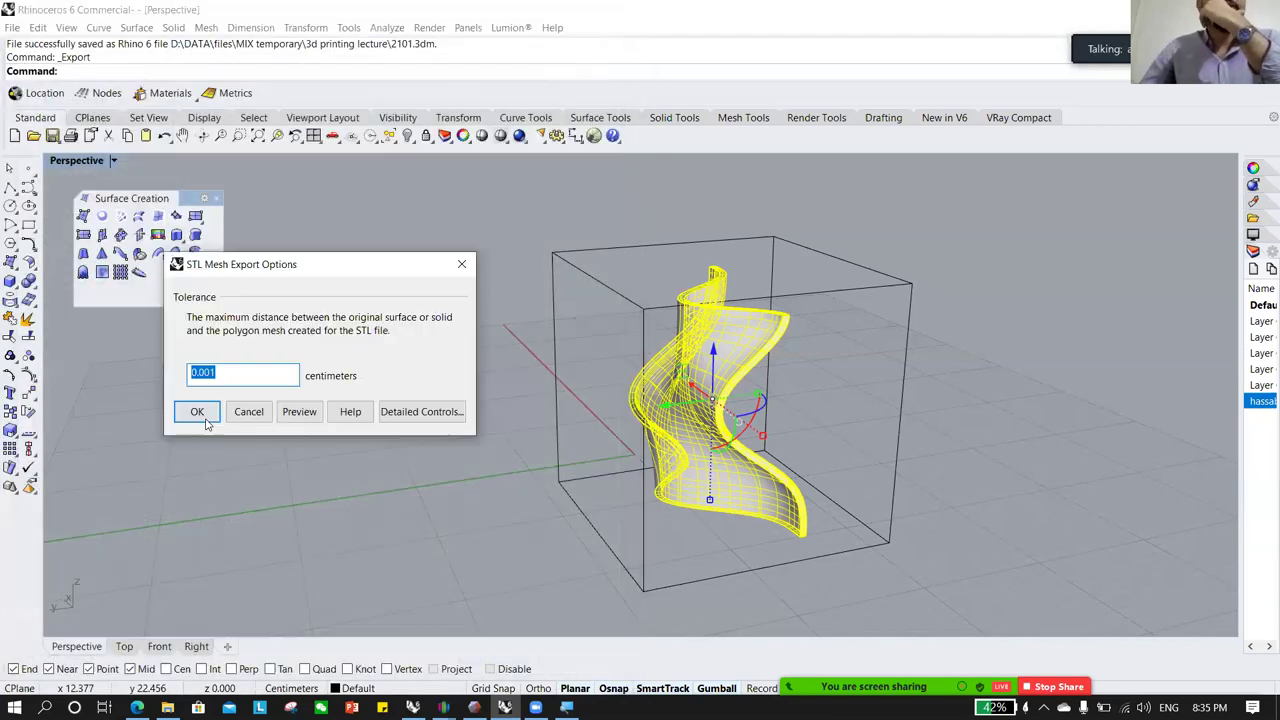
left_click(195, 410)
left_click(195, 422)
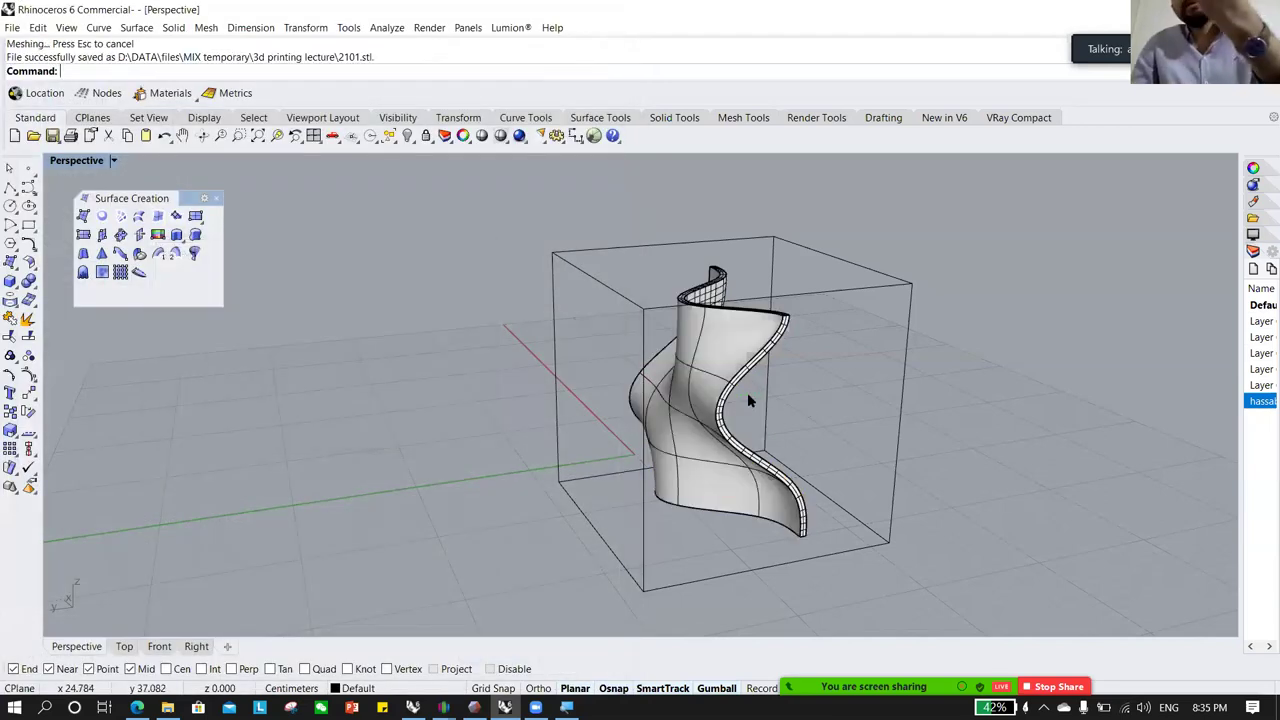
- Orbit the Rhino view, then bring up the Simplify3D window with the sliced preview
right_click_drag(640, 420, 450, 640)
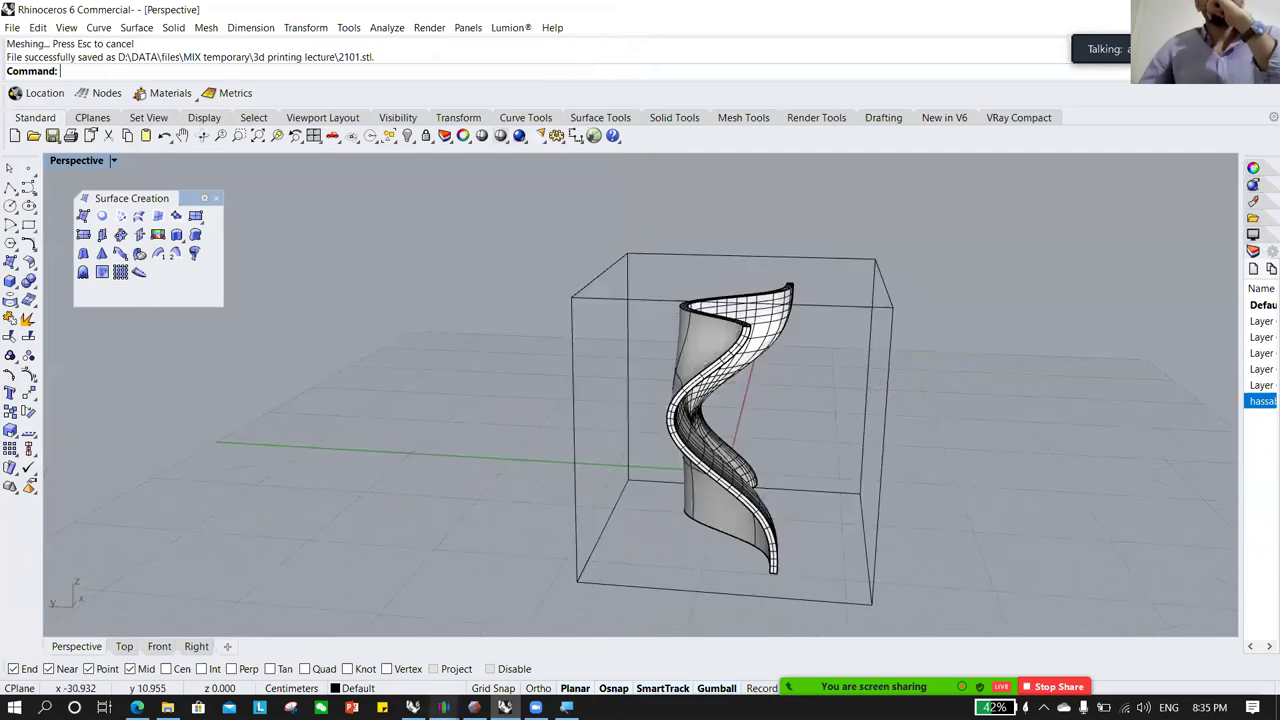
left_click(444, 707)
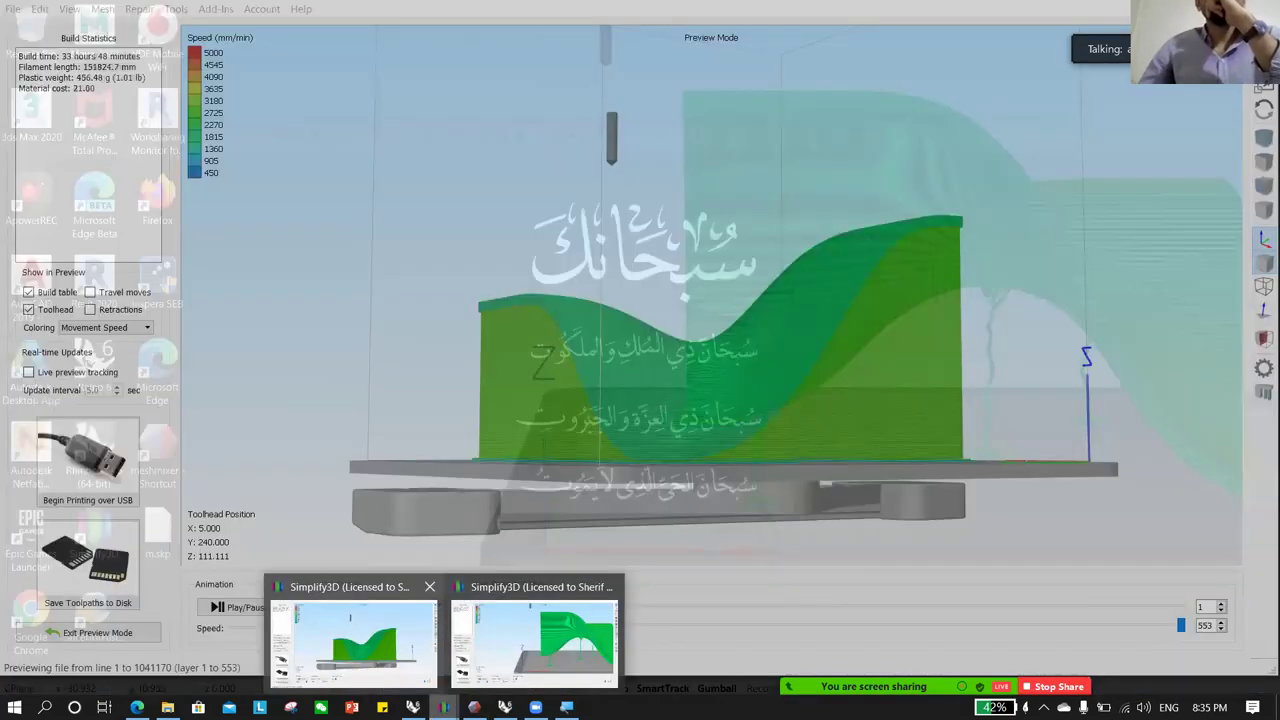
right_click(444, 706)
left_click(444, 707)
mouse_move(353, 643)
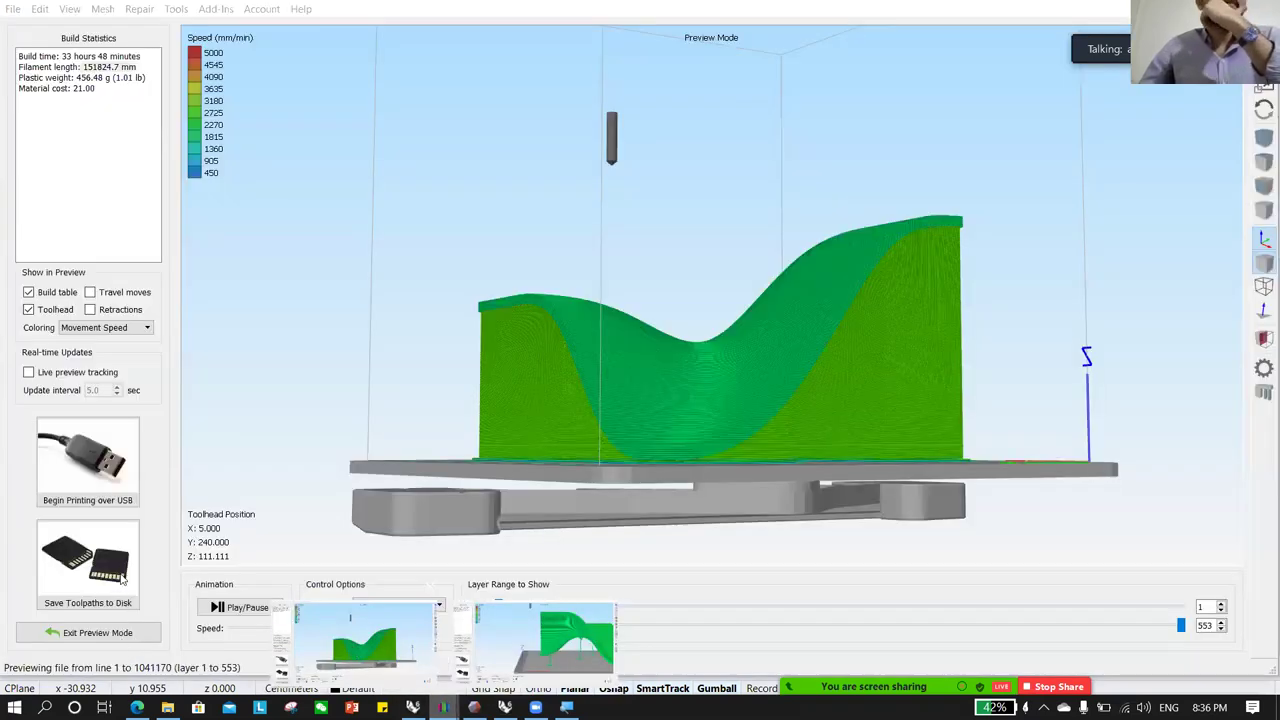
- Exit preview mode, remove old model 03, and reset the view of the empty plate
left_click(120, 585)
left_click(97, 632)
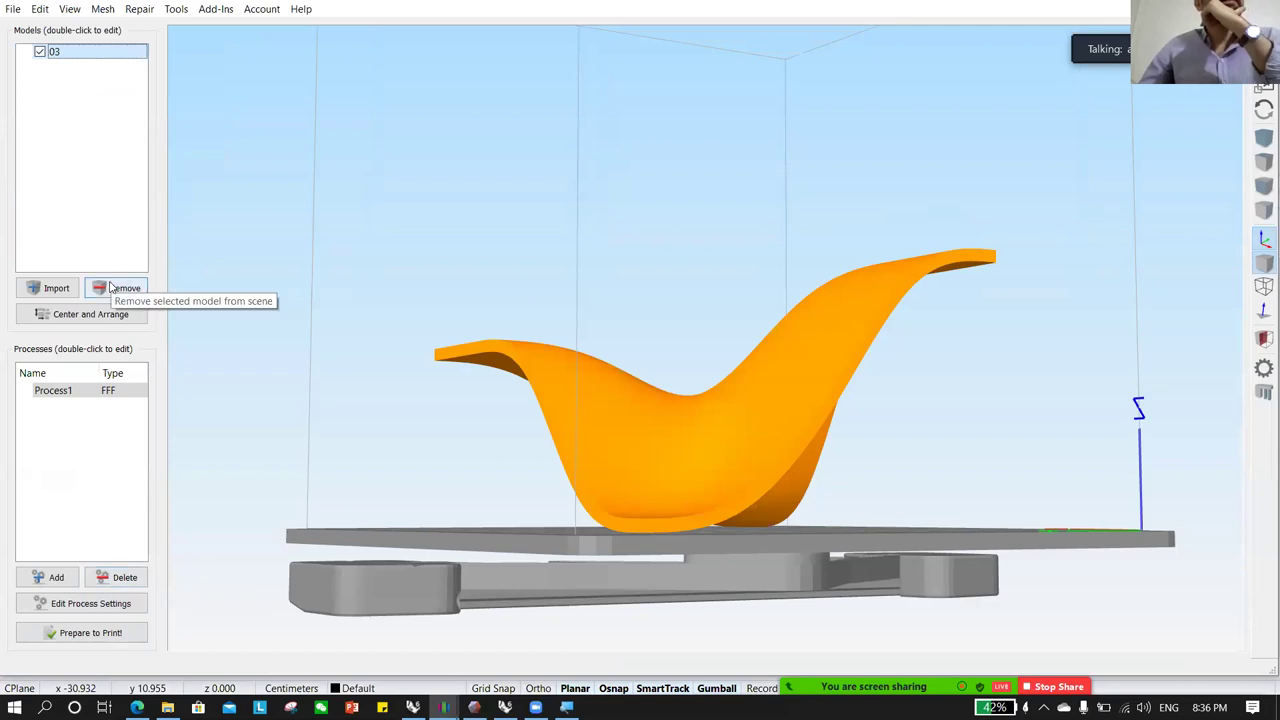
left_click(118, 288)
mouse_move(710, 237)
left_mouse_down()
mouse_move(777, 406)
mouse_move(753, 350)
left_mouse_up()
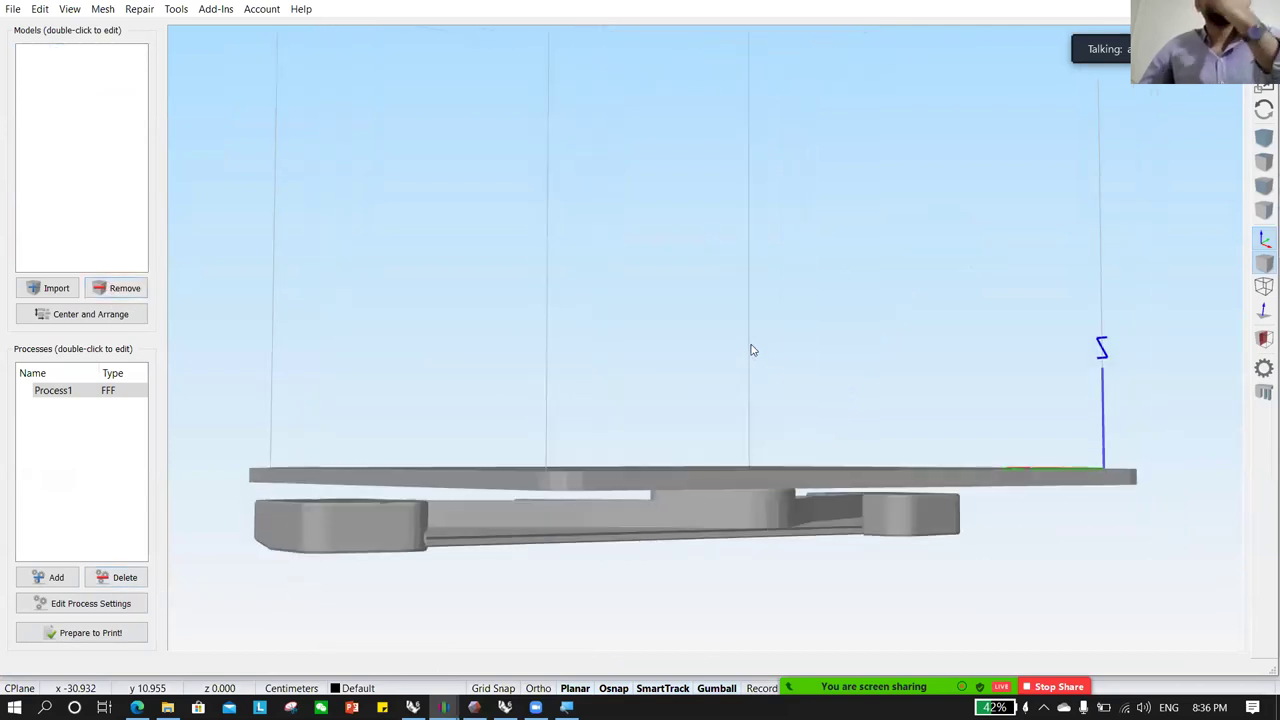
key("ctrl+0")
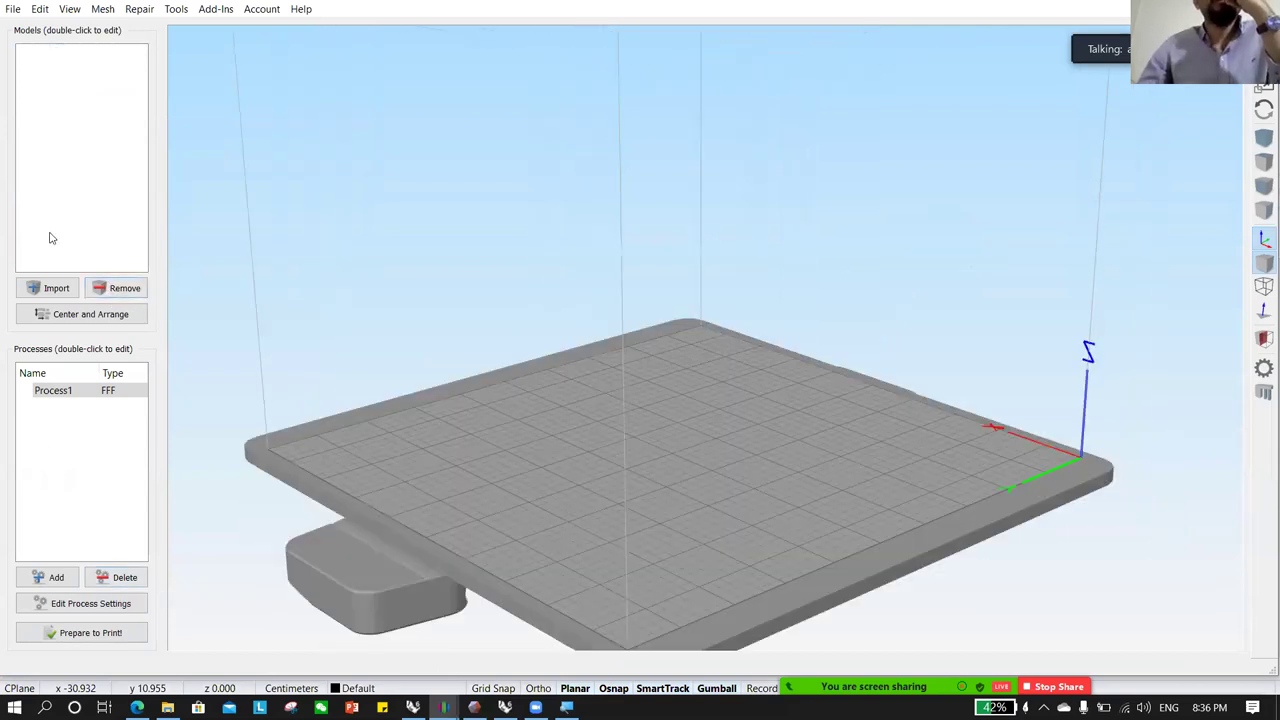
key("ctrl+0")
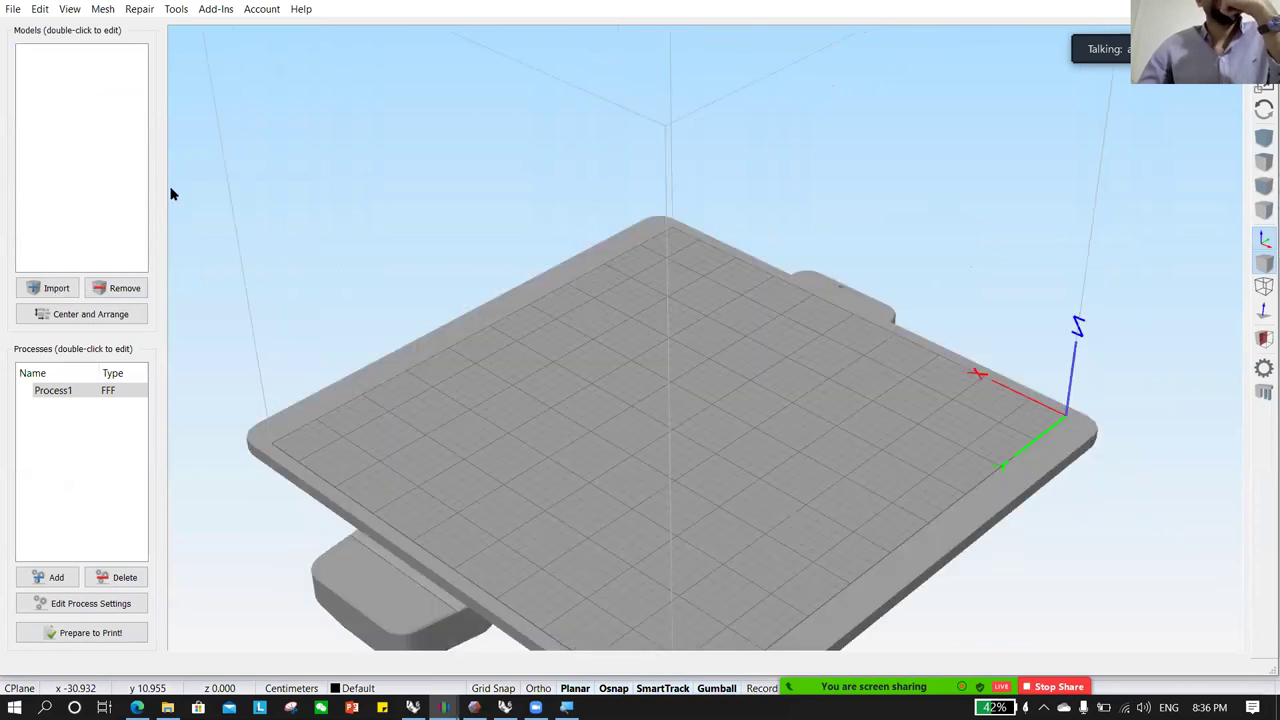
- Uniformly scale model 2101 to 160.78 mm wide (958.24%) and orbit to inspect it
key("ctrl+0")
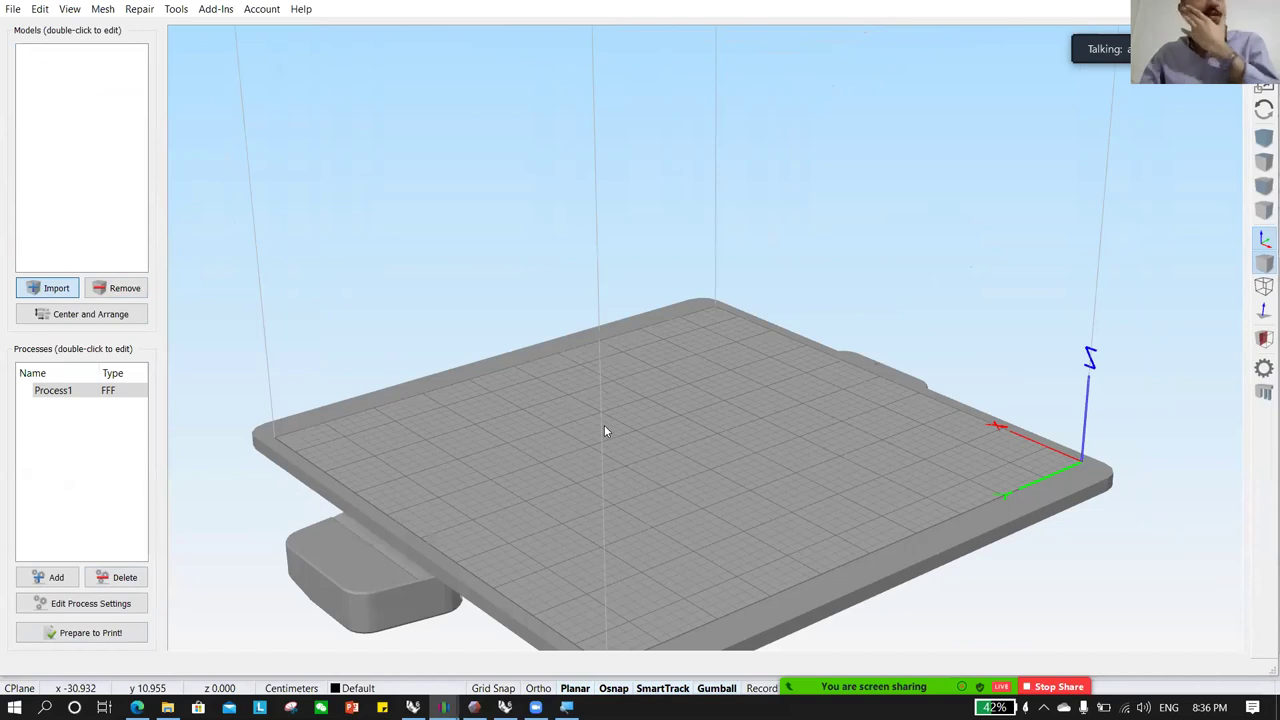
double_click(678, 435)
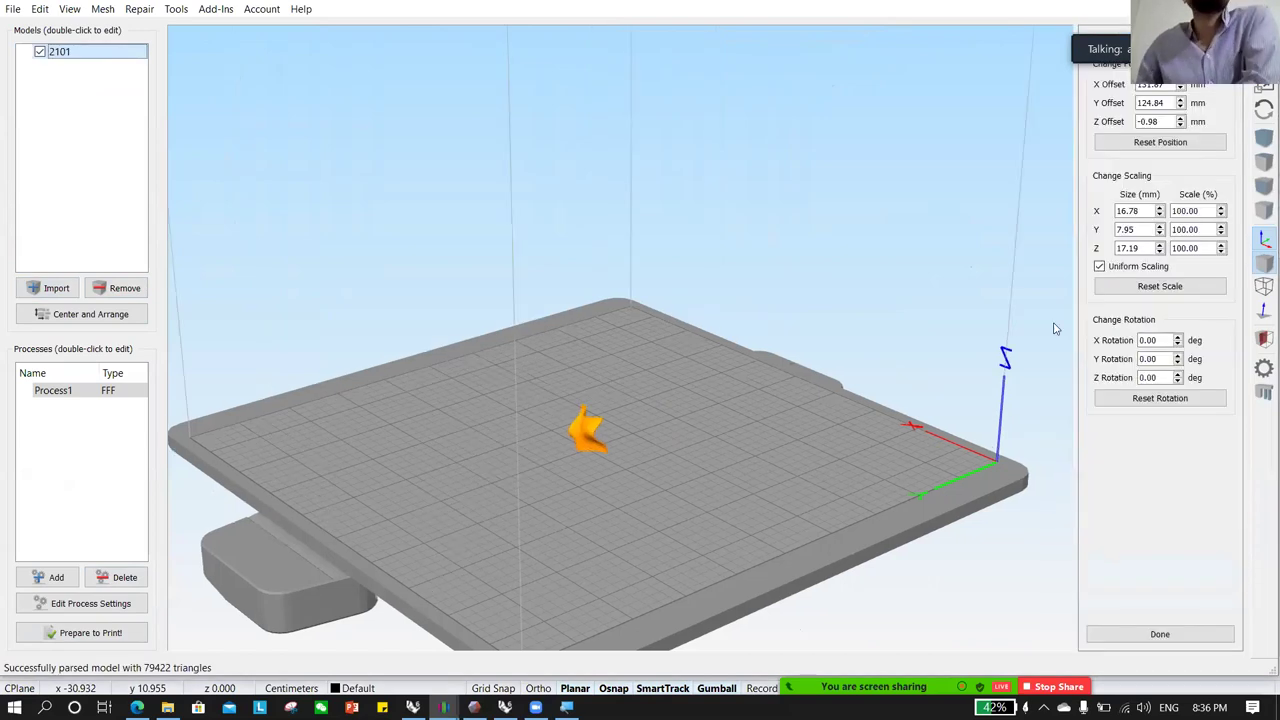
left_click(1127, 211)
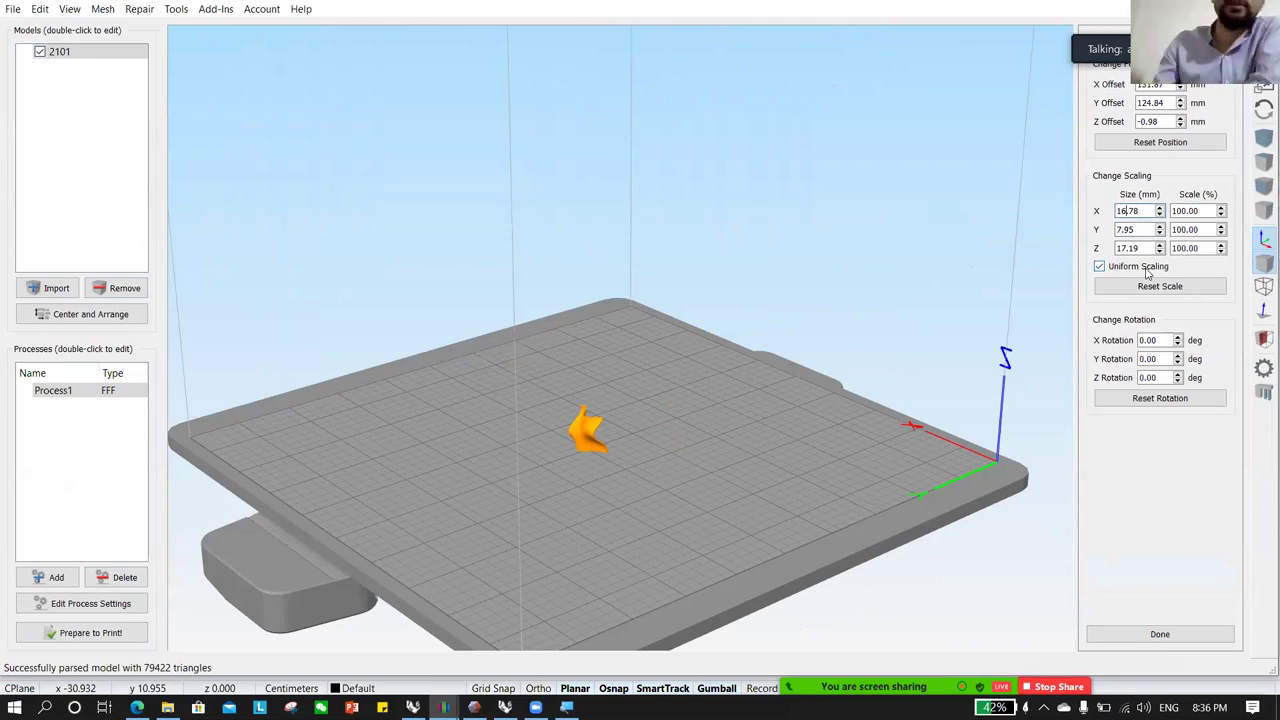
type("0")
key("Return")
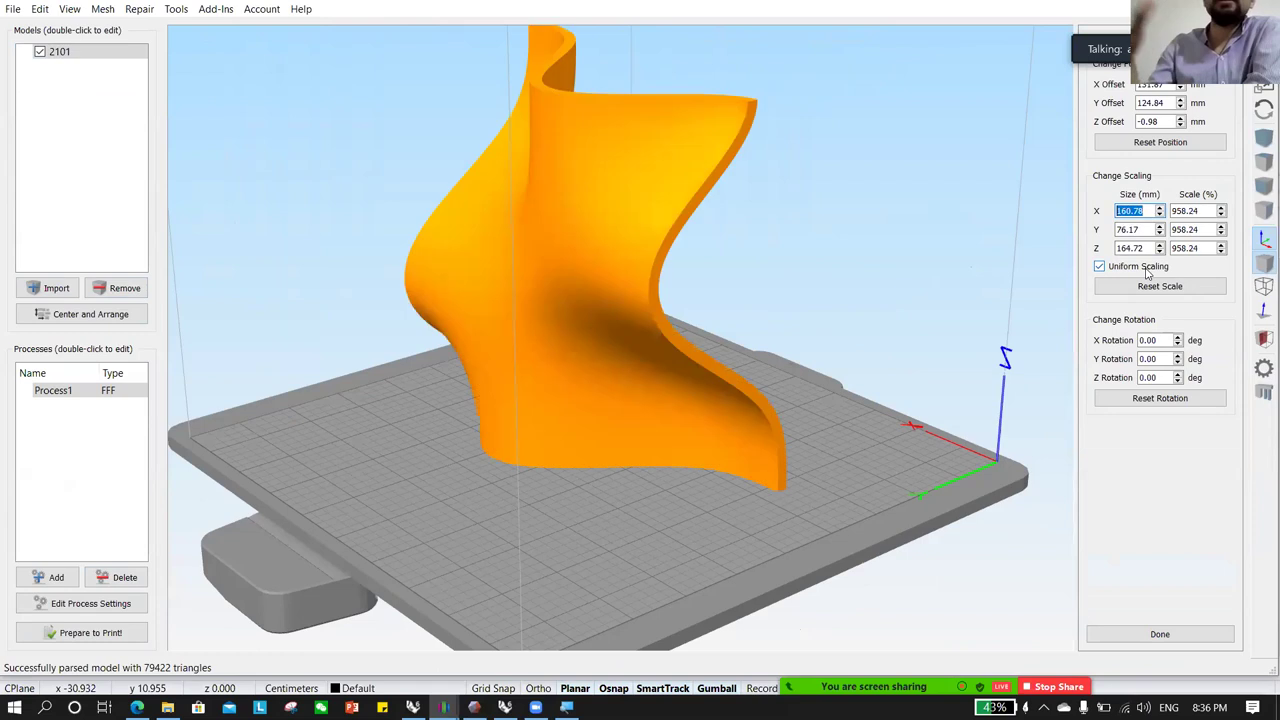
left_click(1155, 634)
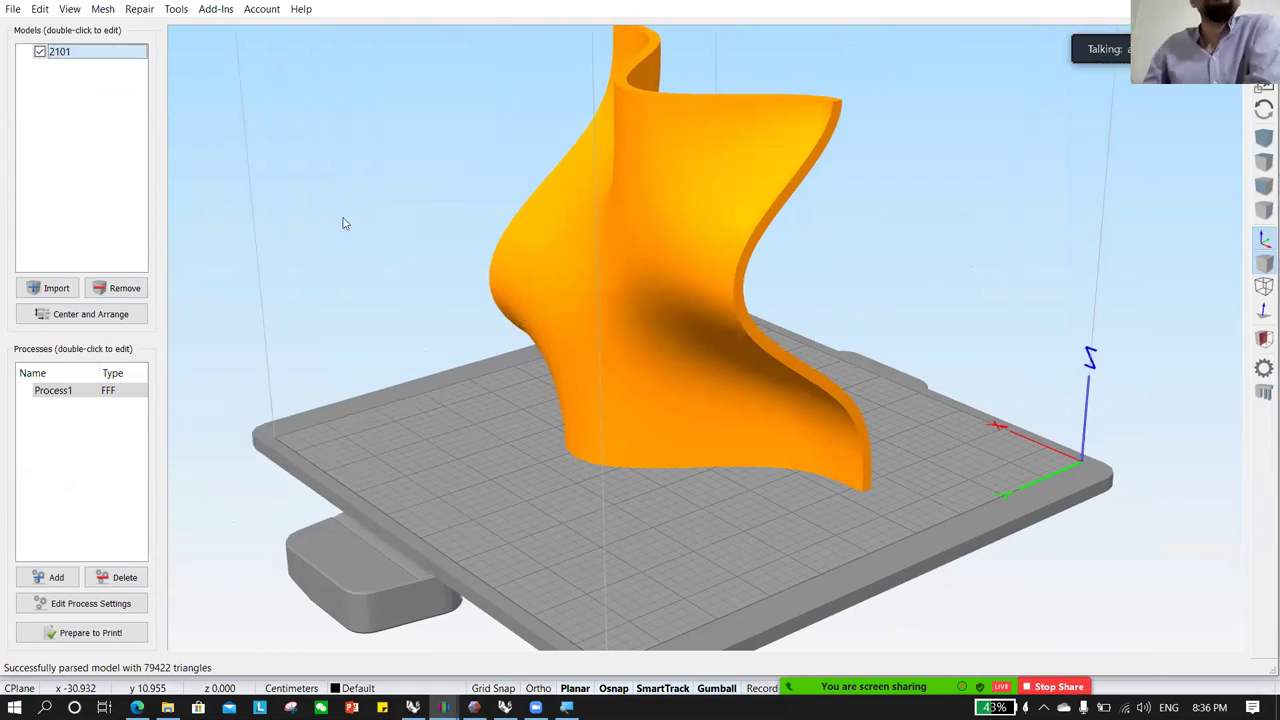
left_click_drag(343, 220, 312, 223)
left_click_drag(628, 281, 601, 295)
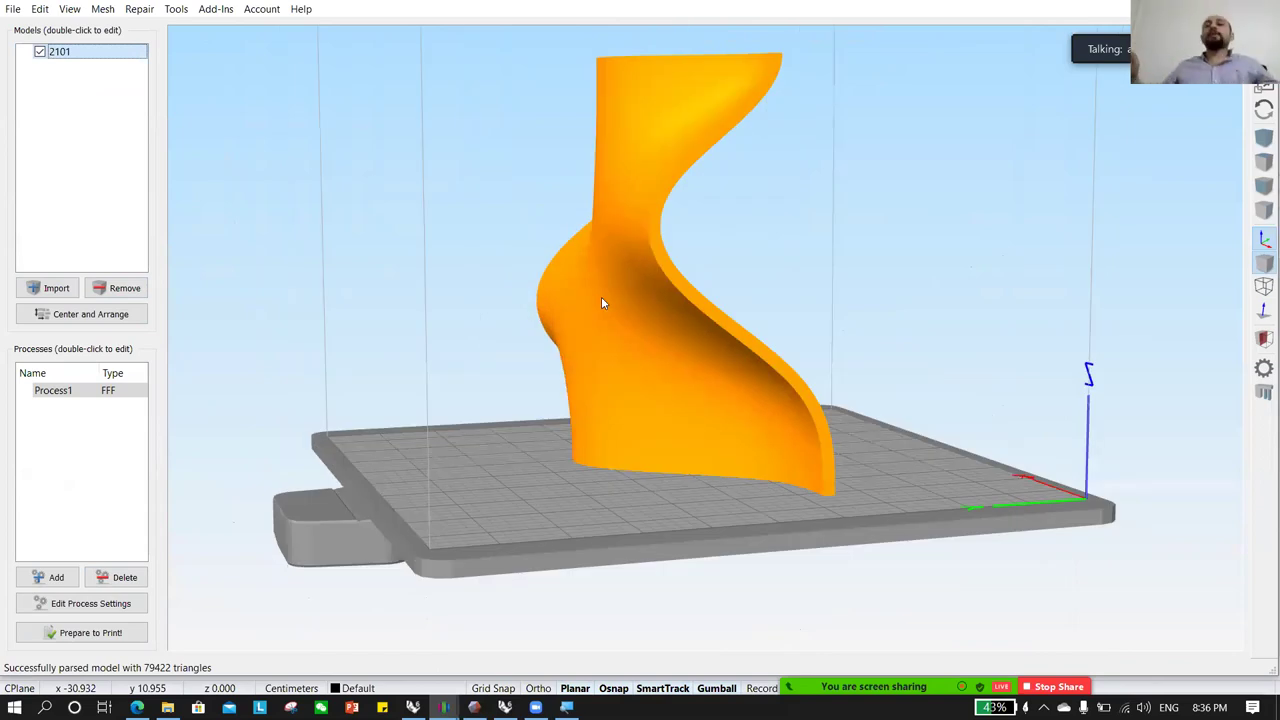
left_click_drag(197, 50, 39, 45)
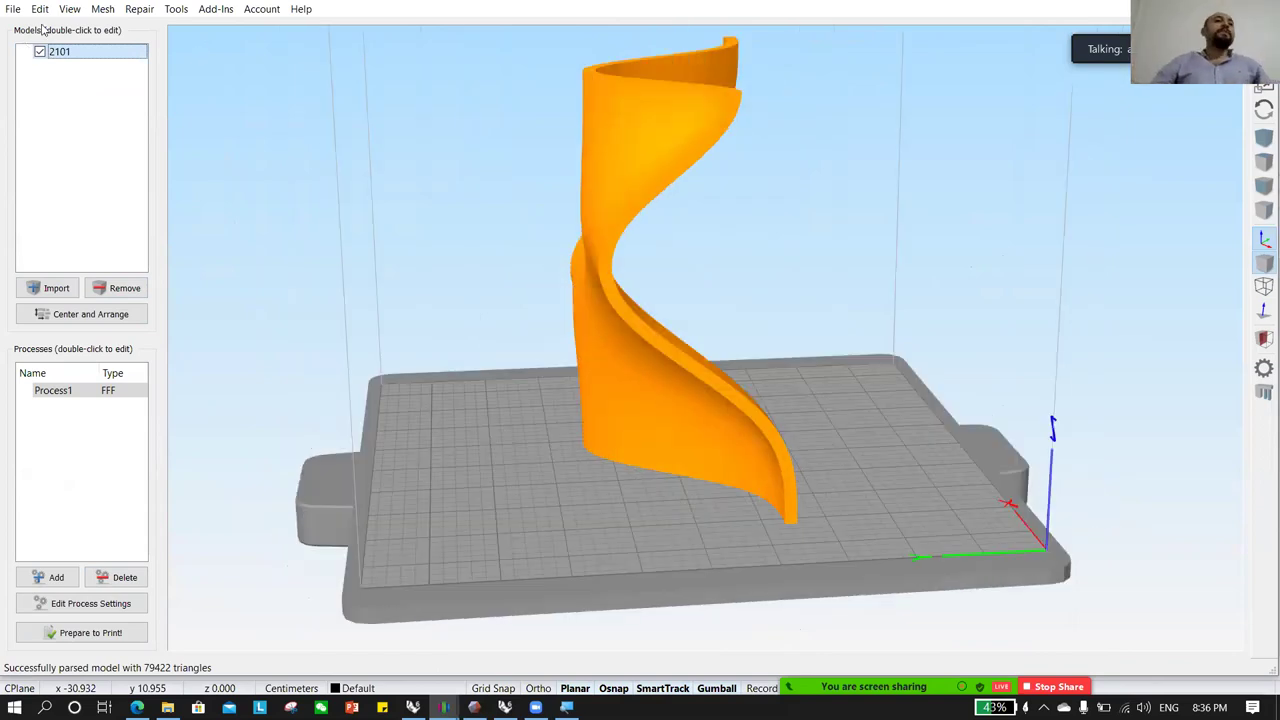
- Review Process1's FFF settings across the Extruder, Layer and Additions (skirt/raft) tabs
left_click(127, 605)
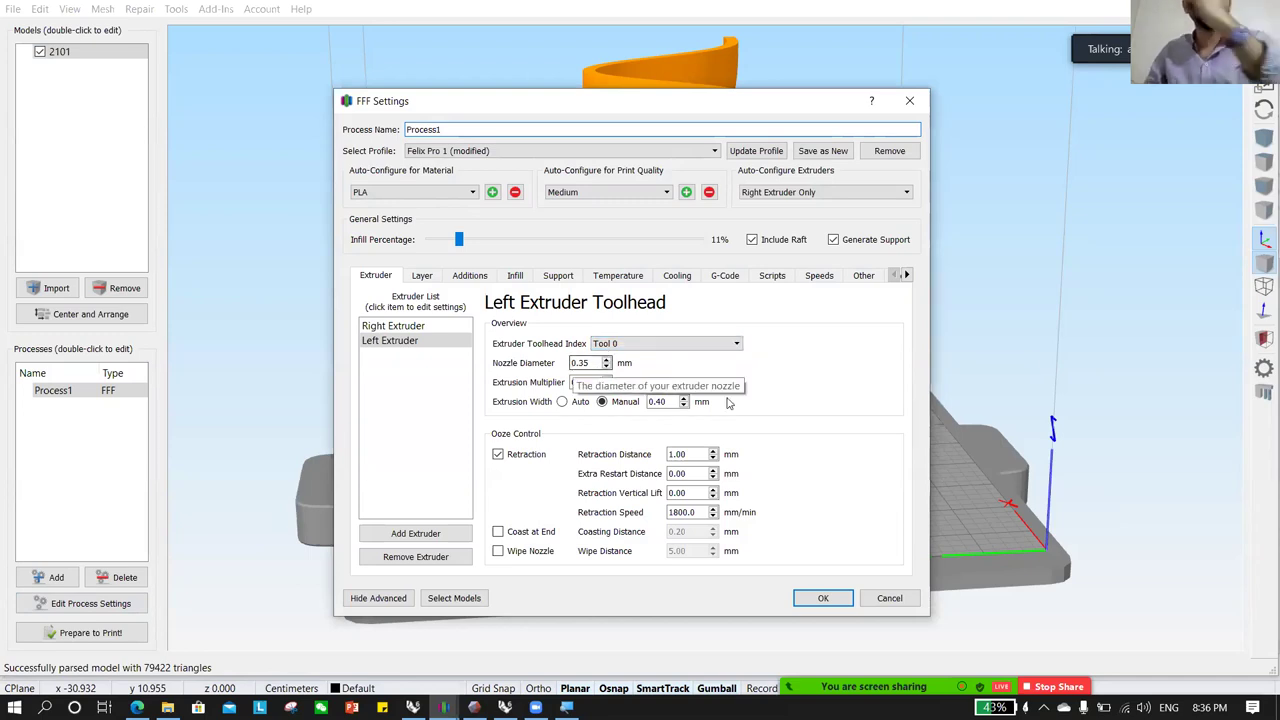
left_click(421, 277)
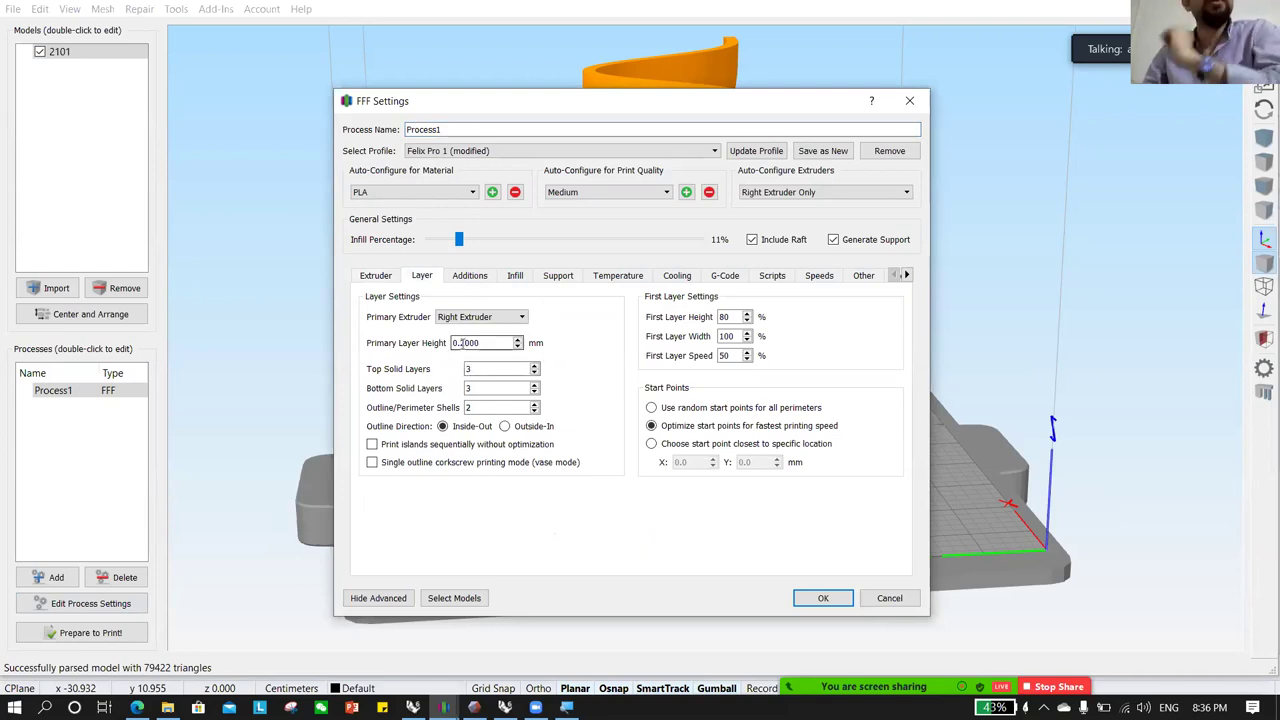
left_click(375, 277)
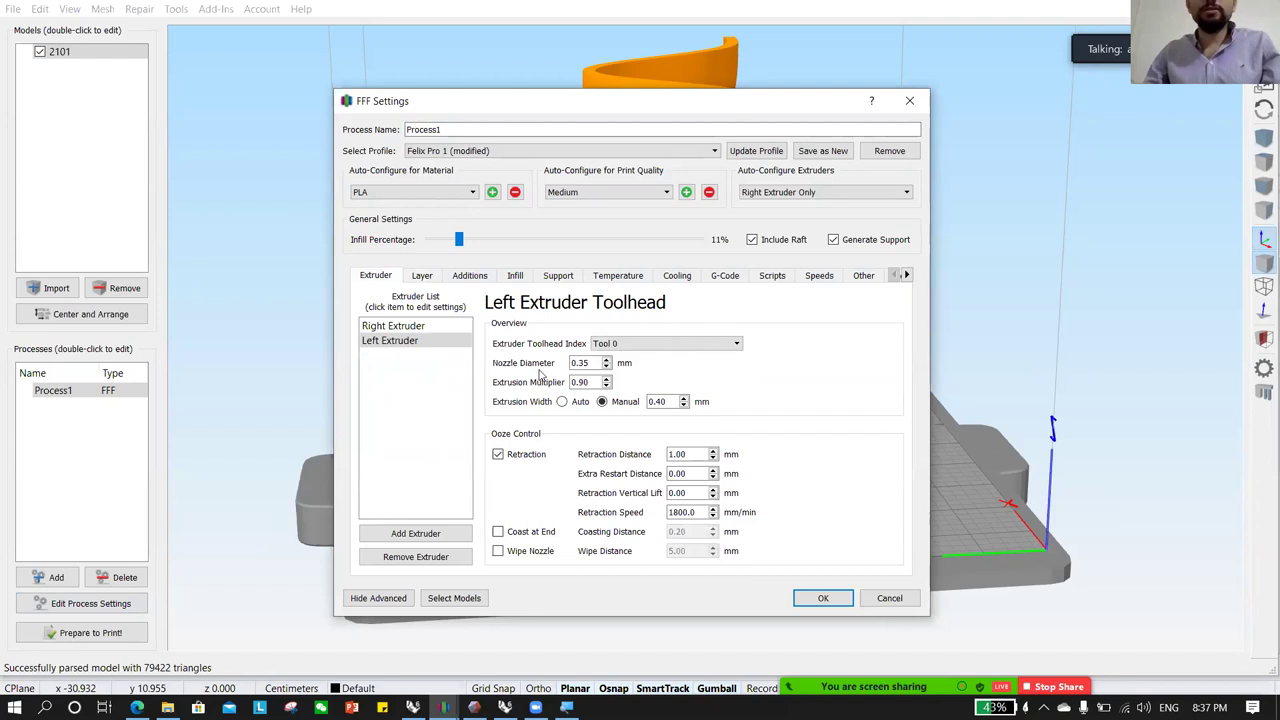
left_click(425, 278)
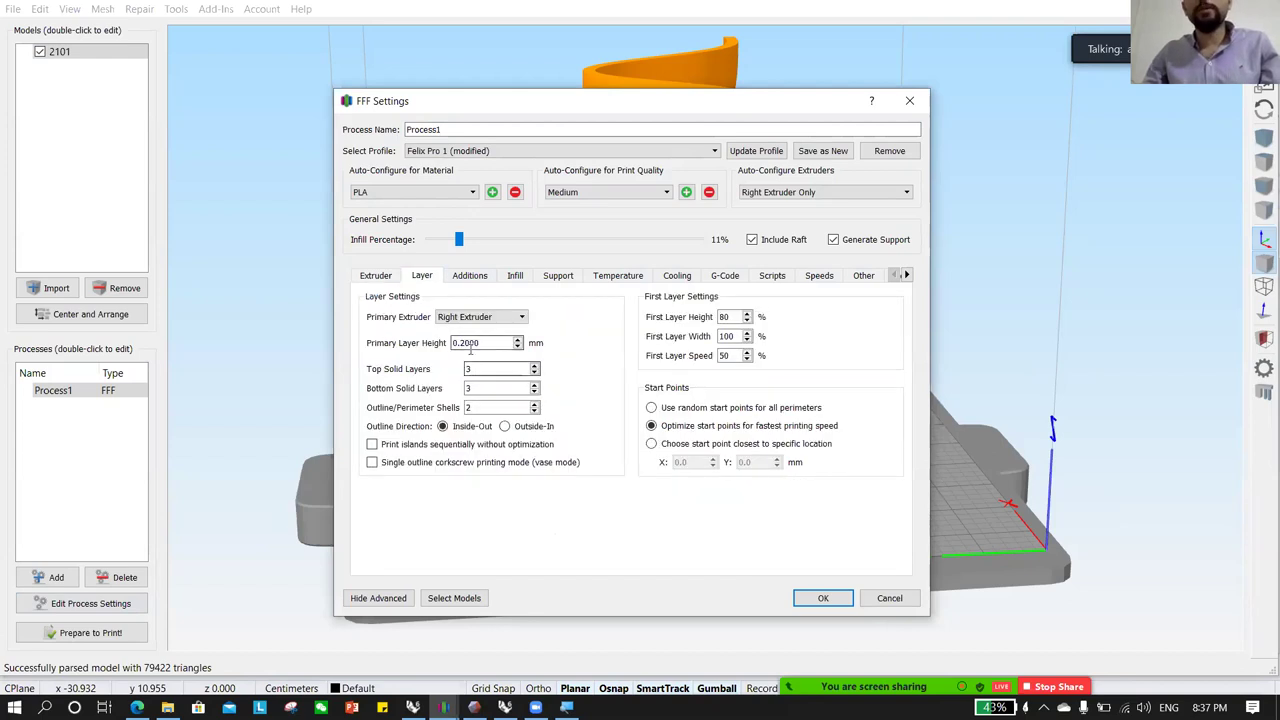
mouse_move(472, 345)
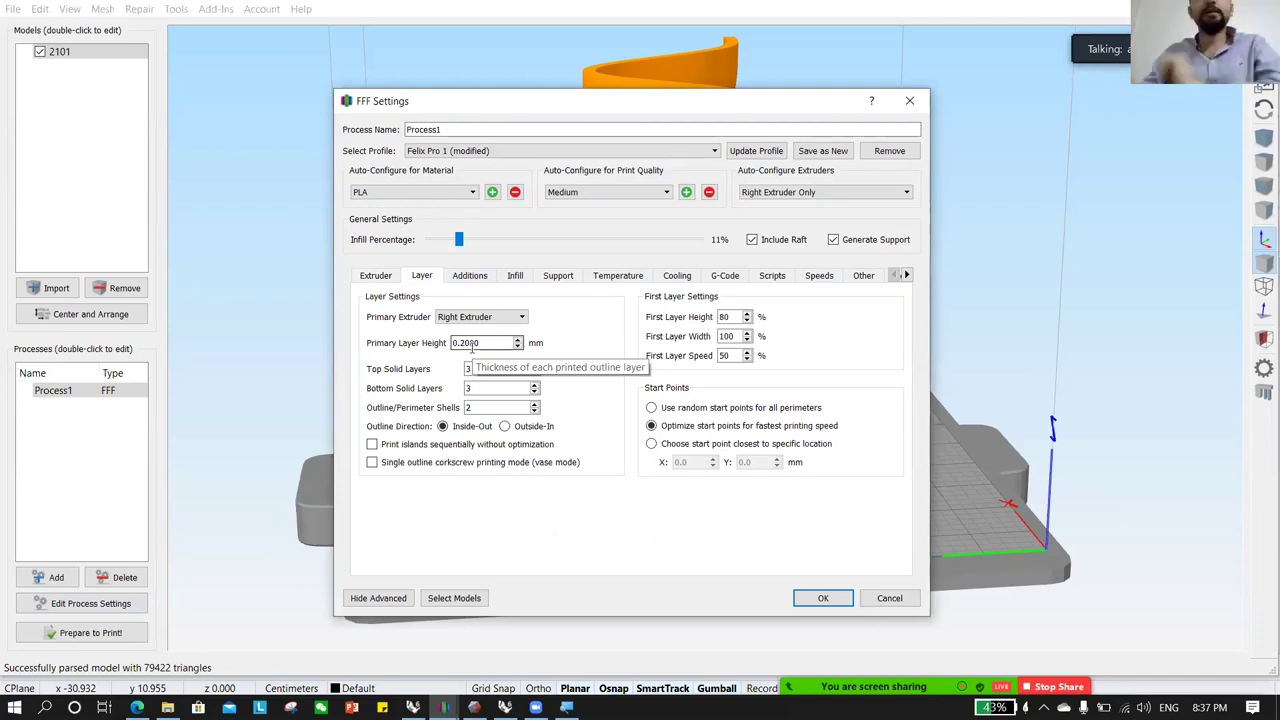
left_click(464, 276)
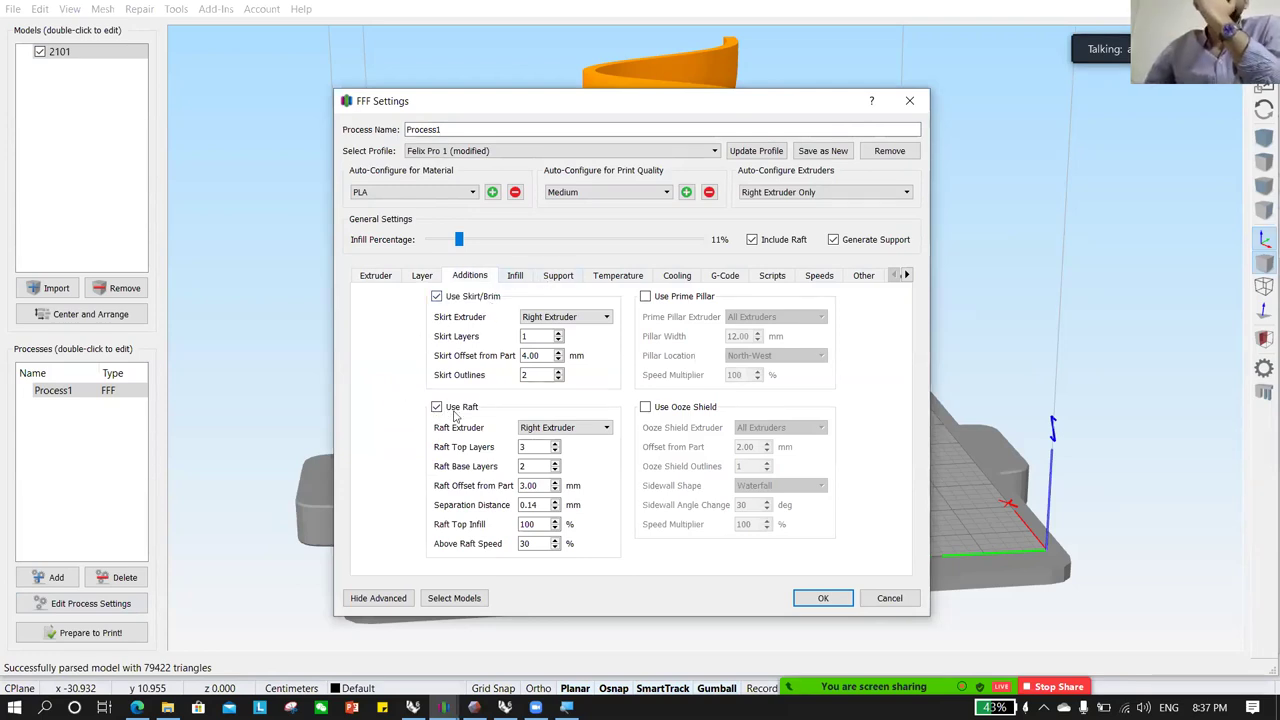
mouse_move(463, 407)
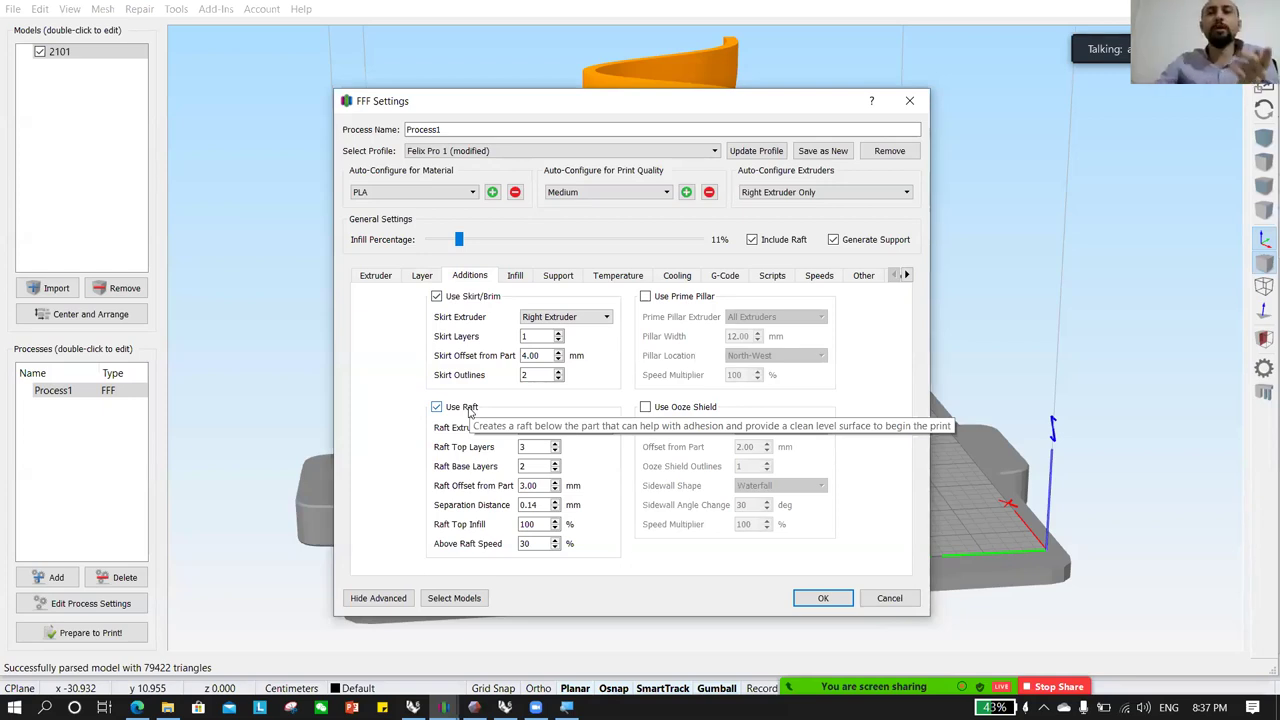
left_click(443, 707)
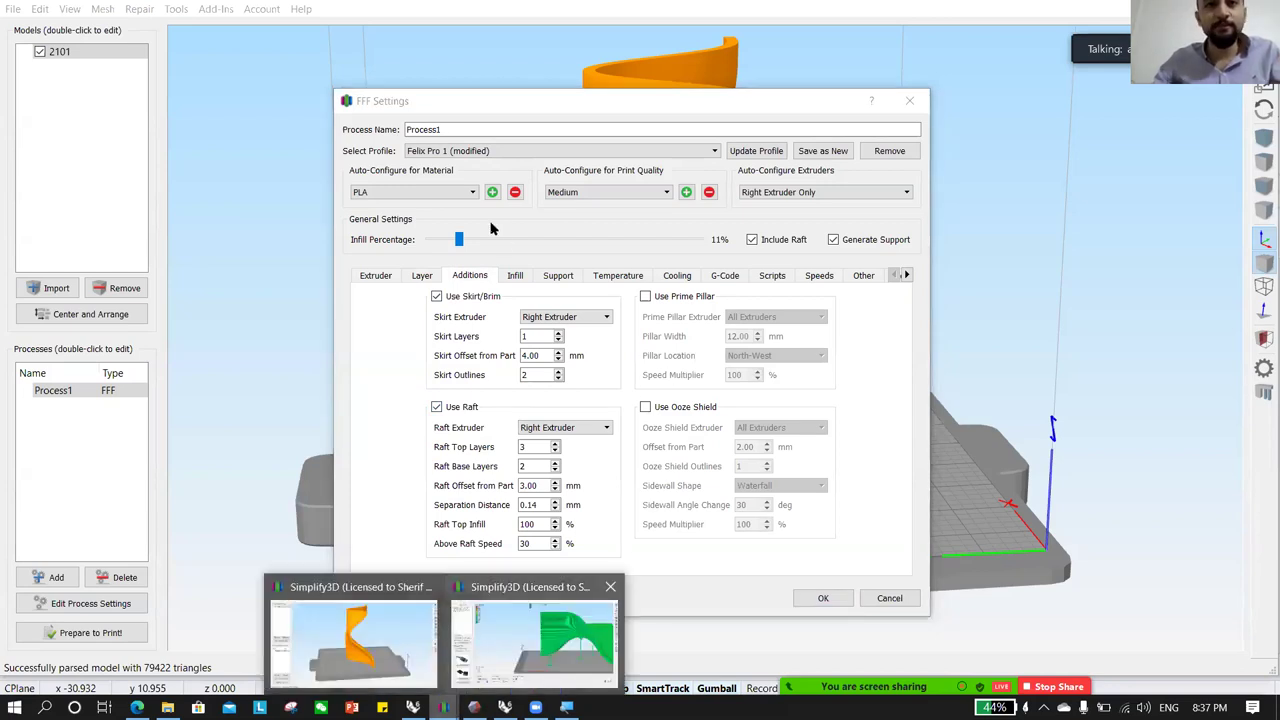
- Inspect the sliced arch's tree supports in the other toolpath preview, from above and side
key("alt+Tab")
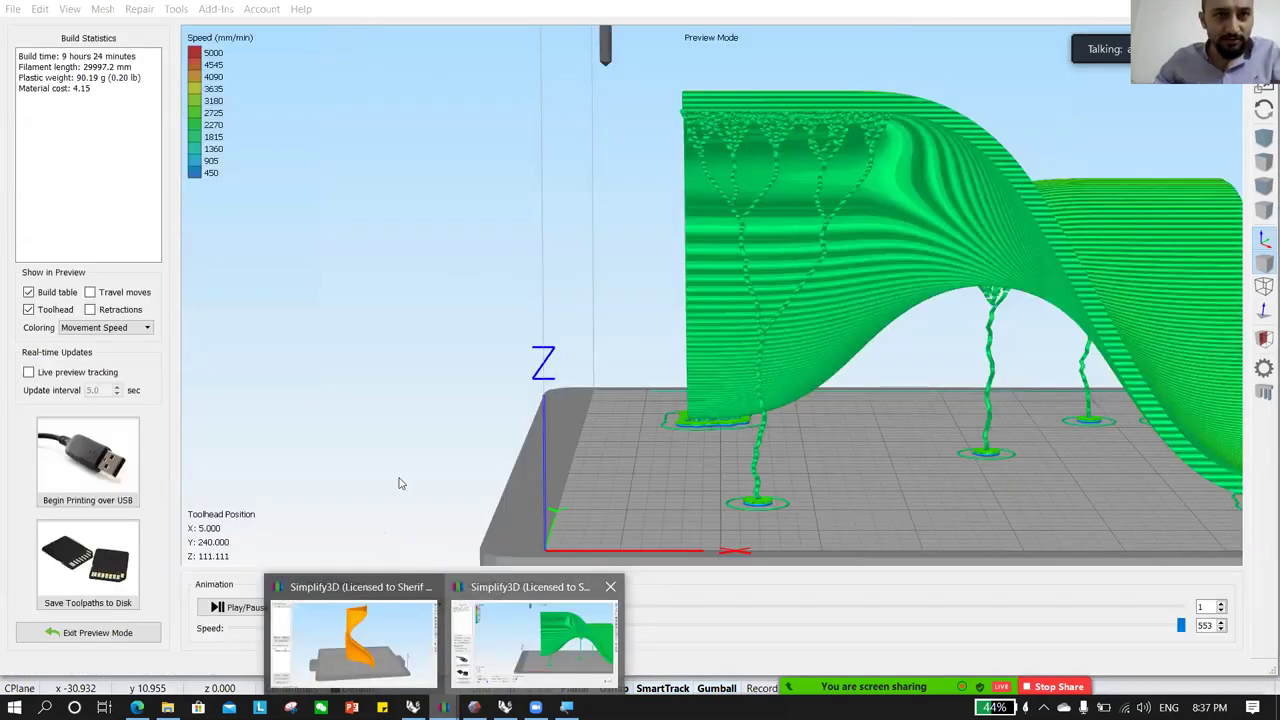
left_click_drag(642, 427, 785, 410)
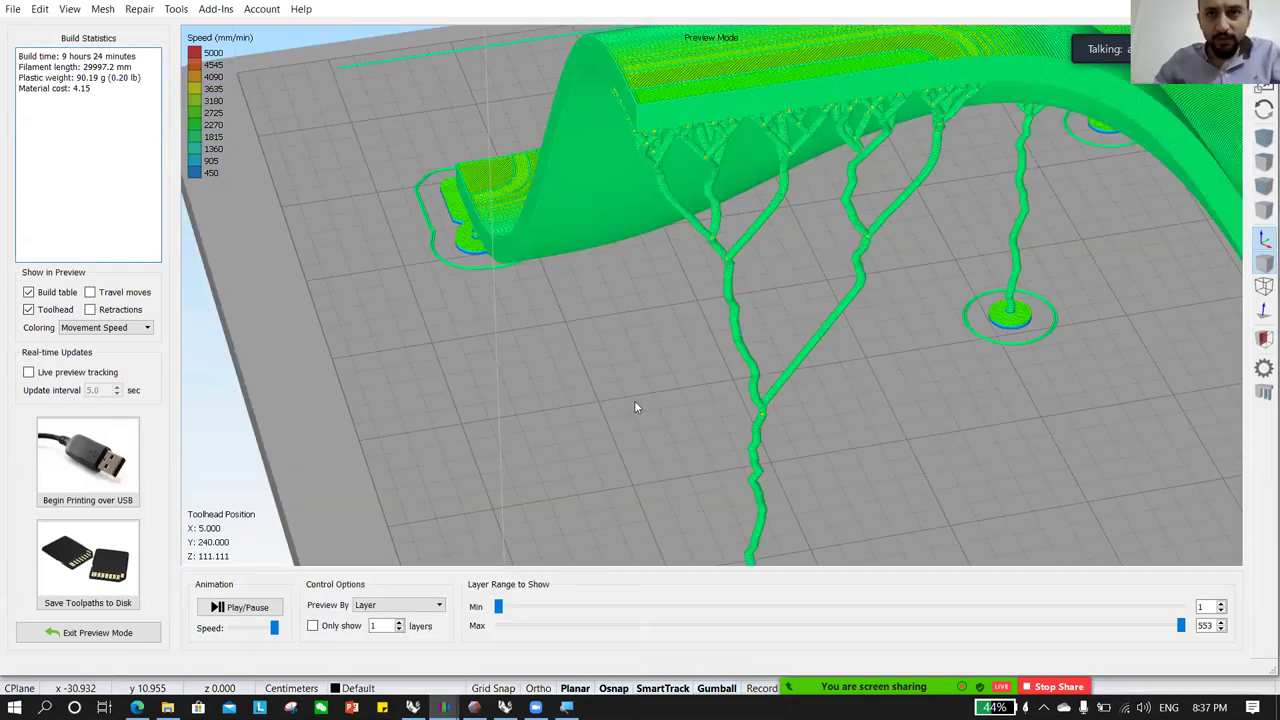
scroll(466, 476, "up", 2)
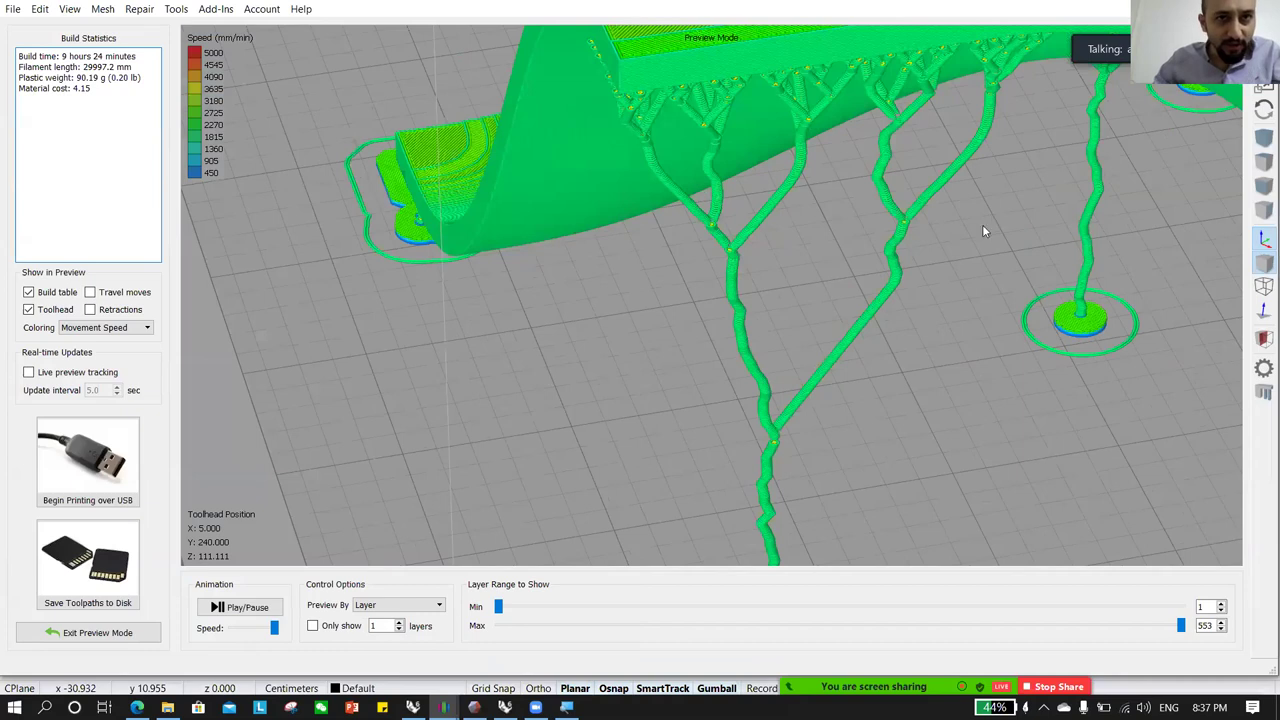
key("Home")
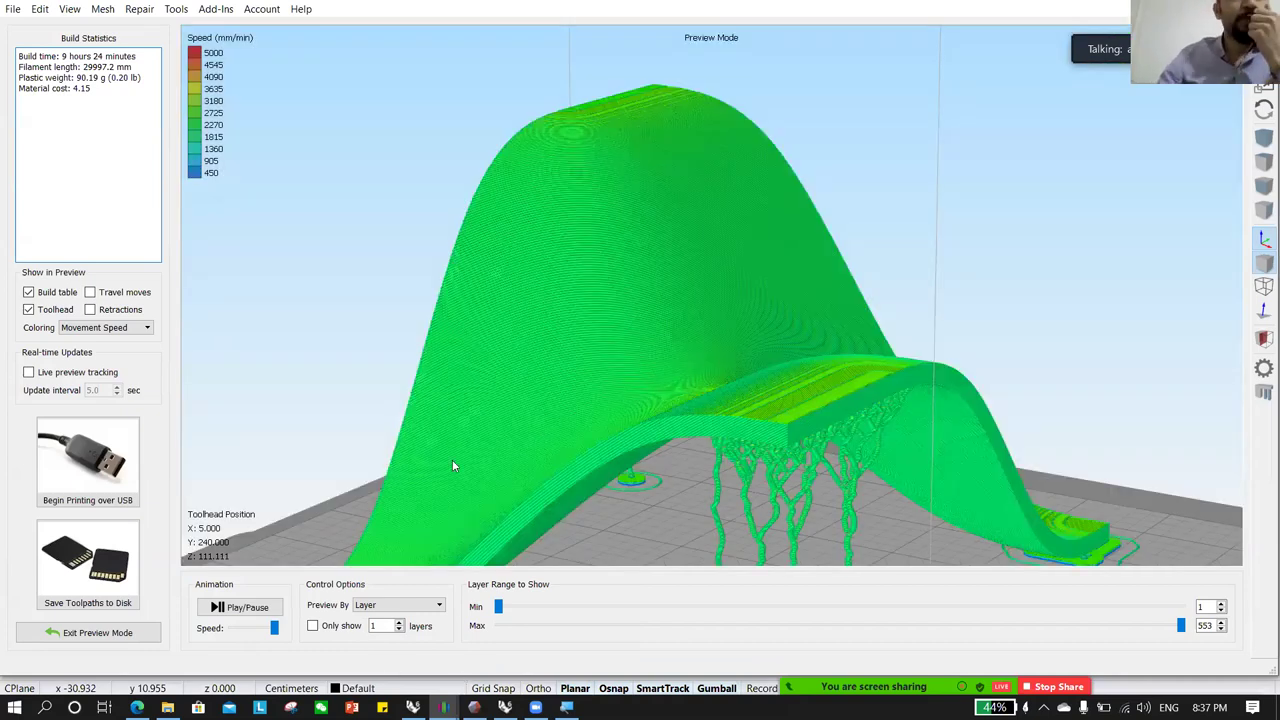
scroll(465, 293, "up", 5)
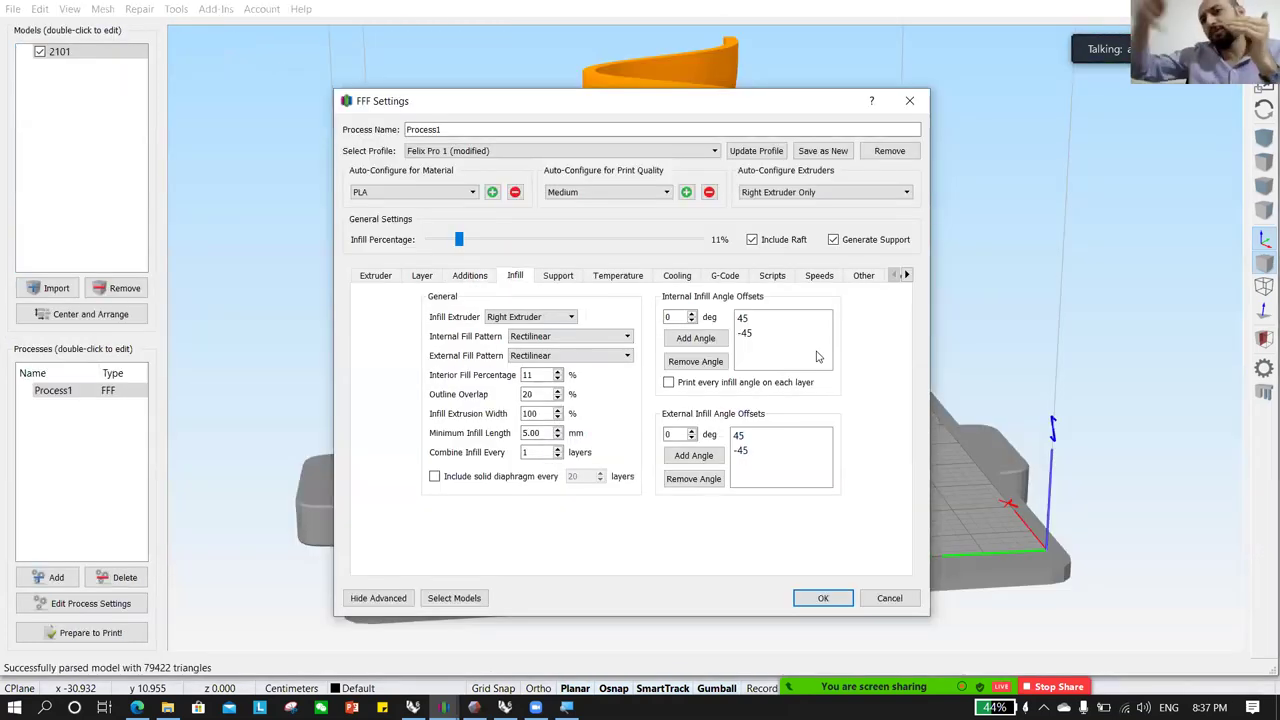
mouse_move(781, 345)
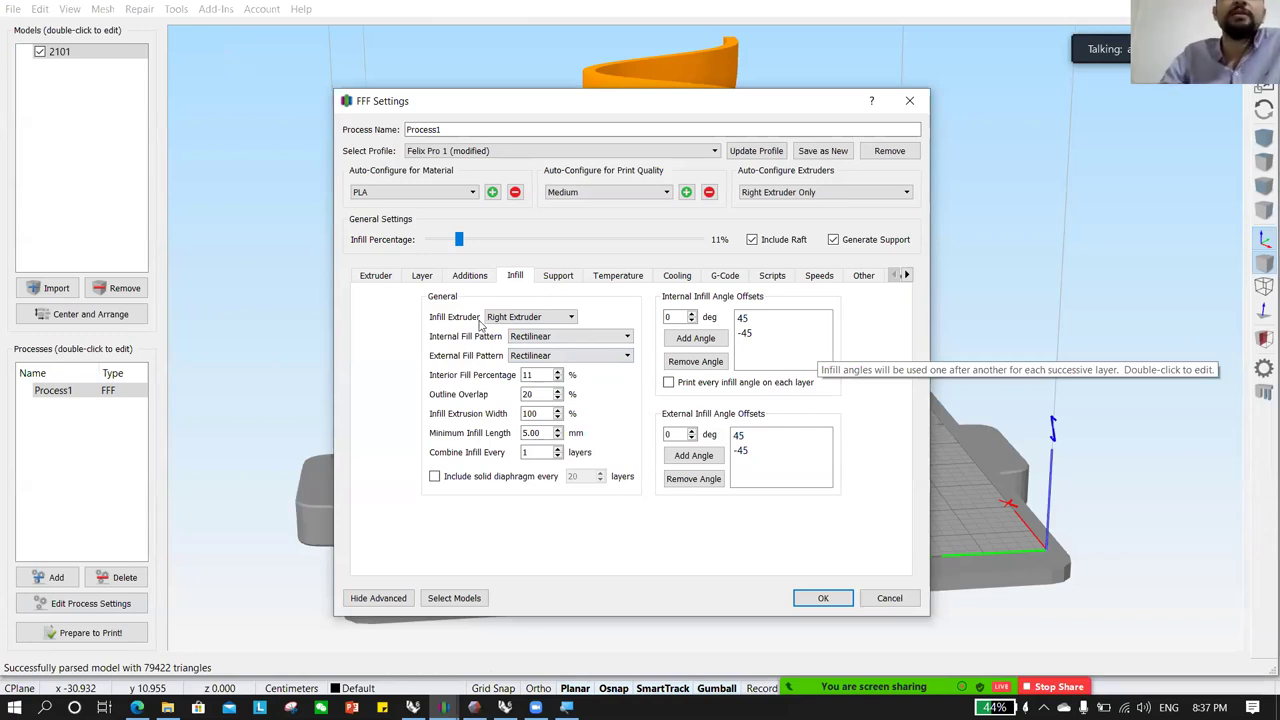
- Adjust support infill and inflation settings, then slice the 2101 model into 829 layers
key("ctrl+Tab")
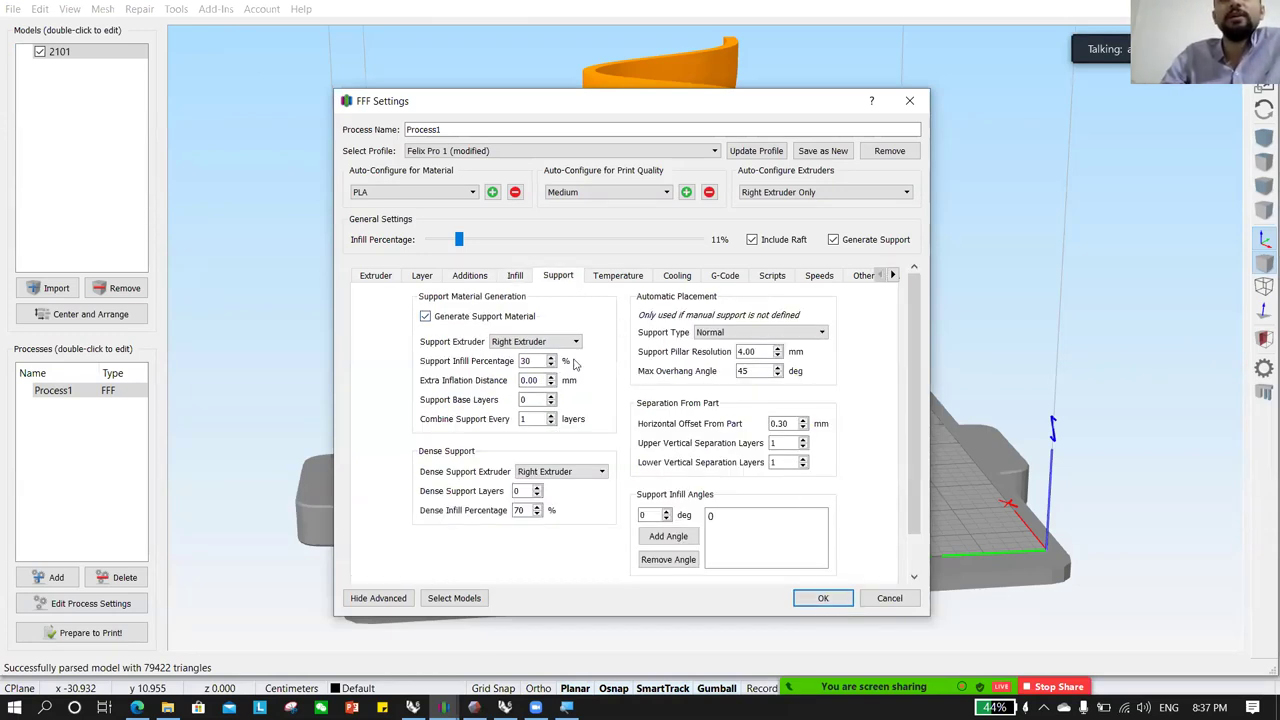
left_click(526, 366)
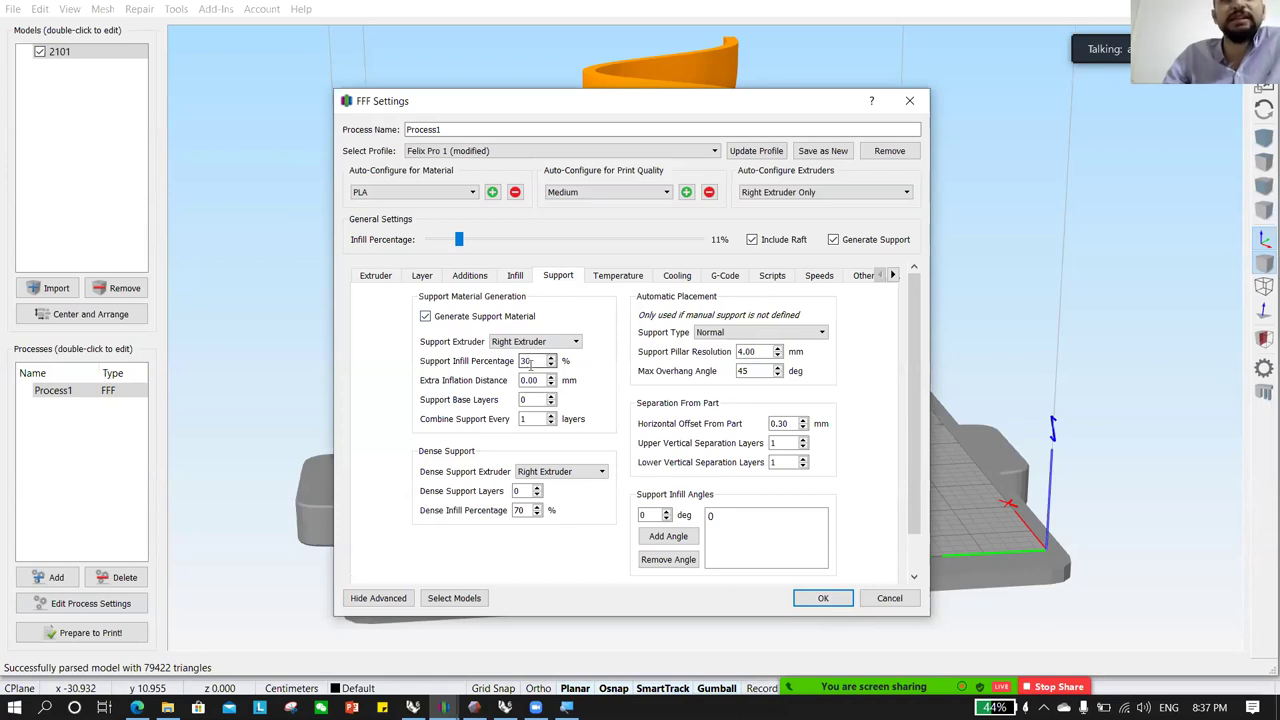
left_click(522, 380)
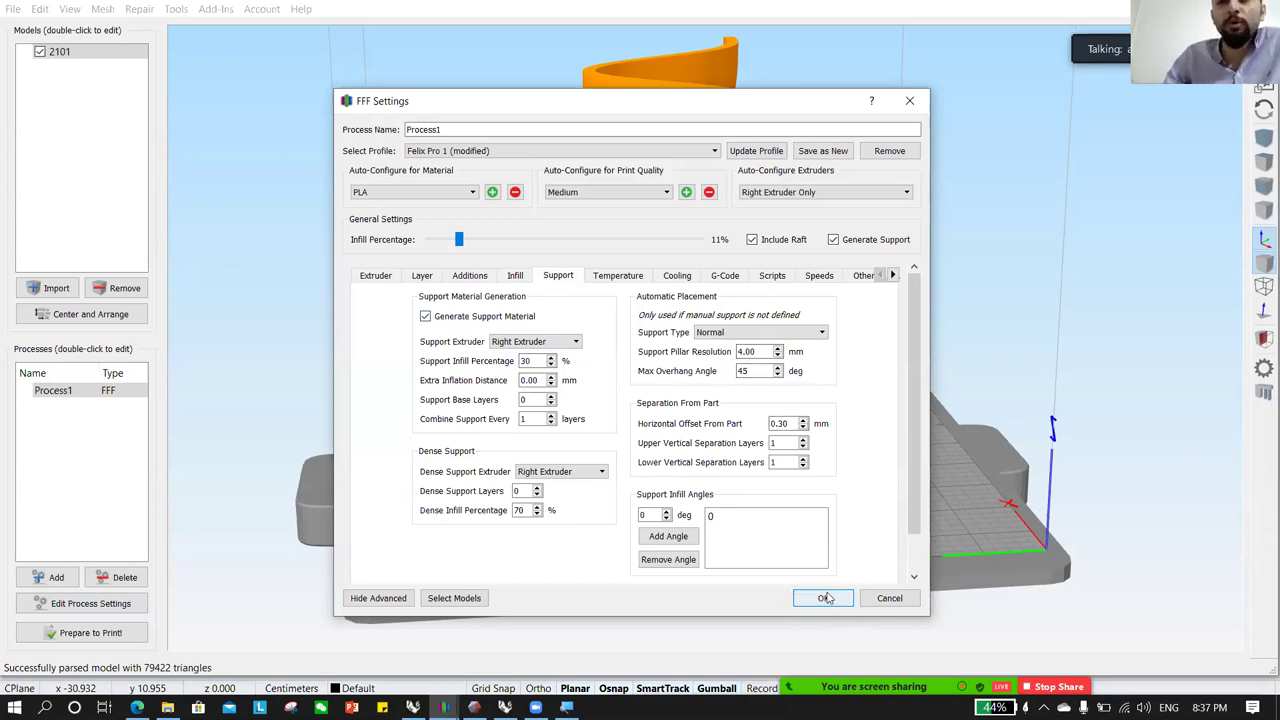
key("Return")
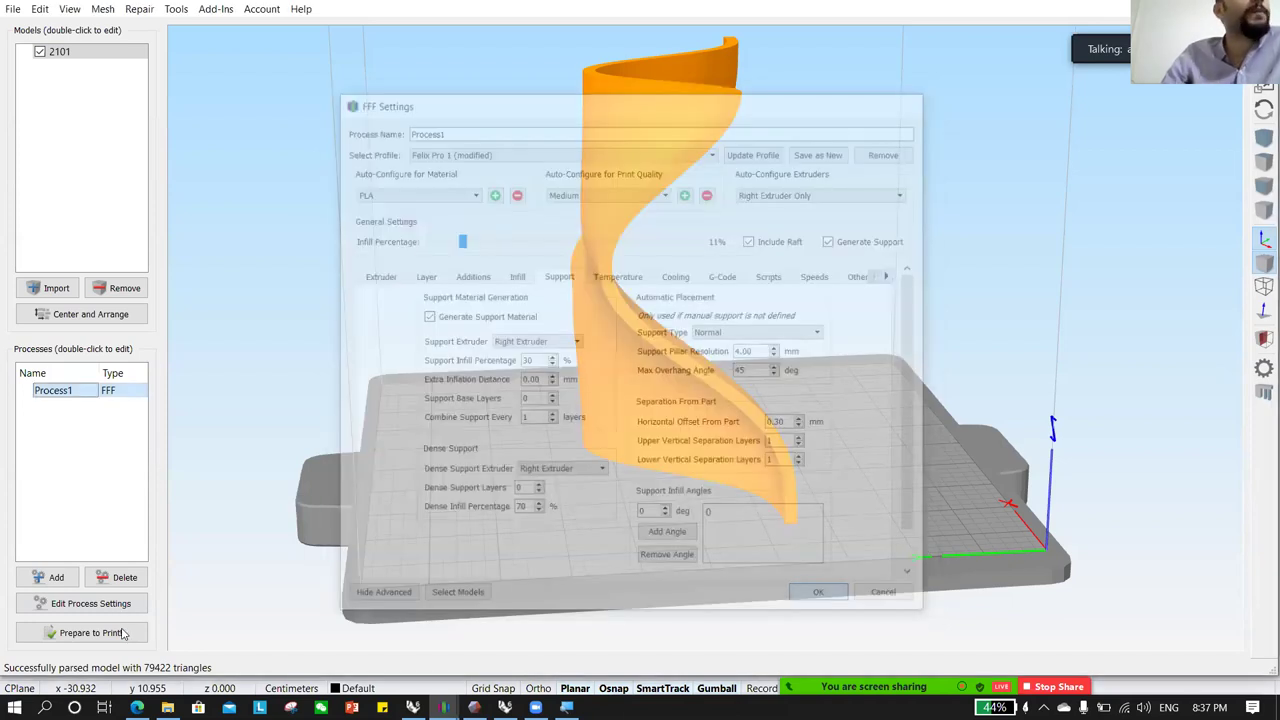
left_click(122, 634)
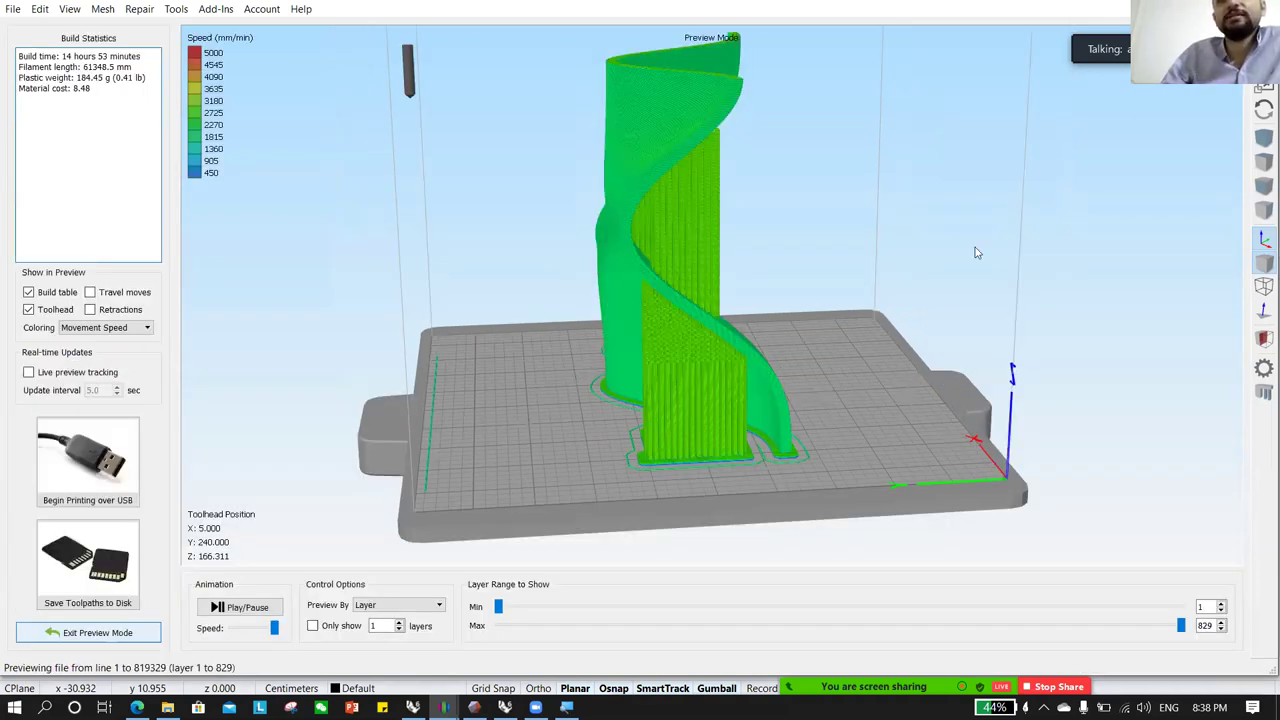
left_click_drag(975, 253, 757, 368)
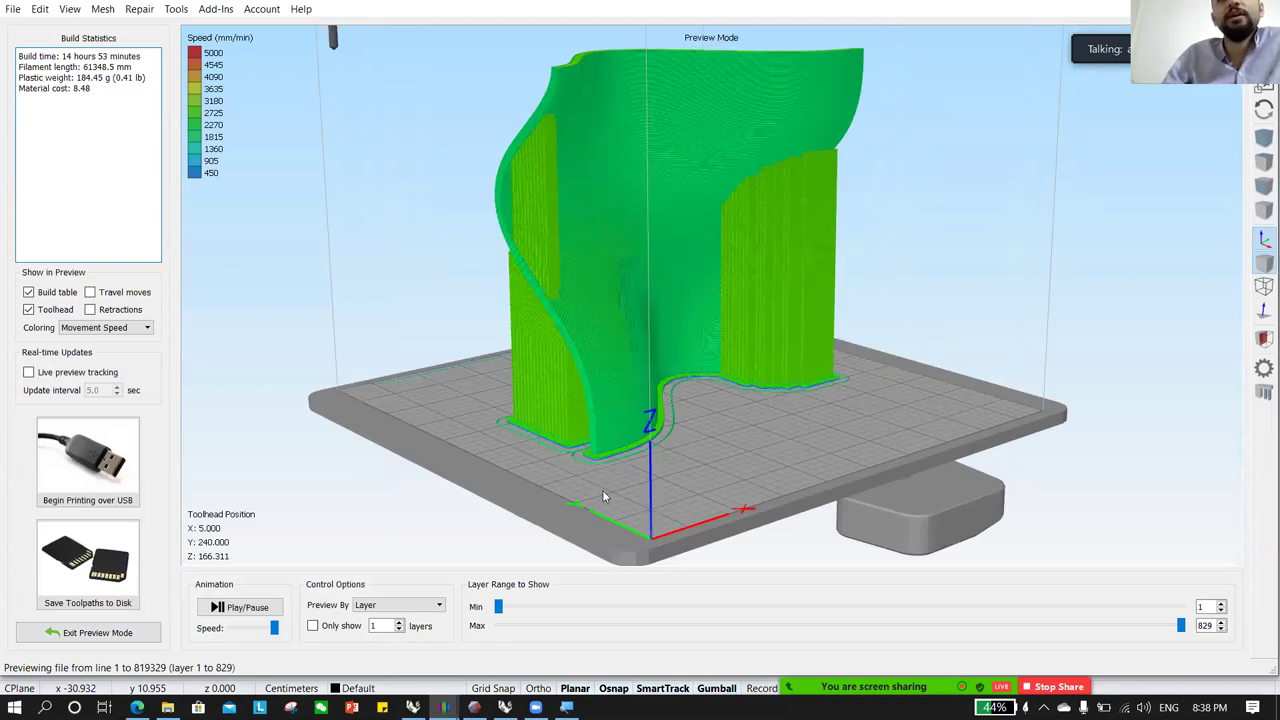
scroll(600, 214, "up", 5)
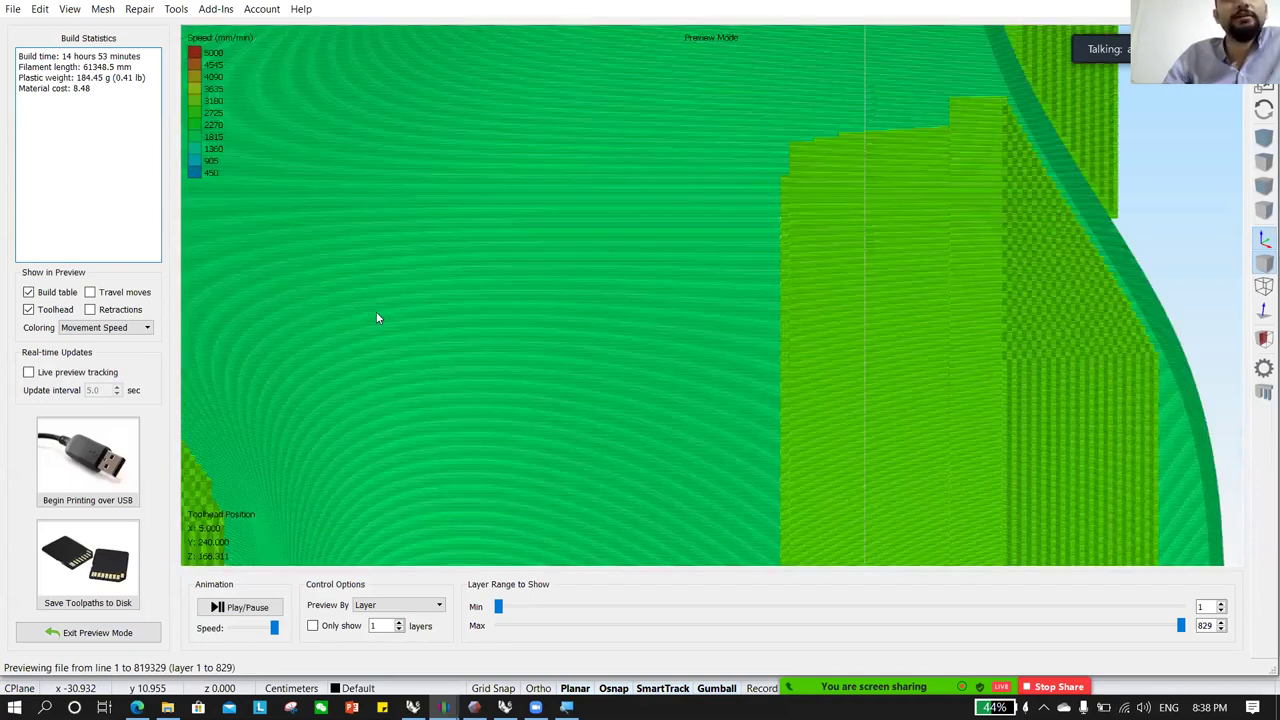
scroll(345, 280, "down", 5)
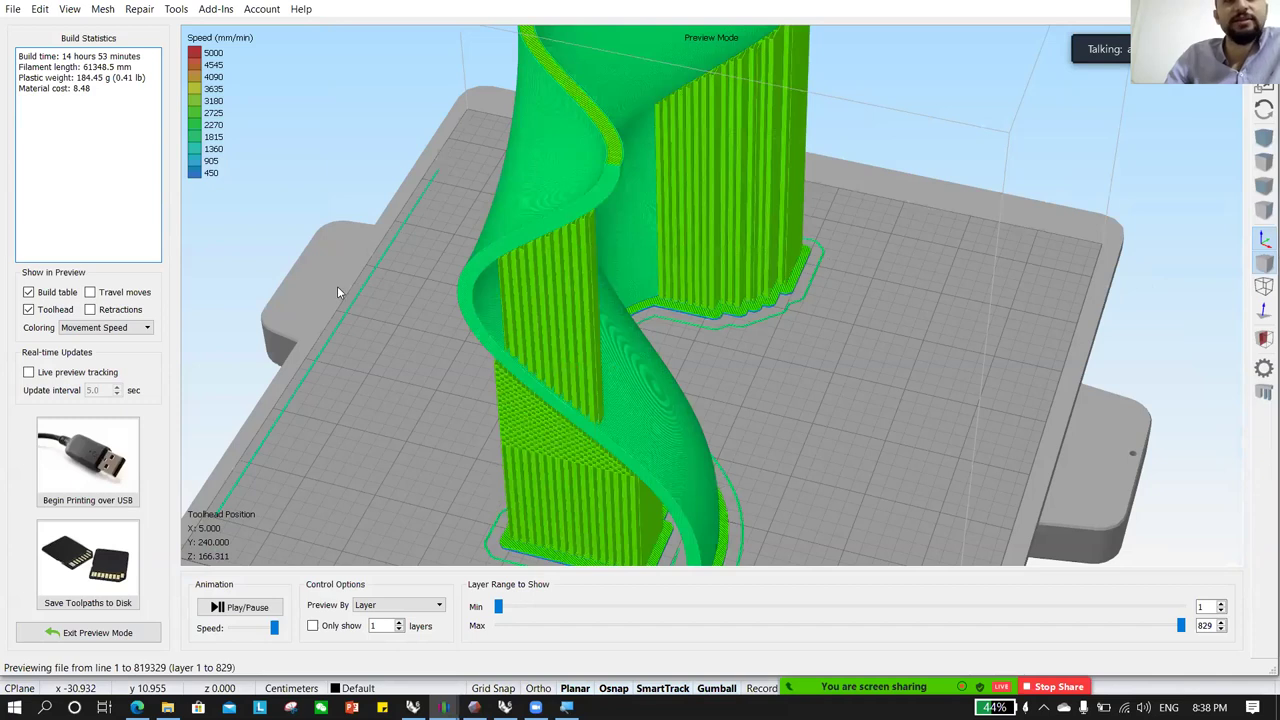
scroll(596, 234, "up", 5)
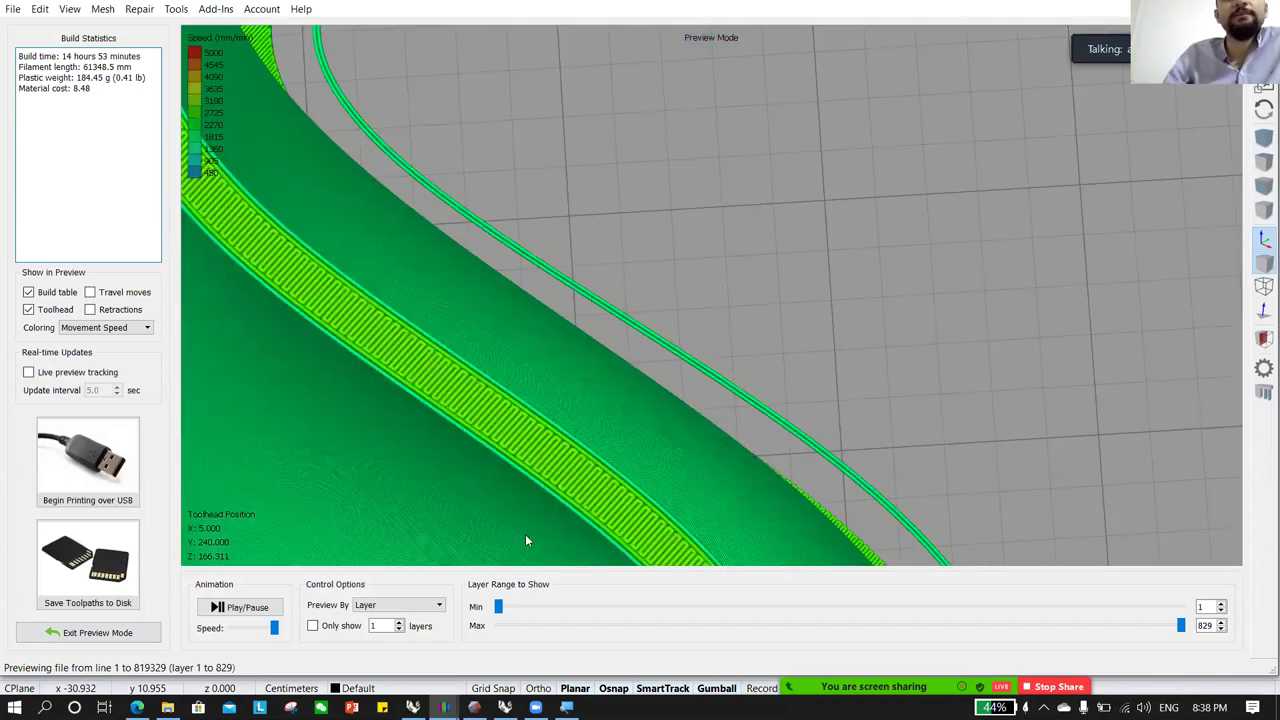
scroll(526, 540, "down", 3)
- Play the layer-by-layer print simulation and zoom through the toolpath preview
left_click(240, 606)
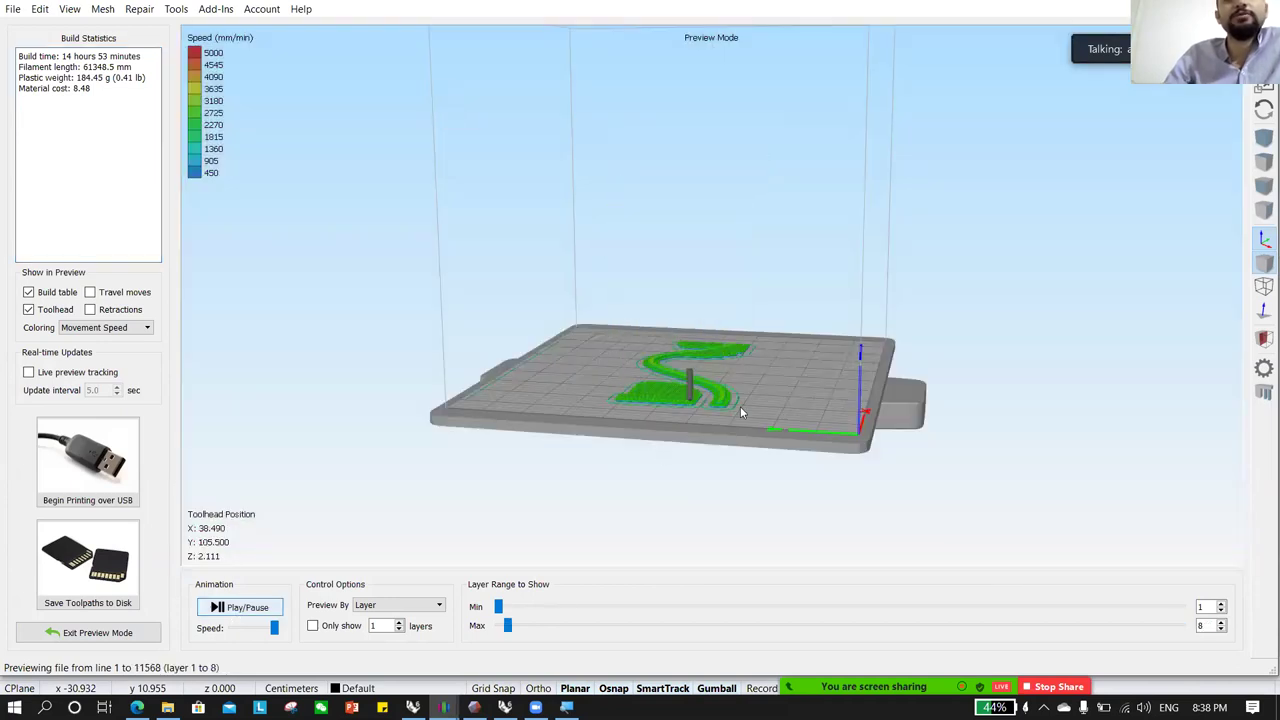
scroll(690, 364, "up", 2)
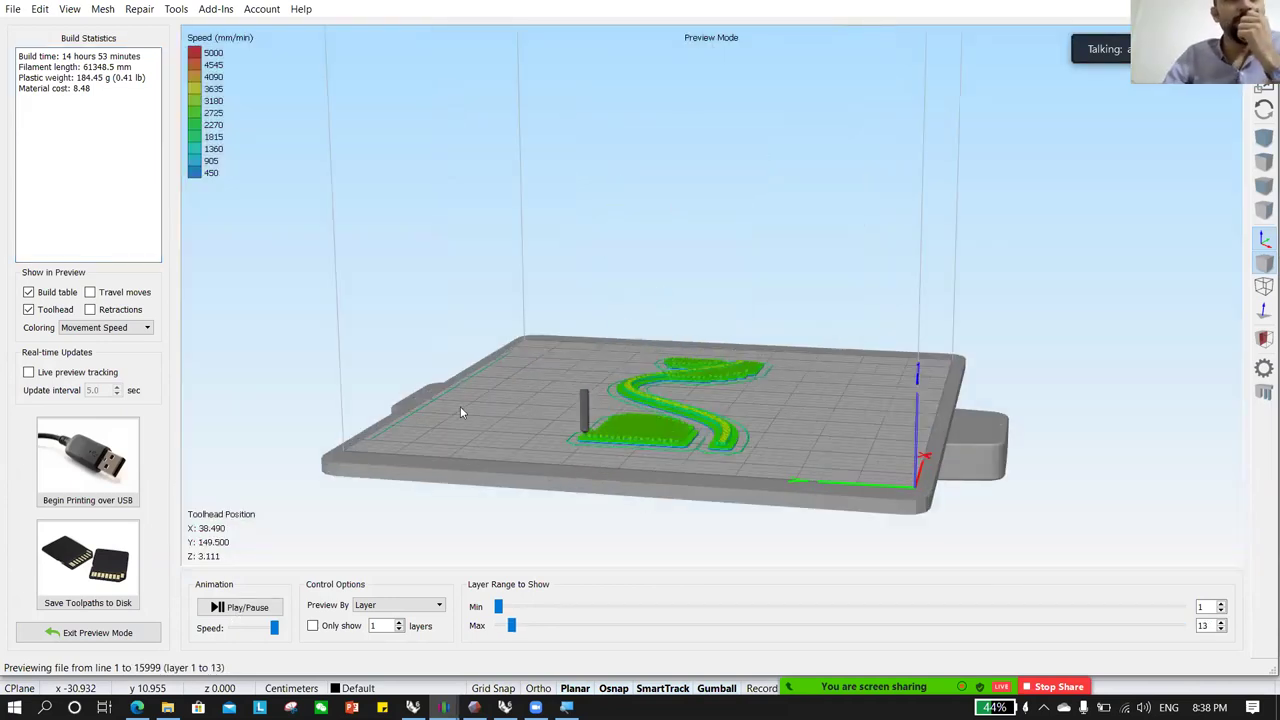
scroll(460, 411, "up", 2)
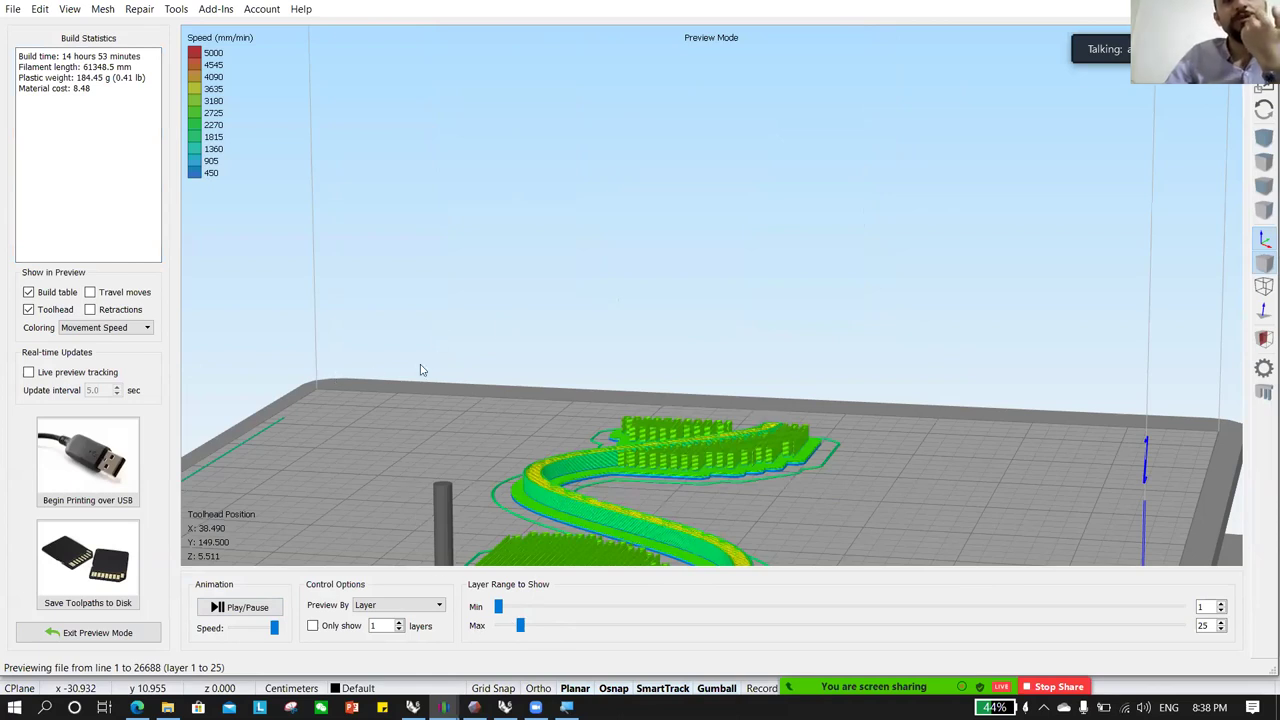
scroll(509, 460, "up", 3)
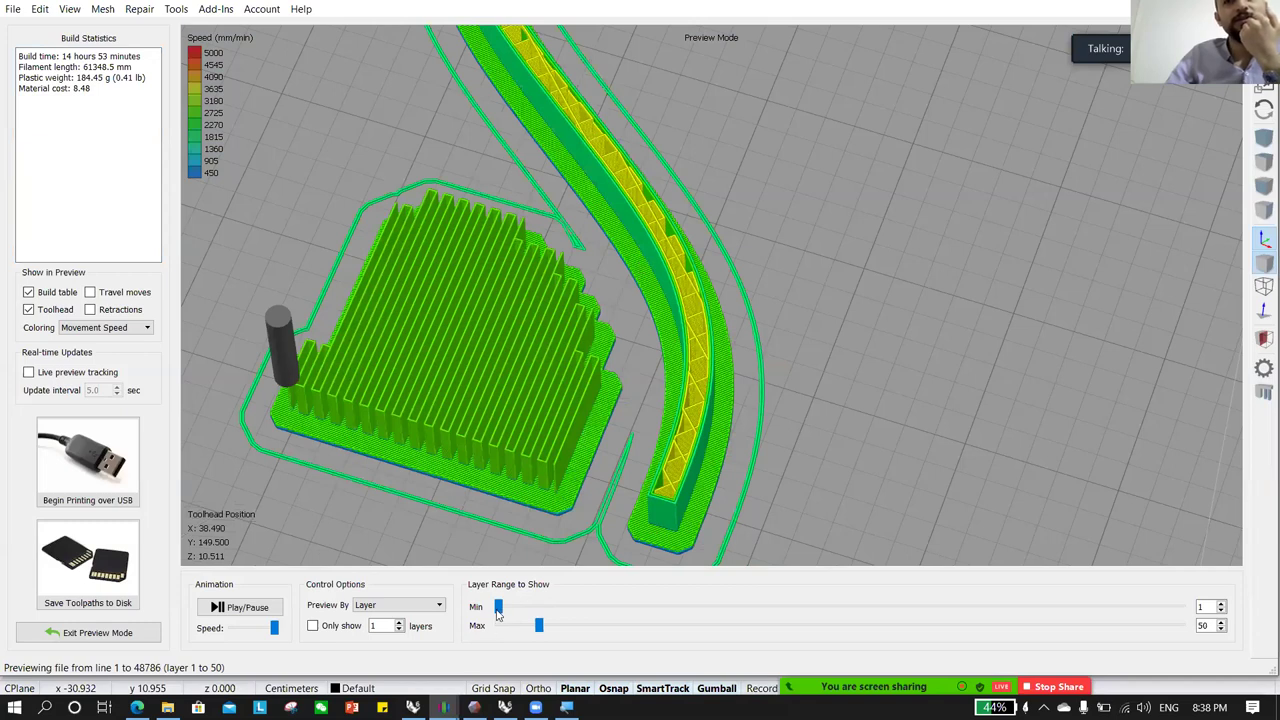
left_click(377, 628)
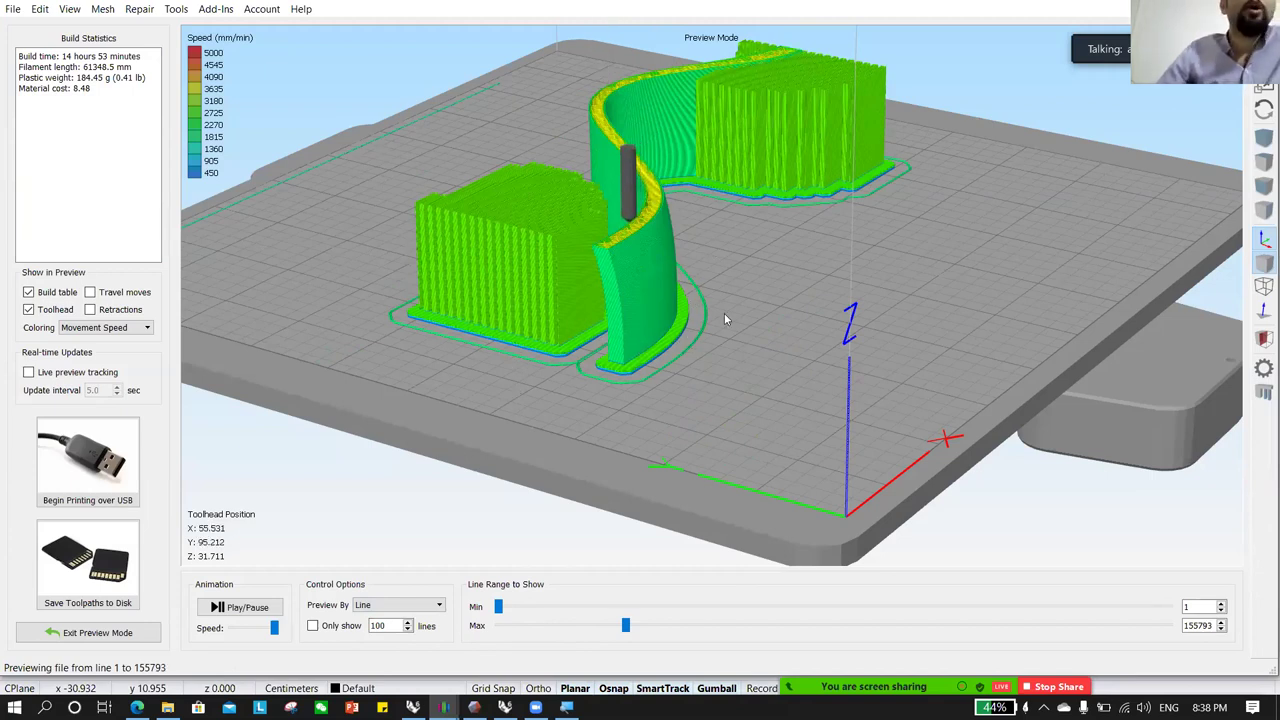
left_click_drag(856, 335, 841, 263)
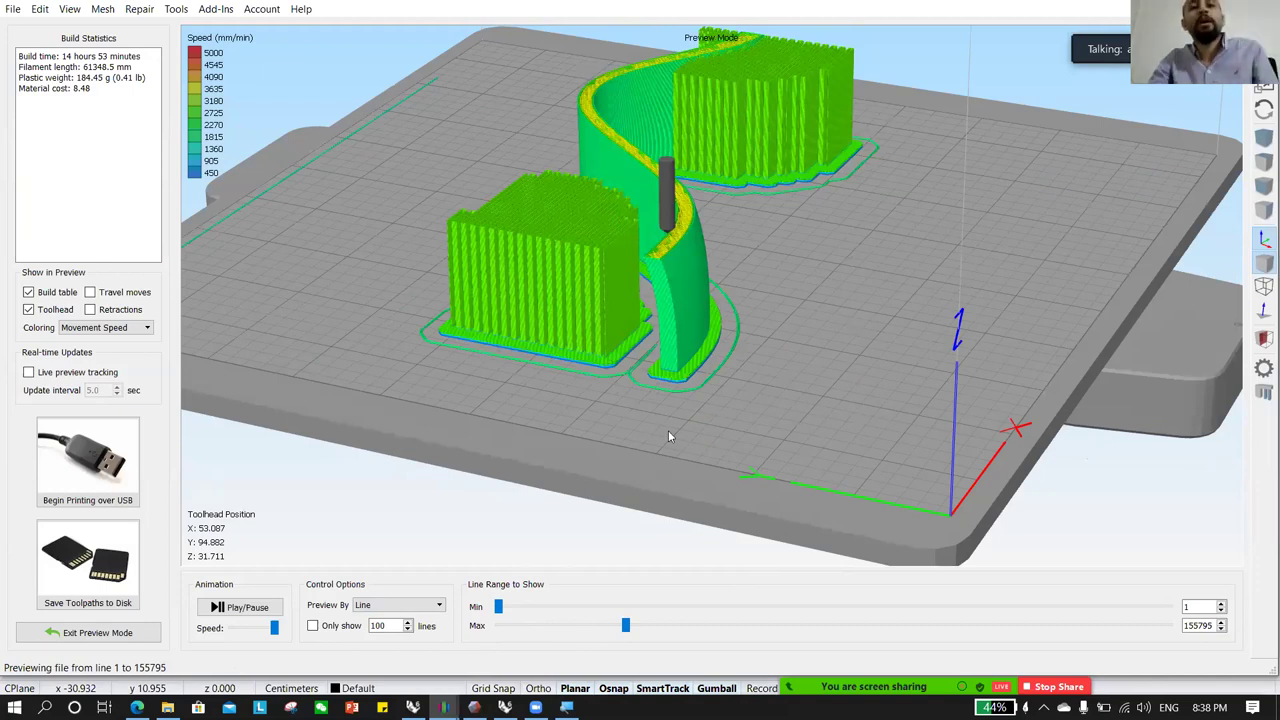
scroll(680, 427, "up", 5)
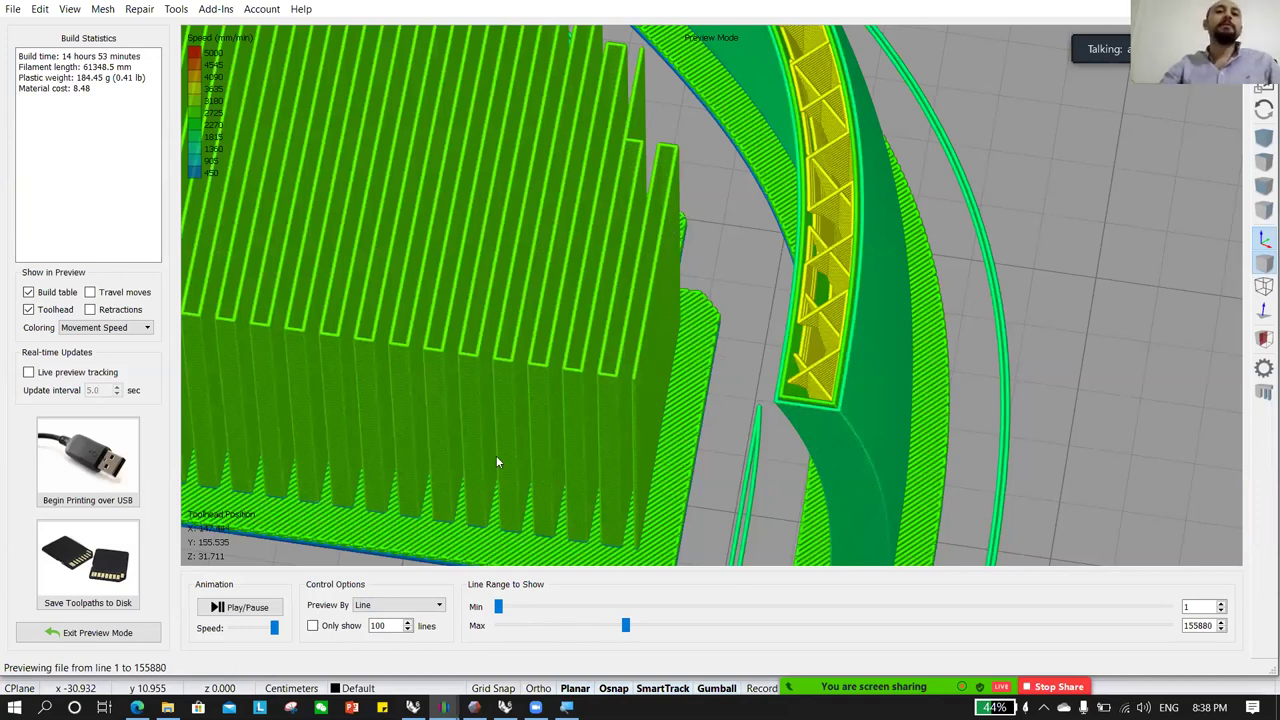
scroll(458, 428, "down", 5)
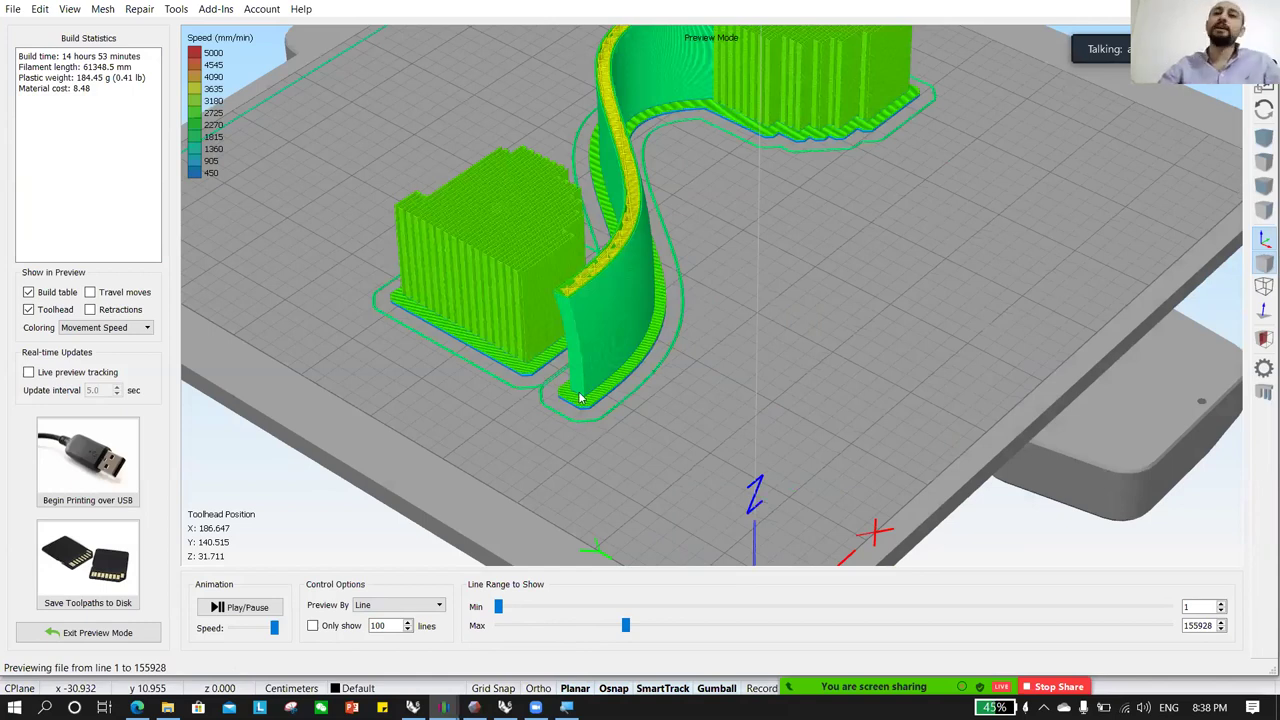
scroll(817, 104, "up", 3)
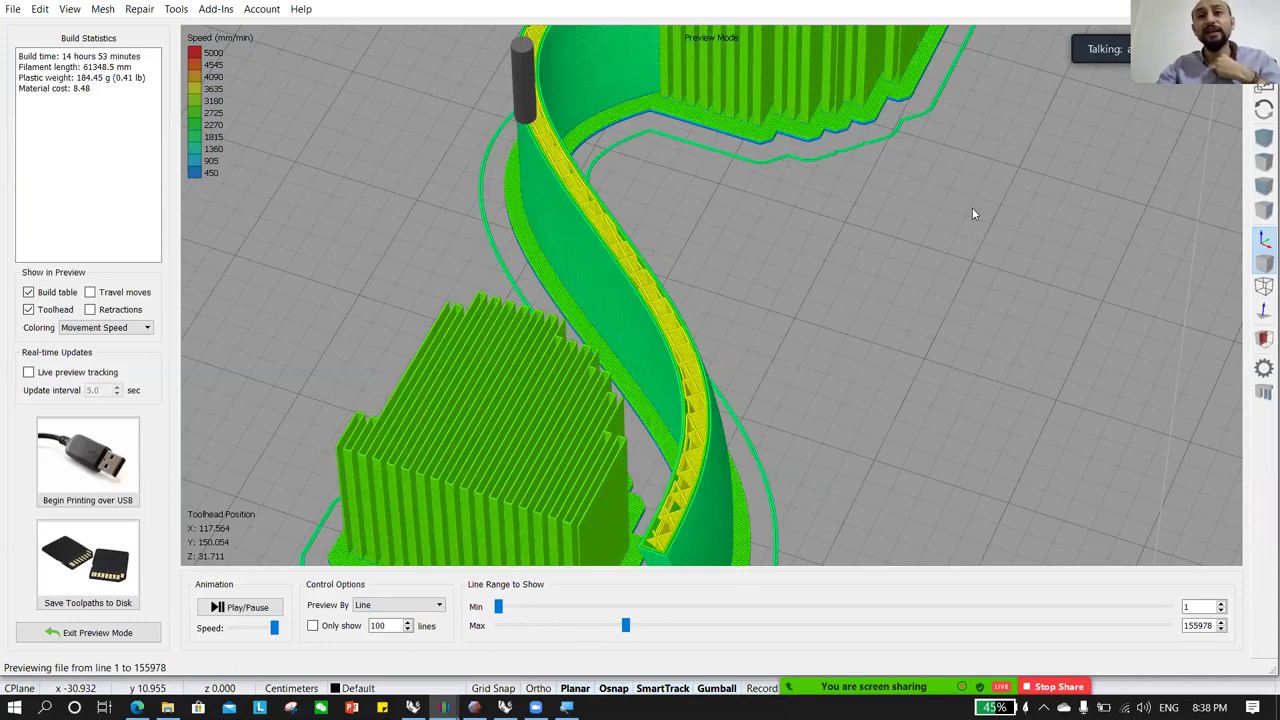
scroll(744, 193, "down", 3)
scroll(721, 247, "up", 3)
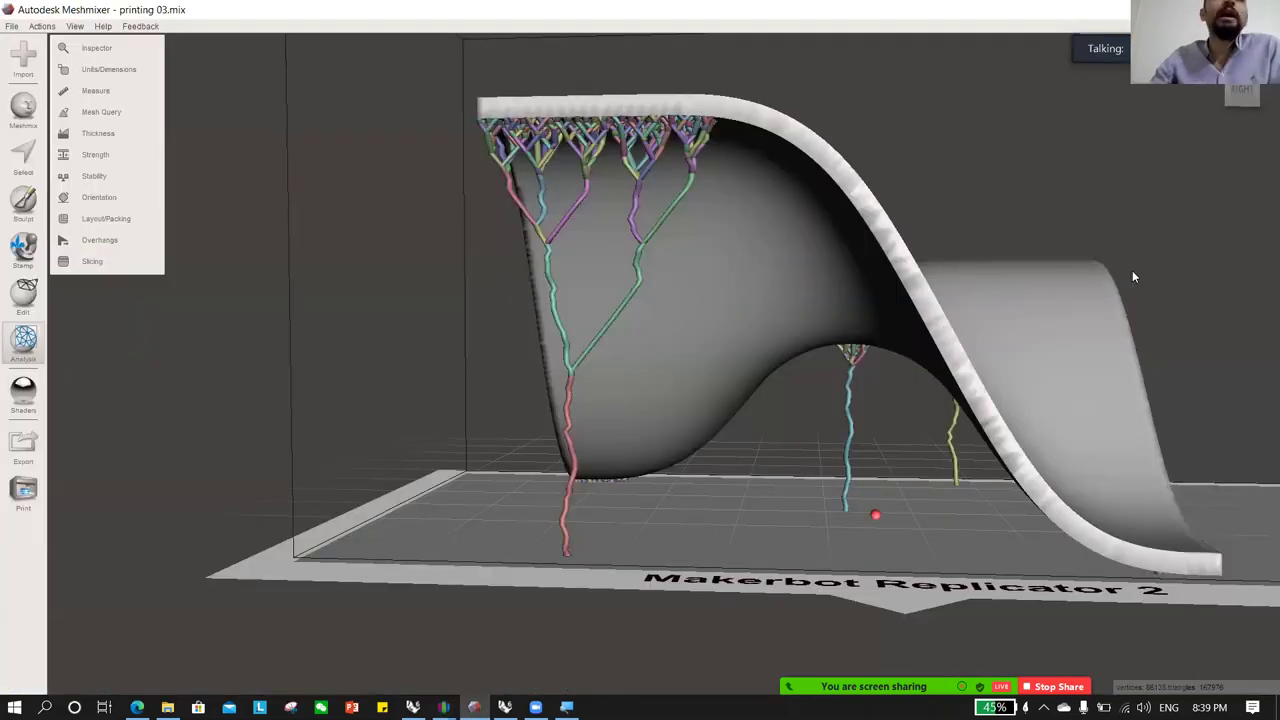
- Orbit the model on the build plate, then check Meshmixer's taskbar list without opening anything
mouse_move(1133, 276)
right_mouse_down()
mouse_move(808, 331)
mouse_move(614, 627)
right_mouse_up()
right_click_drag(848, 535, 560, 660)
right_click(473, 707)
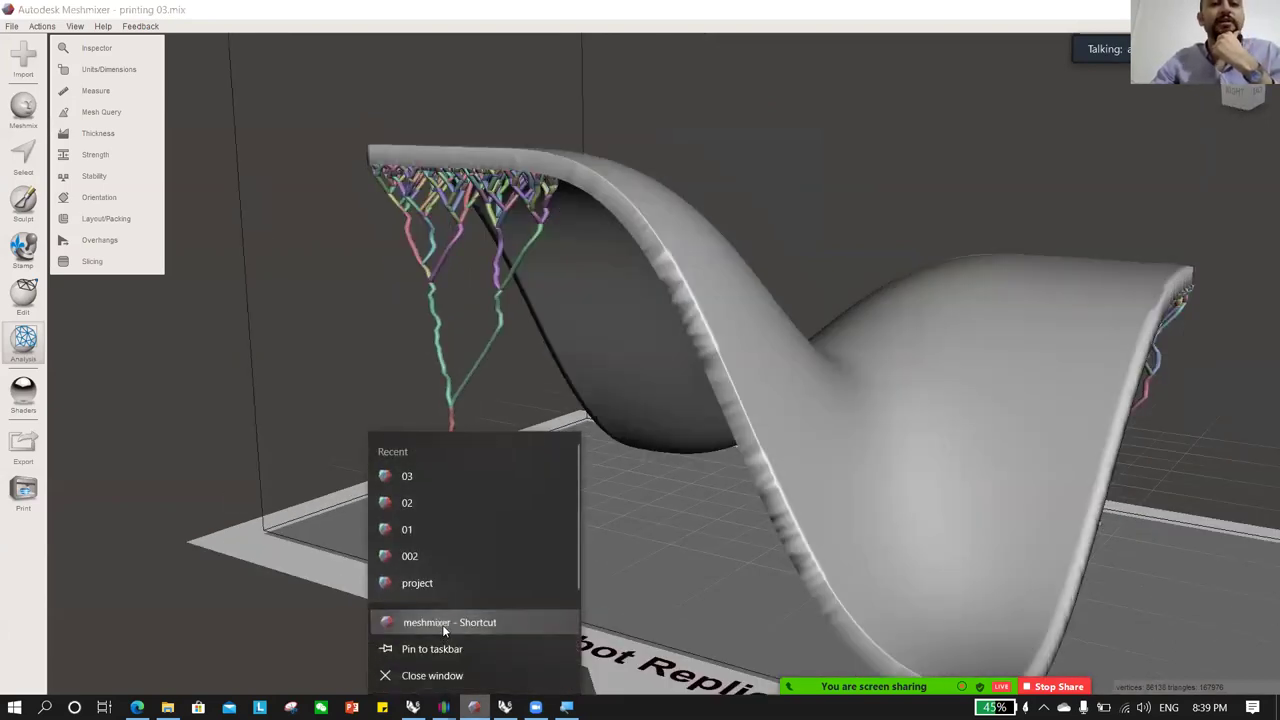
key("Escape")
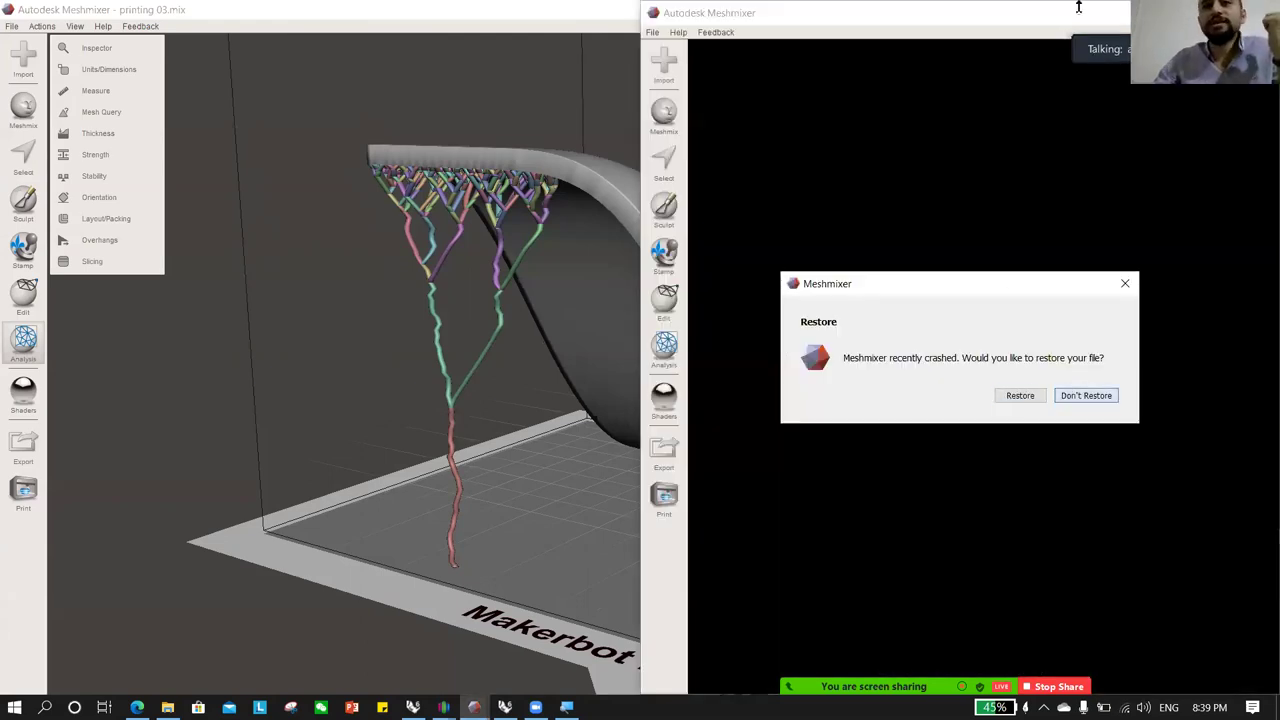
- Launch a new Meshmixer window and import the 2101 wave model file
left_click(1086, 395)
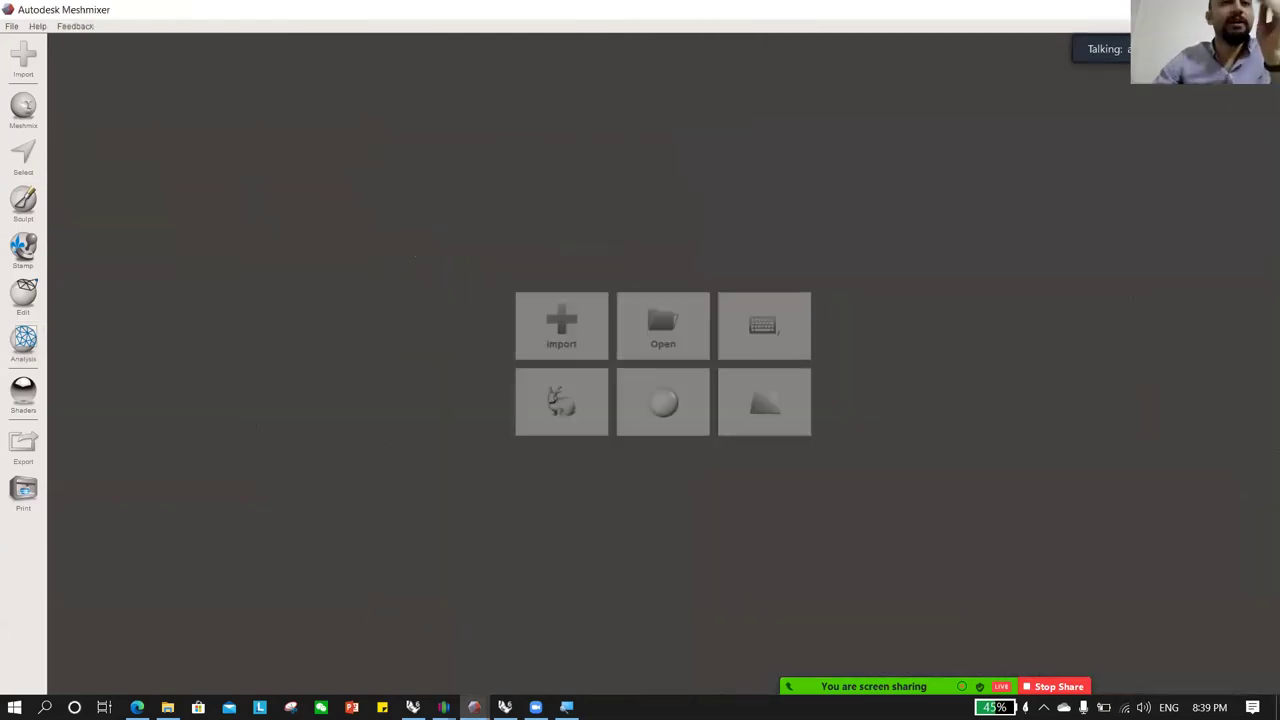
left_click(561, 322)
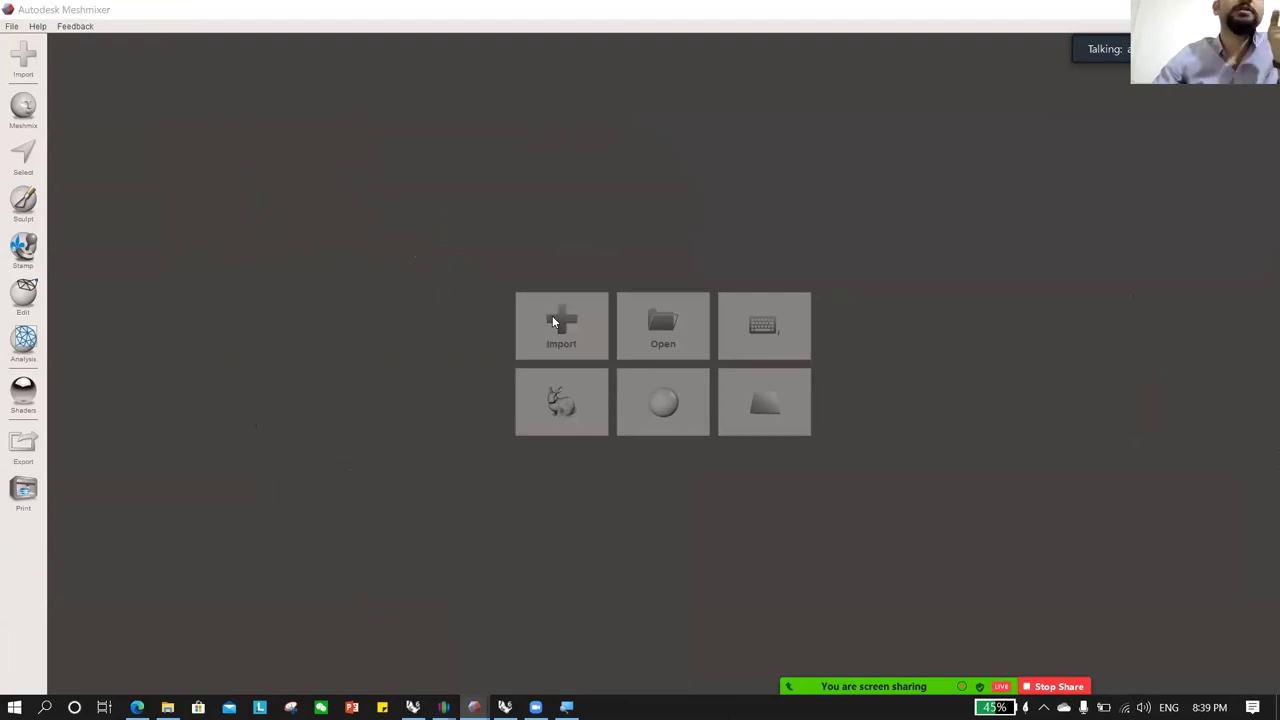
double_click(180, 227)
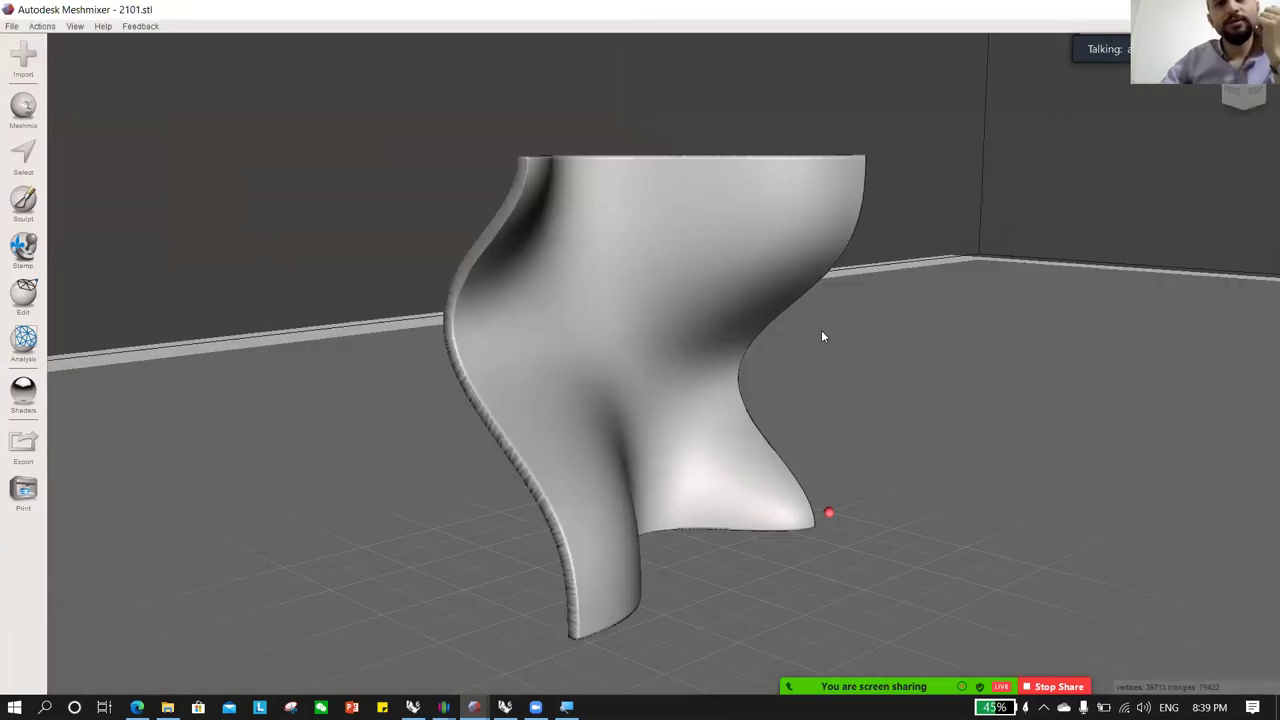
- Rescale the 2101 model in Units/Dimensions to an X size of 160.7 mm
mouse_move(699, 379)
right_mouse_down()
mouse_move(825, 403)
mouse_move(625, 321)
mouse_move(623, 343)
right_mouse_up()
scroll(249, 286, "down", 5)
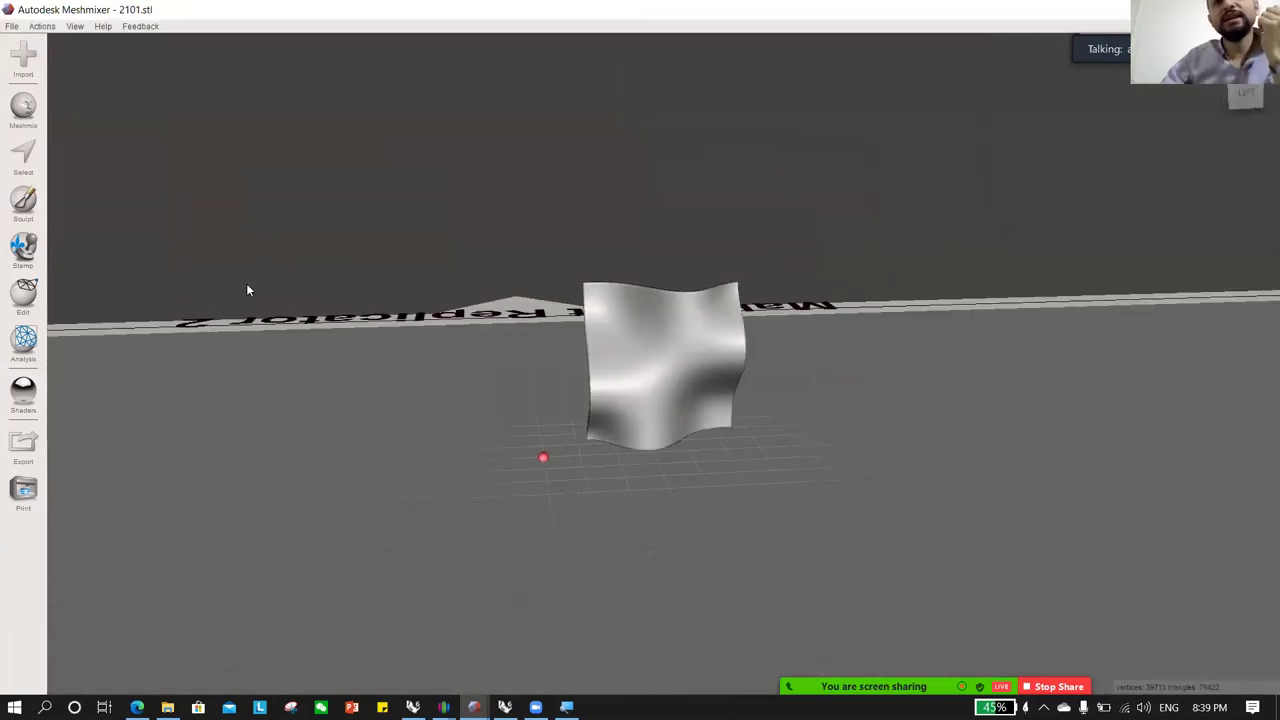
left_click(45, 26)
left_click(86, 150)
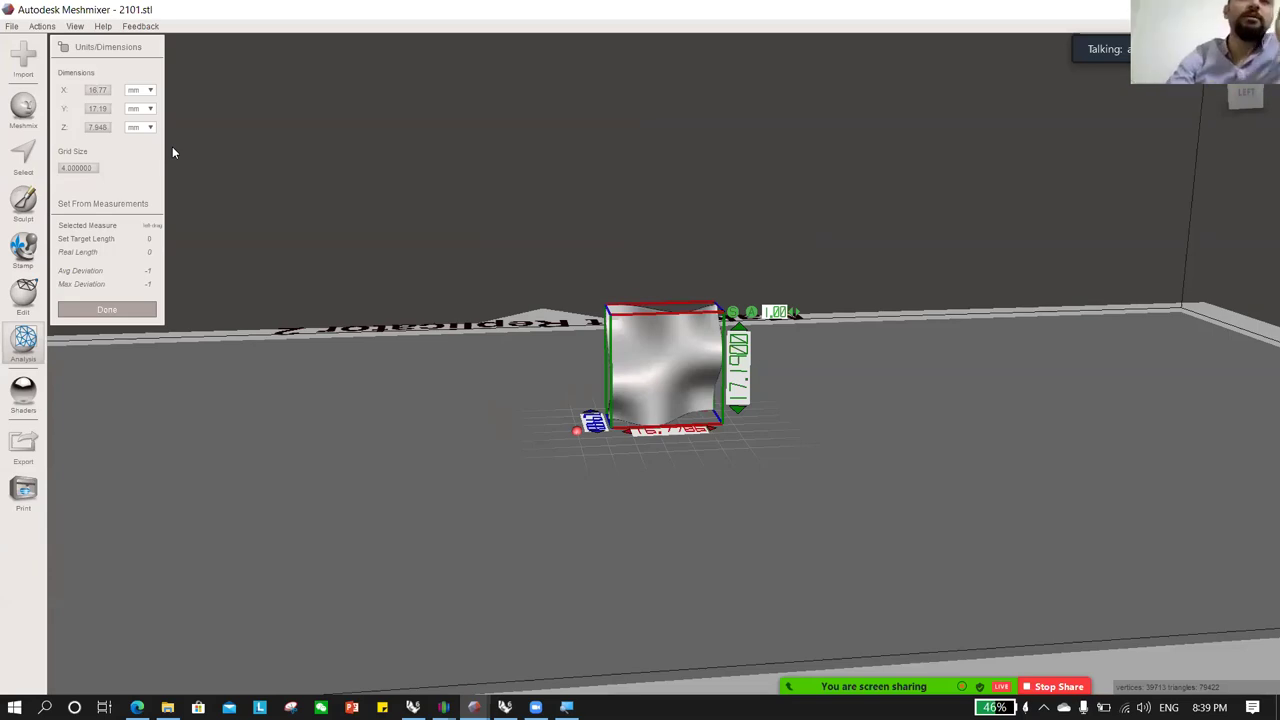
type("0")
key("Return")
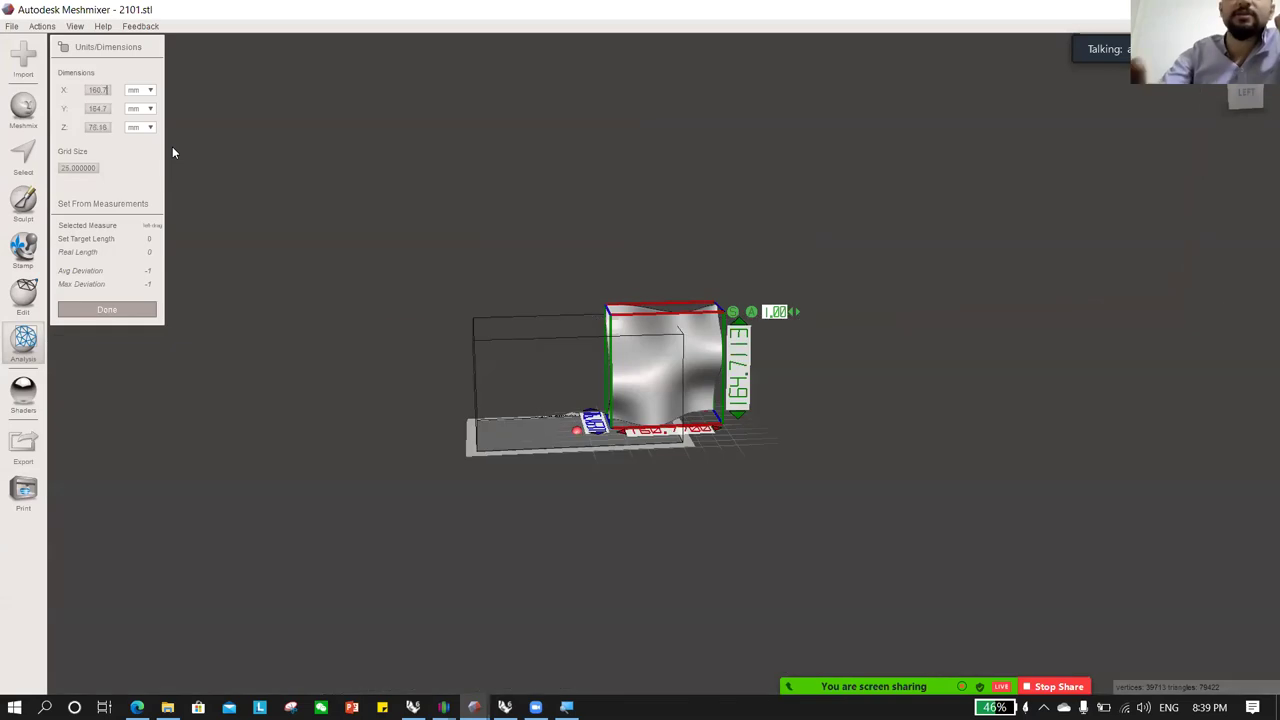
left_click(134, 309)
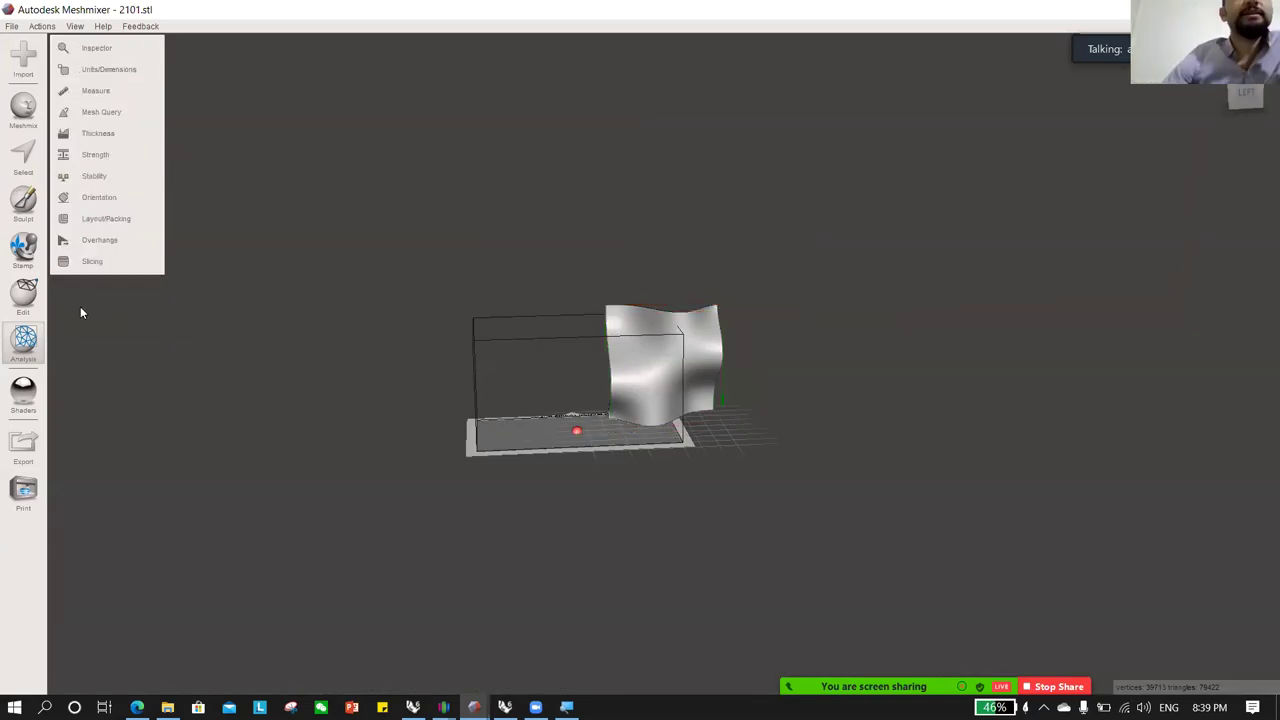
- Select a different target printer and orbit around the wave model in the transform tool
left_click(23, 293)
mouse_move(629, 280)
right_mouse_down()
mouse_move(630, 405)
mouse_move(630, 384)
right_mouse_up()
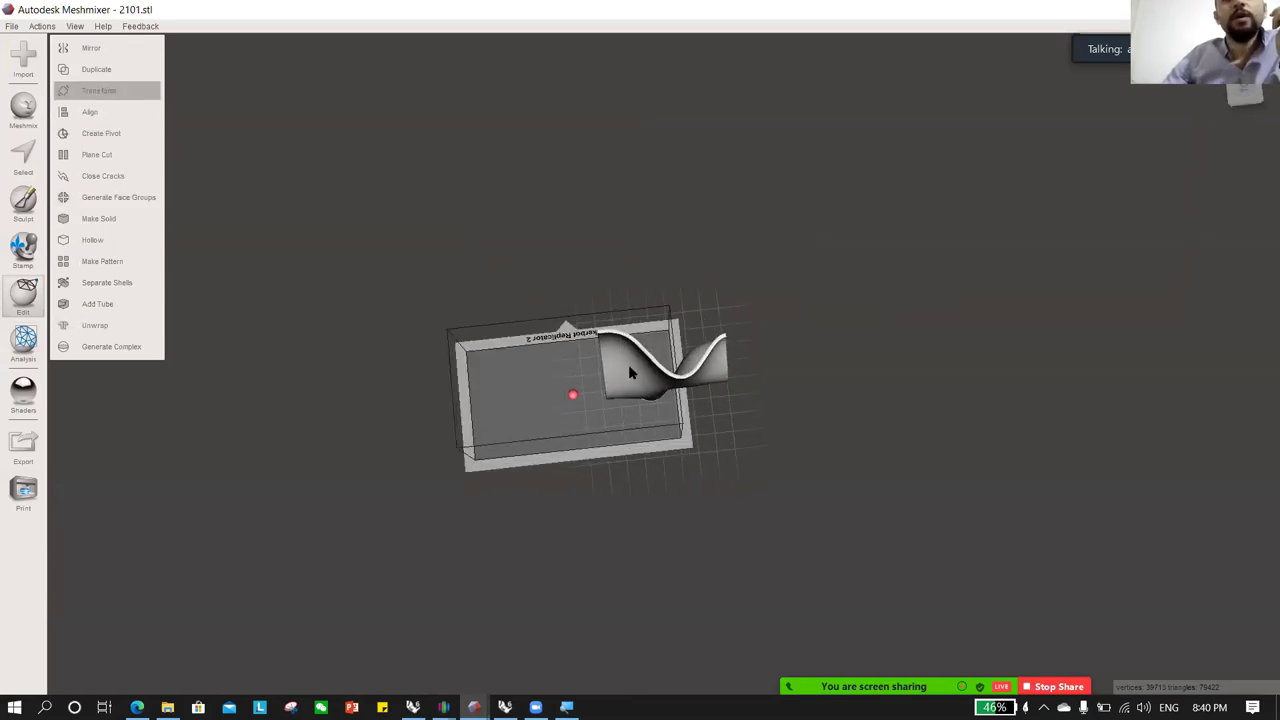
mouse_move(520, 386)
right_mouse_down()
mouse_move(429, 484)
mouse_move(751, 280)
mouse_move(810, 363)
mouse_move(816, 457)
mouse_move(576, 305)
mouse_move(585, 323)
mouse_move(780, 351)
mouse_move(905, 180)
mouse_move(1097, 107)
right_mouse_up()
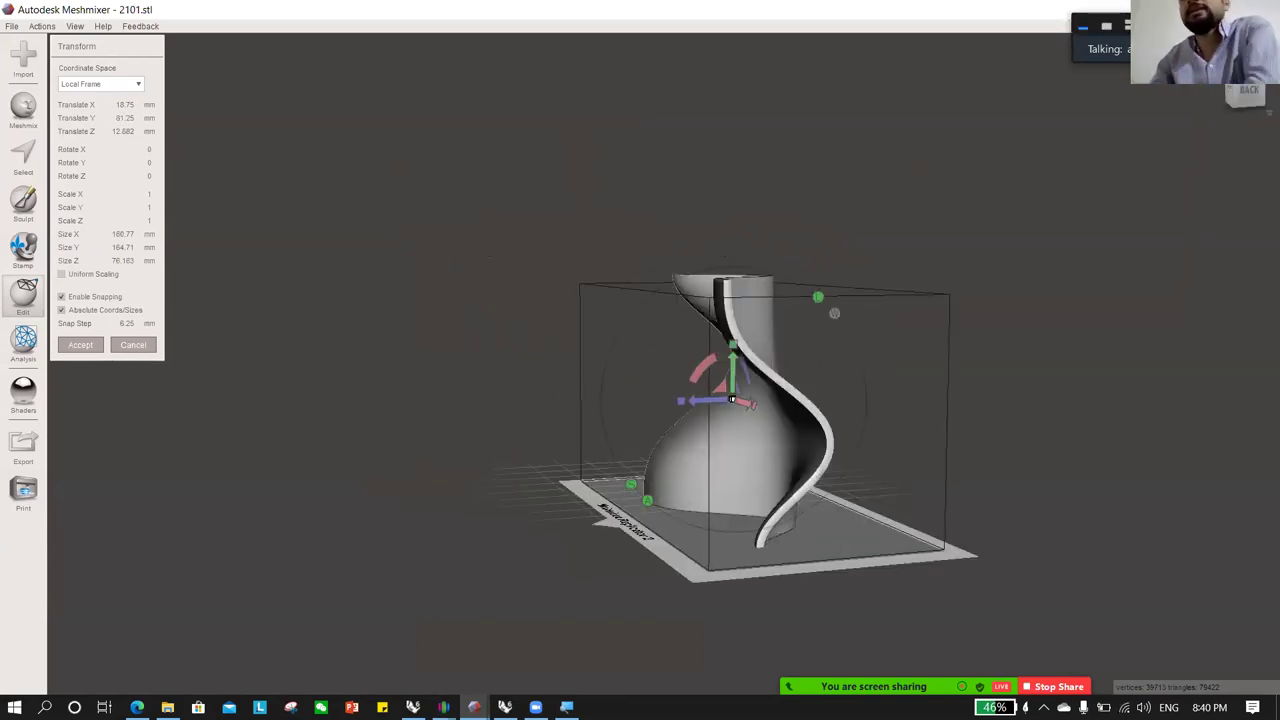
left_click(1105, 42)
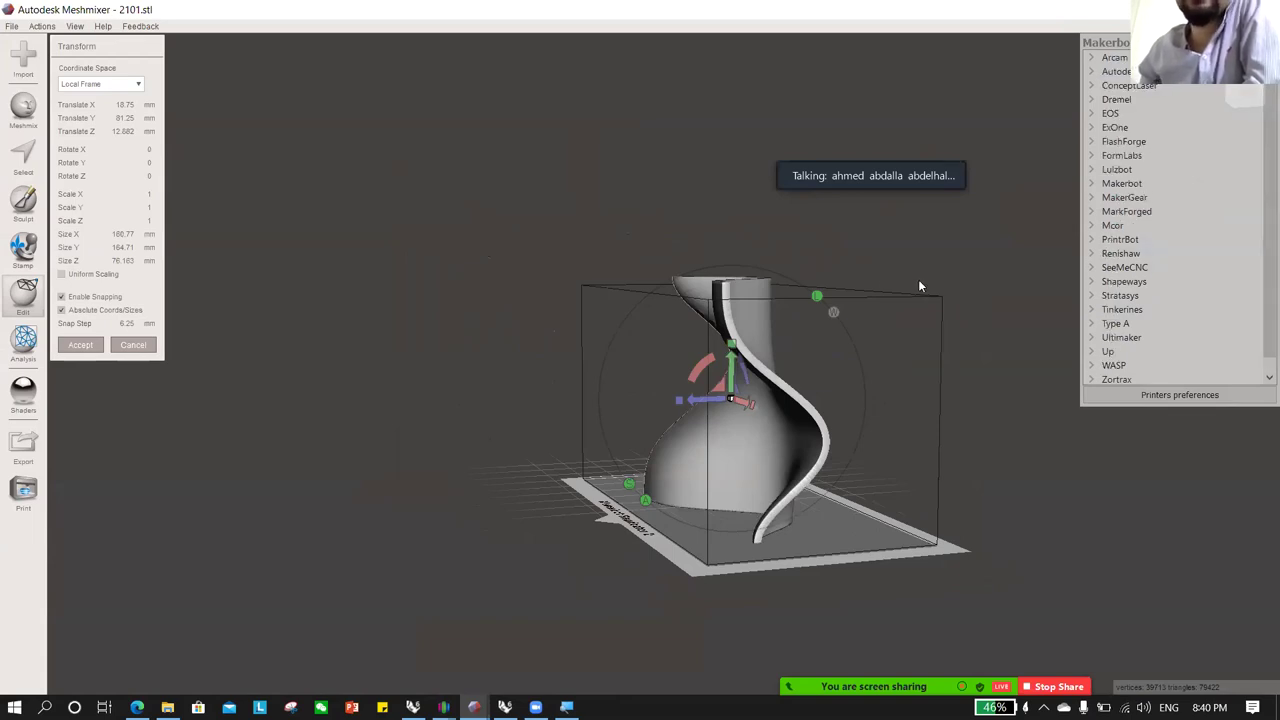
right_click_drag(917, 281, 865, 428)
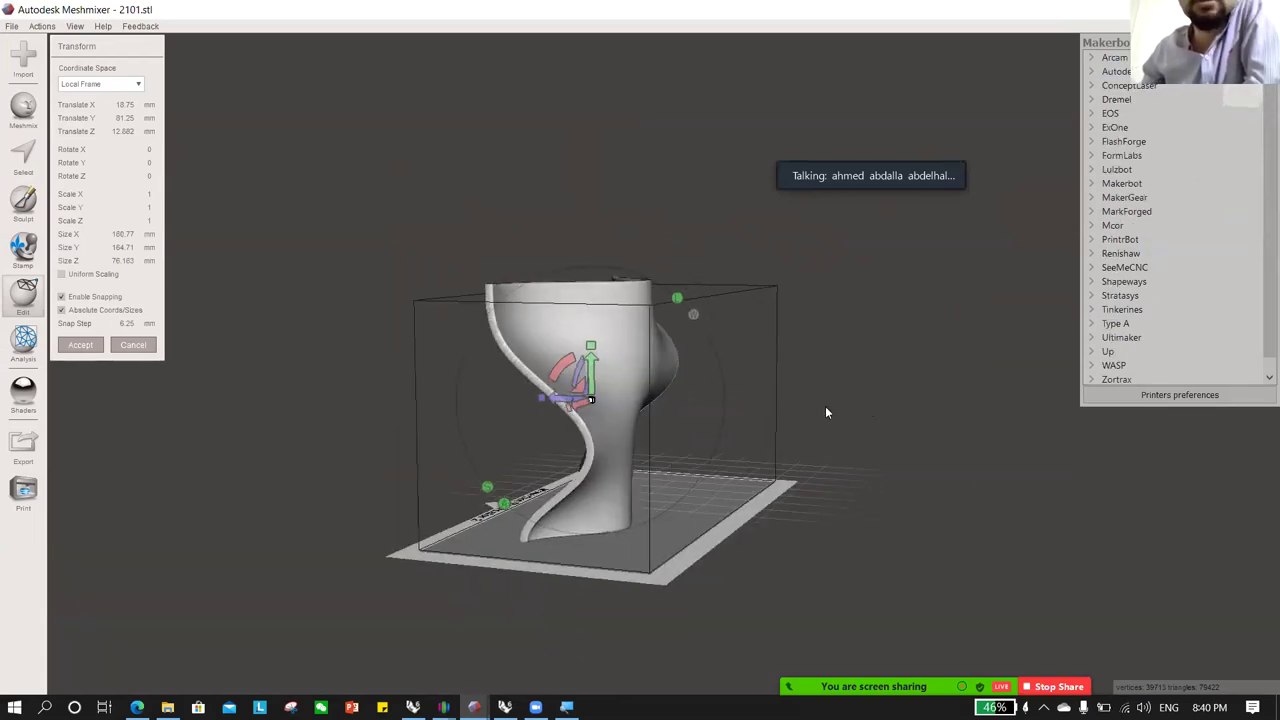
mouse_move(1096, 225)
right_mouse_down()
mouse_move(1081, 254)
mouse_move(1032, 278)
right_mouse_up()
right_click_drag(952, 301, 0, 615)
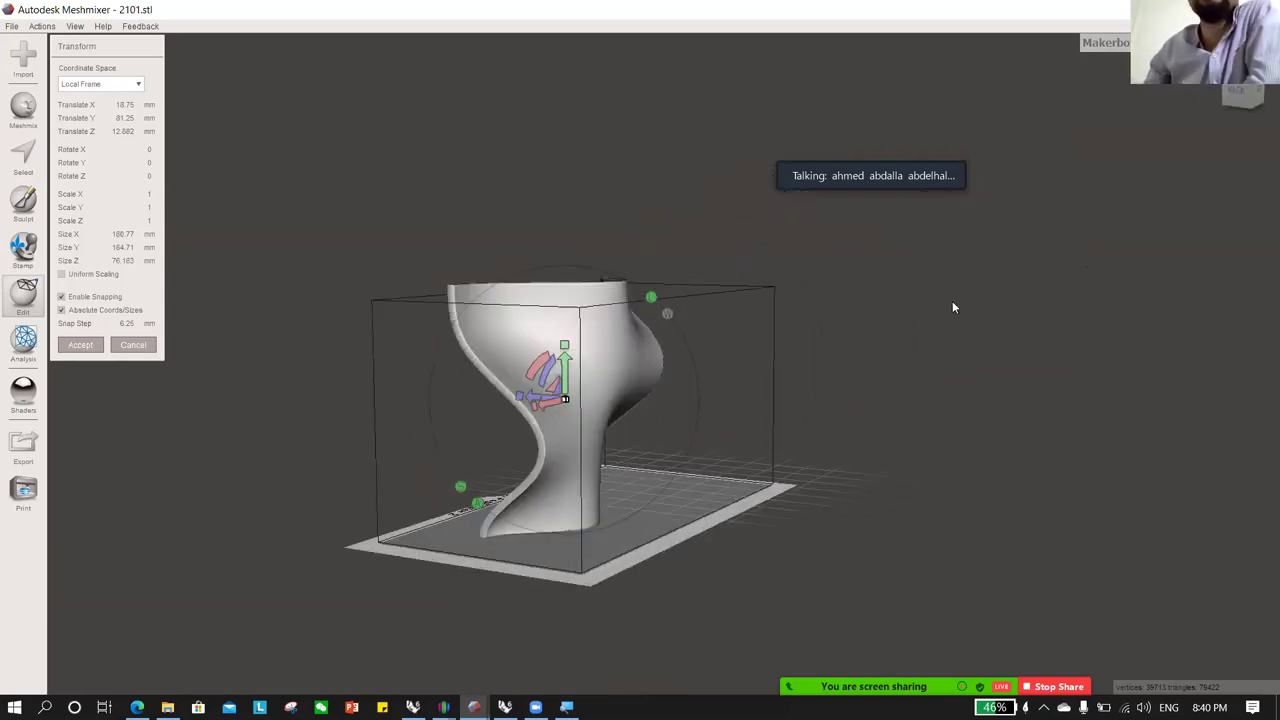
left_click(78, 345)
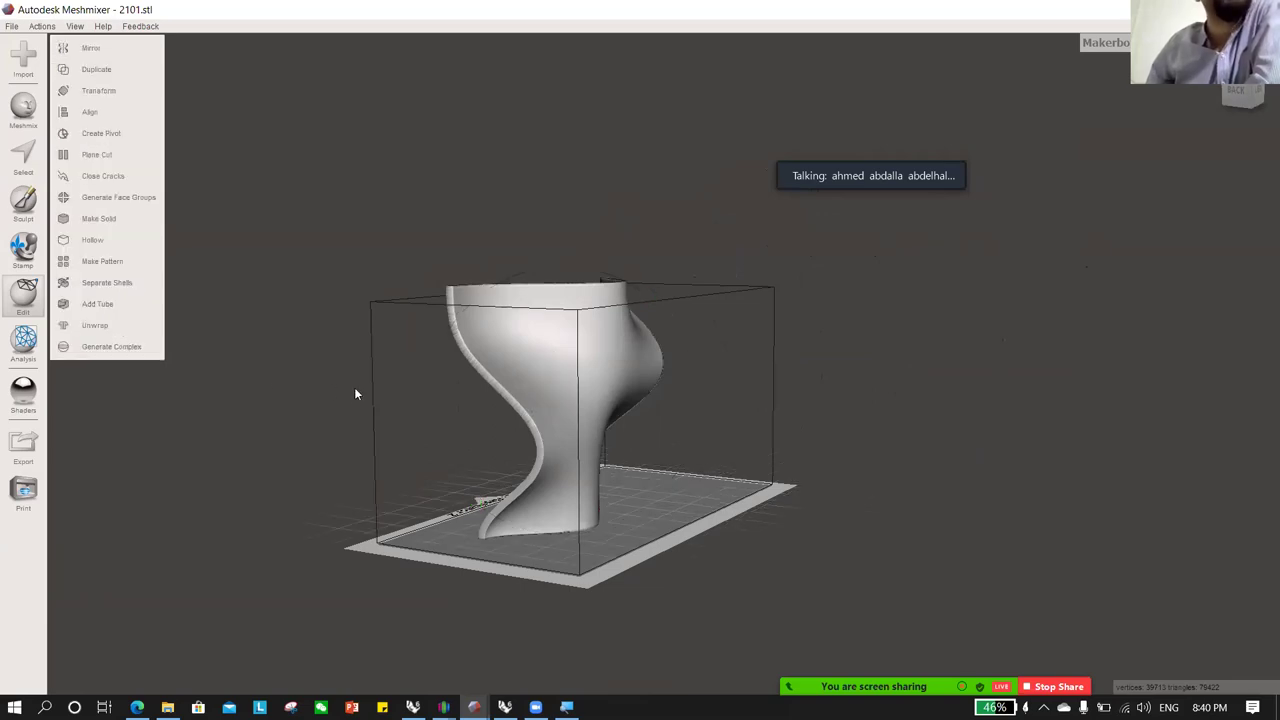
- Squeeze the model along Y to 156.25 mm, move it to Y 75 mm, and accept
left_click(93, 91)
right_click_drag(643, 458, 680, 316)
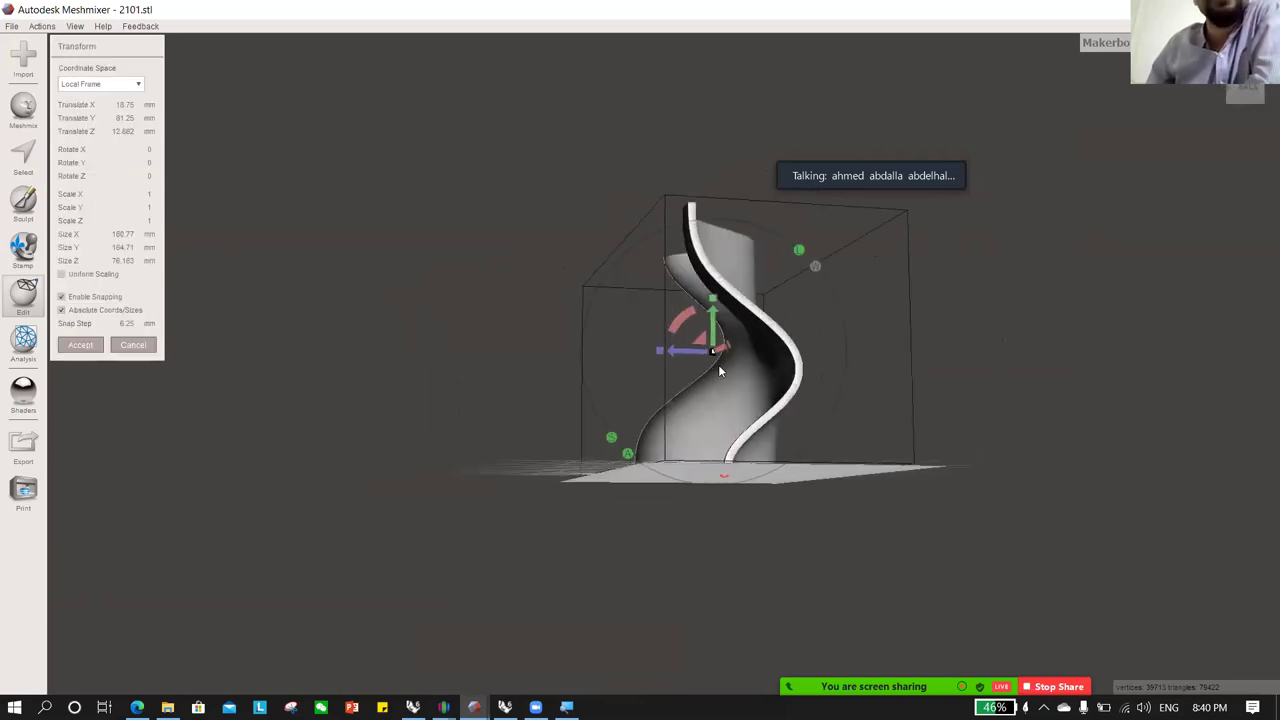
left_click_drag(680, 316, 682, 321)
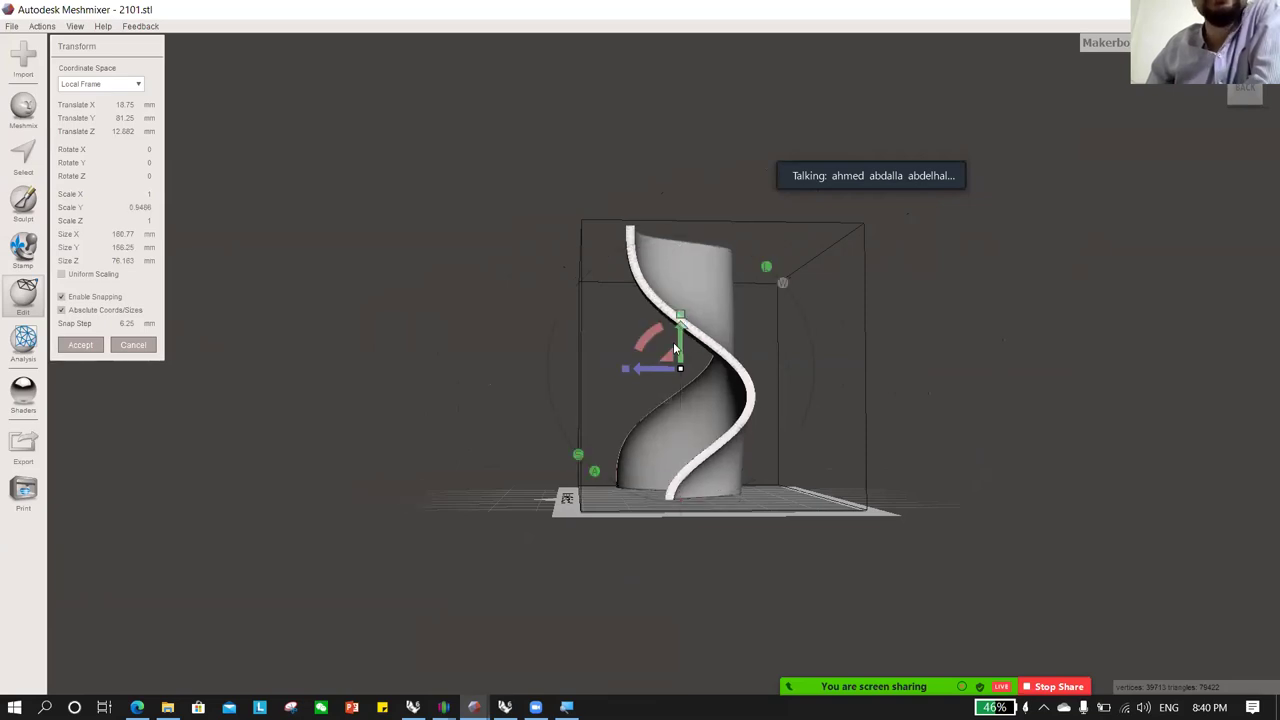
right_click_drag(689, 343, 674, 345)
left_click_drag(676, 347, 677, 362)
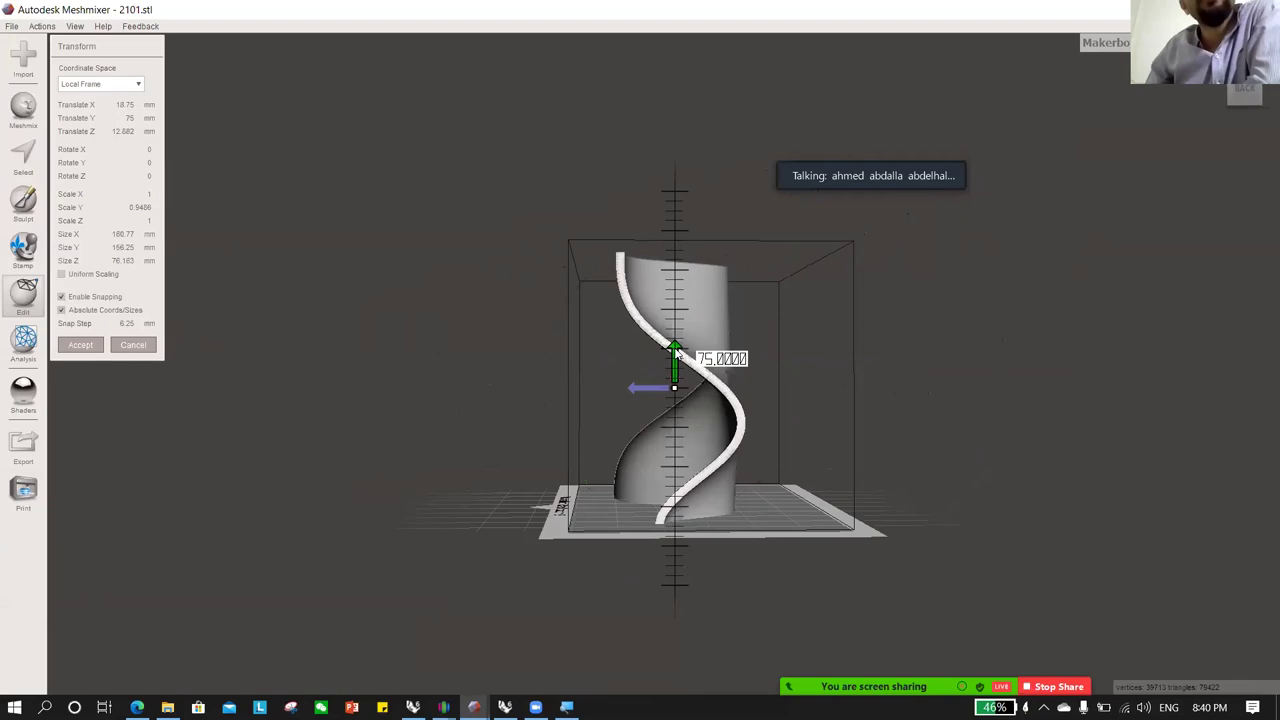
mouse_move(677, 362)
right_mouse_down()
mouse_move(517, 449)
mouse_move(773, 446)
mouse_move(709, 455)
mouse_move(672, 486)
mouse_move(727, 447)
right_mouse_up()
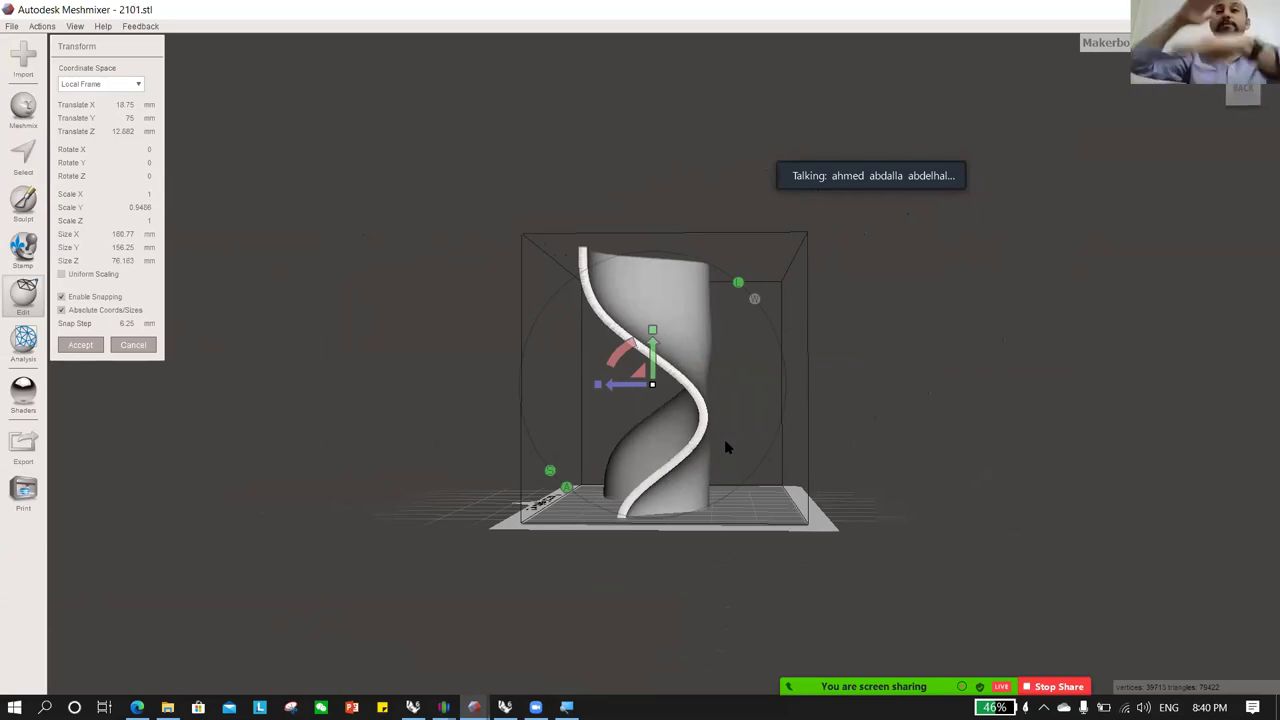
mouse_move(825, 391)
right_mouse_down()
mouse_move(656, 434)
mouse_move(300, 400)
right_mouse_up()
left_click(76, 347)
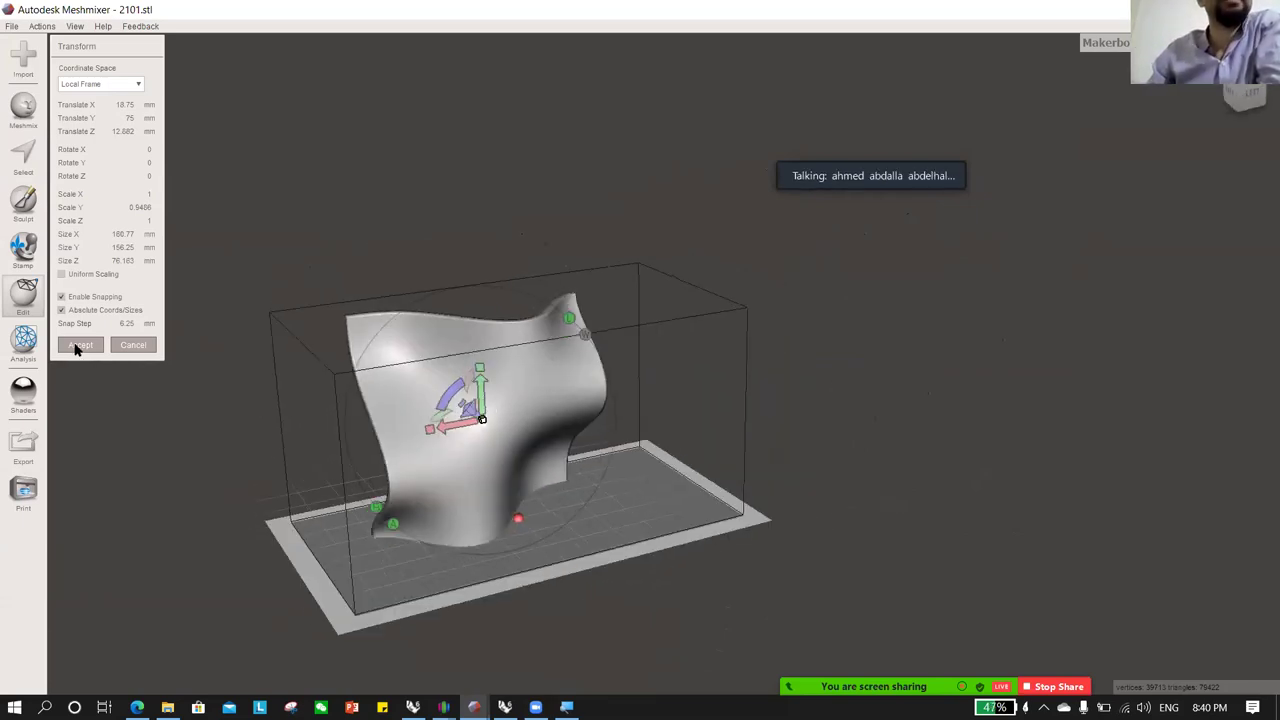
- Mark the model's overhangs with the Overhangs analysis at a 70° angle threshold
left_click(24, 338)
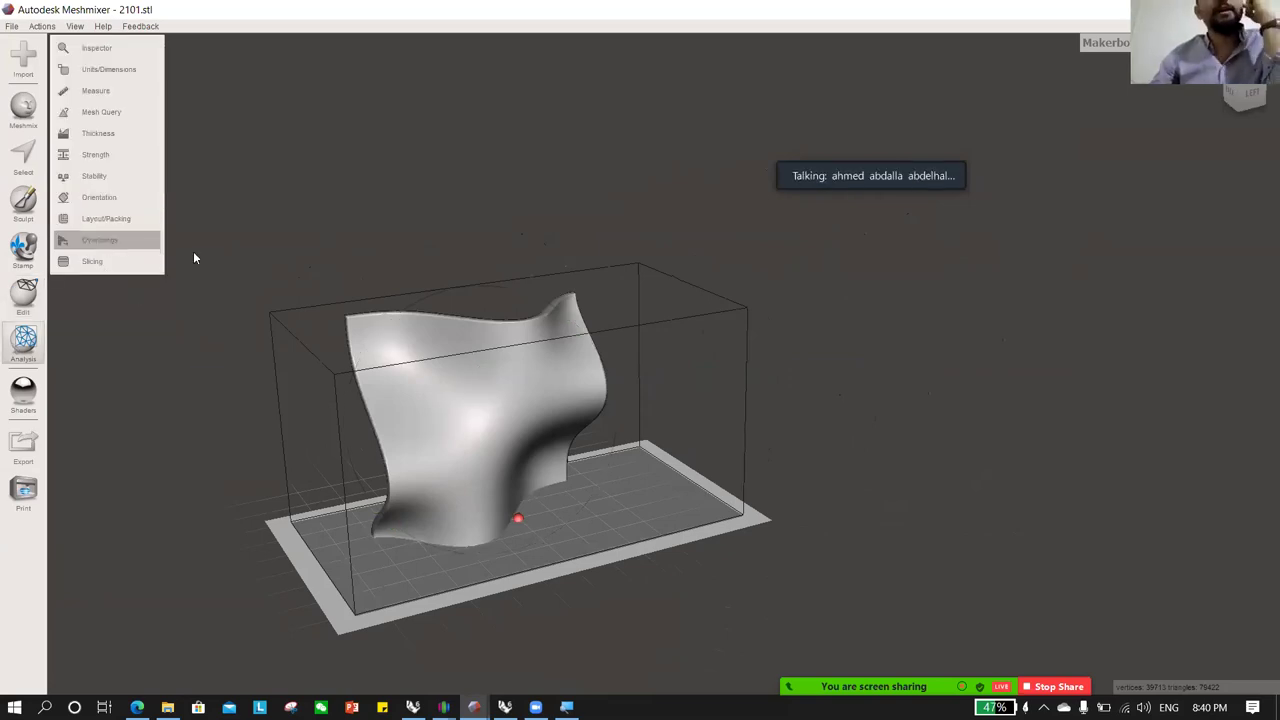
mouse_move(397, 437)
right_mouse_down()
mouse_move(766, 373)
mouse_move(937, 362)
mouse_move(754, 386)
mouse_move(503, 371)
mouse_move(138, 208)
right_mouse_up()
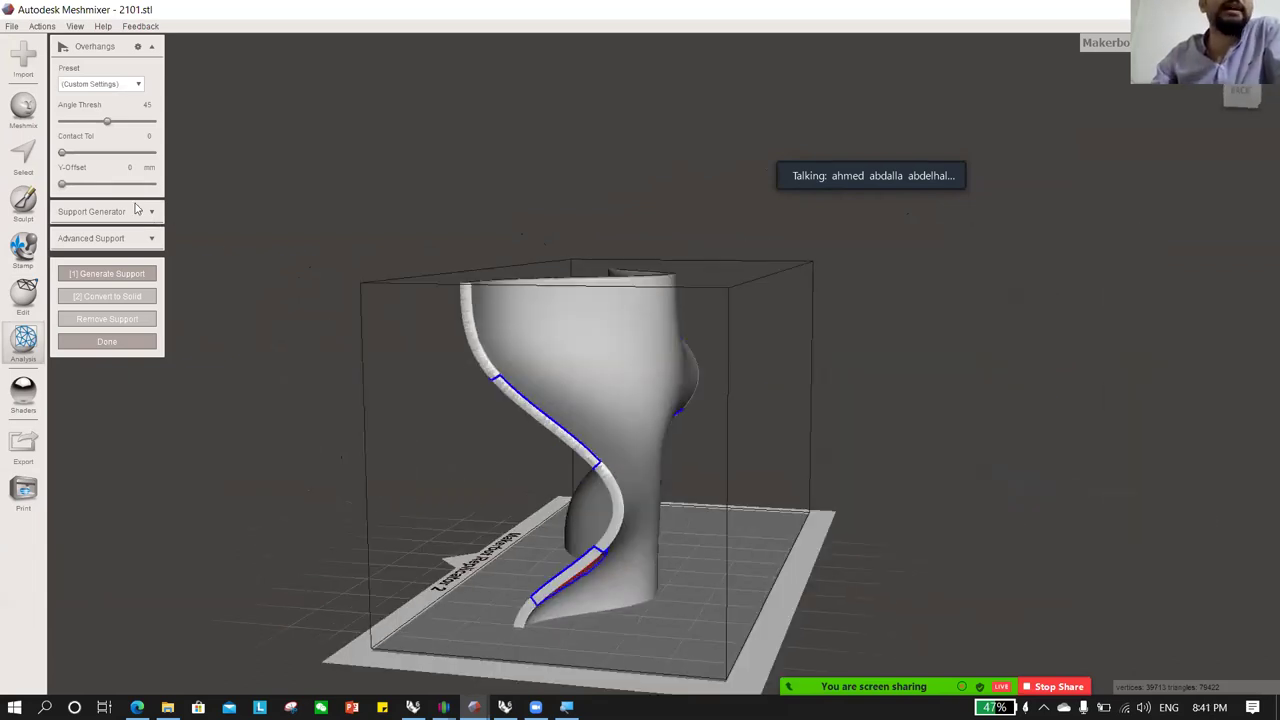
left_click_drag(111, 128, 145, 126)
key("Escape")
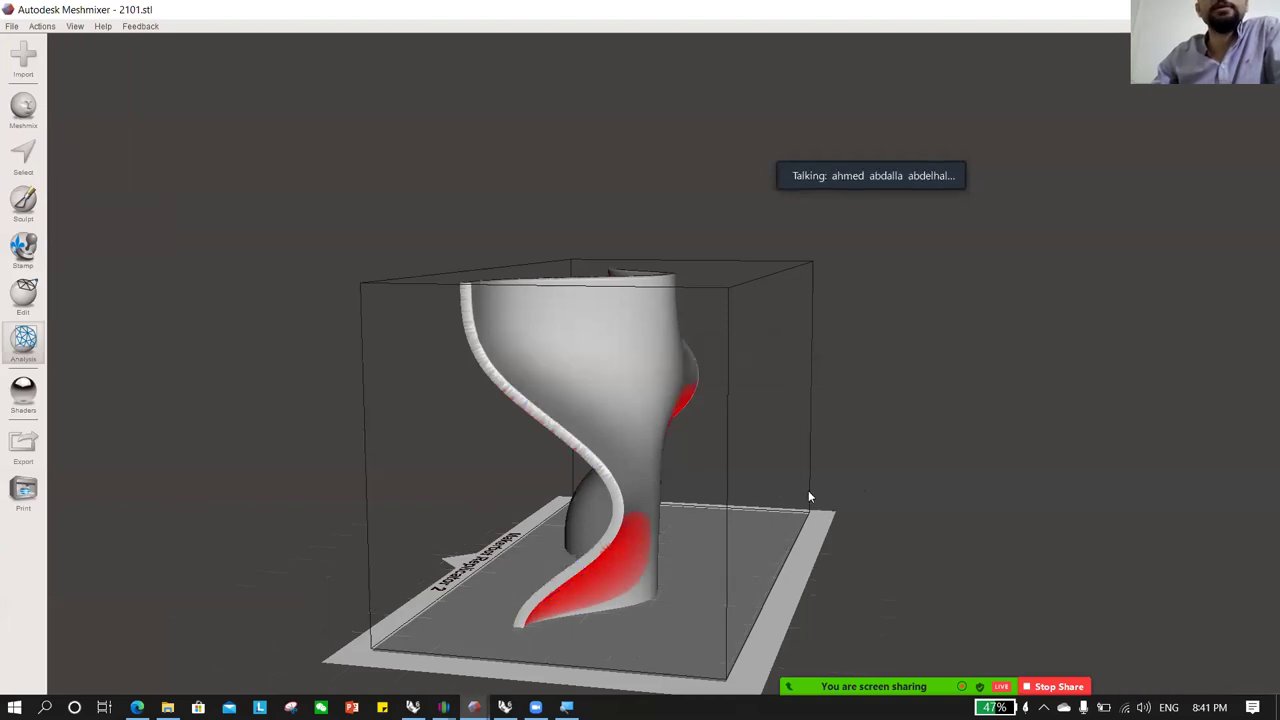
key("ctrl+z")
mouse_move(602, 487)
right_mouse_down()
mouse_move(758, 471)
mouse_move(353, 320)
mouse_move(153, 37)
right_mouse_up()
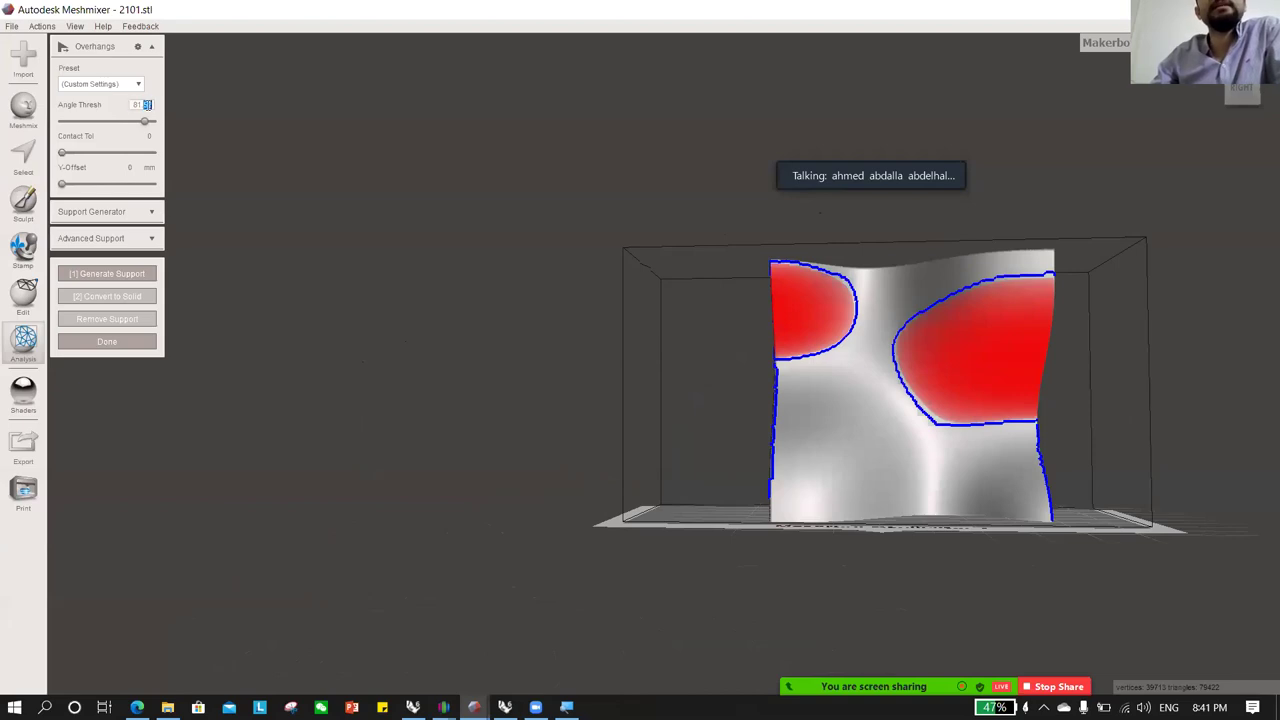
type("70")
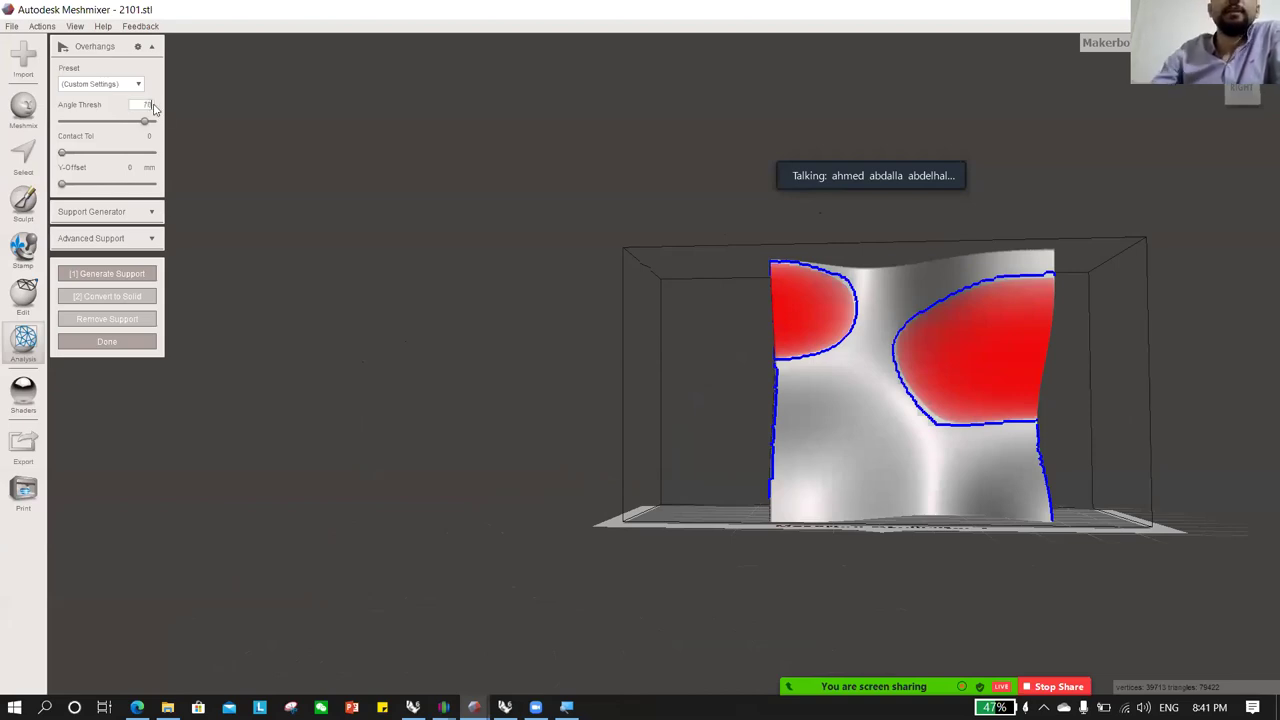
key("Return")
- Expand Support Generator and generate tree supports for the overhangs
mouse_move(1043, 377)
right_mouse_down()
mouse_move(840, 385)
mouse_move(836, 371)
mouse_move(5, 272)
right_mouse_up()
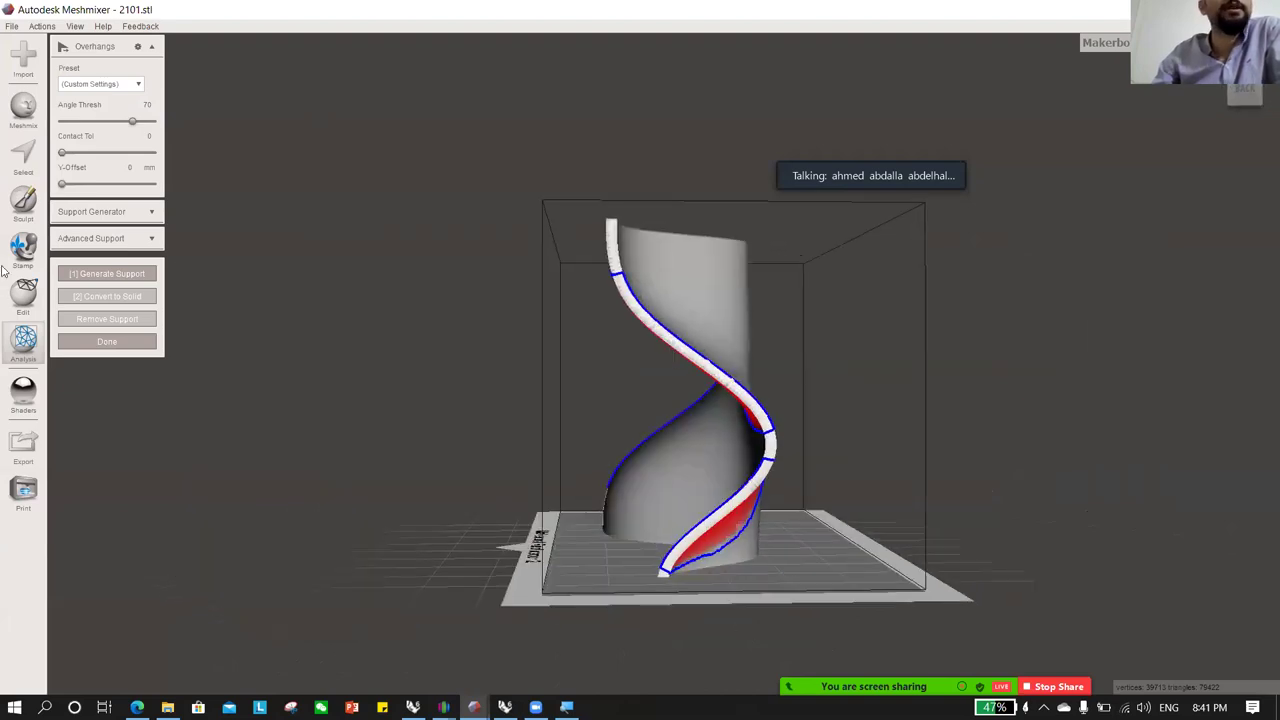
left_click(152, 213)
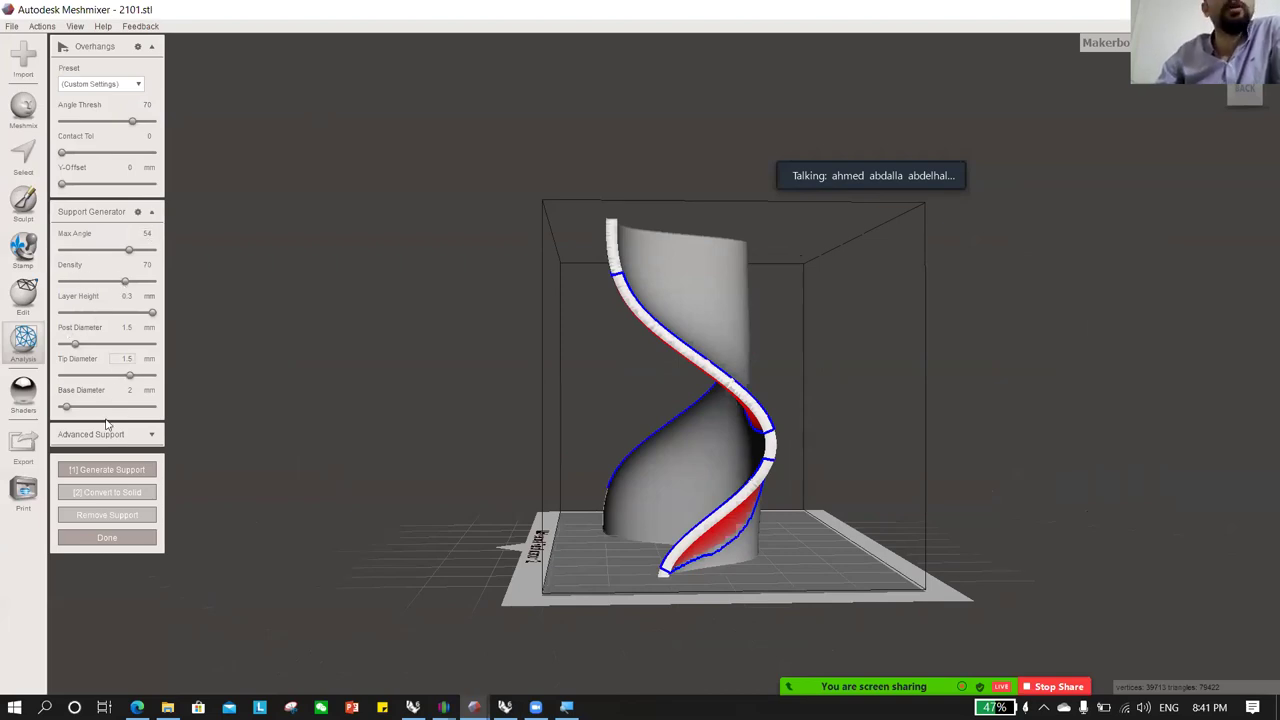
left_click(99, 472)
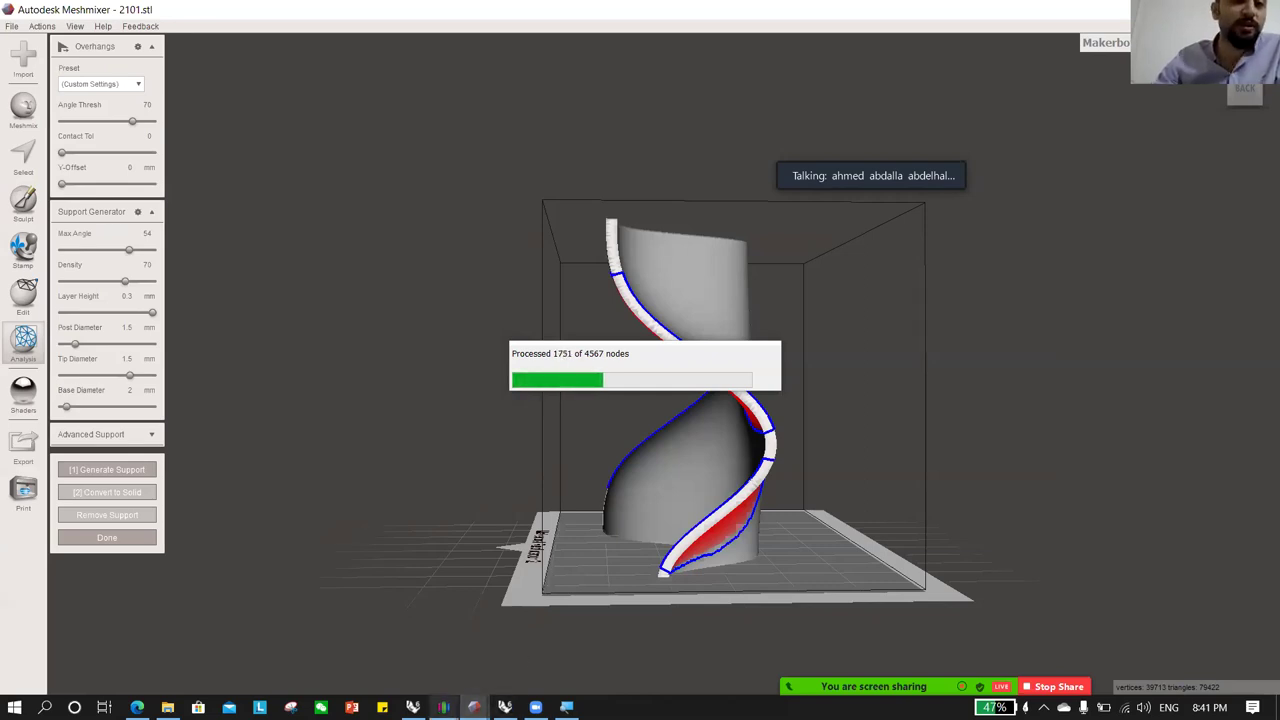
mouse_move(443, 707)
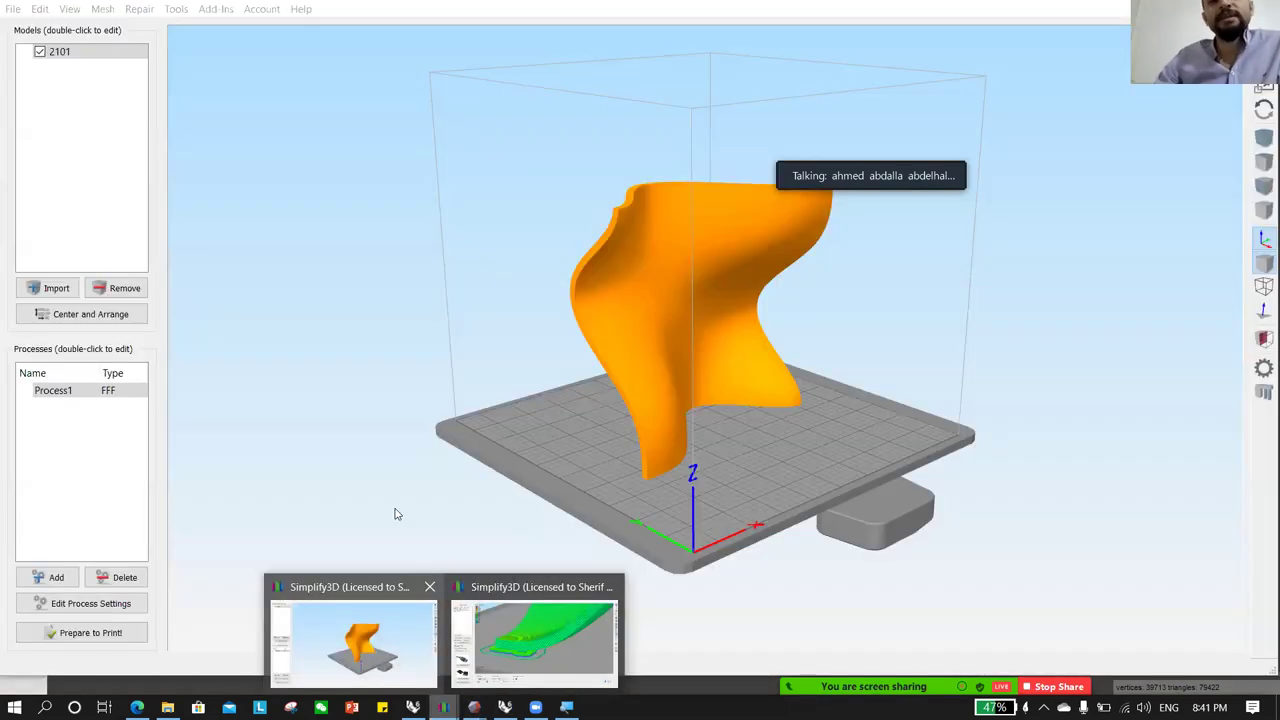
- Turn off Generate Support Material in Process1's Support settings in Simplify3D
left_click(353, 645)
left_click(117, 612)
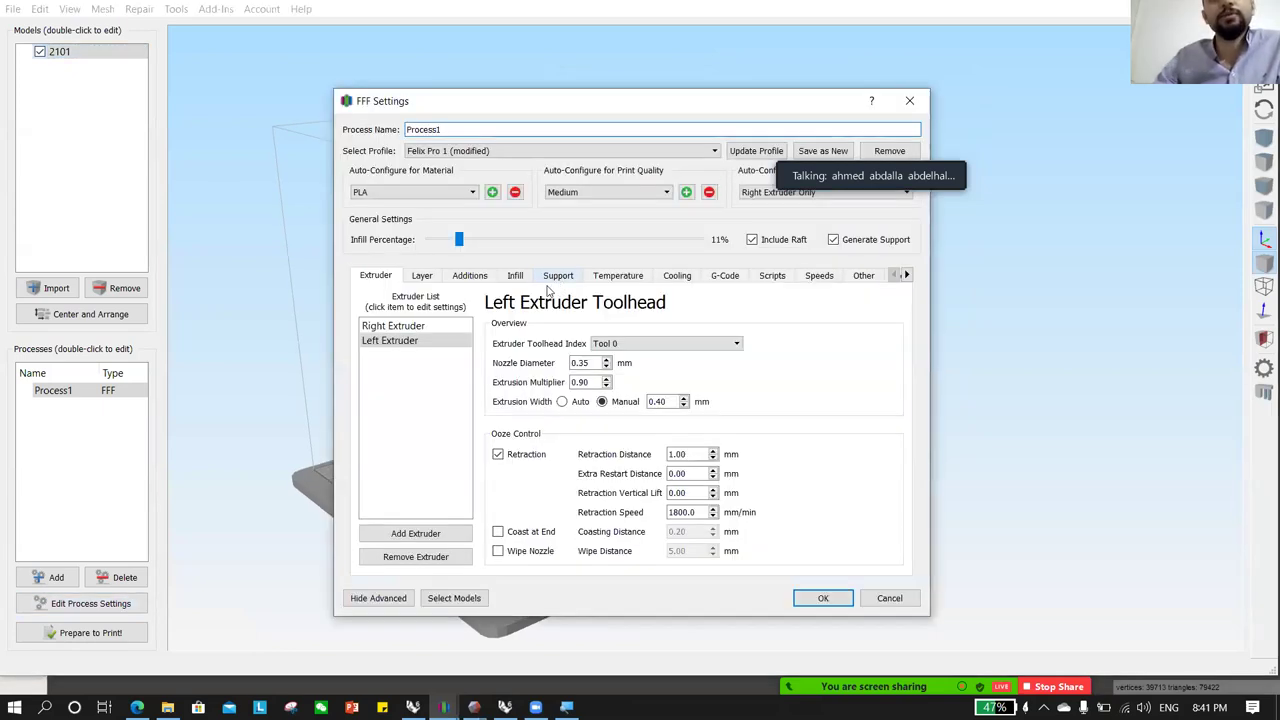
left_click(555, 276)
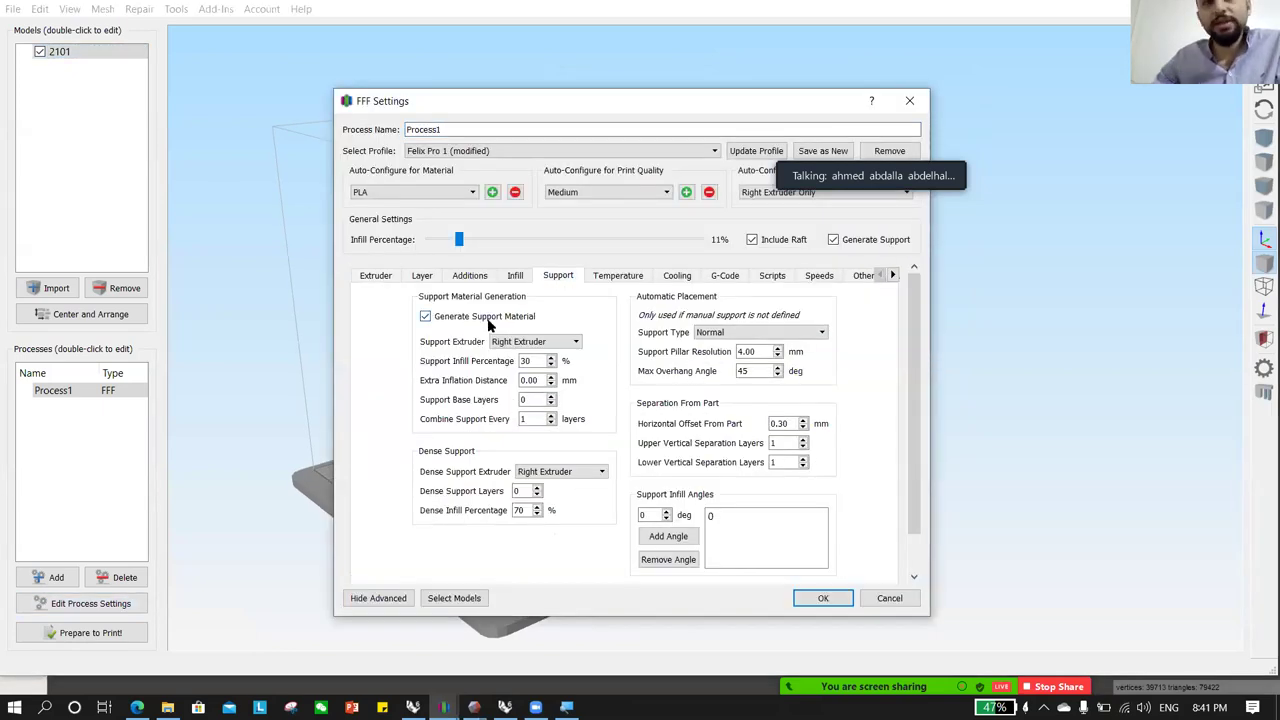
left_click(489, 317)
- Orbit the toolpath preview to view the tree supports, then return to Meshmixer
left_click(447, 690)
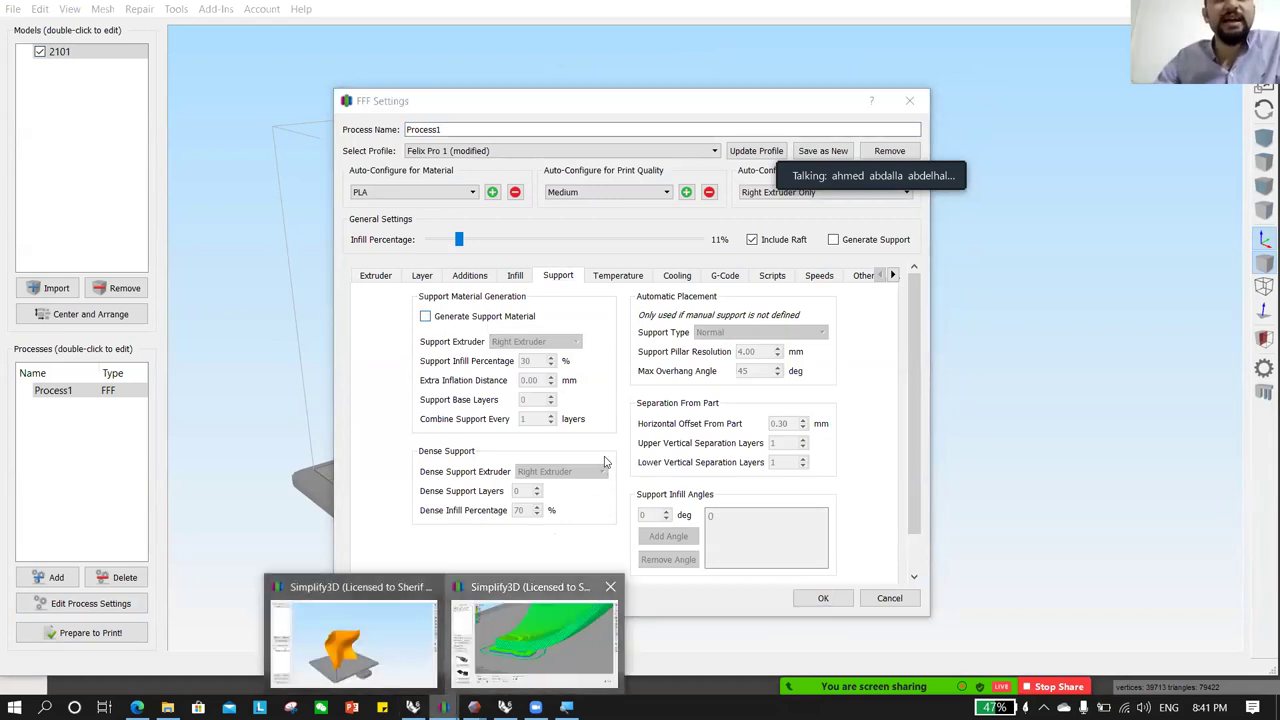
left_click(535, 640)
scroll(825, 309, "down", 3)
mouse_move(914, 251)
left_mouse_down()
mouse_move(800, 260)
mouse_move(537, 637)
left_mouse_up()
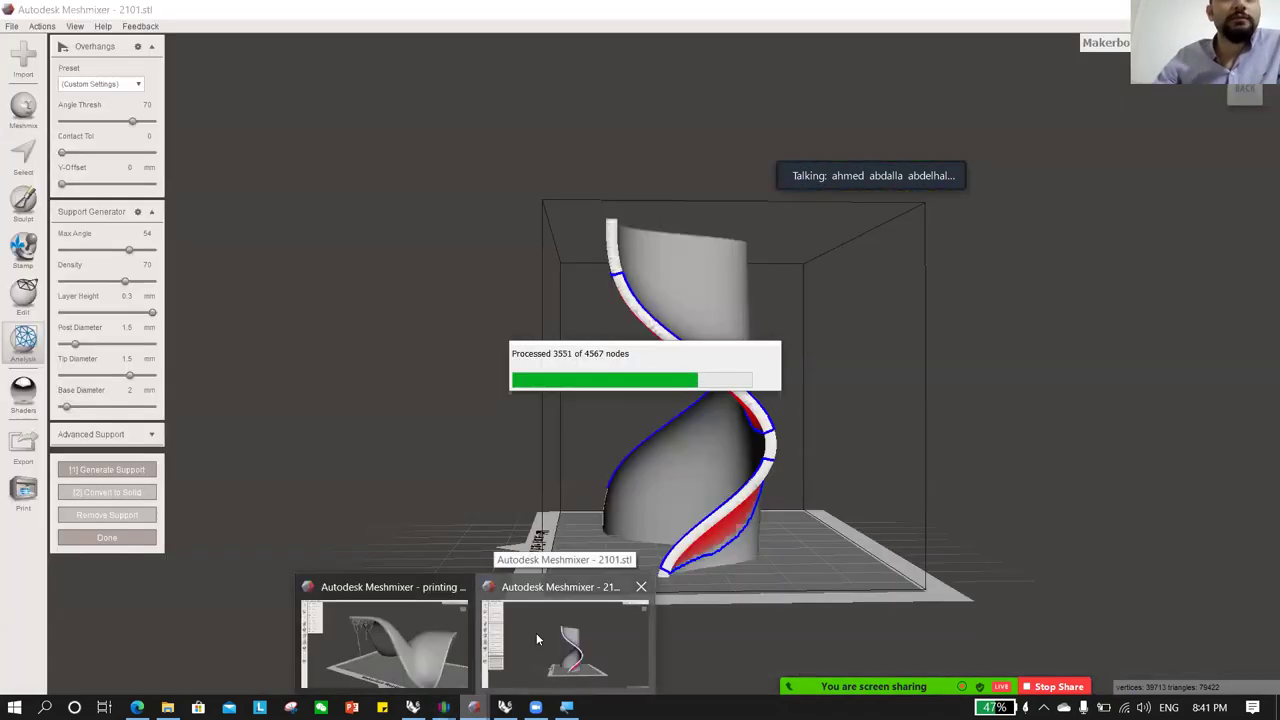
left_click(536, 633)
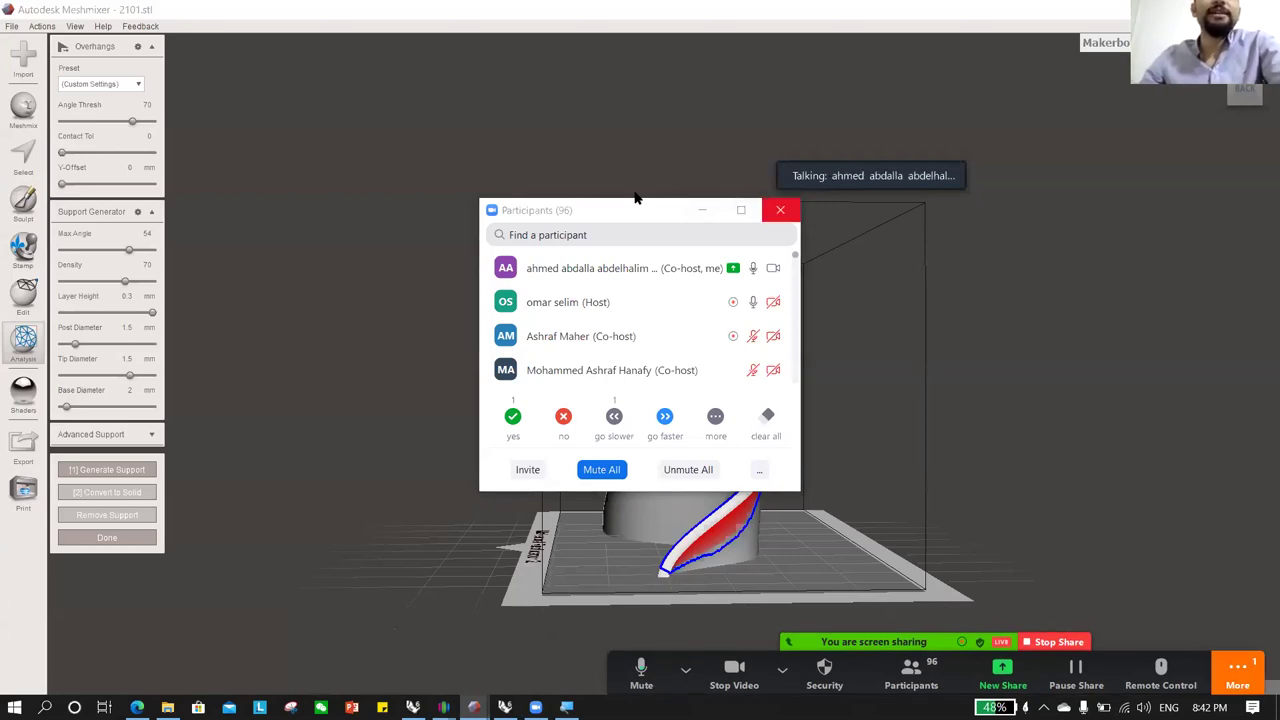
left_click(780, 210)
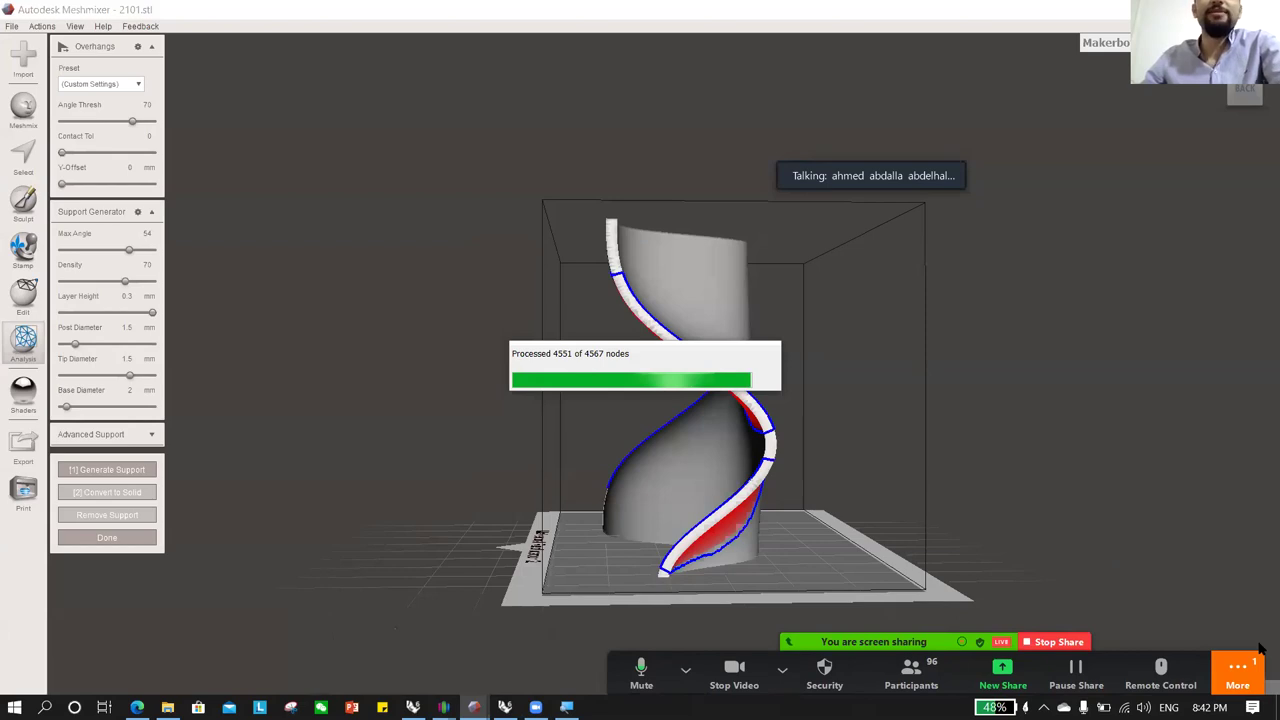
left_click(1259, 650)
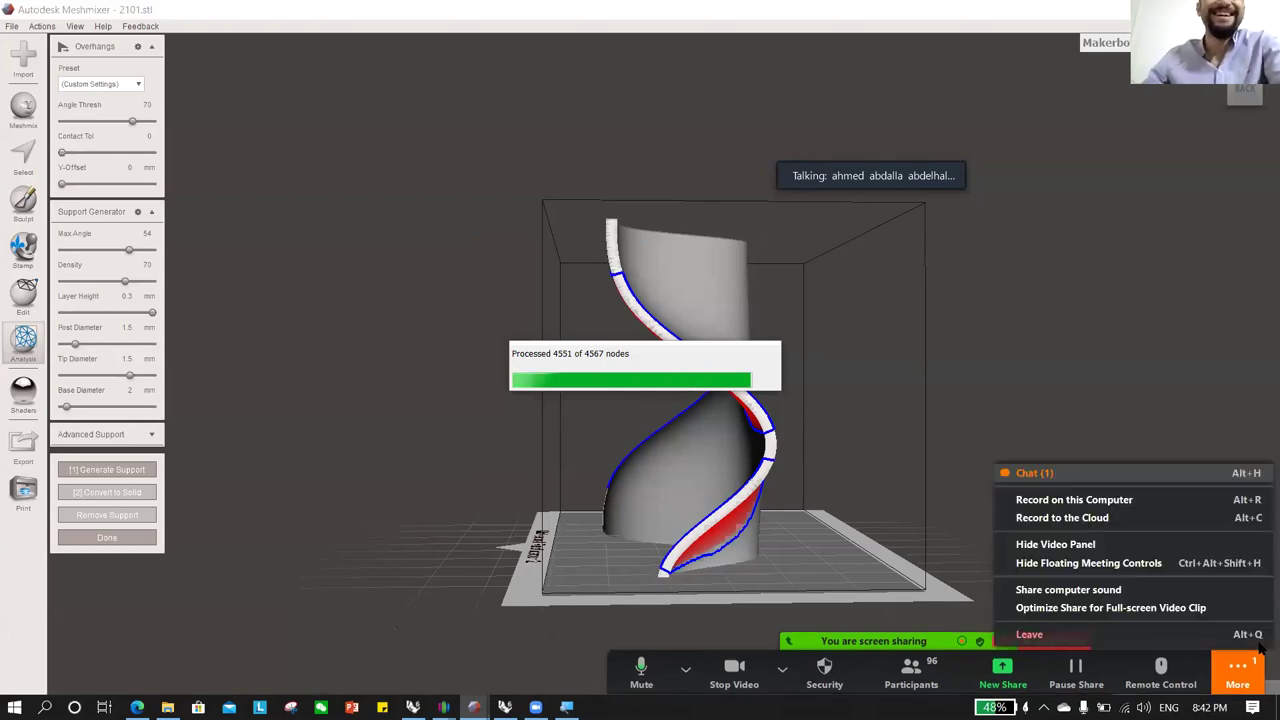
key("alt+h")
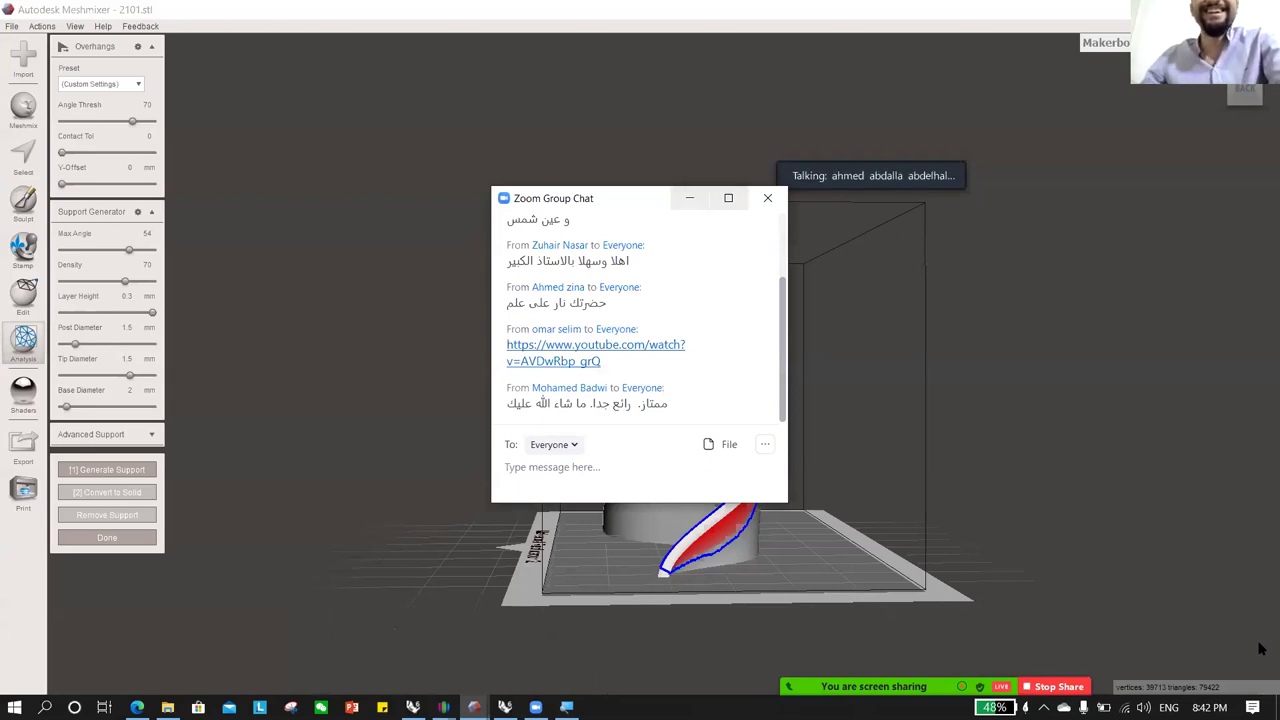
key("alt+h")
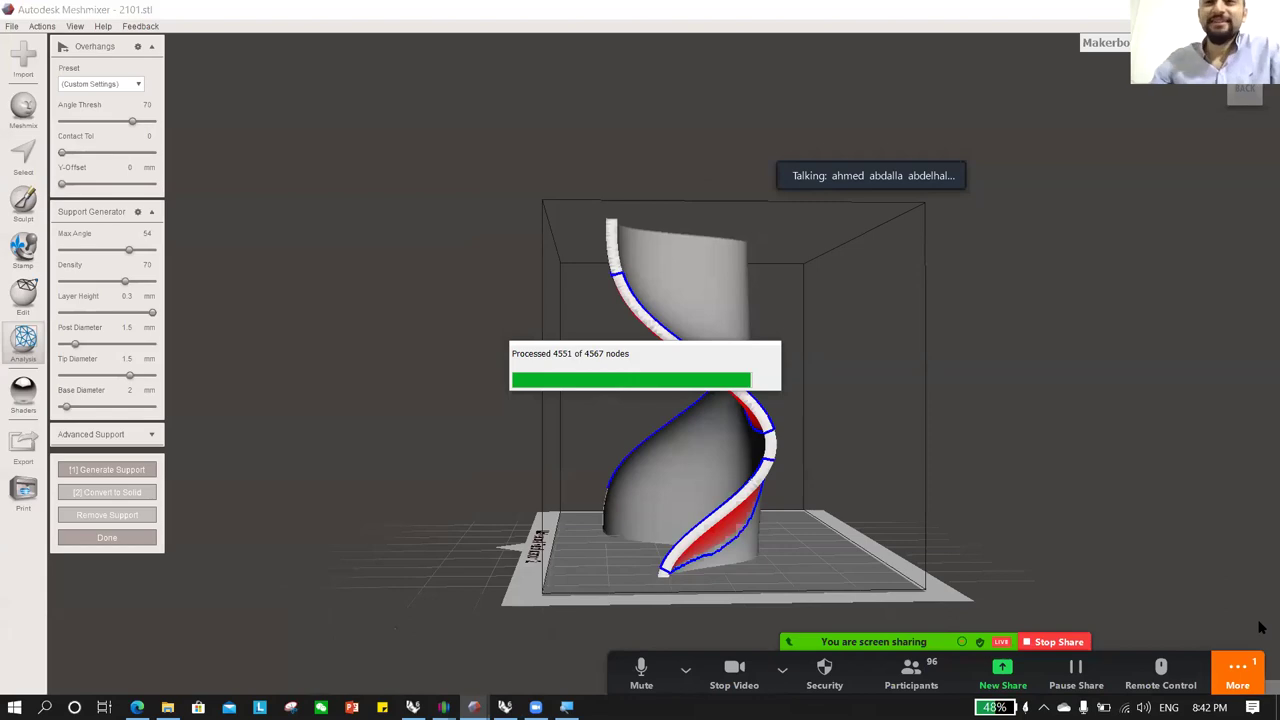
key("alt+h")
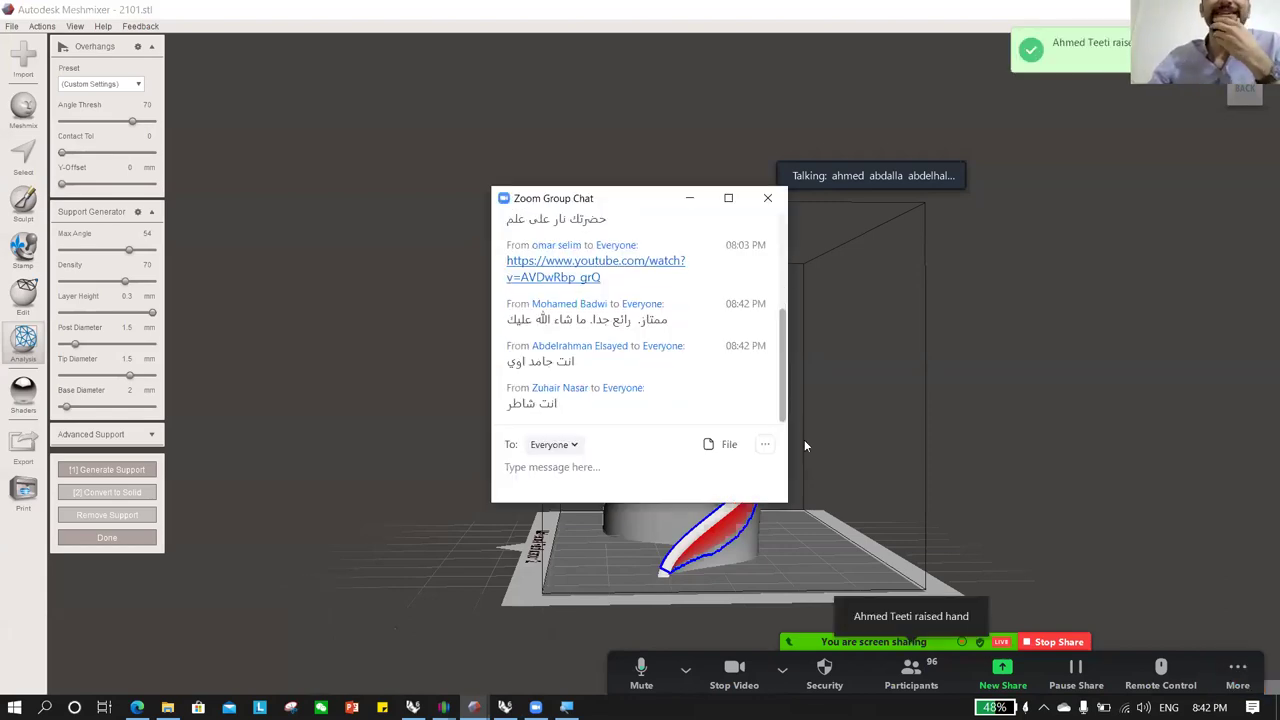
key("alt+h")
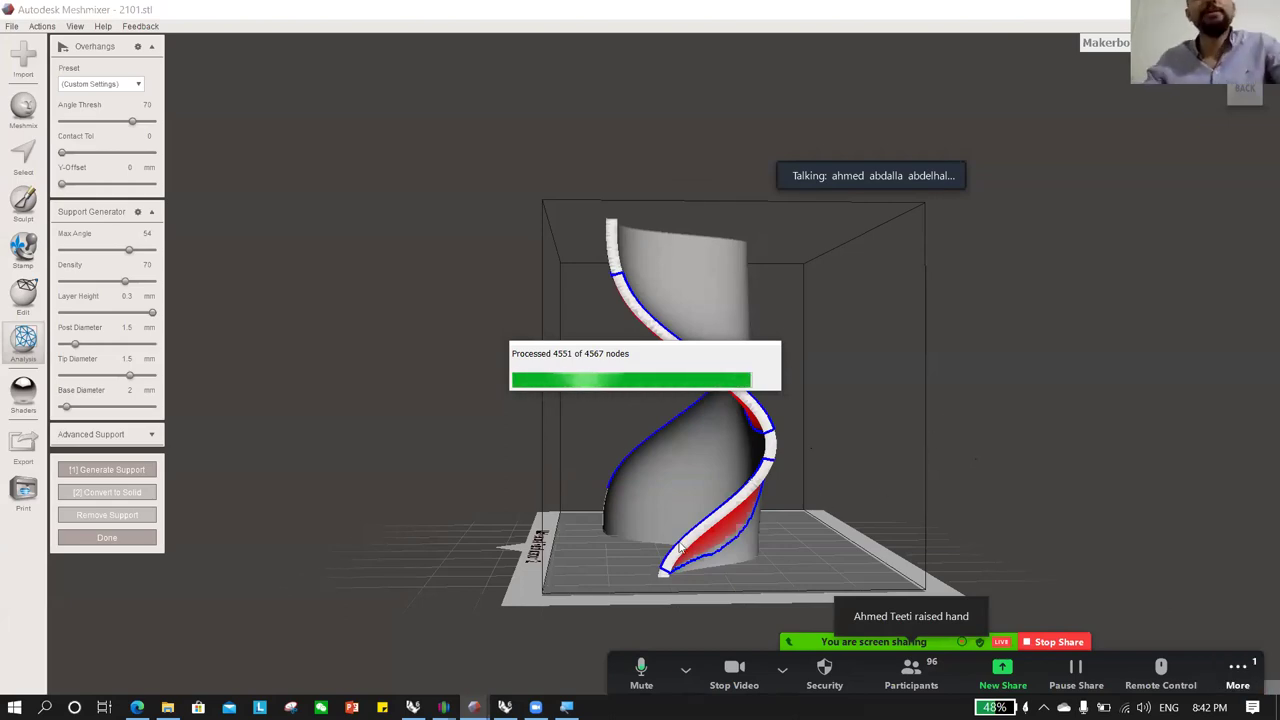
left_click(137, 707)
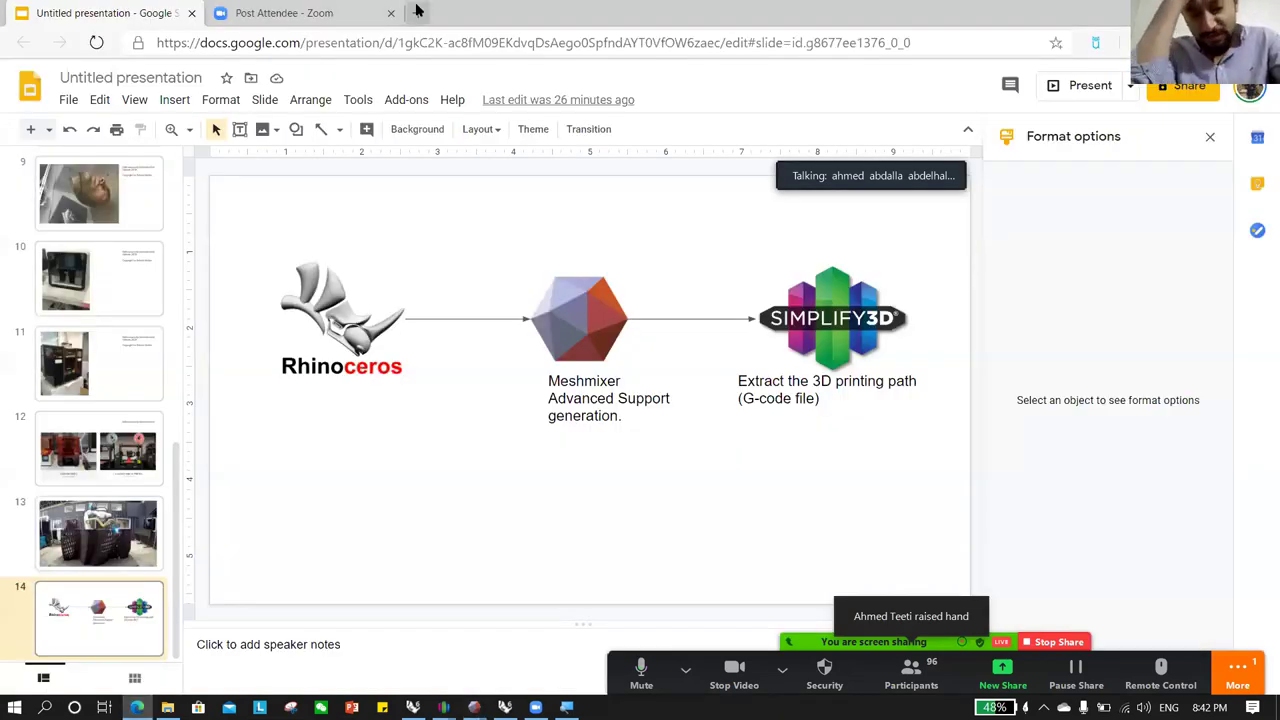
- Search Bing for 'instructabels' in a new Edge tab
left_click(418, 11)
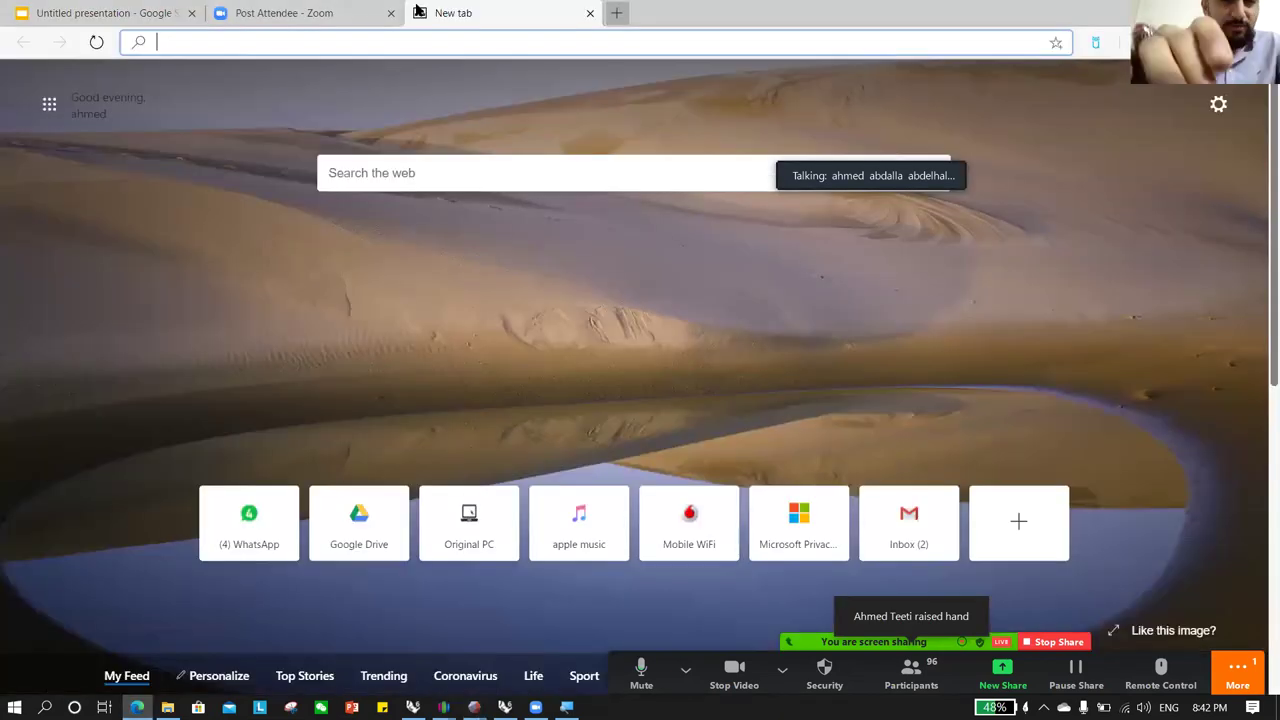
type("instru")
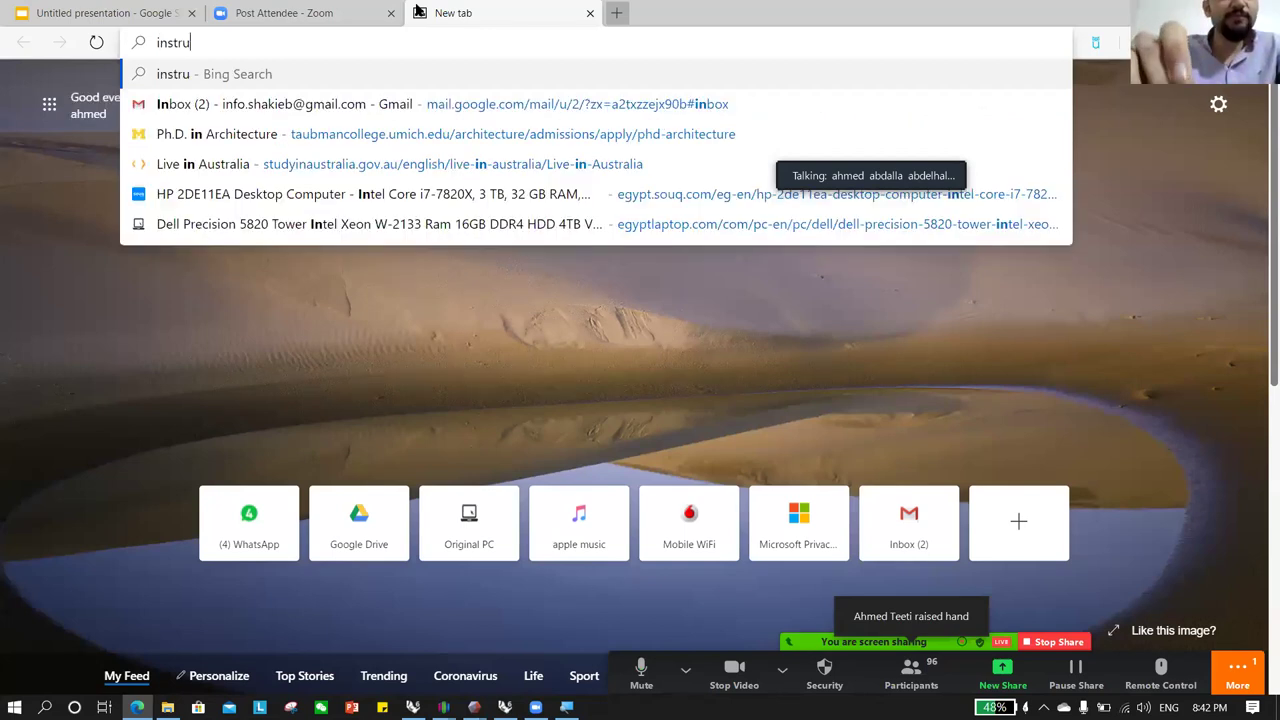
type("ctabels")
key("Return")
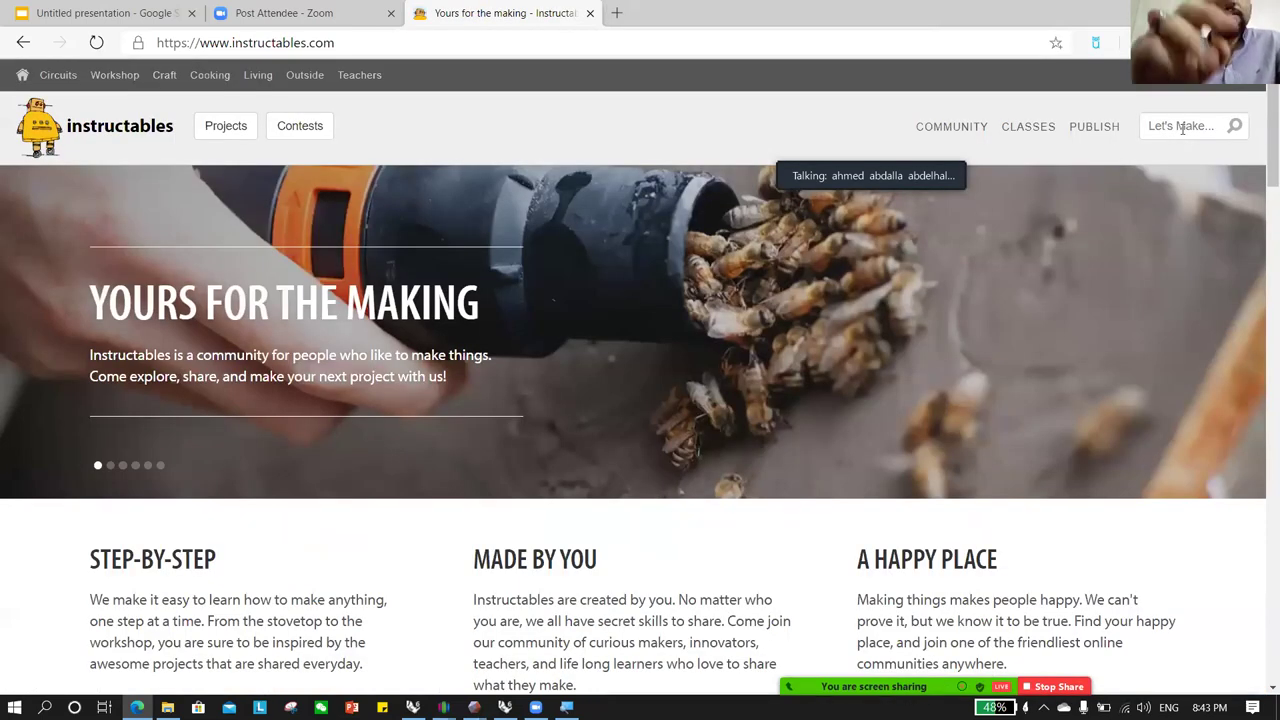
- Search the Instructables site for '3ds printer'
left_click(1181, 127)
type("3ds printer")
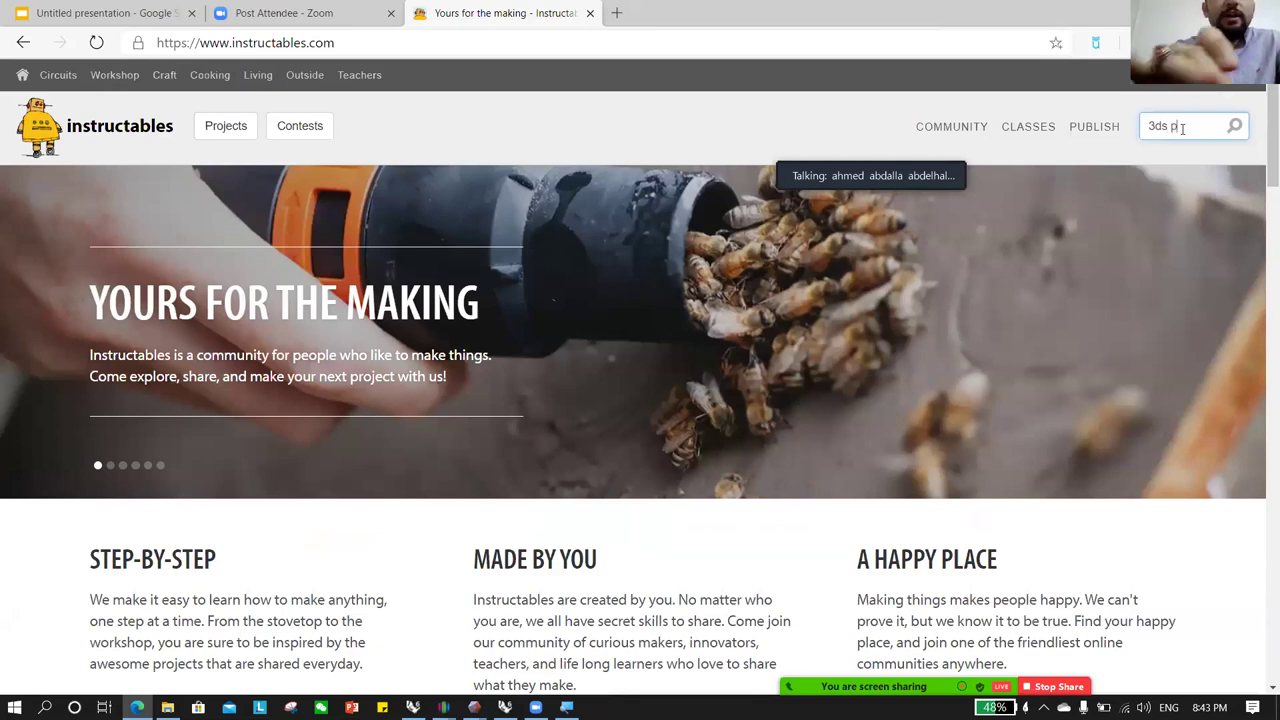
key("Return")
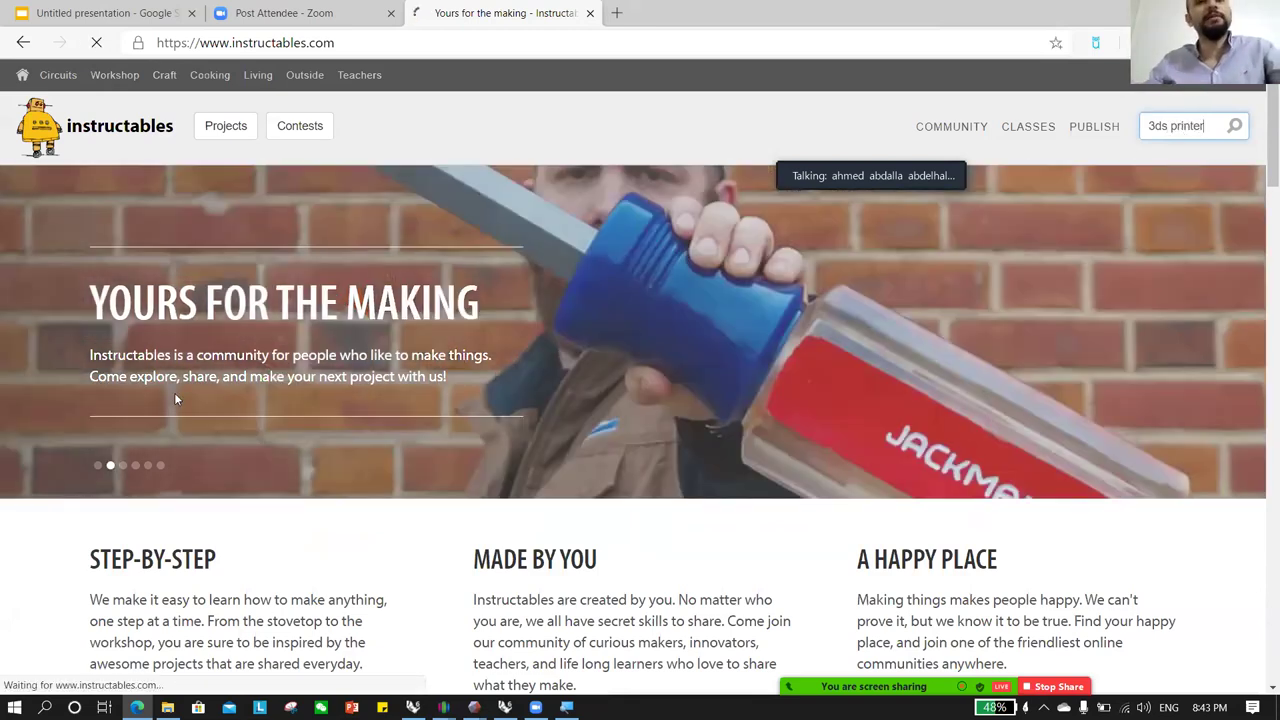
- Browse down through the 3D printer project results, then return to the Simplify3D preview
scroll(936, 343, "down", 3)
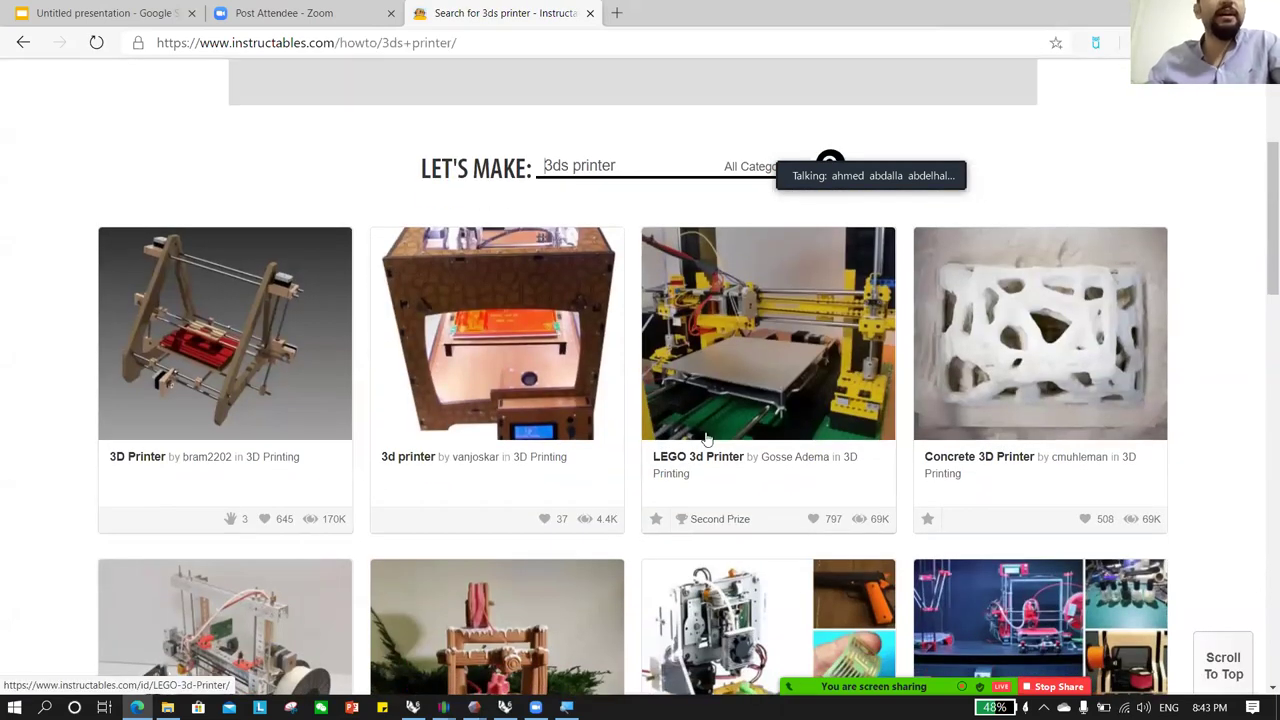
scroll(705, 438, "down", 2)
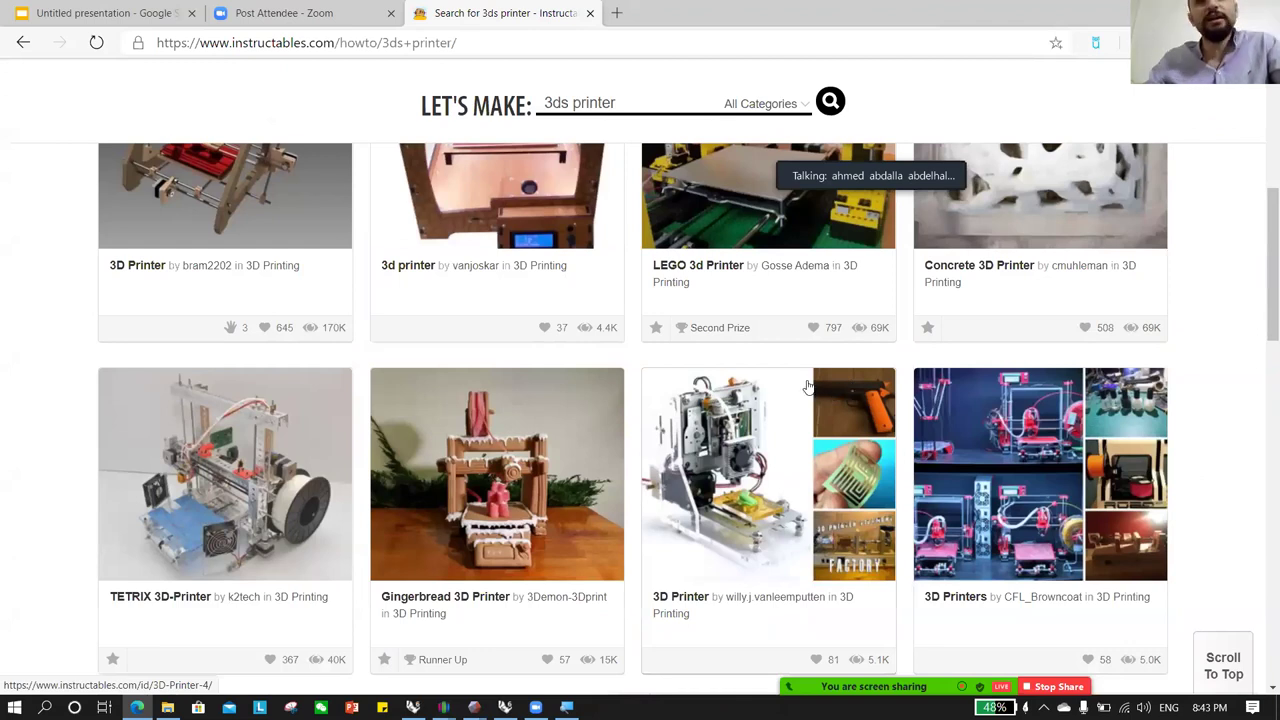
scroll(550, 460, "down", 1)
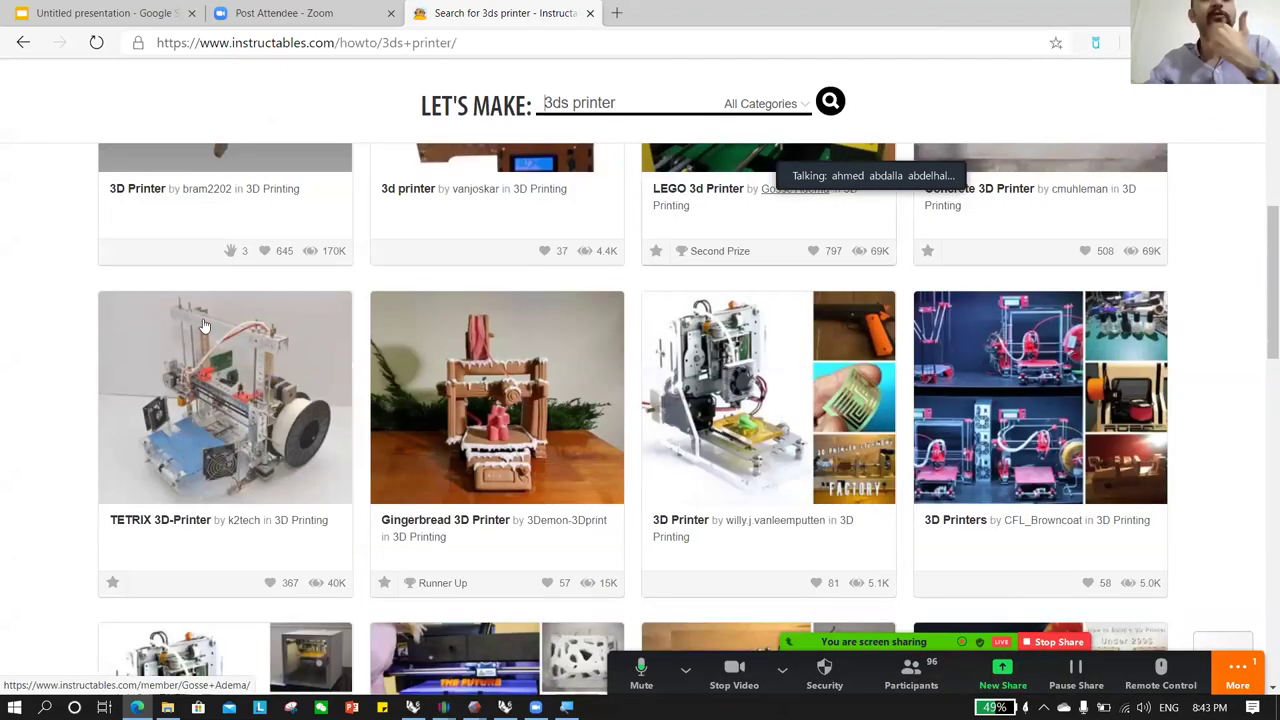
scroll(184, 394, "down", 2)
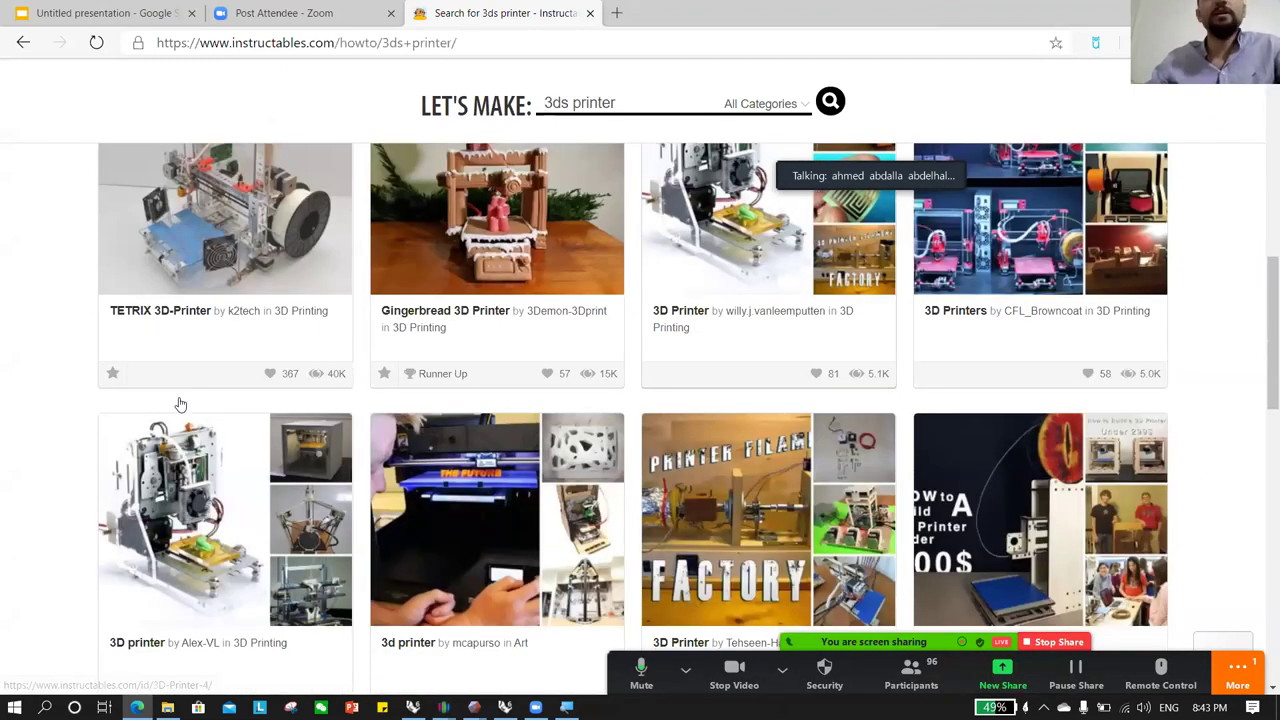
scroll(180, 404, "down", 2)
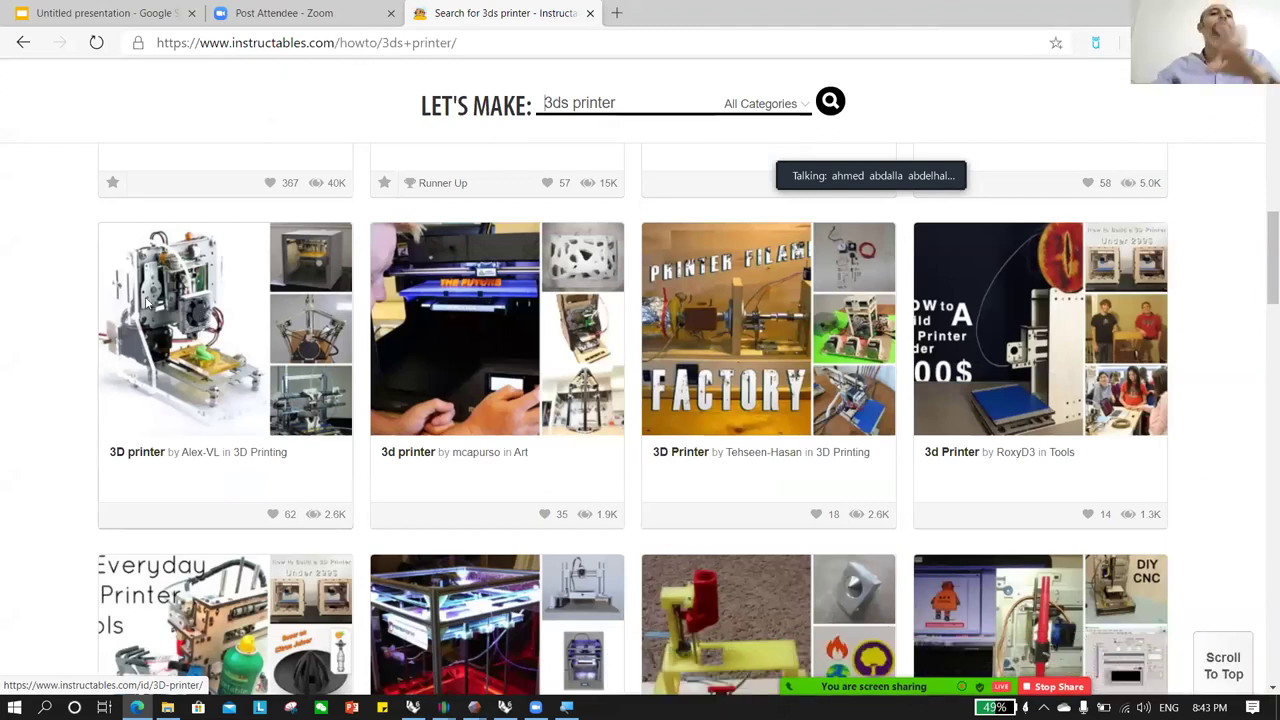
key("Page_Down")
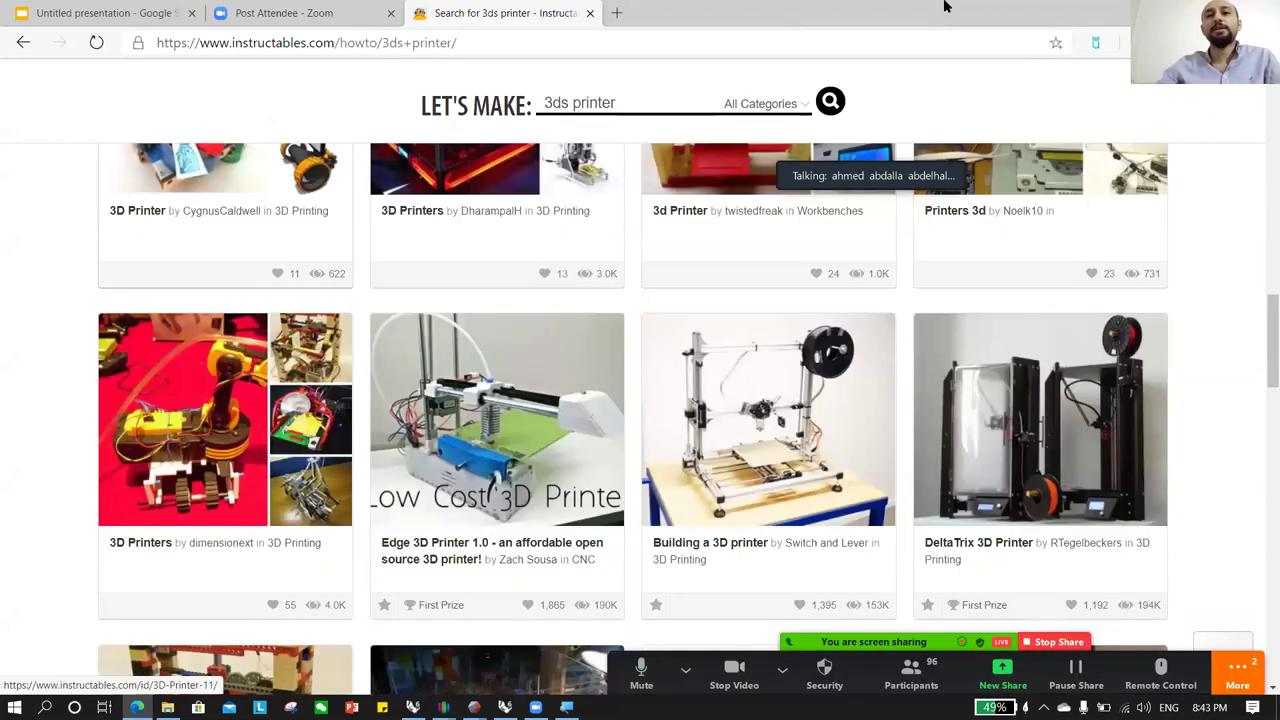
scroll(995, 420, "down", 3)
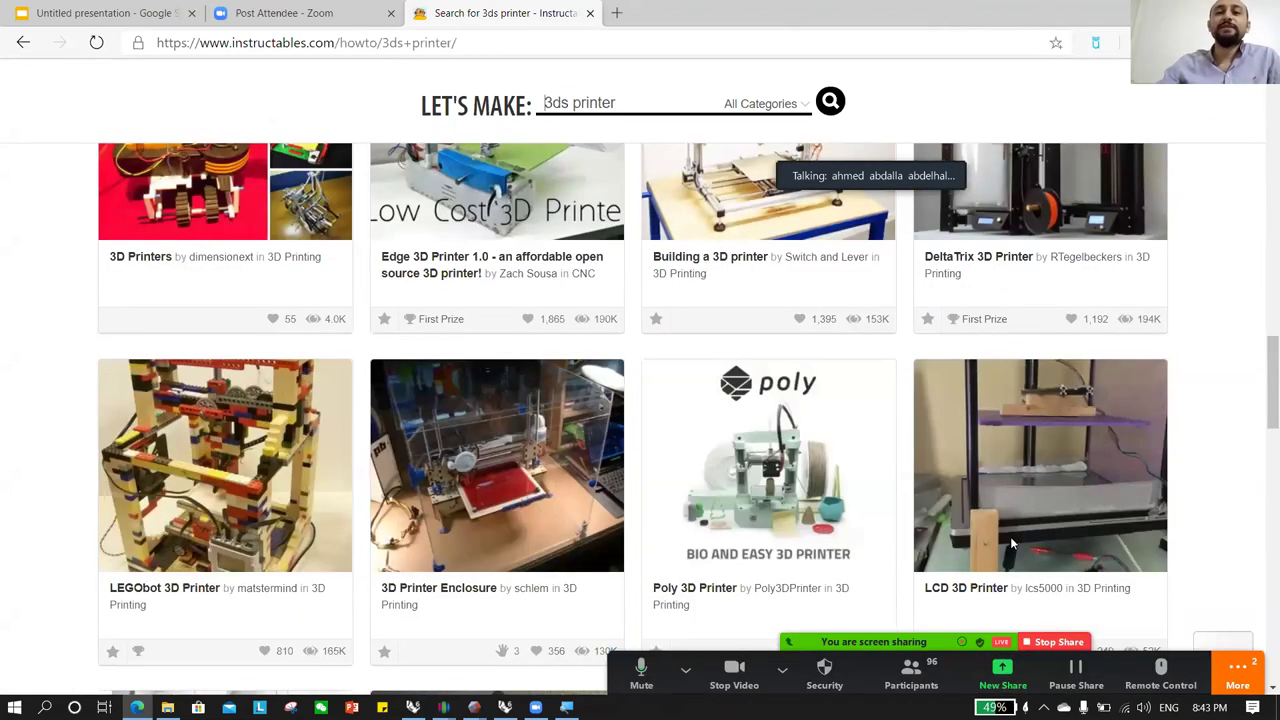
key("alt+Tab")
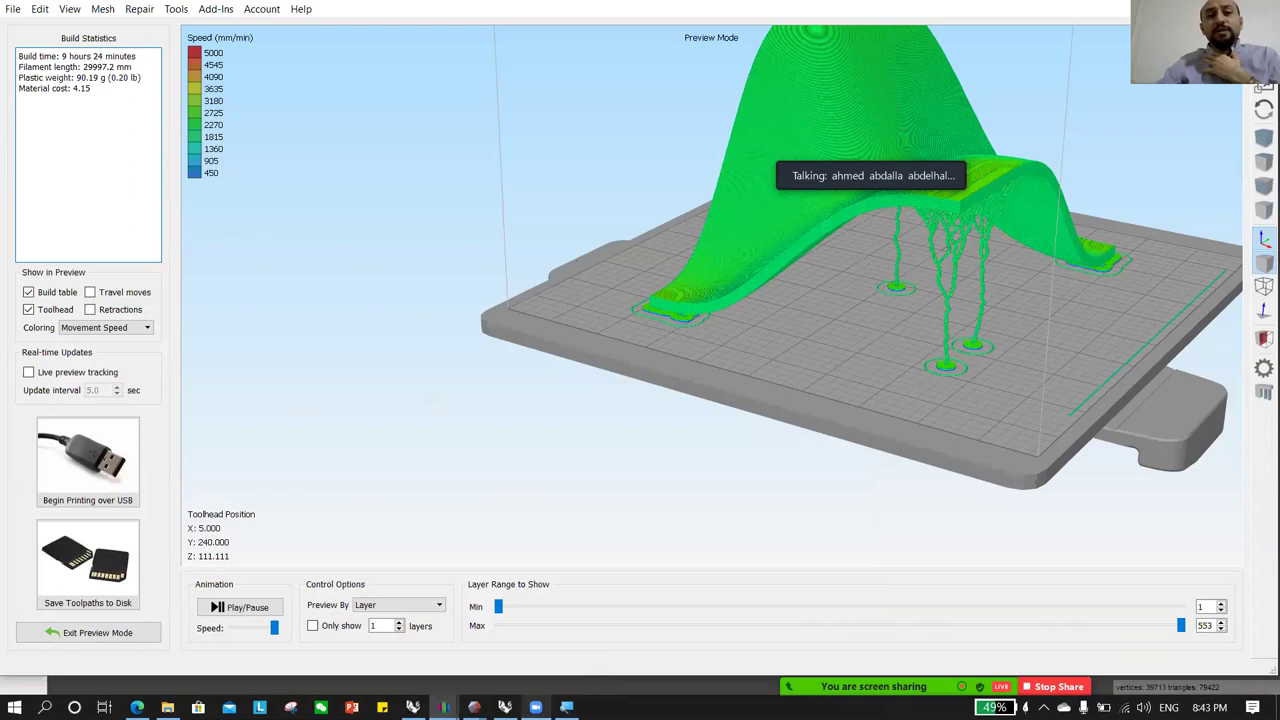
mouse_move(474, 707)
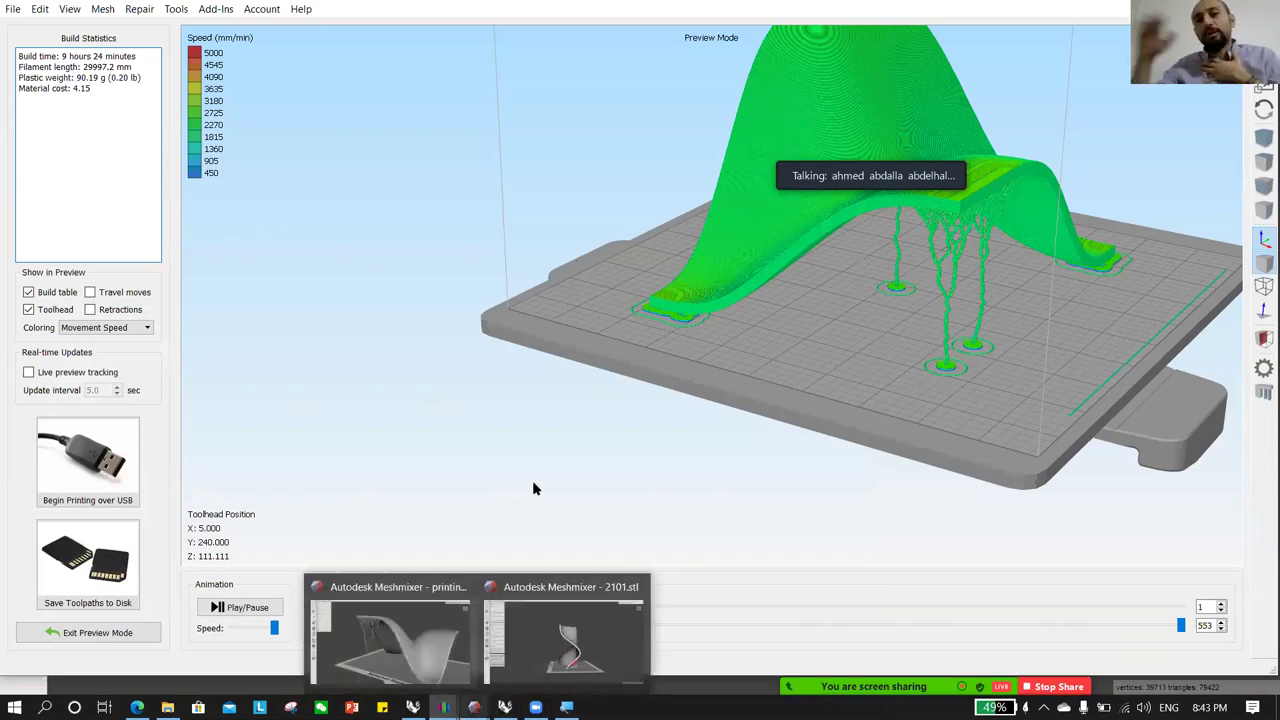
- Switch from the Simplify3D toolpath preview to the Meshmixer support model
key("alt+Tab")
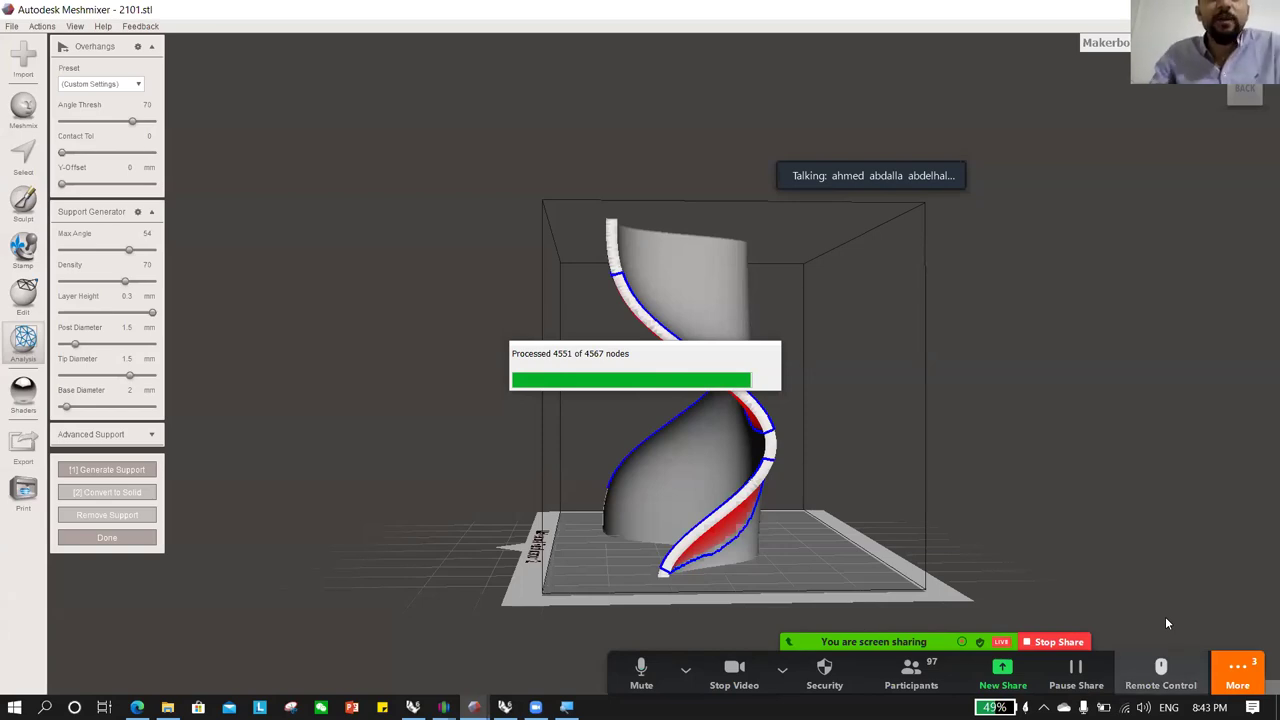
- Open the meeting chat and move its window up-left, off the wave model
key("alt+h")
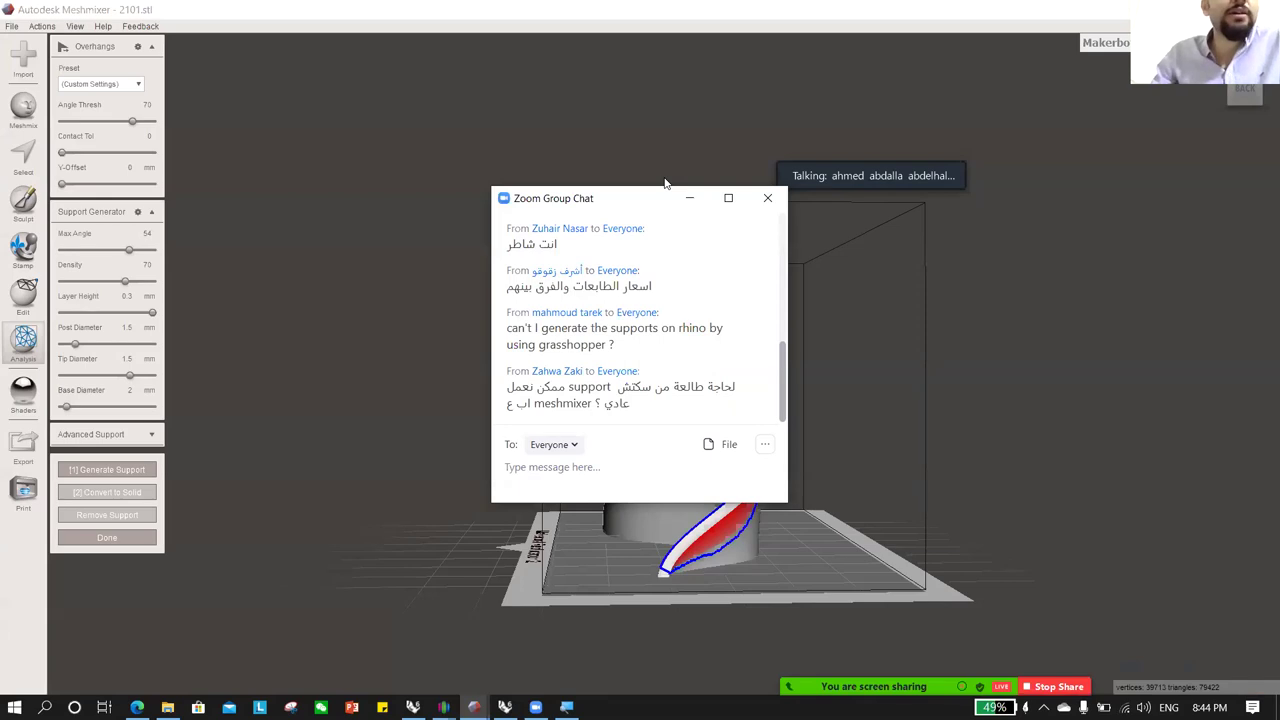
left_click_drag(665, 196, 395, 183)
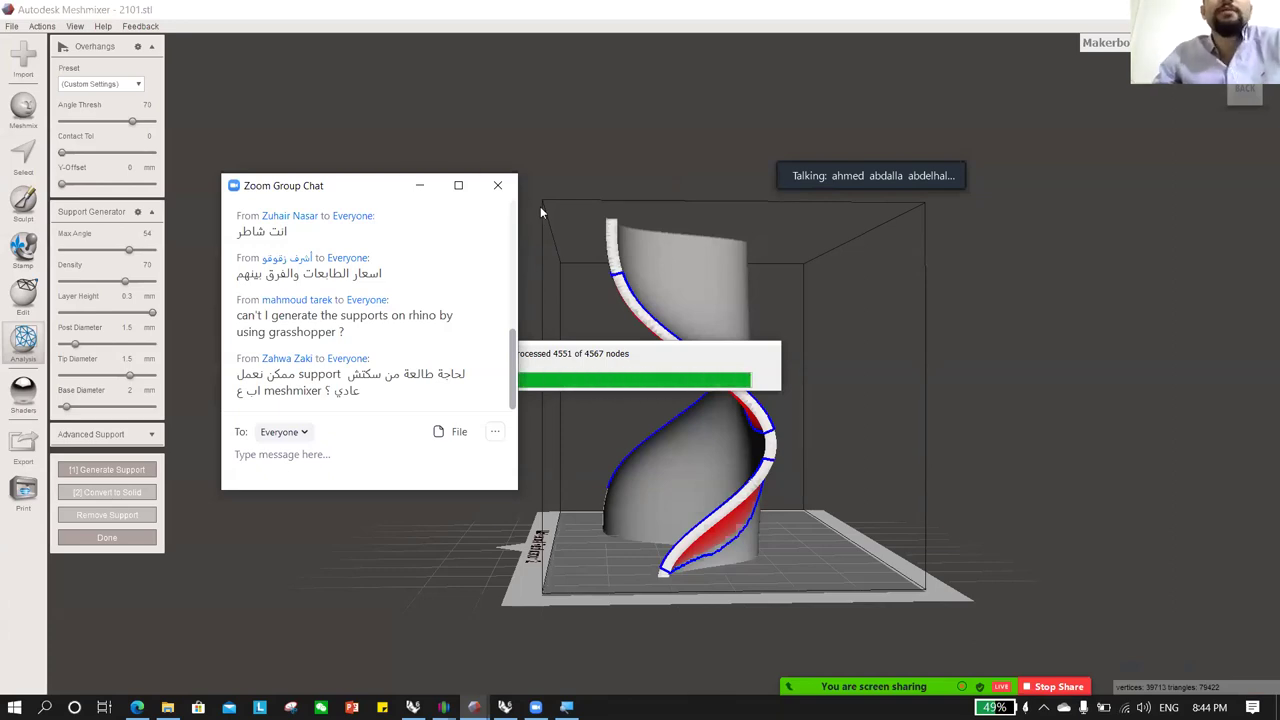
left_click_drag(380, 185, 351, 131)
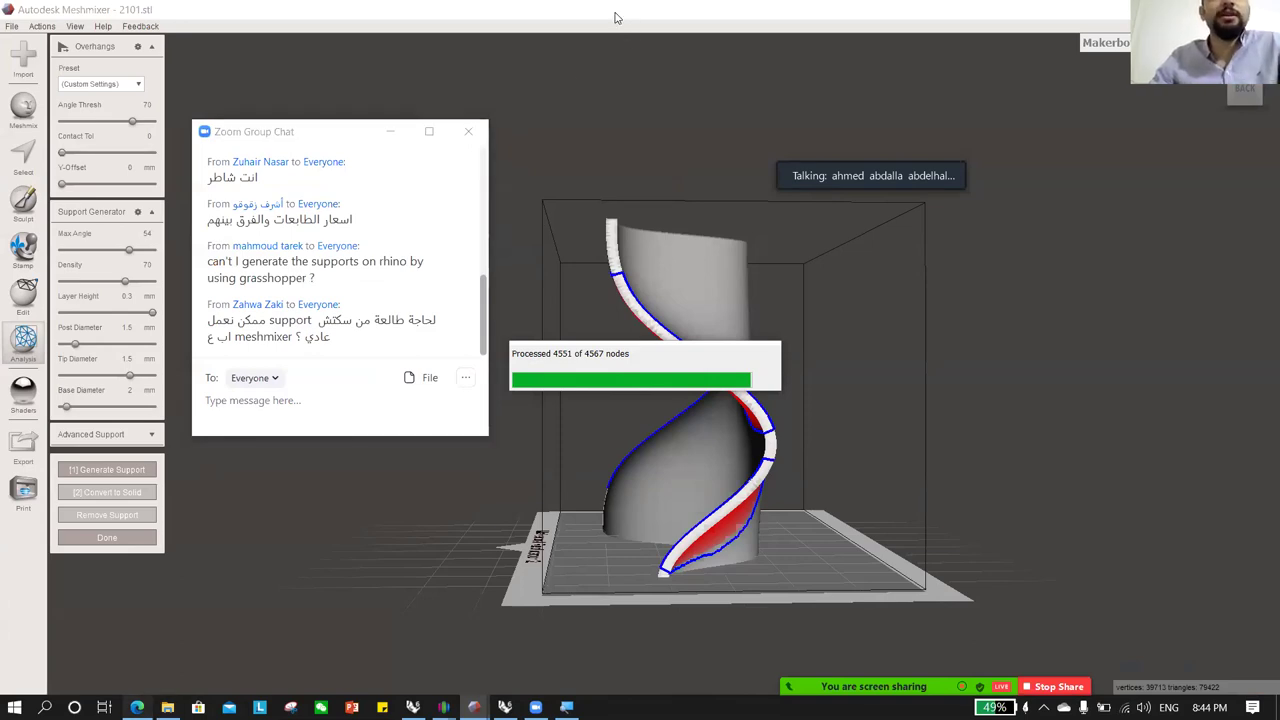
- In a new browser tab, search the web for food4rhino and open the Food4Rhino site
key("alt+Tab")
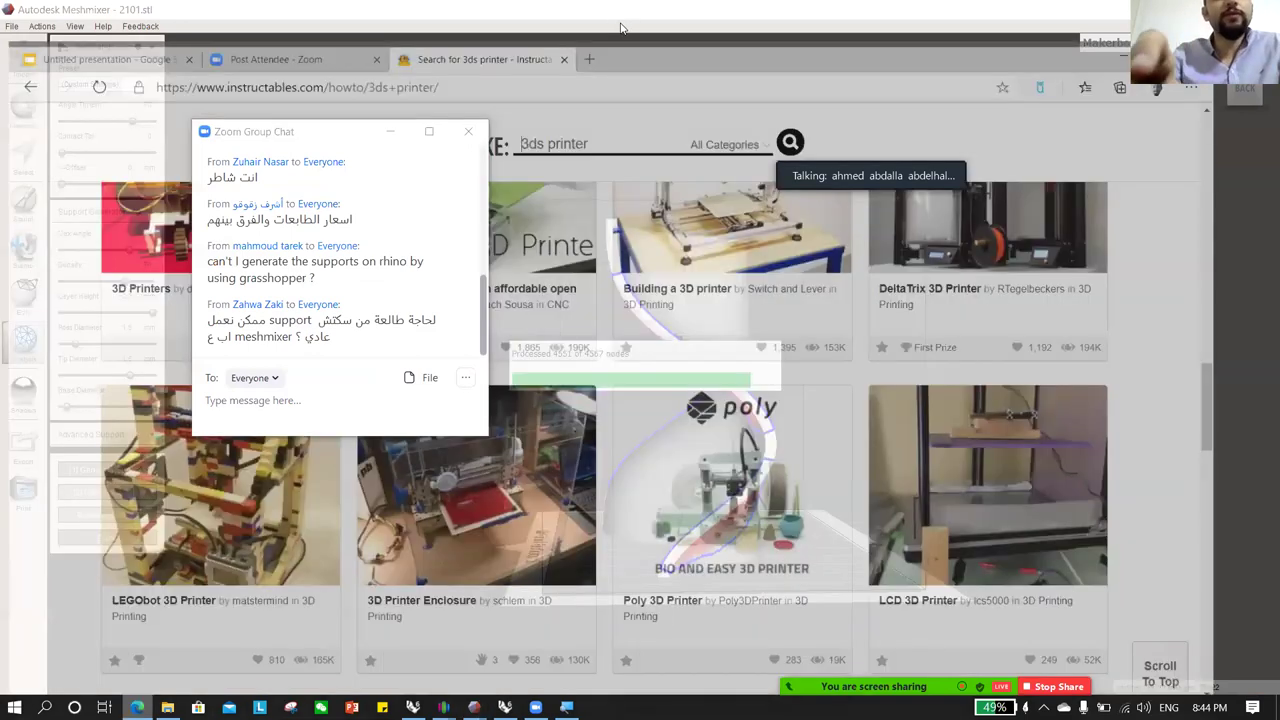
left_click(617, 14)
type("fo")
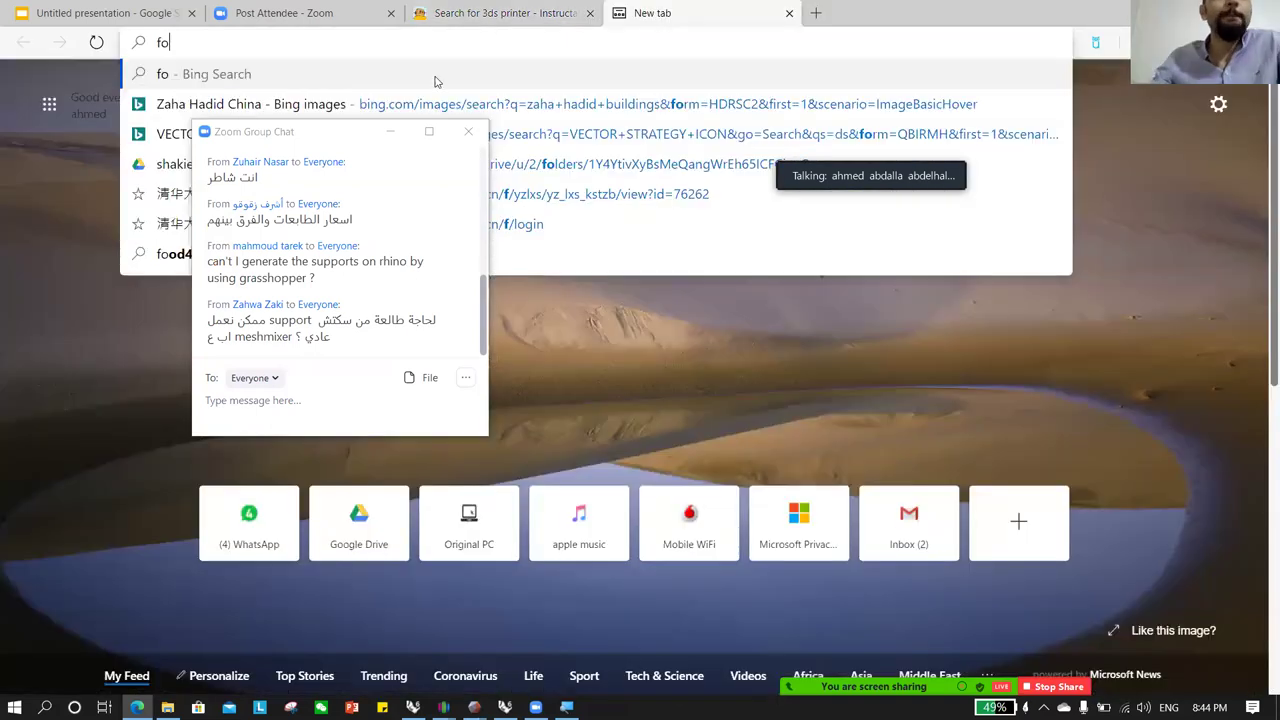
left_click(165, 253)
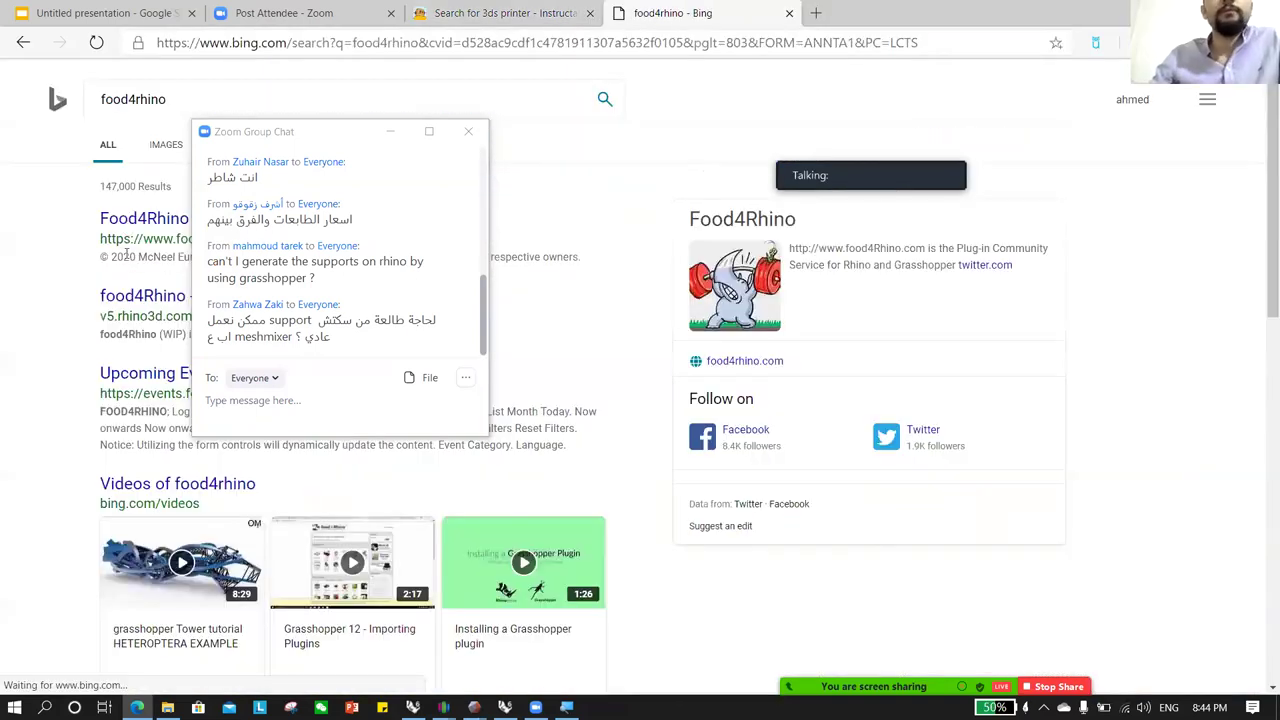
left_click(130, 238)
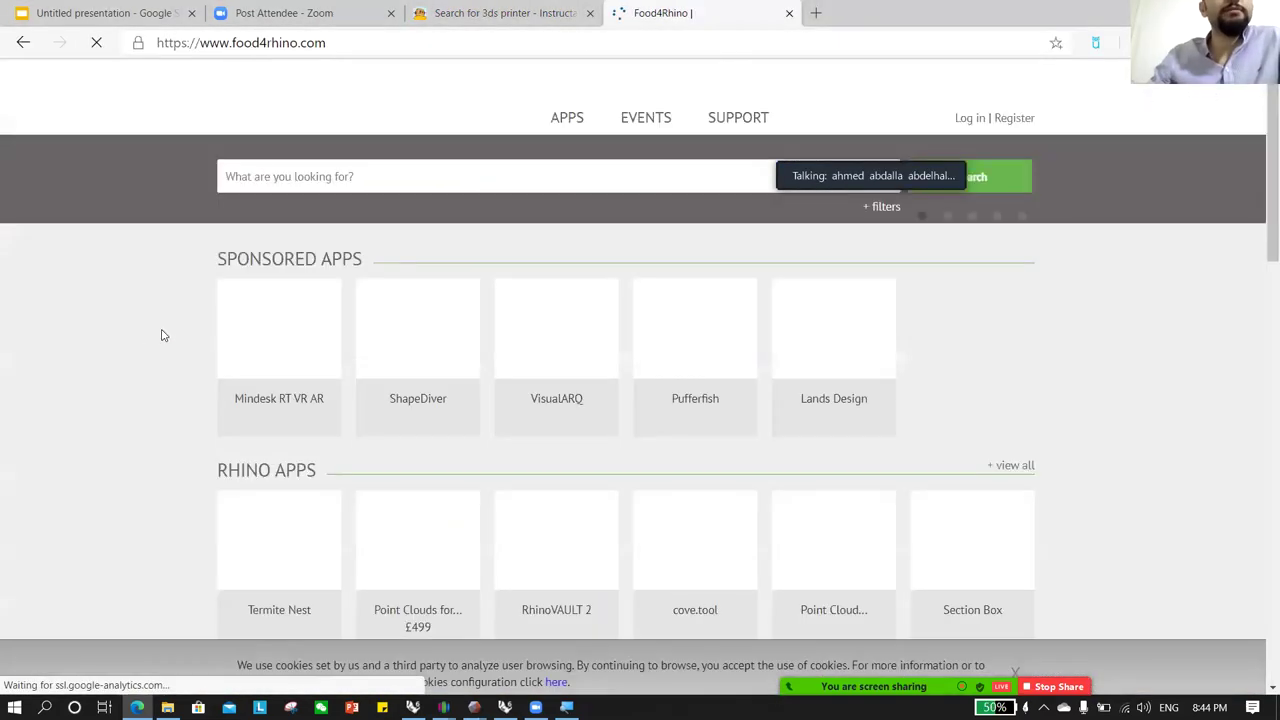
- View all Grasshopper apps and filter them to Manufacturing & Fabrication
scroll(980, 212, "down", 1)
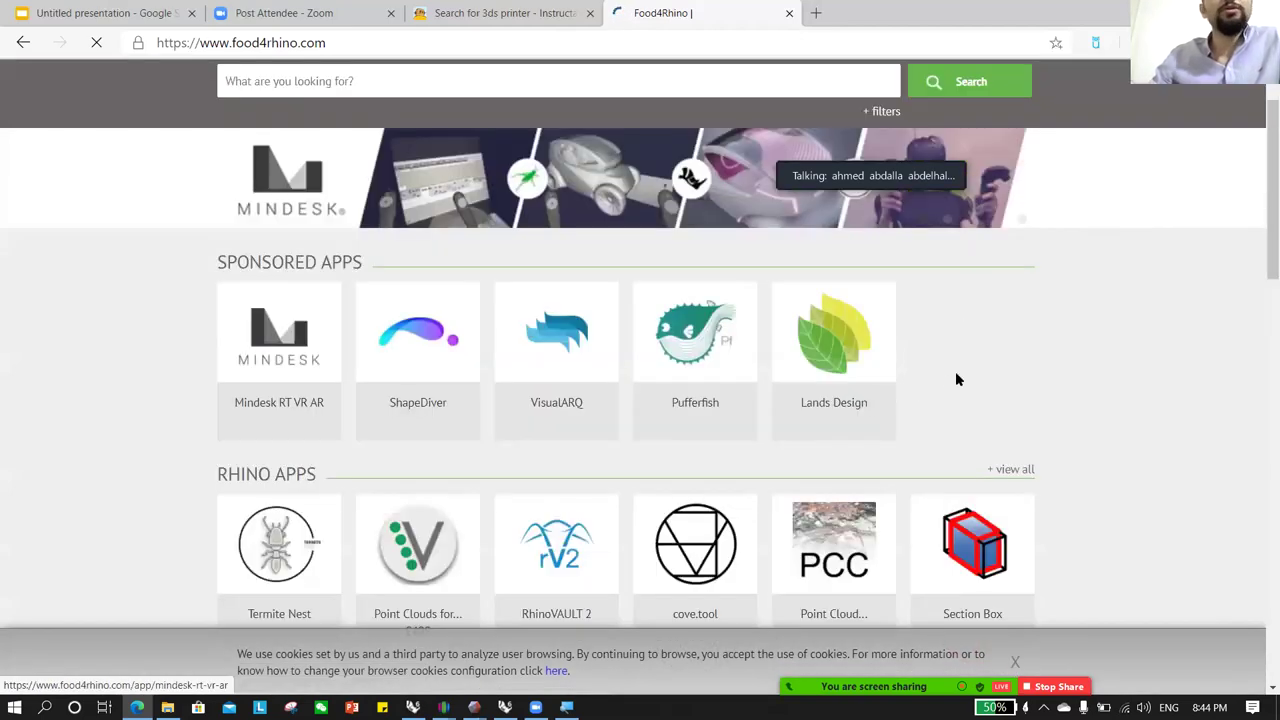
scroll(1006, 391, "down", 3)
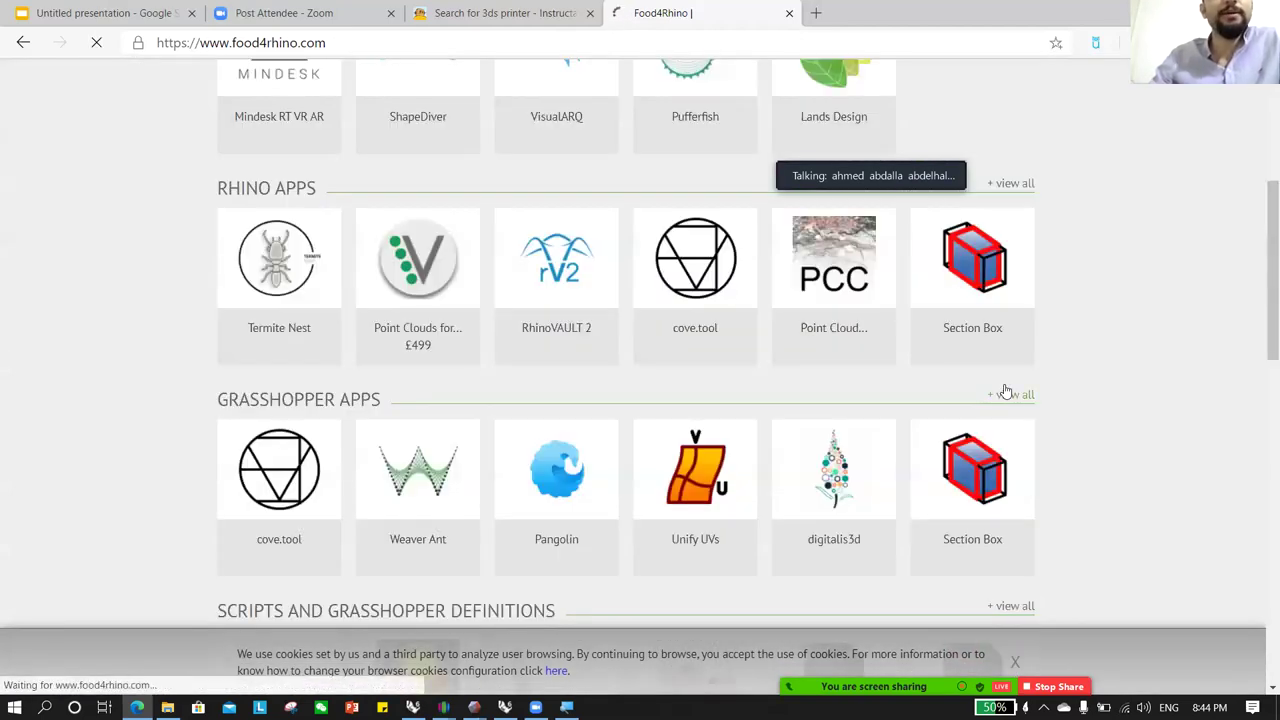
left_click(1006, 391)
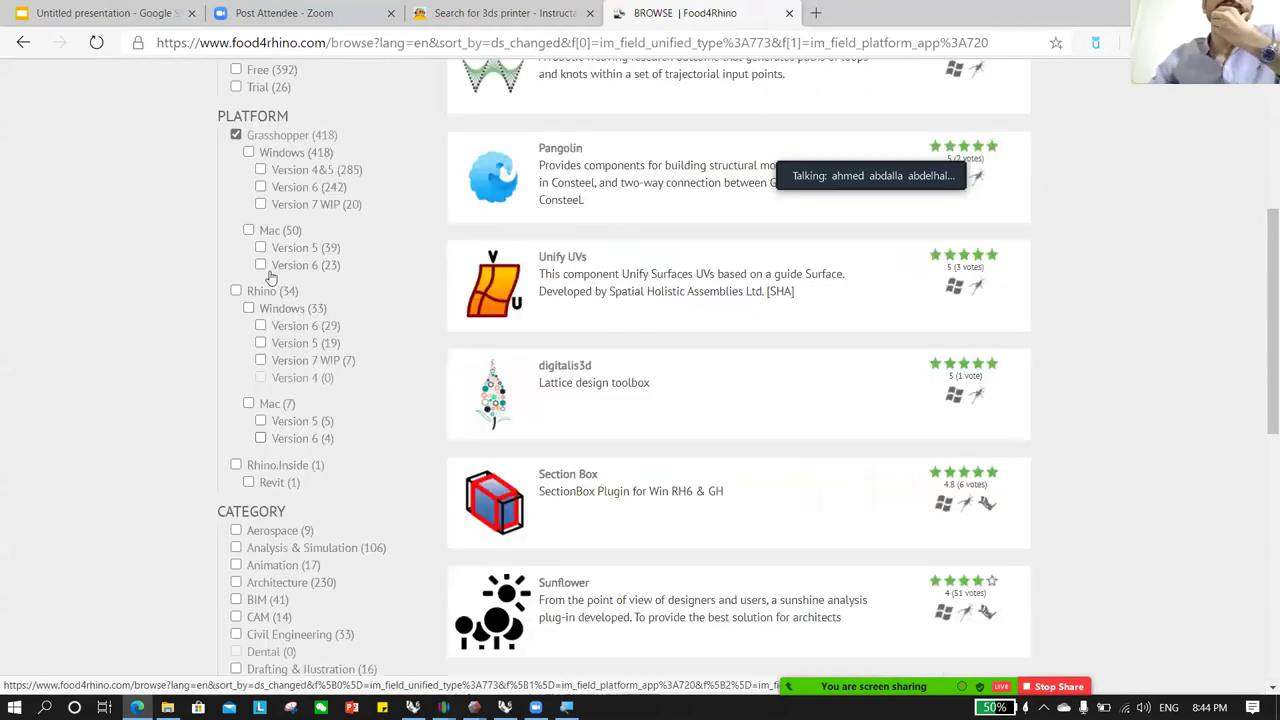
scroll(270, 280, "down", 2)
scroll(300, 300, "down", 1)
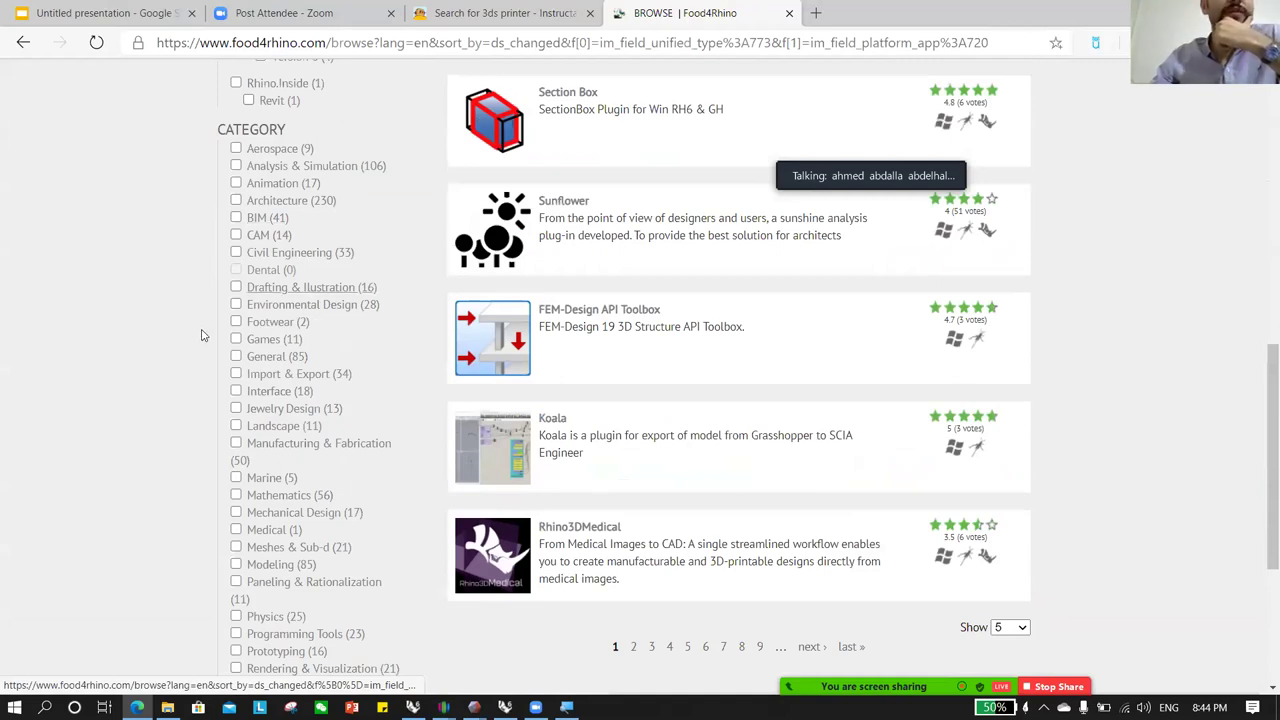
scroll(201, 335, "down", 2)
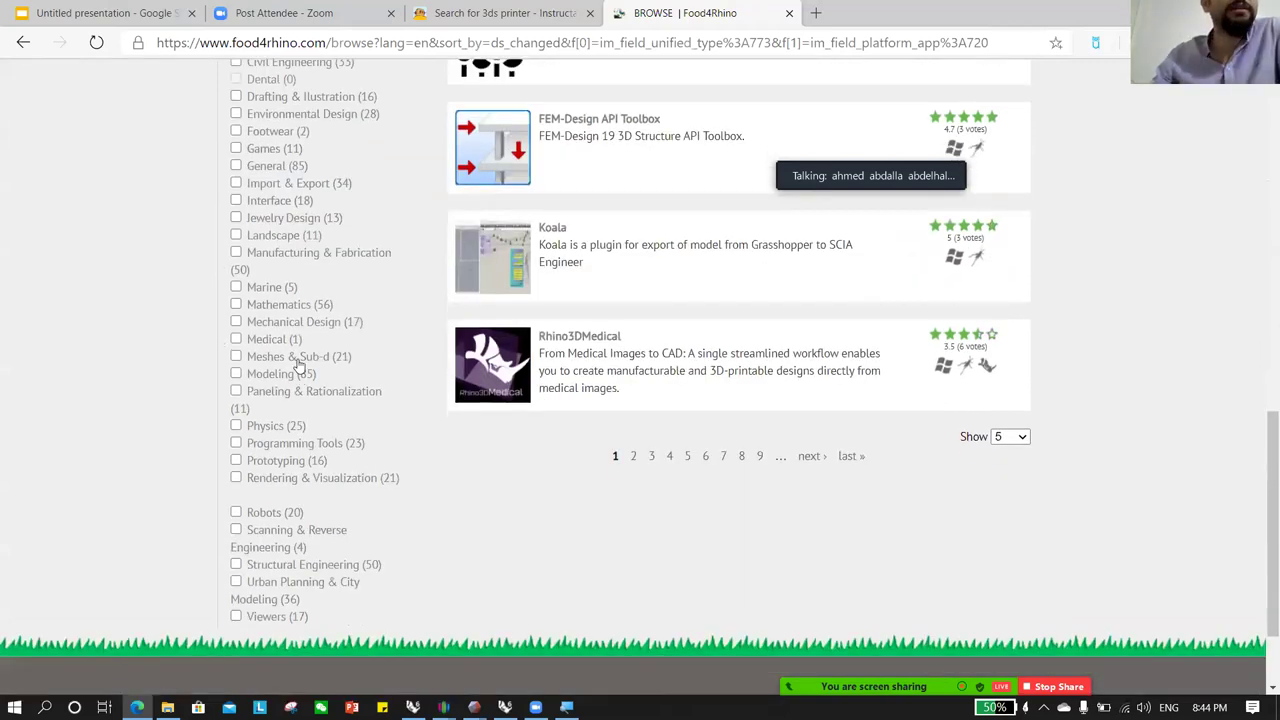
scroll(313, 443, "up", 2)
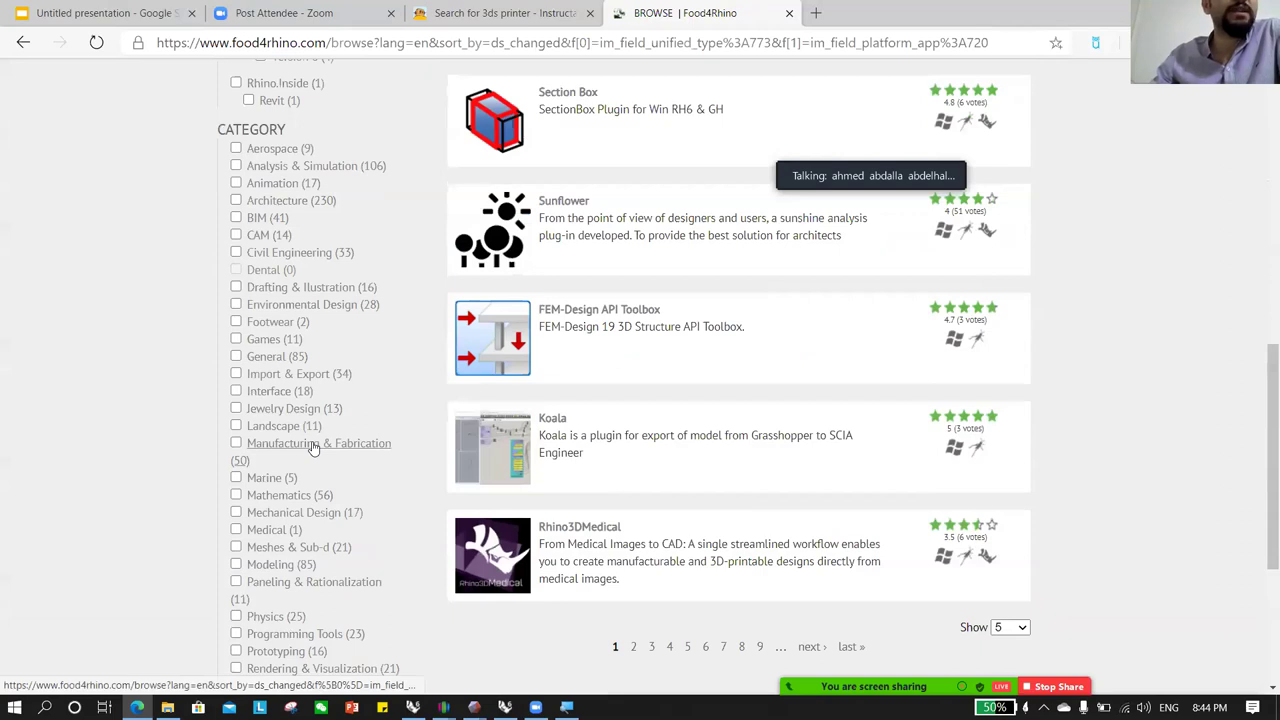
left_click(313, 447)
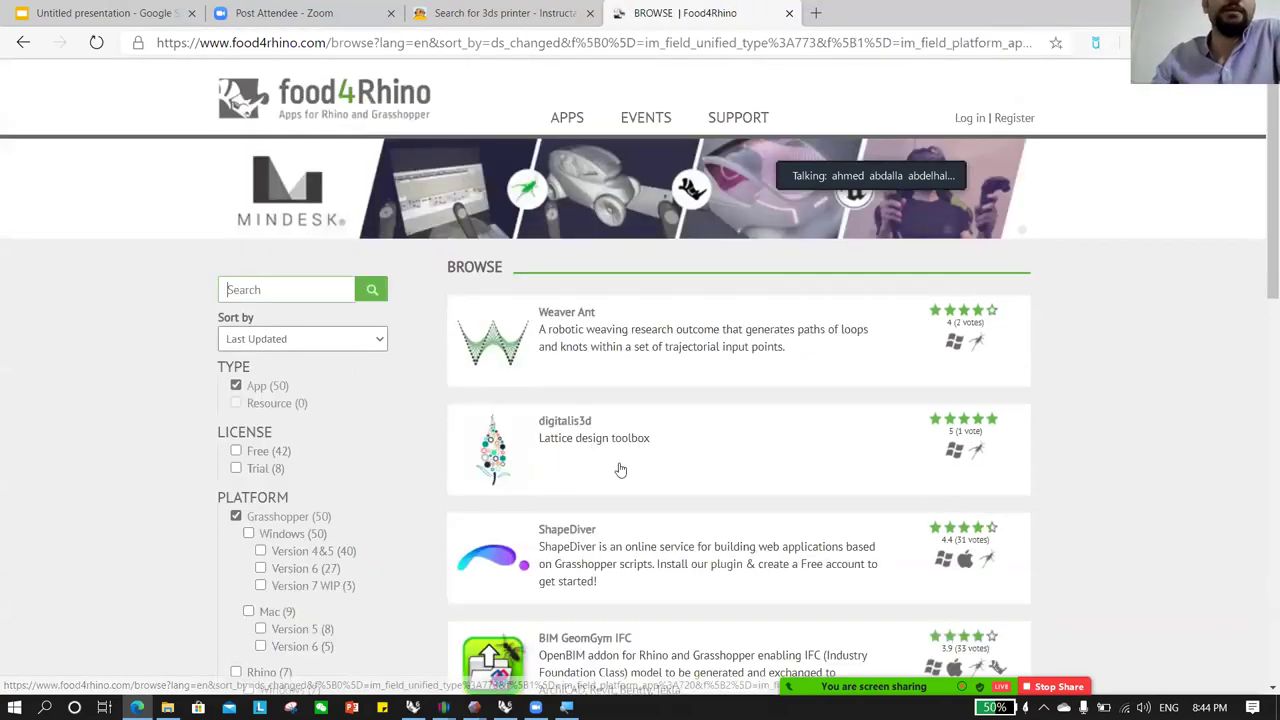
- Page forward through the Manufacturing & Fabrication Grasshopper apps
scroll(620, 470, "down", 3)
scroll(740, 553, "down", 6)
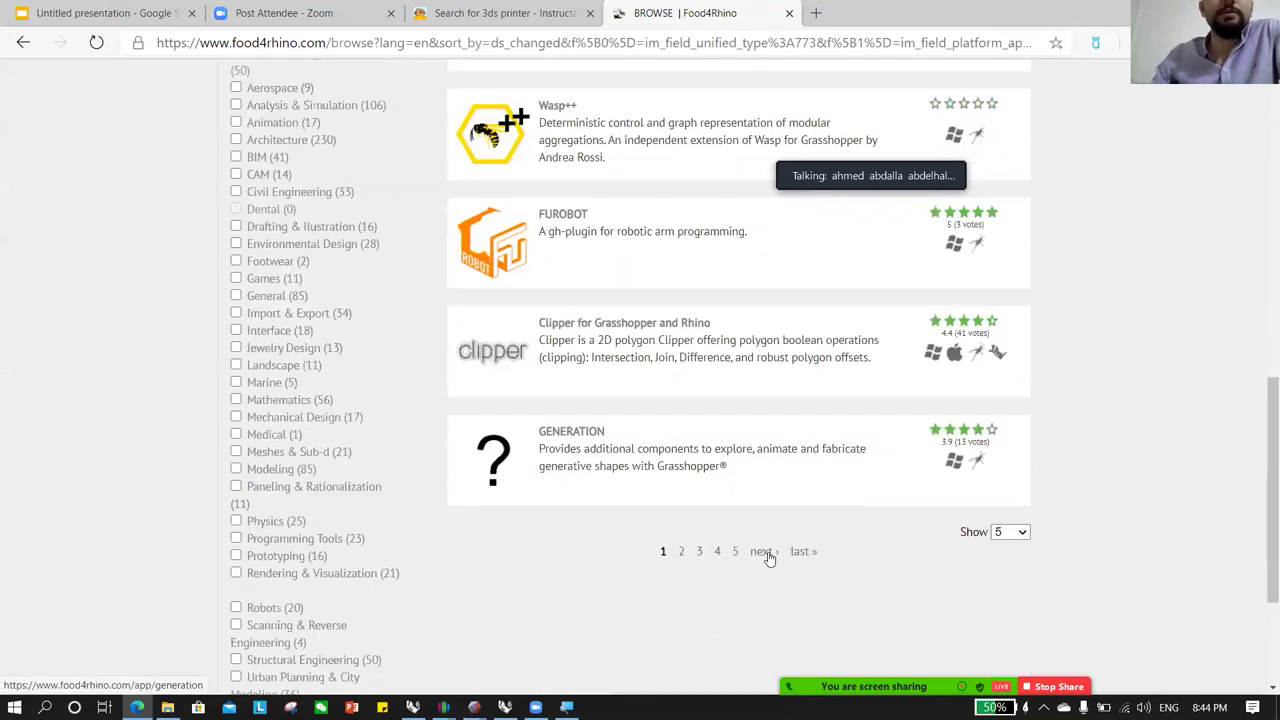
left_click(763, 551)
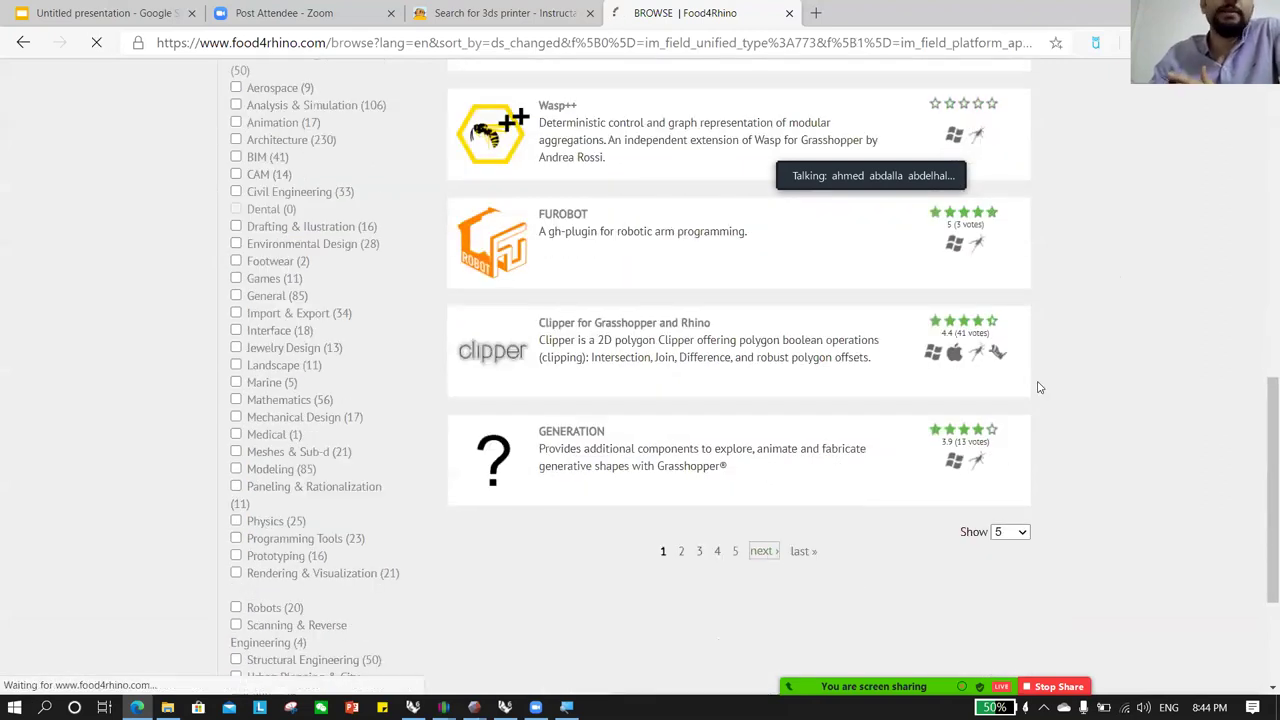
scroll(1057, 334, "down", 1)
scroll(1071, 337, "down", 2)
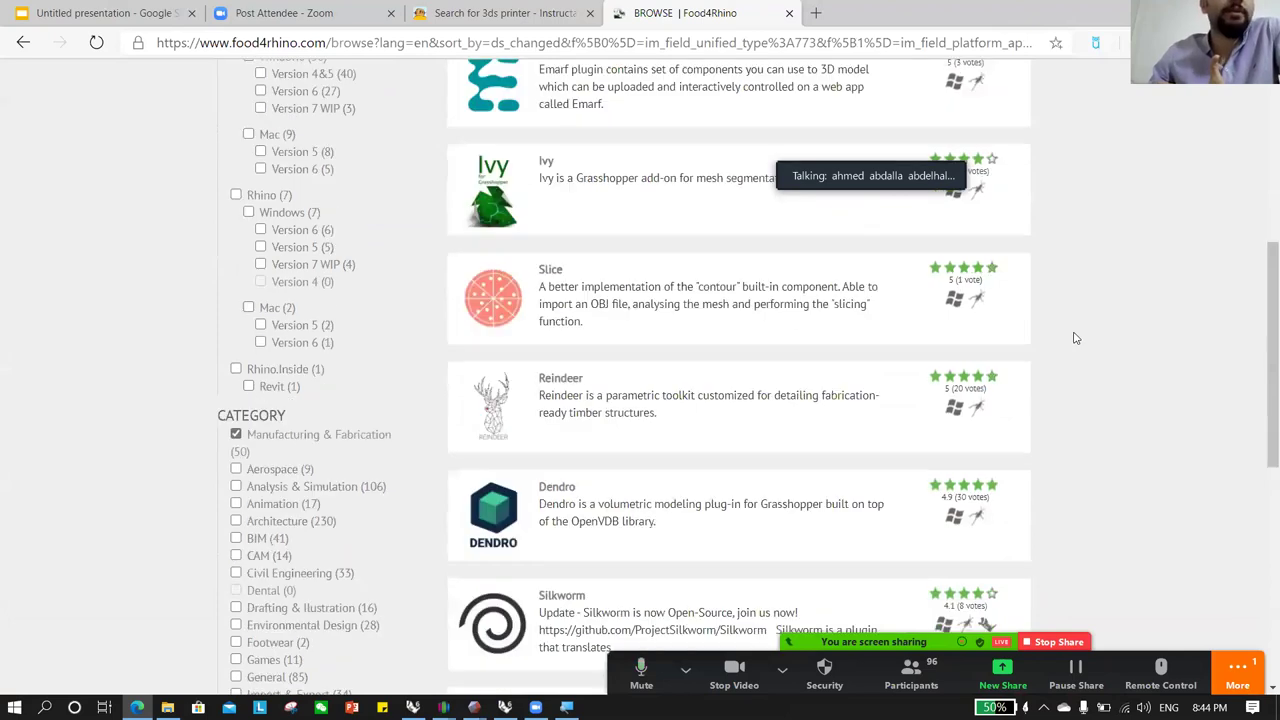
scroll(1071, 337, "down", 1)
scroll(740, 395, "down", 4)
left_click(815, 456)
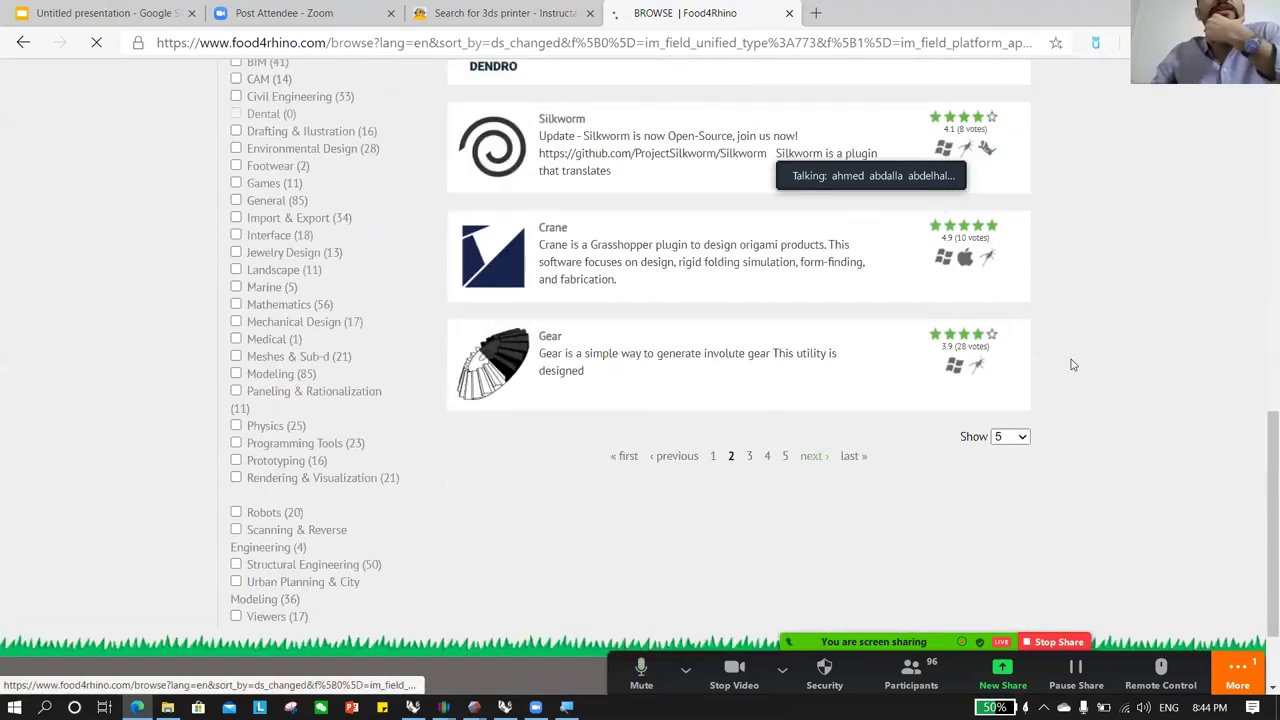
scroll(212, 179, "down", 2)
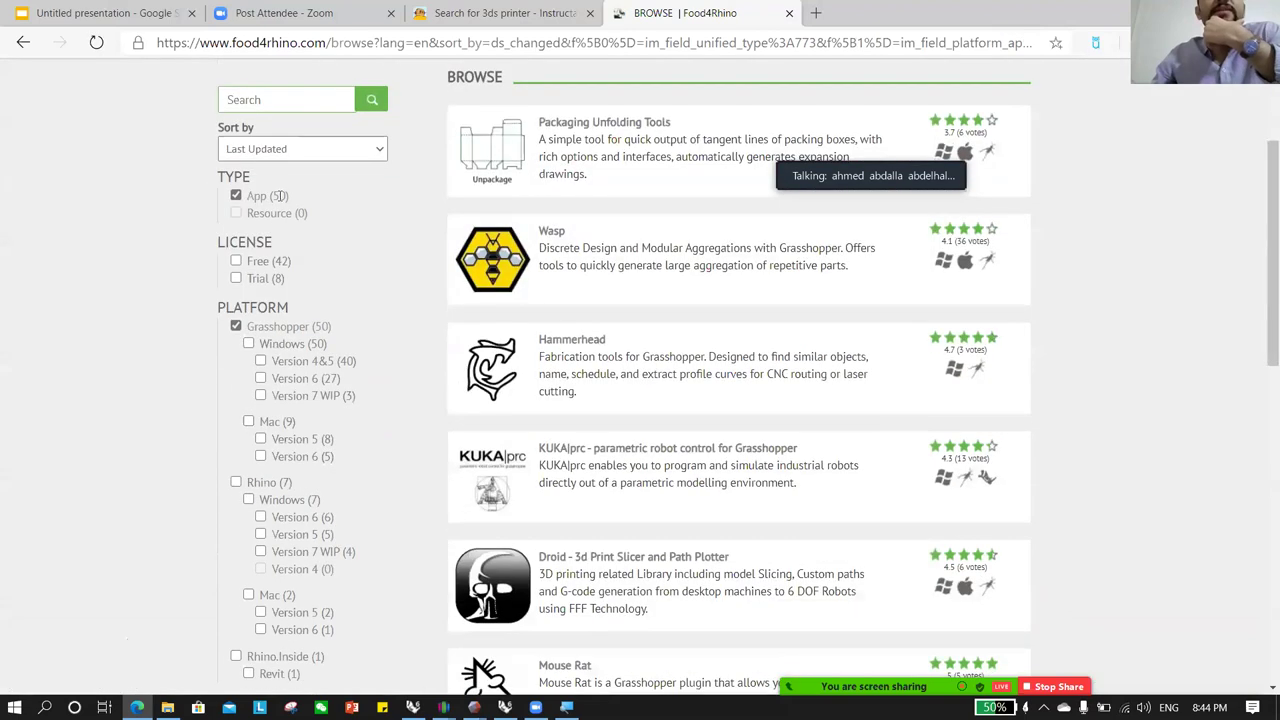
scroll(279, 196, "up", 1)
- Search the apps for '3d printing', scroll the 11 matches, then go back a page
left_click(280, 196)
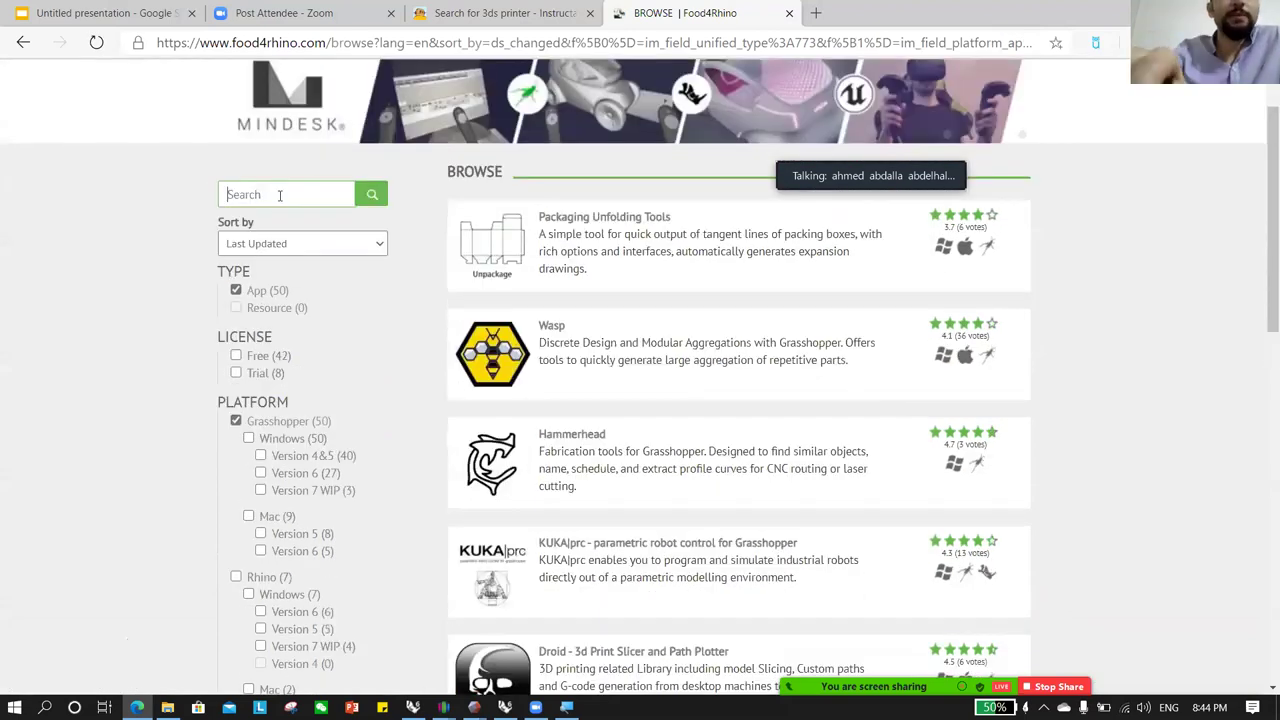
type("3d printing")
key("Return")
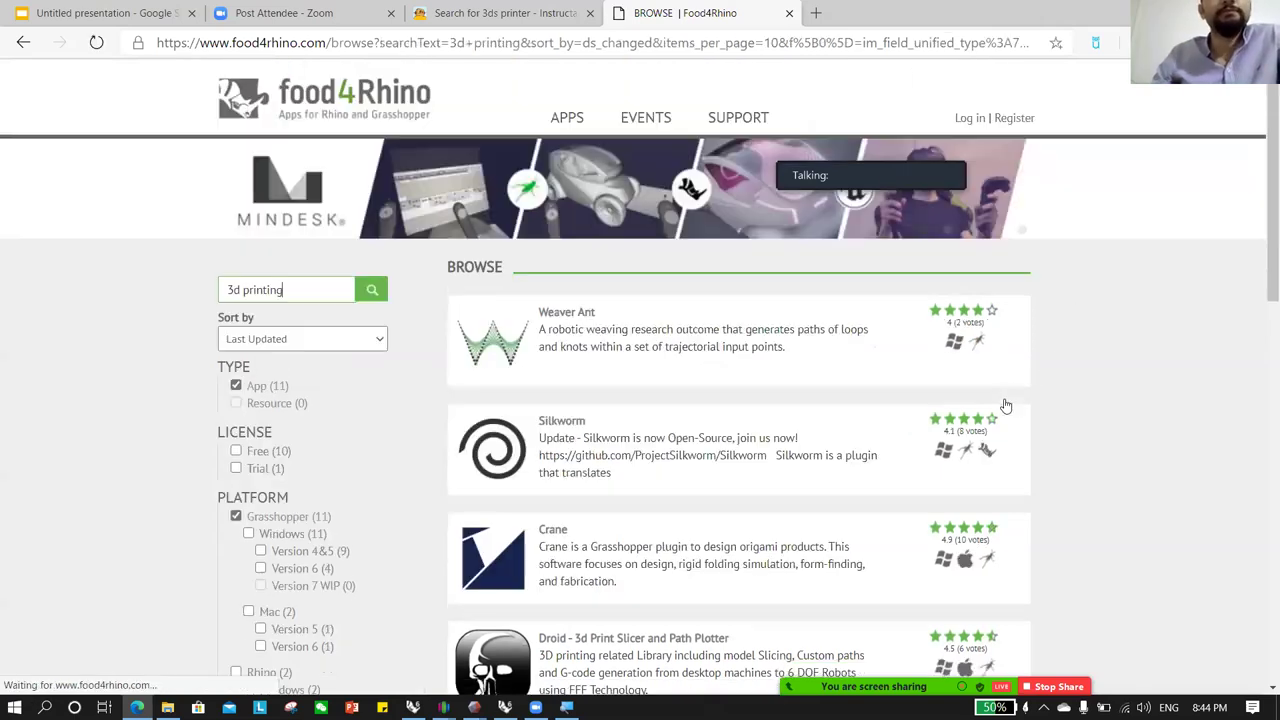
scroll(568, 147, "down", 3)
scroll(607, 133, "down", 4)
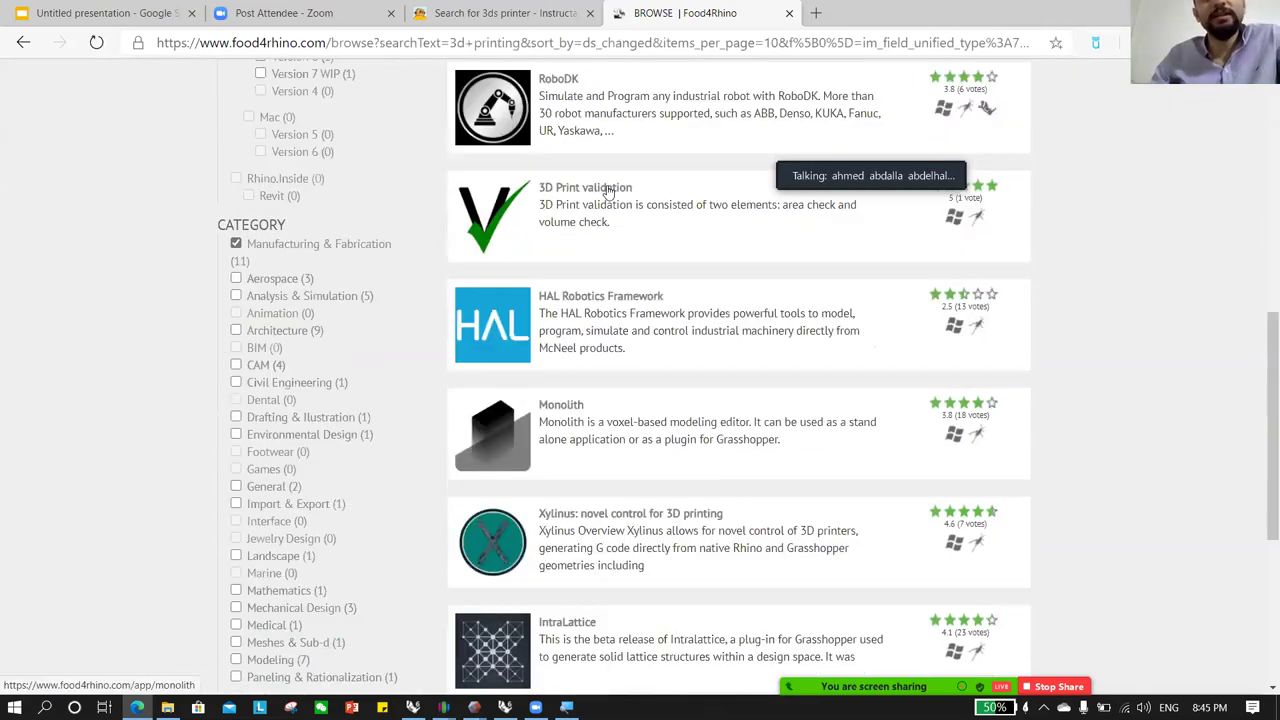
scroll(724, 363, "down", 3)
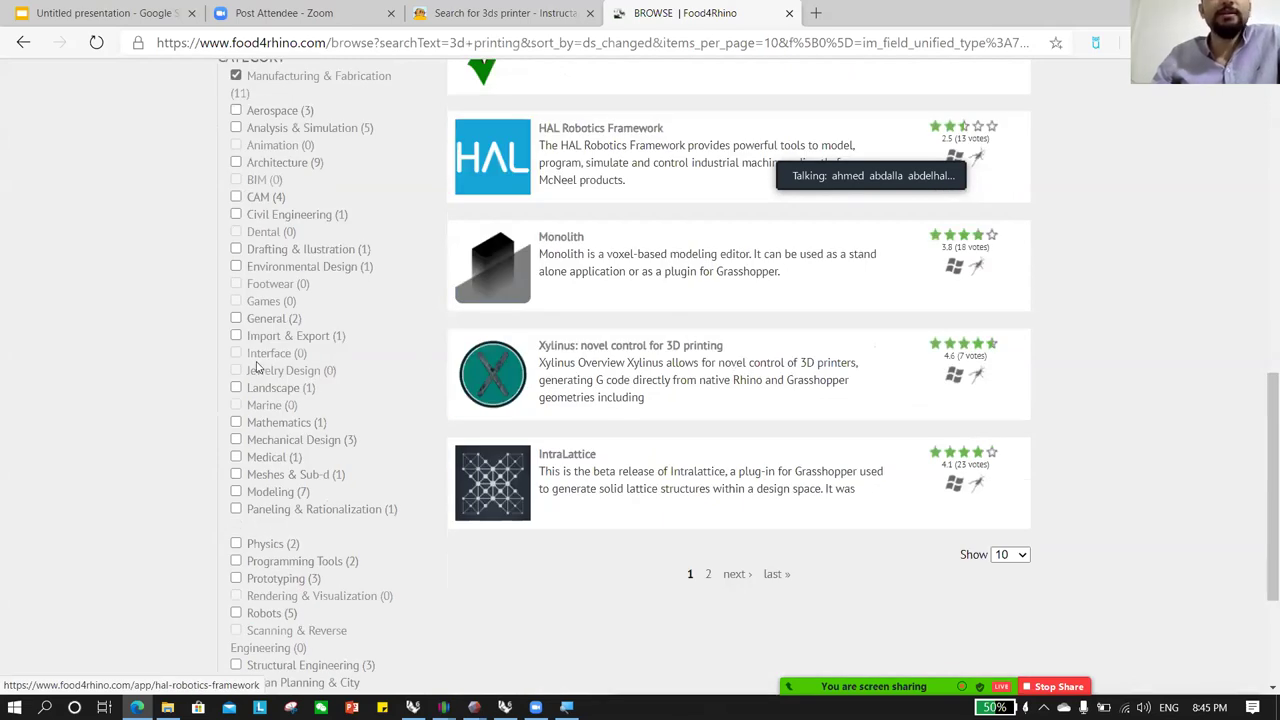
scroll(38, 351, "down", 3)
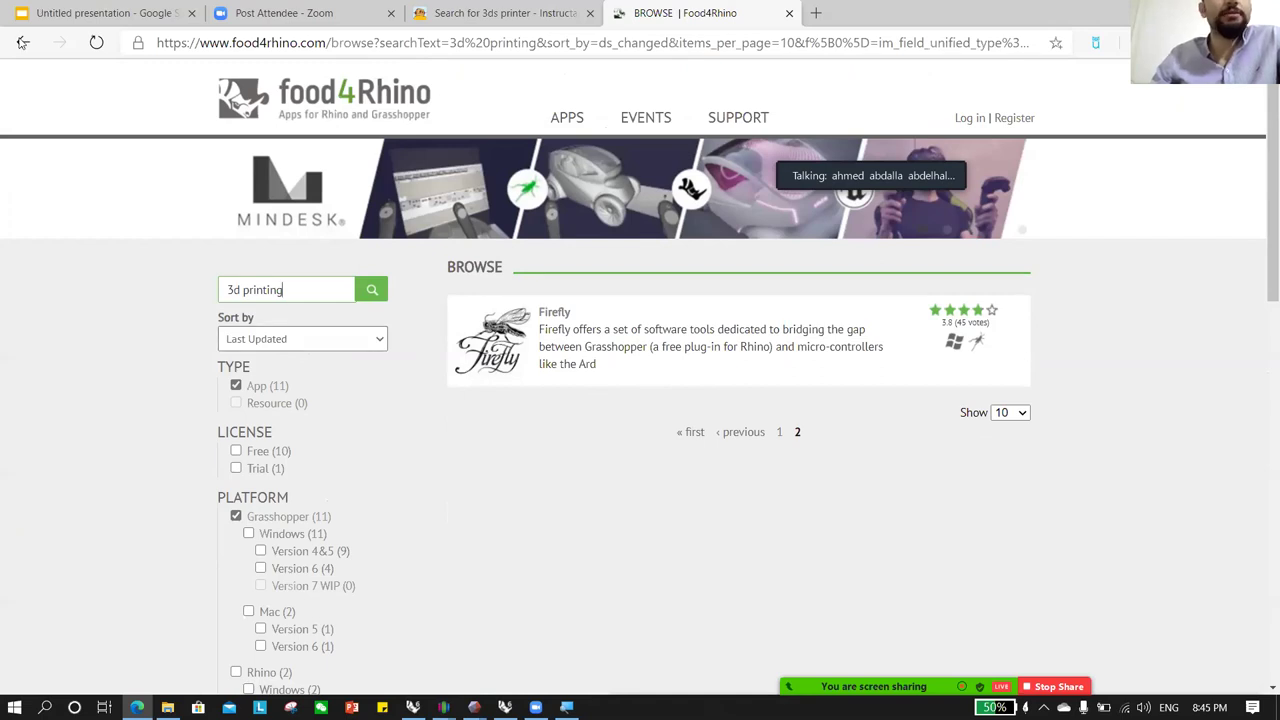
left_click(22, 43)
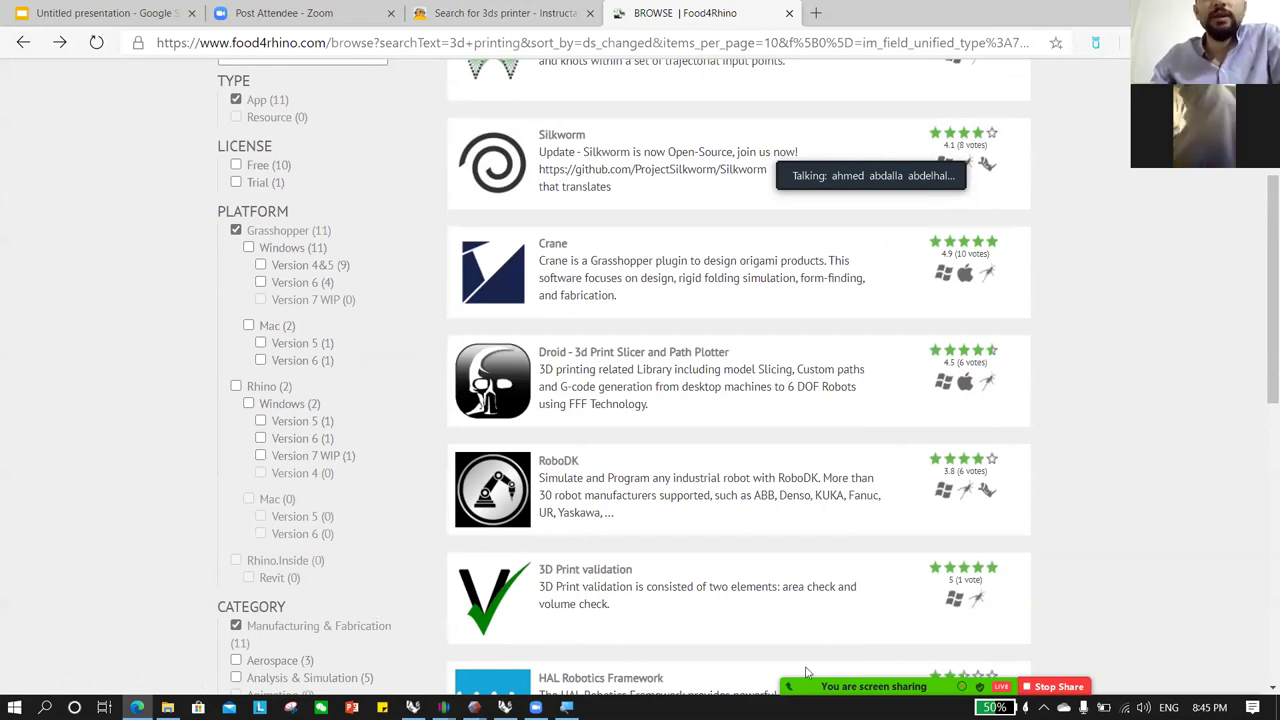
- Return to the Meshmixer wave model, with support generation at 4551 of 4567 nodes
key("alt+Tab")
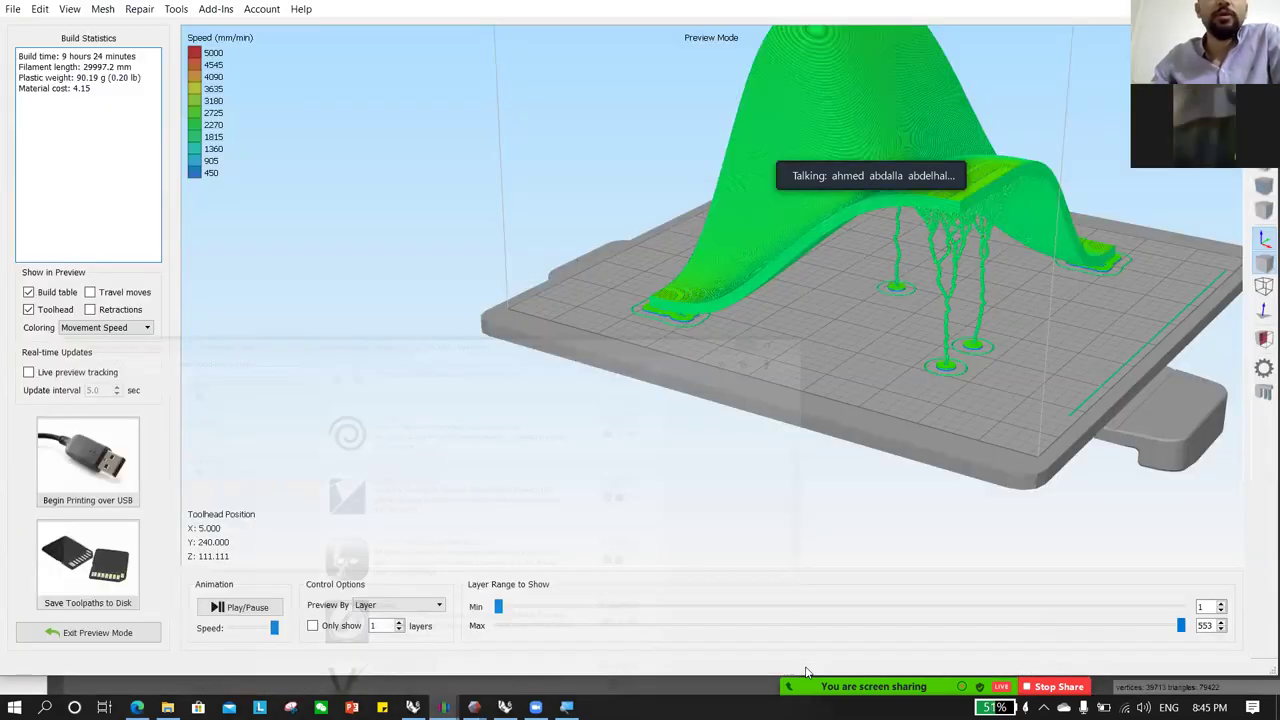
key("alt+Tab")
key("alt+h")
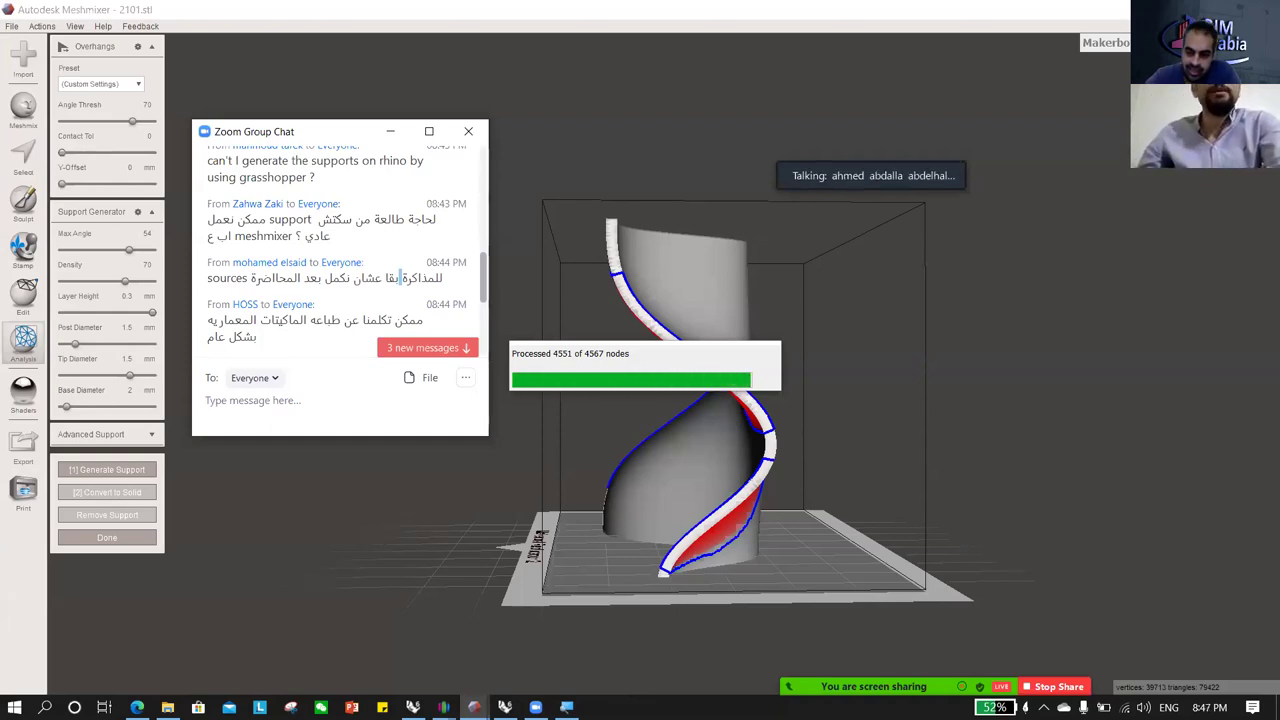
- Wait for overhang processing to finish until the ribbon's underside shows red overhangs
scroll(340, 260, "down", 1)
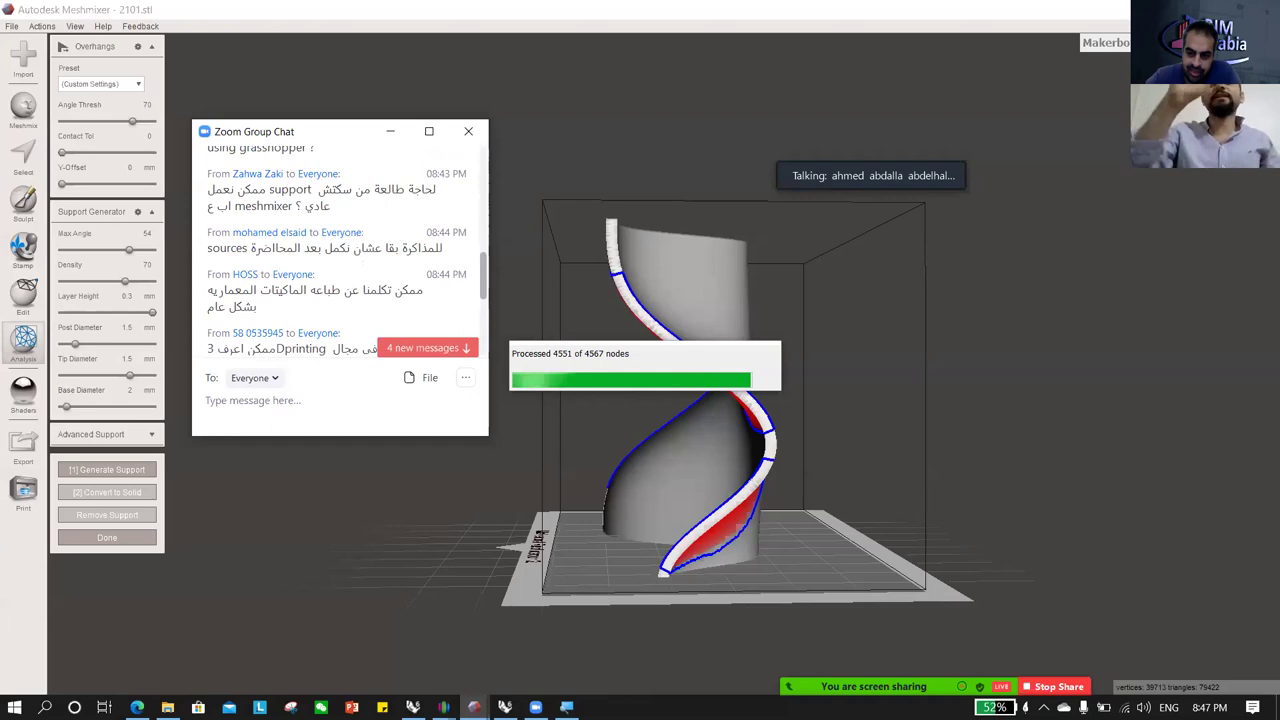
scroll(348, 250, "down", 2)
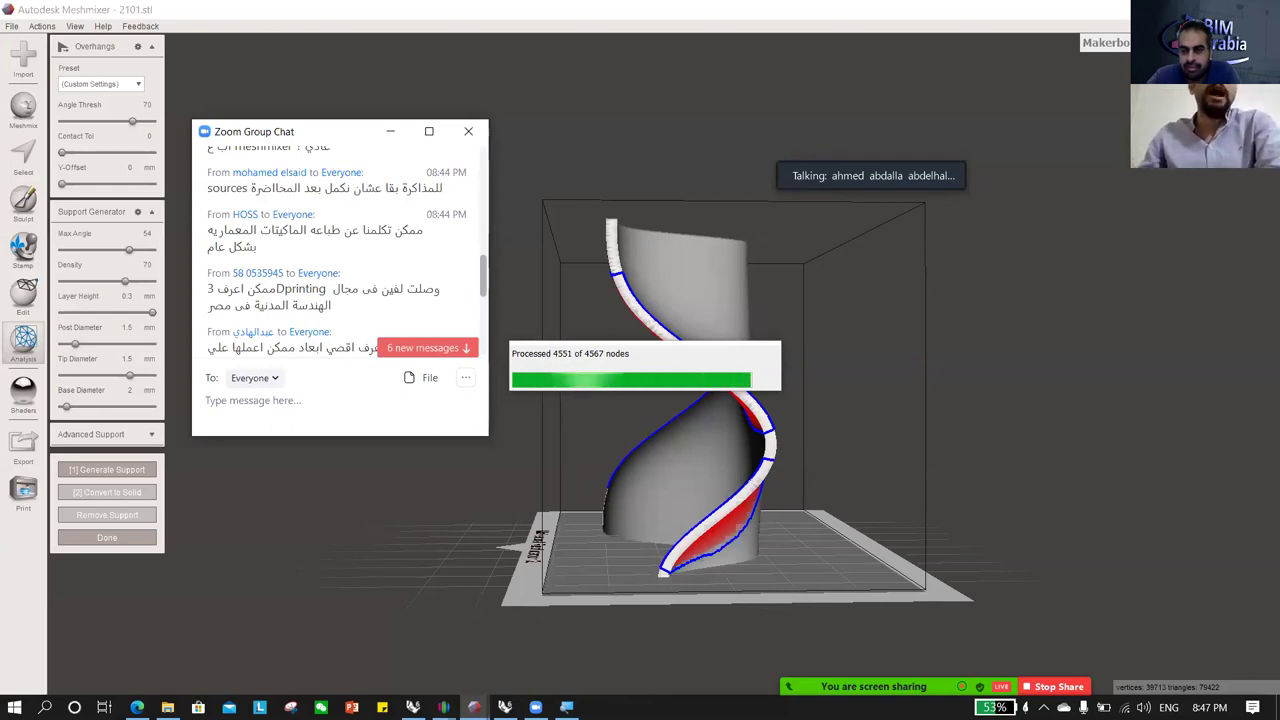
scroll(340, 250, "down", 2)
scroll(348, 252, "down", 1)
scroll(348, 252, "down", 1)
scroll(340, 250, "down", 1)
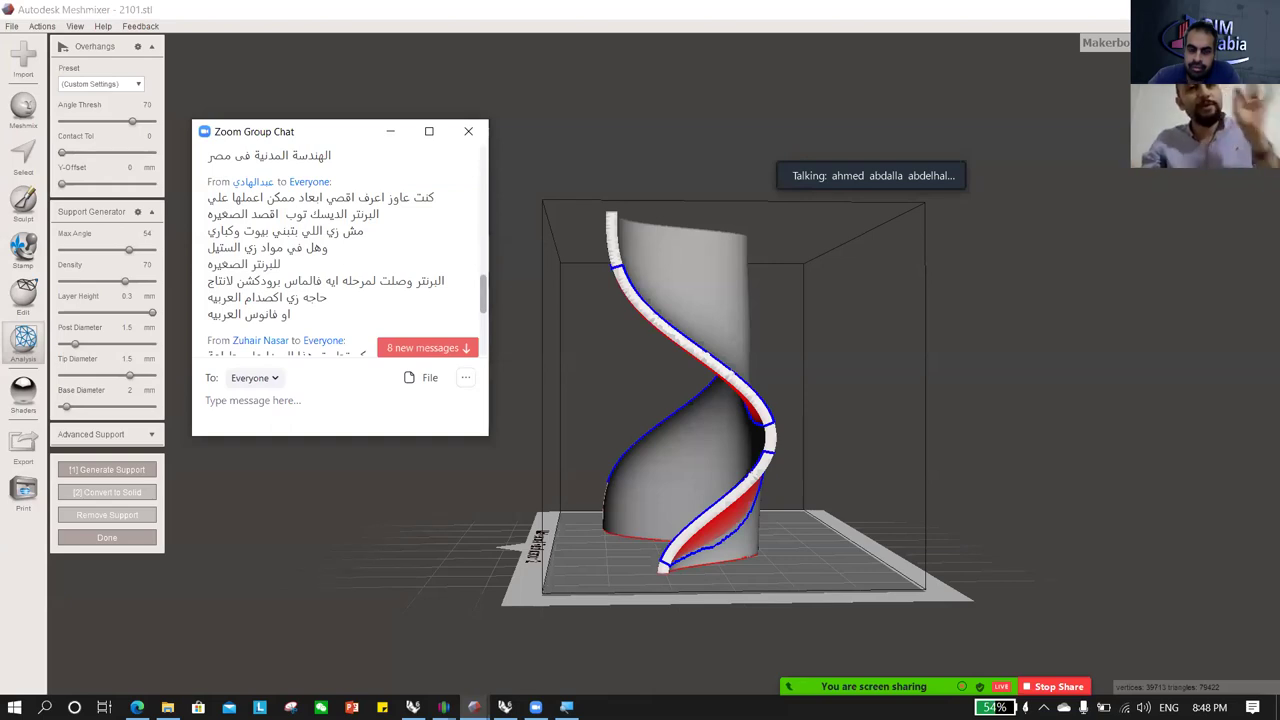
scroll(340, 250, "down", 1)
scroll(339, 250, "down", 1)
scroll(340, 250, "down", 1)
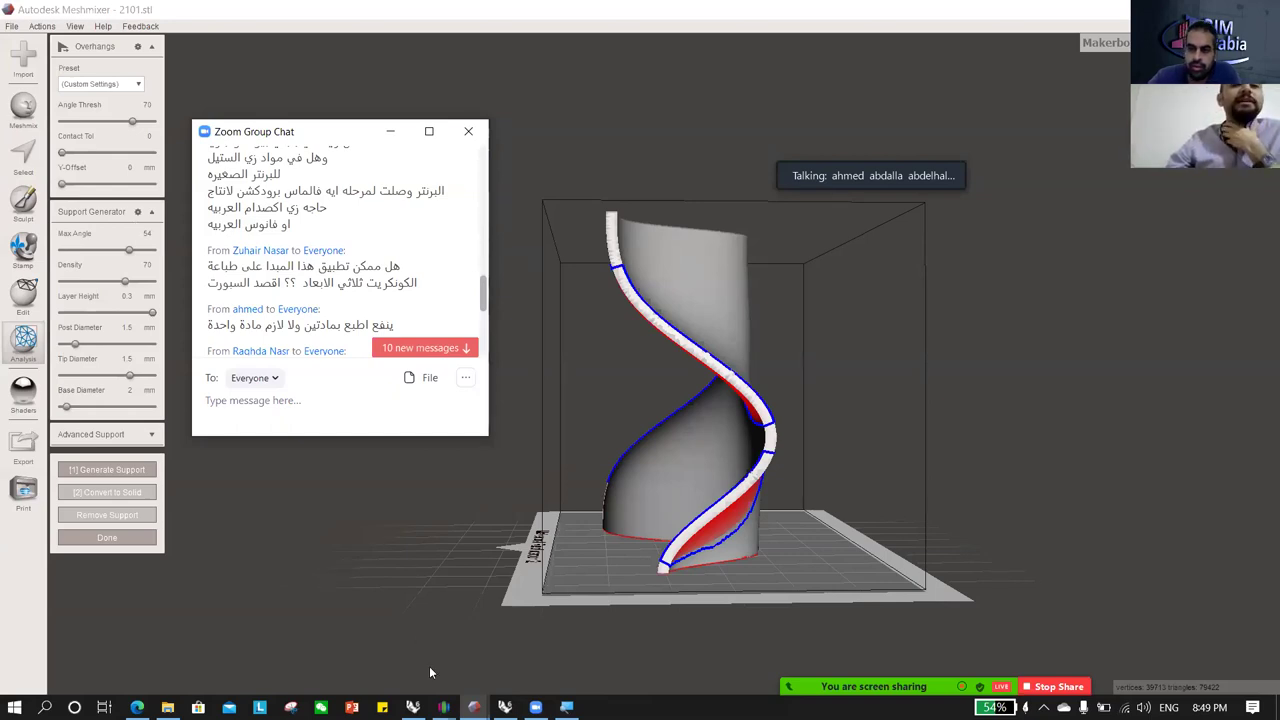
- In Edge, open a new tab with 'ameba' typed, then return to the Food4Rhino tab
left_click(137, 706)
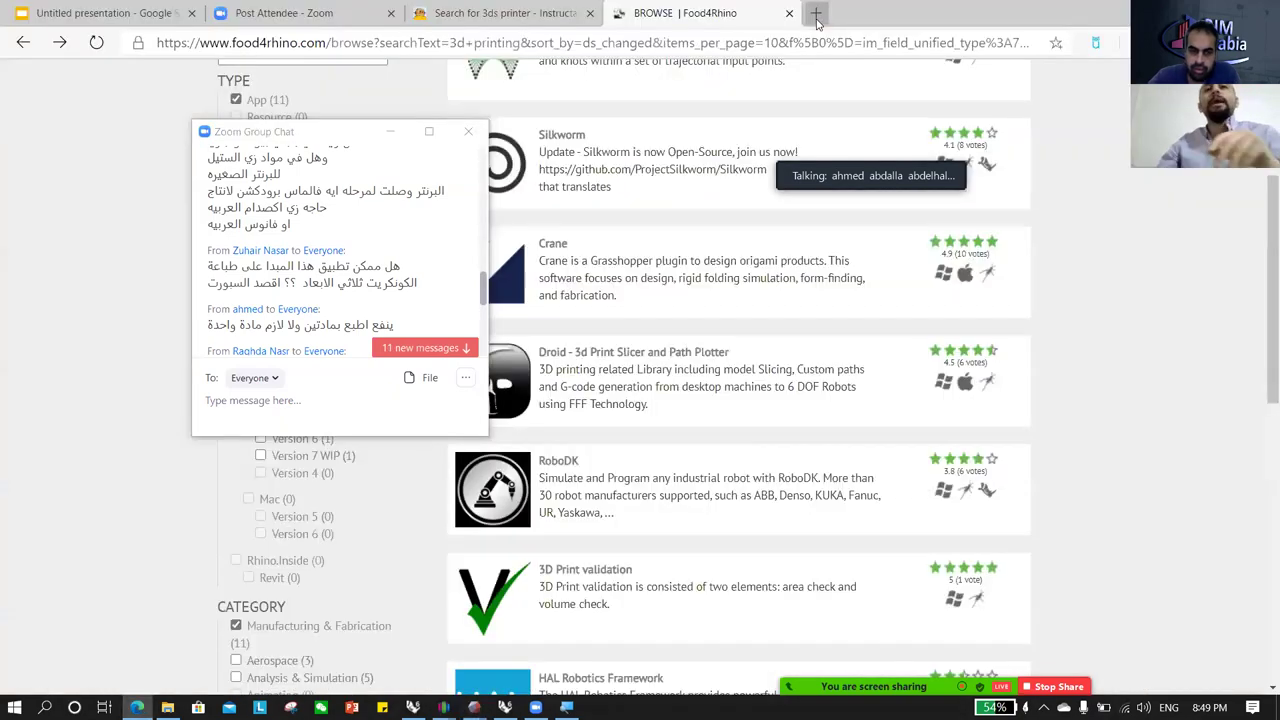
left_click(816, 20)
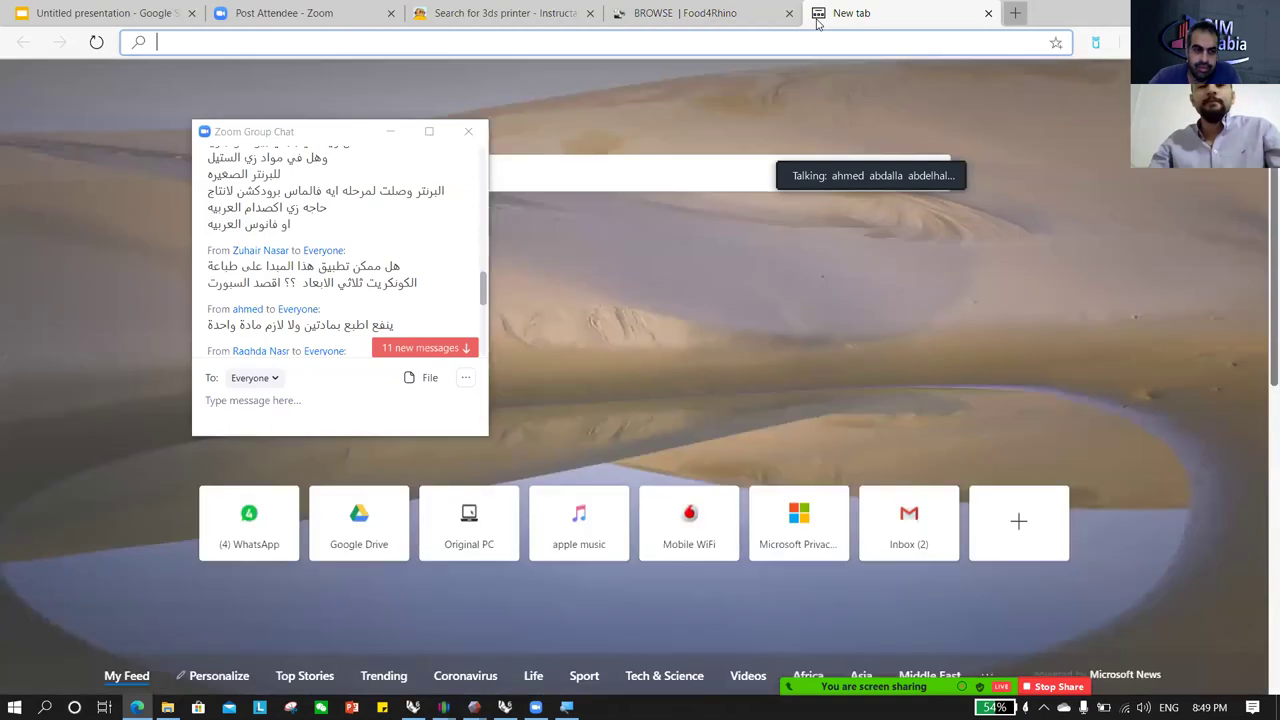
type("a")
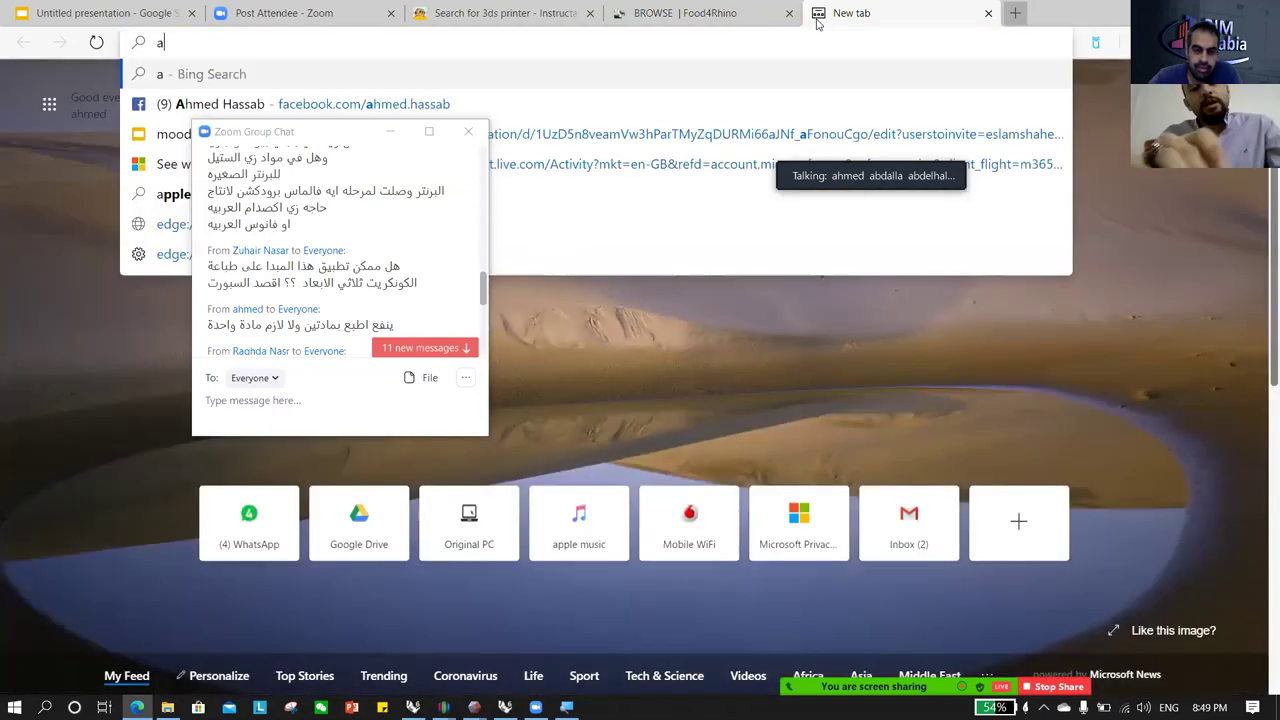
type("meba")
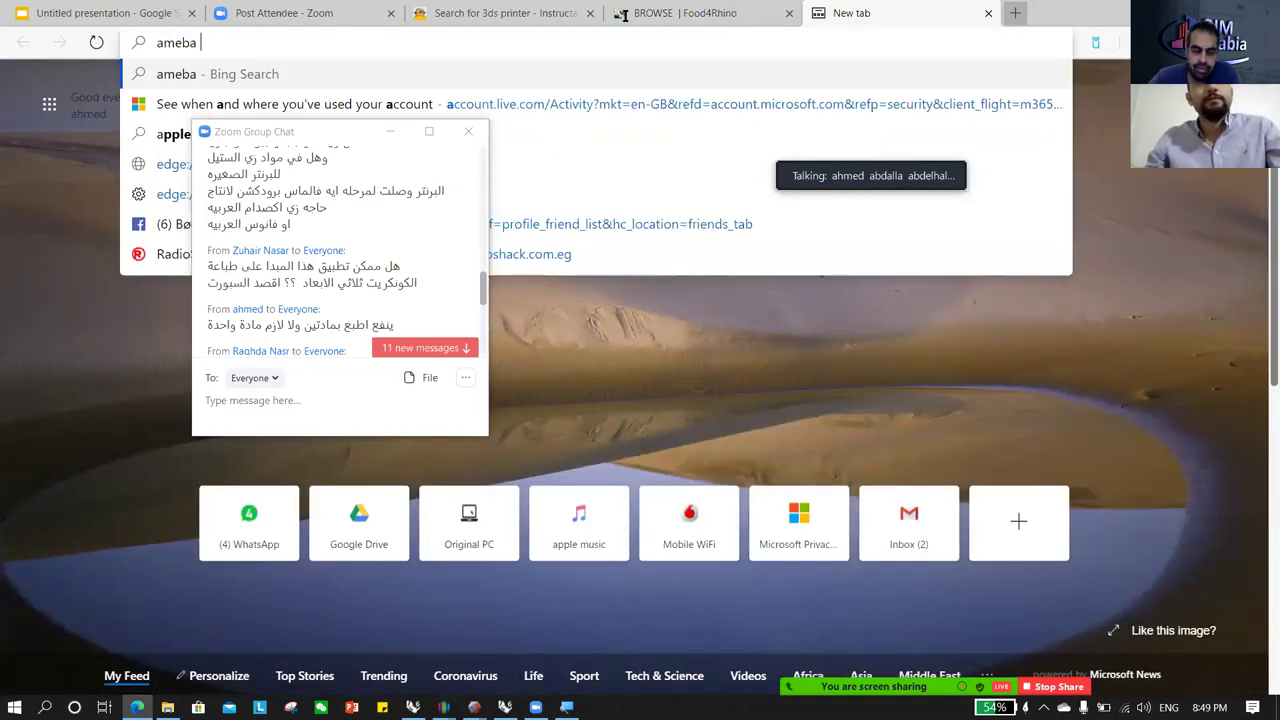
left_click(622, 13)
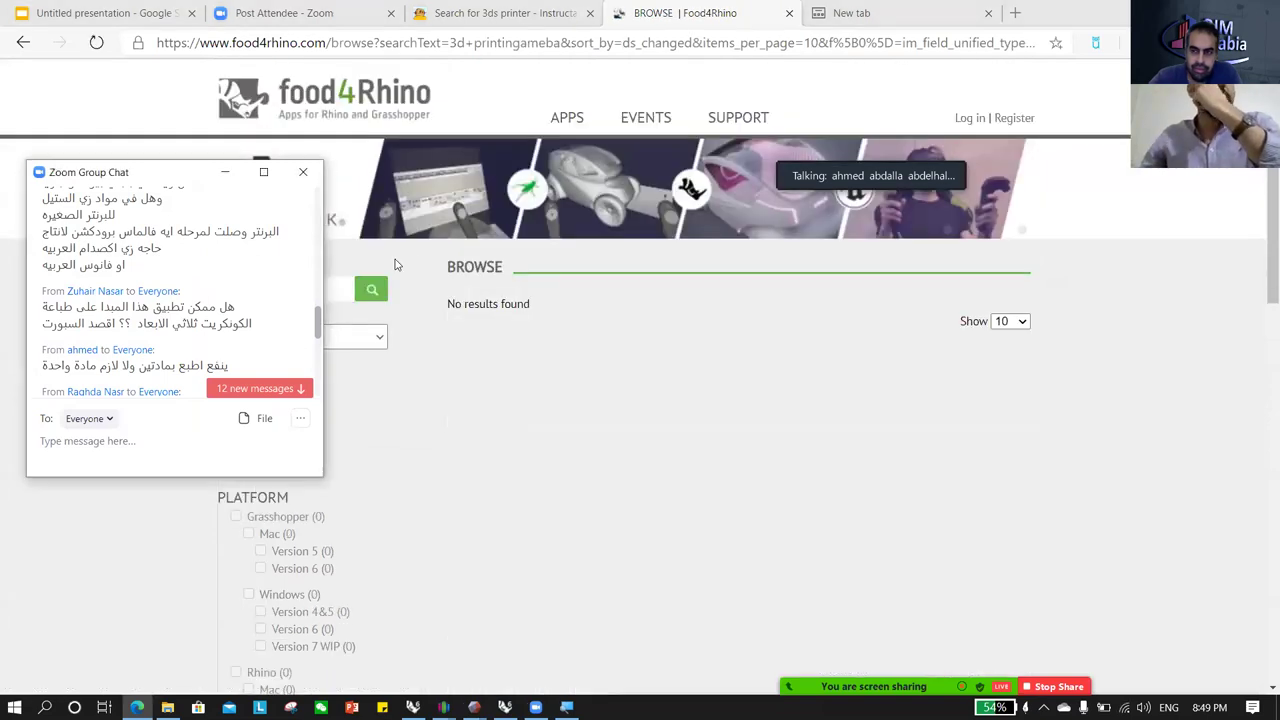
- Search the Food4Rhino catalogue for 'ameba', finding no results, then switch to Meshmixer
triple_click(309, 290)
type("ameba")
key("Return")
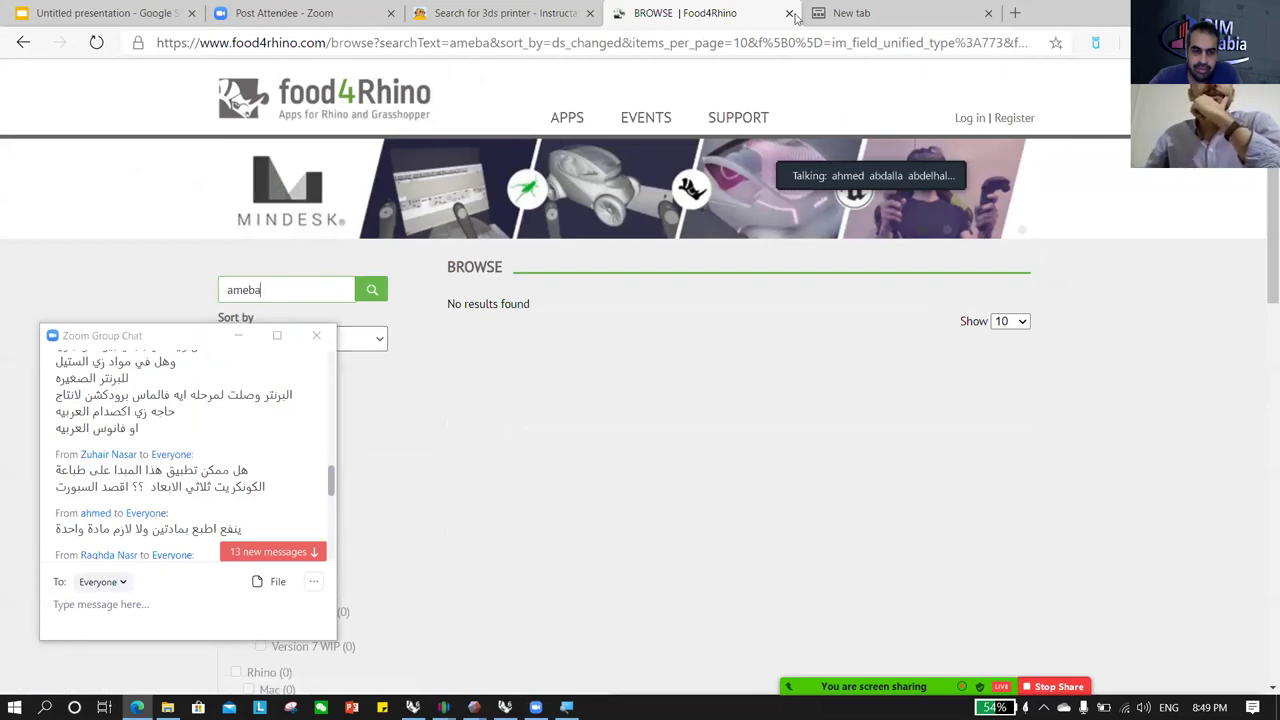
left_click(351, 288)
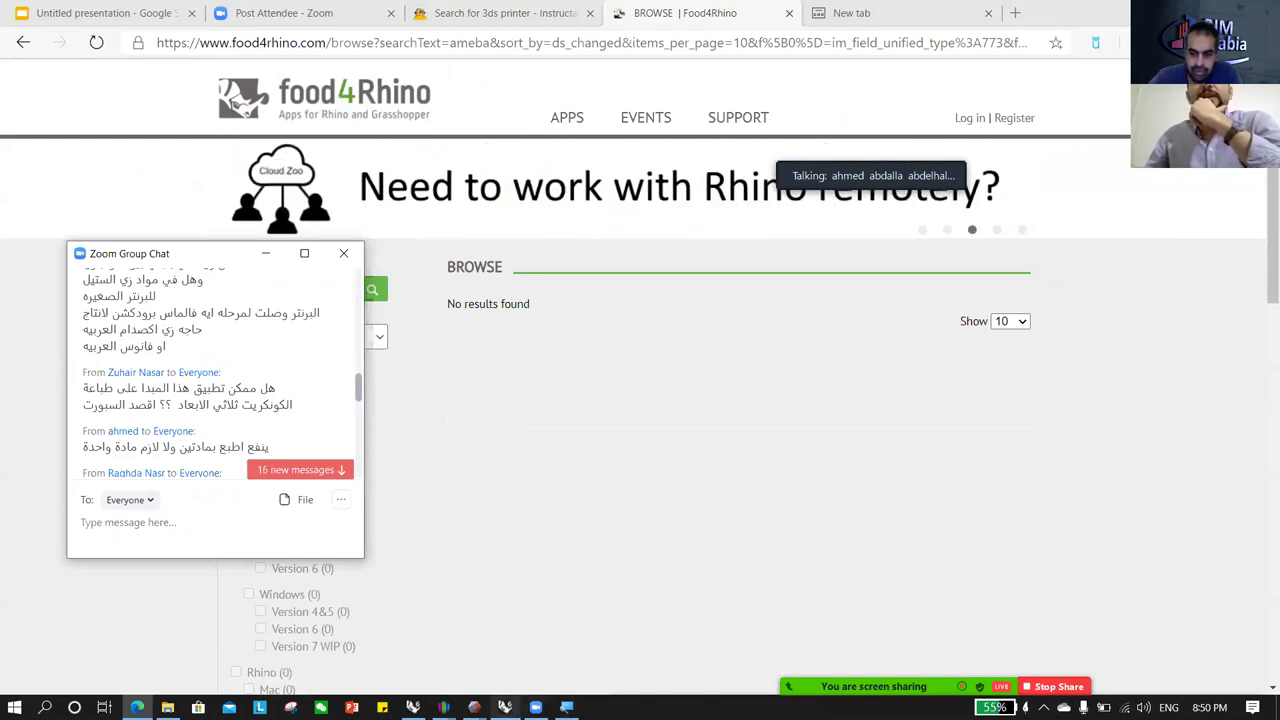
left_click(532, 649)
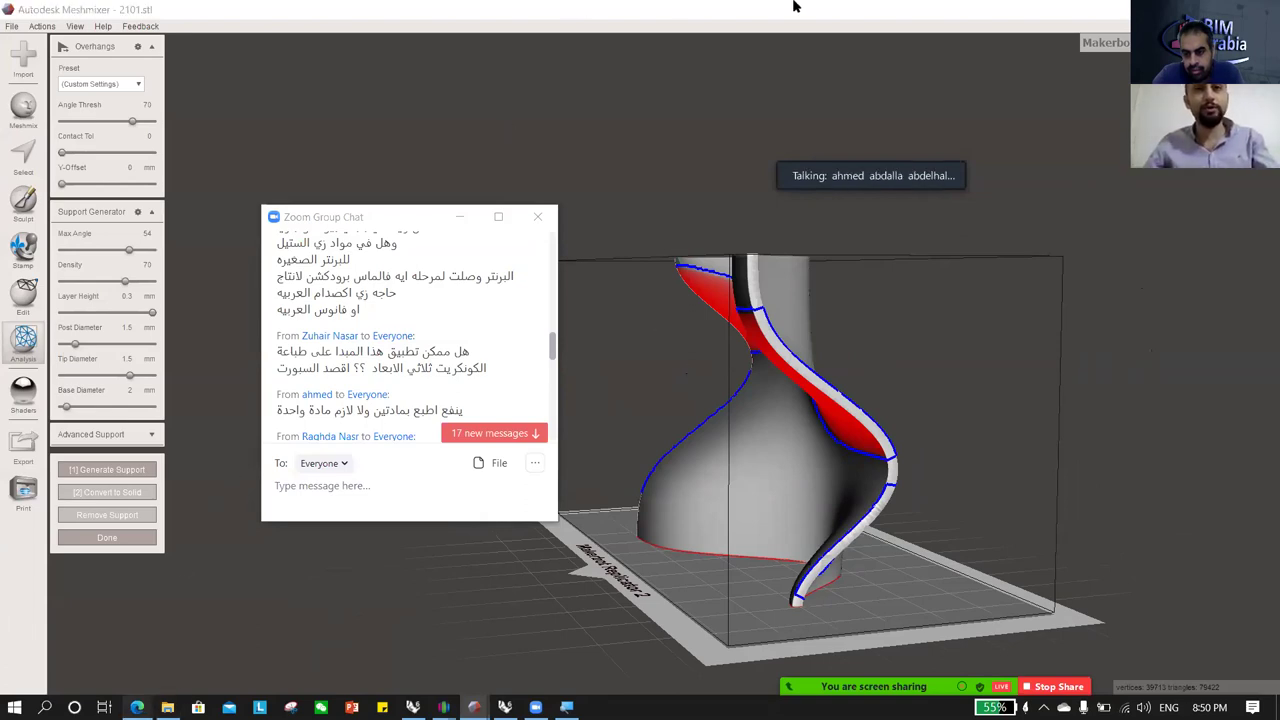
- Search Bing from the new tab for 'ameba grasshopper'
key("alt+Tab")
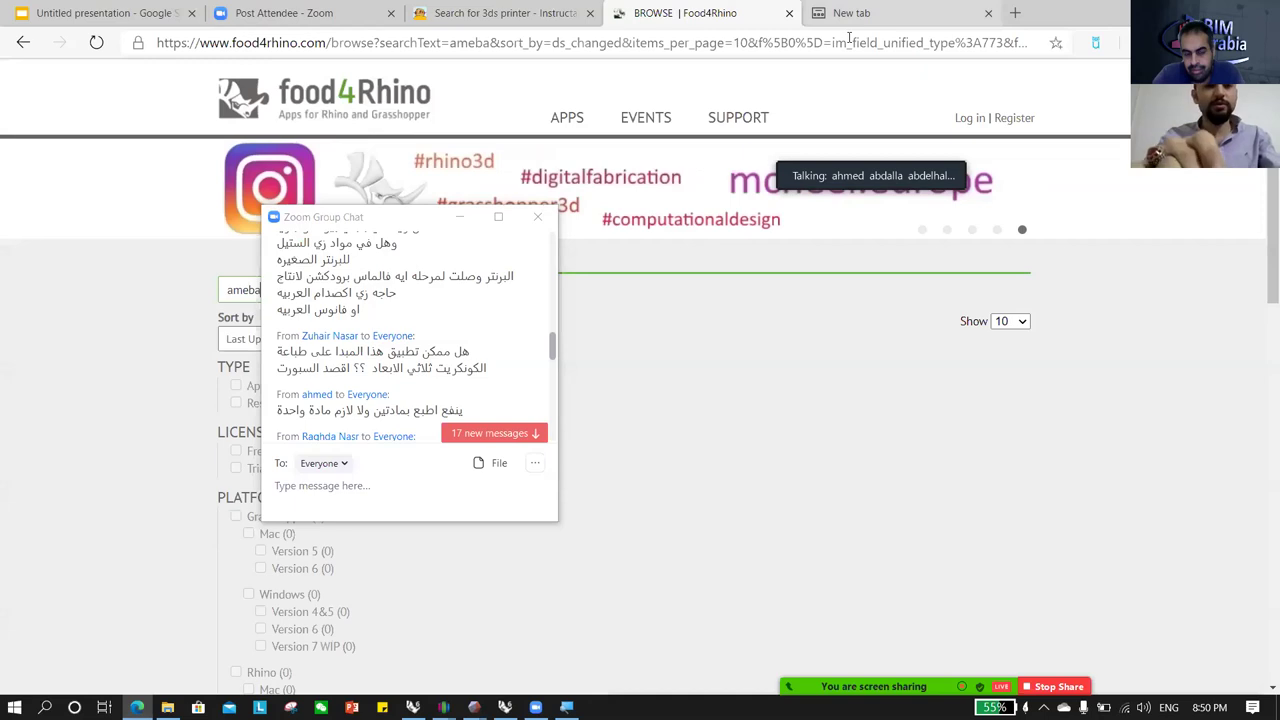
key("ctrl+Tab")
type("ameba")
key("BackSpace")
key("BackSpace")
key("BackSpace")
key("BackSpace")
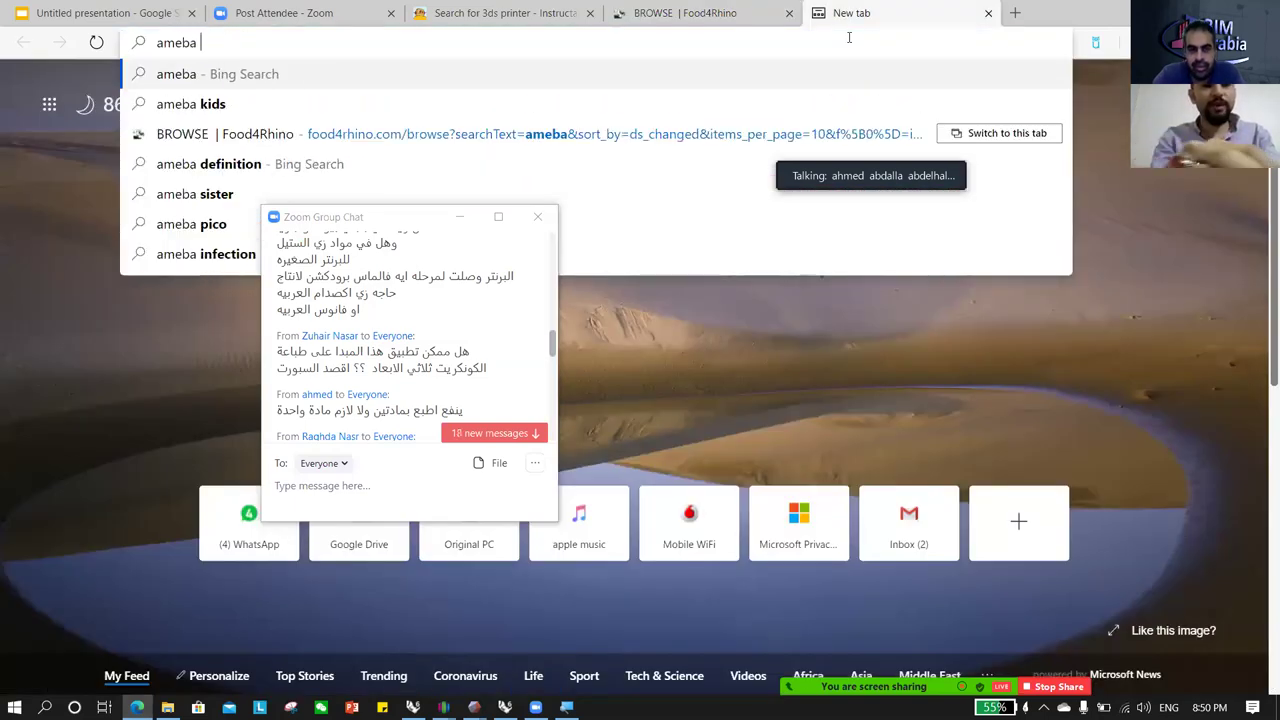
type("grasshopper")
key("Return")
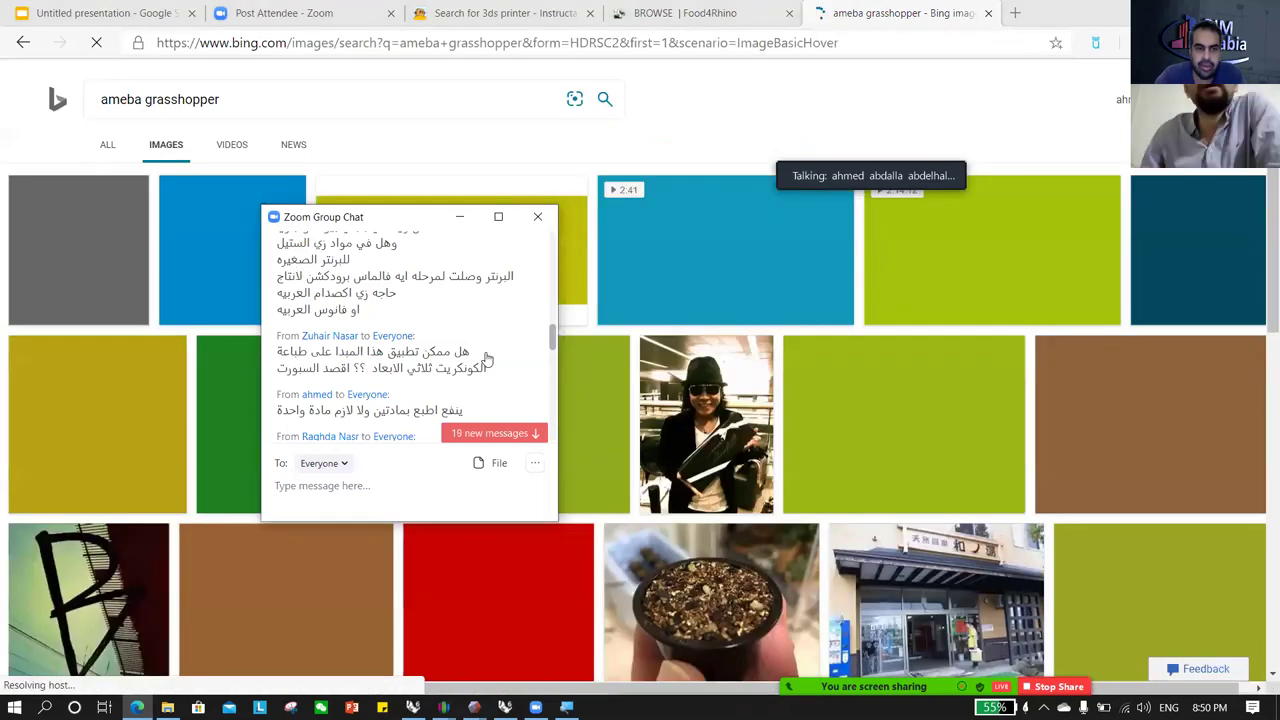
- Enlarge the Ameba mascot image result, then minimize Edge to reveal Meshmixer
left_click(531, 371)
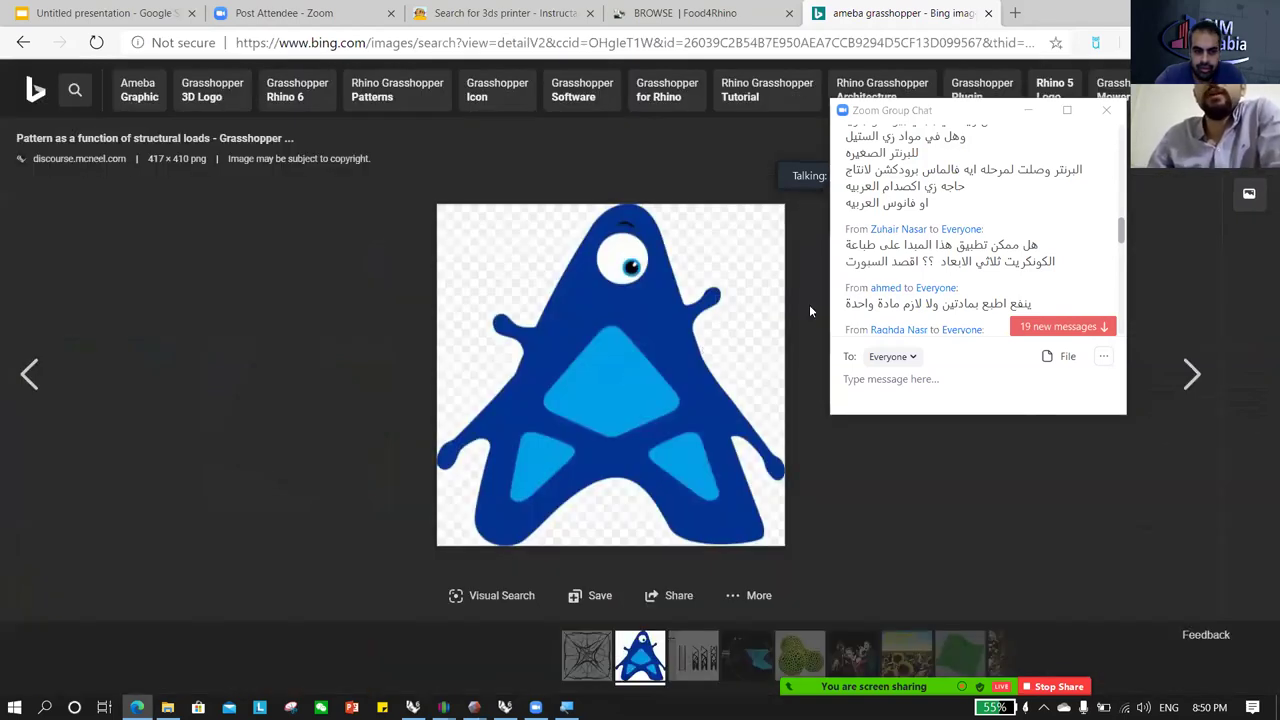
key("super+Down")
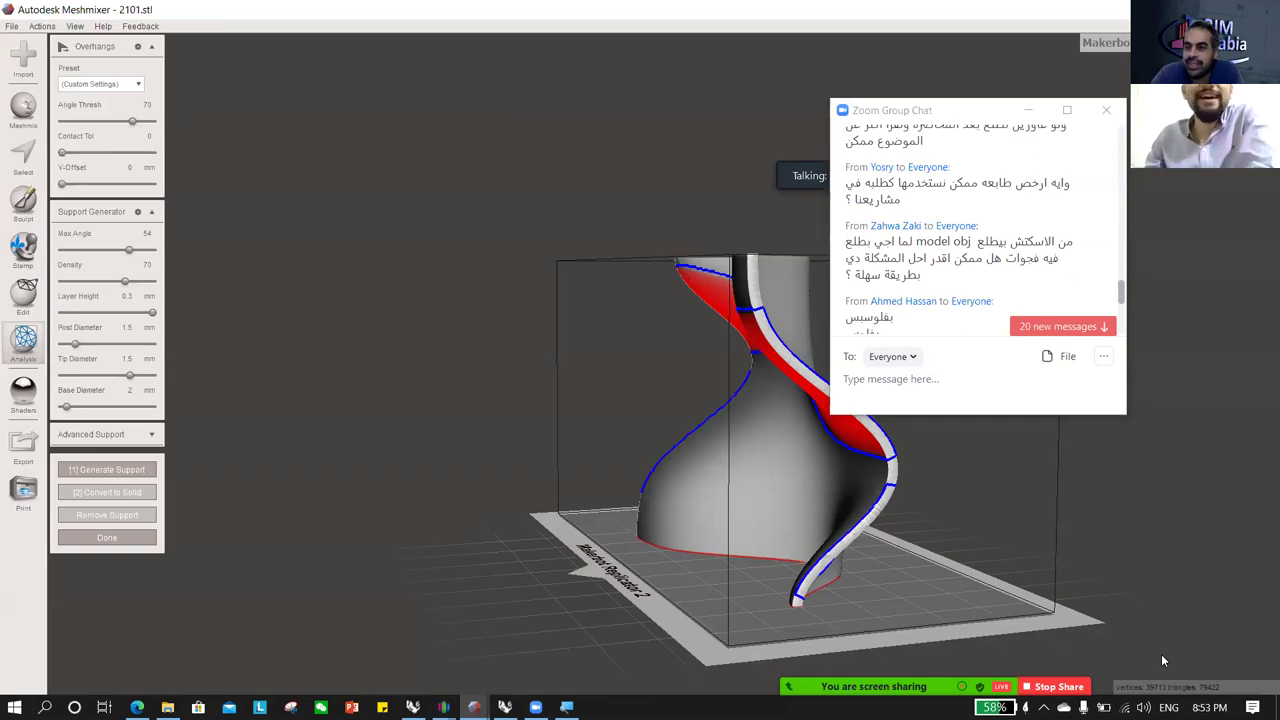
- Dismiss Zoom's extra meeting options and bring up Simplify3D's Process1 FFF Settings
key("alt")
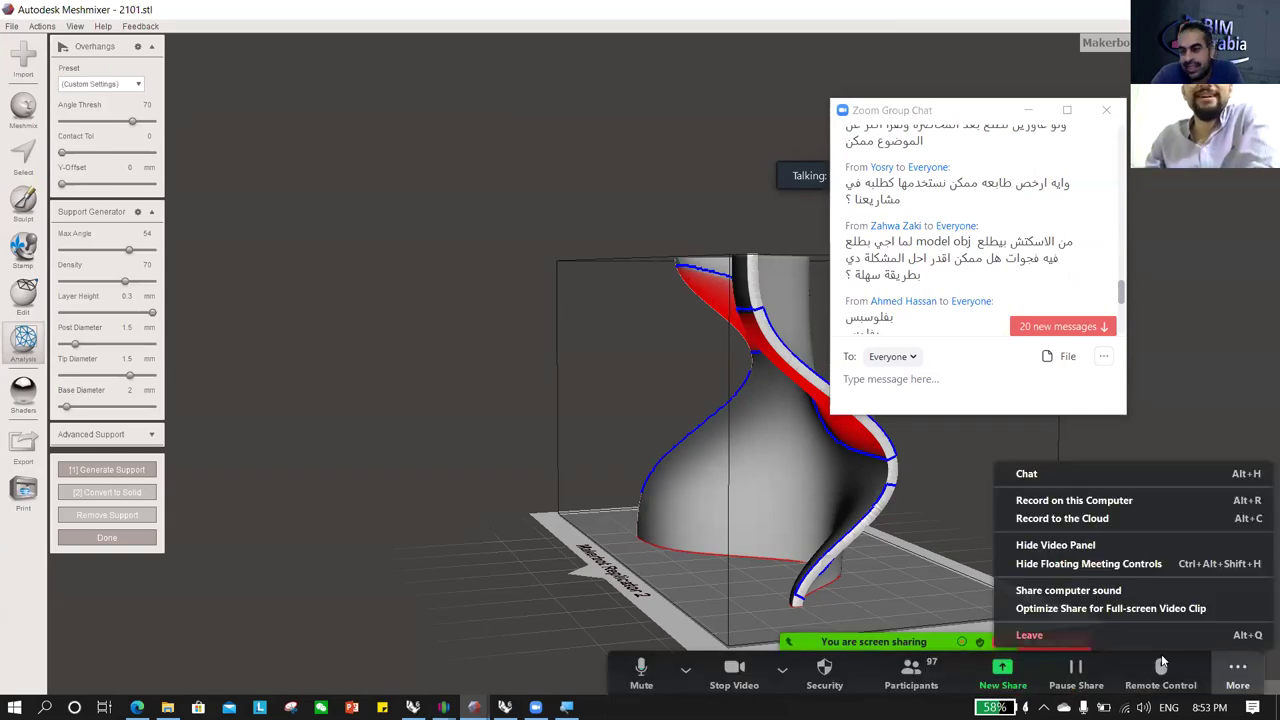
key("Escape")
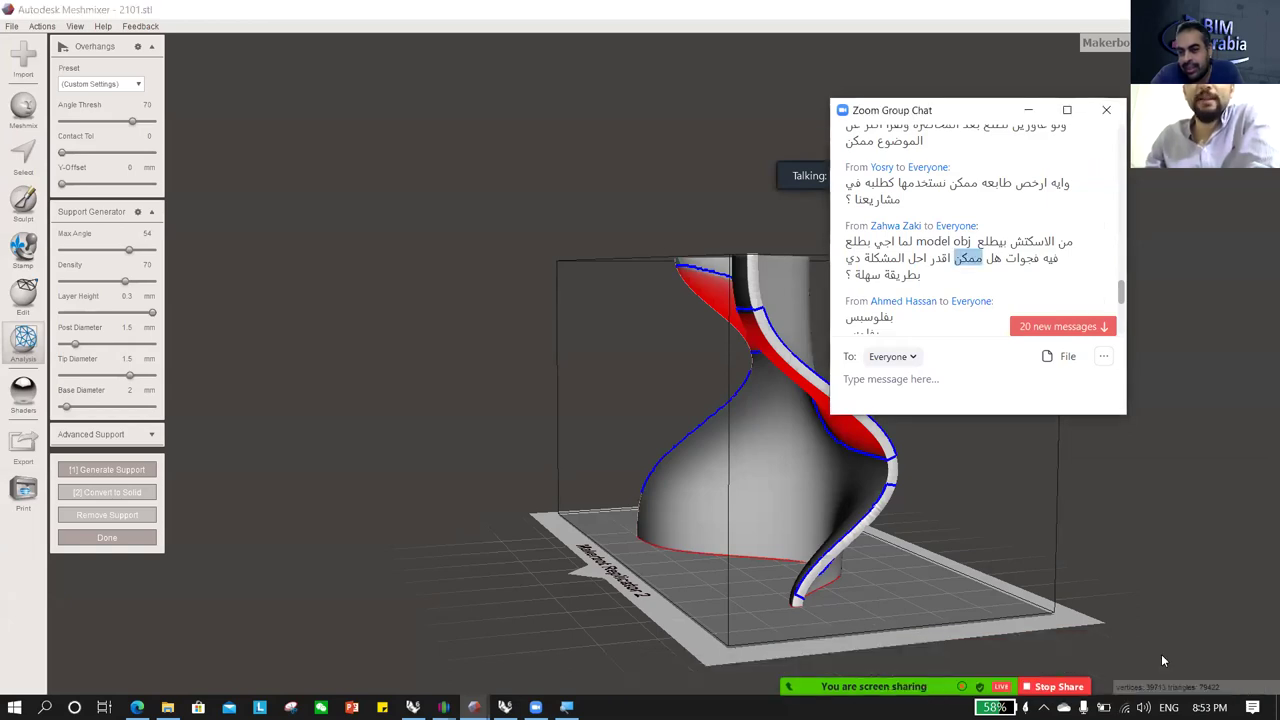
key("alt")
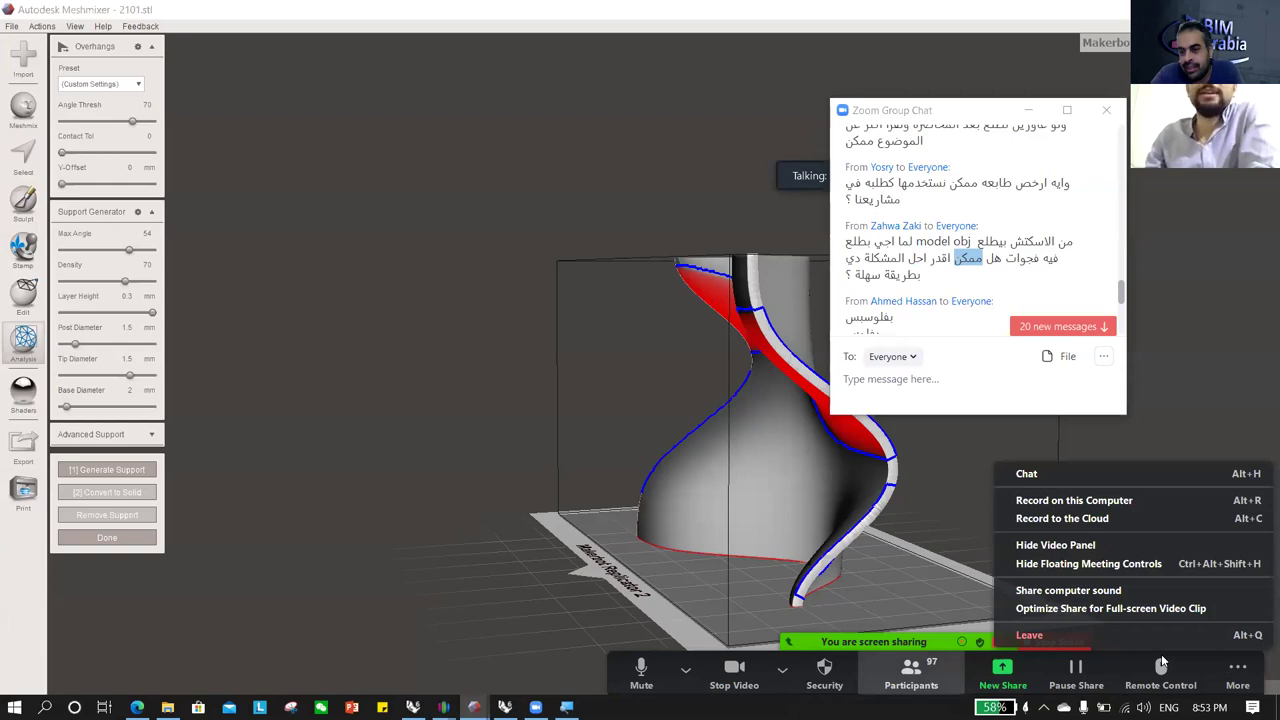
key("alt+u")
left_click(780, 210)
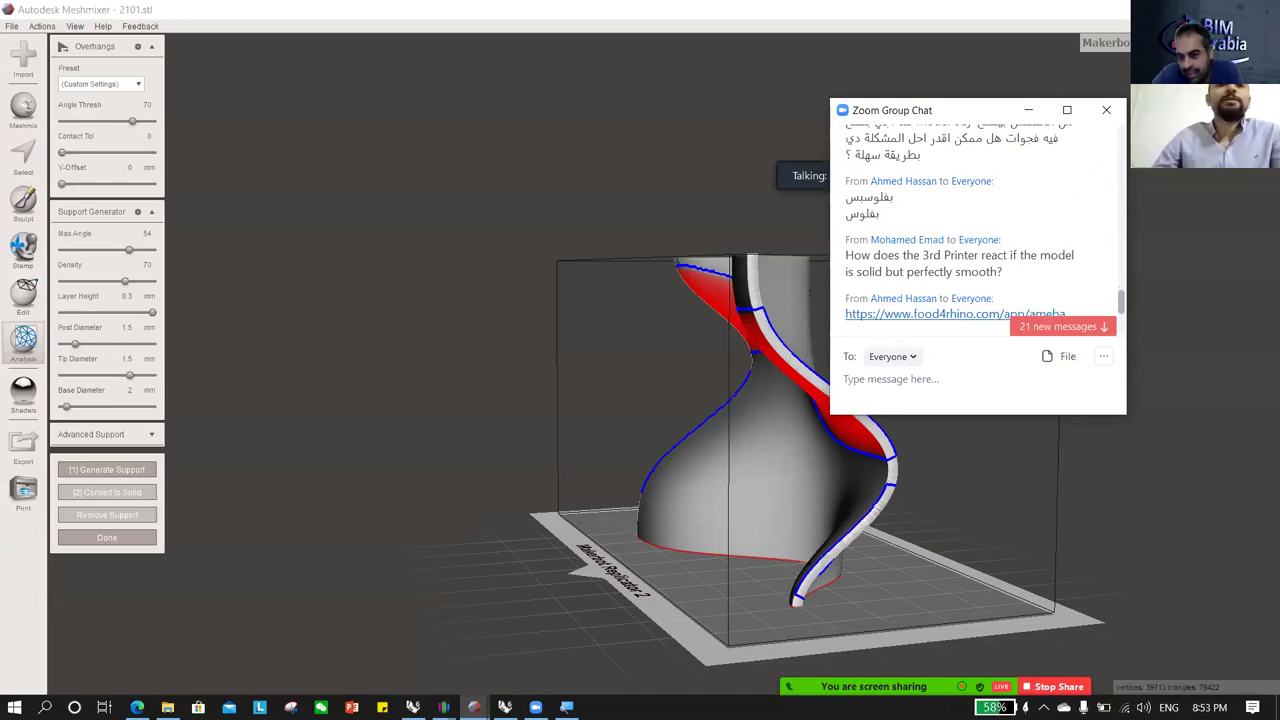
left_click(443, 707)
left_click(404, 637)
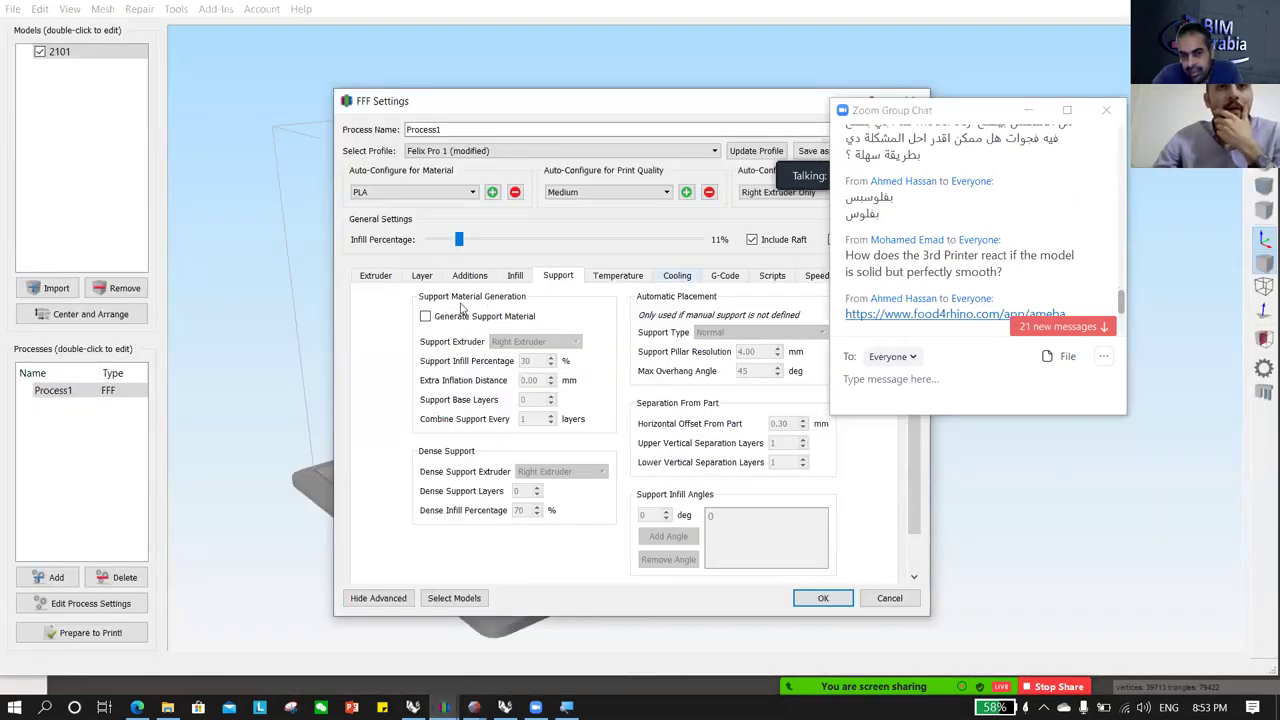
- Enable Generate Support Material for Process1, then review the Layer and Extruder settings
left_click(425, 315)
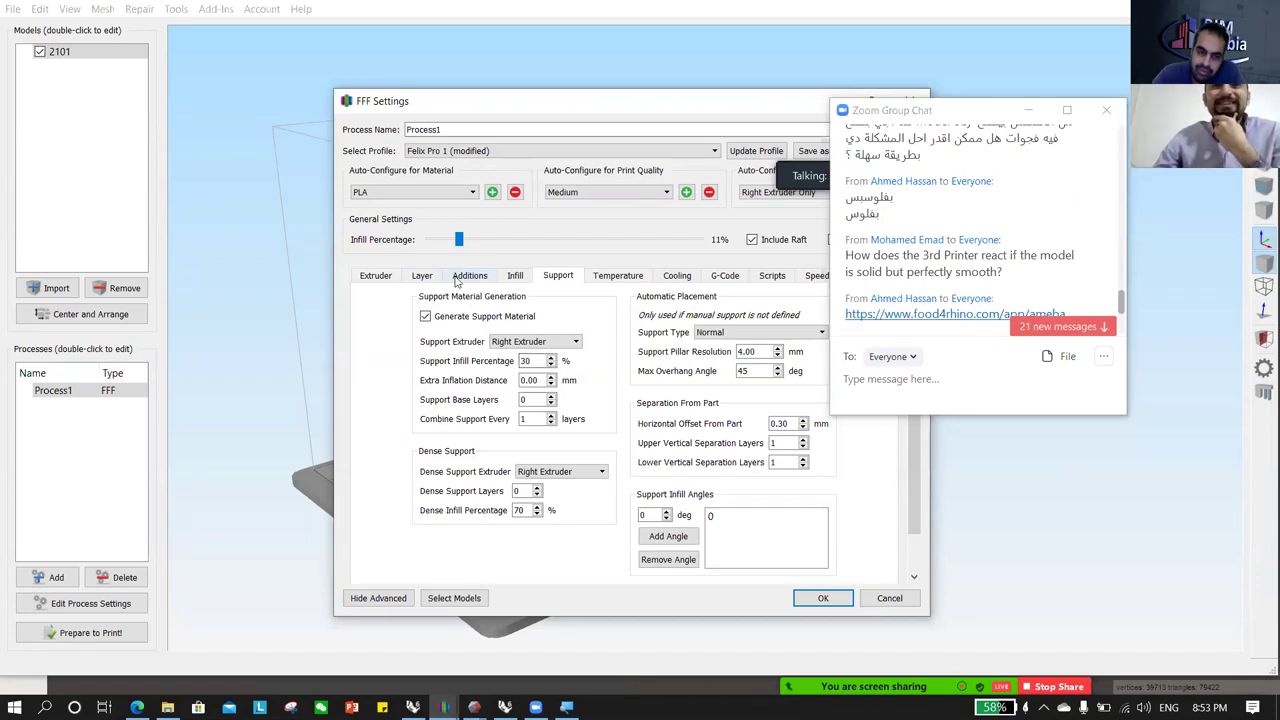
left_click(422, 275)
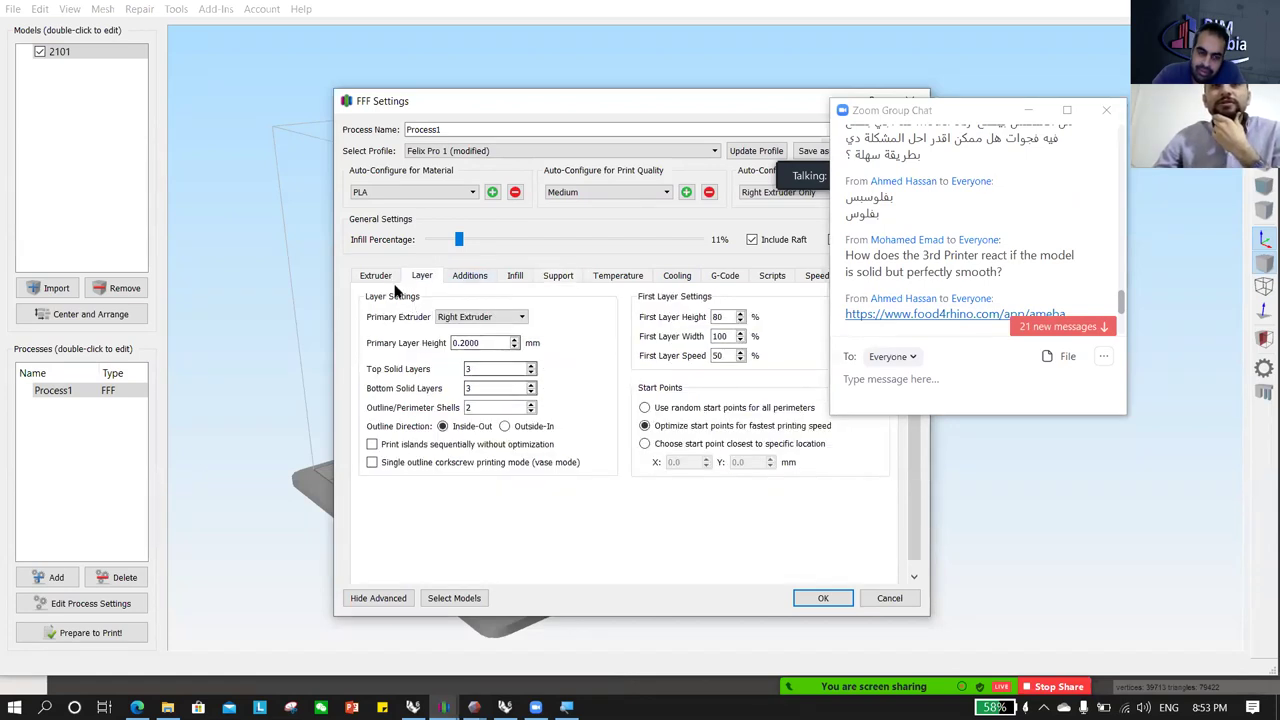
left_click(376, 274)
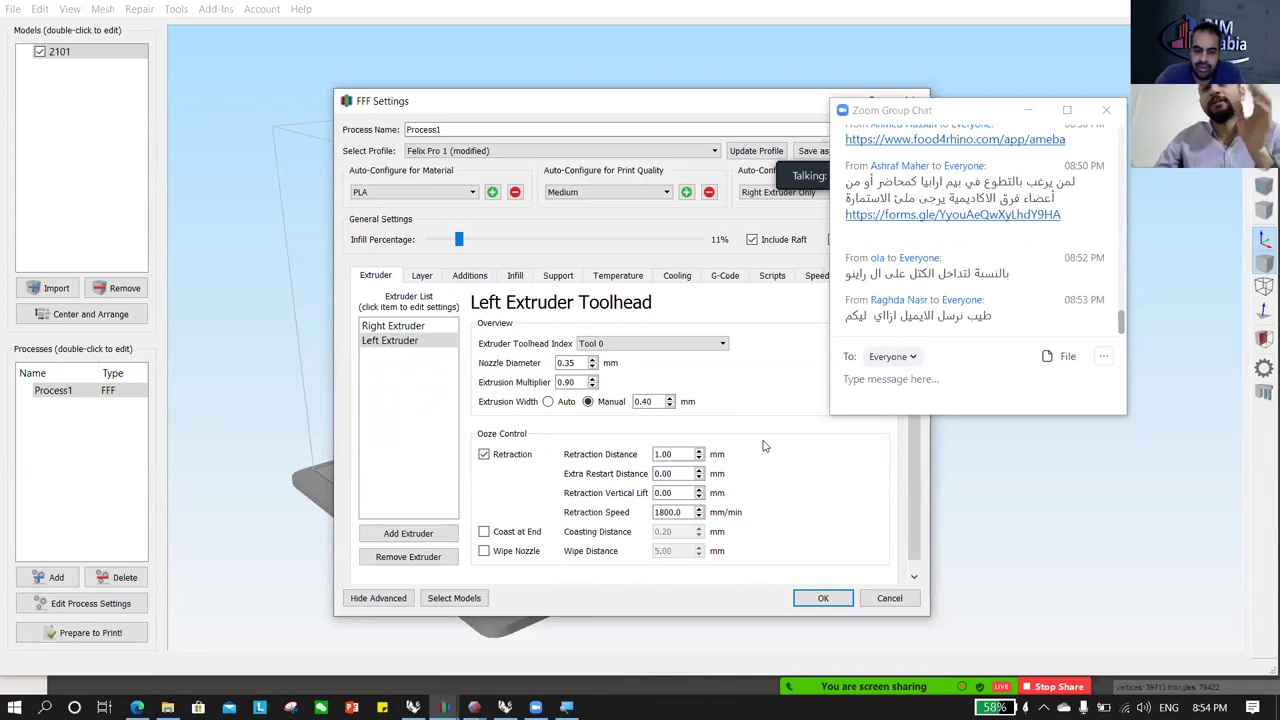
- Send your e-mail address to everyone in Zoom chat, then return to the Bing Images browser
key("alt+Tab")
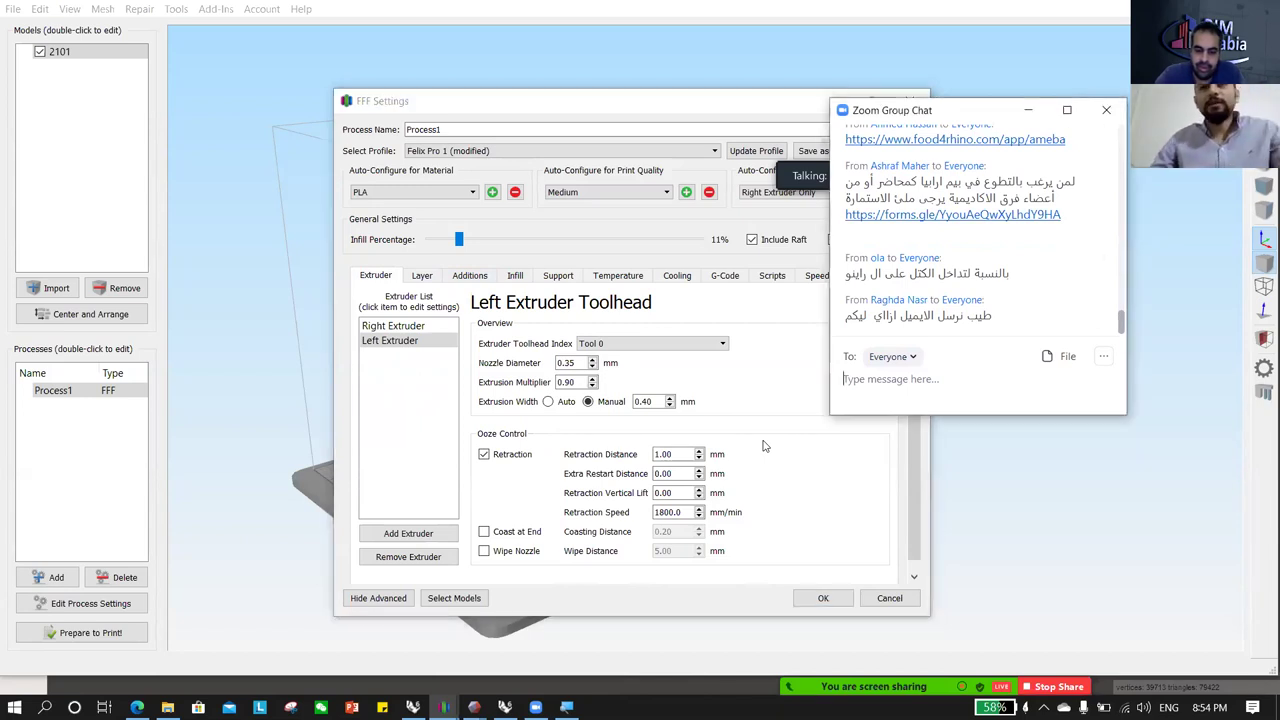
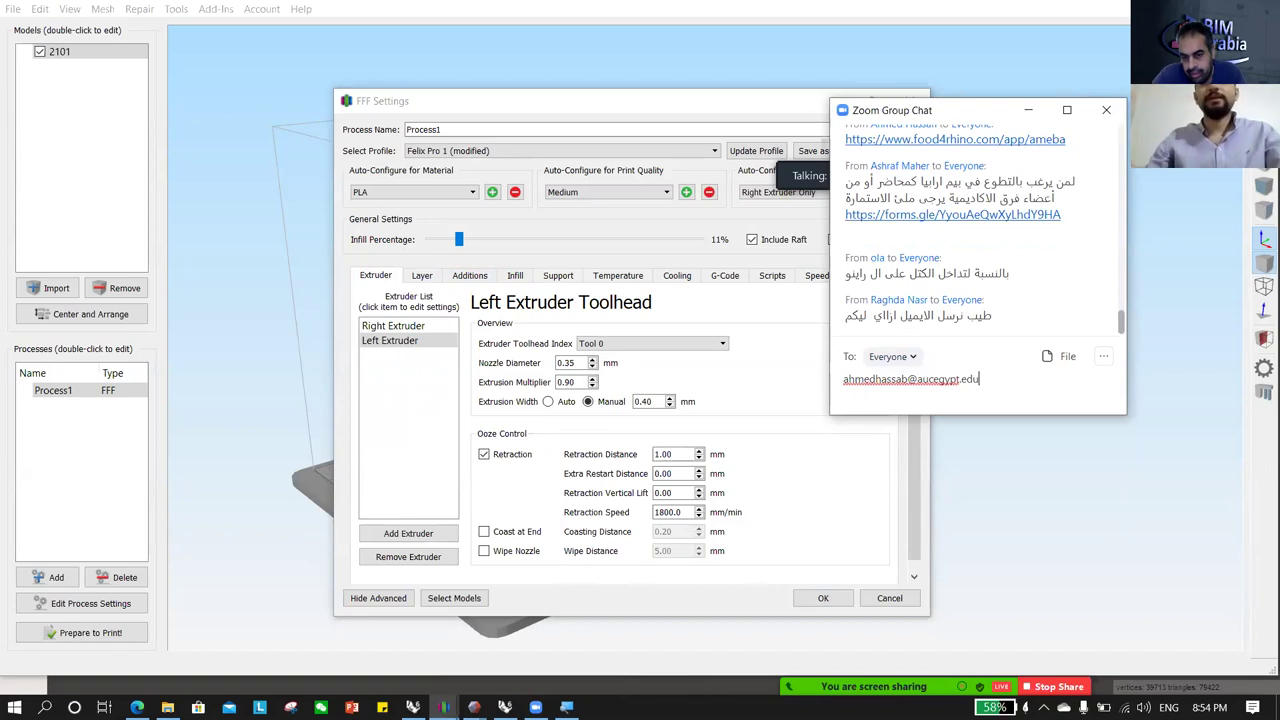
key("Return")
left_click(148, 660)
left_click(137, 707)
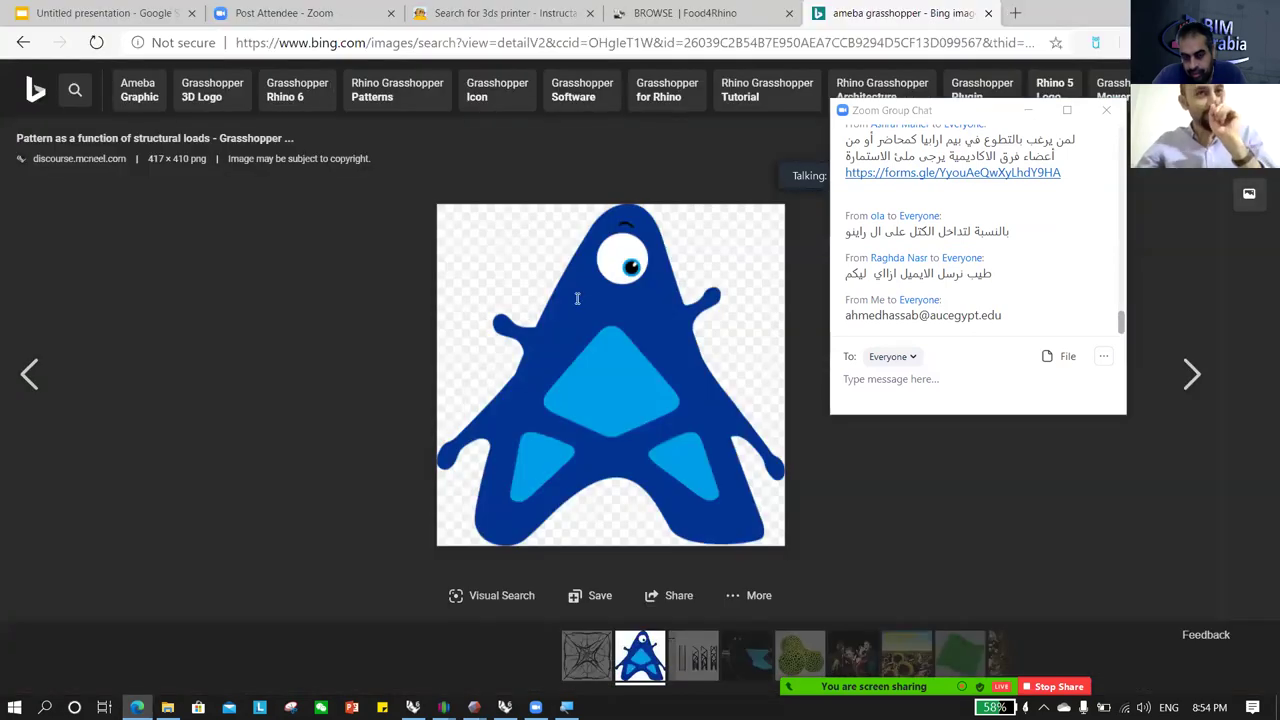
- Search for facebook in a new tab and open the presenter's Facebook page
key("ctrl+t")
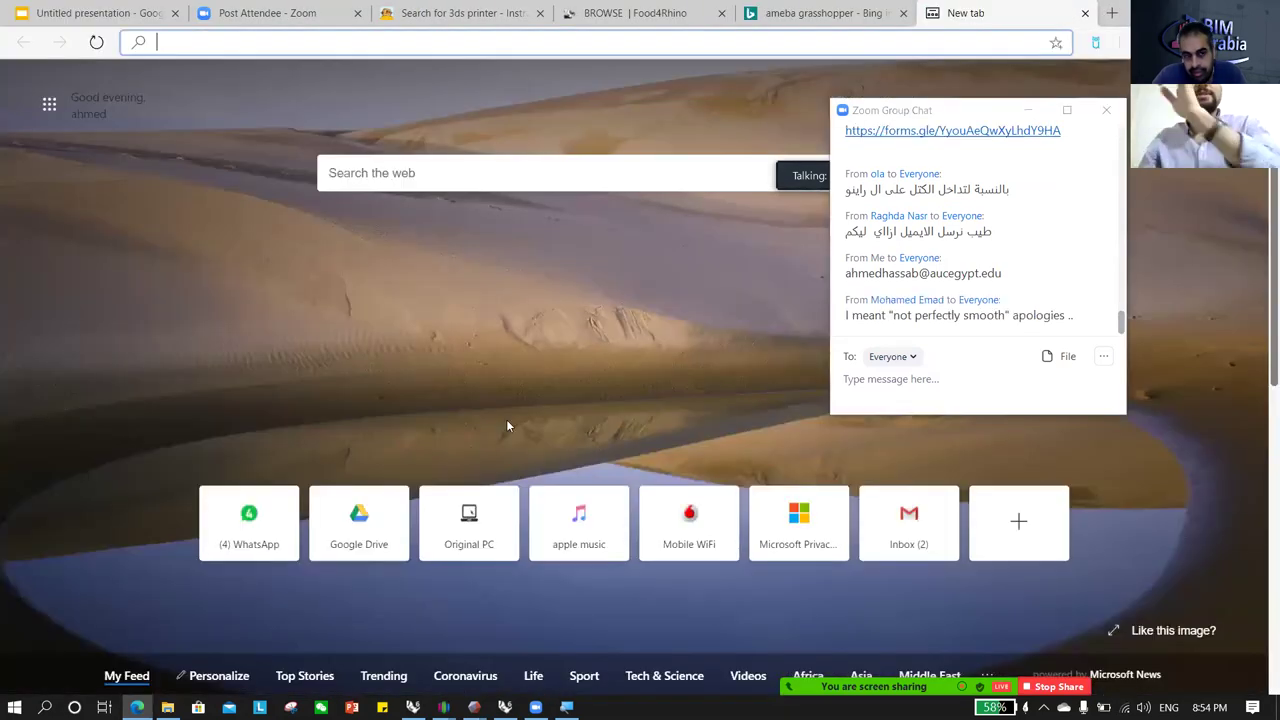
type("facebook")
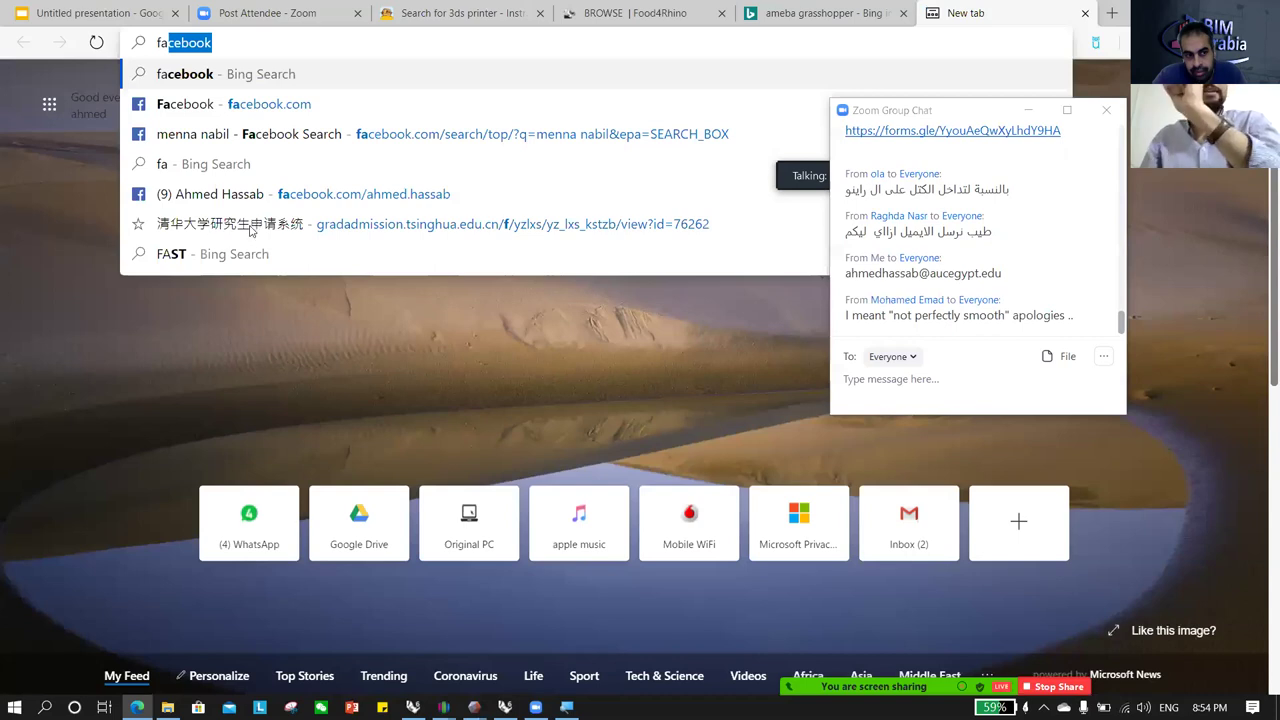
key("Return")
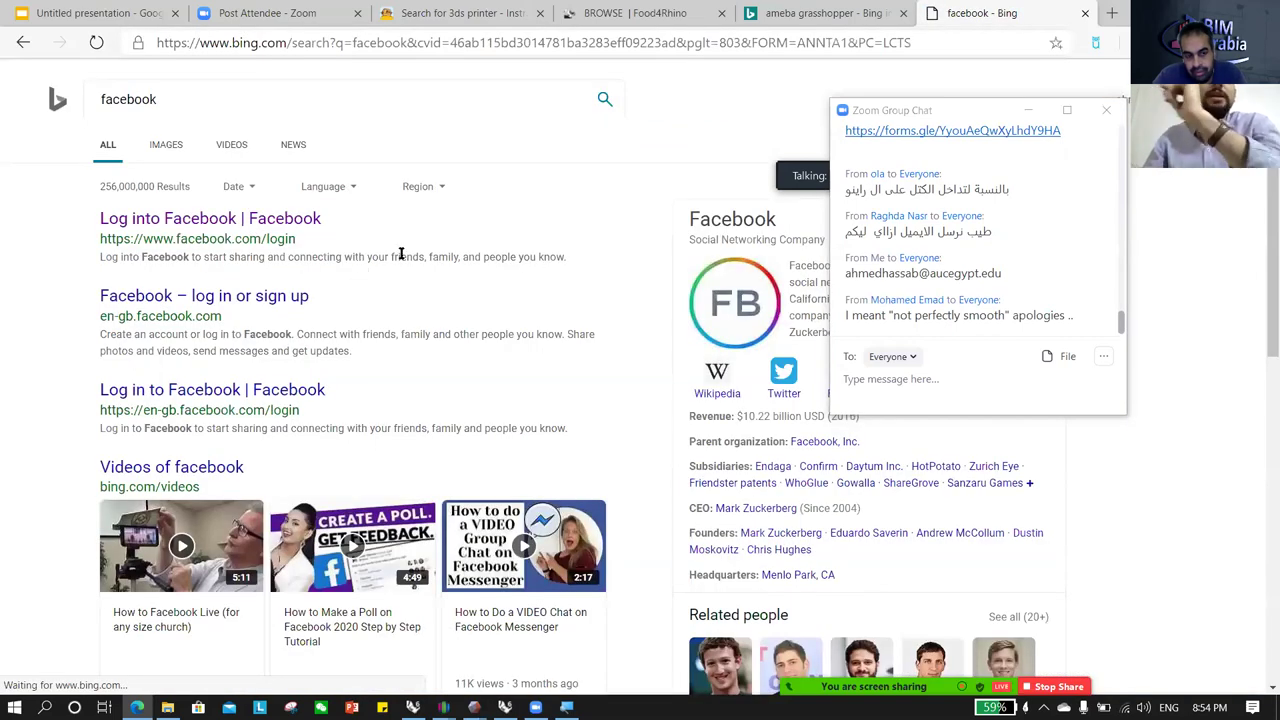
left_click(239, 278)
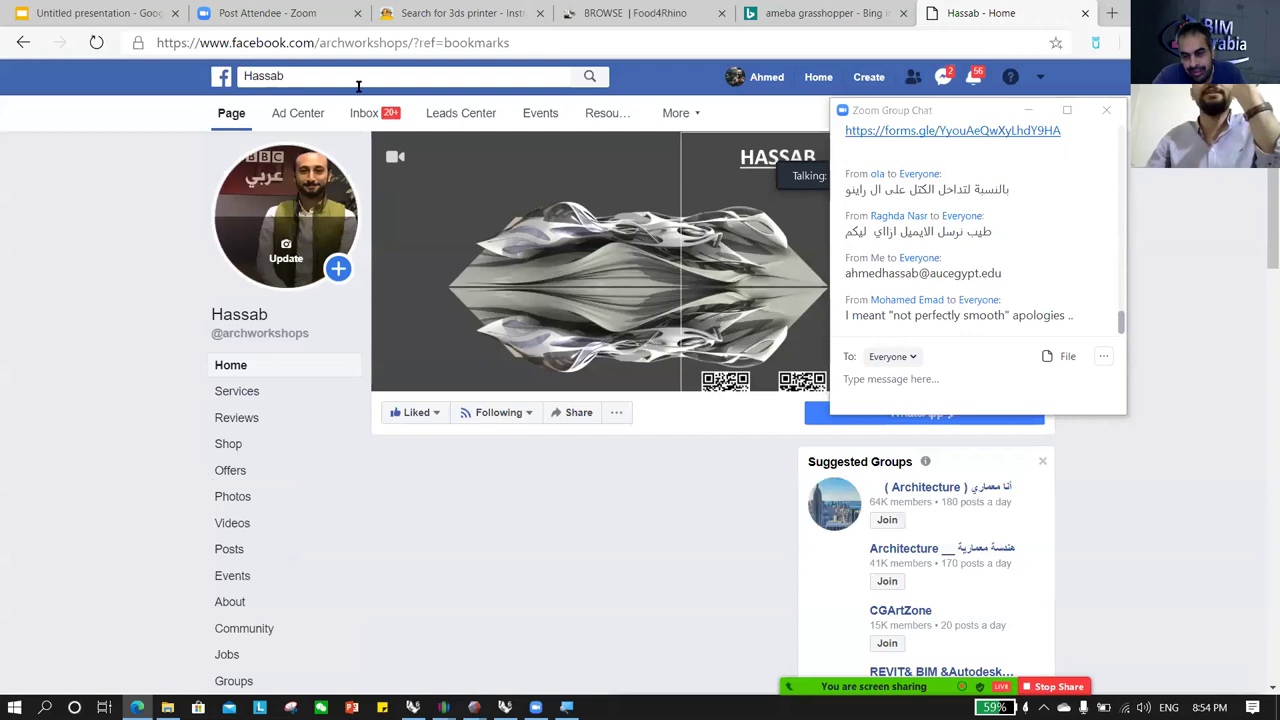
- Copy the Facebook page URL and send it to everyone in the Zoom chat
left_click(376, 45)
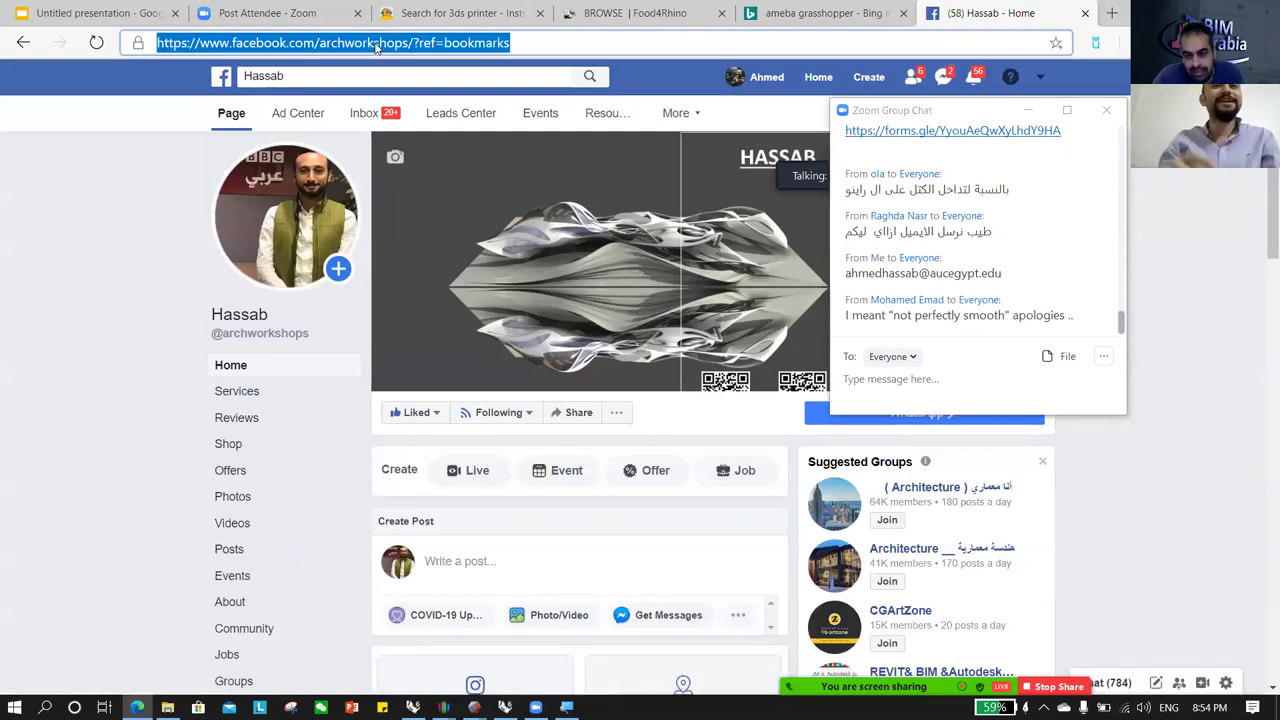
left_click(585, 411)
left_click(585, 411)
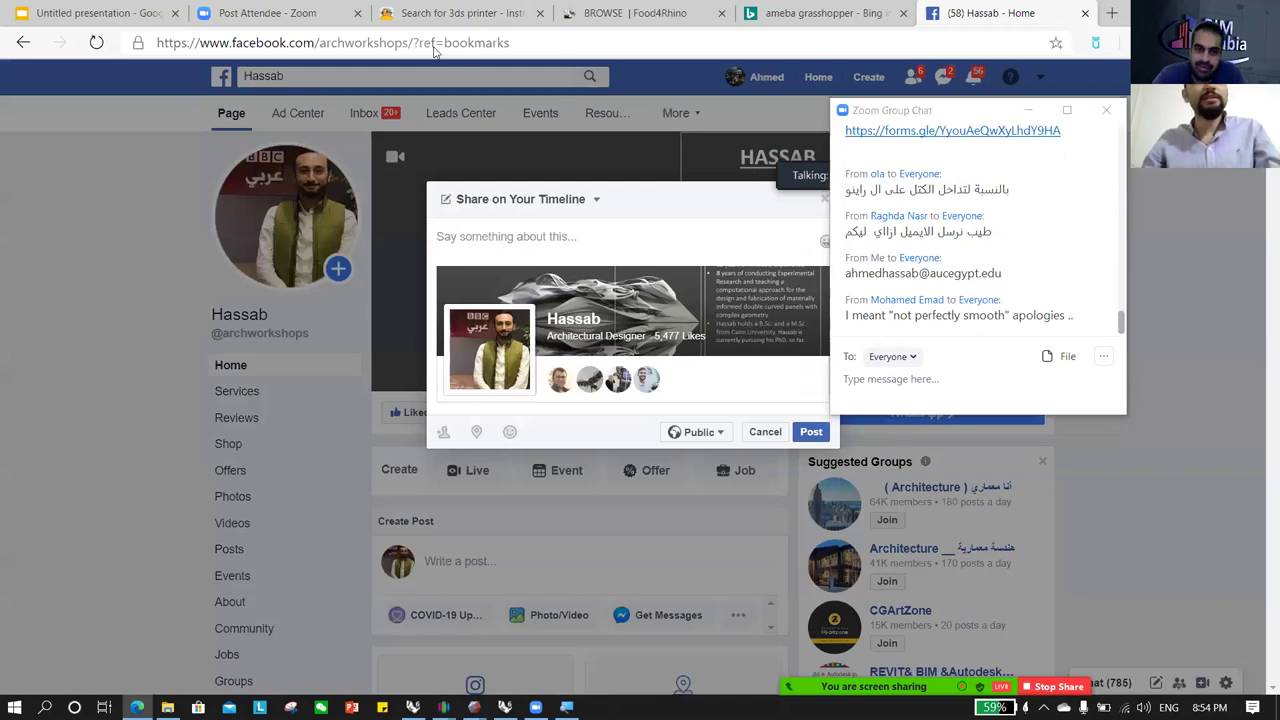
key("Escape")
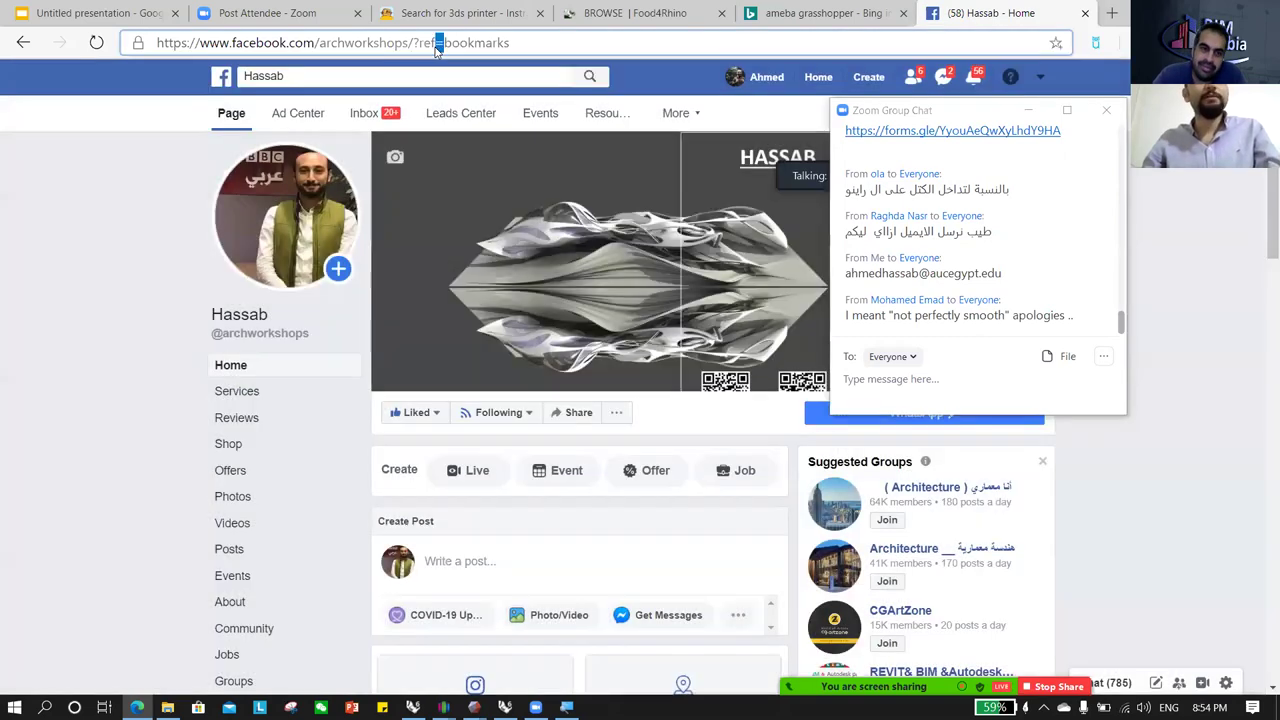
left_click(433, 43)
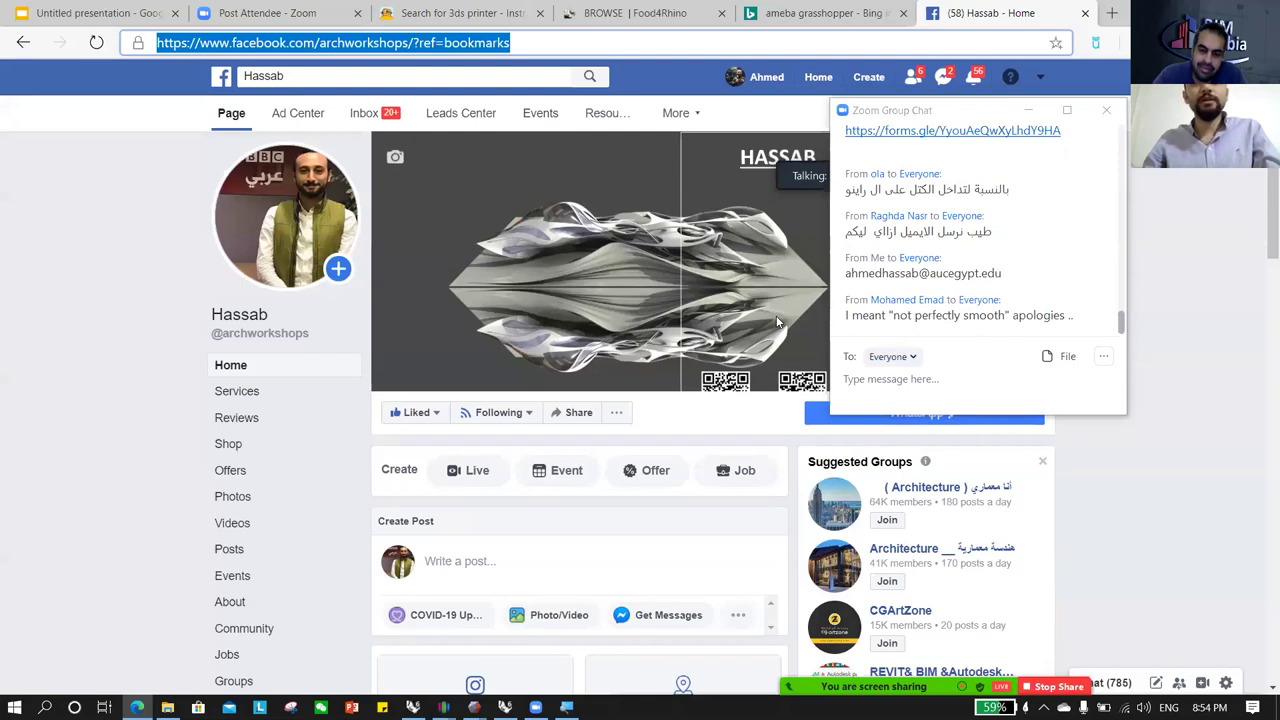
key("alt+Tab")
type("https://www.facebook.com/archworkshops/?ref=bookmarks")
key("Return")
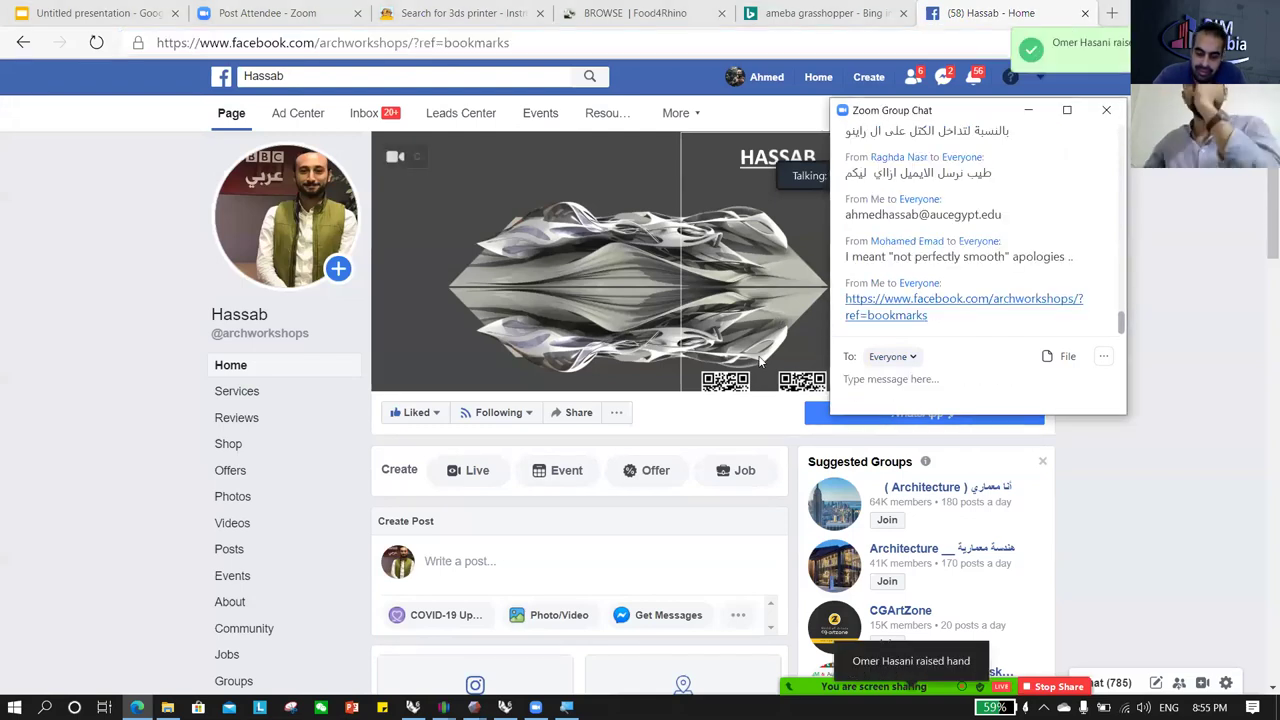
left_click(1104, 17)
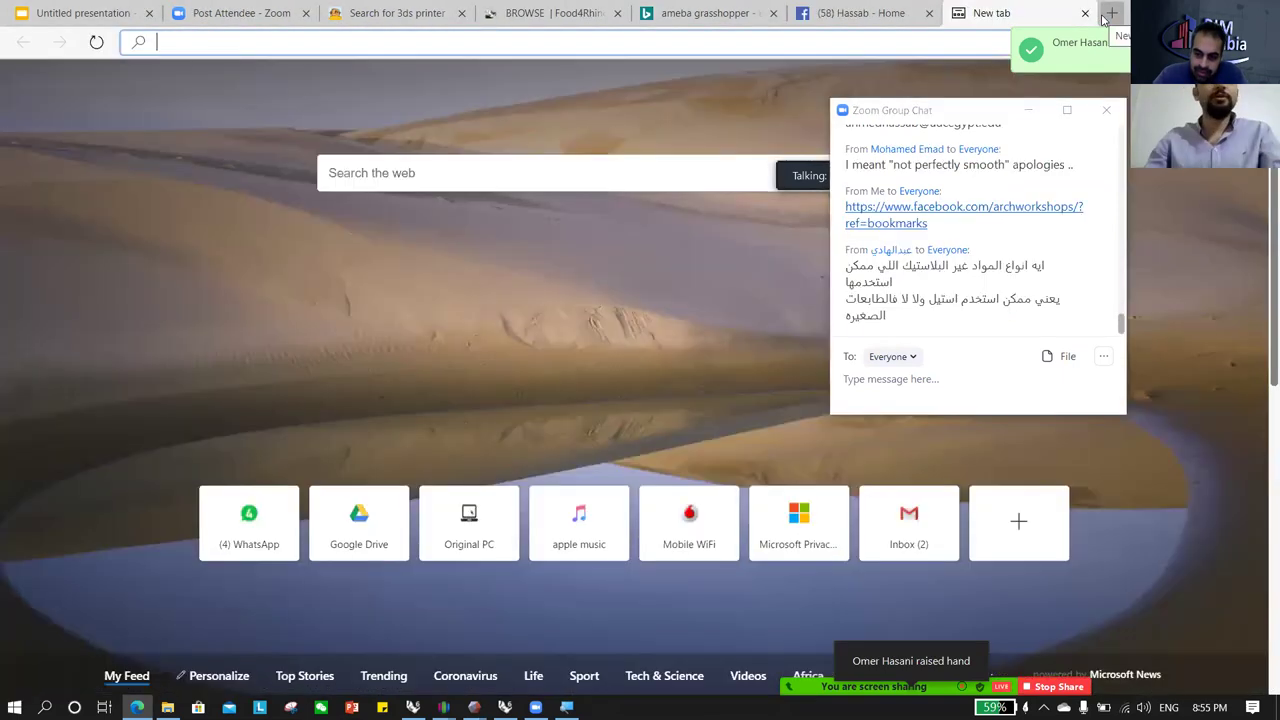
- Open the presenter's LinkedIn profile and send its link to everyone in the Zoom chat
type("linl")
key("BackSpace")
key("BackSpace")
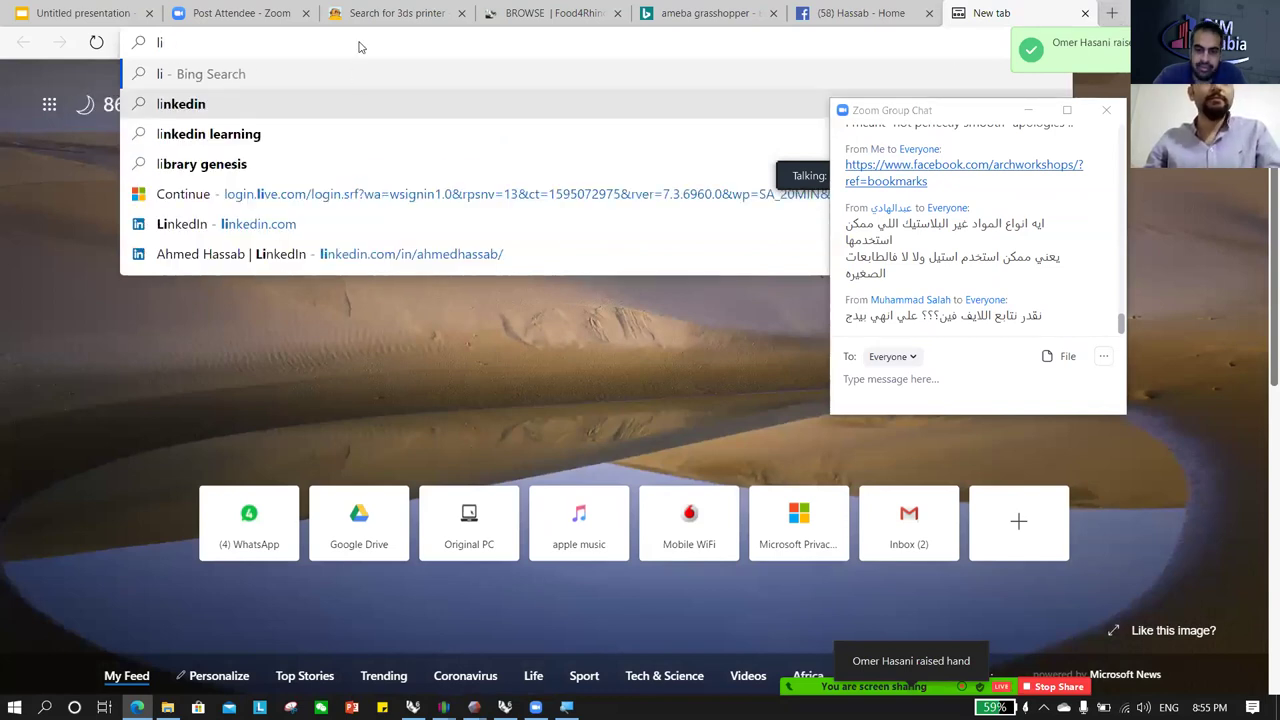
key("Down")
key("Down")
key("Down")
key("Return")
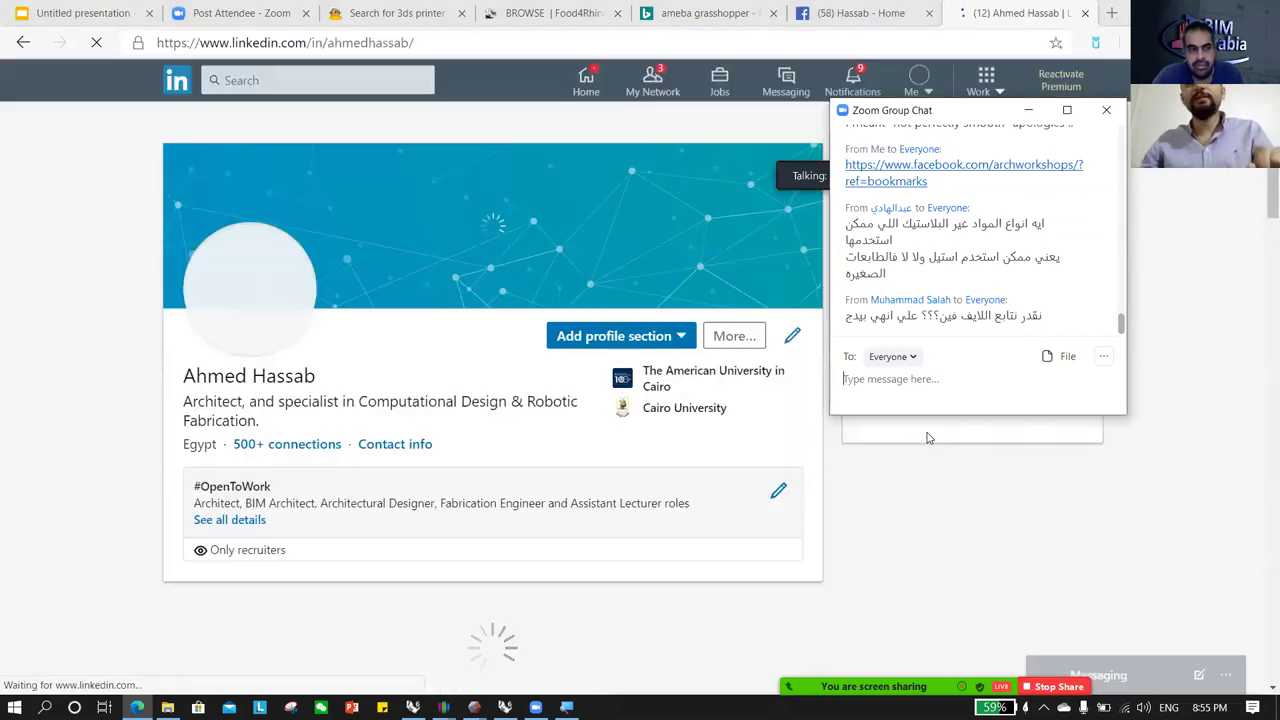
key("ctrl+v")
key("Return")
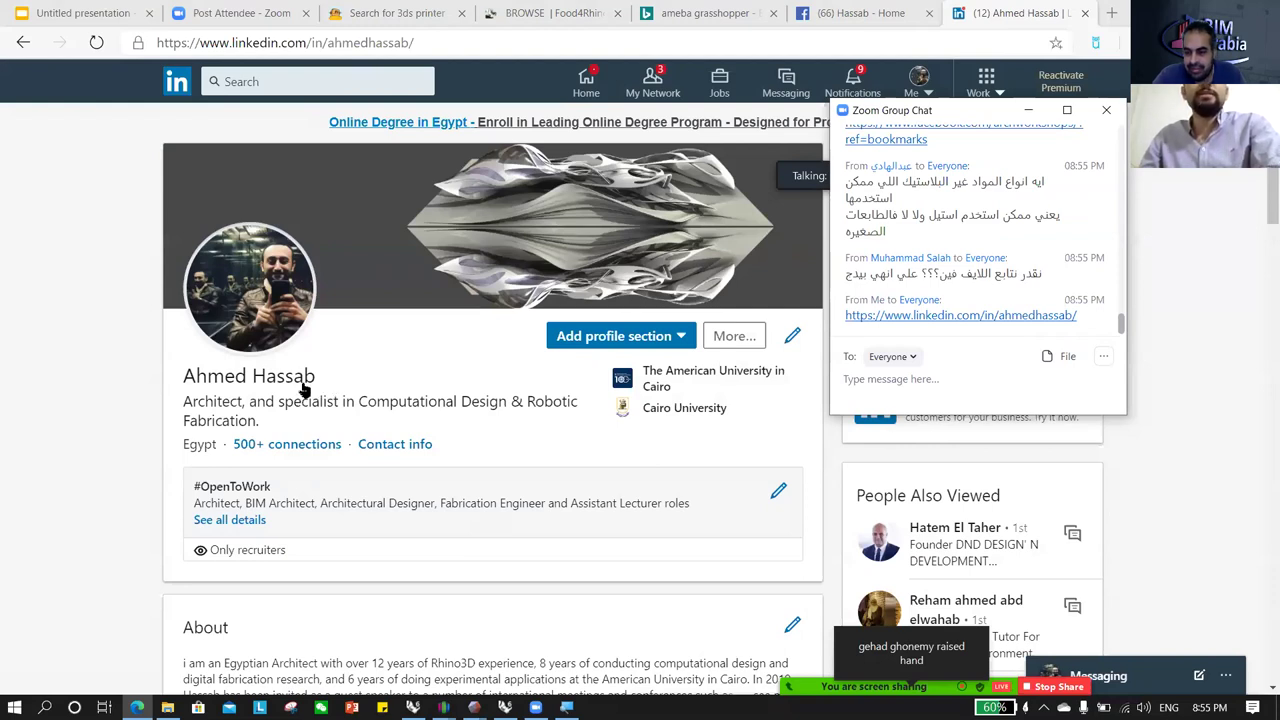
- Scroll through the LinkedIn profile's Experience section
scroll(305, 388, "down", 5)
scroll(306, 383, "down", 2)
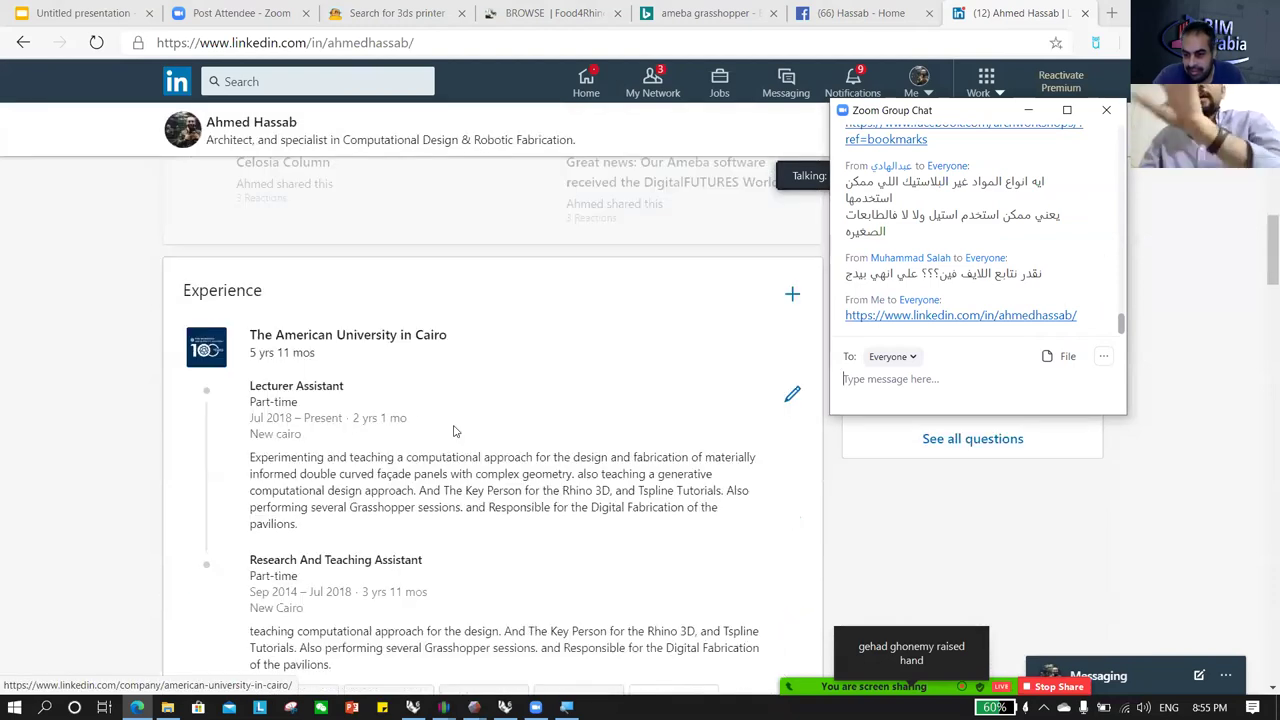
scroll(444, 409, "down", 3)
scroll(540, 366, "down", 2)
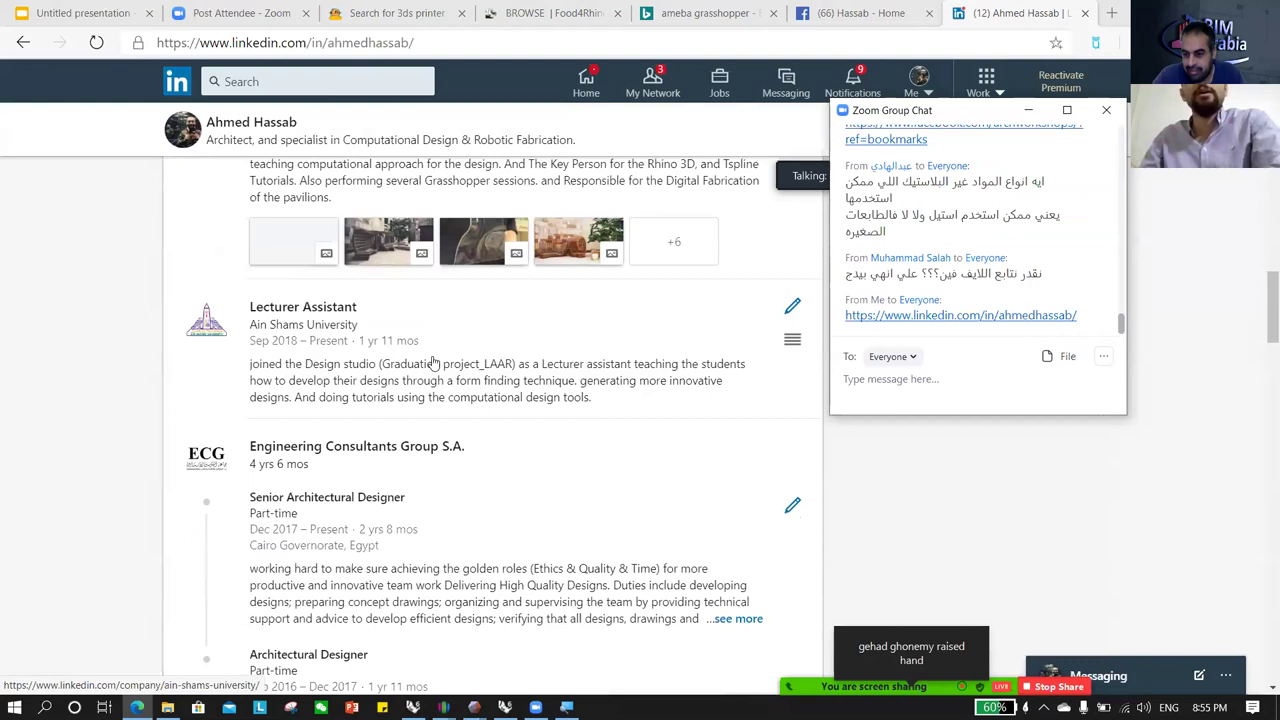
scroll(435, 366, "up", 2)
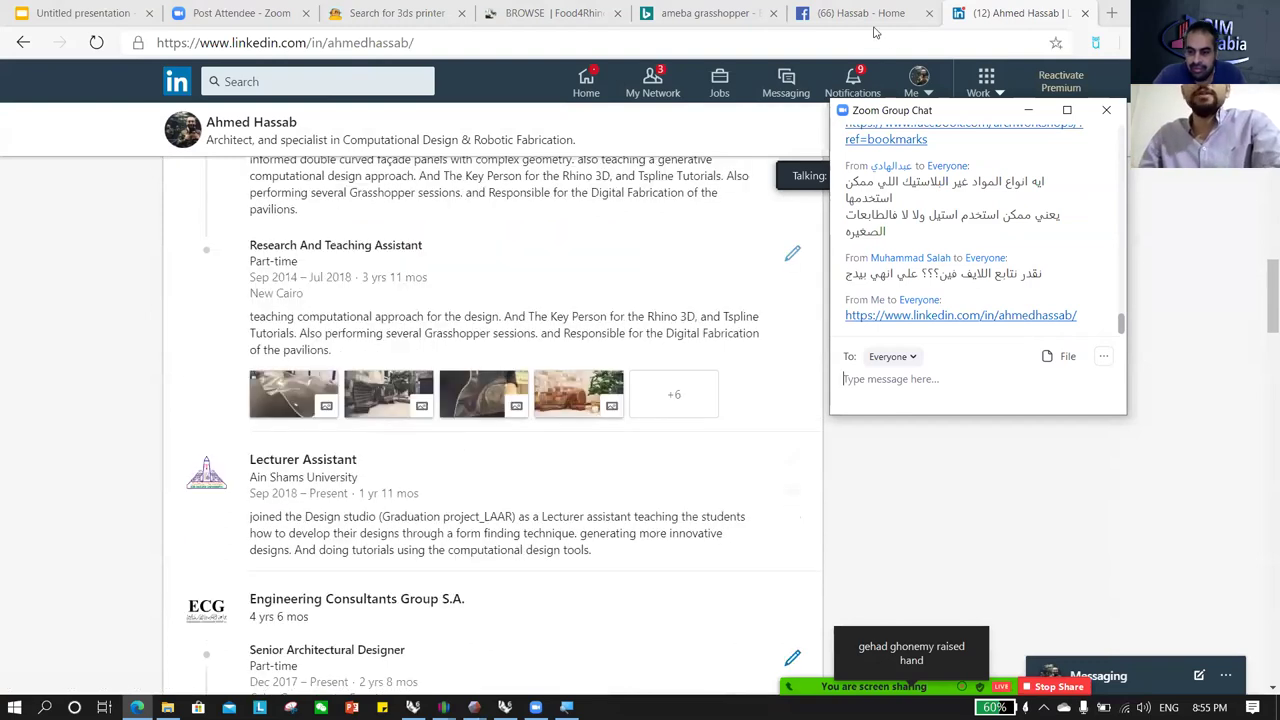
scroll(490, 420, "down", 5)
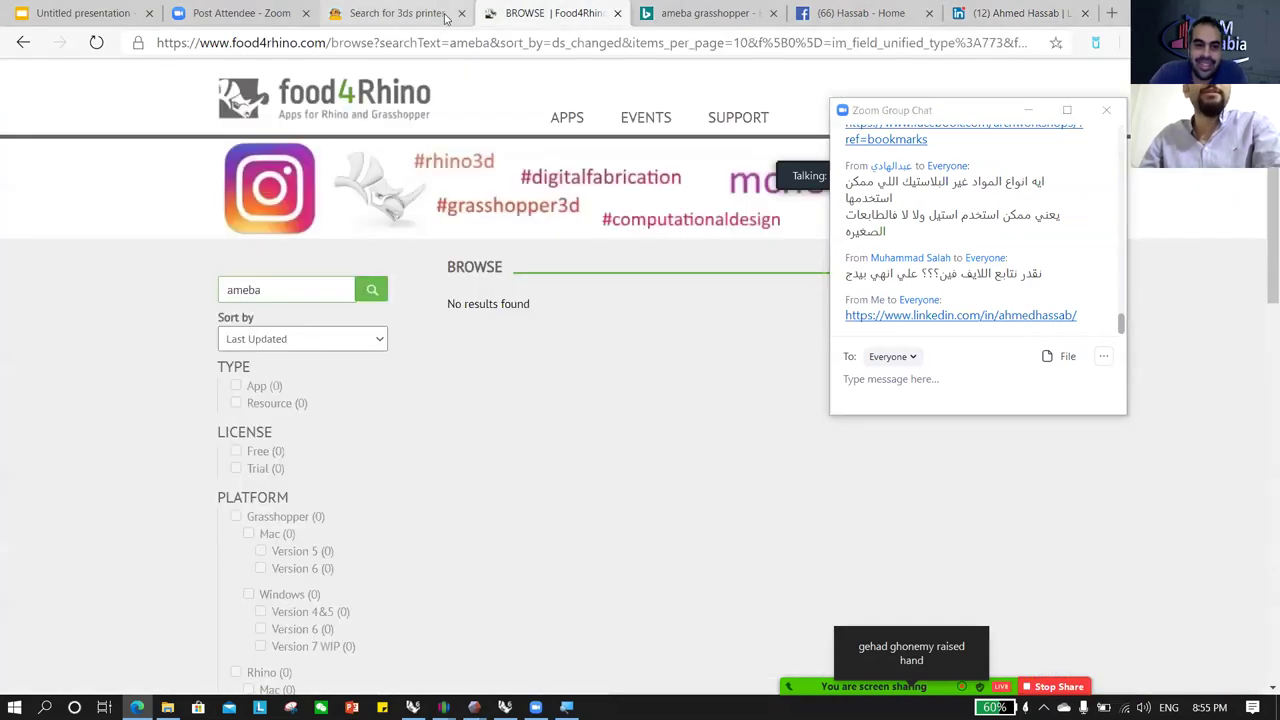
- Glance over the Food4Rhino and Instructables tabs, then return to Simplify3D's FFF Settings
left_click(540, 13)
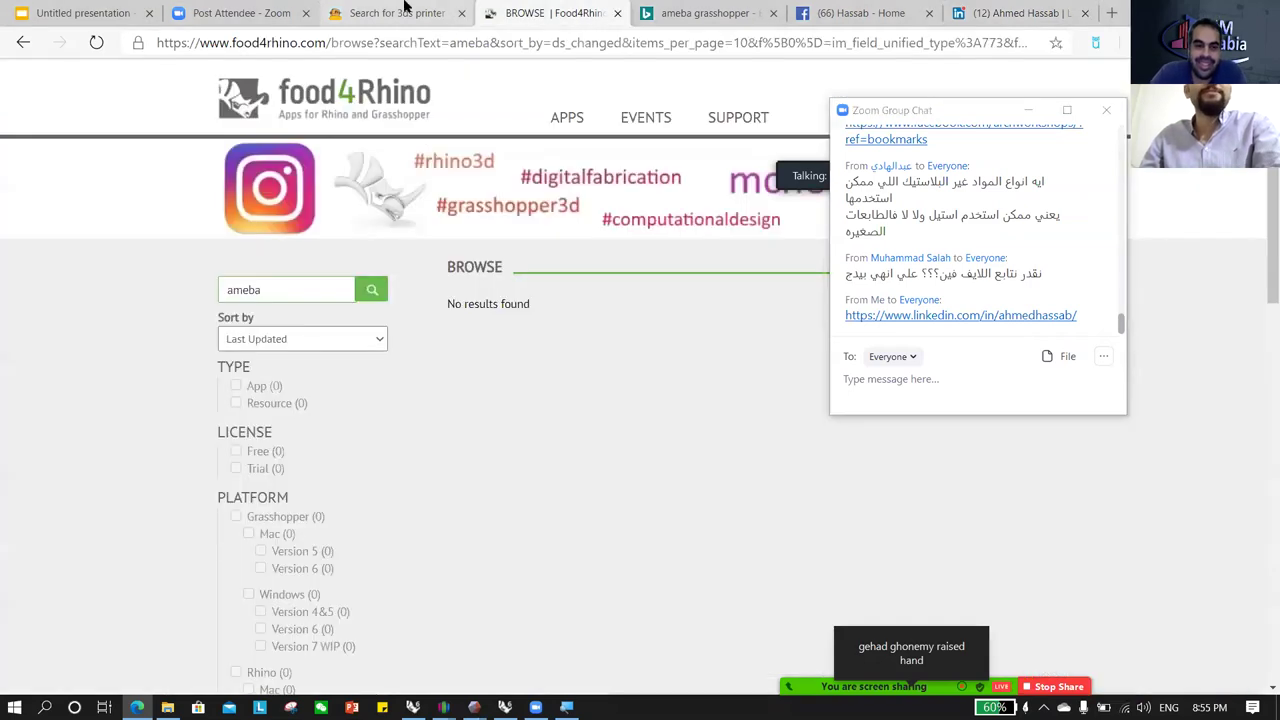
left_click(416, 14)
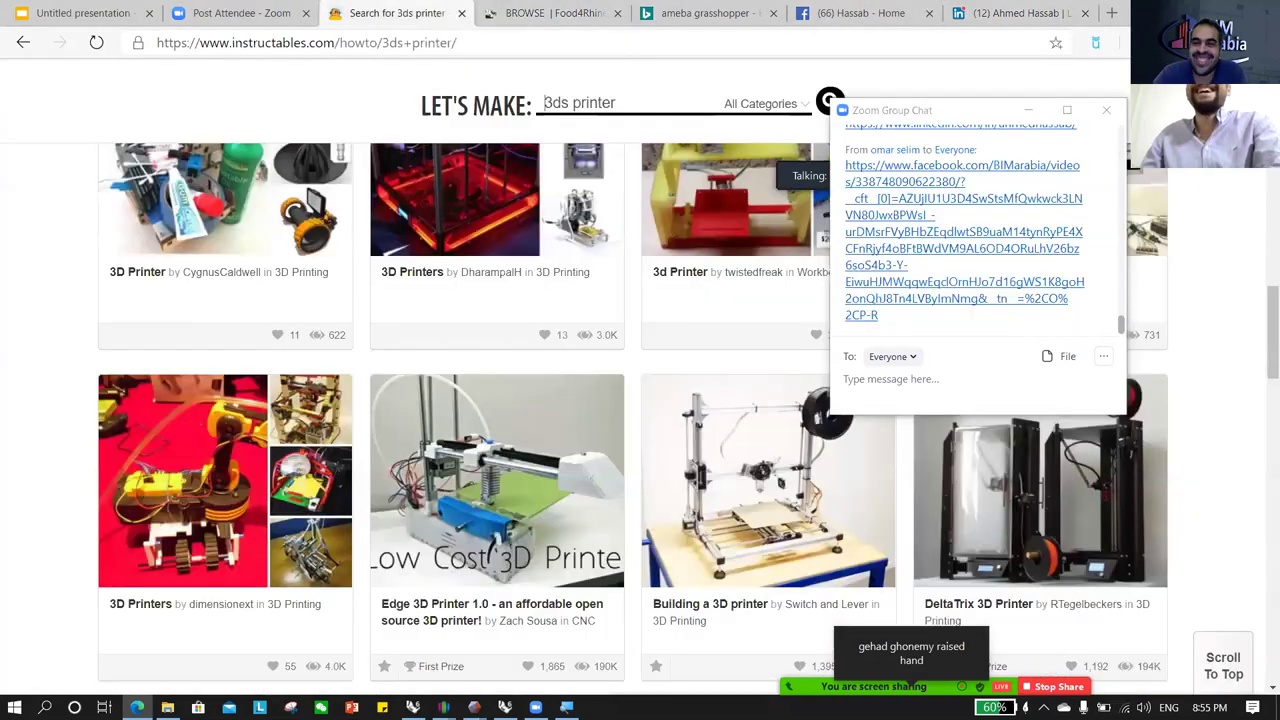
scroll(818, 113, "up", 1)
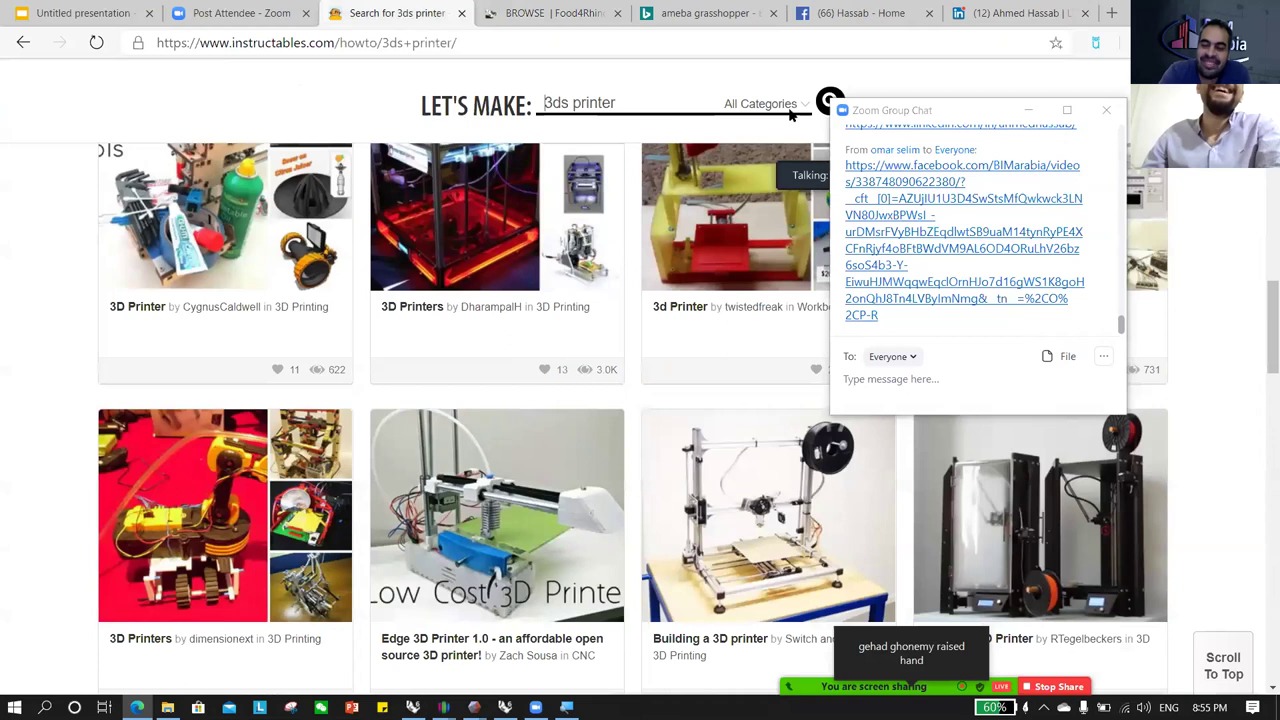
key("alt+Tab")
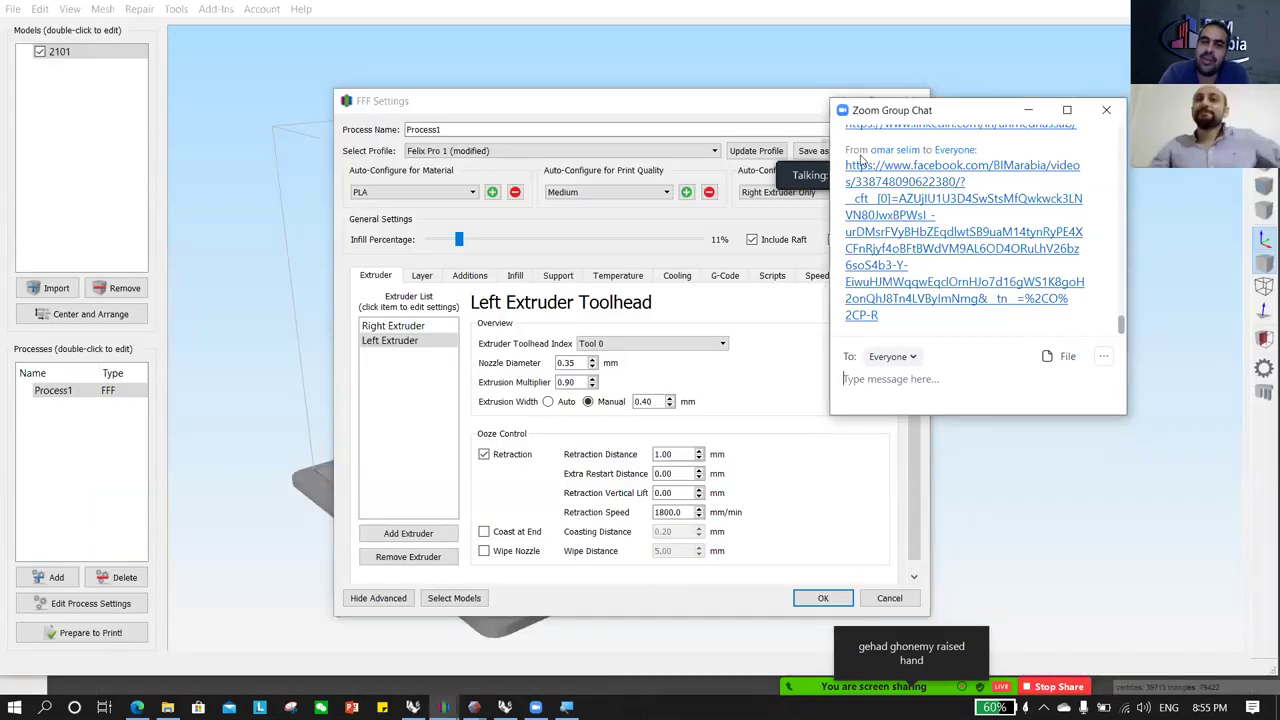
- Close FFF Settings, orbit to see the 2101 wave model upright, and clear the Zoom chat
key("Return")
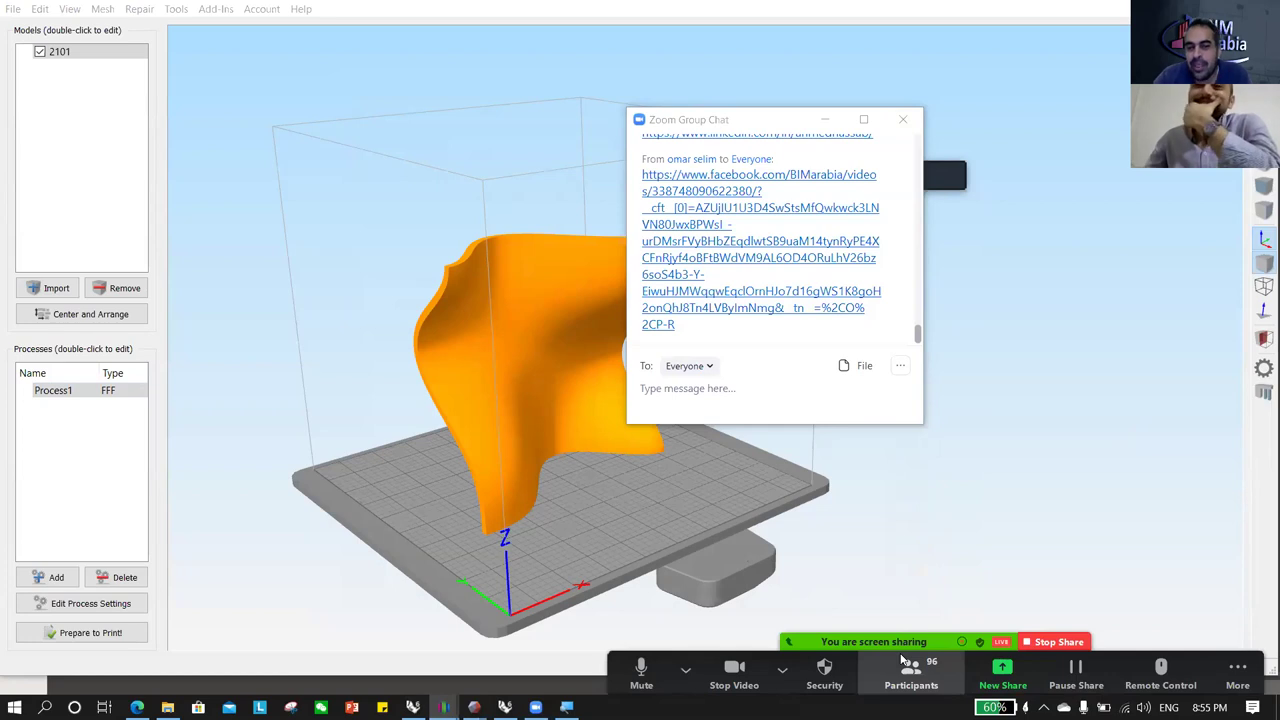
left_click_drag(552, 480, 602, 415)
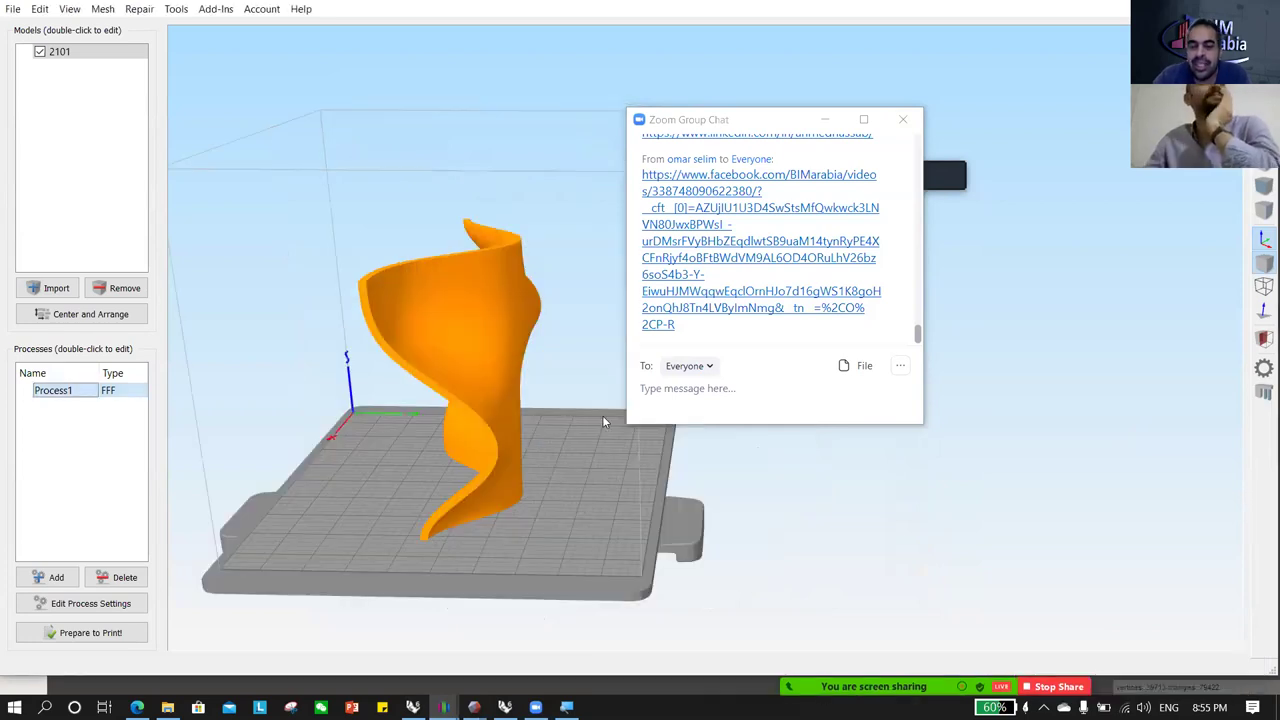
left_click(898, 106)
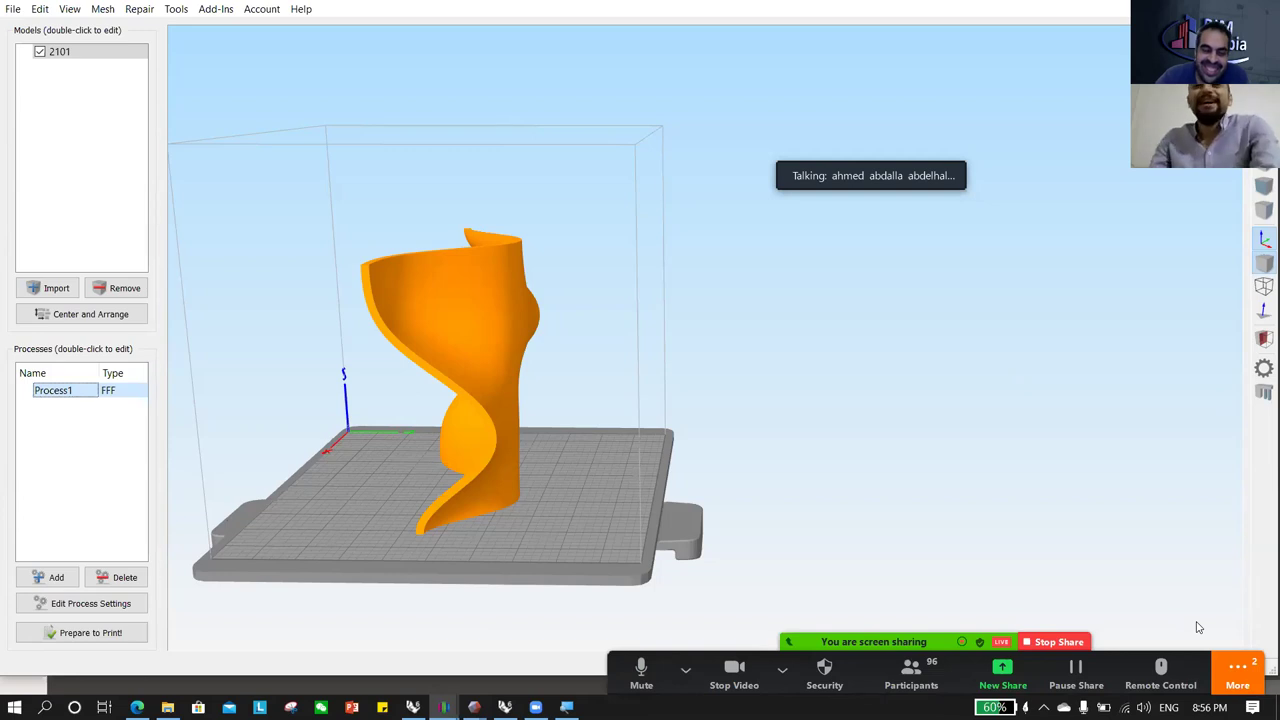
key("alt+h")
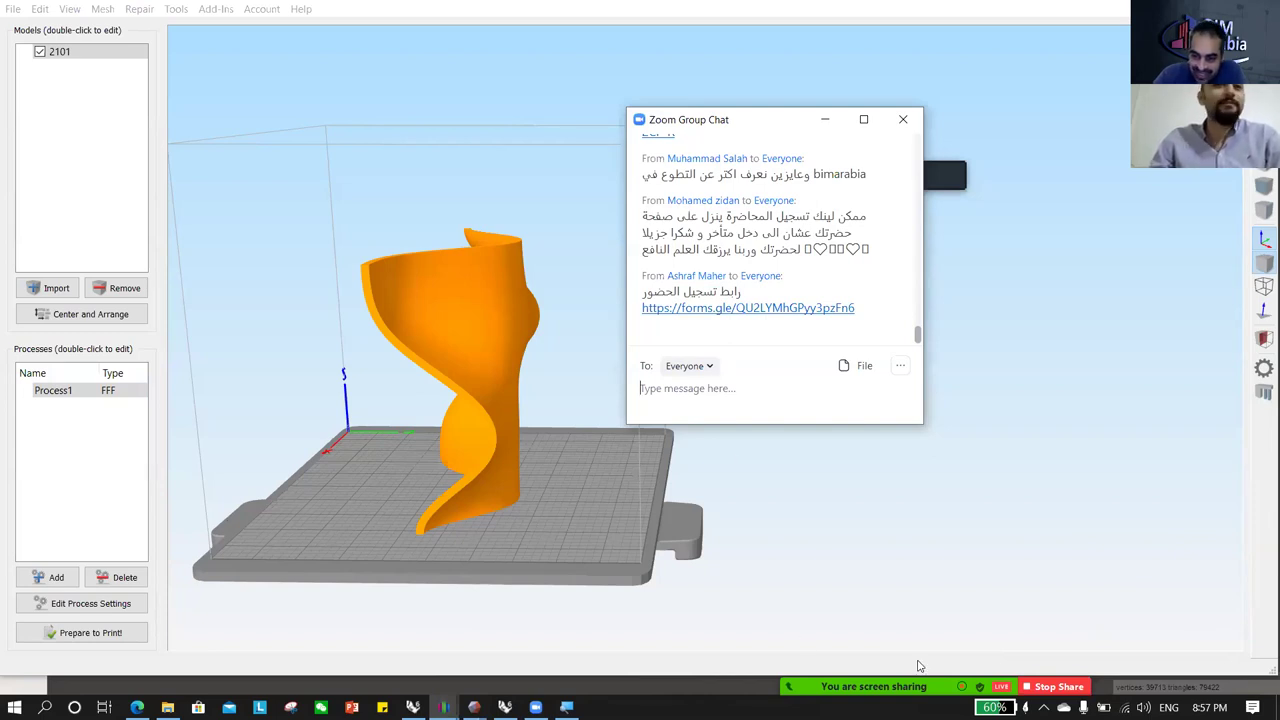
key("alt+u")
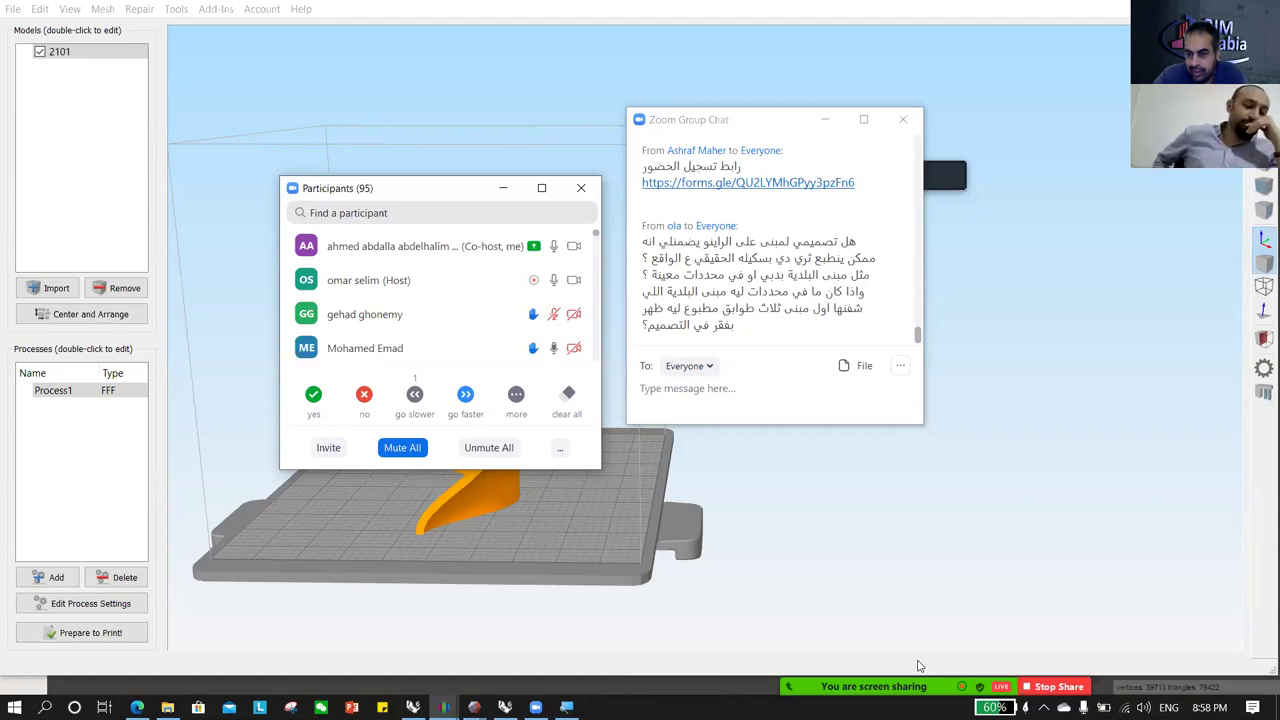
left_click(683, 104)
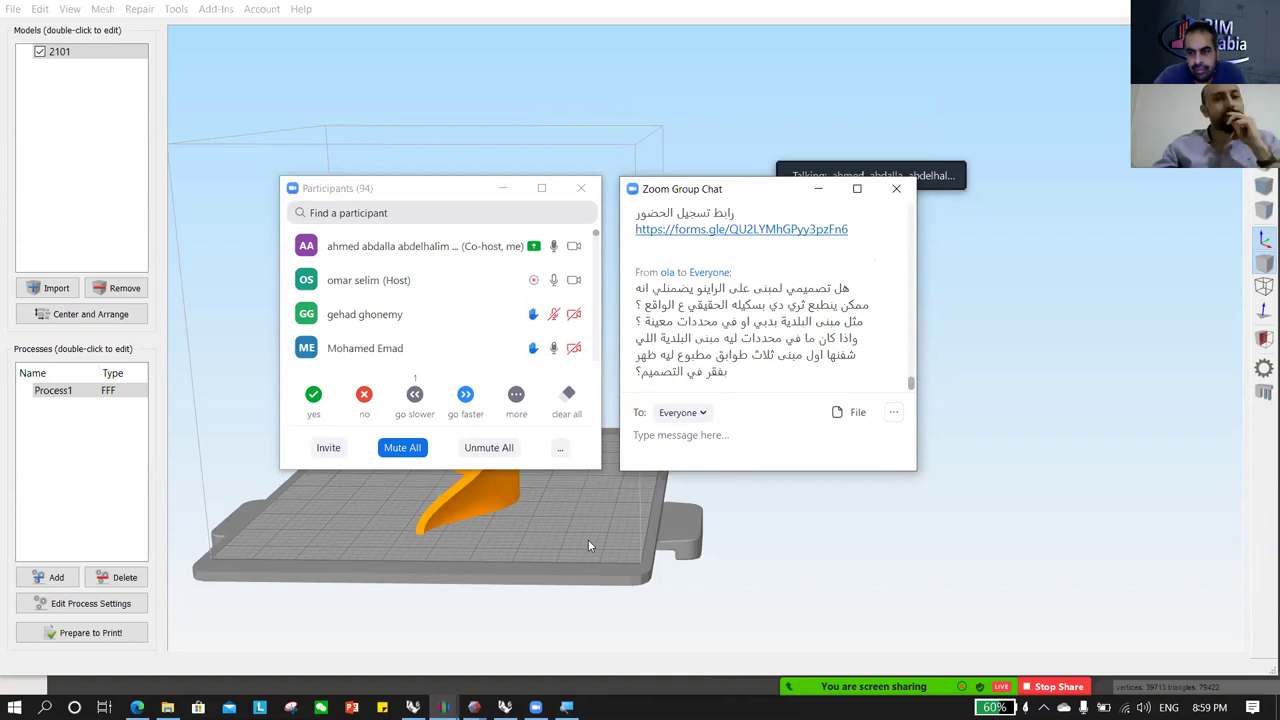
- Switch back to Rhino and orbit around the wave polysurfaces
left_click(551, 595)
key("alt+Tab")
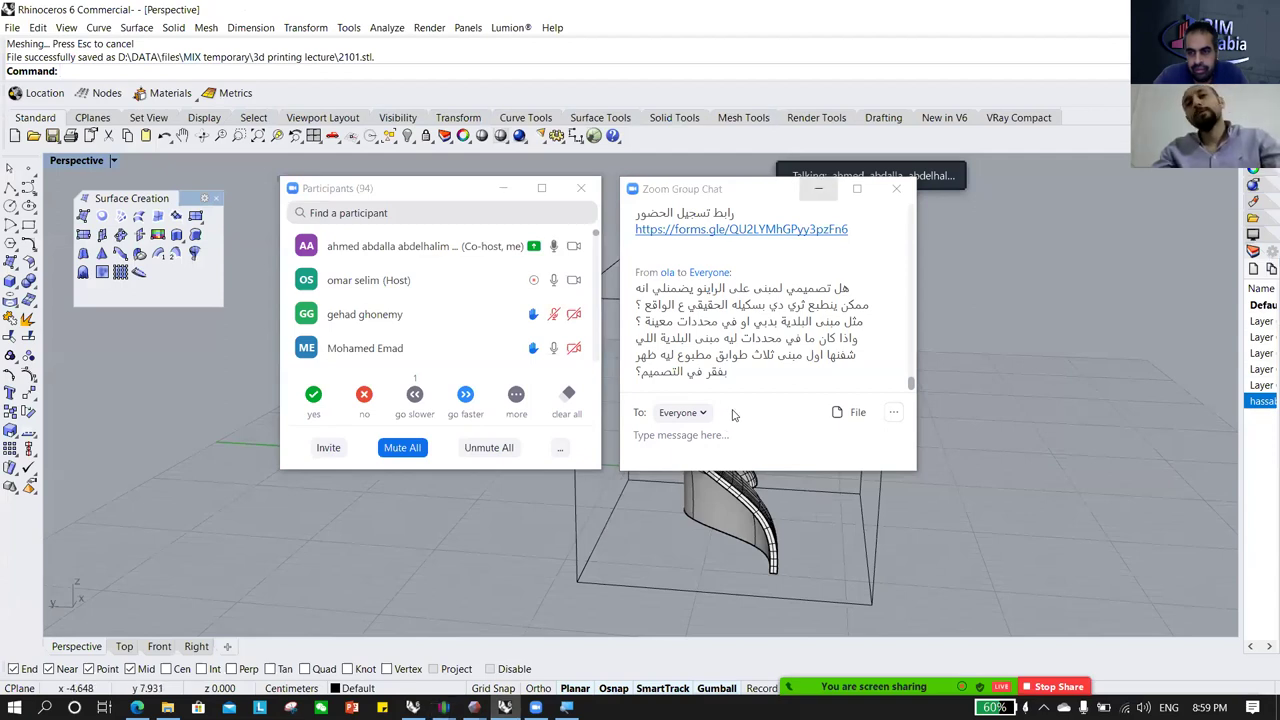
left_click(890, 428)
left_click(905, 430)
mouse_move(855, 433)
right_mouse_down()
mouse_move(915, 470)
mouse_move(858, 490)
mouse_move(976, 467)
right_mouse_up()
mouse_move(883, 480)
left_mouse_down()
mouse_move(895, 503)
mouse_move(883, 367)
left_mouse_up()
- Select both wave polysurfaces and Boolean Union them into one solid
left_click(871, 367)
left_click(867, 367, "shift")
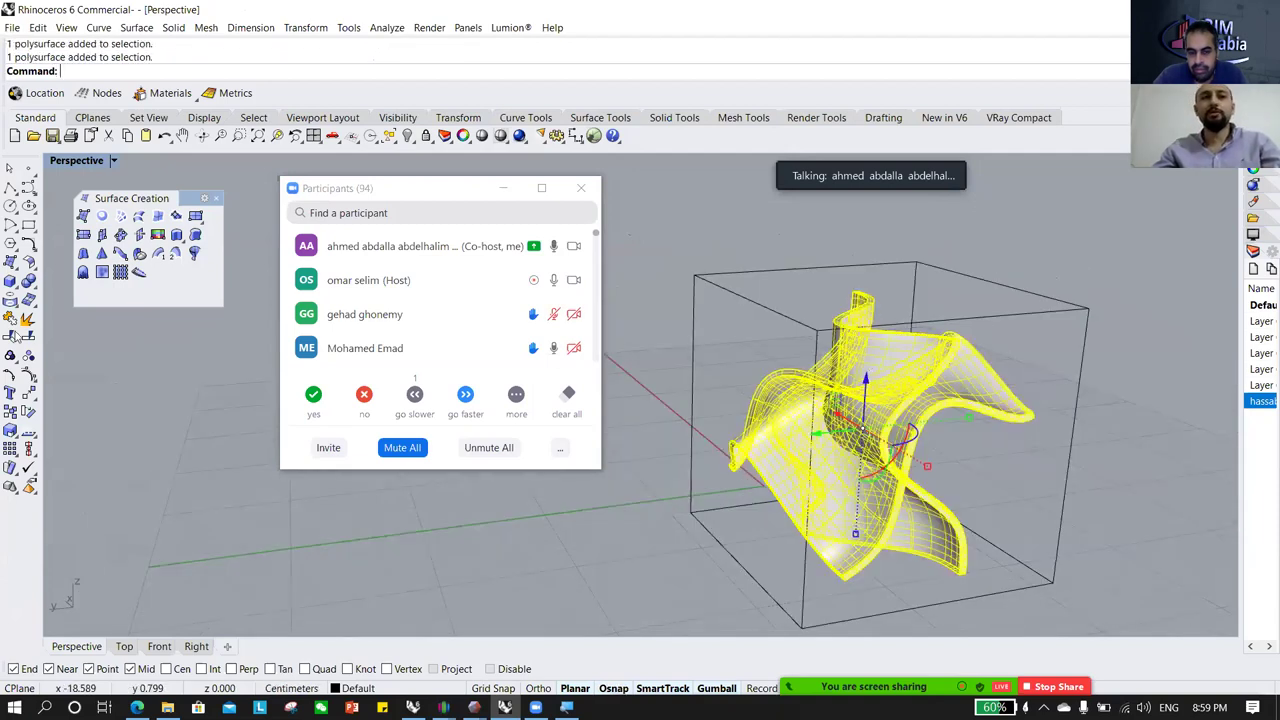
left_click(38, 288)
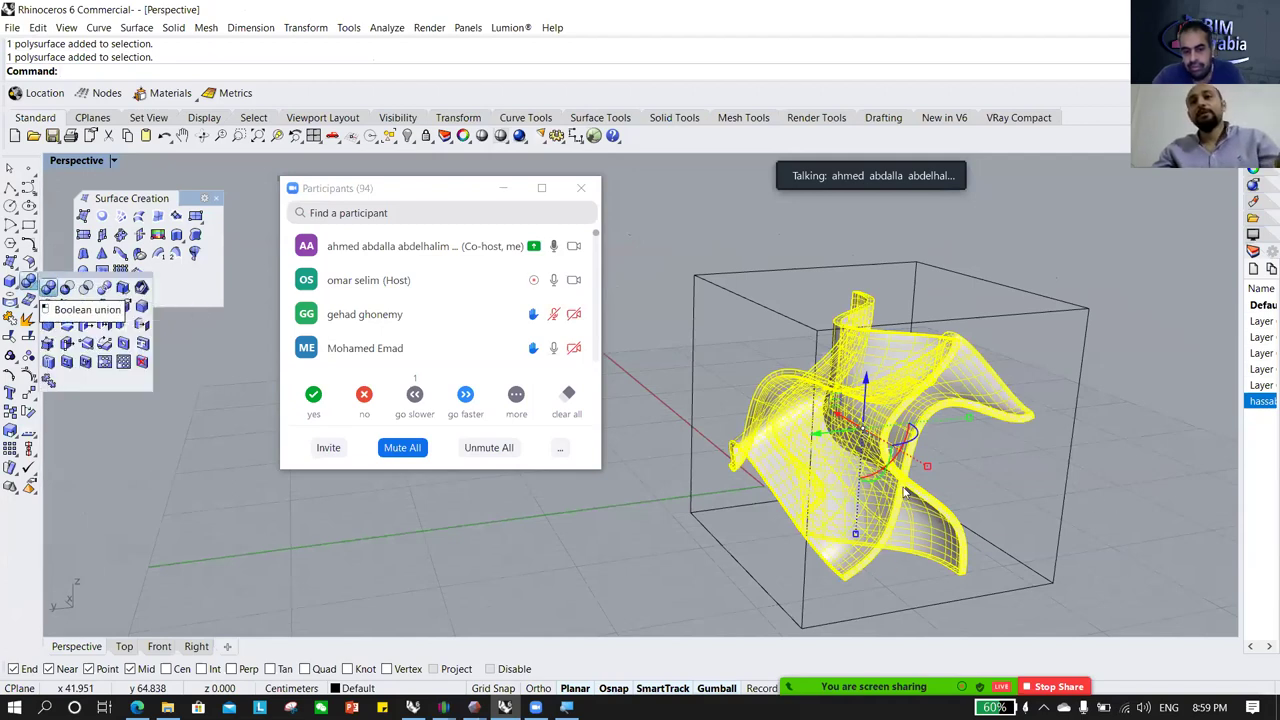
left_click(47, 288)
right_click_drag(714, 464, 819, 509)
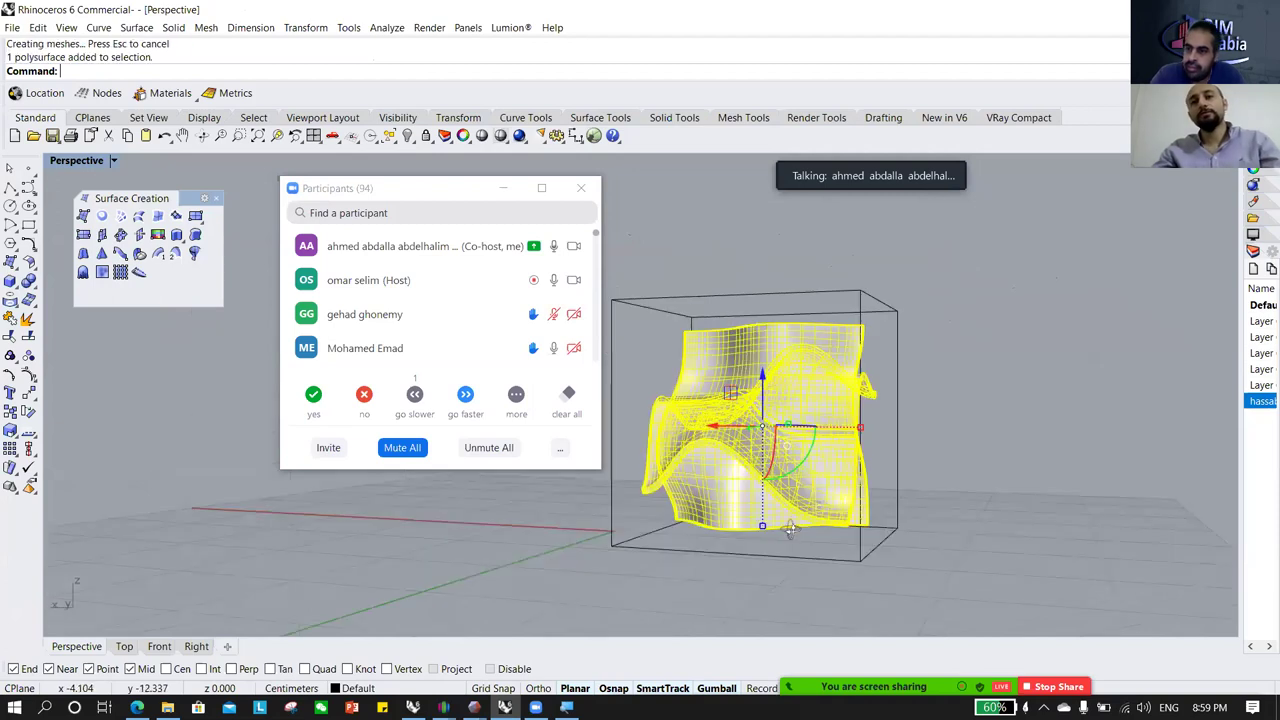
key("Escape")
- Orbit the merged wave solid to view it from above and a low side angle
scroll(824, 505, "up", 3)
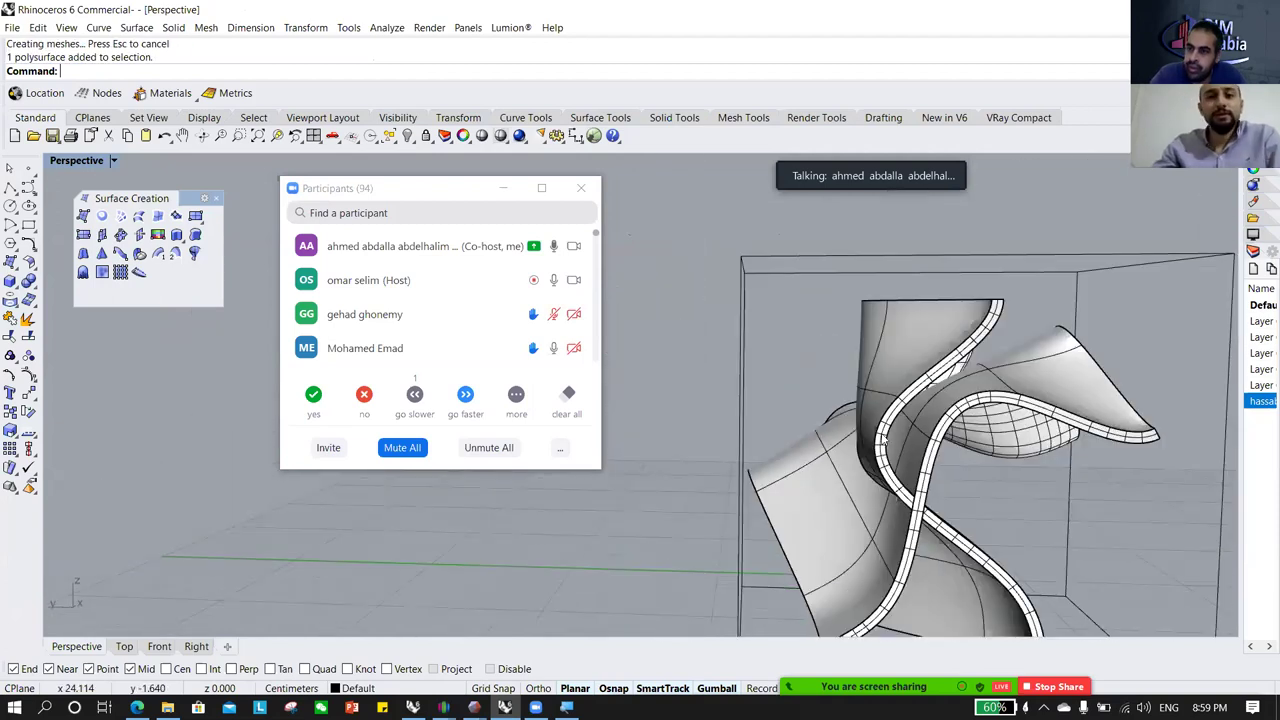
scroll(829, 505, "down", 2)
mouse_move(789, 482)
right_mouse_down()
mouse_move(858, 430)
mouse_move(856, 406)
right_mouse_up()
mouse_move(1017, 373)
right_mouse_down()
mouse_move(1005, 400)
mouse_move(883, 431)
right_mouse_up()
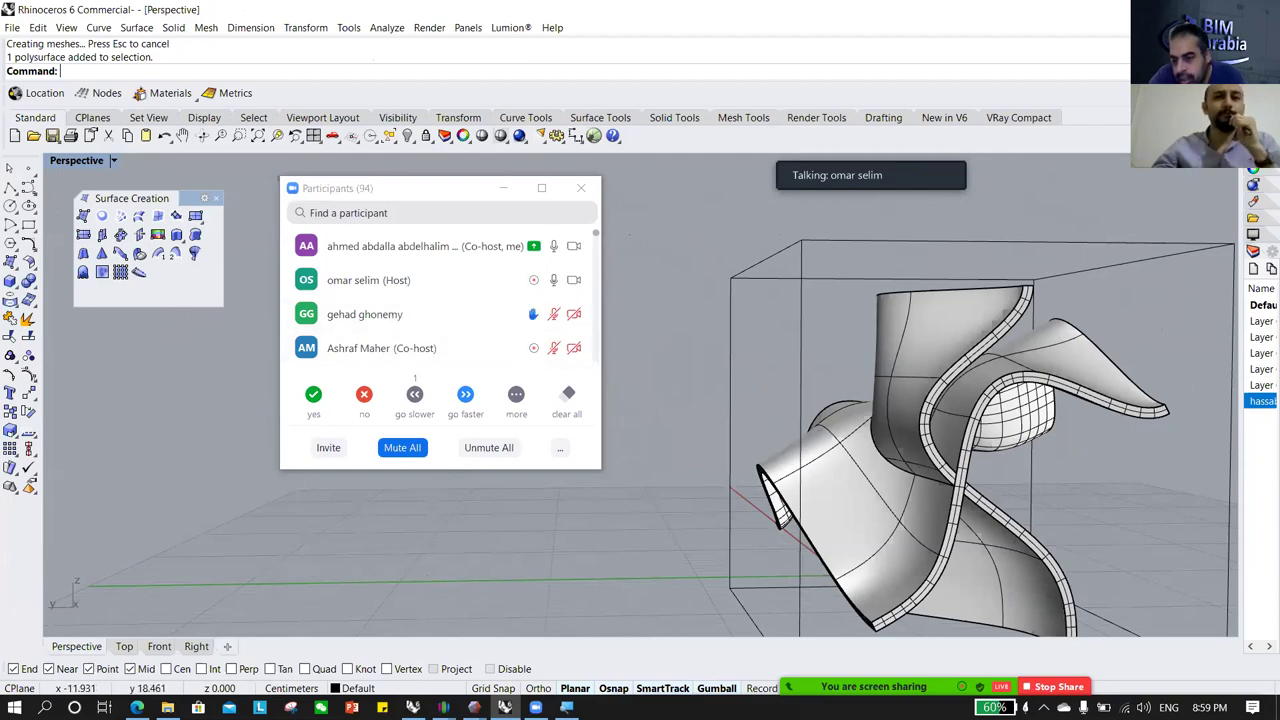
- Open the Zoom meeting chat, then switch to Meshmixer showing the 2101.stl model
left_click(1238, 672)
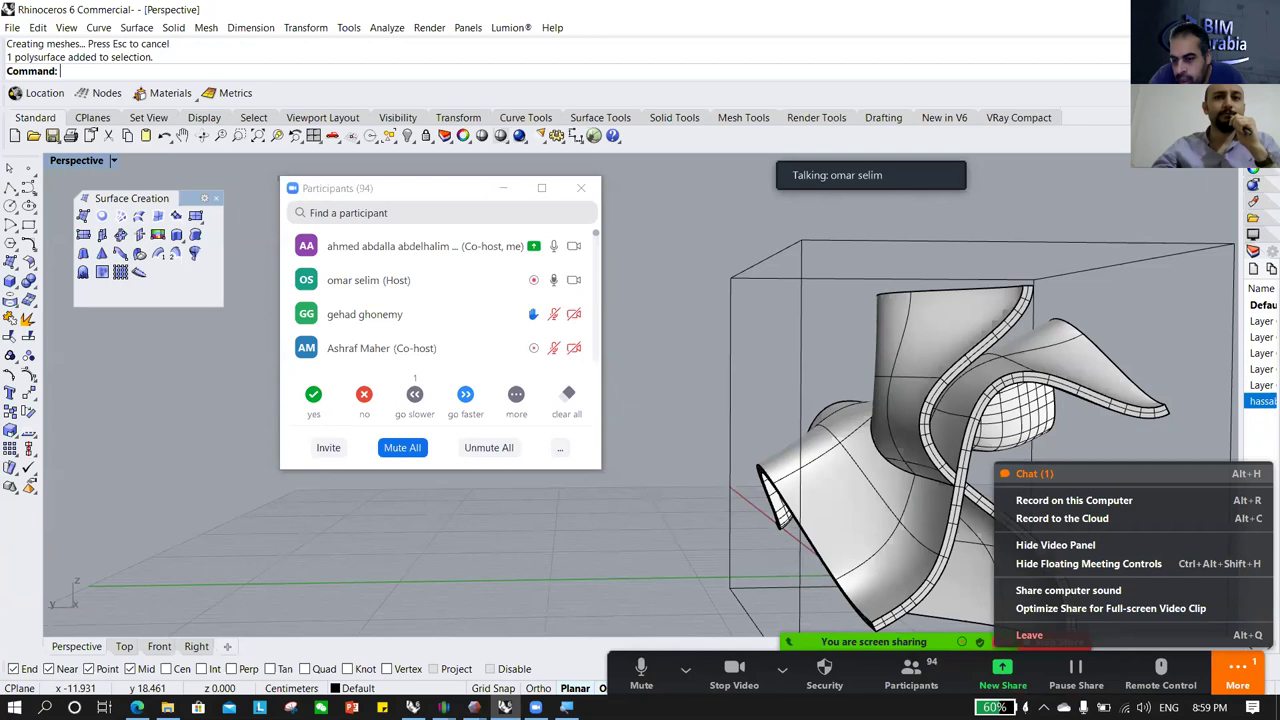
left_click(1034, 473)
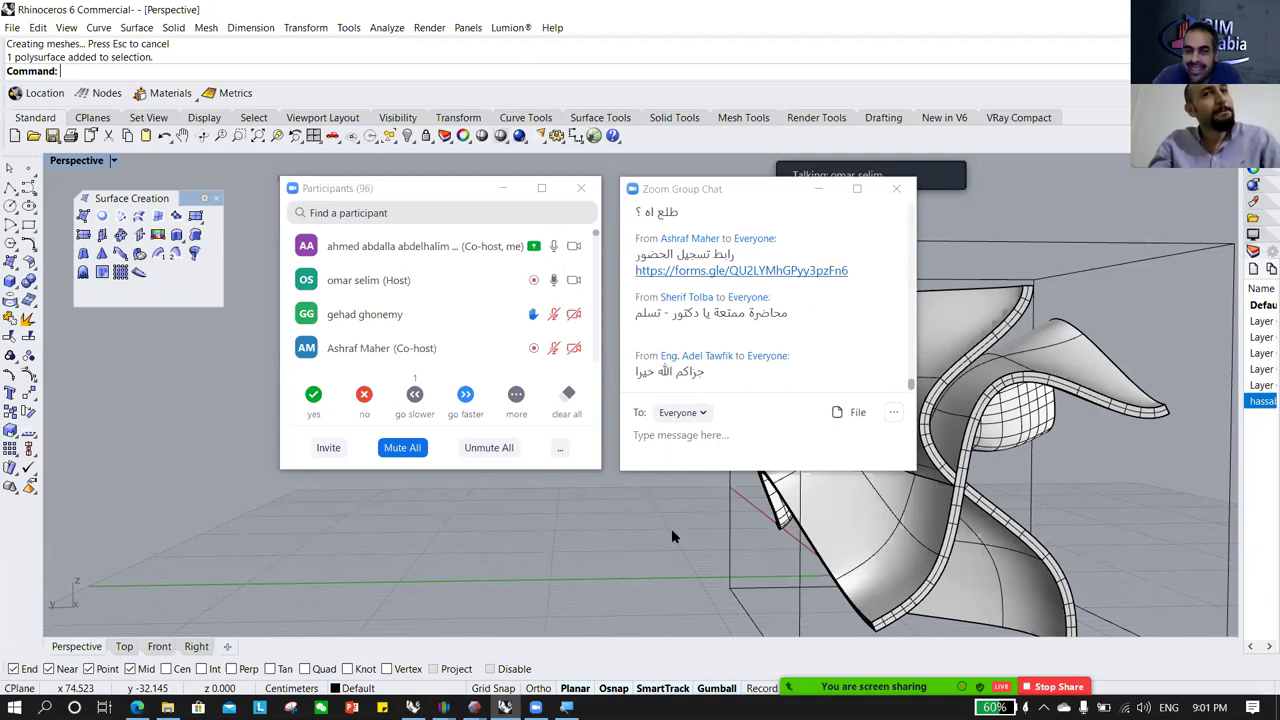
left_click(474, 707)
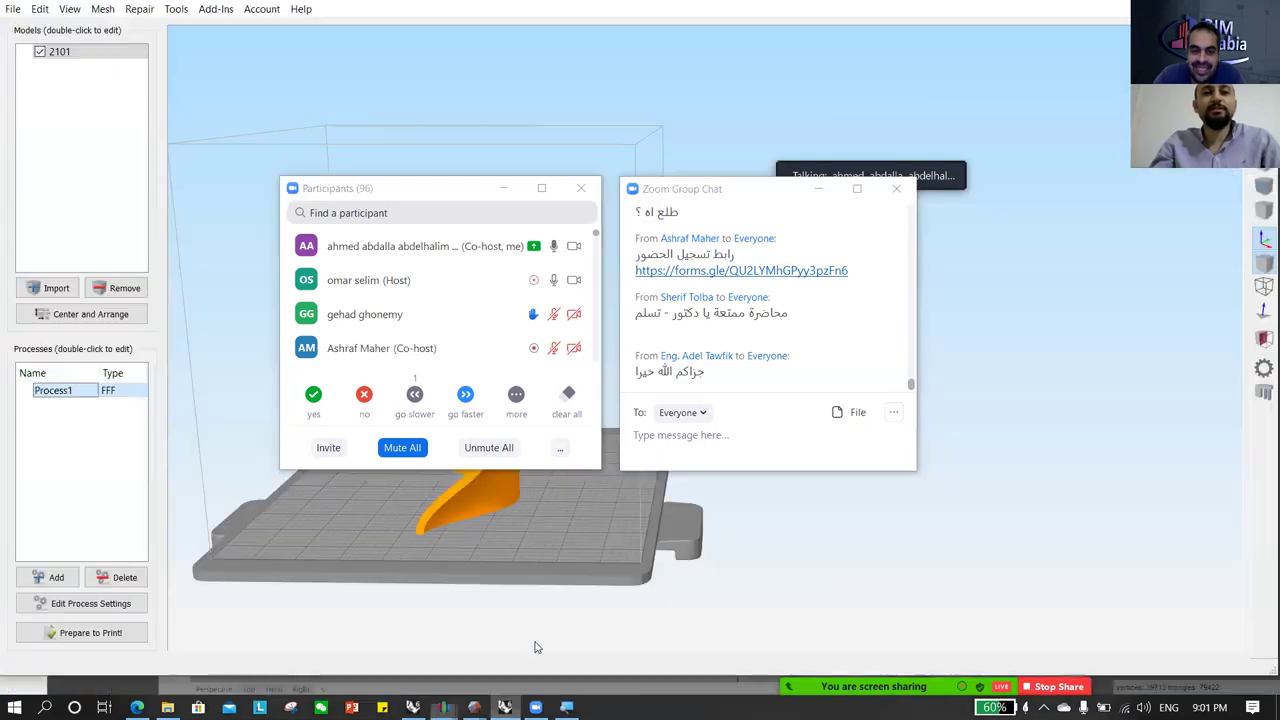
left_click(524, 603)
right_click_drag(524, 601, 866, 518)
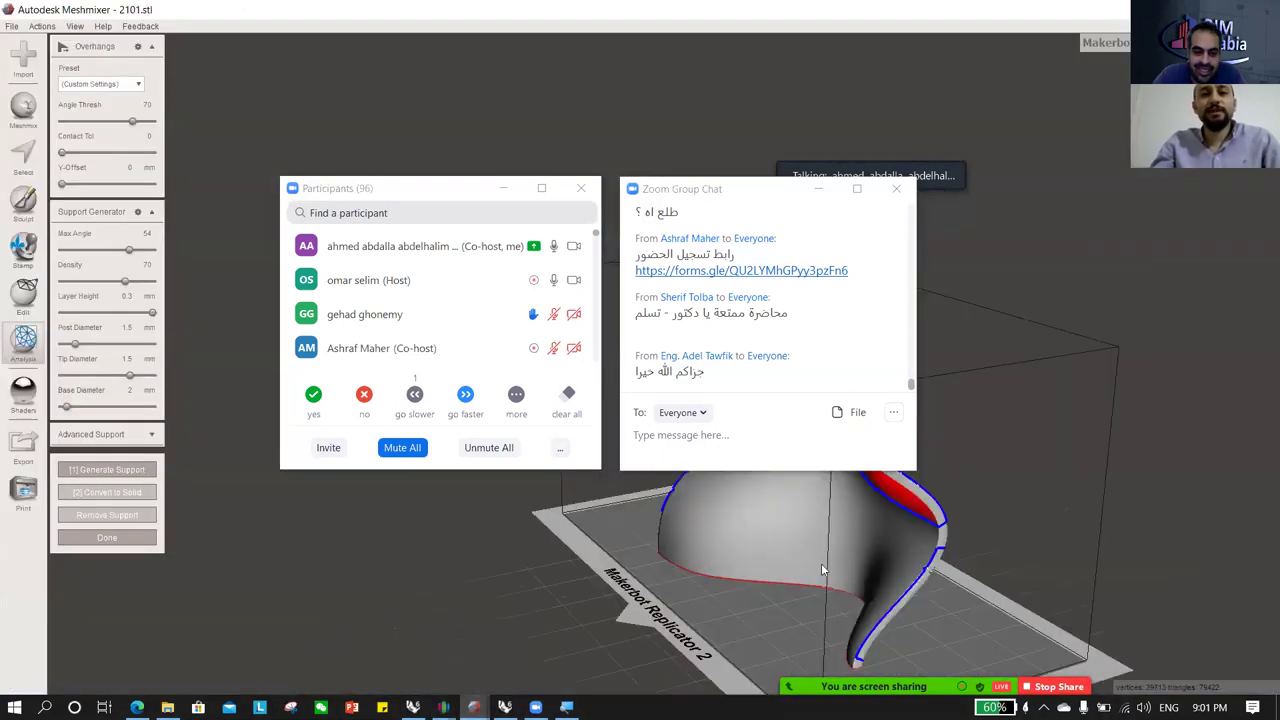
scroll(866, 519, "down", 5)
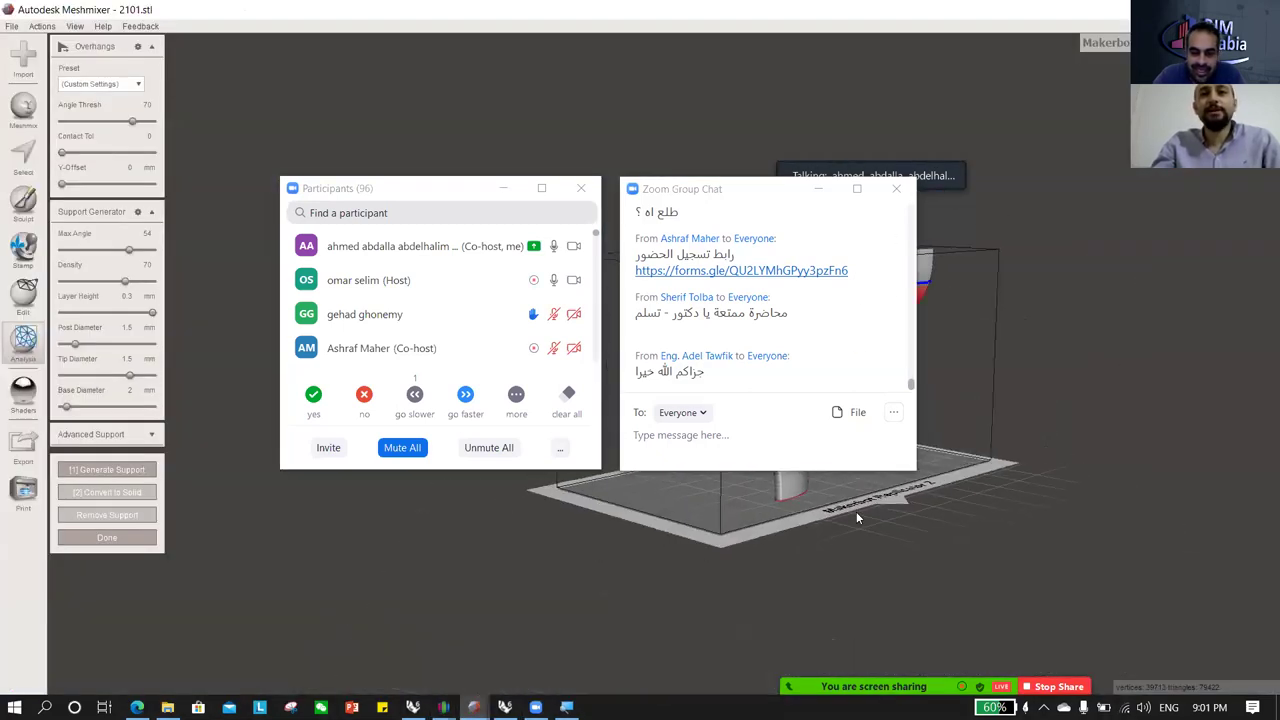
left_click_drag(739, 188, 1048, 189)
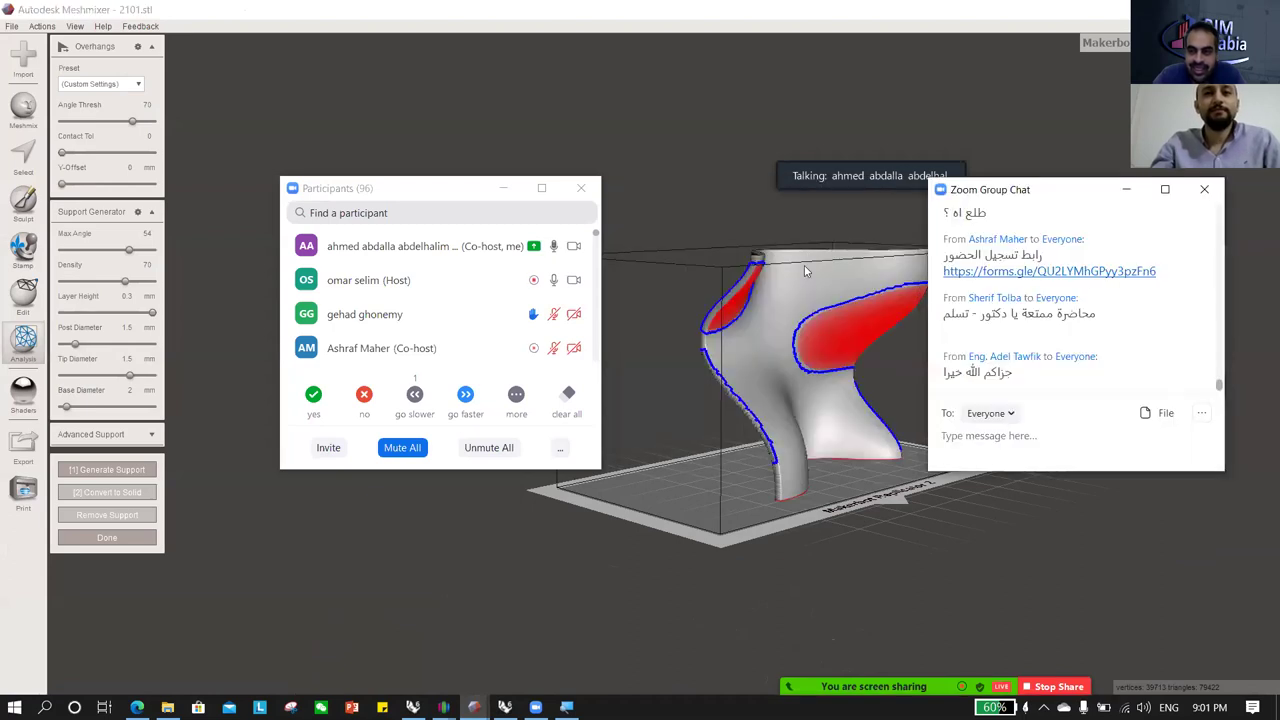
right_click_drag(757, 243, 757, 243)
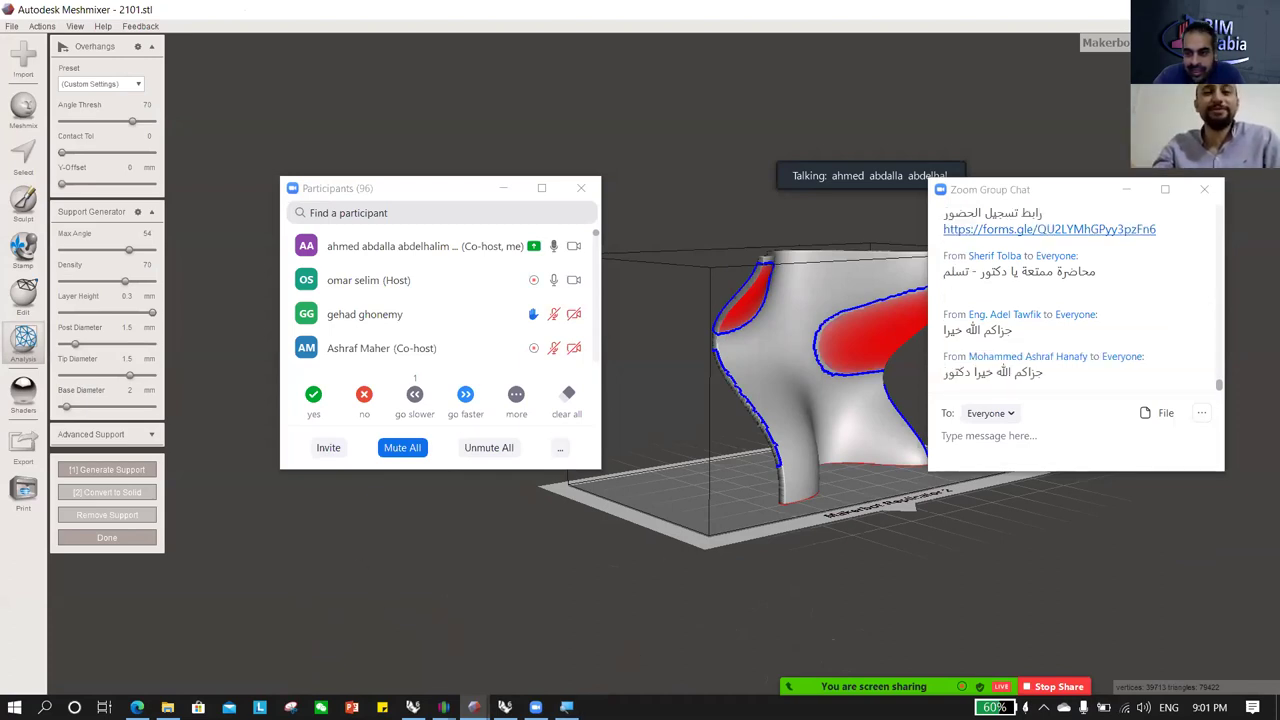
mouse_move(473, 707)
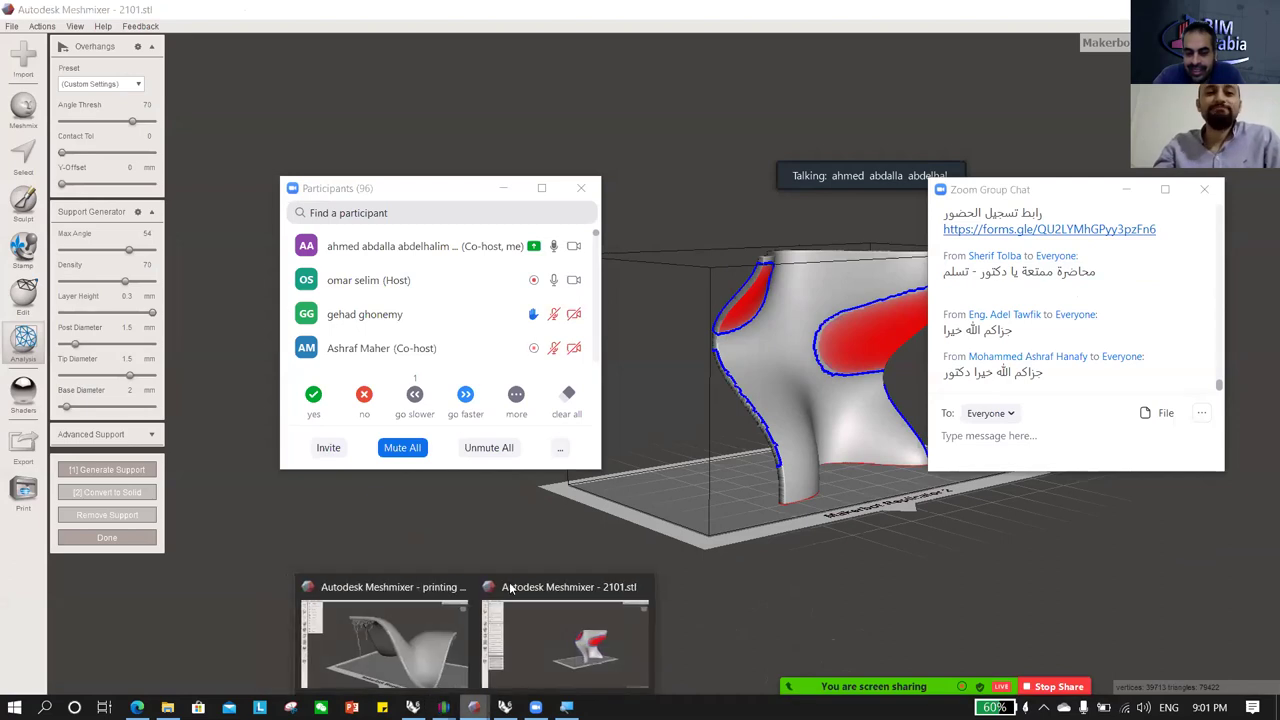
- Switch to printing 03.mix and orbit and zoom in on the branching tree supports
left_click(355, 685)
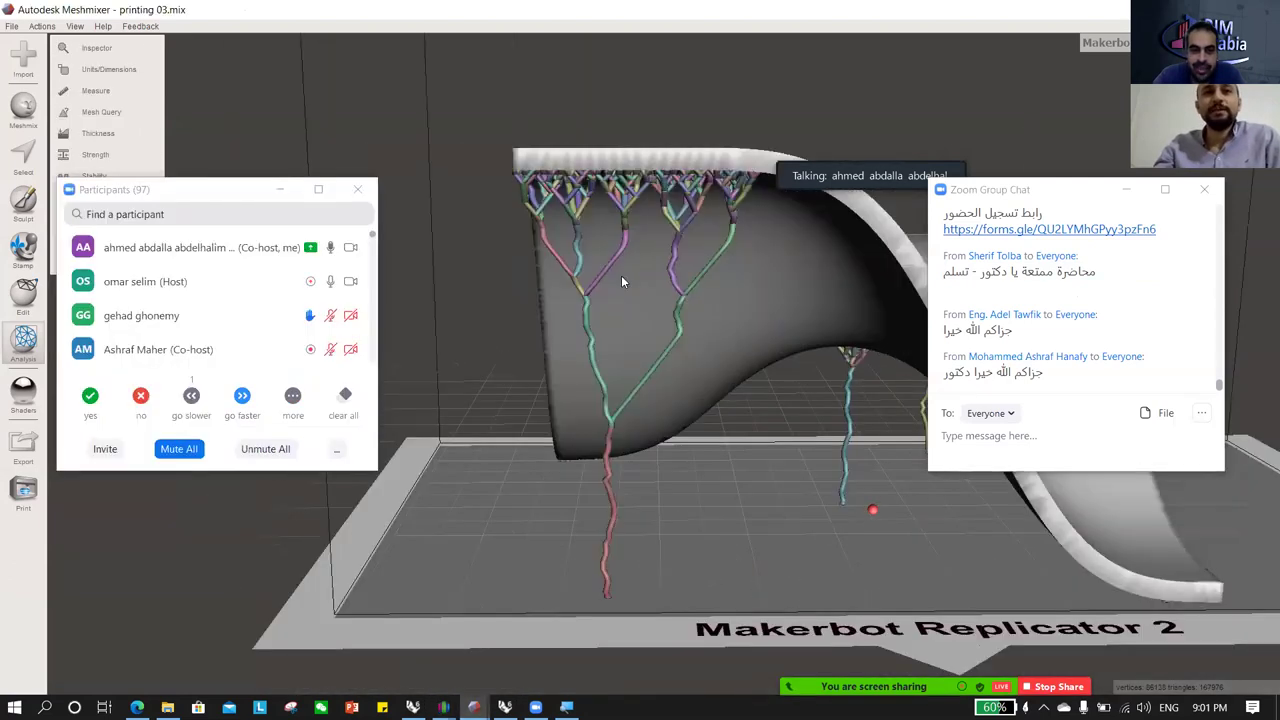
mouse_move(533, 256)
right_mouse_down()
mouse_move(624, 211)
mouse_move(505, 228)
right_mouse_up()
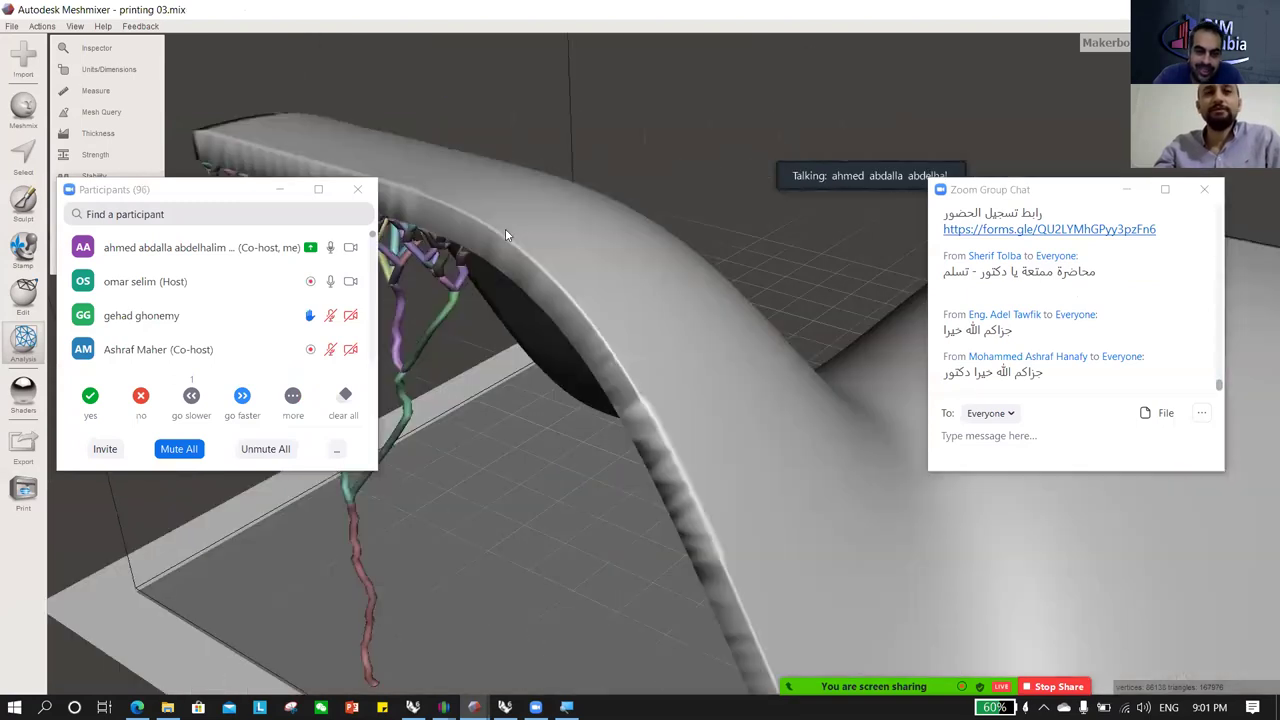
scroll(521, 270, "up", 2)
scroll(538, 254, "down", 2)
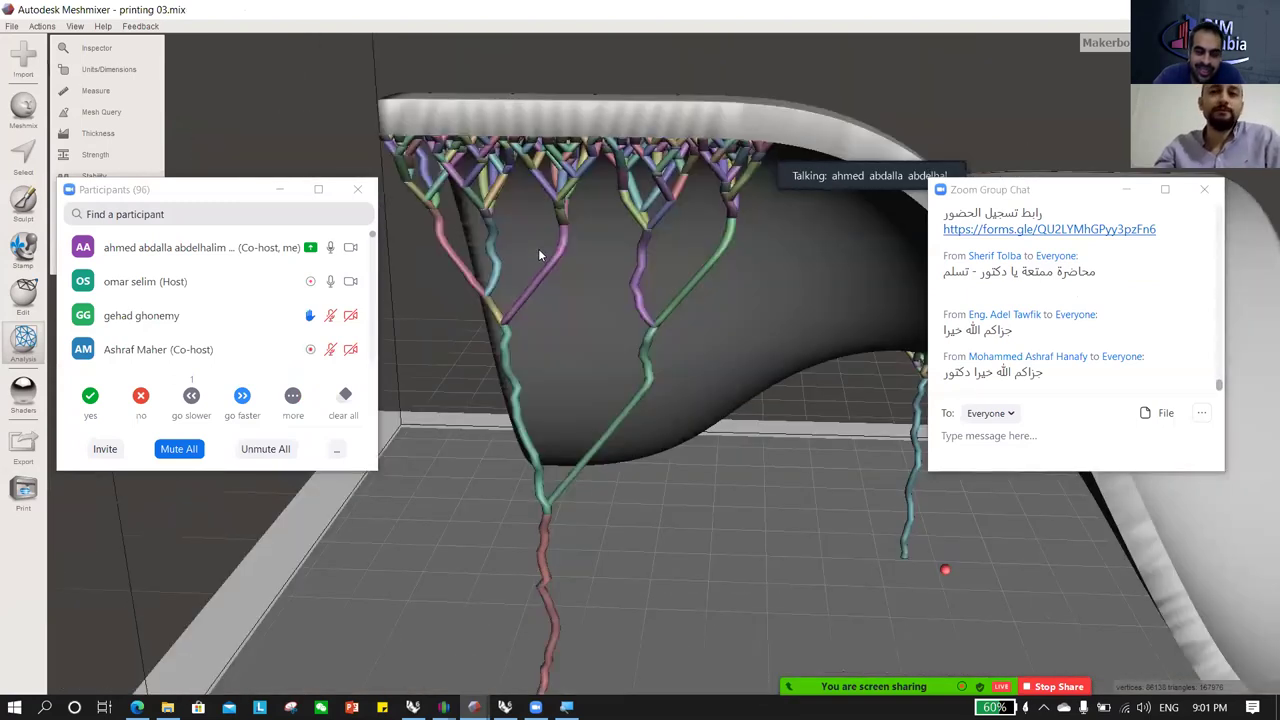
scroll(538, 248, "up", 1)
right_click_drag(538, 248, 709, 244)
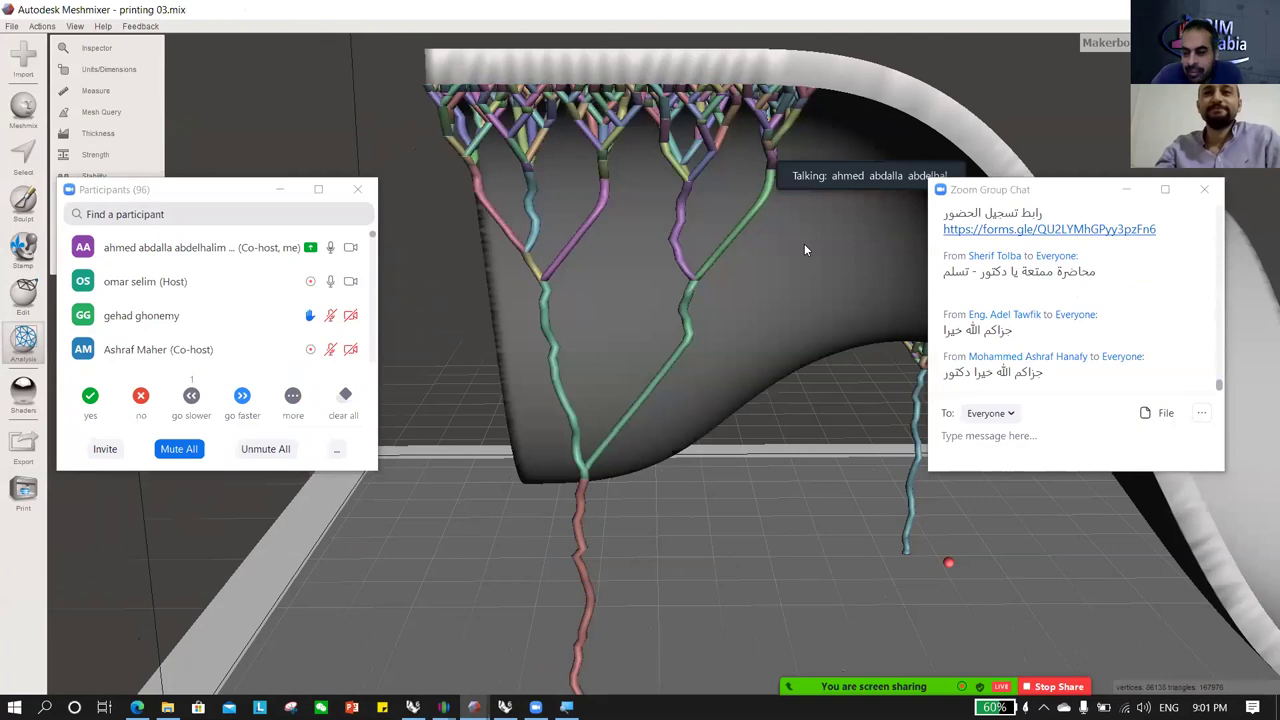